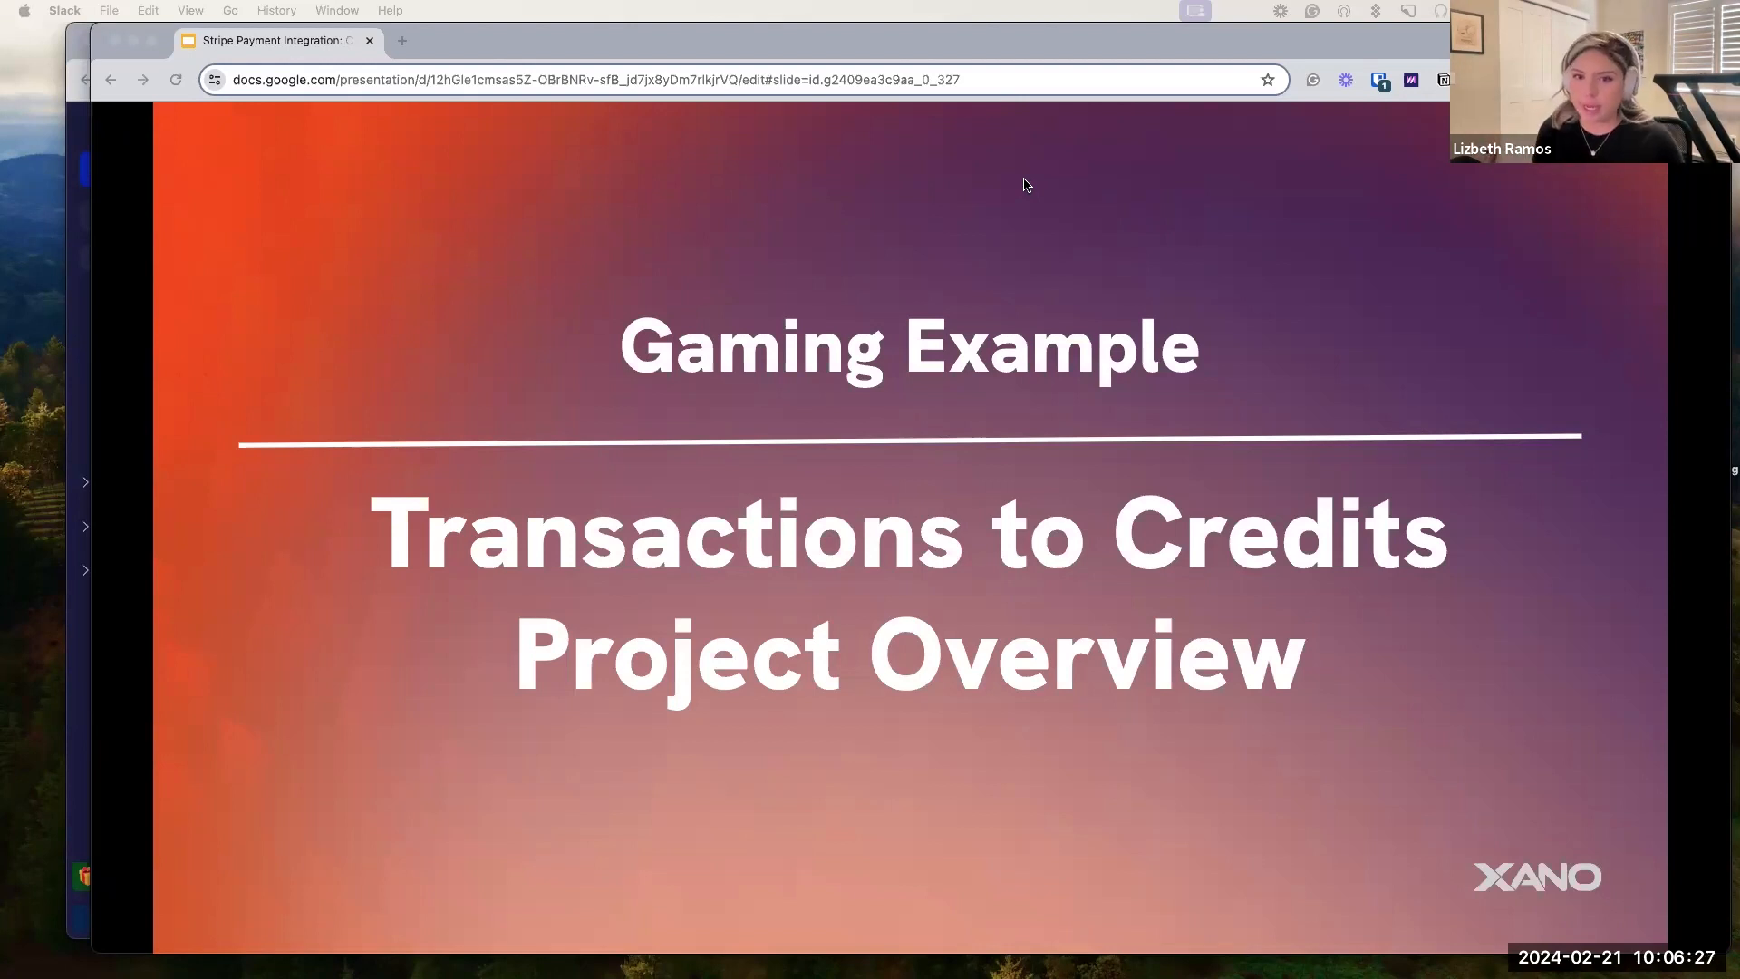
Advance from the Gaming Example title past the Sign In and game scene mock-ups to the Gadgets shop slide.
click(762, 349)
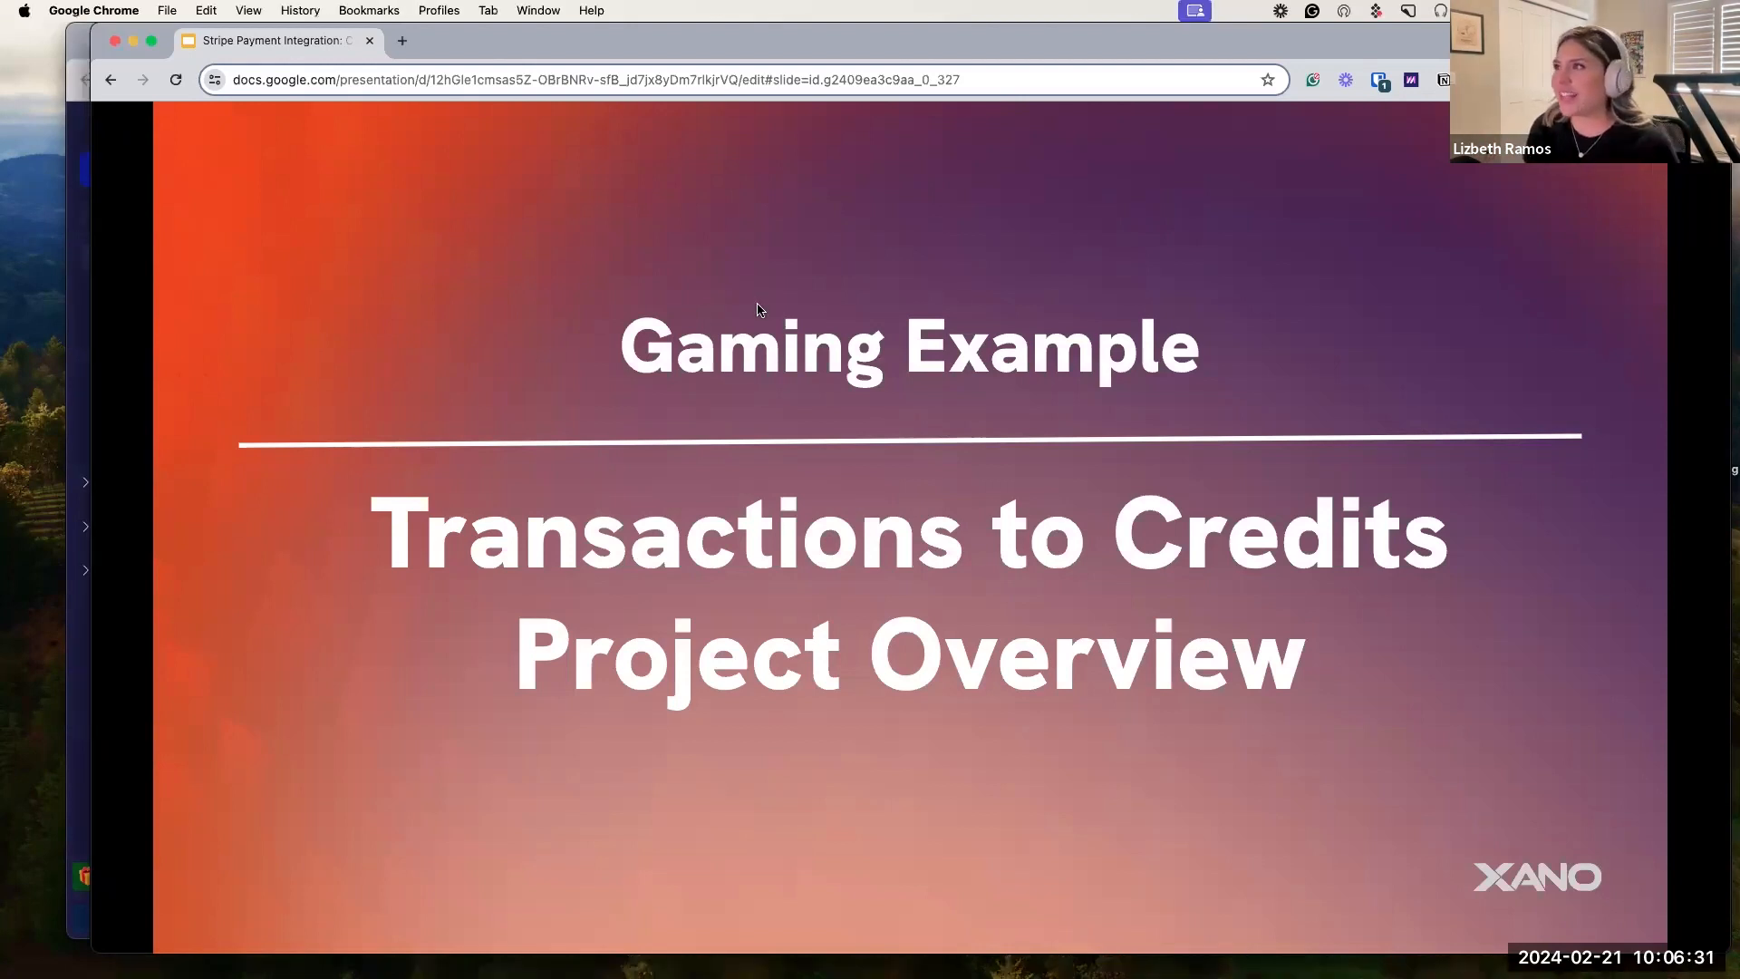
key(Right)
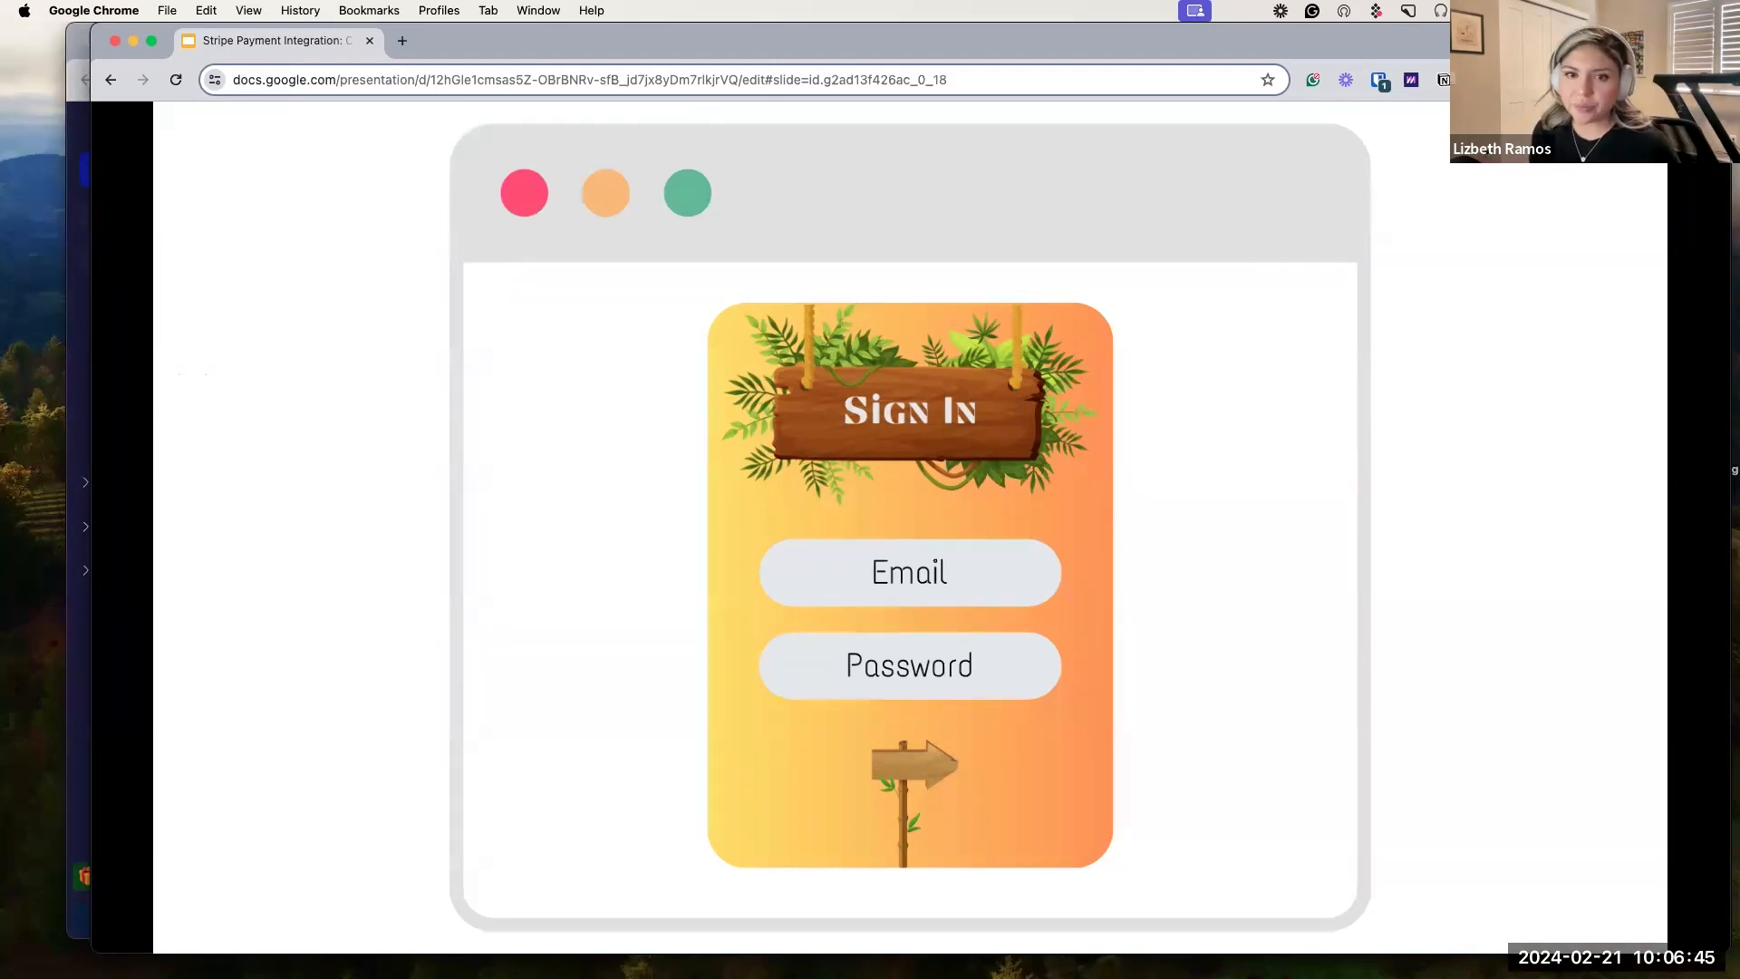
key(Right)
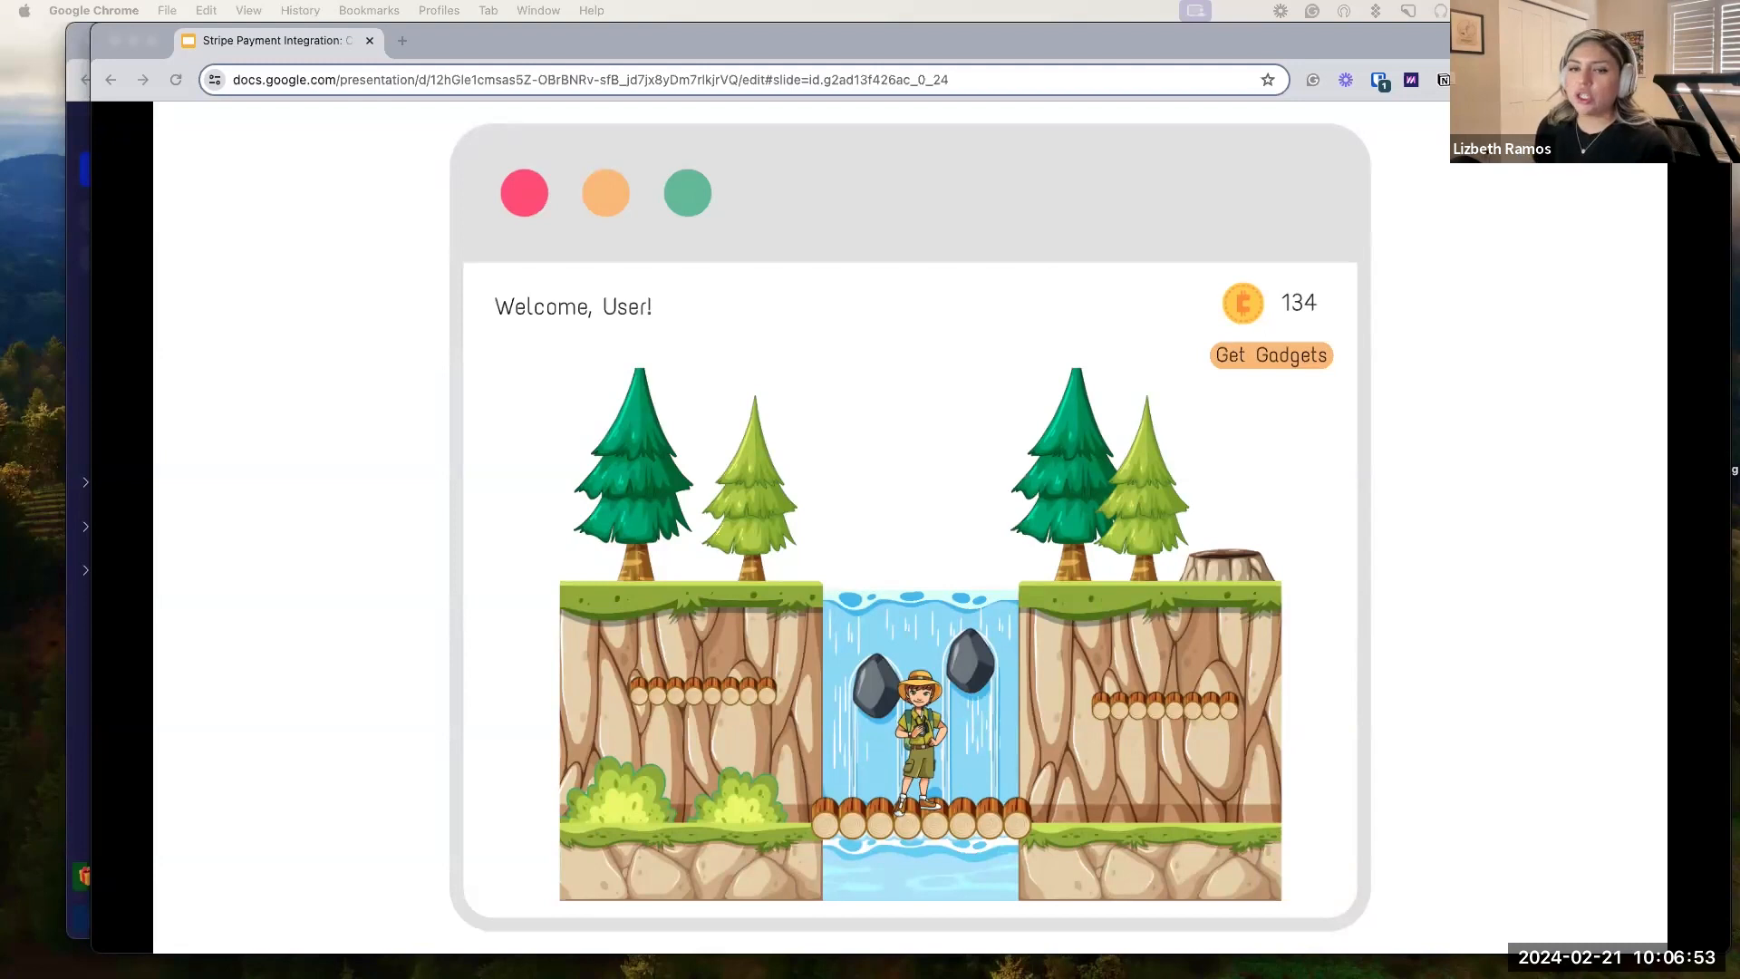
click(1312, 358)
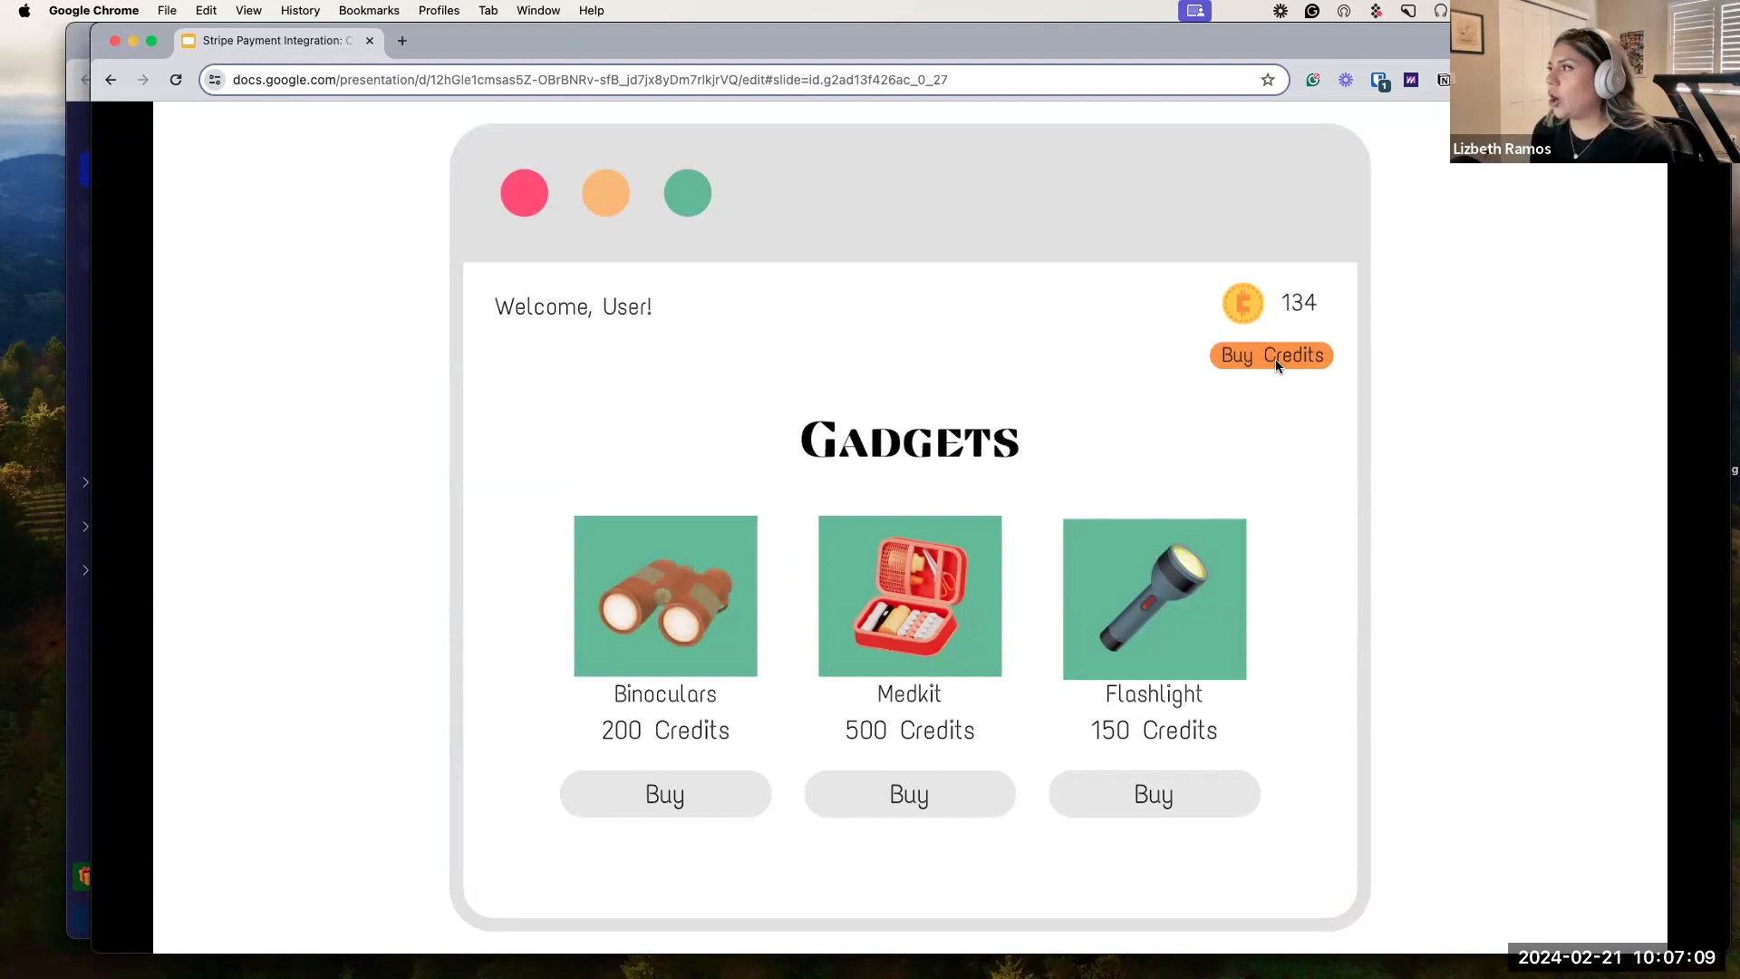
Advance past the Purchase Credits, Stripe checkout and 234 Credits slides to Existing Data & Tables.
click(1291, 357)
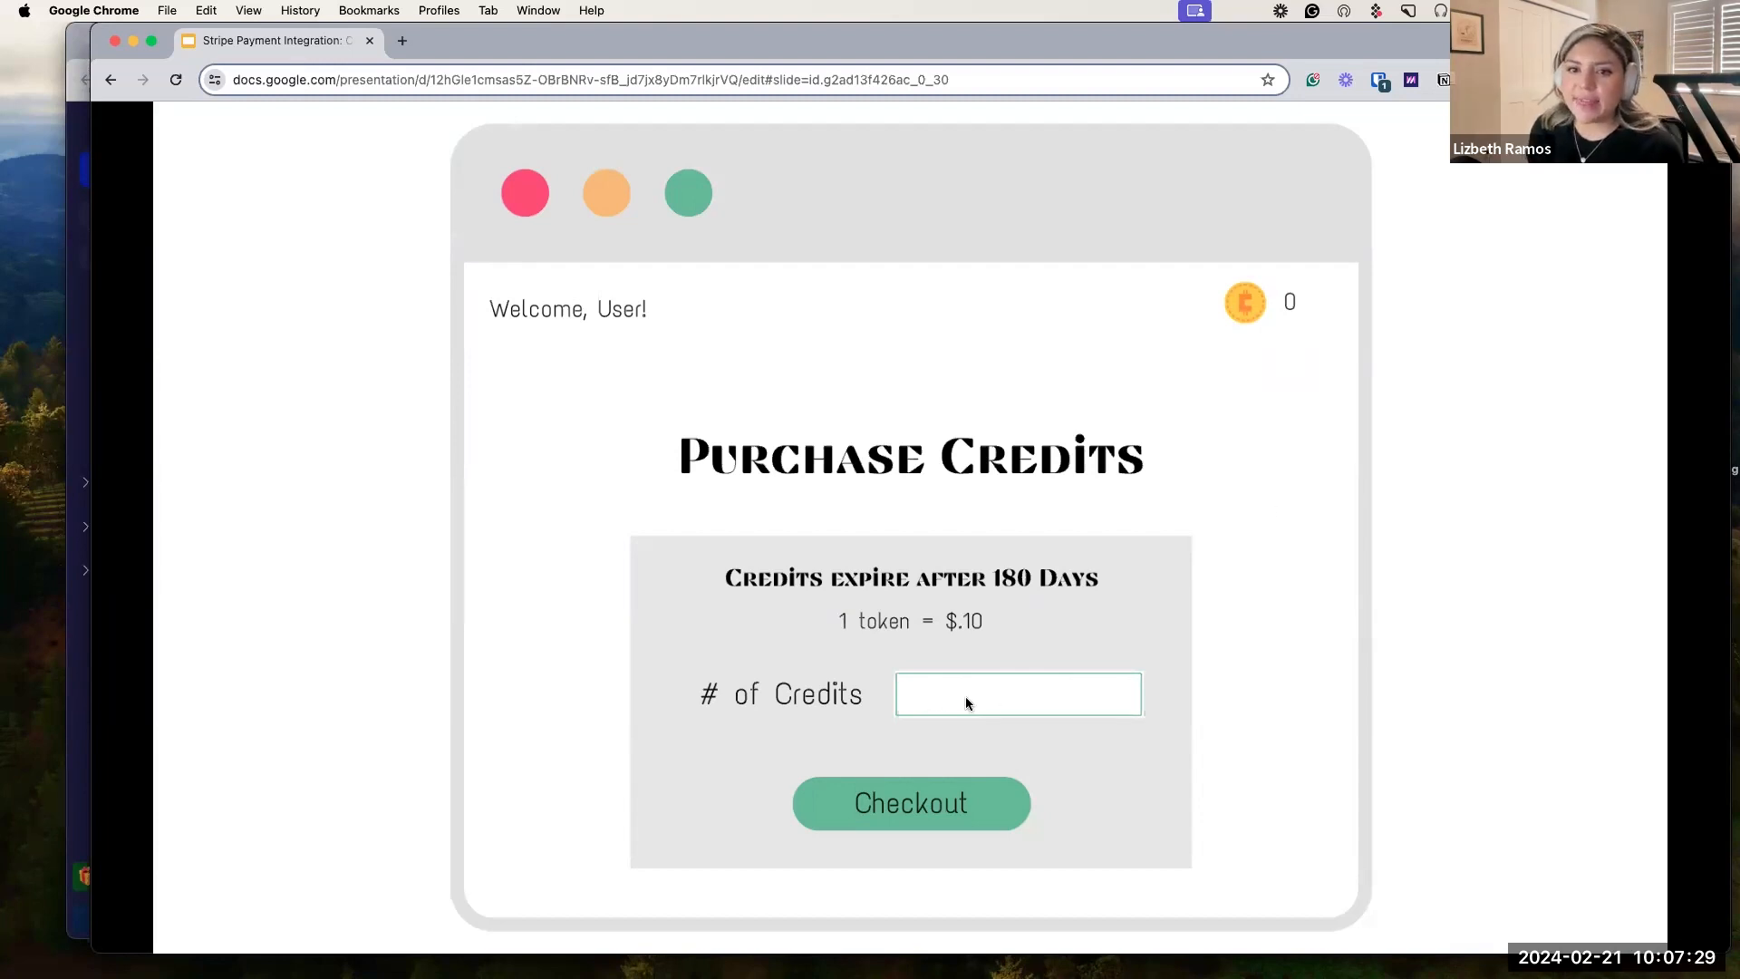
click(944, 805)
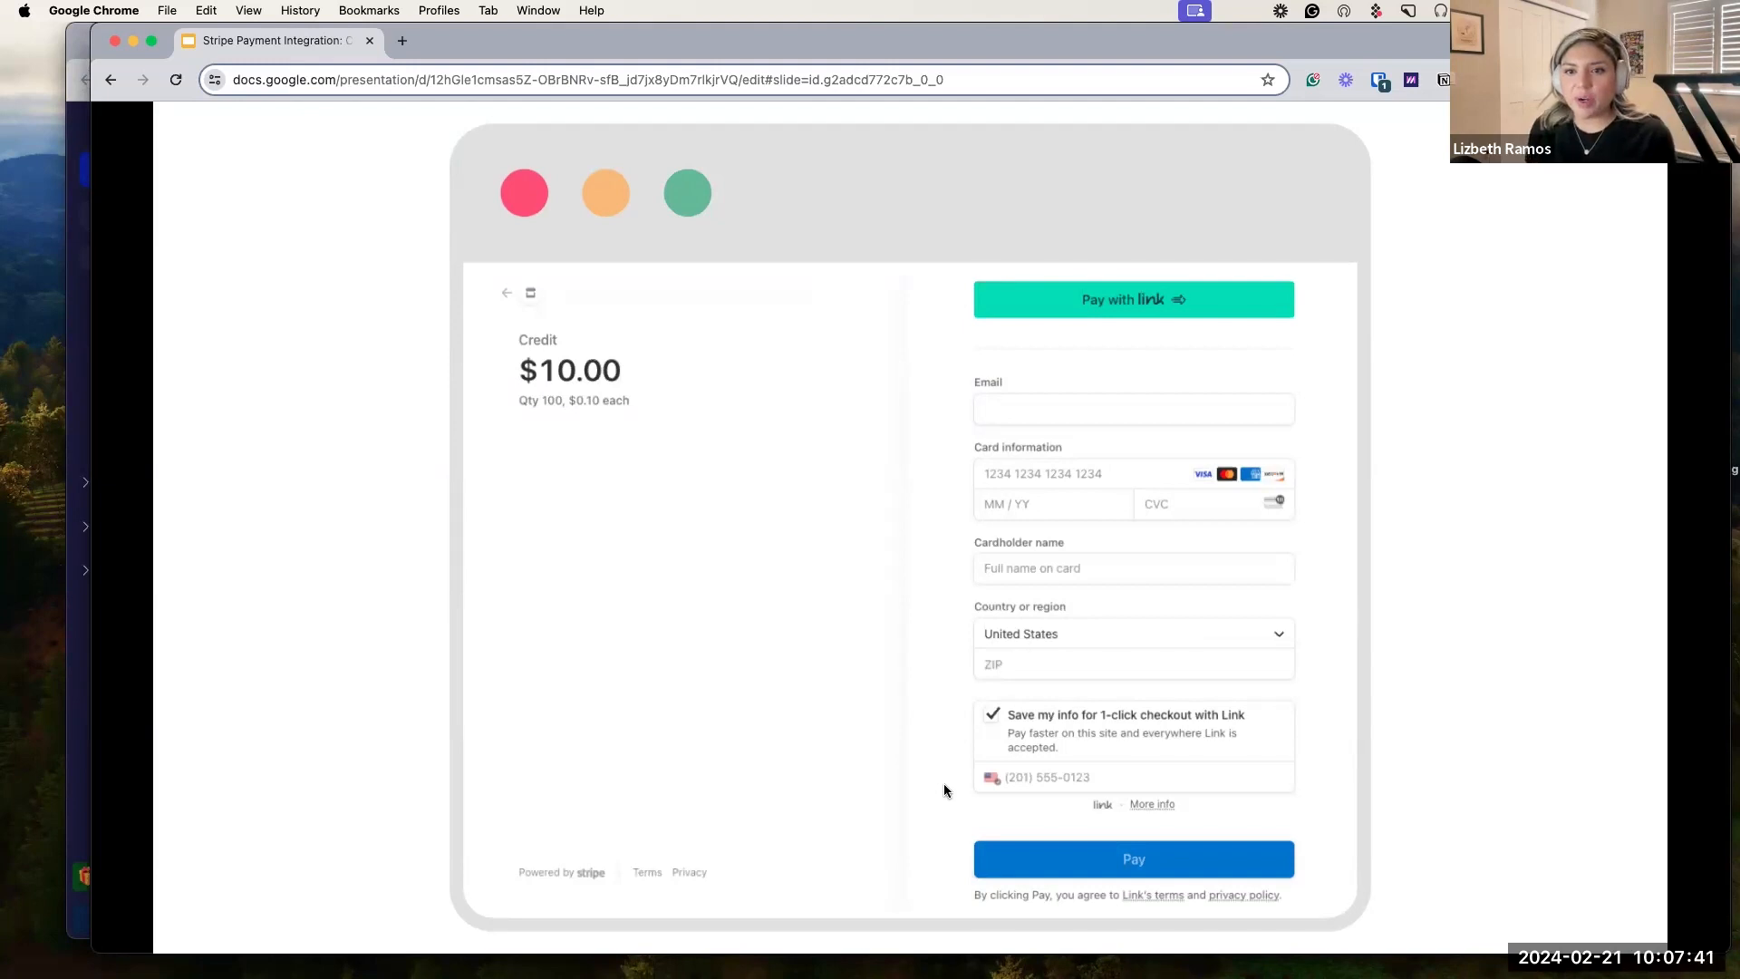
key(Right)
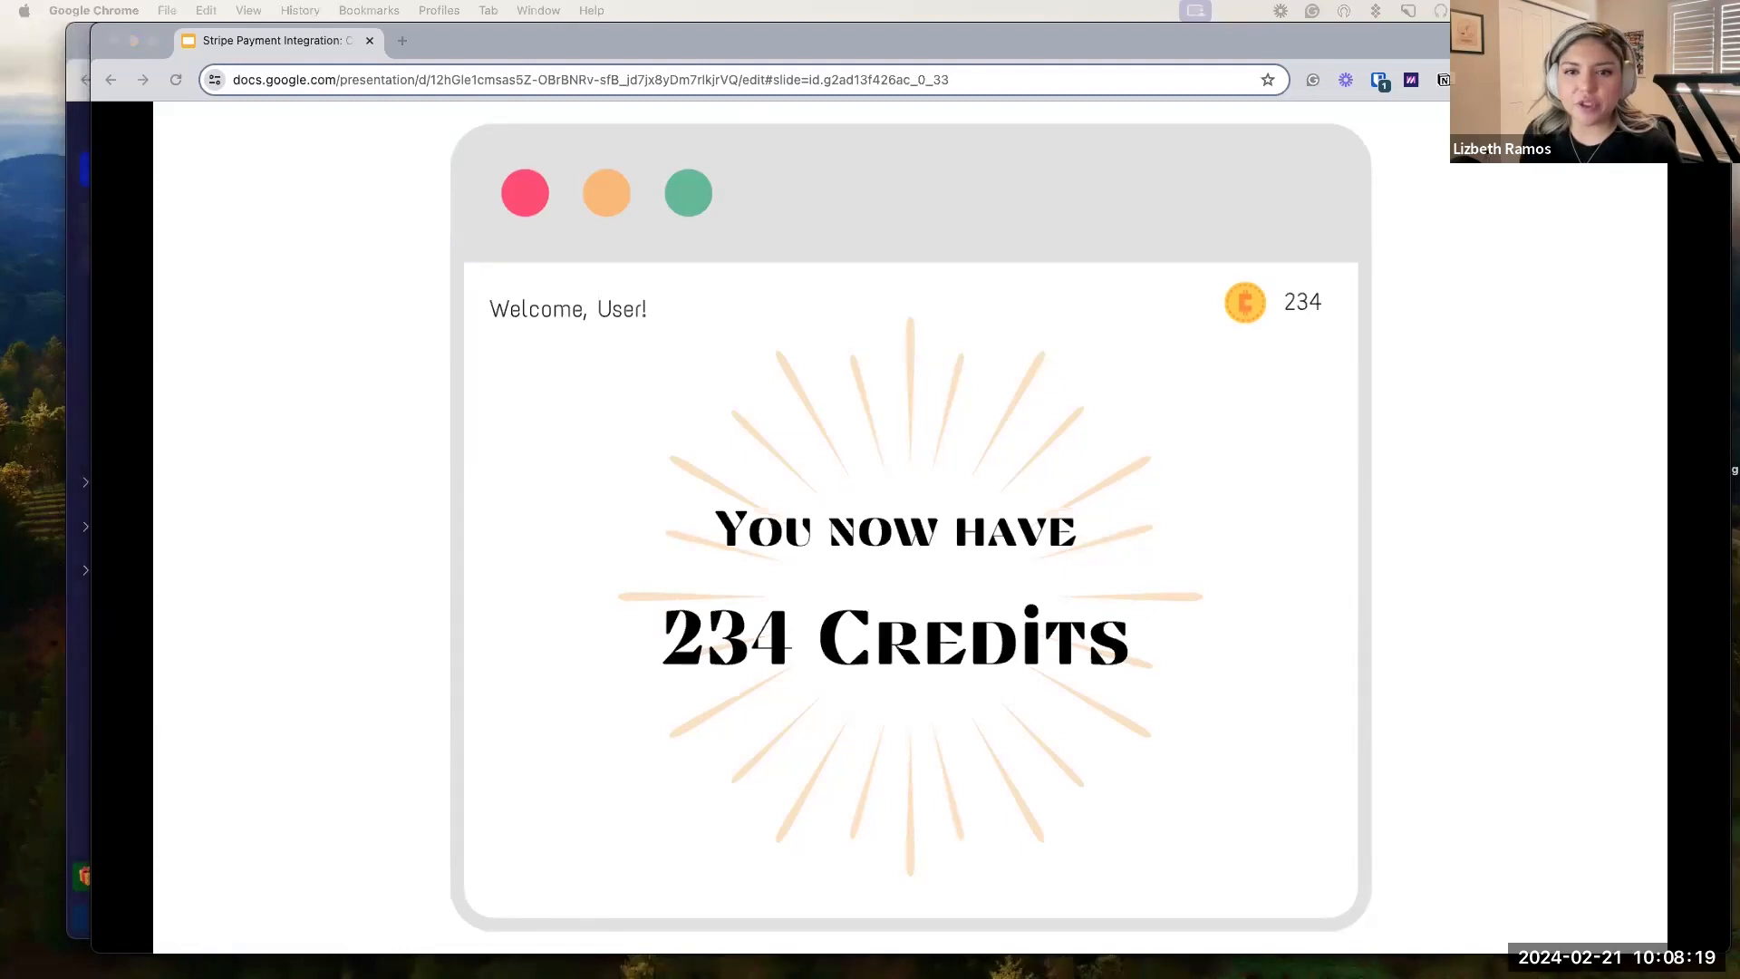
key(Right)
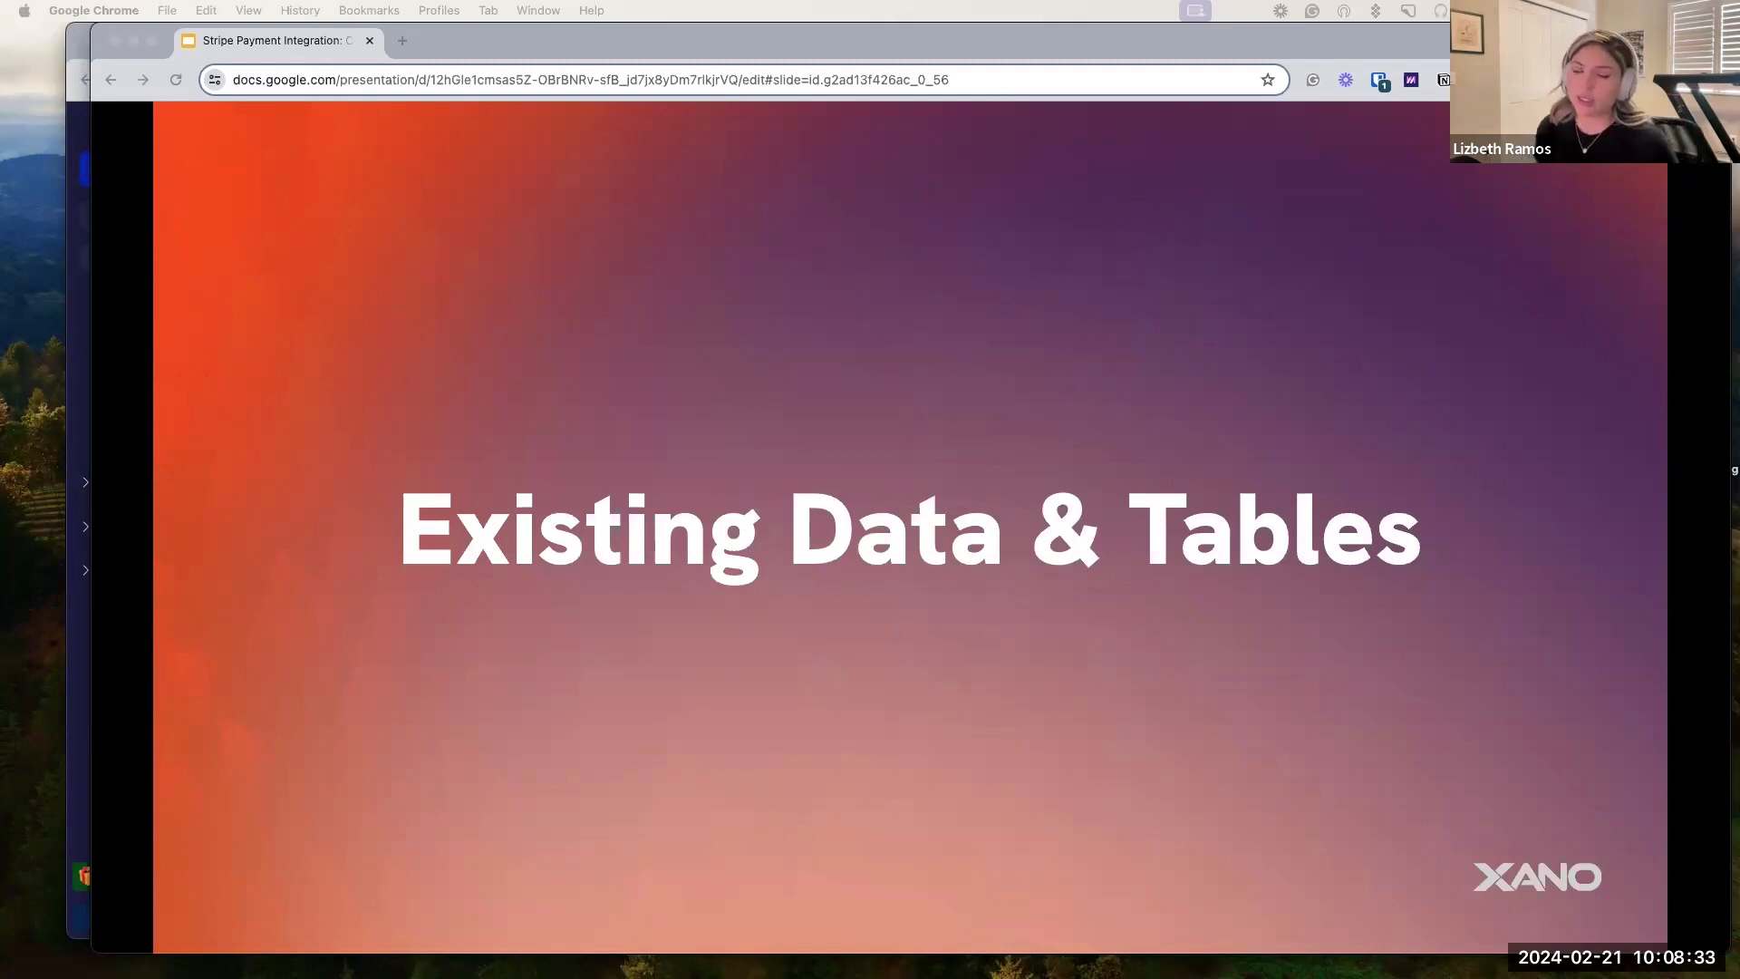
Advance past the Tables schema slide to the Stripe Checkout Extension setup slide.
key(Right)
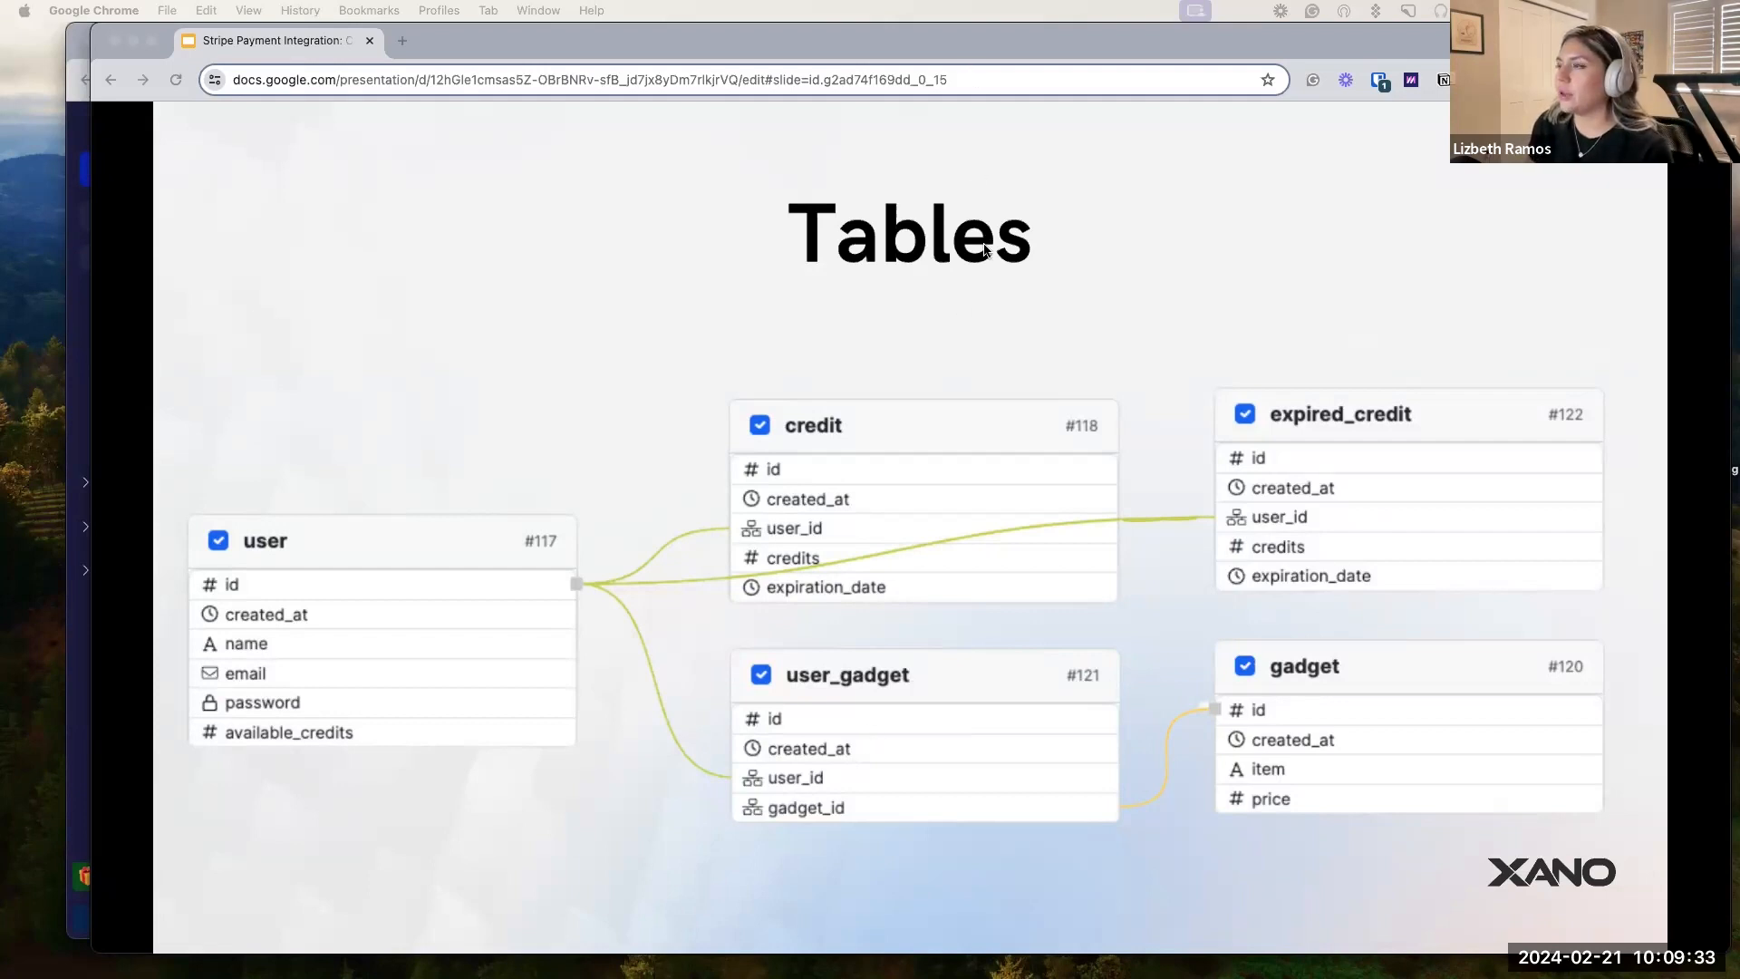
click(933, 261)
click(904, 269)
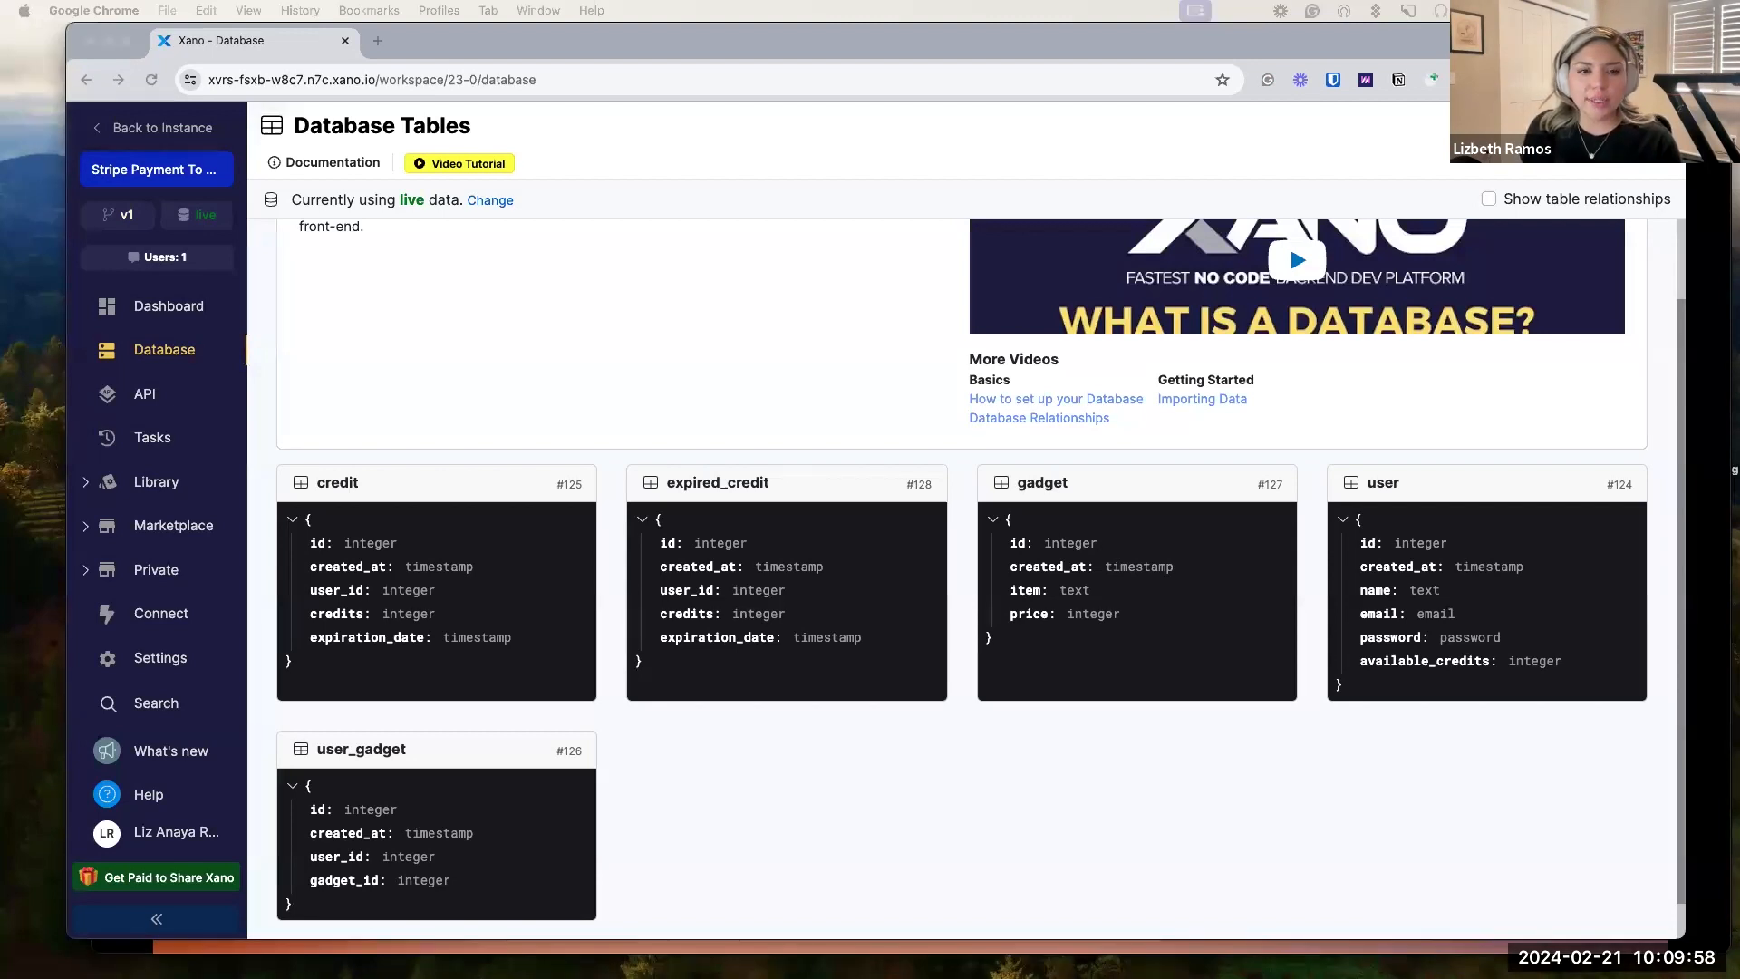
Install the Stripe Checkout extension from the Marketplace's Payments category and confirm the install.
click(175, 531)
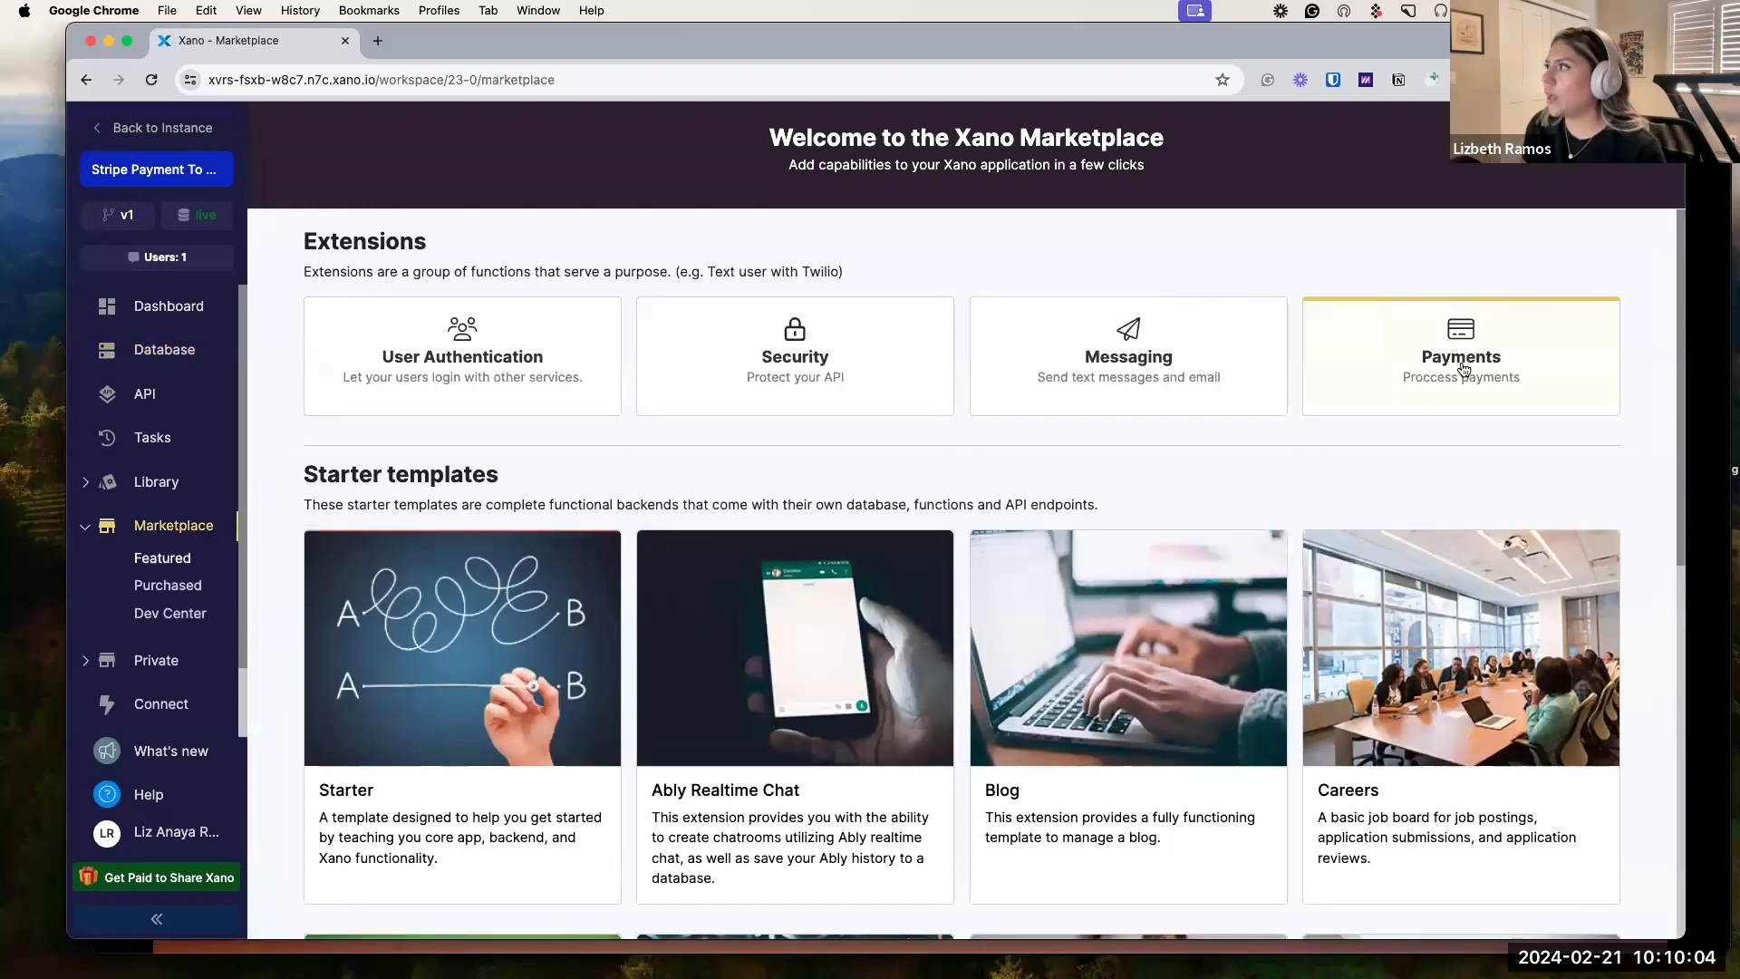
click(1464, 367)
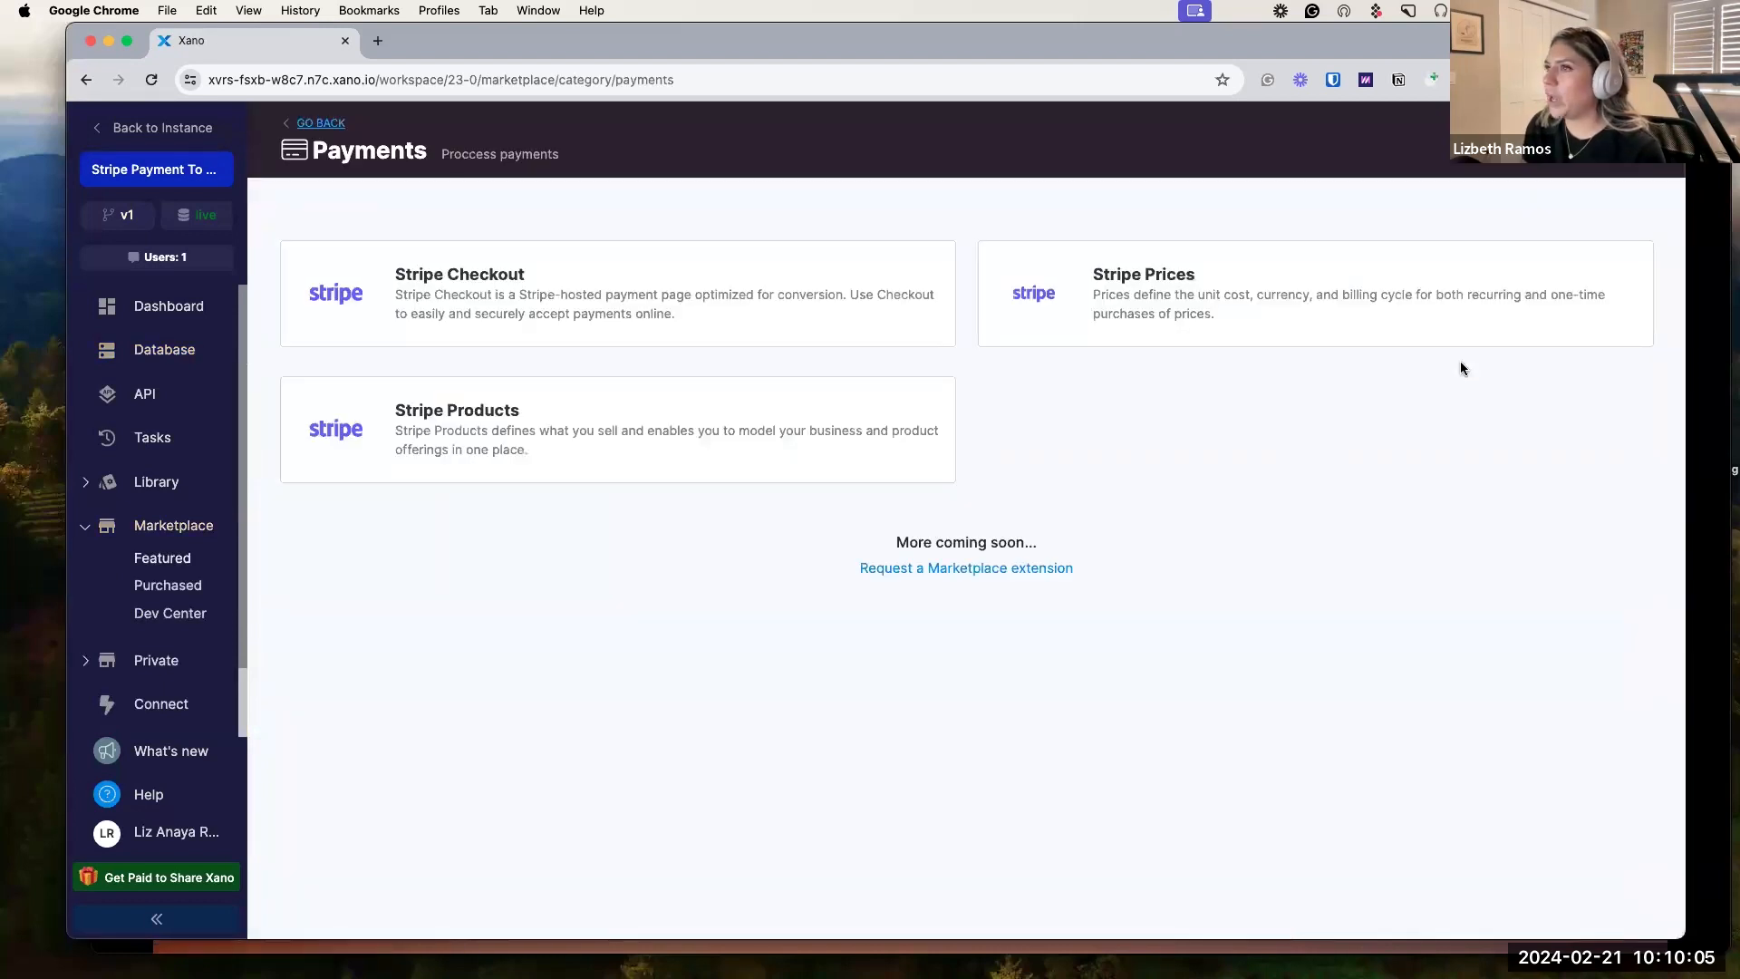
click(449, 295)
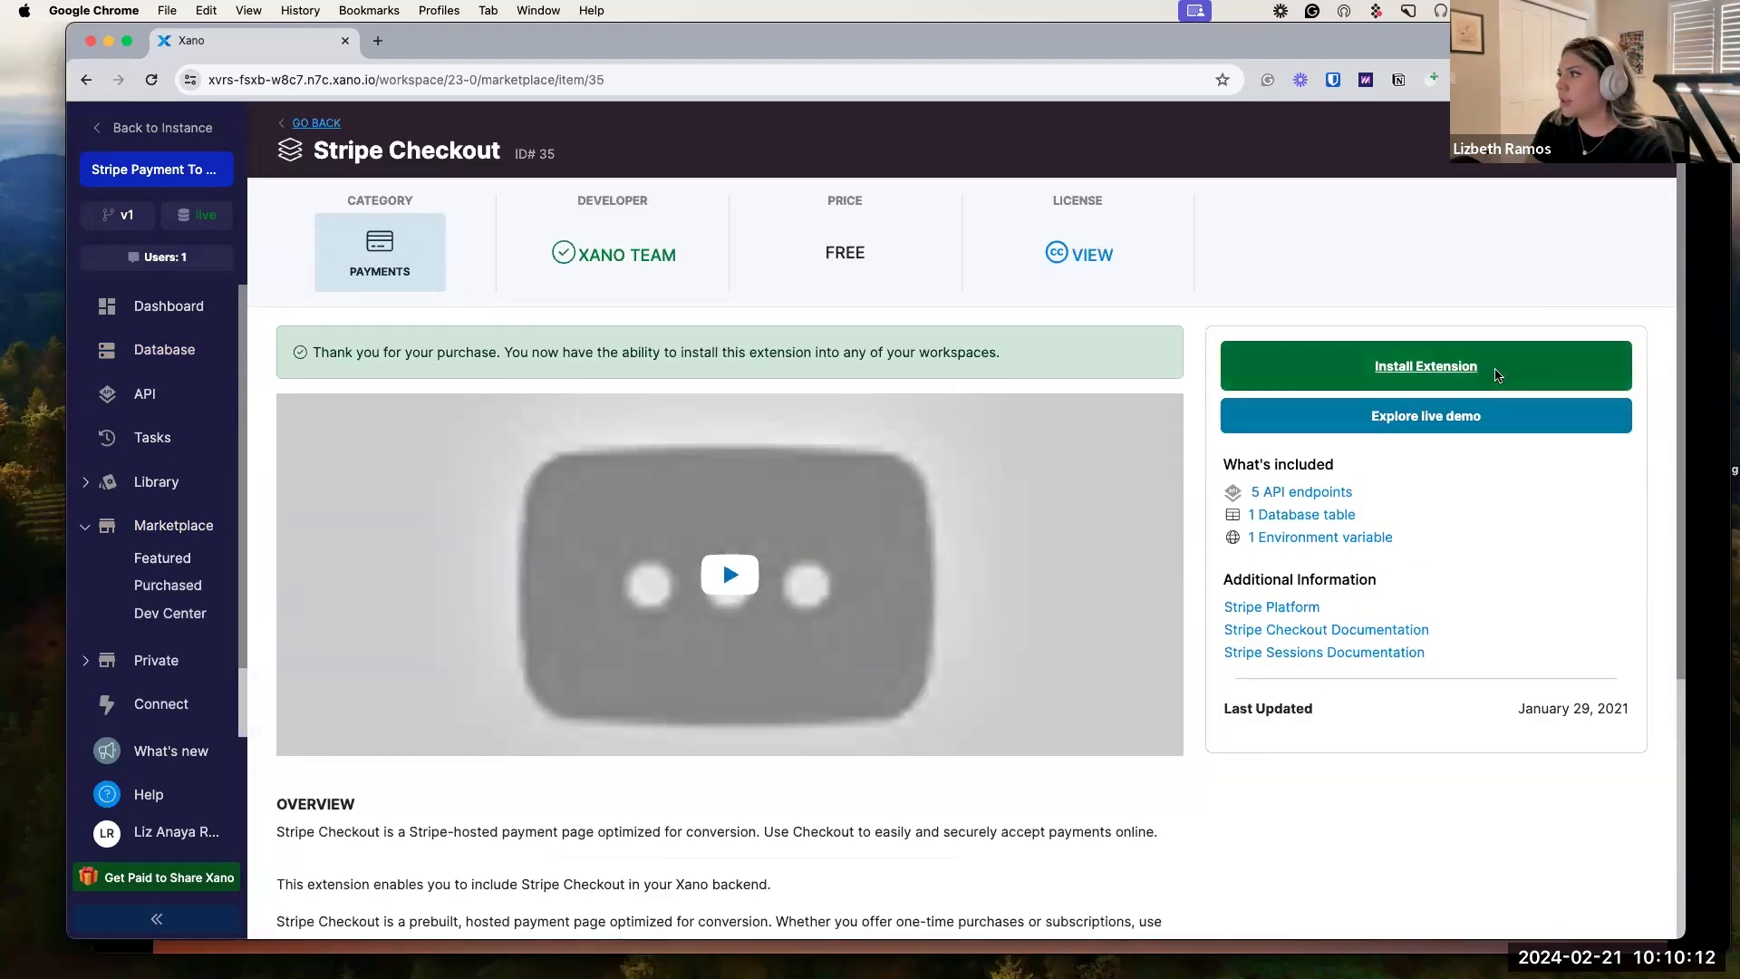
click(1541, 372)
click(1649, 919)
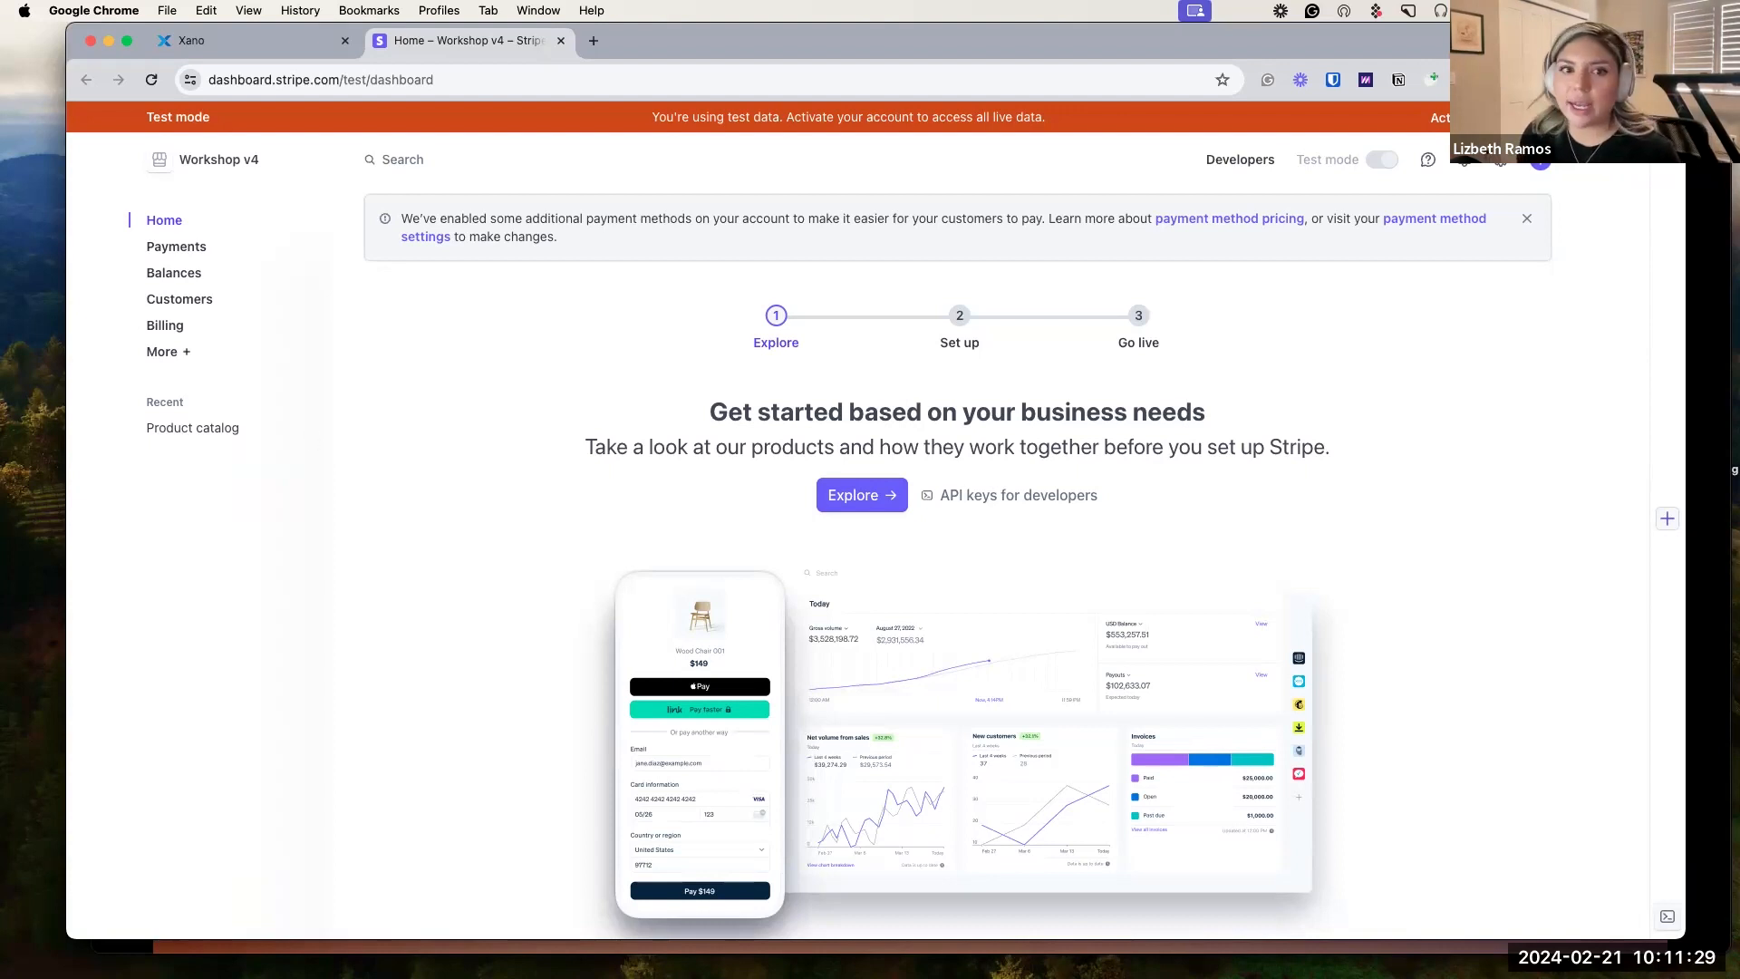
Create a new Stripe account named 'workshop v5'.
click(226, 160)
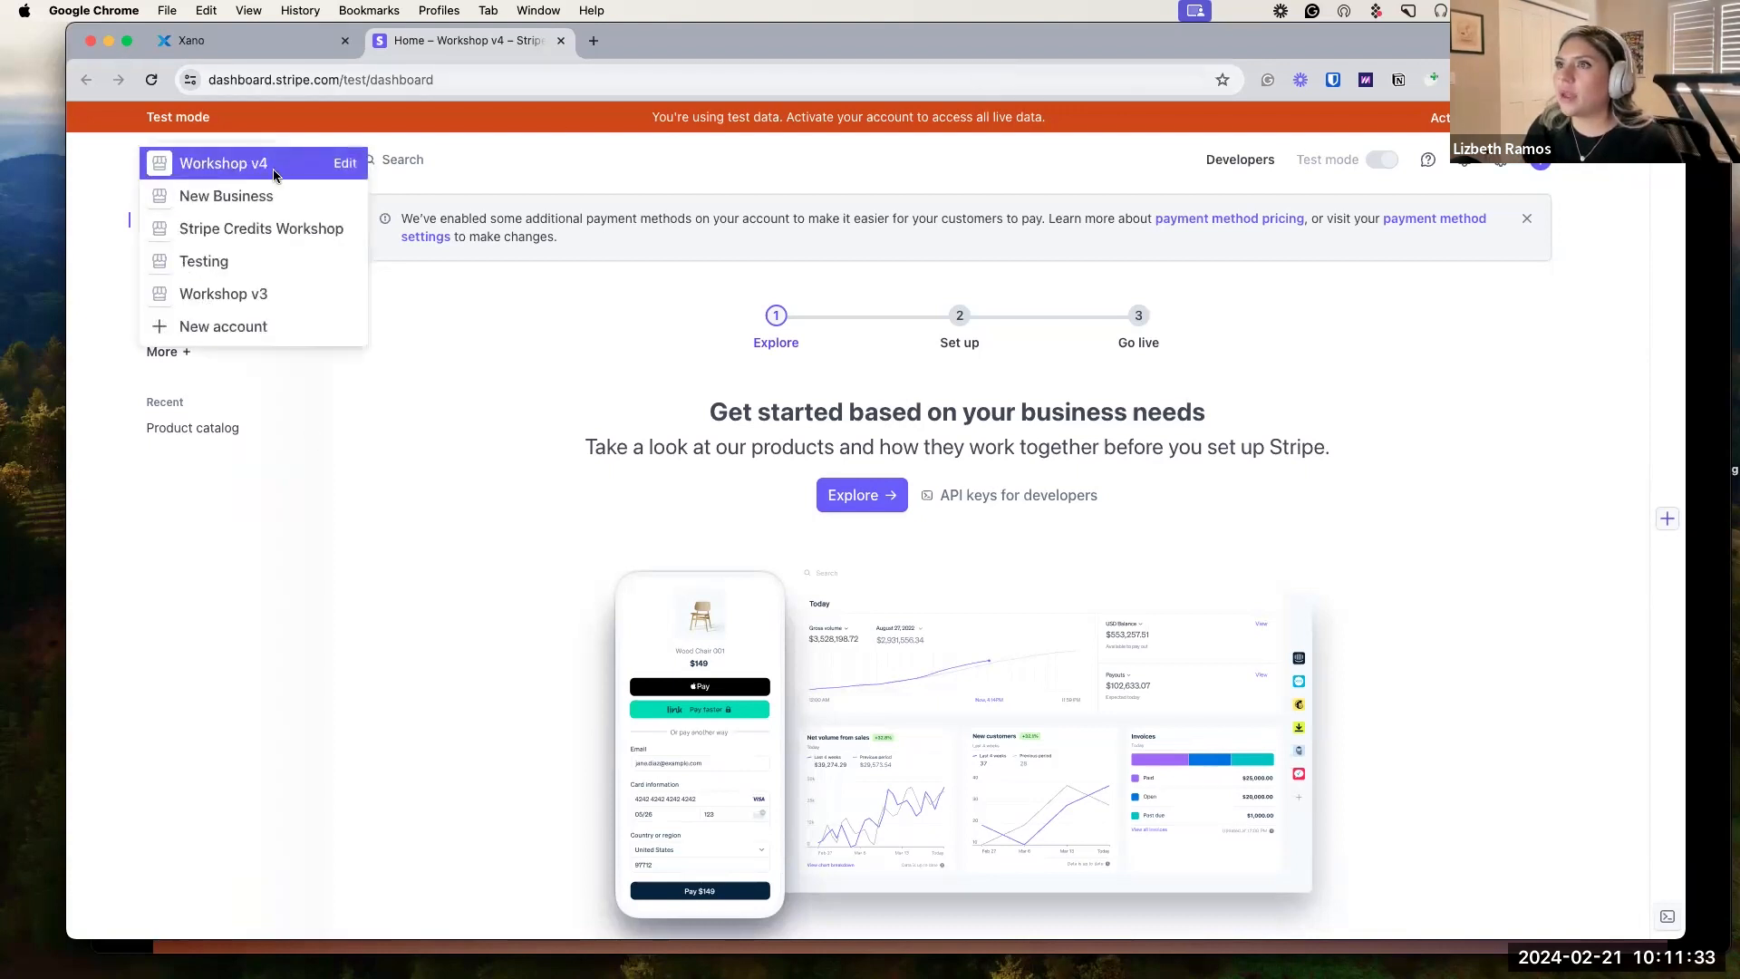
click(254, 324)
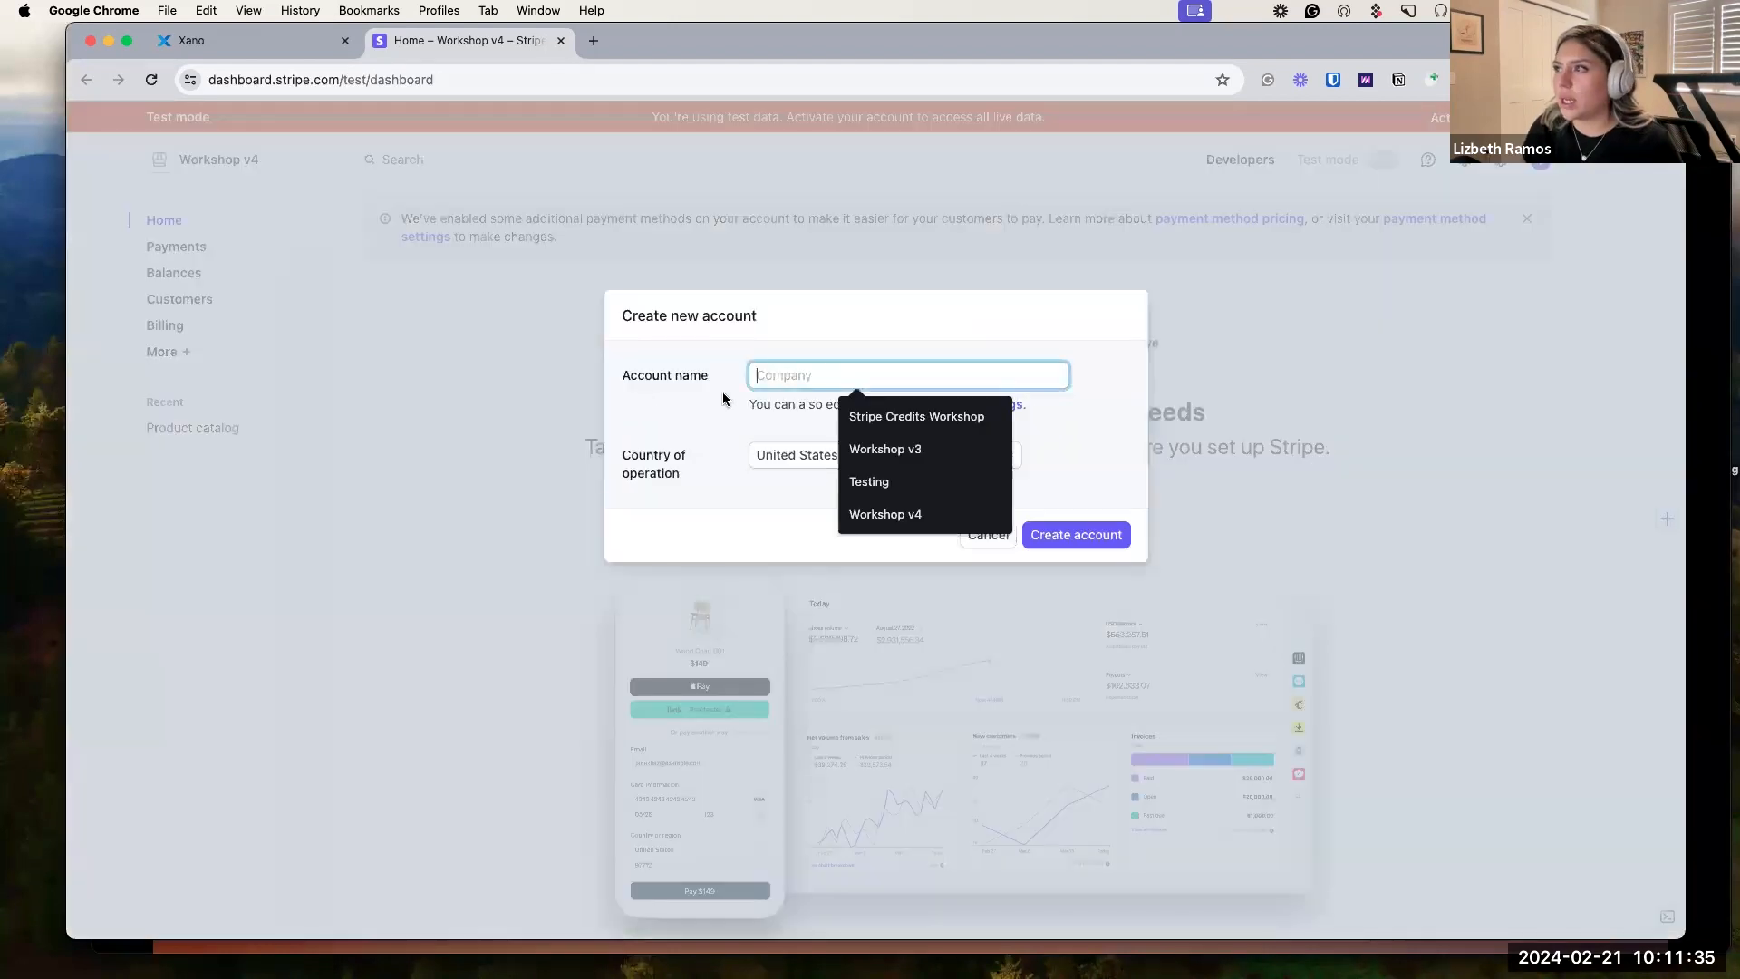
text(w)
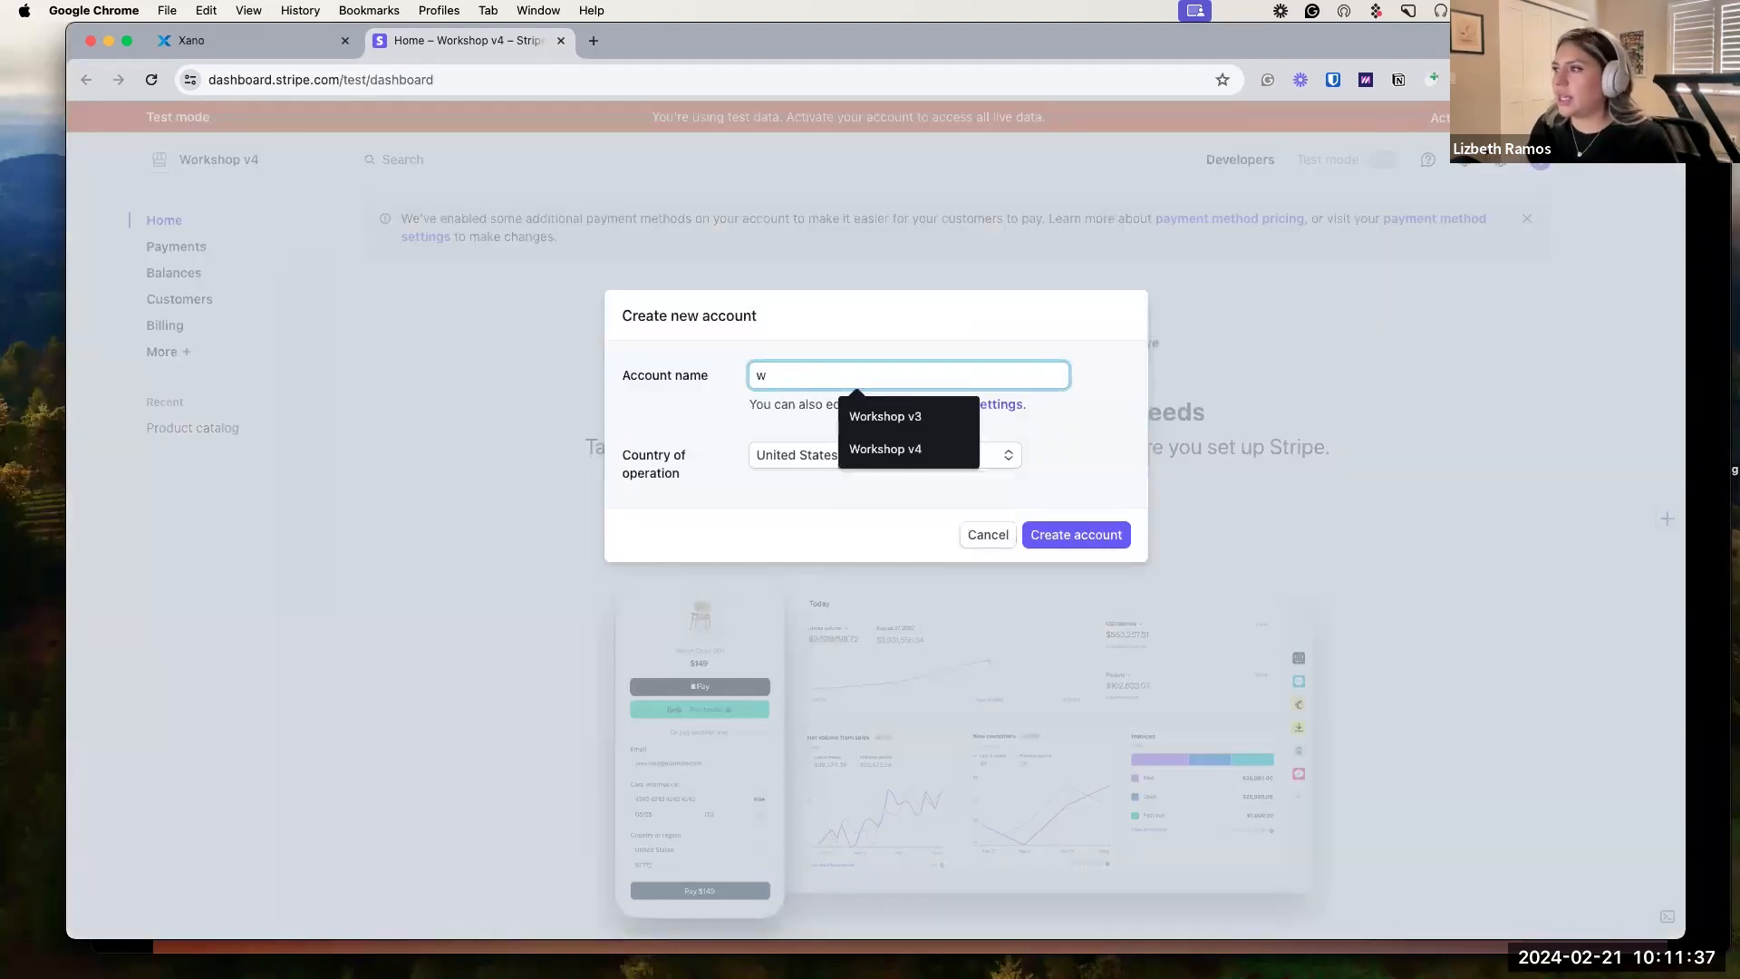
text(orkshop)
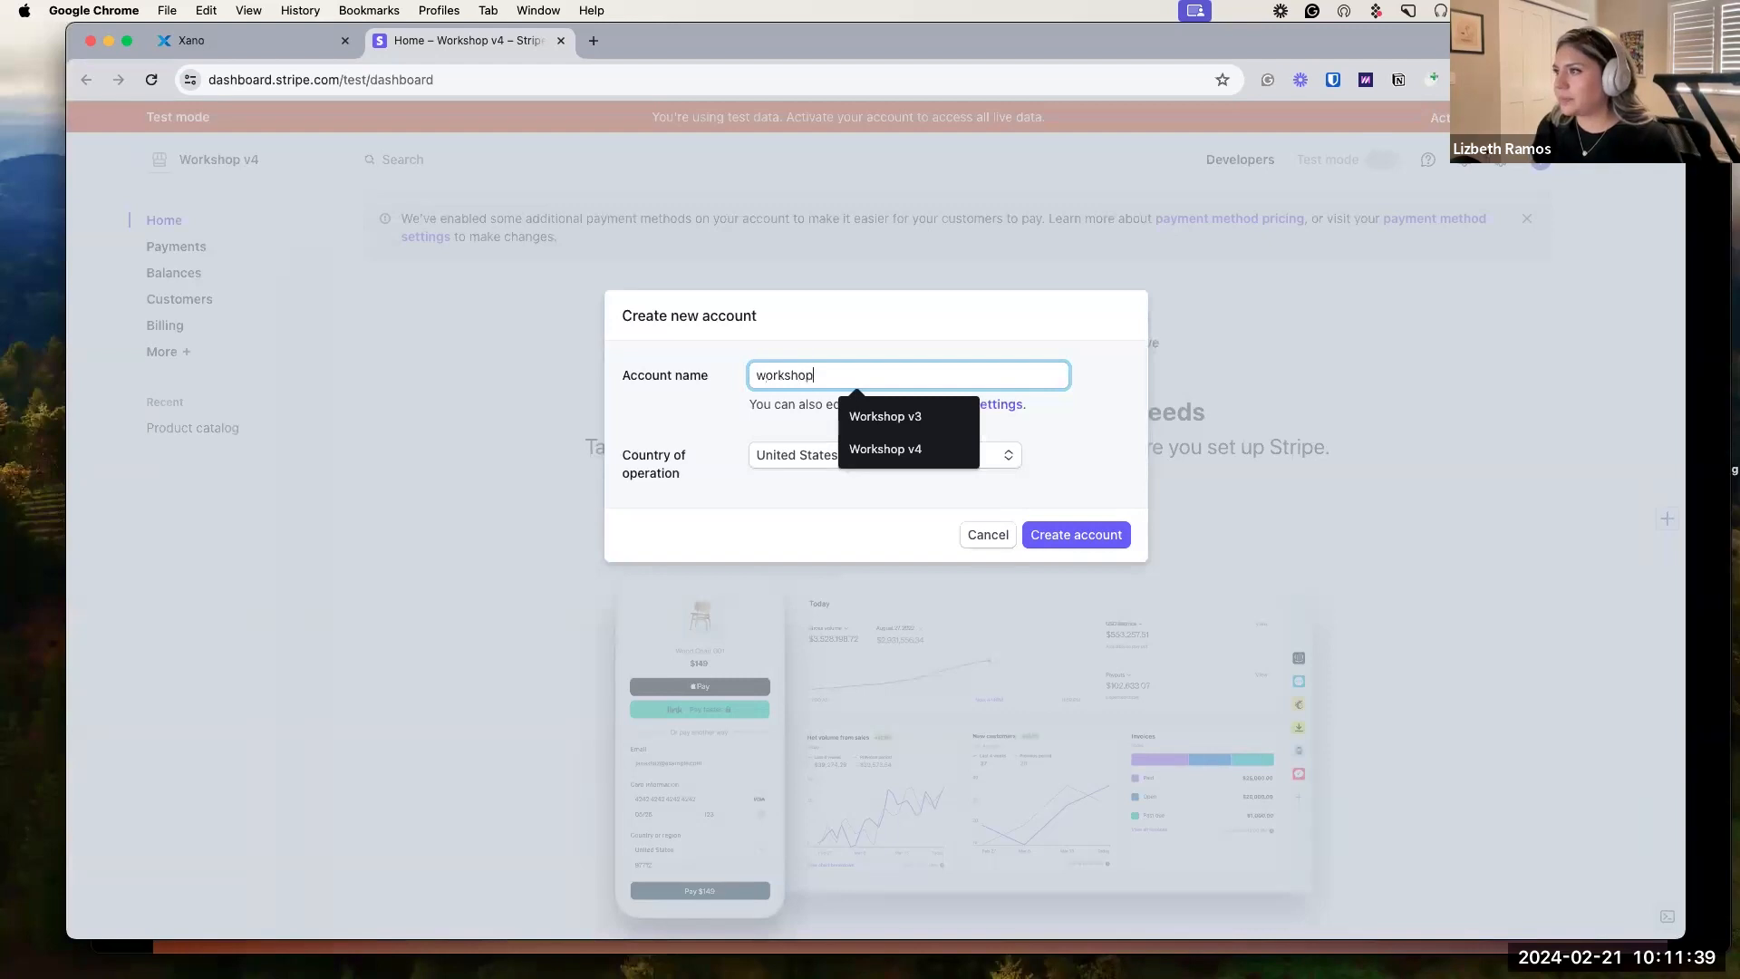
text( v5)
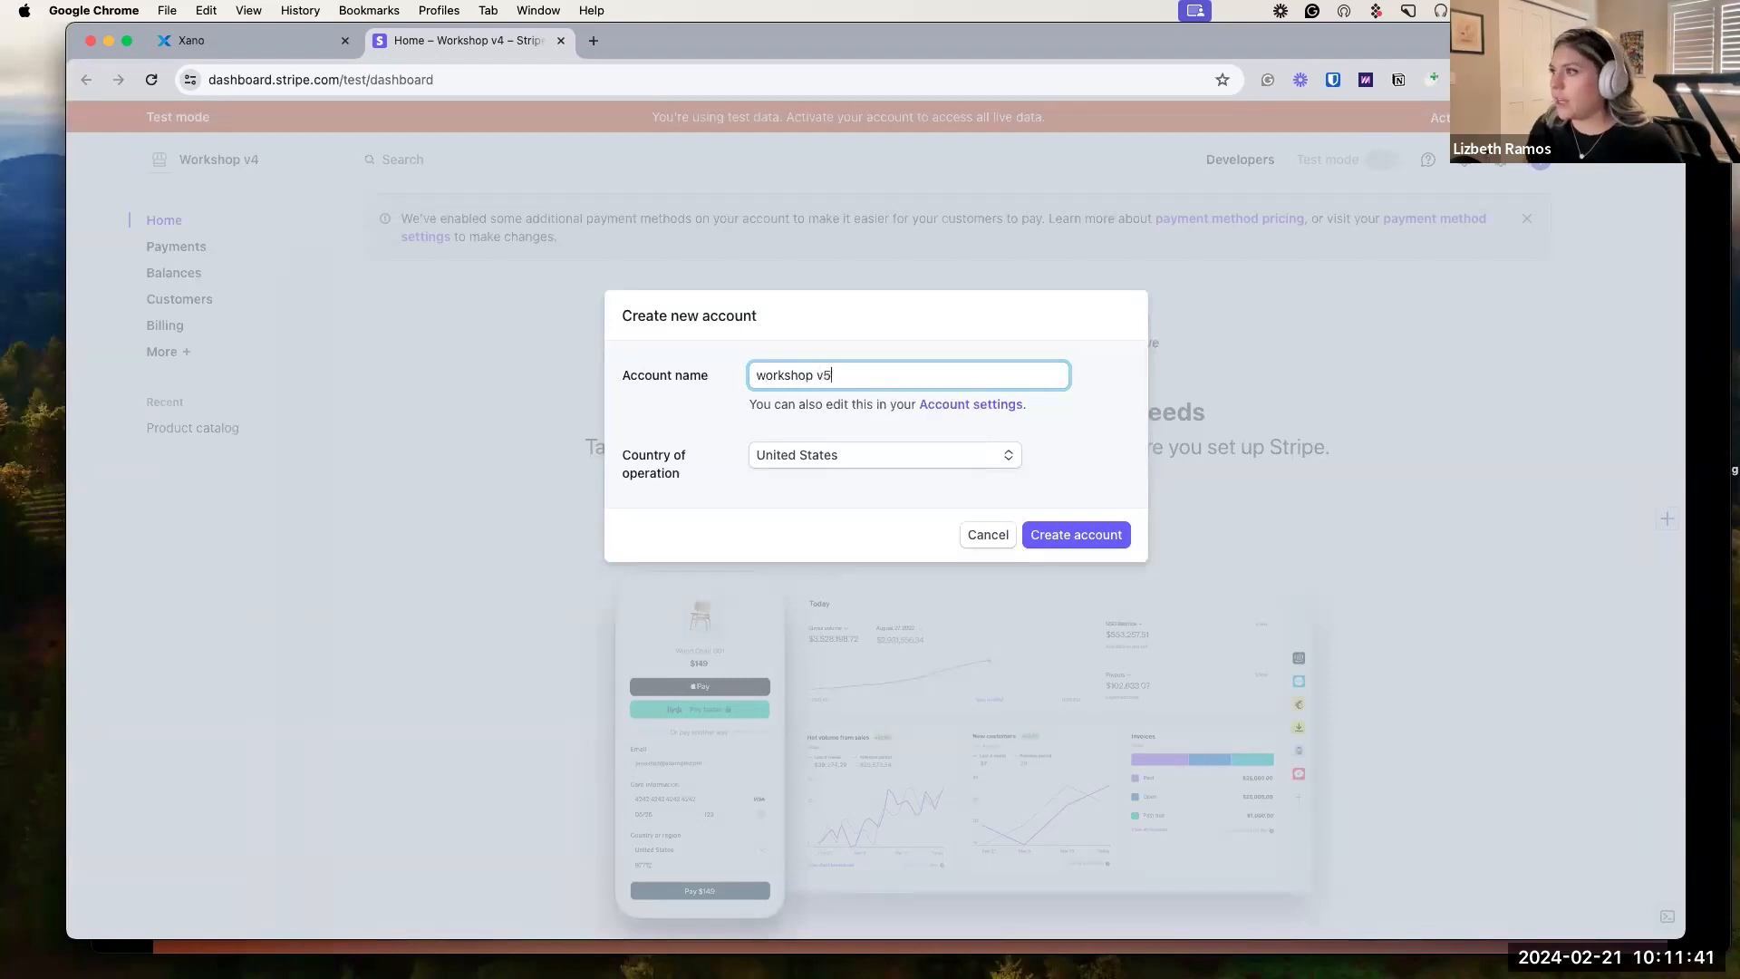
click(1122, 535)
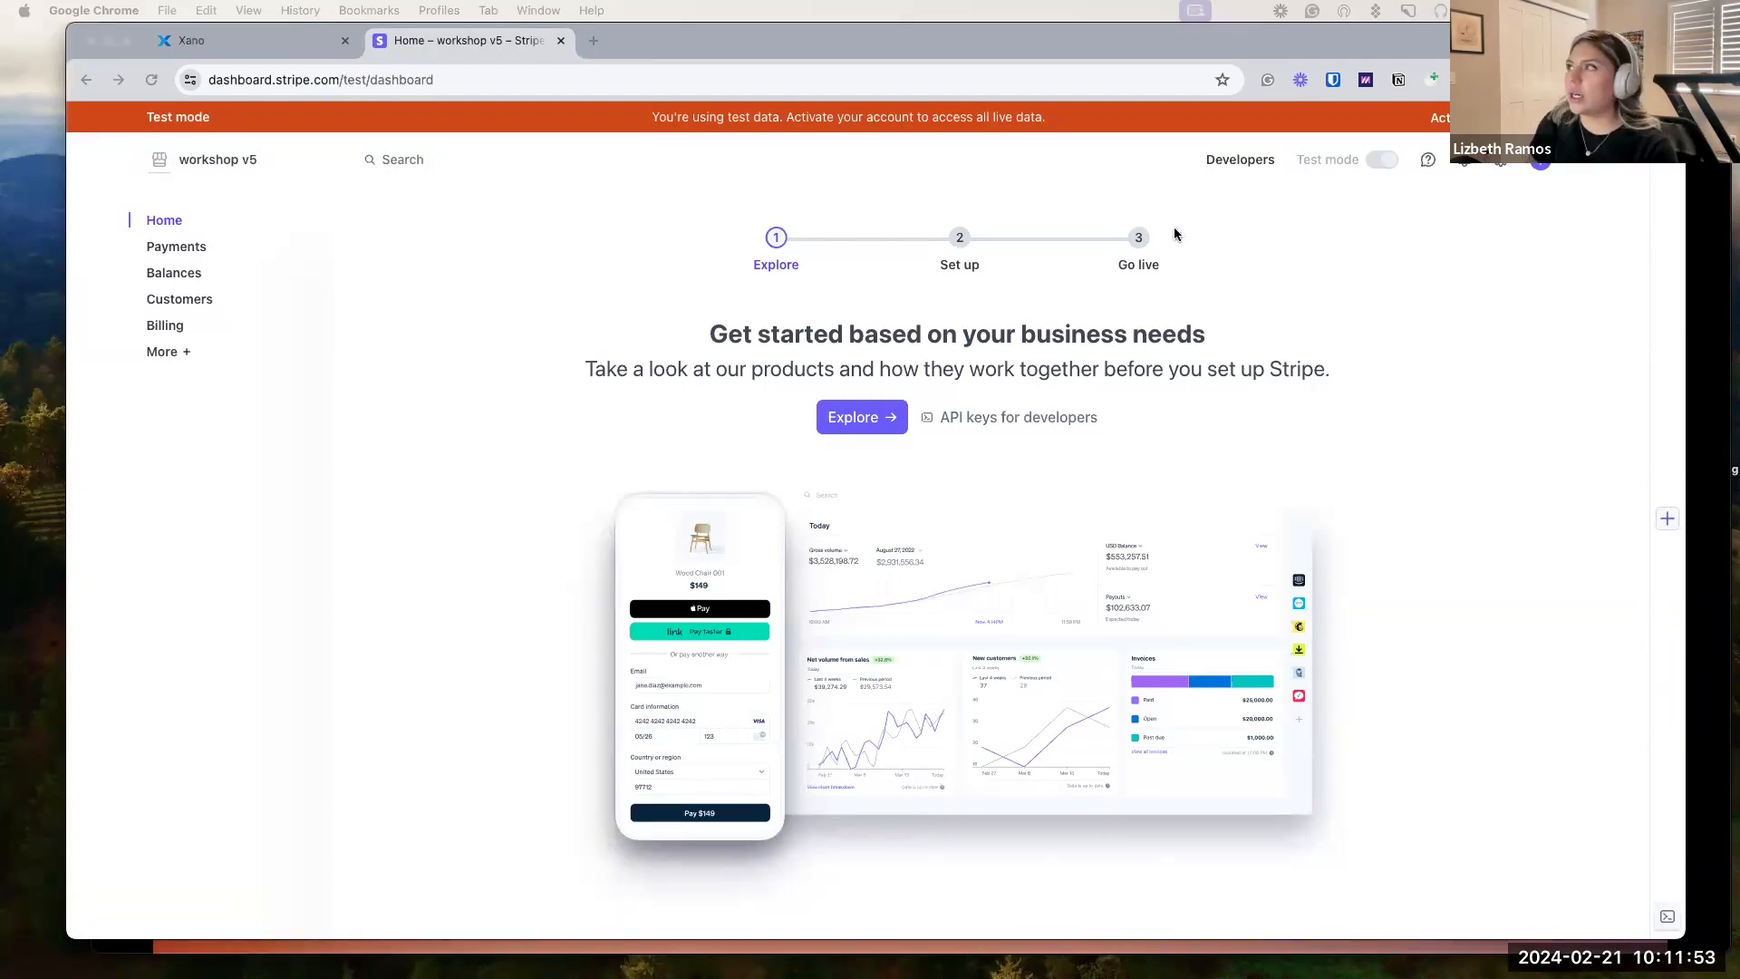
Reveal and copy the secret test key from Developers > API keys, then return to Xano.
click(1224, 164)
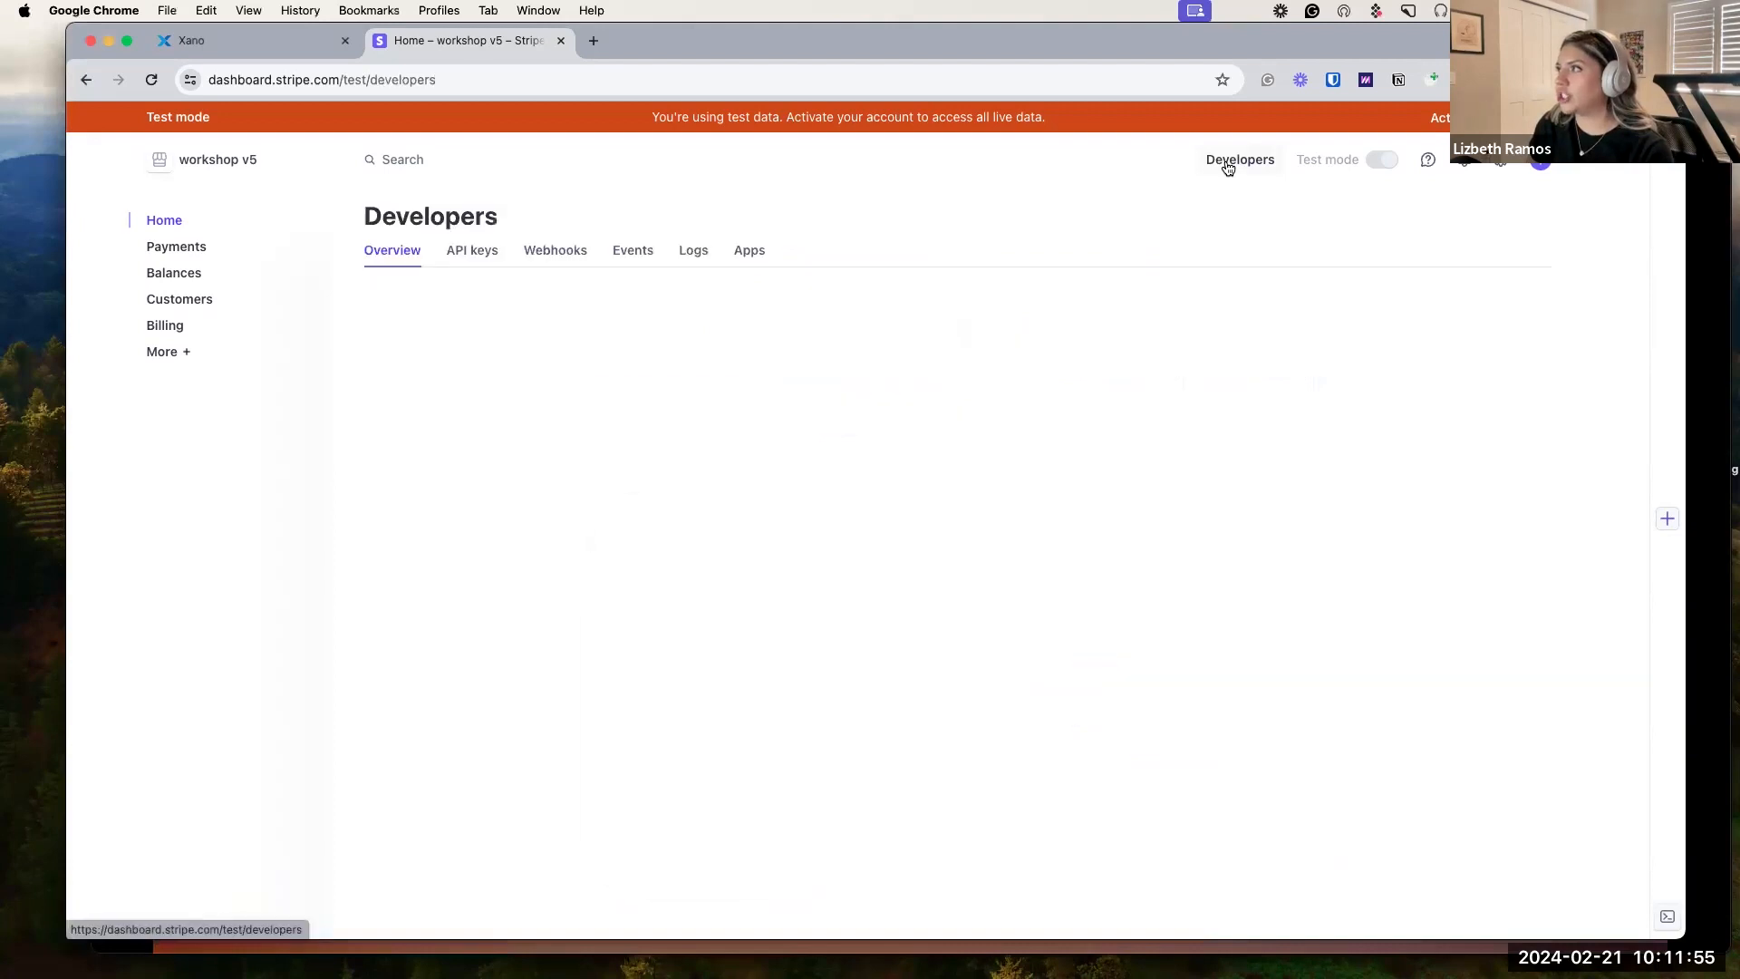
click(471, 254)
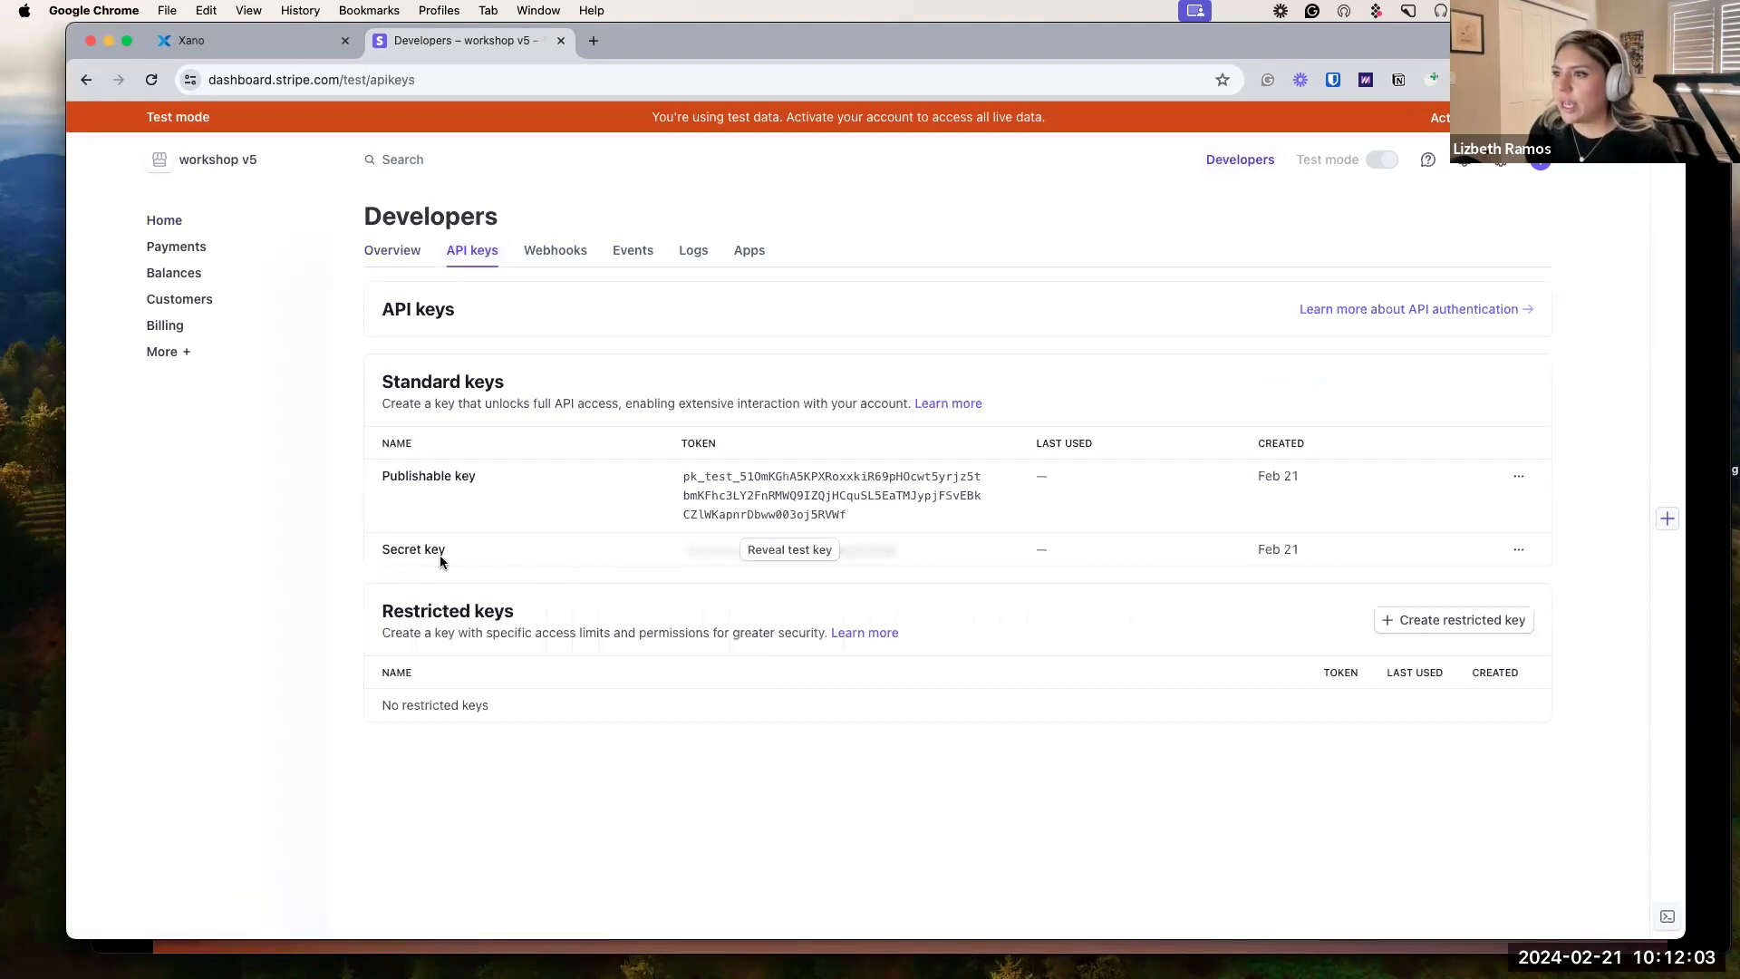
click(787, 555)
click(755, 595)
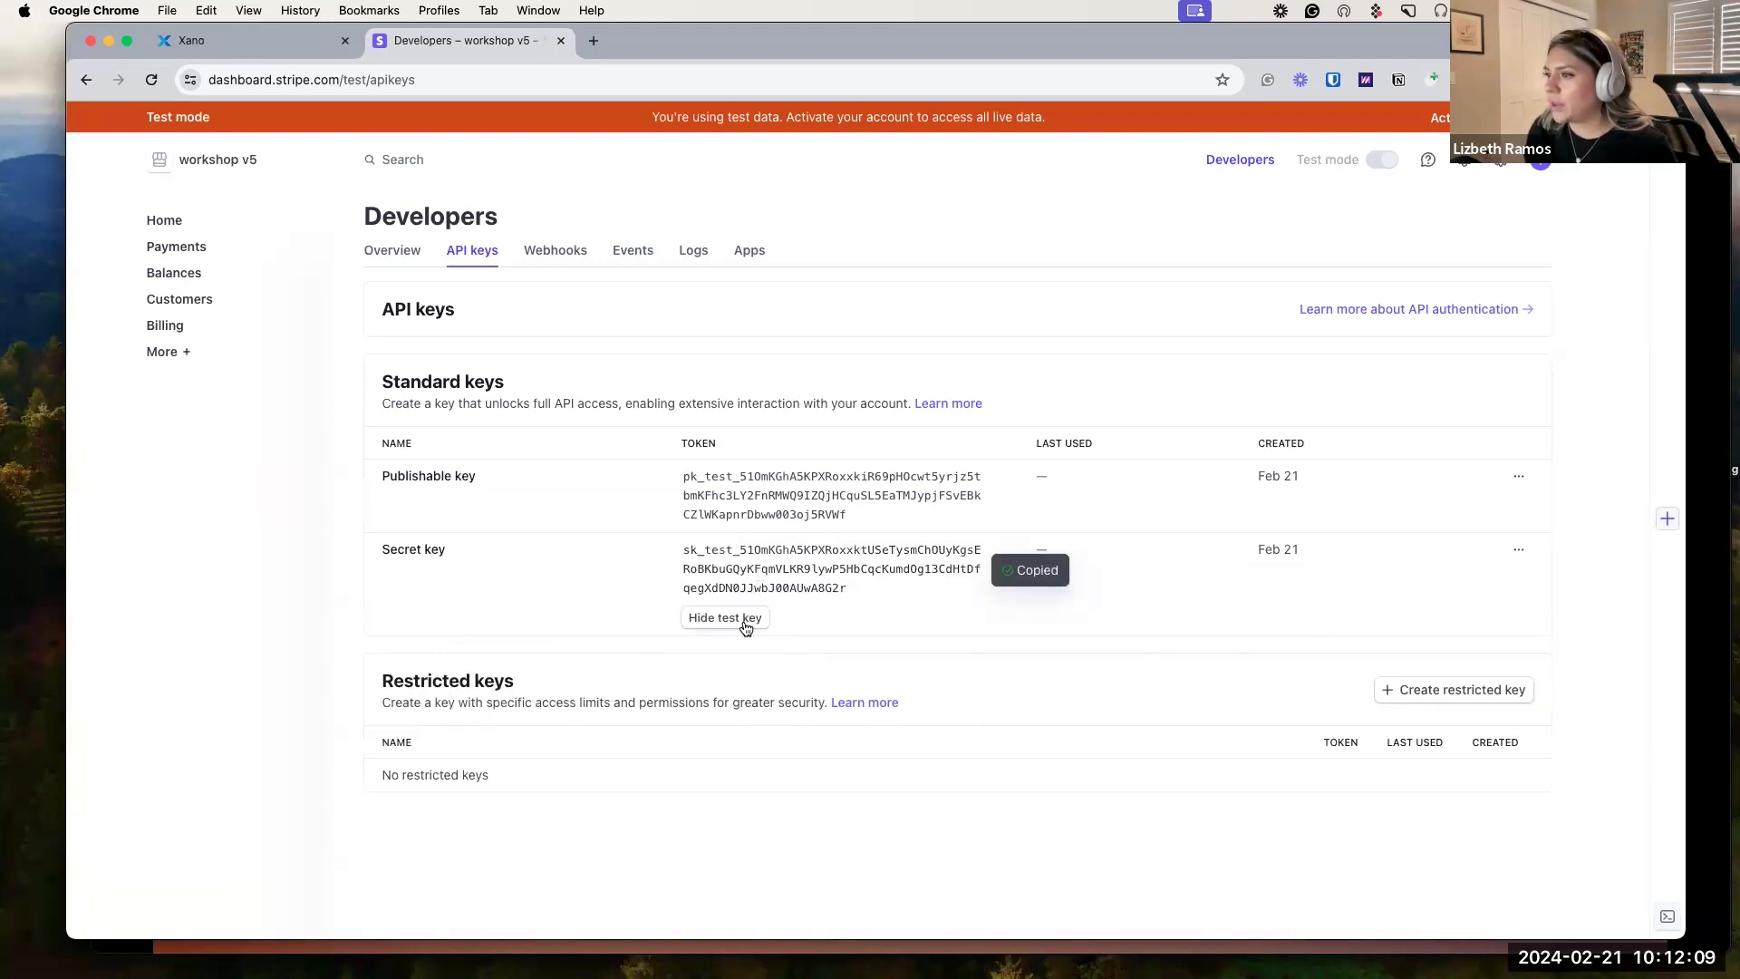
click(745, 621)
click(253, 44)
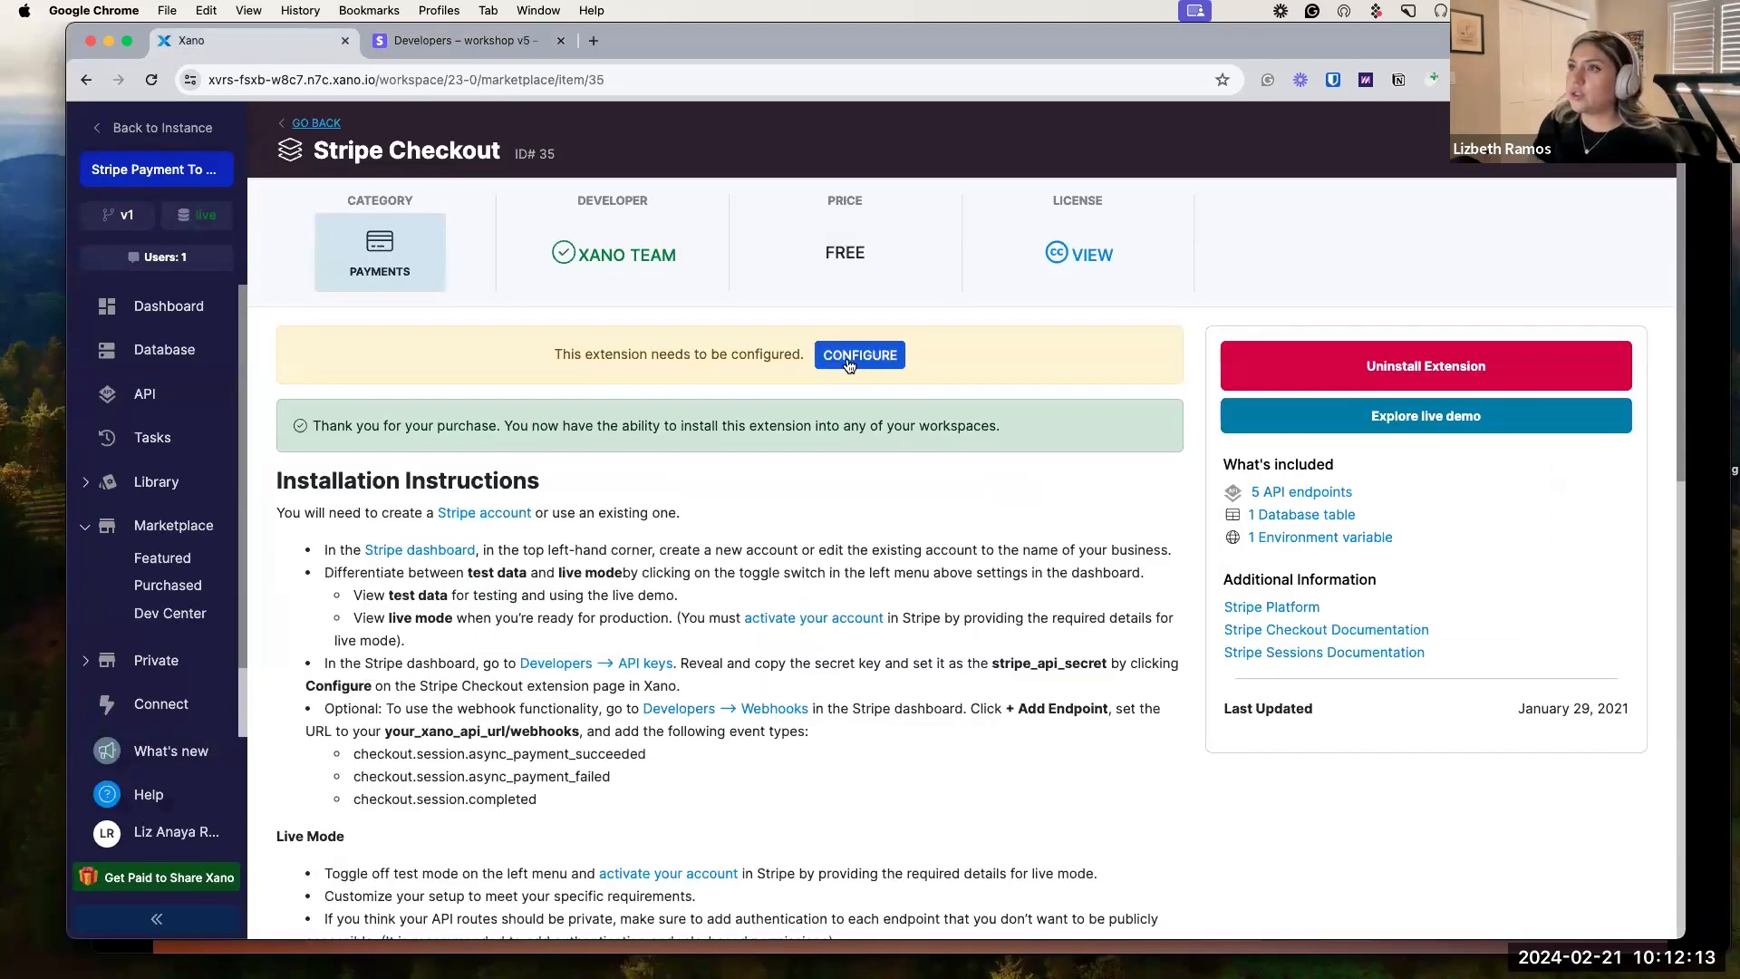
Paste the copied Stripe secret key into stripe_api_secret and save it with Update.
click(849, 362)
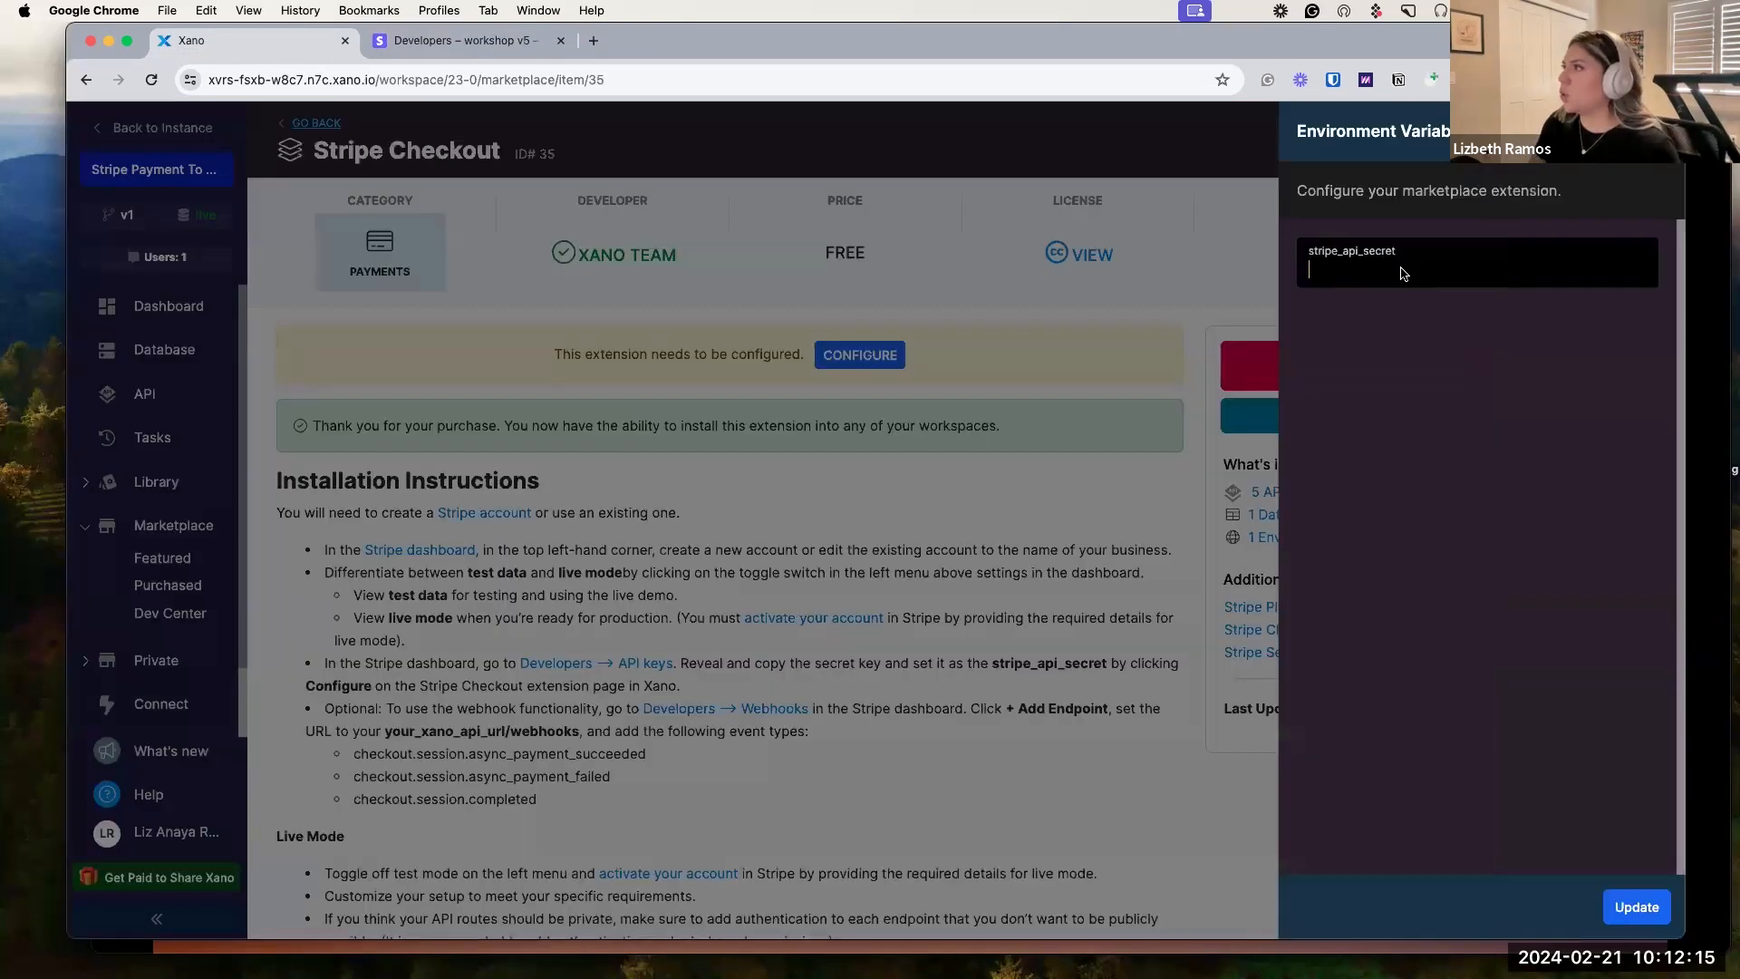
key(super+v)
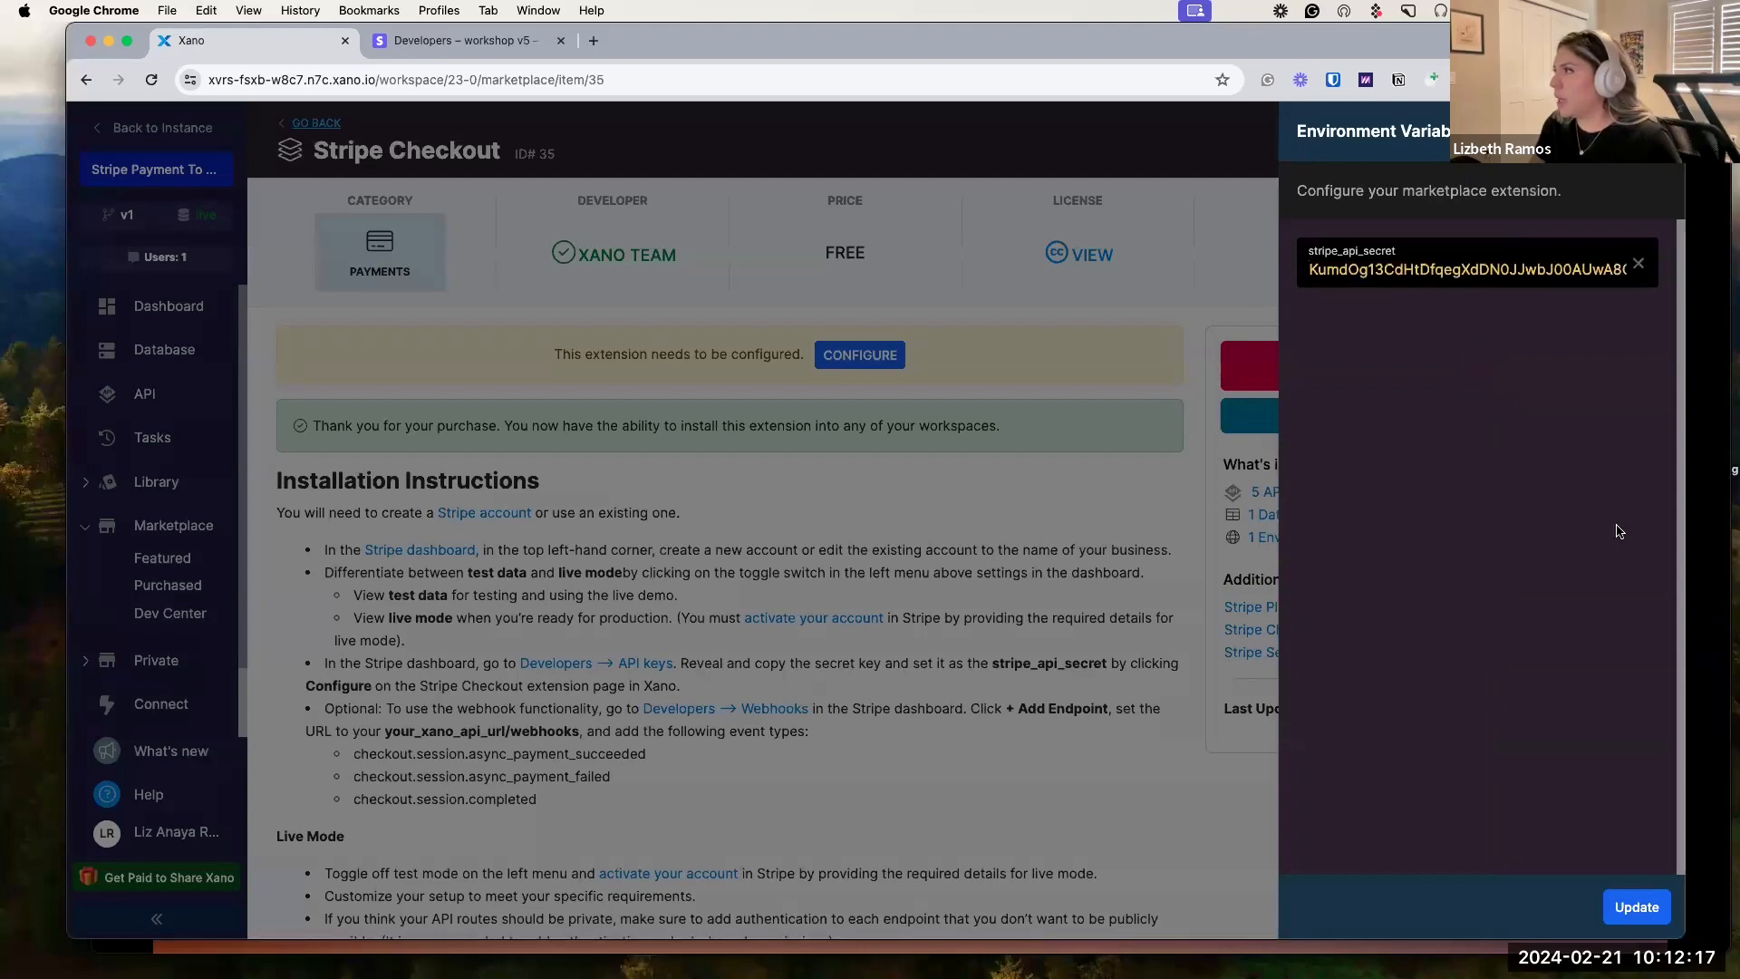
click(1649, 914)
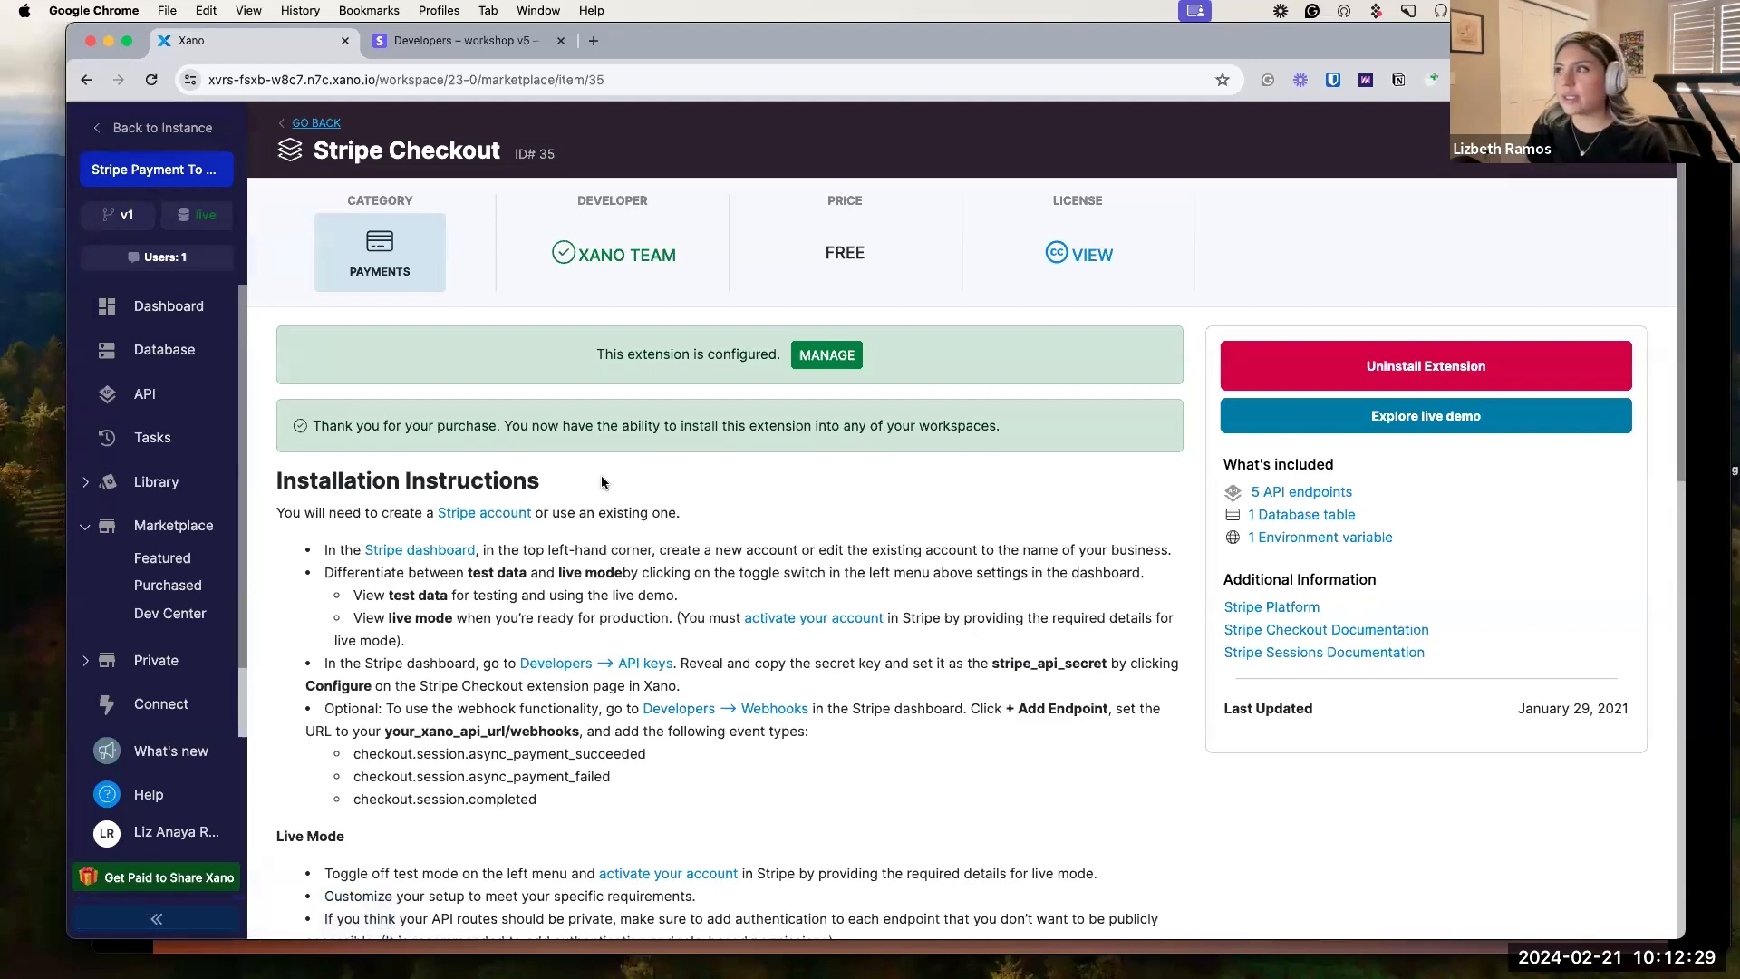
click(492, 41)
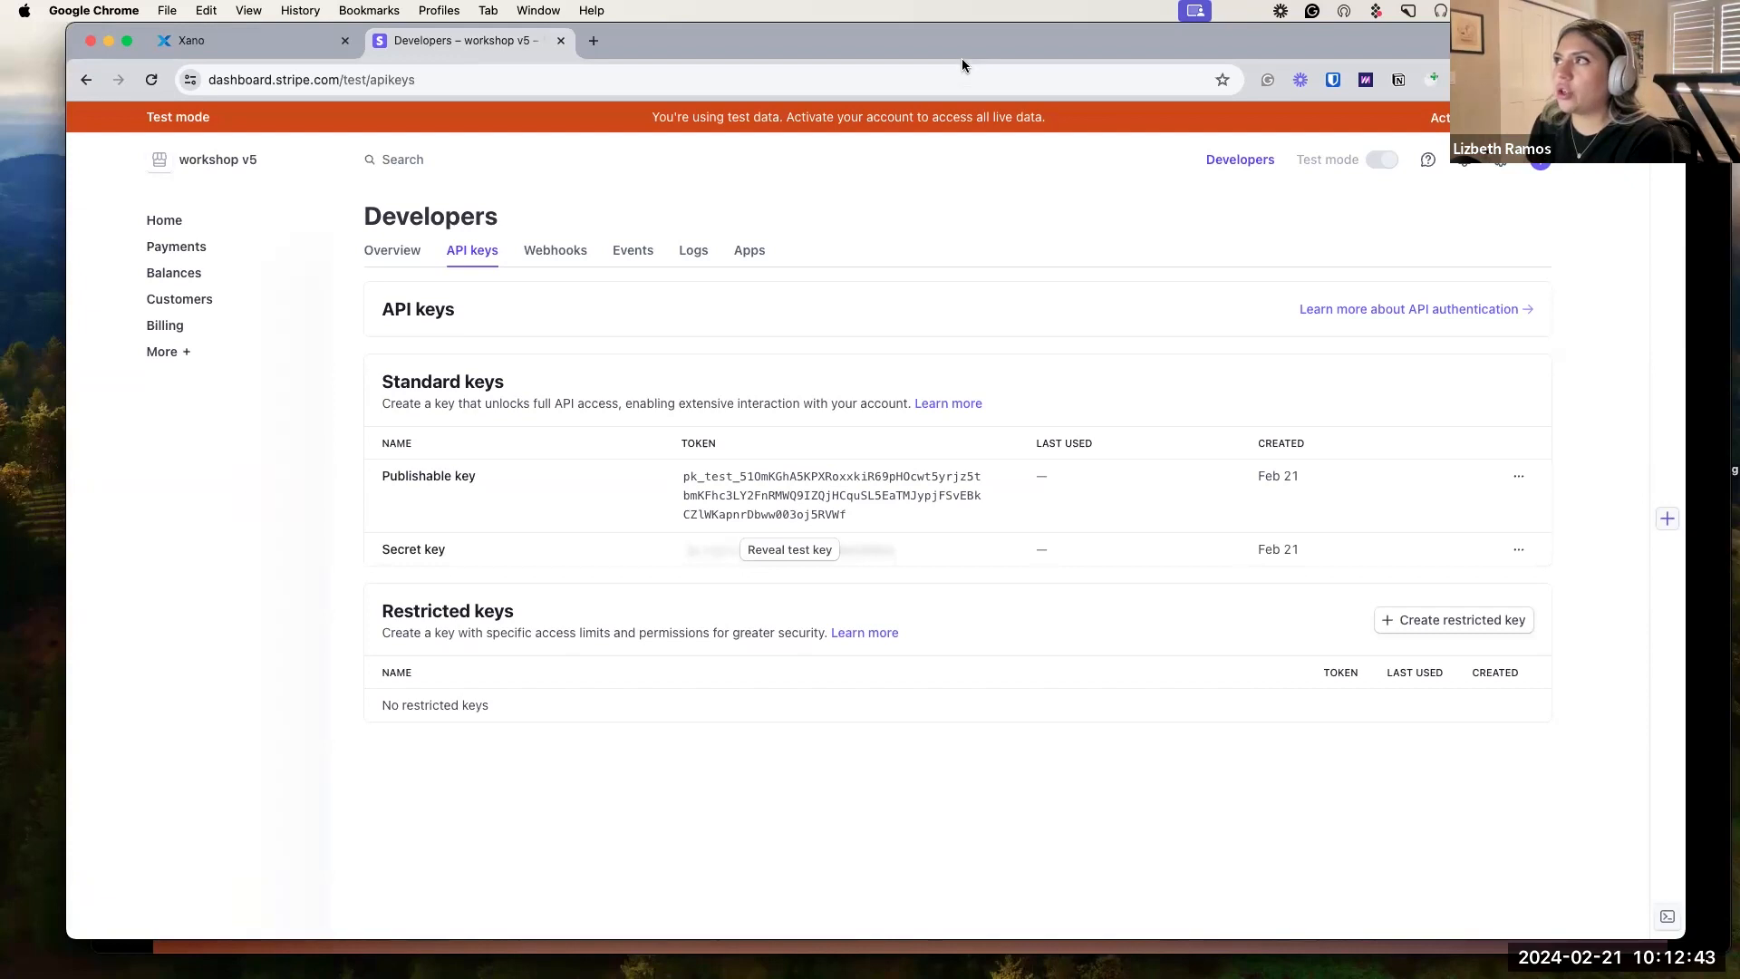
Start a new Product catalog entry named Credit as a one-off payment.
click(181, 354)
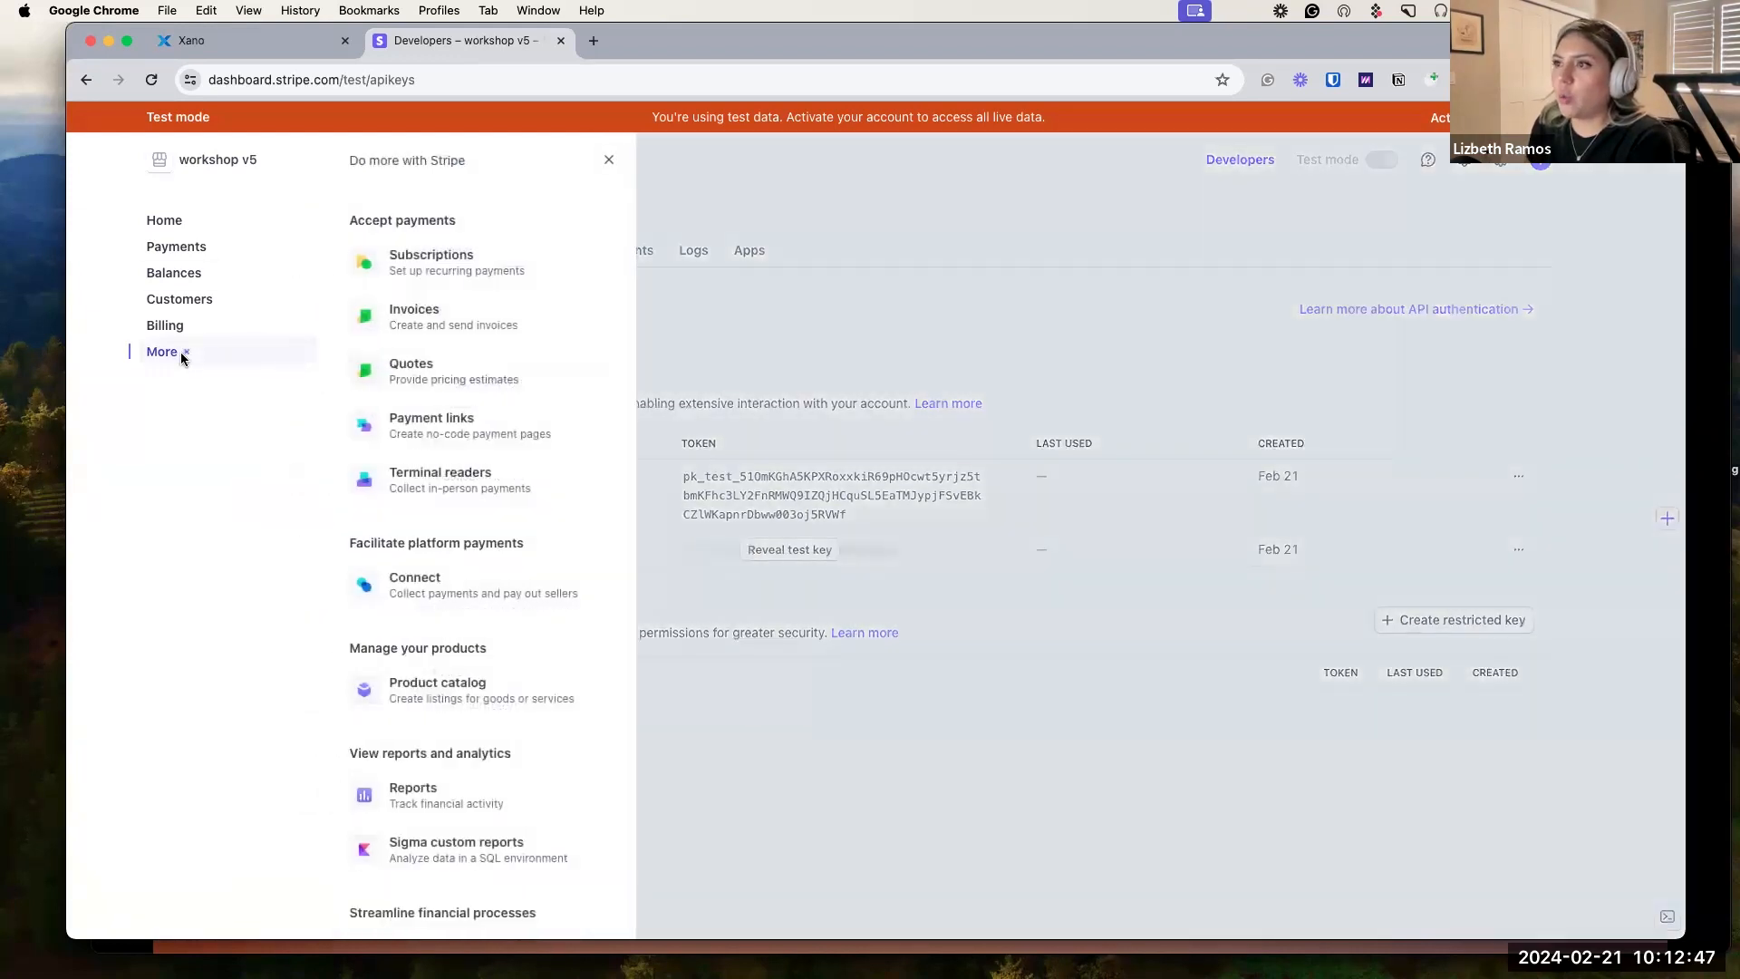
click(444, 698)
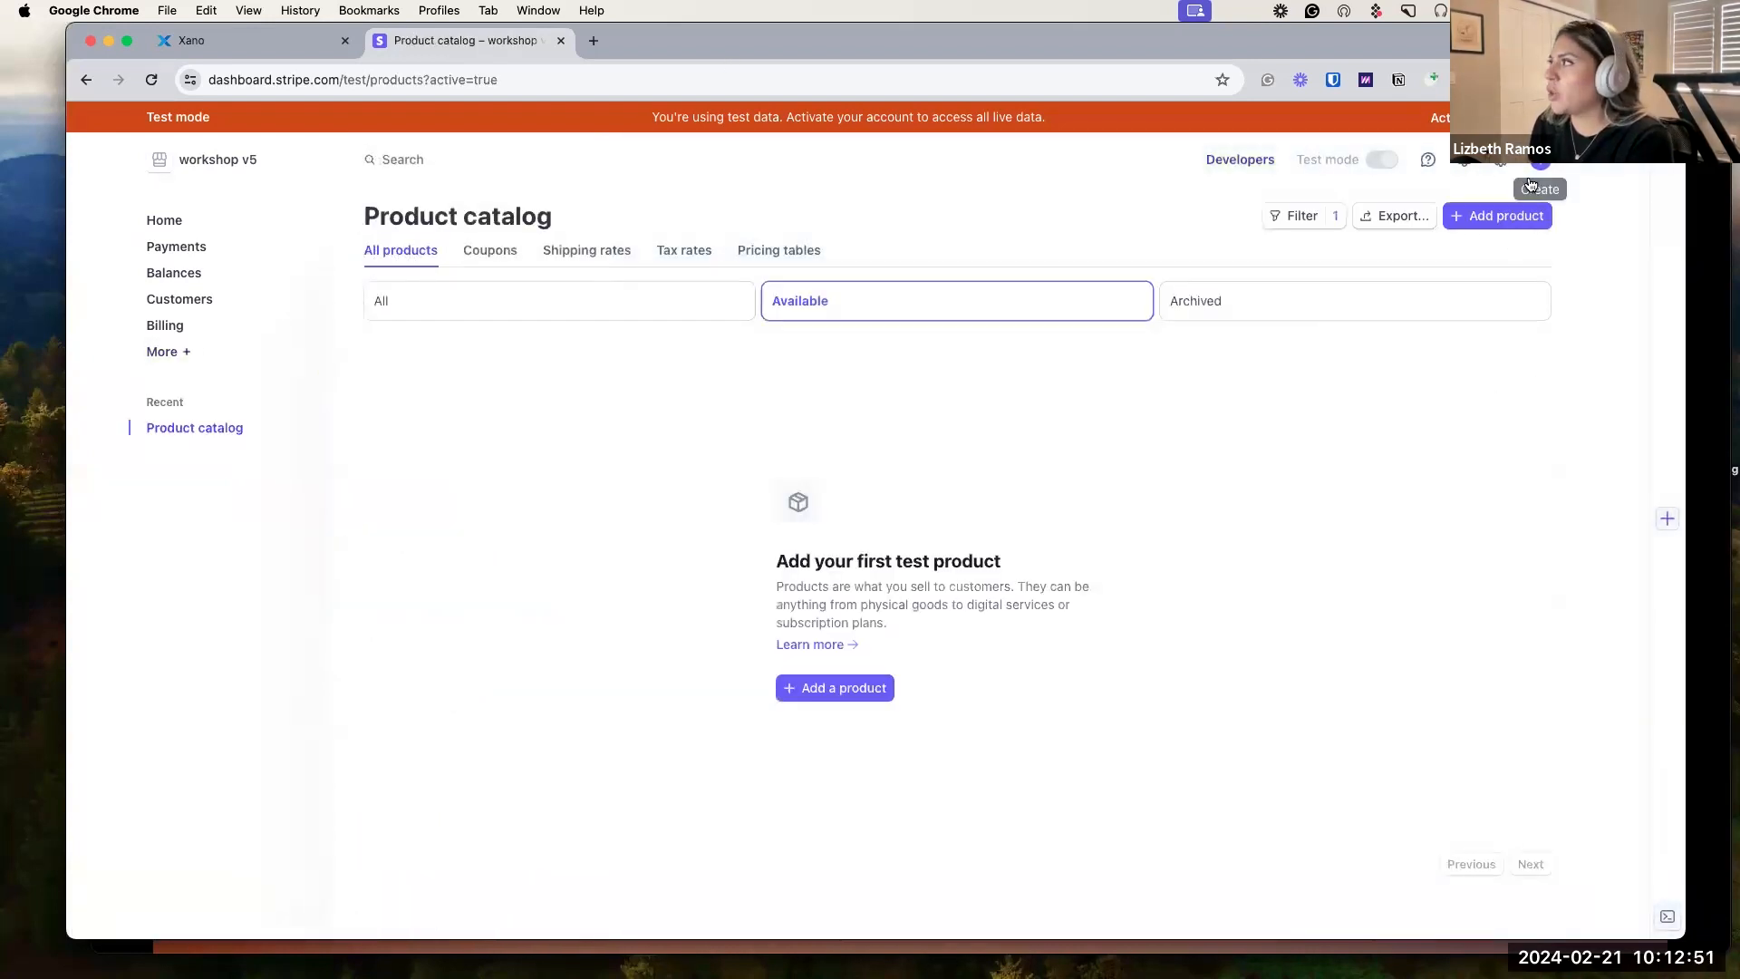
click(1498, 224)
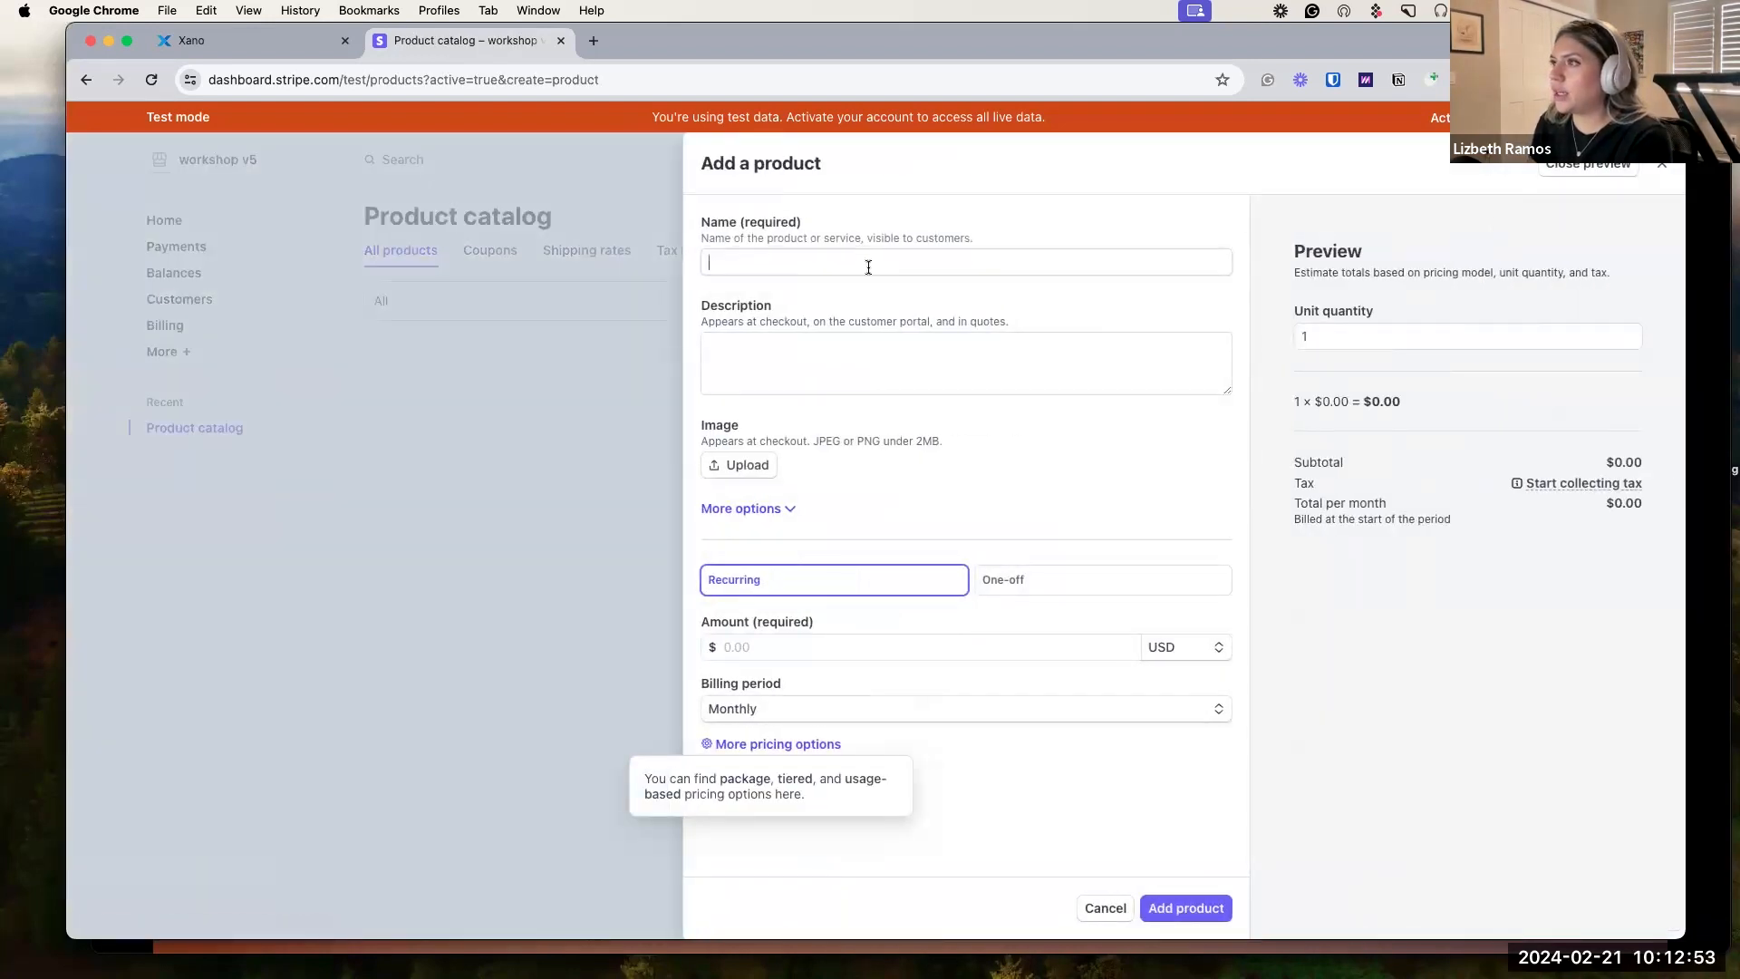
click(869, 265)
text(Credit)
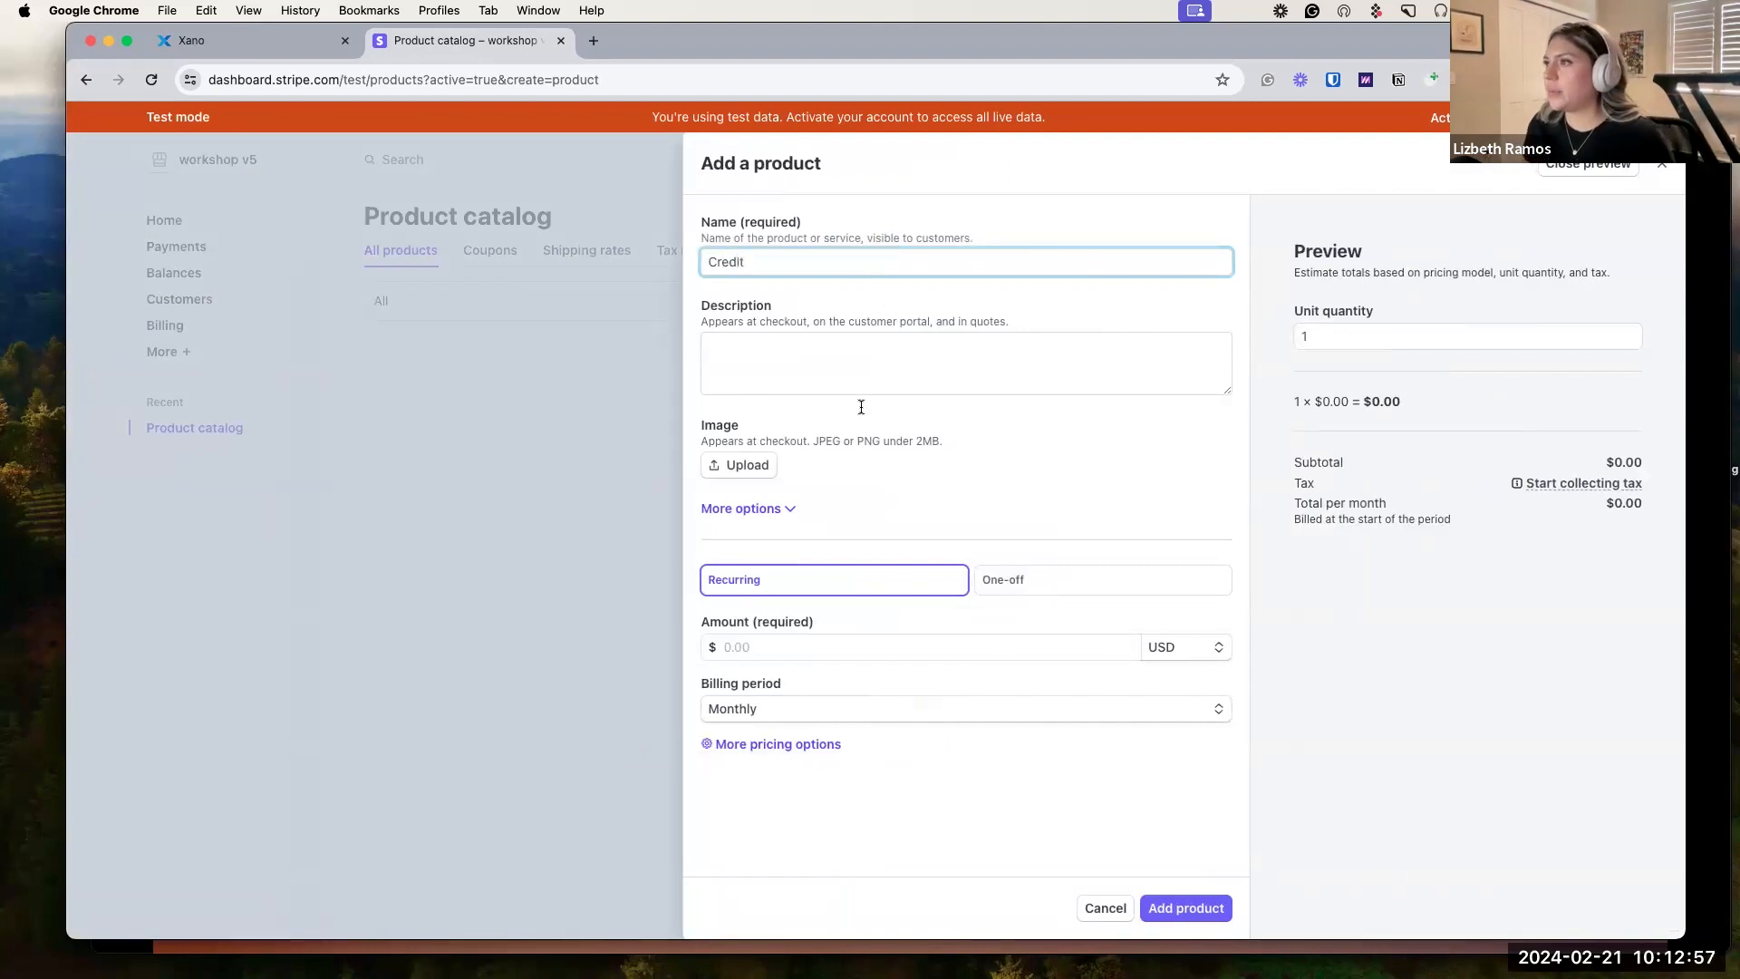
click(1058, 590)
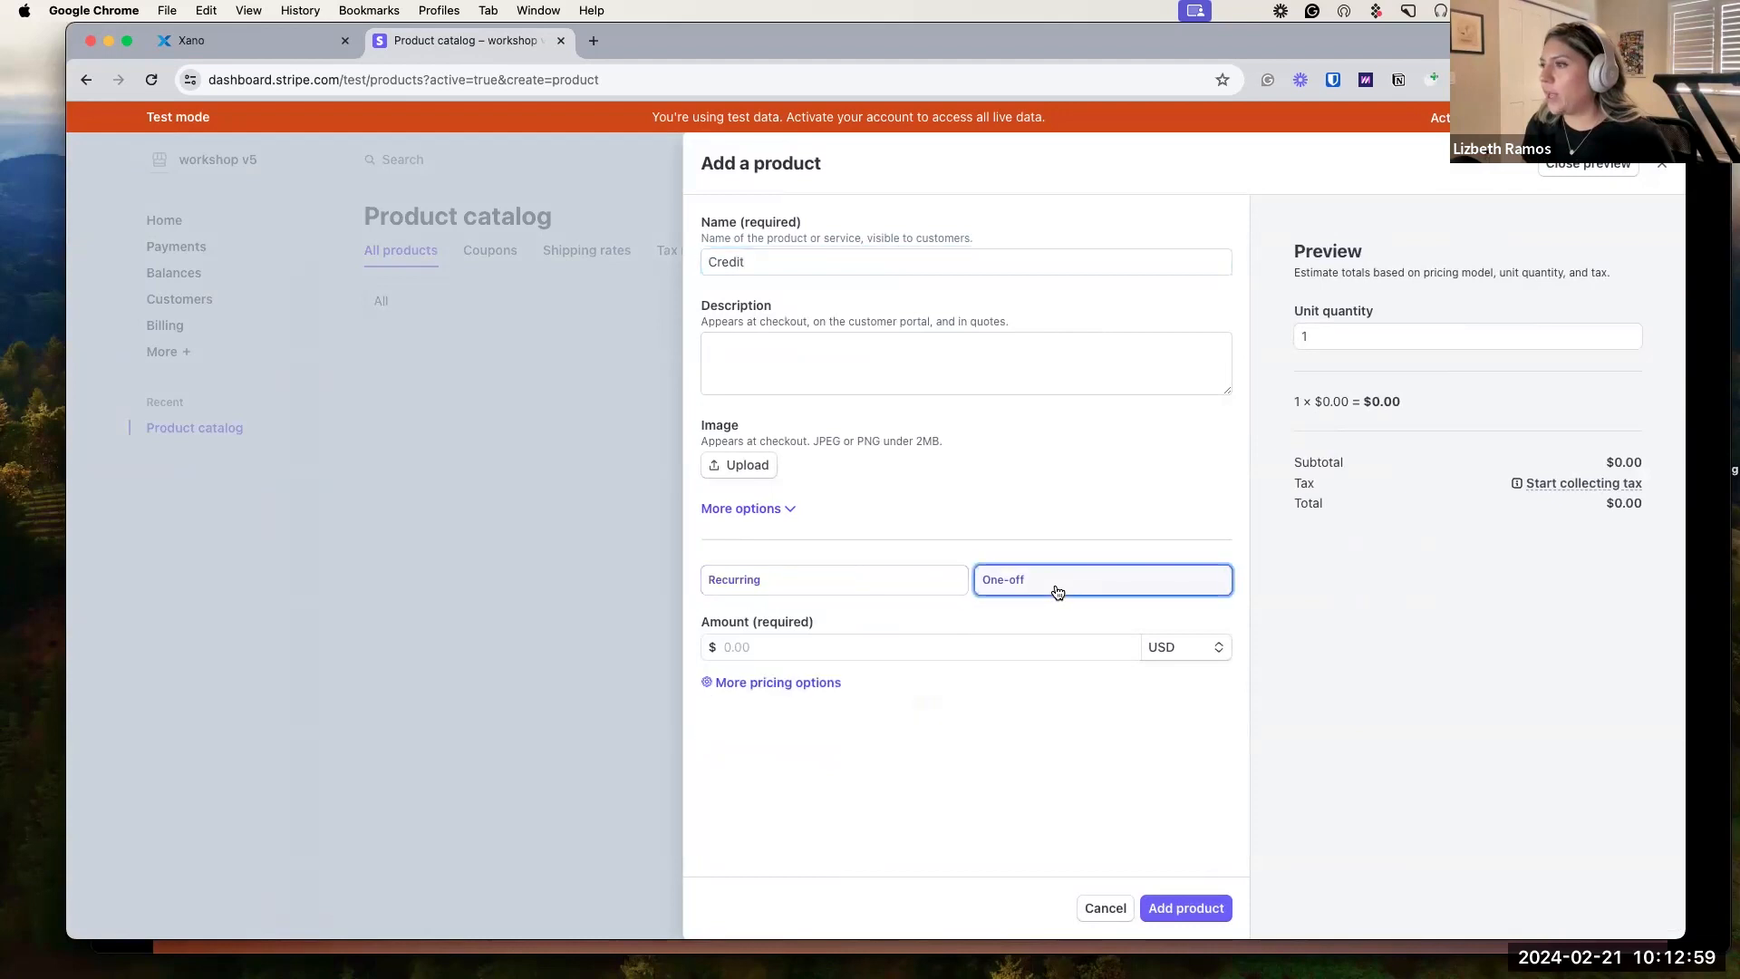
Price the Credit product at 0.10 USD, save it, and open its details.
click(786, 649)
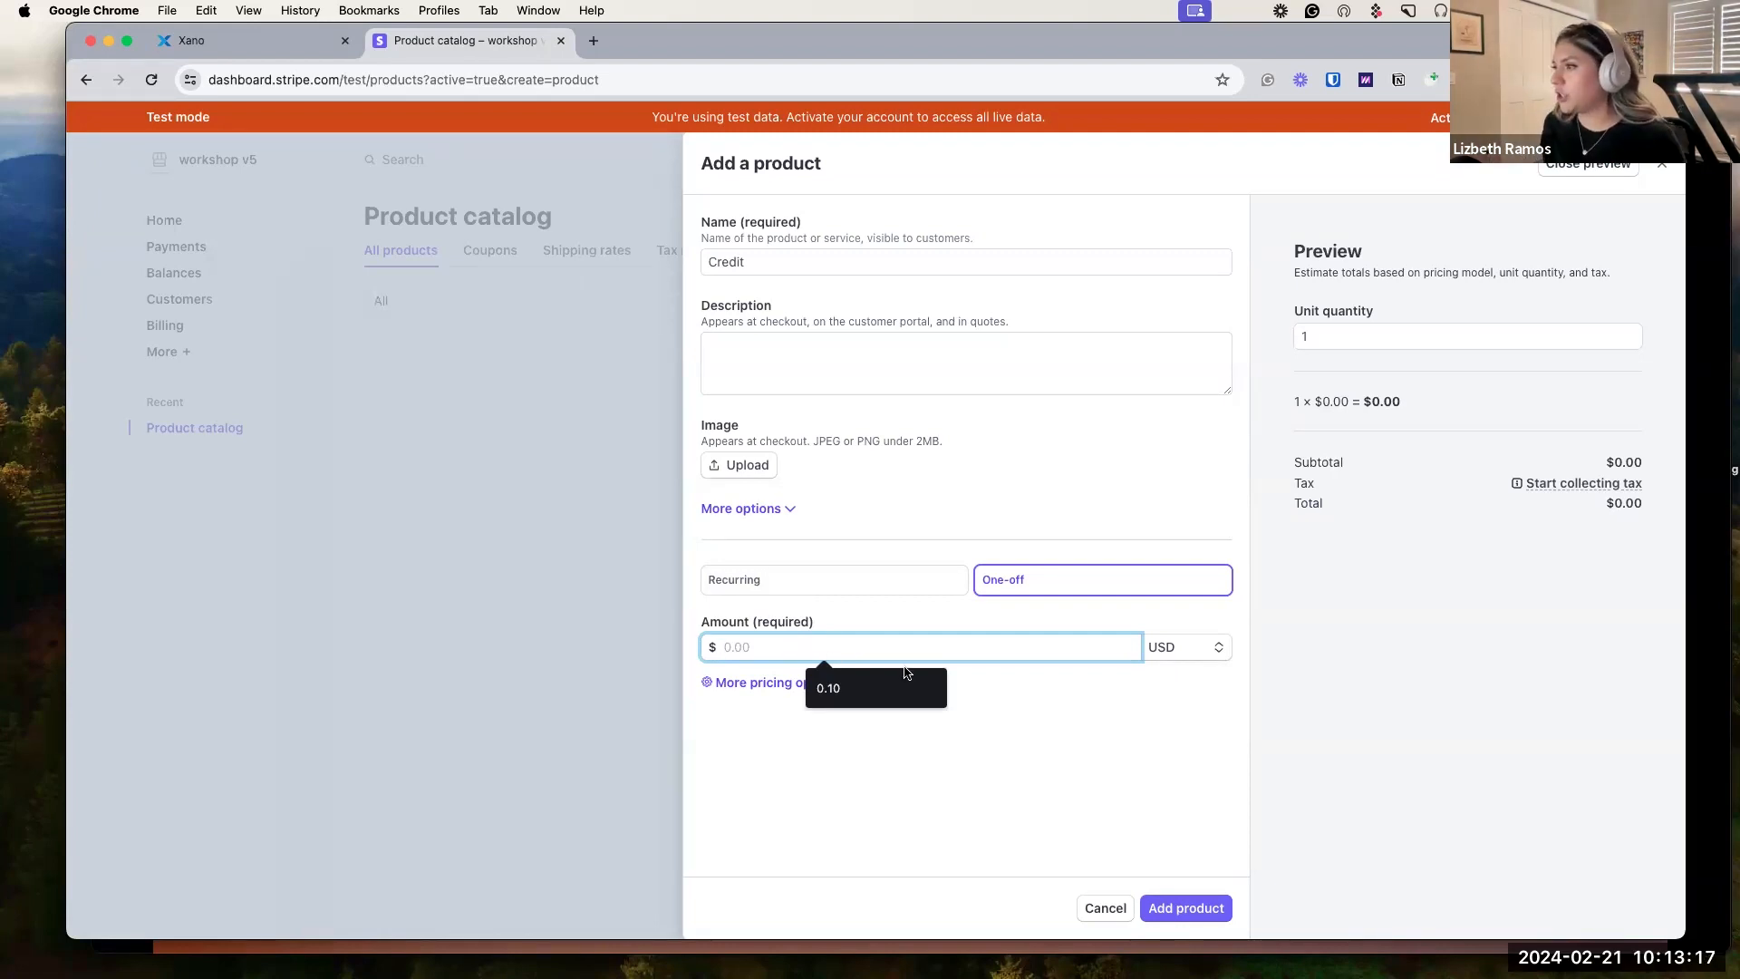
text(0.)
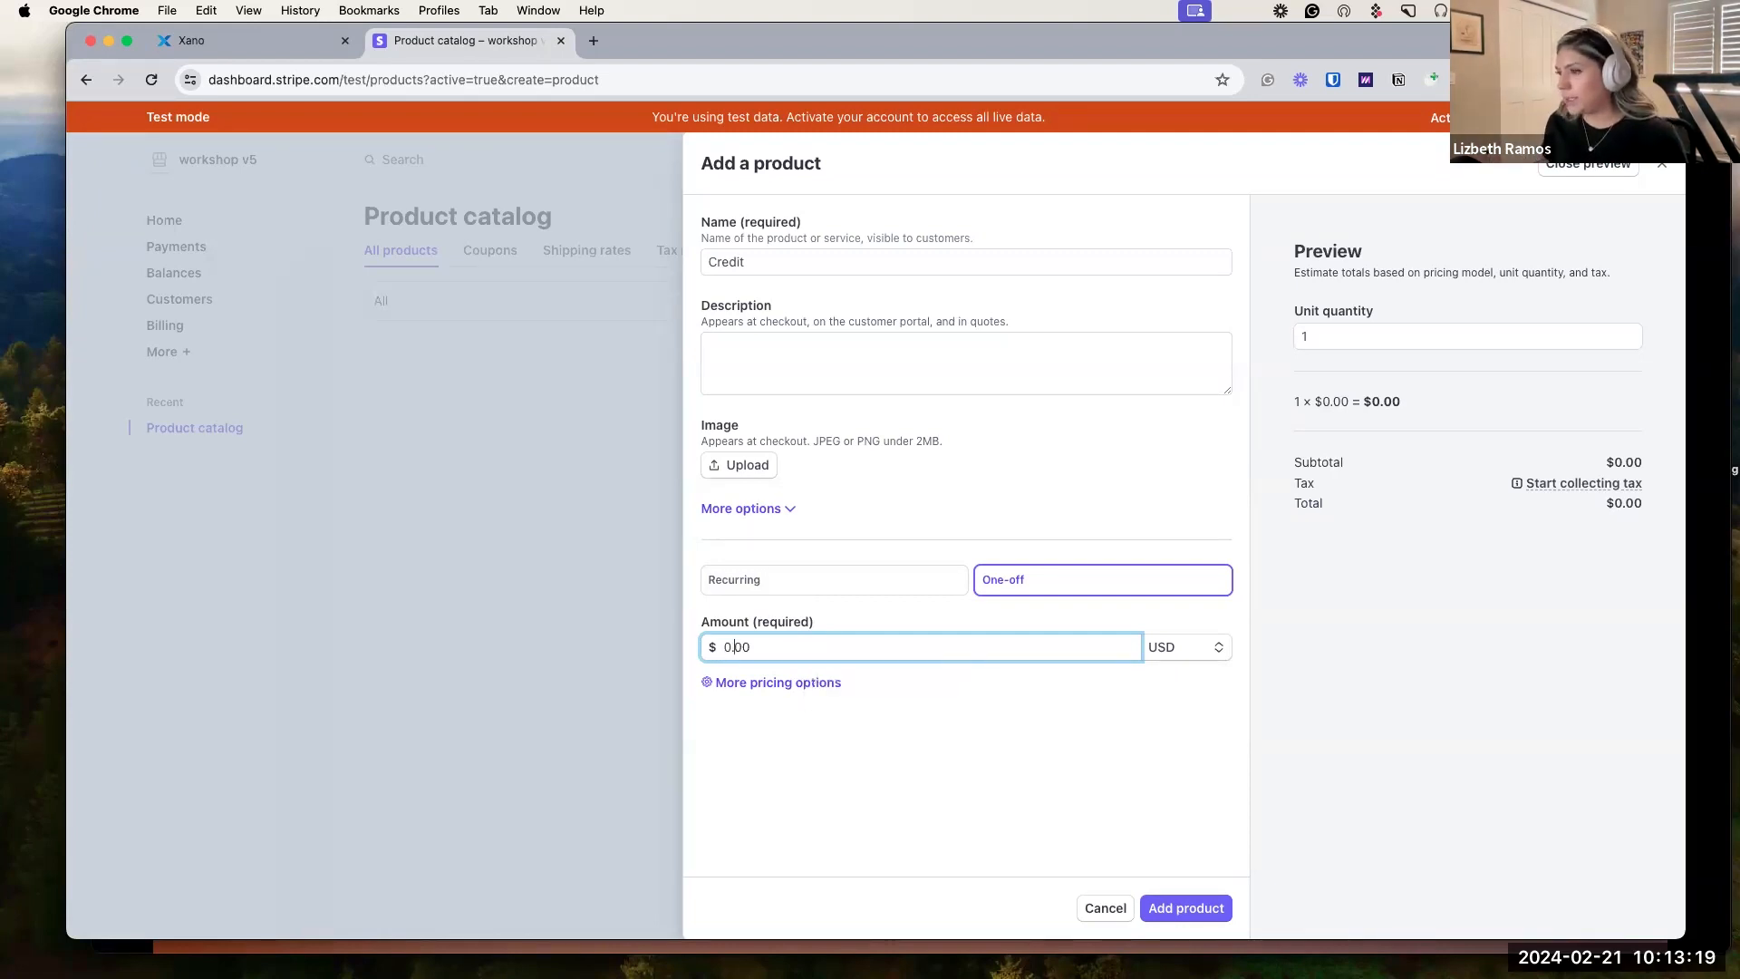
text(00)
key(Left)
key(Left)
key(Left)
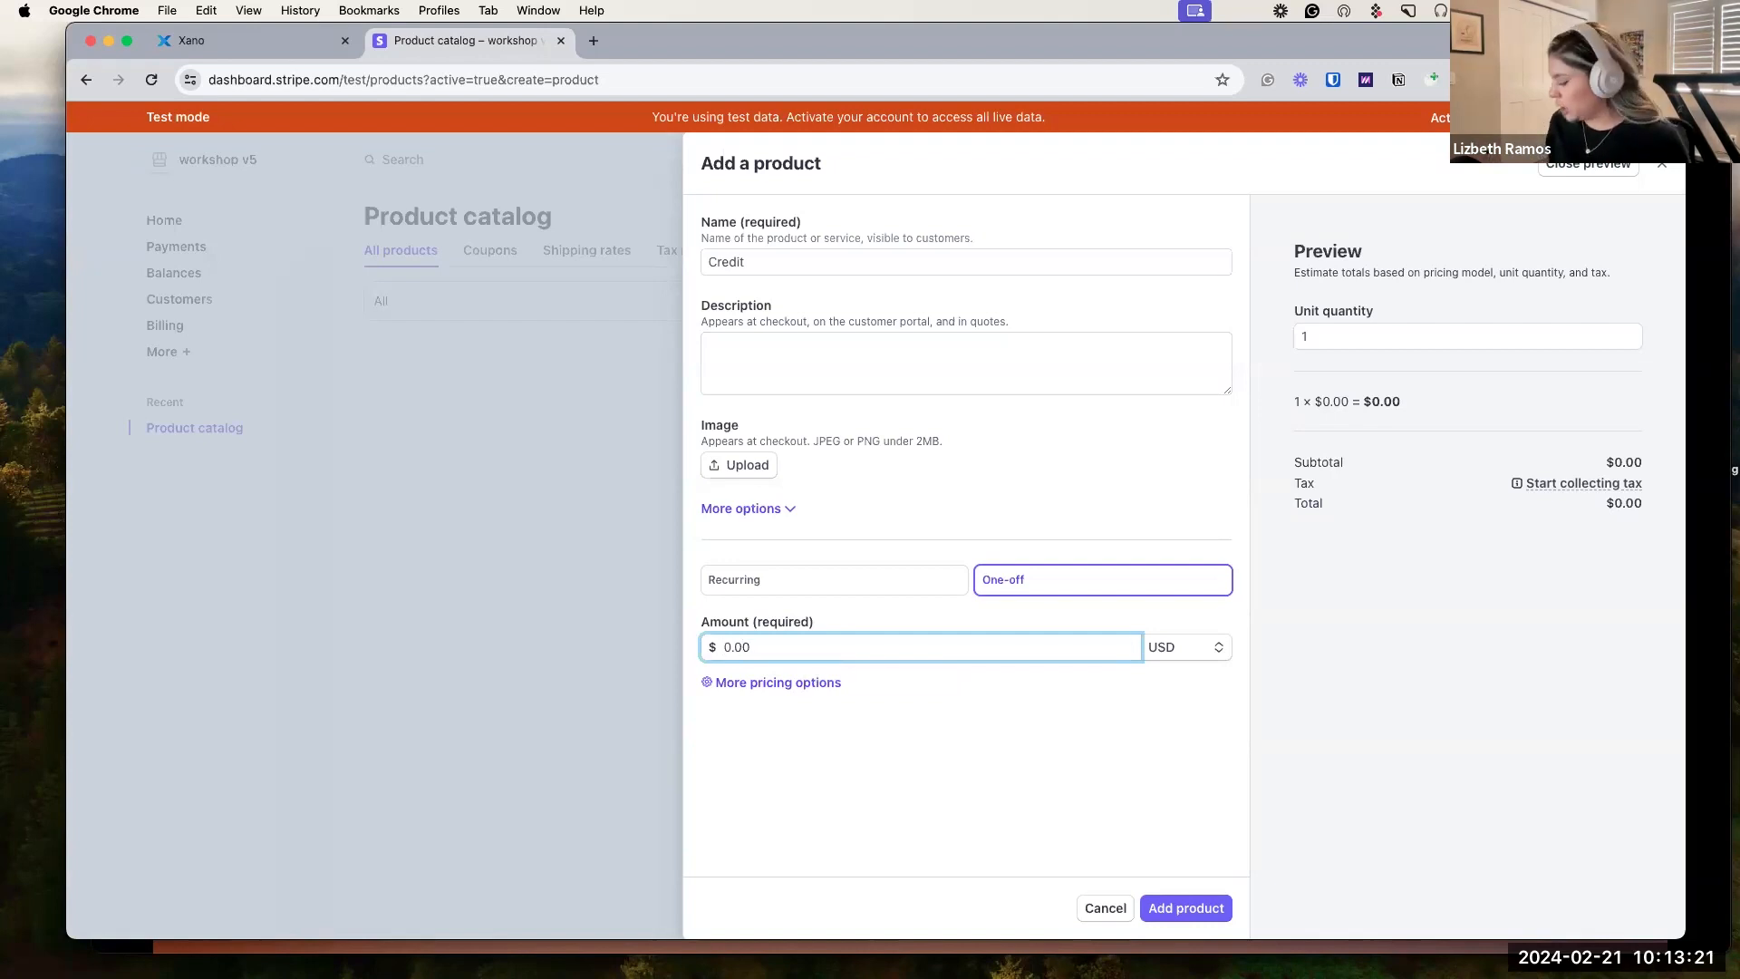
text(10)
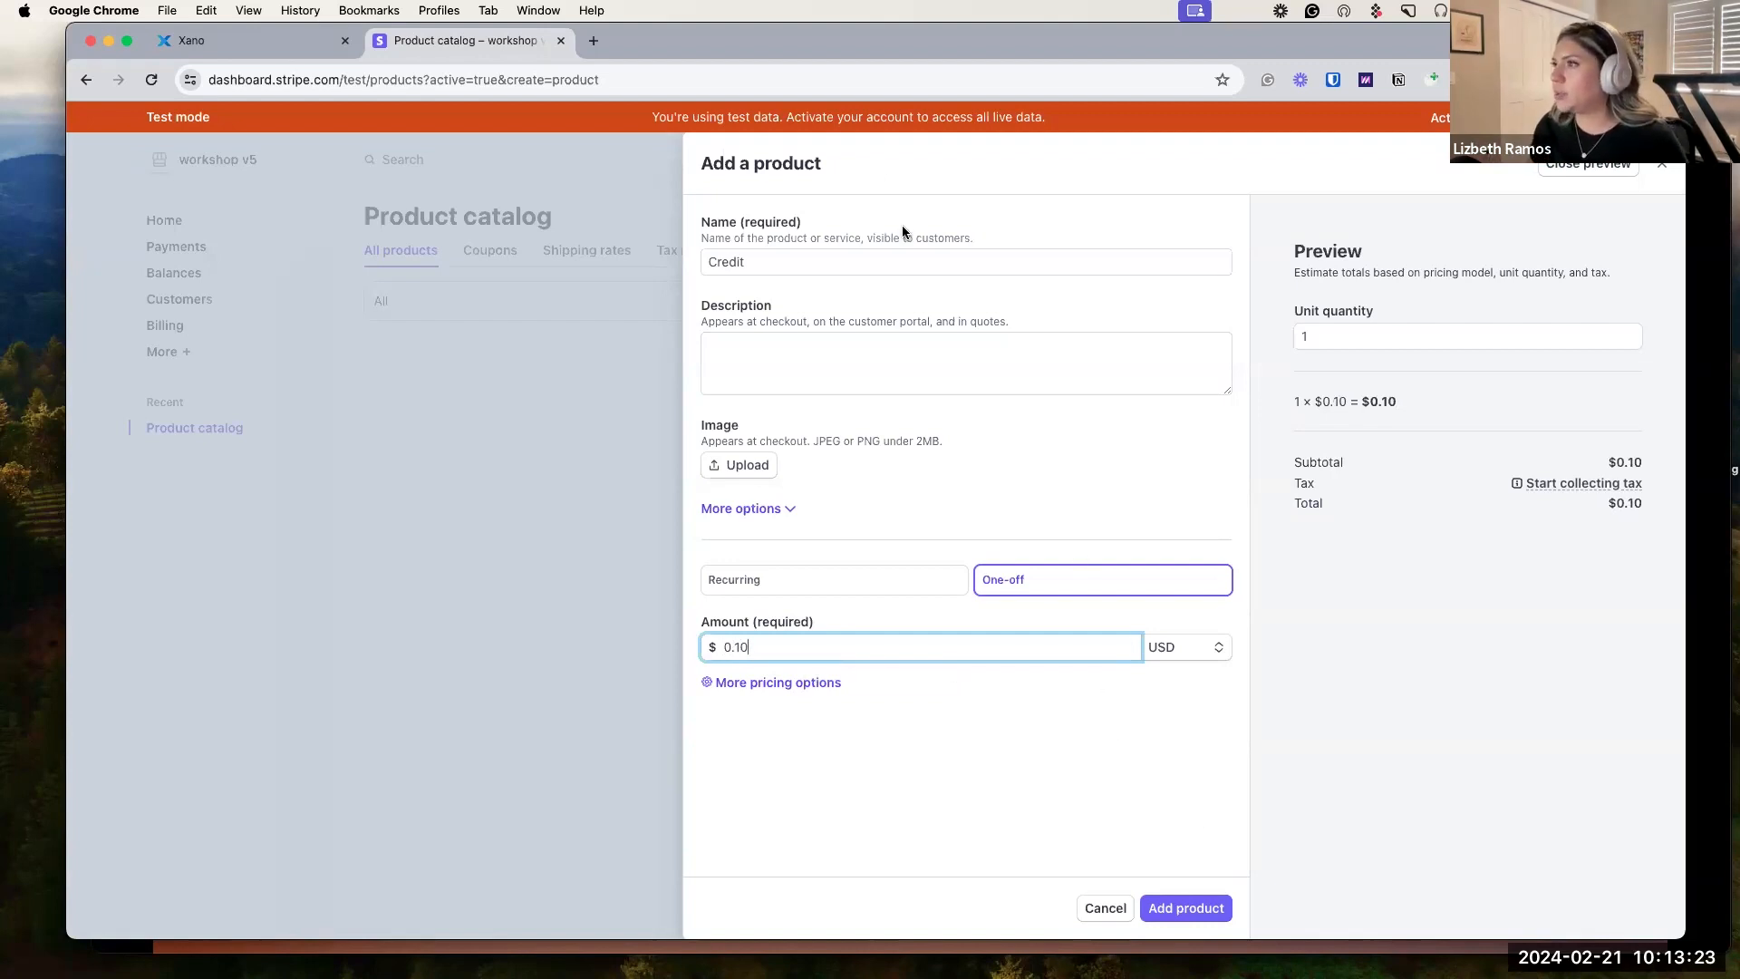
click(1207, 904)
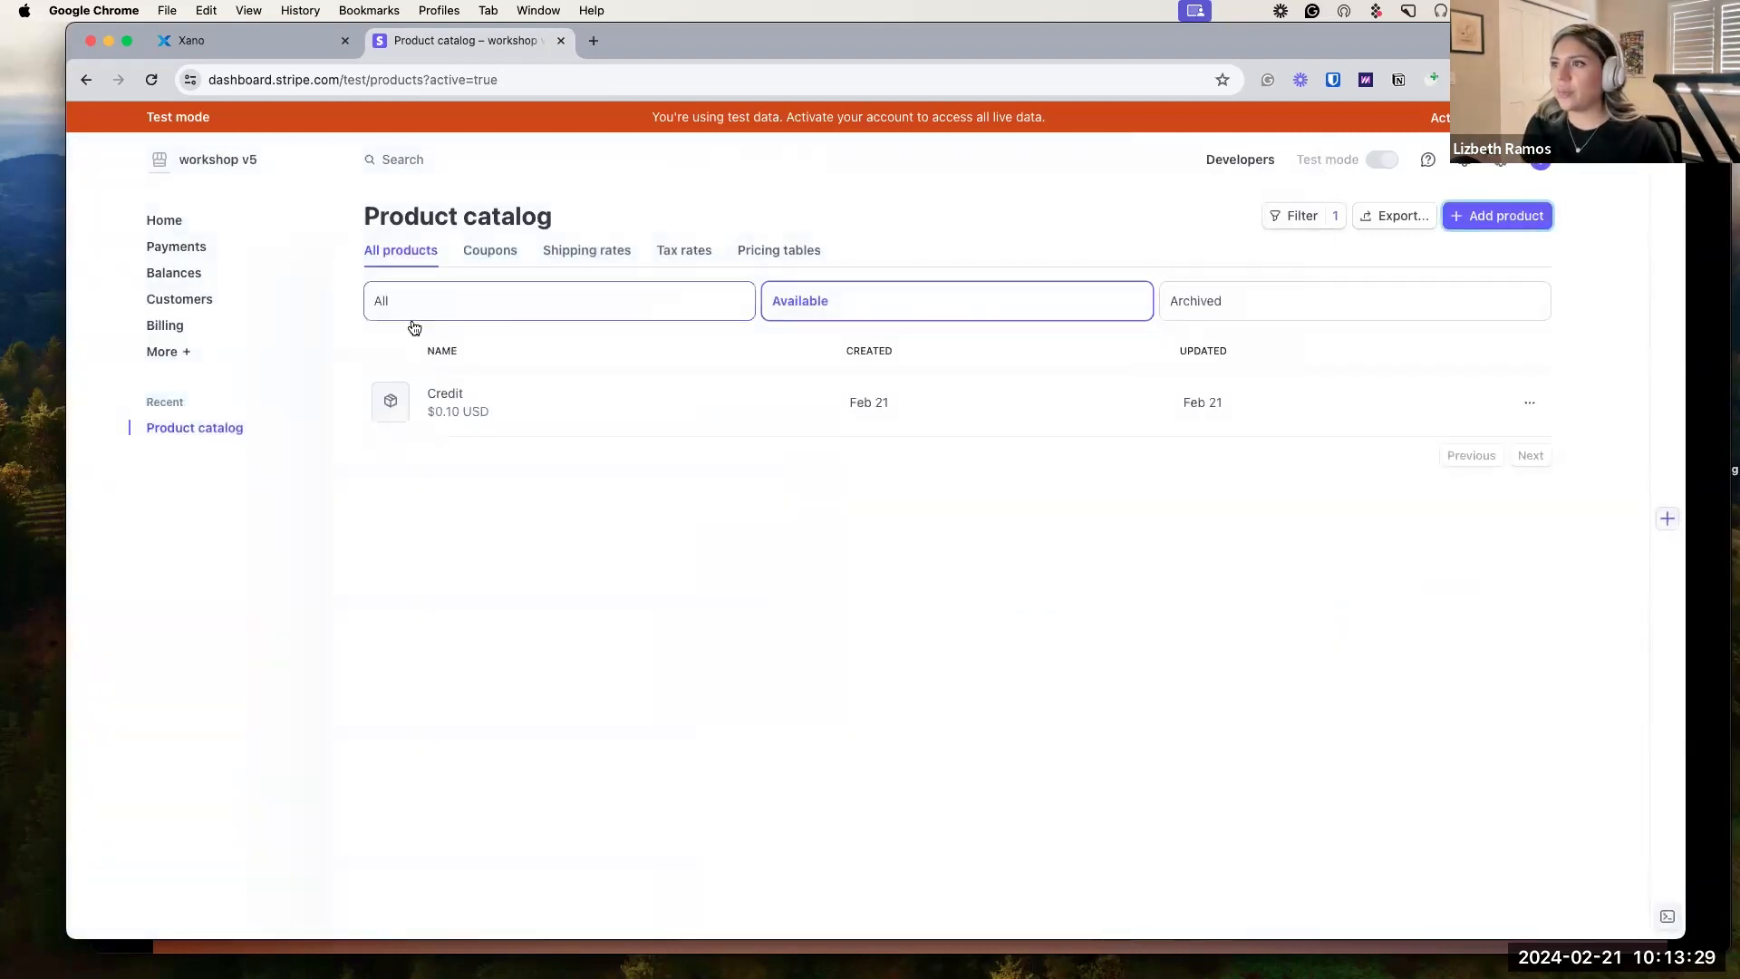
click(513, 412)
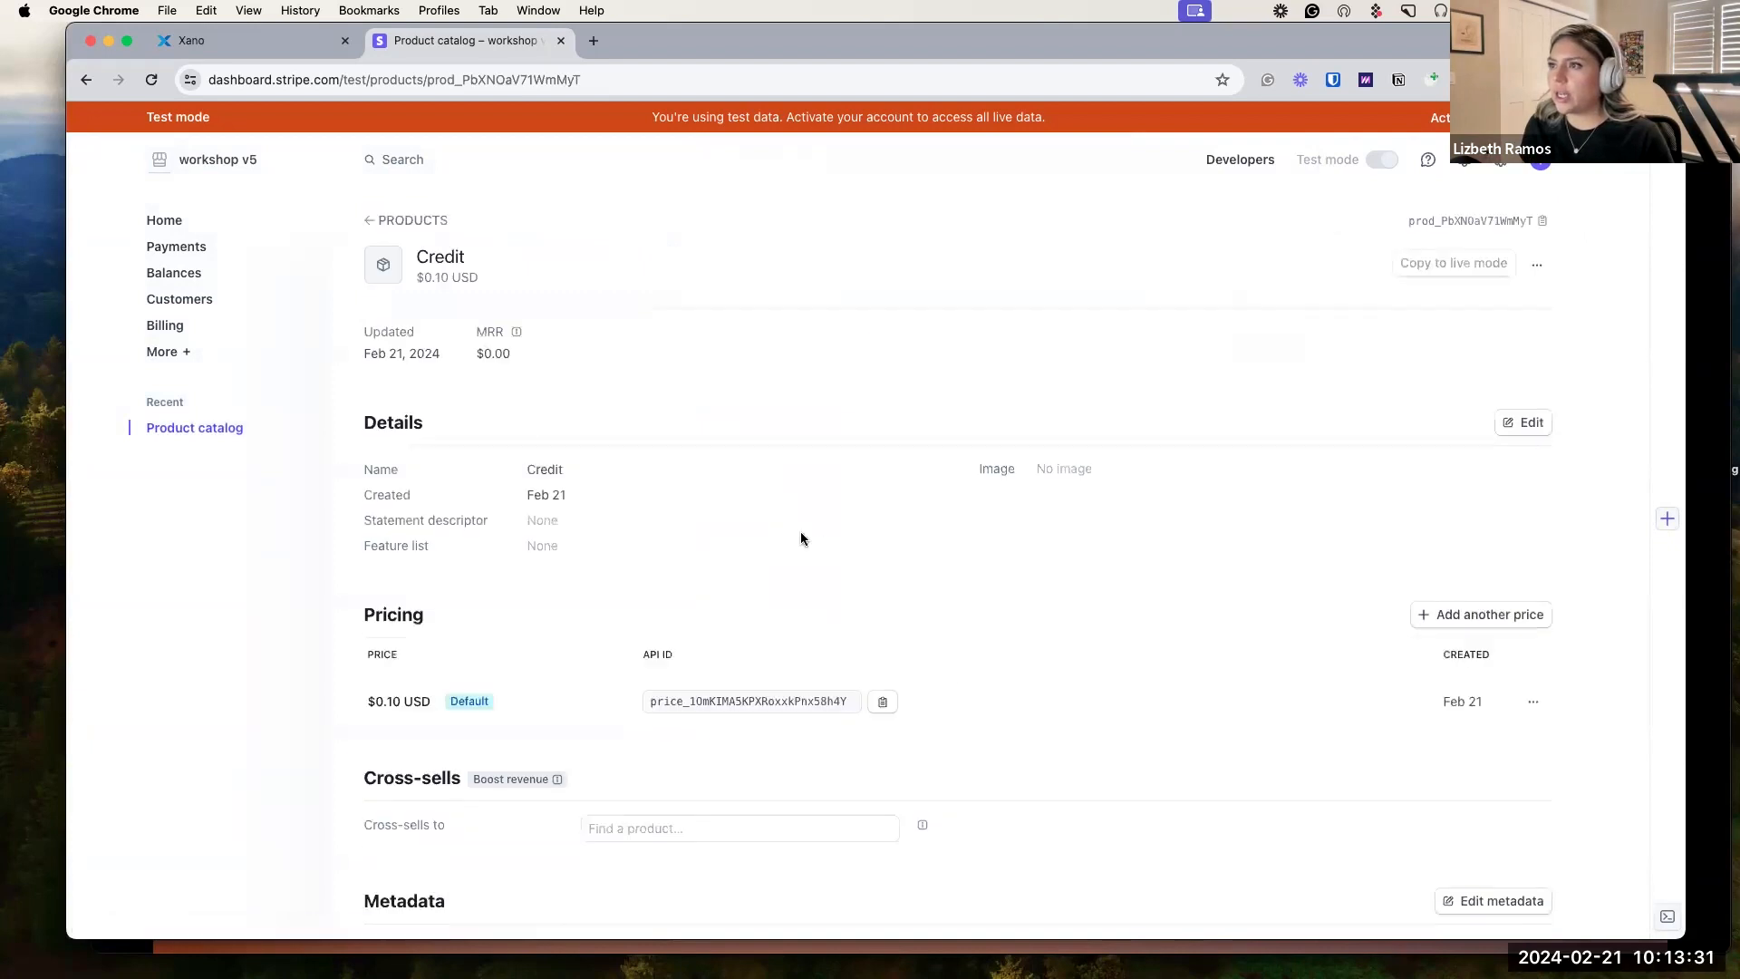
scroll(802, 529, down, 2)
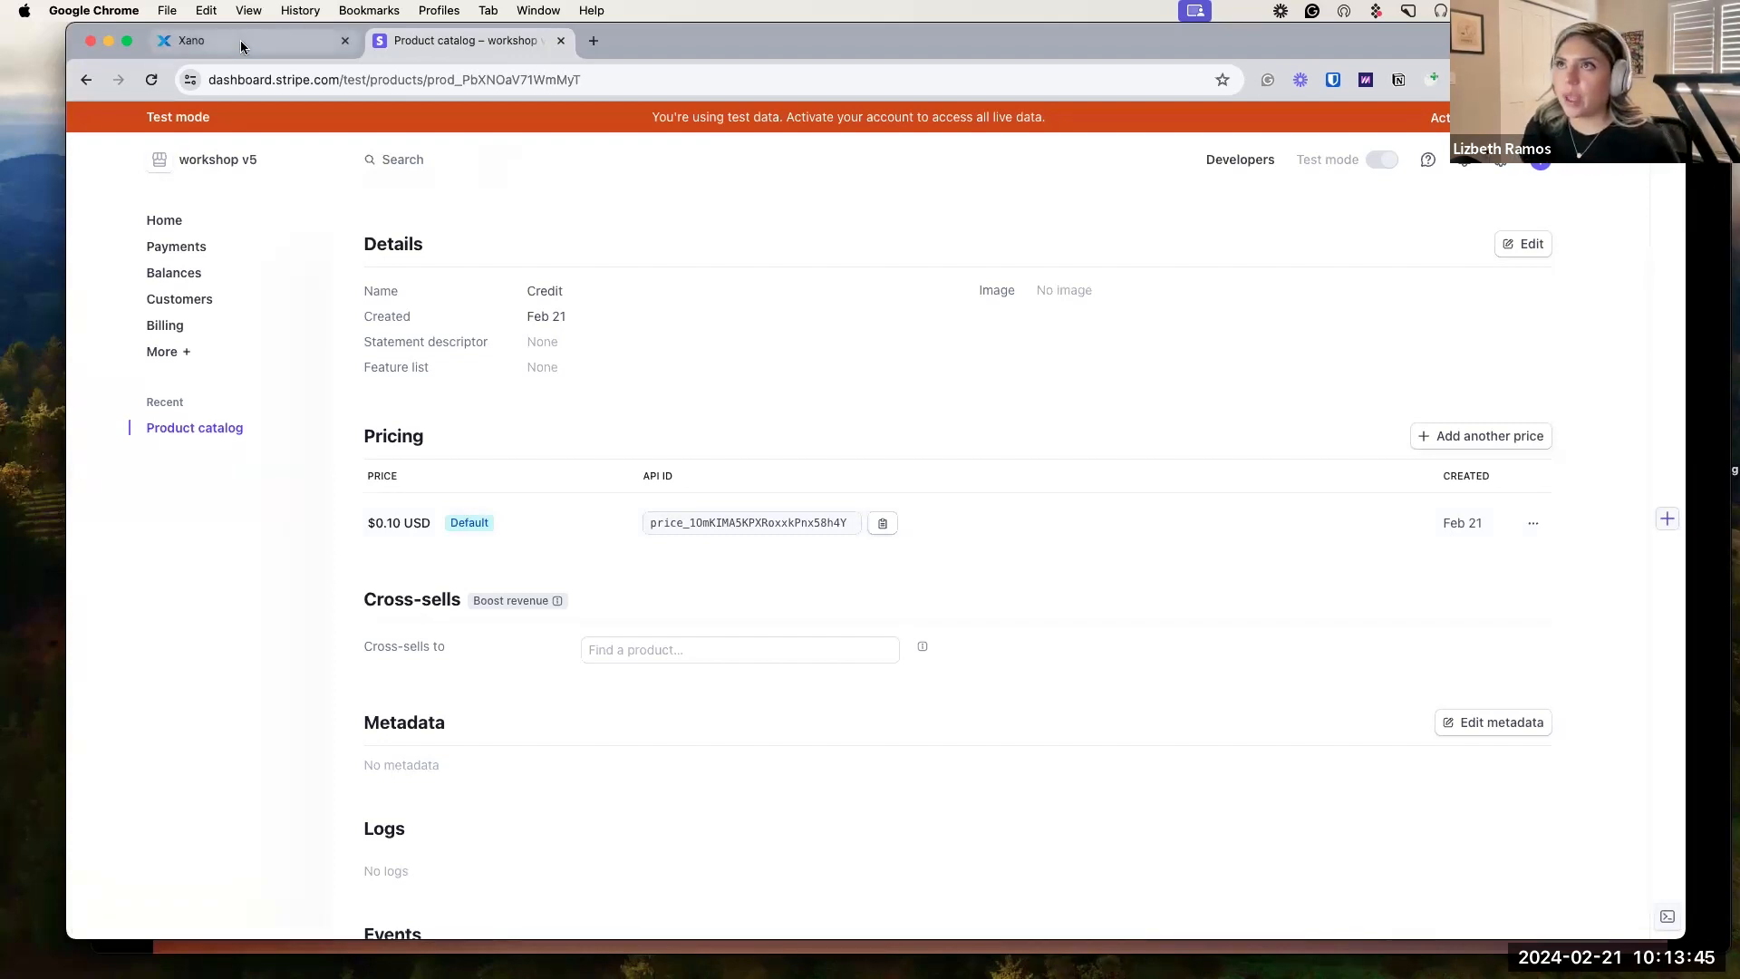
In Xano, open Database and scroll to the session table with its payment fields.
click(211, 40)
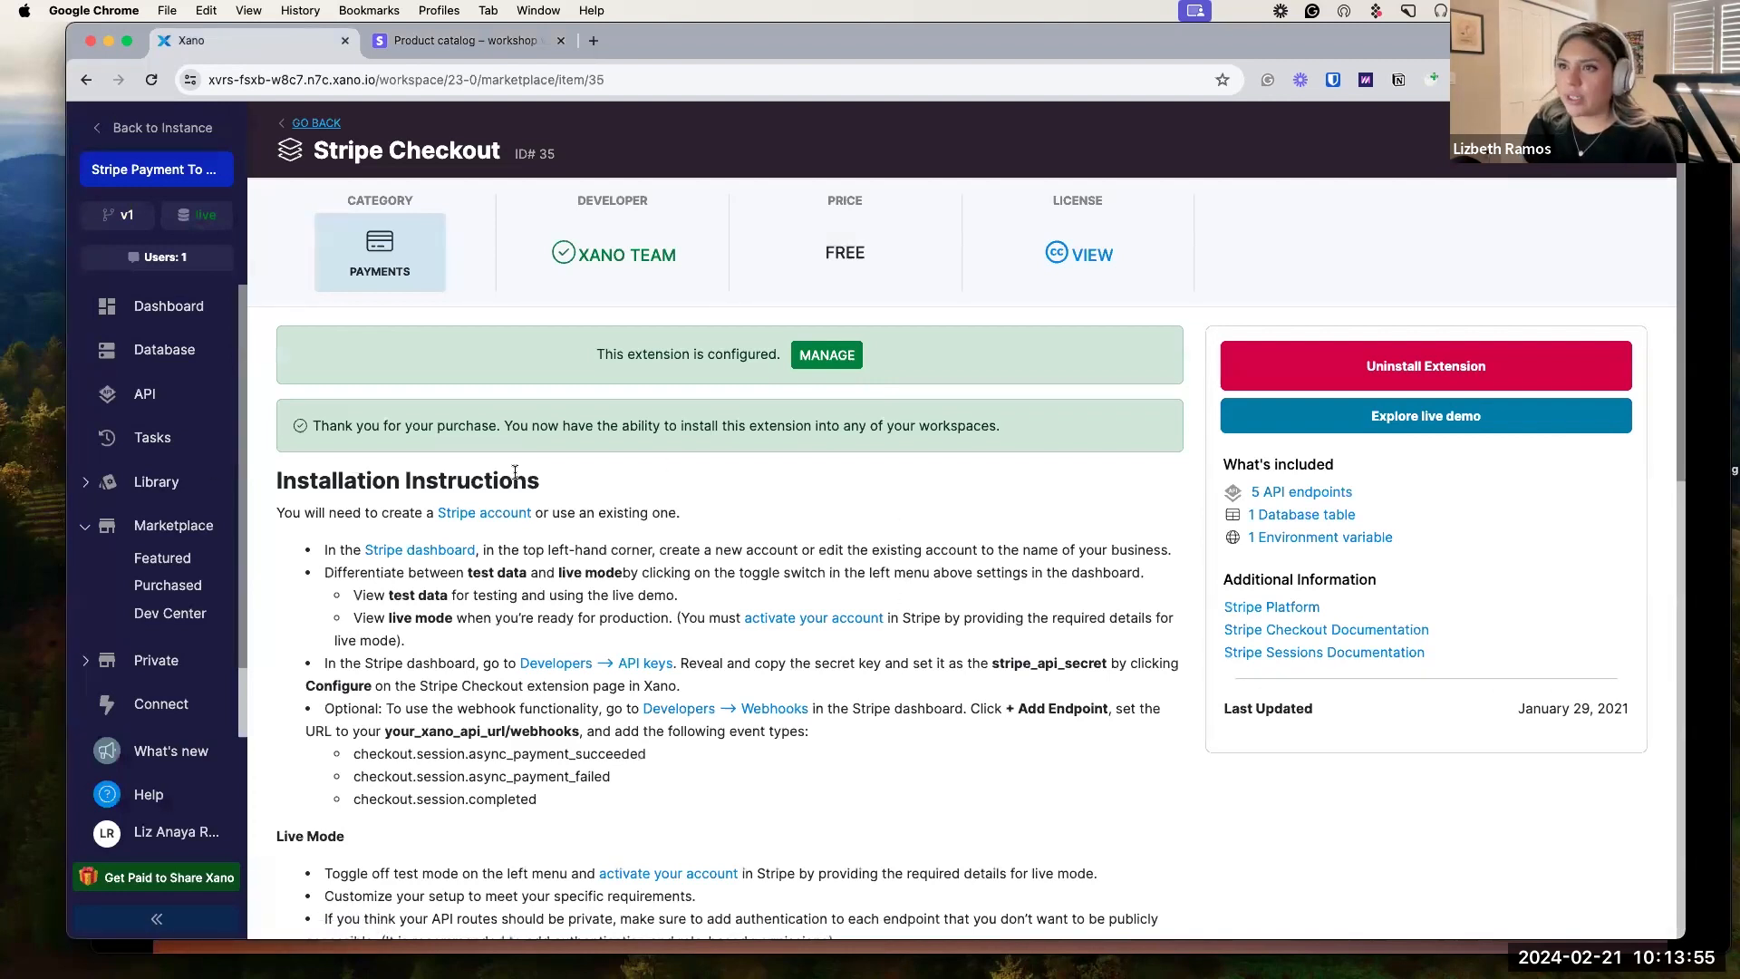
click(159, 356)
scroll(972, 495, down, 3)
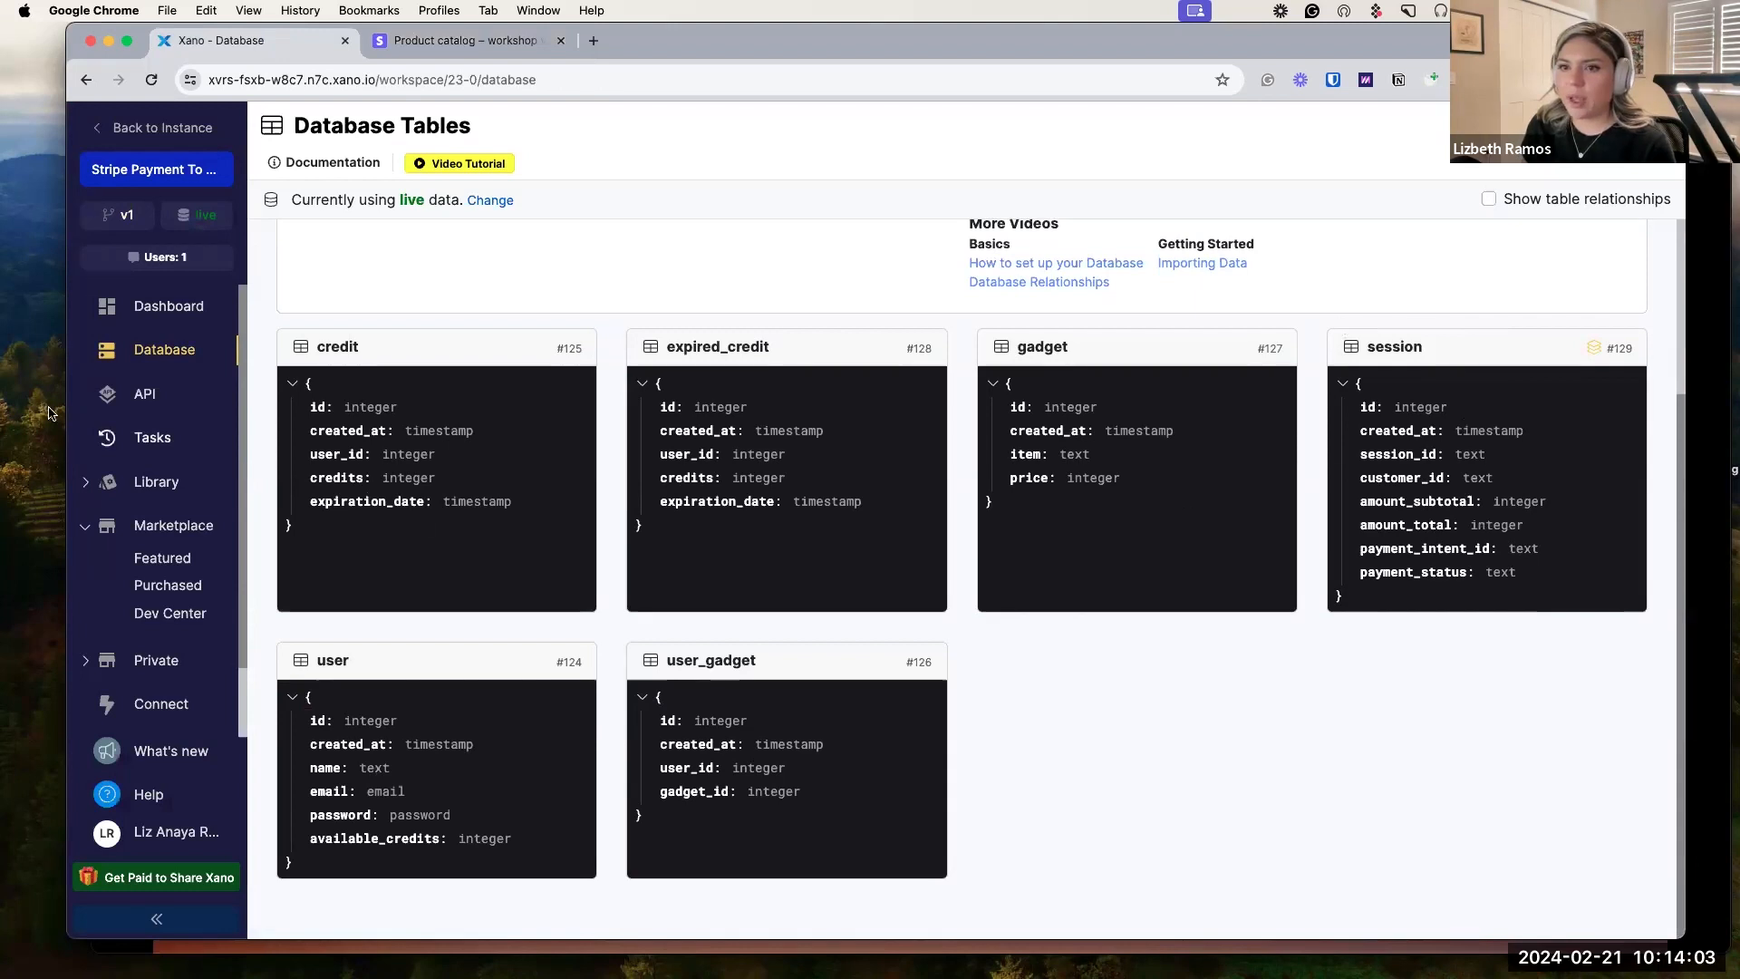
Browse the stripe_checkout group's /sessions and /webhooks endpoints, then return to Database.
click(145, 393)
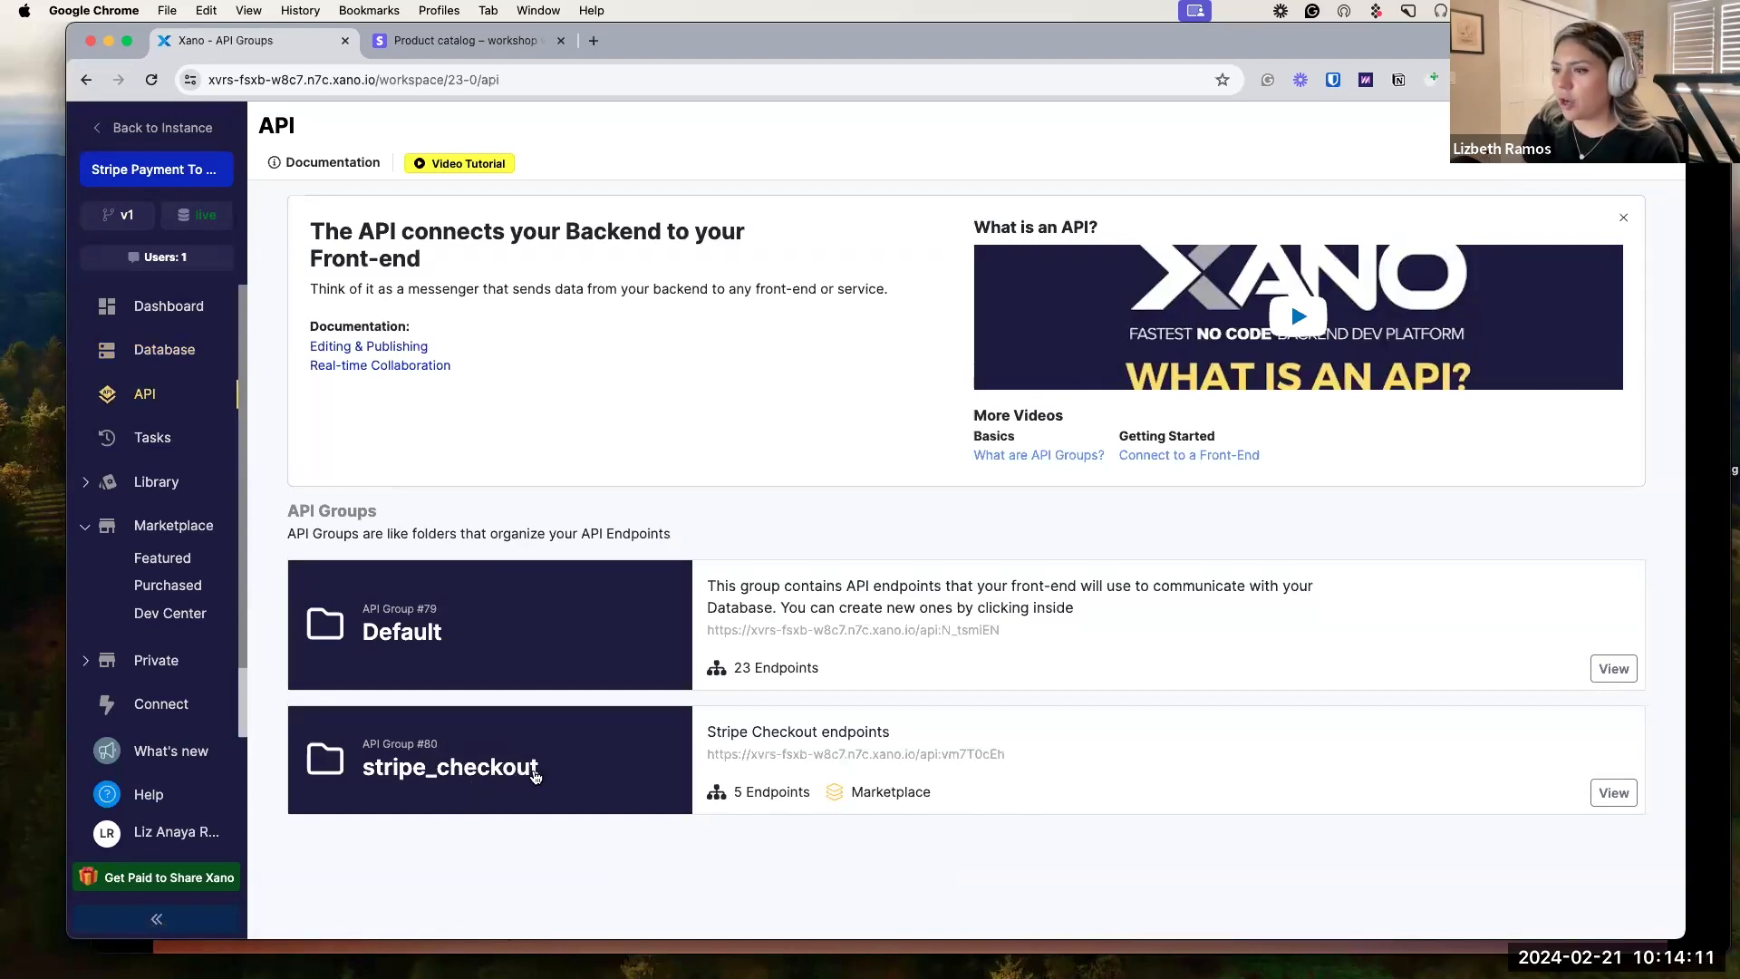
click(533, 778)
scroll(532, 780, down, 3)
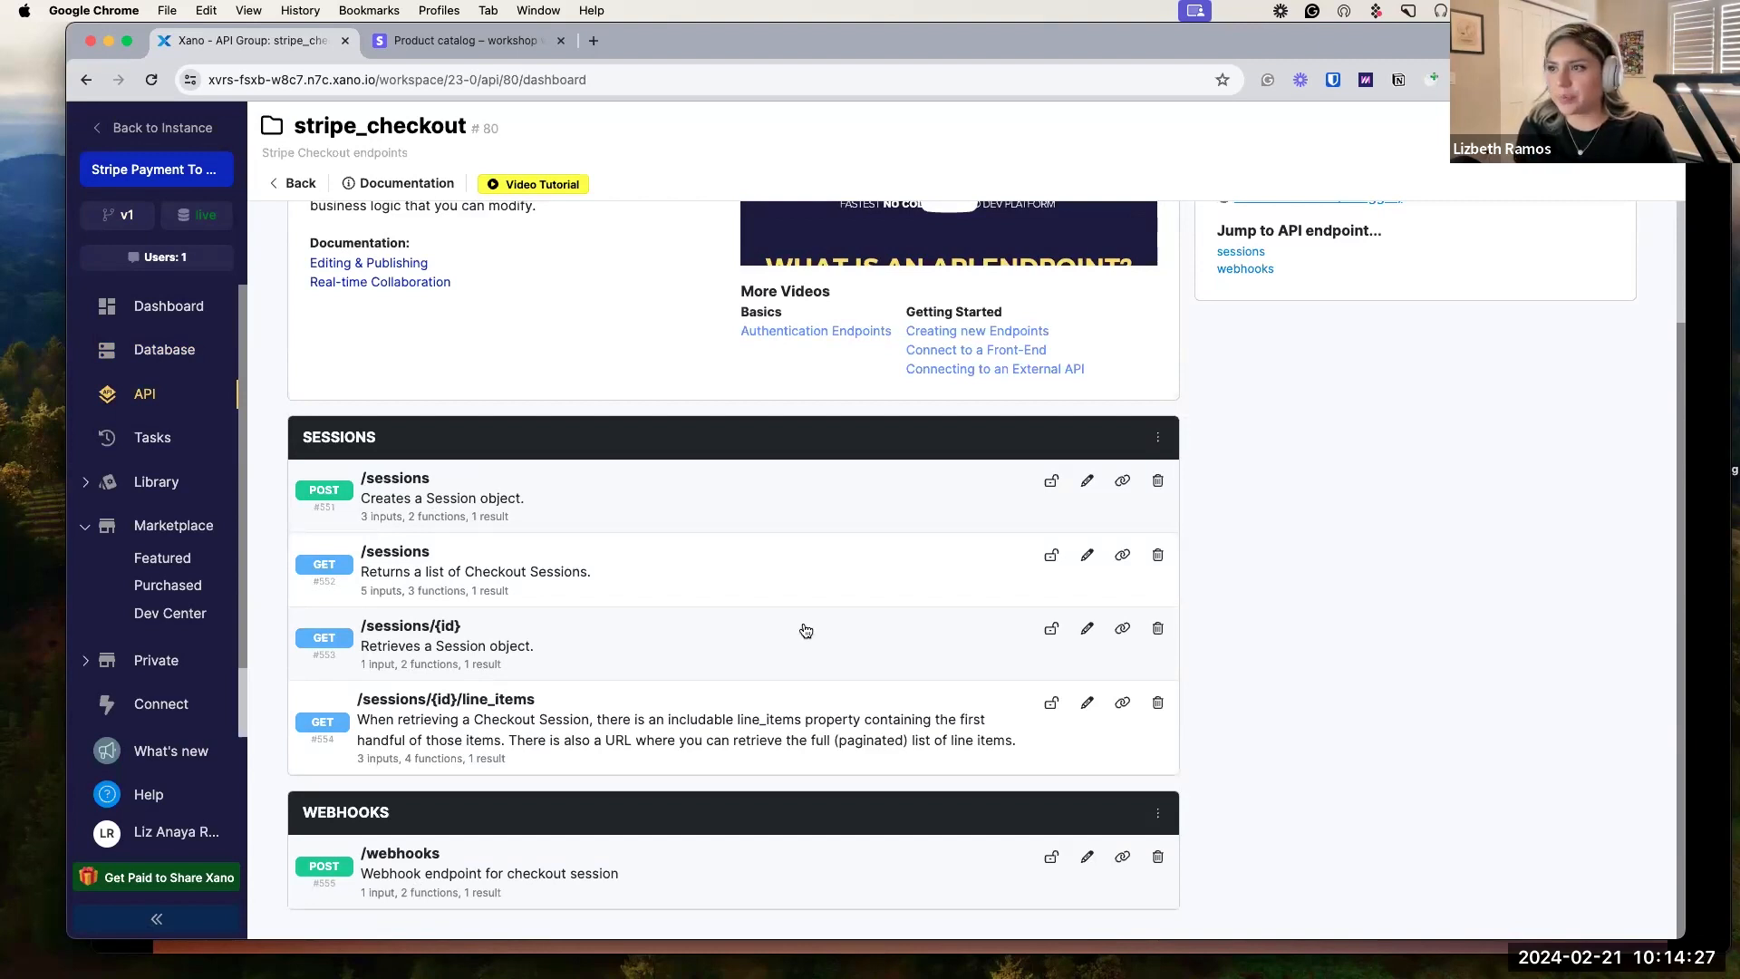
click(164, 350)
Open the session table and delete its customer_id column.
click(1421, 582)
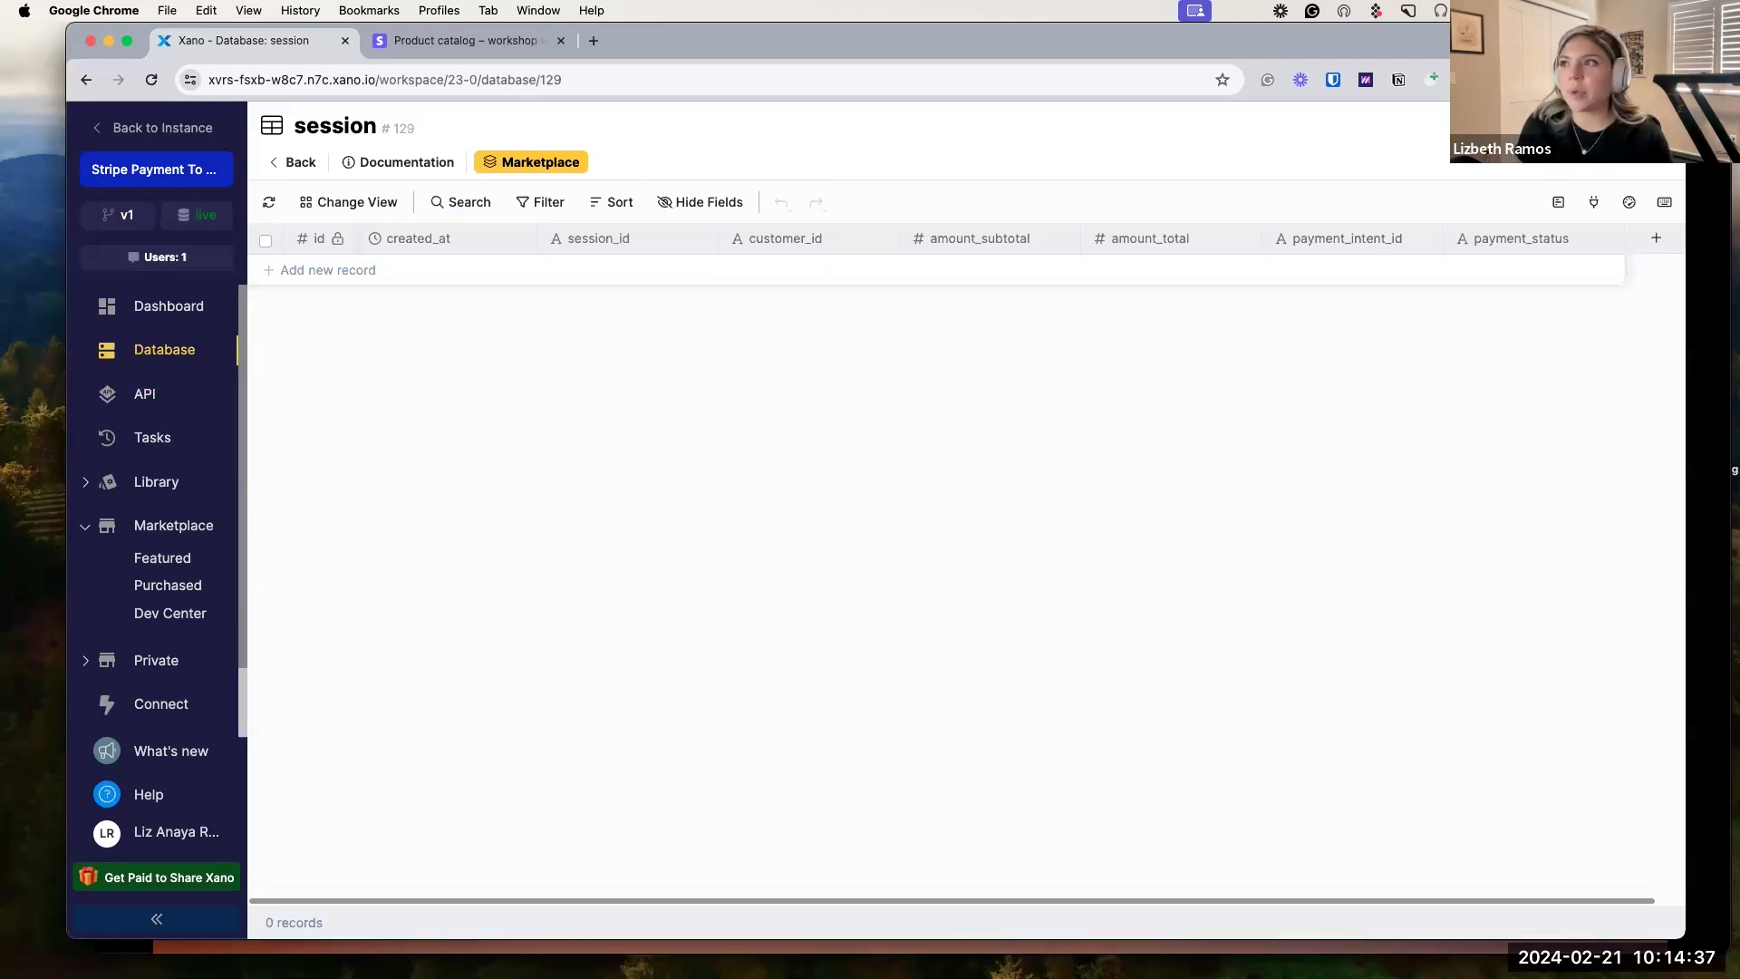
right_click(775, 235)
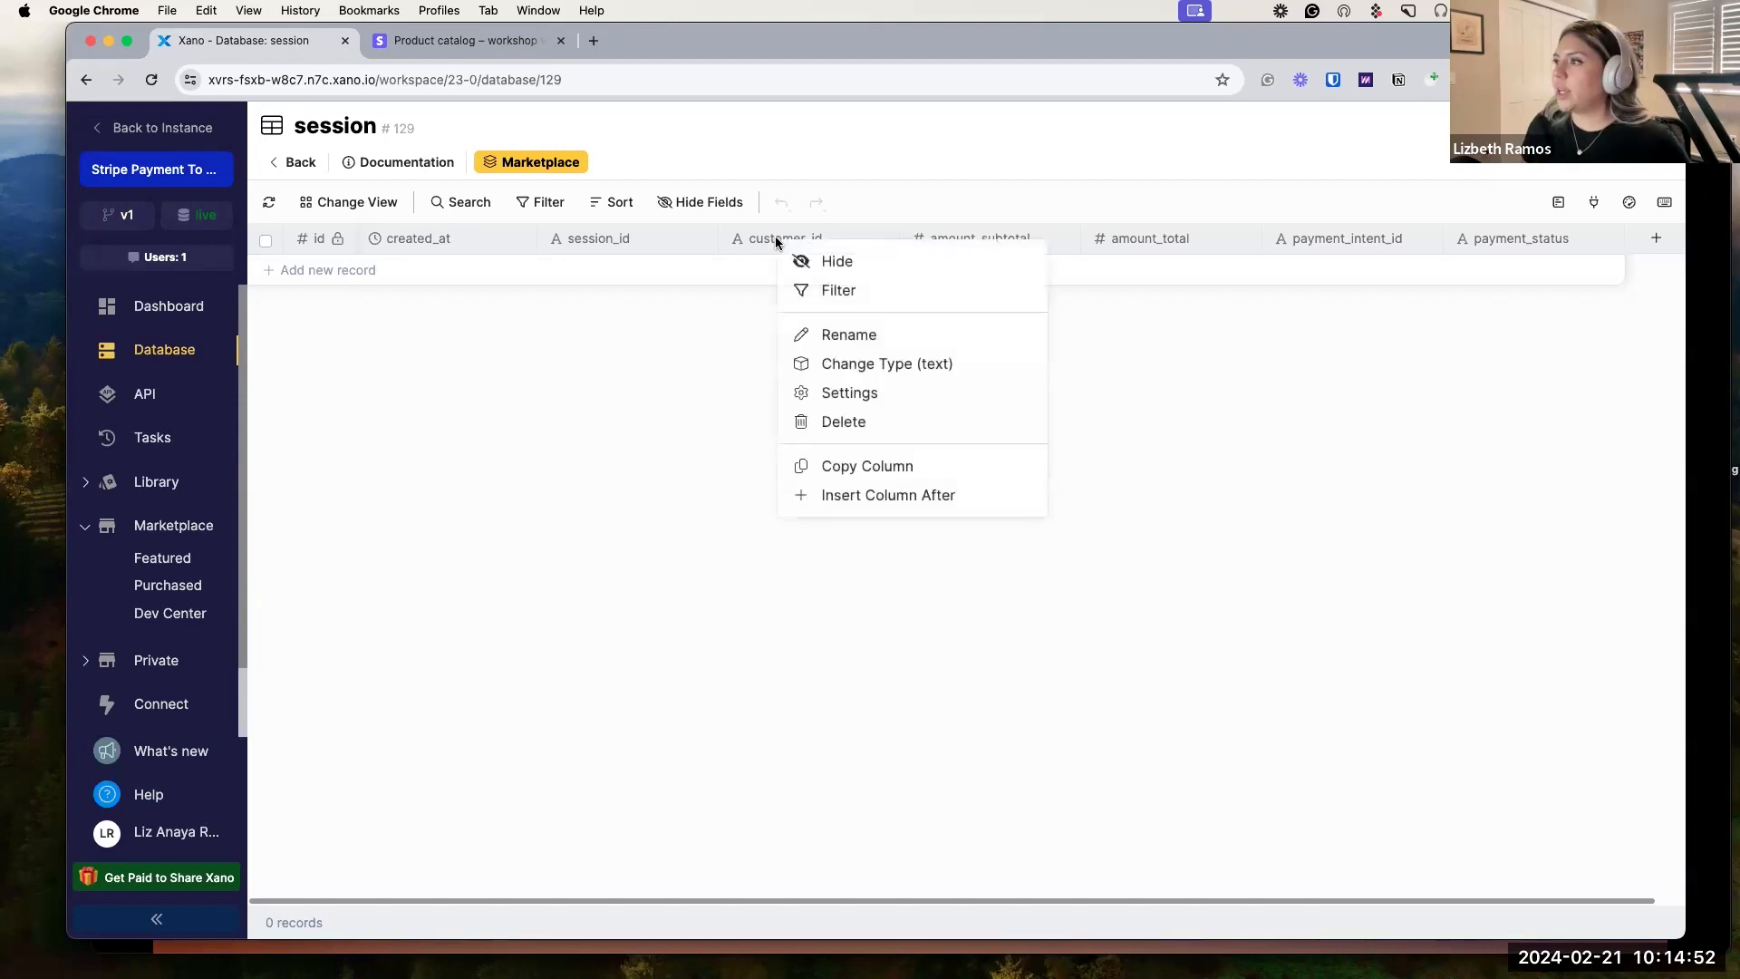
click(921, 421)
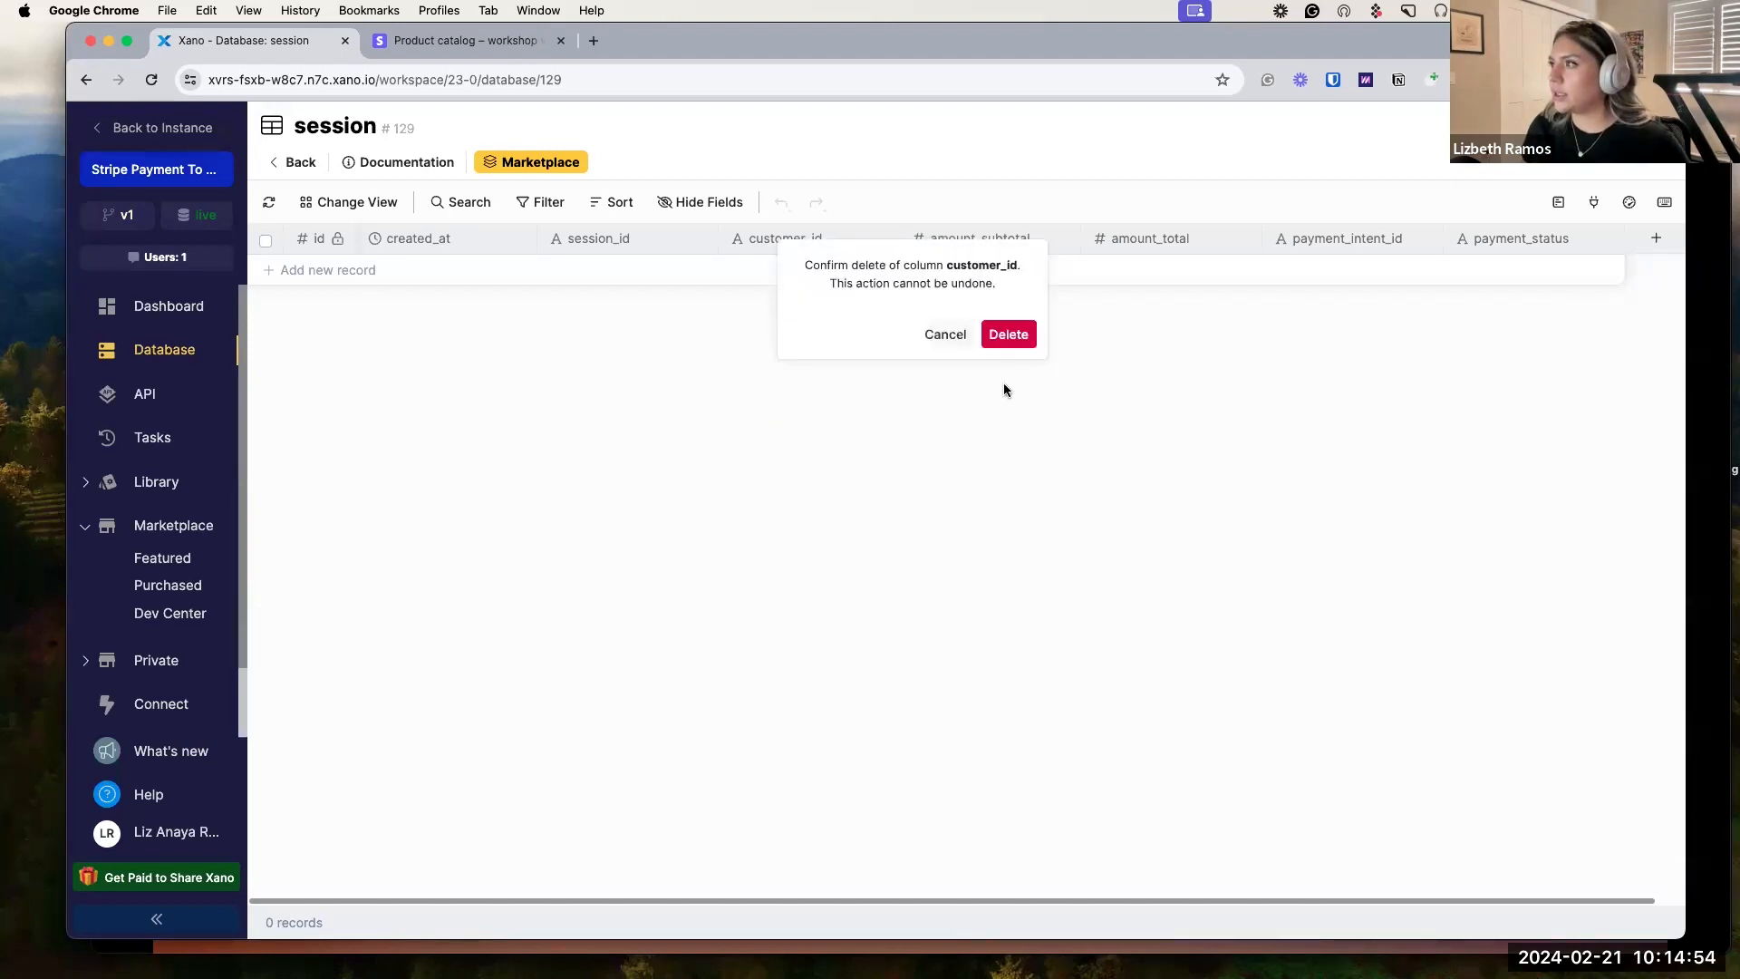
click(1015, 337)
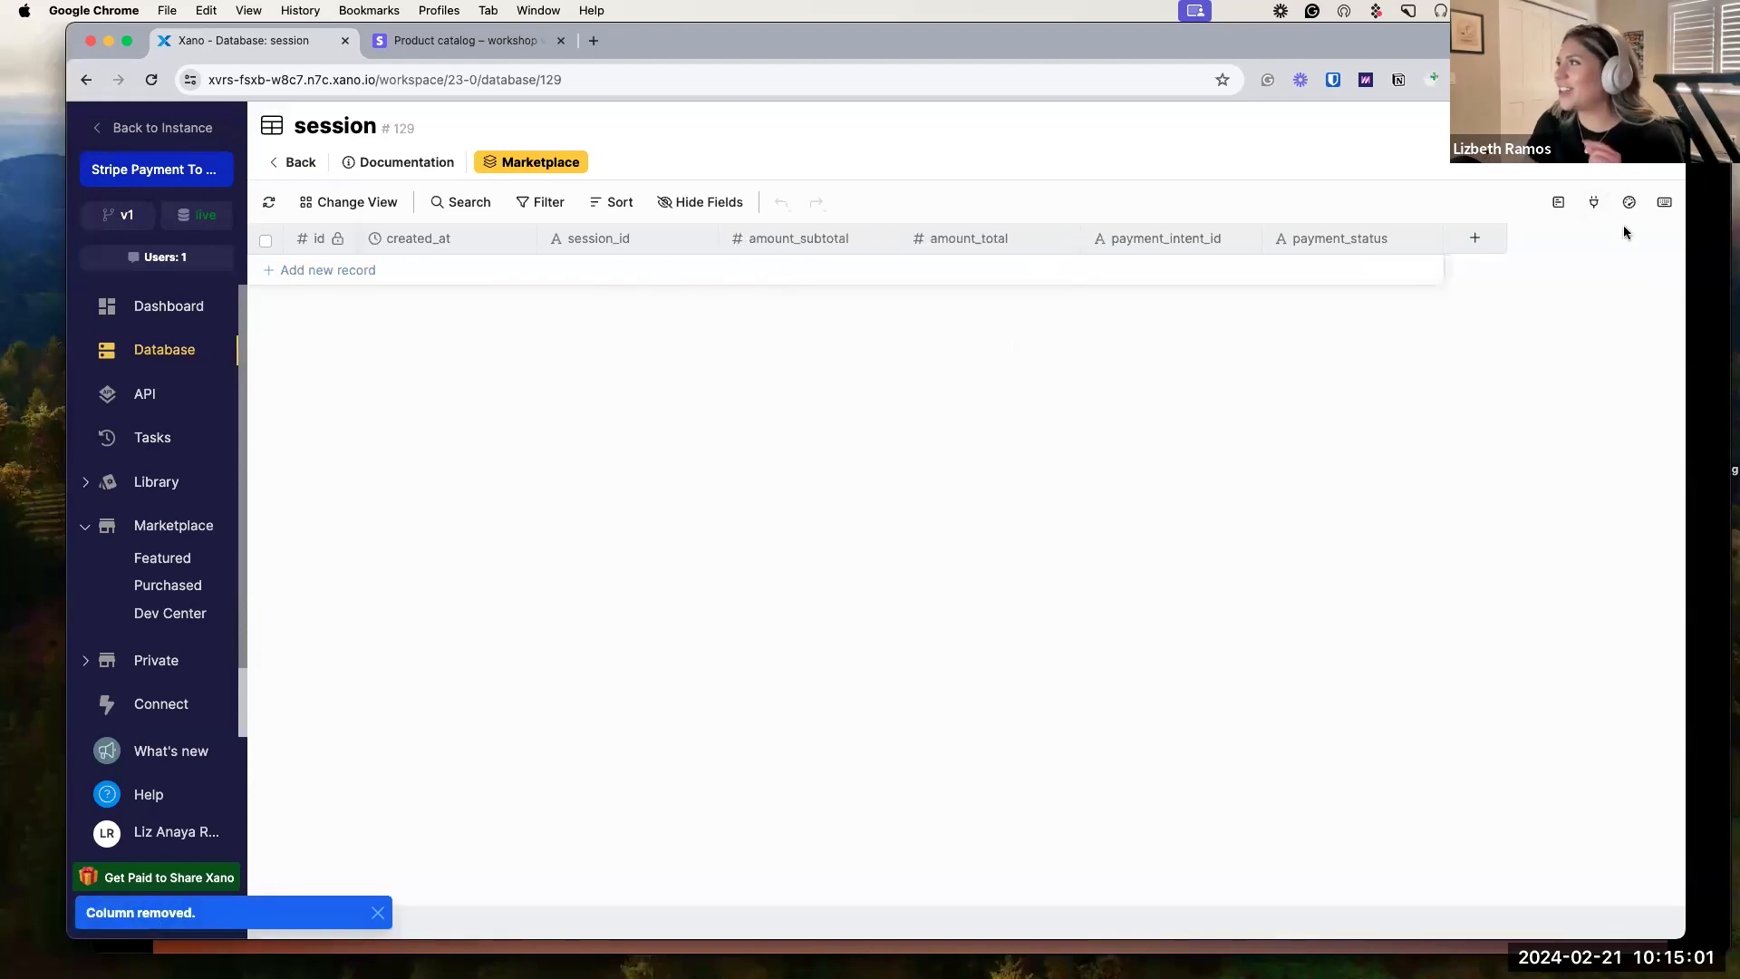
Add a user_id Table Reference to the user table and move it after created_at.
click(1454, 238)
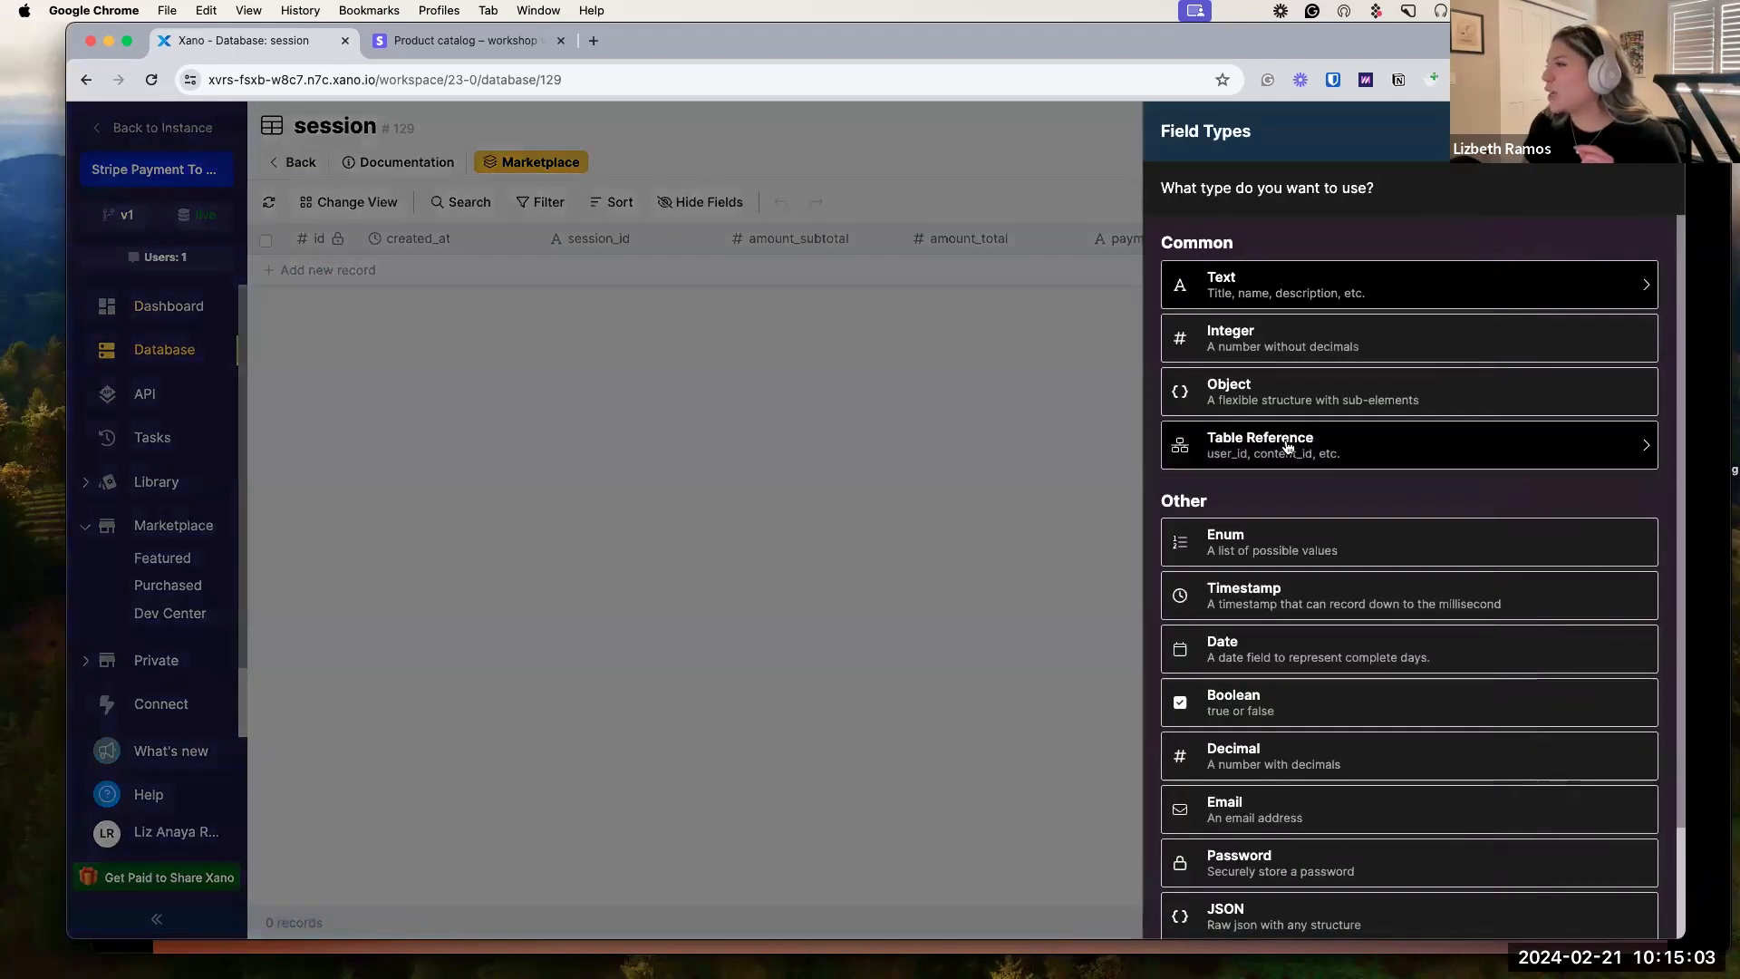
click(1288, 446)
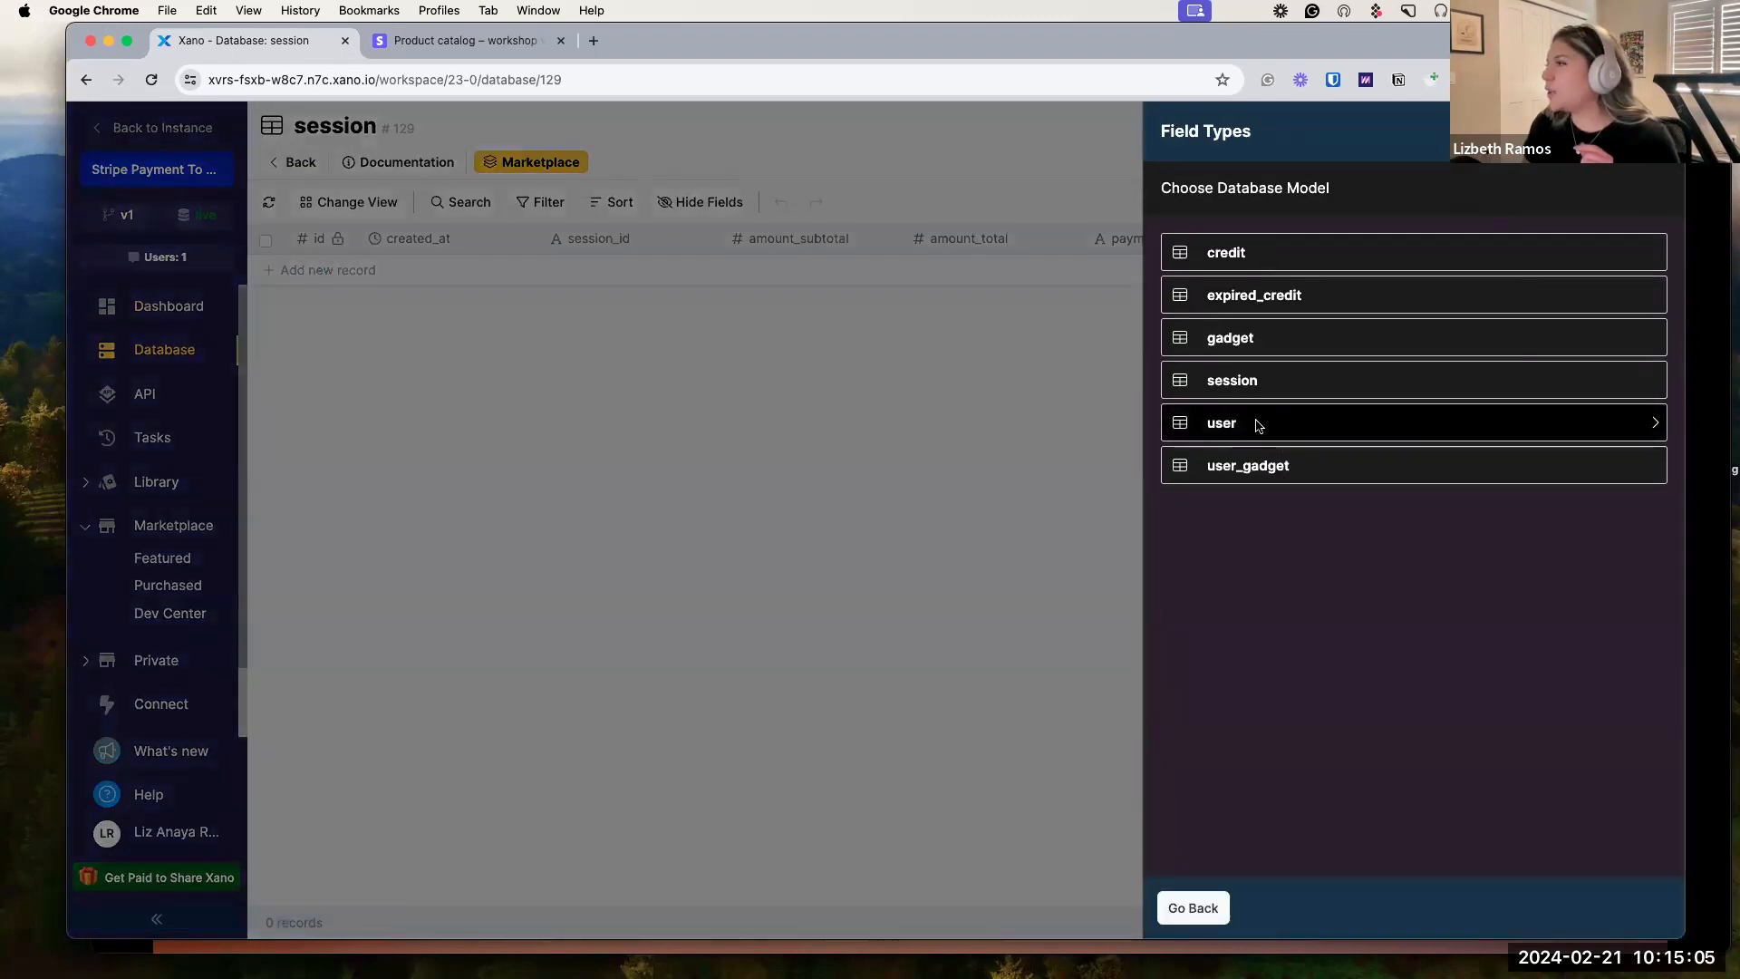
click(1257, 424)
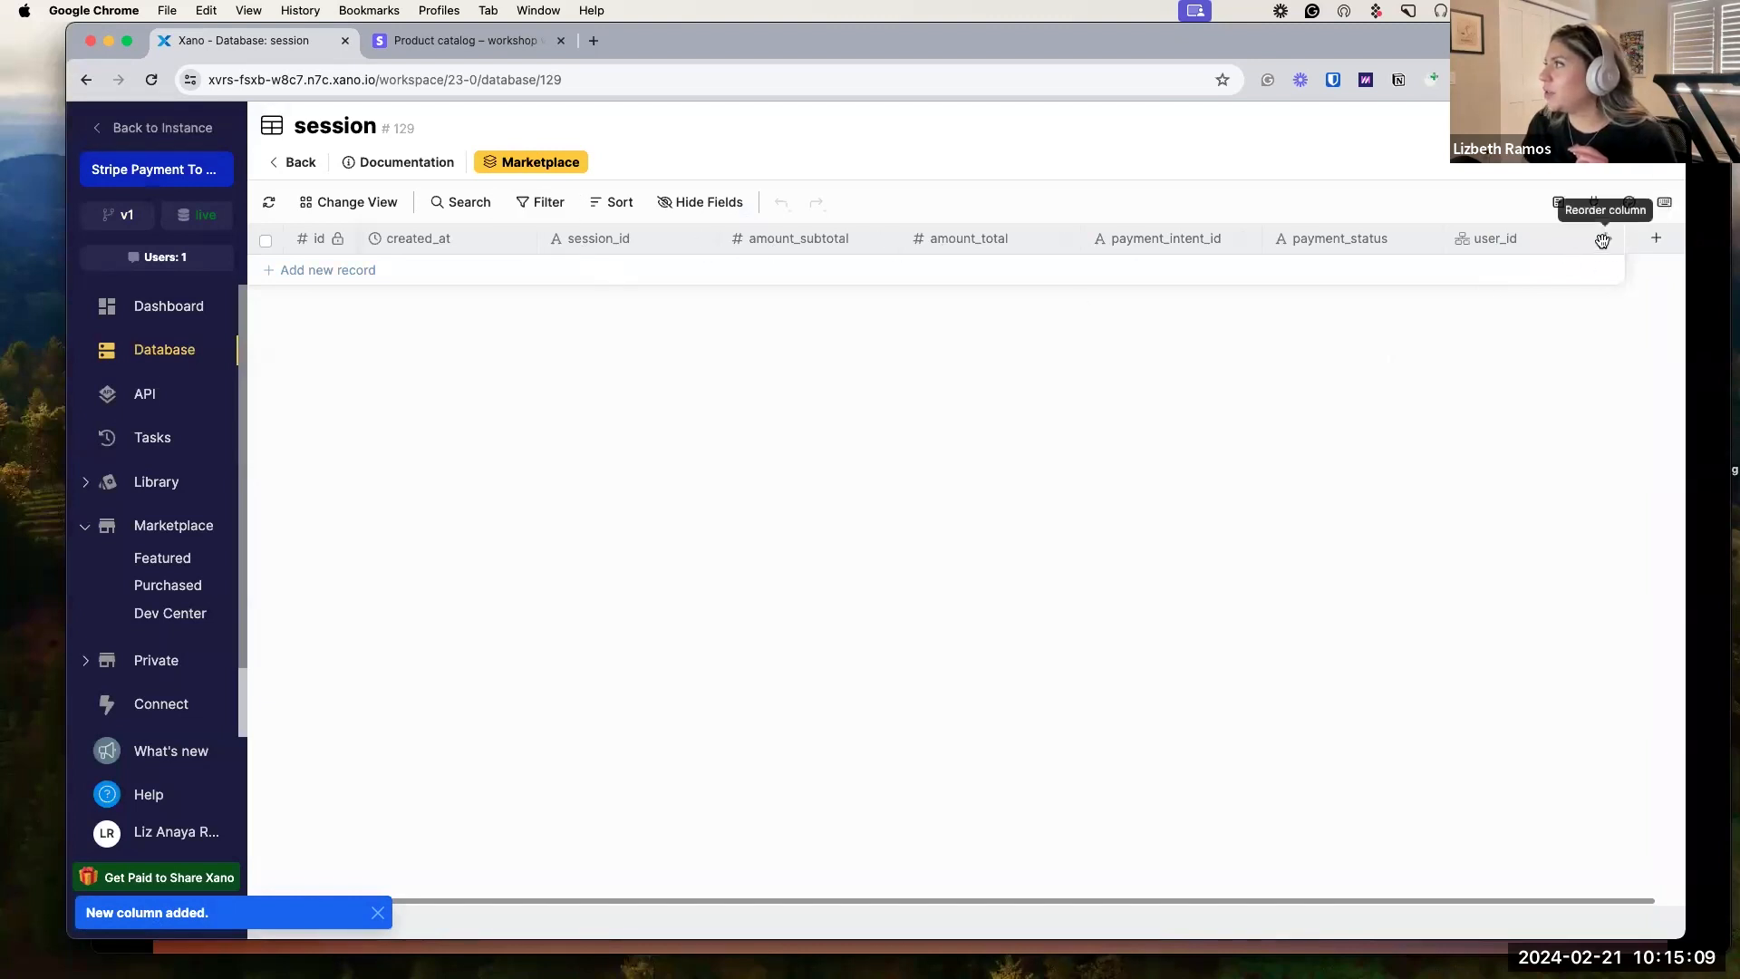
drag(1603, 239, 552, 245)
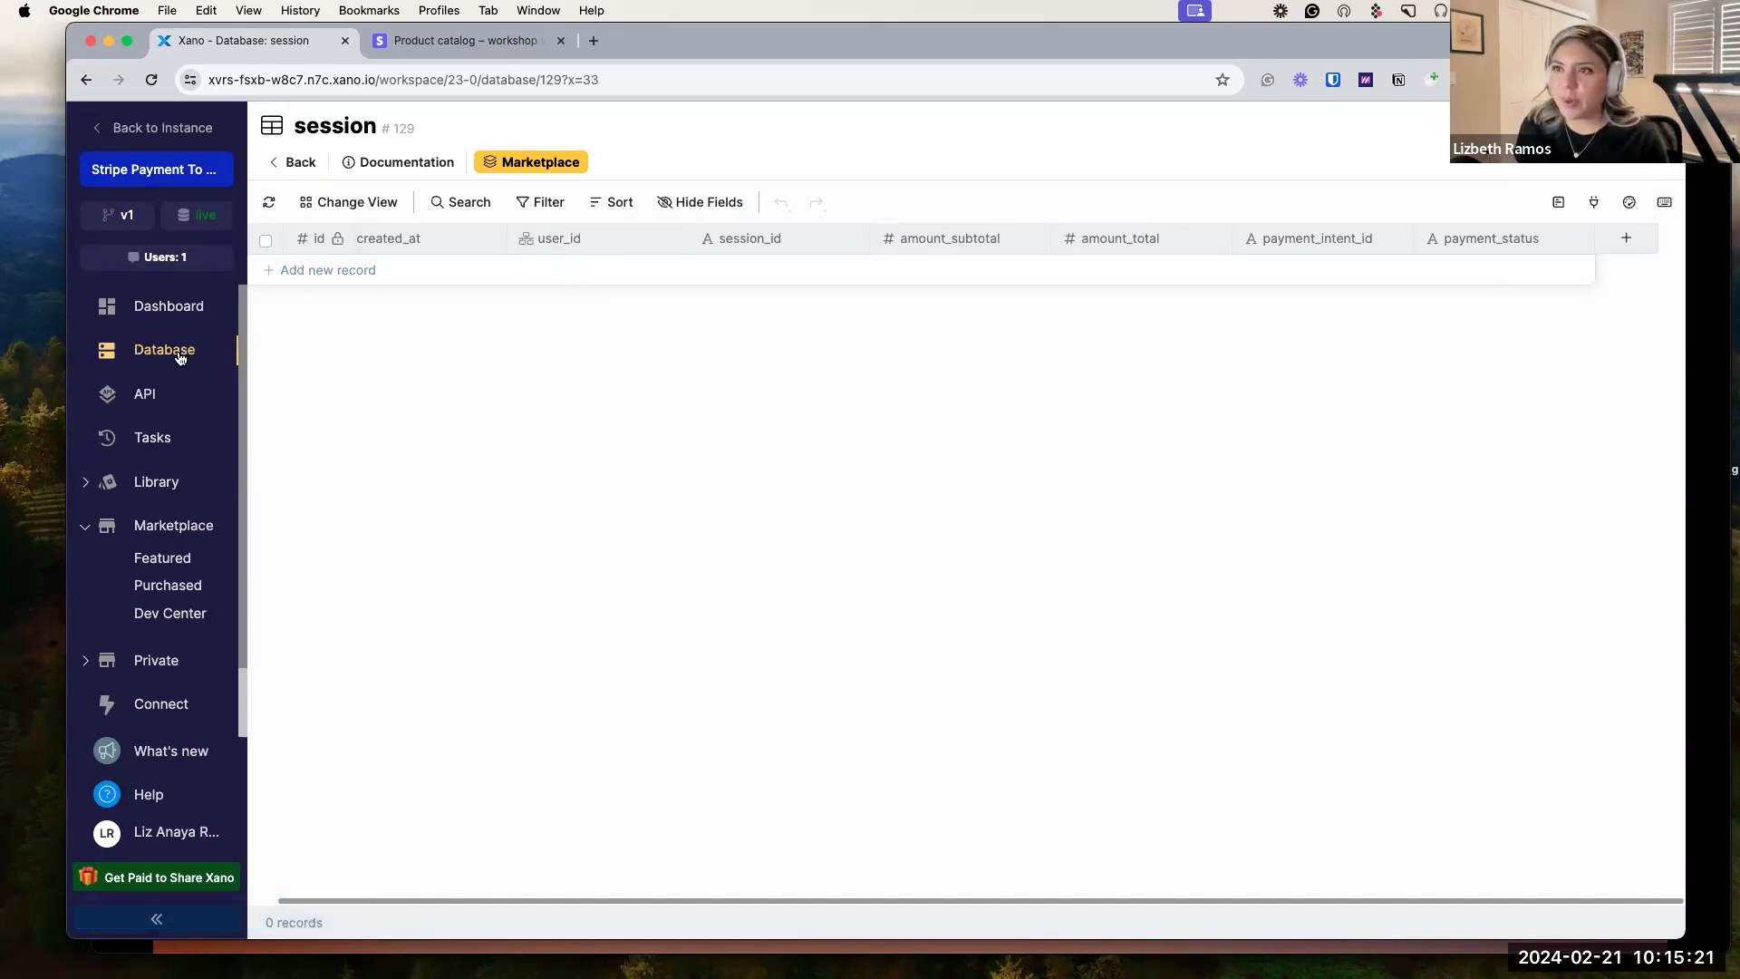
click(148, 395)
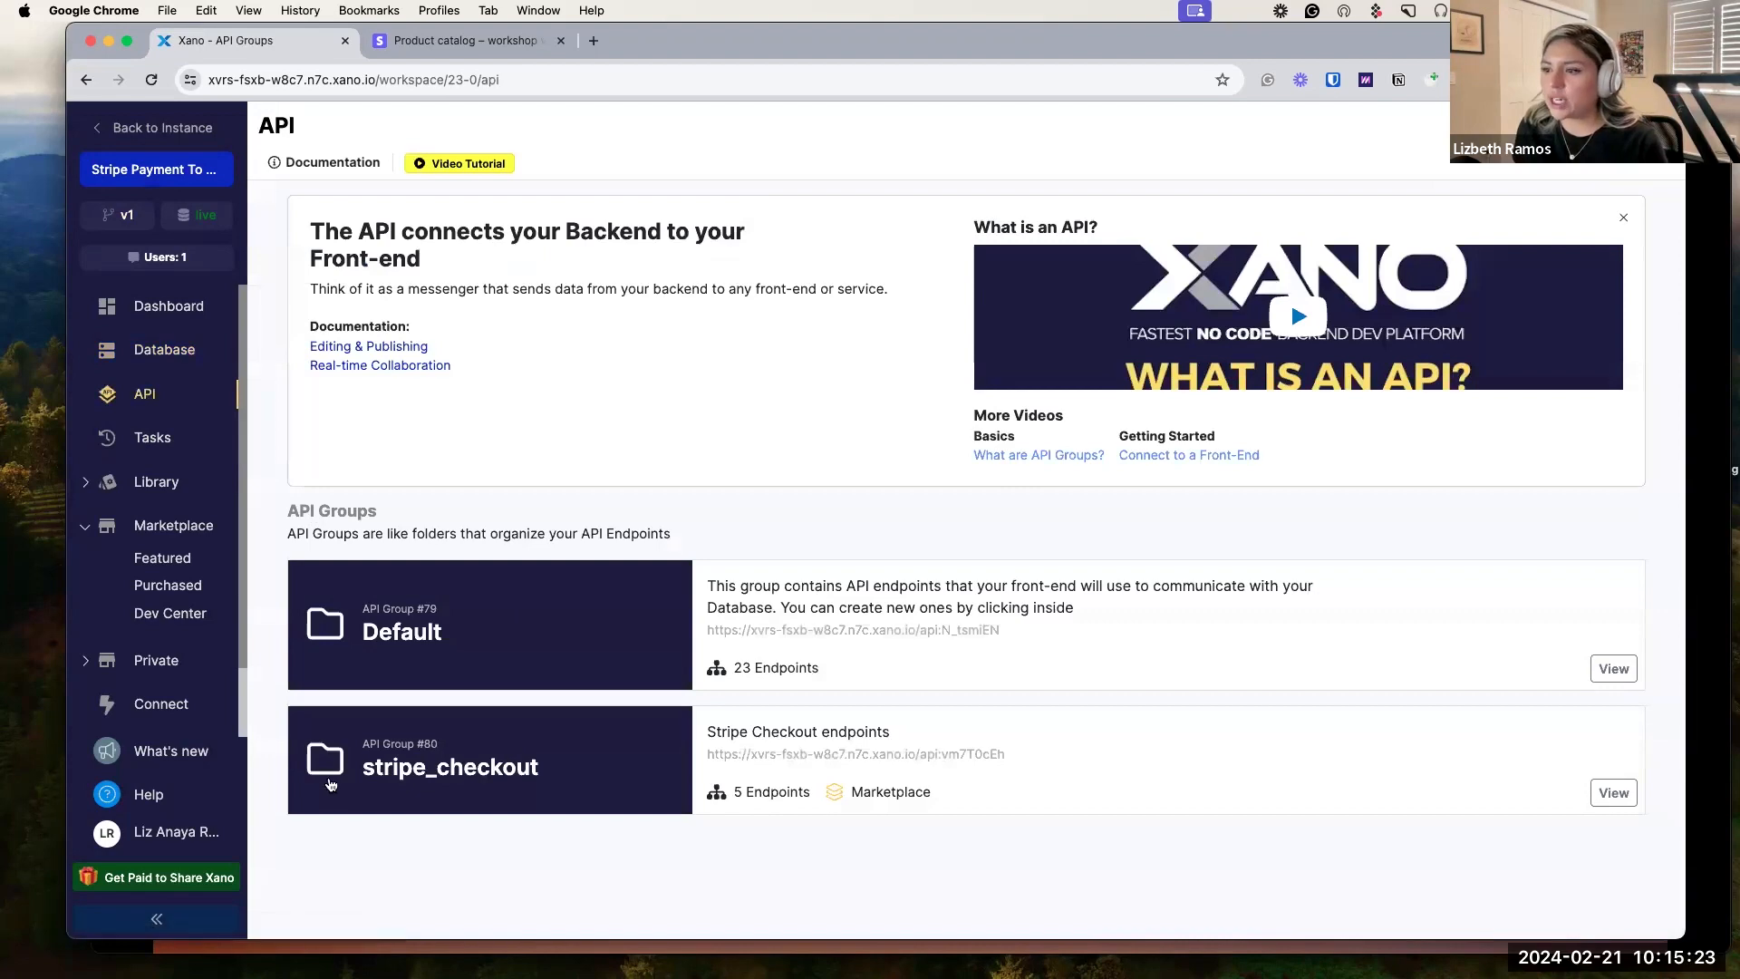
Open the stripe_checkout group's POST /sessions endpoint in Run & Debug.
click(397, 787)
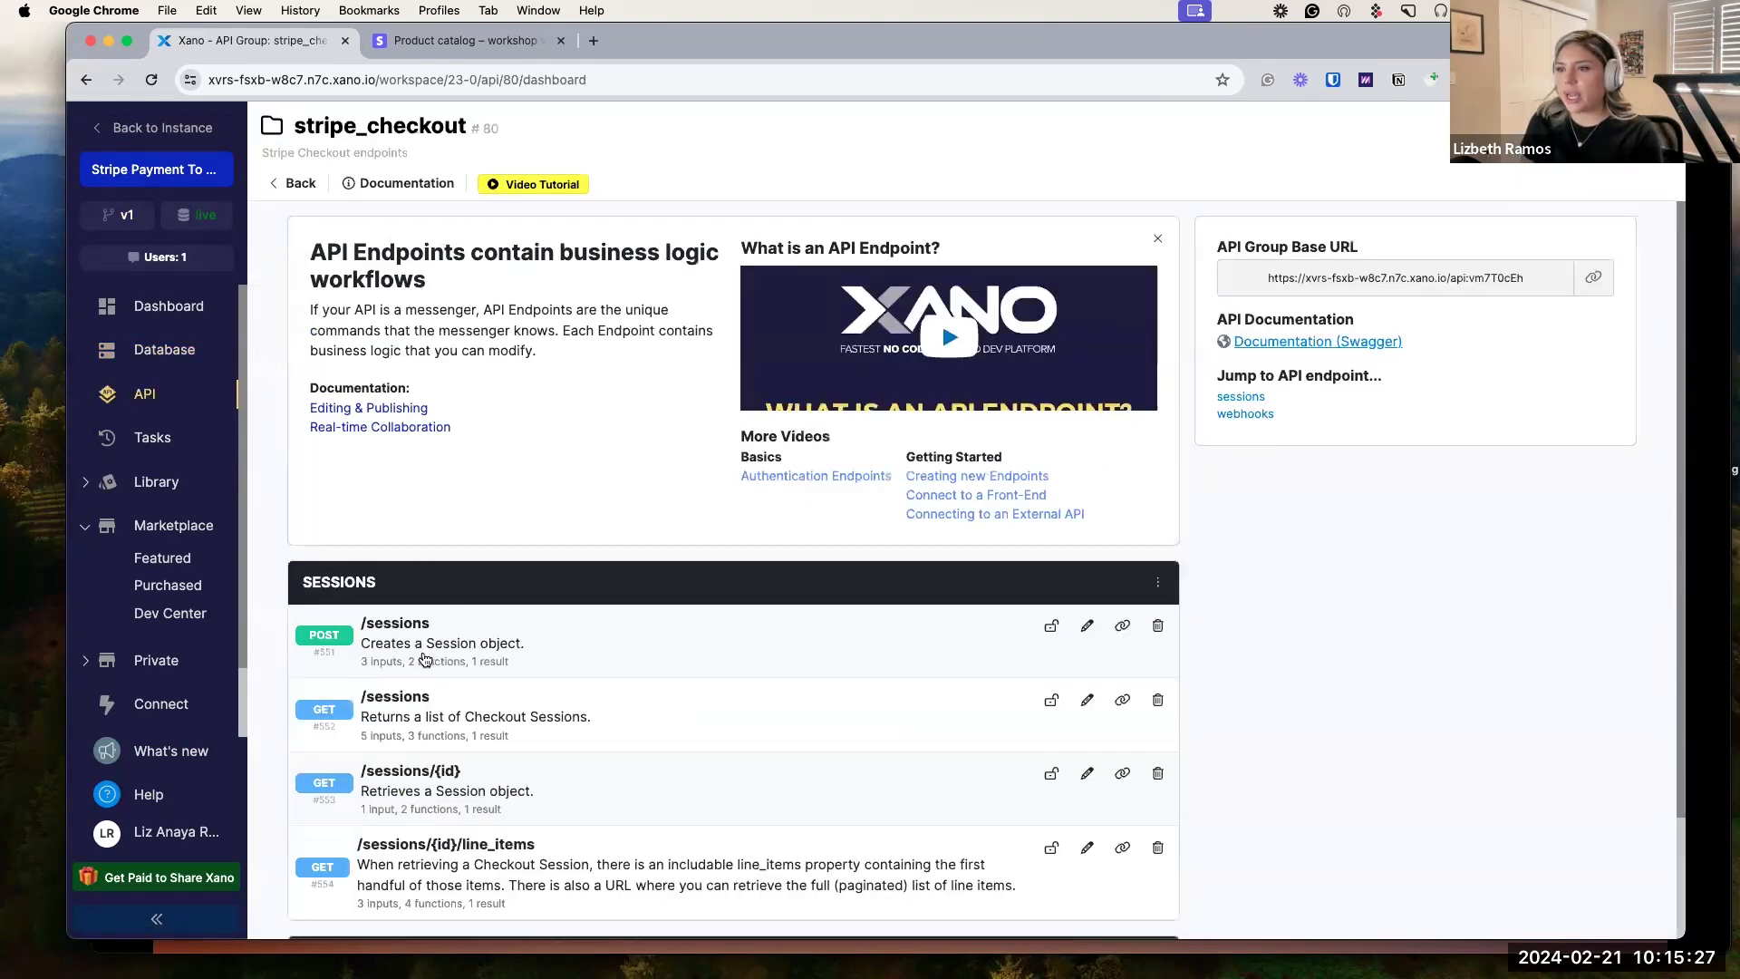
click(474, 654)
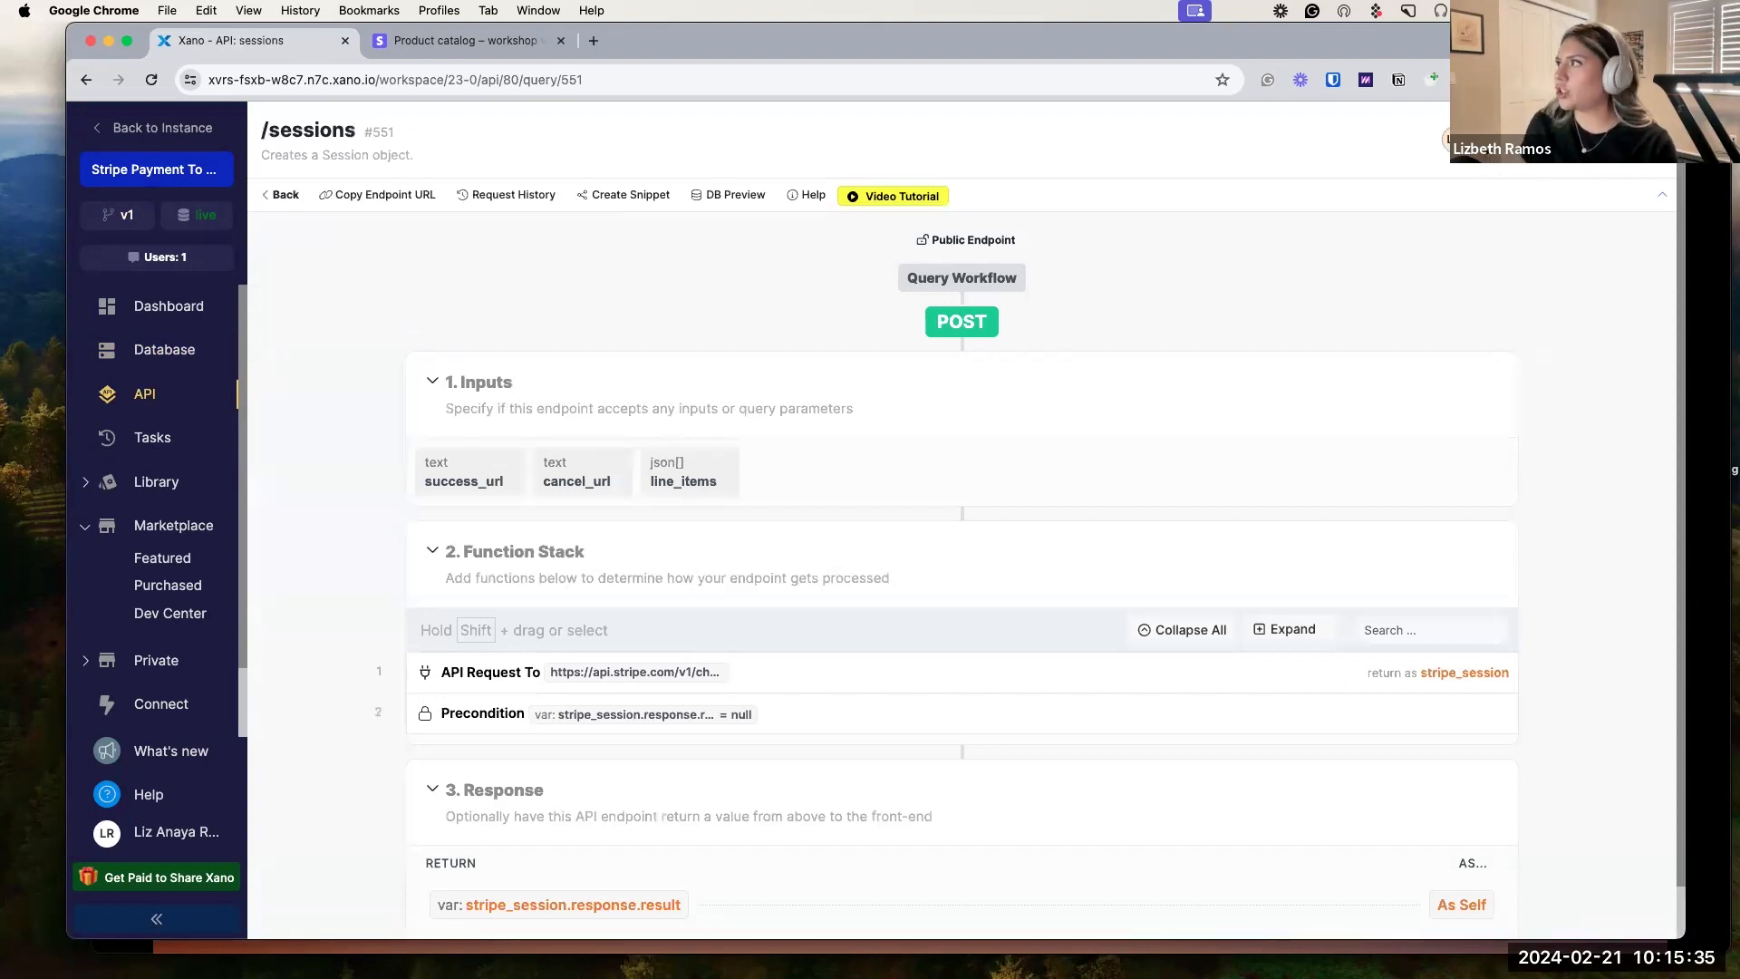
click(1542, 141)
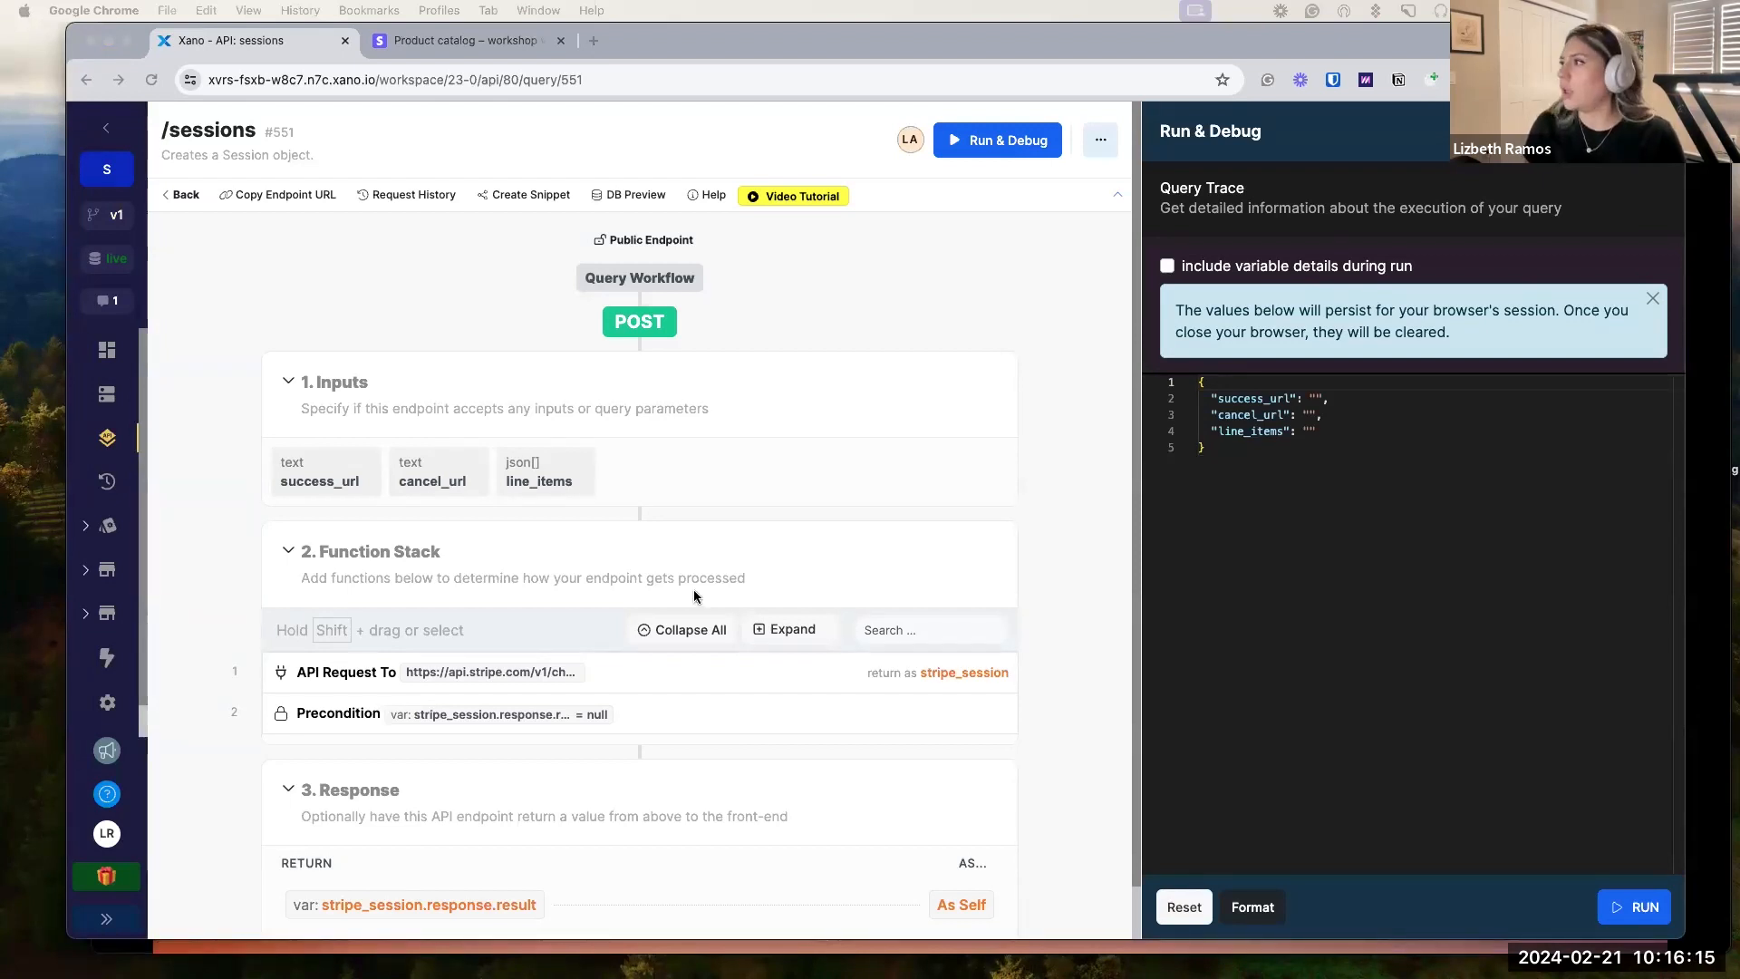
Replace the test input JSON with success_url, cancel_url and a line_items array.
click(1387, 444)
key(ctrl+a)
text({ "success_url": "https://bit.ly/success_url",   "cancel_url": "https://bit.ly/cancel_url",   "line_items": [{     "price": "",     "quantity":   }] })
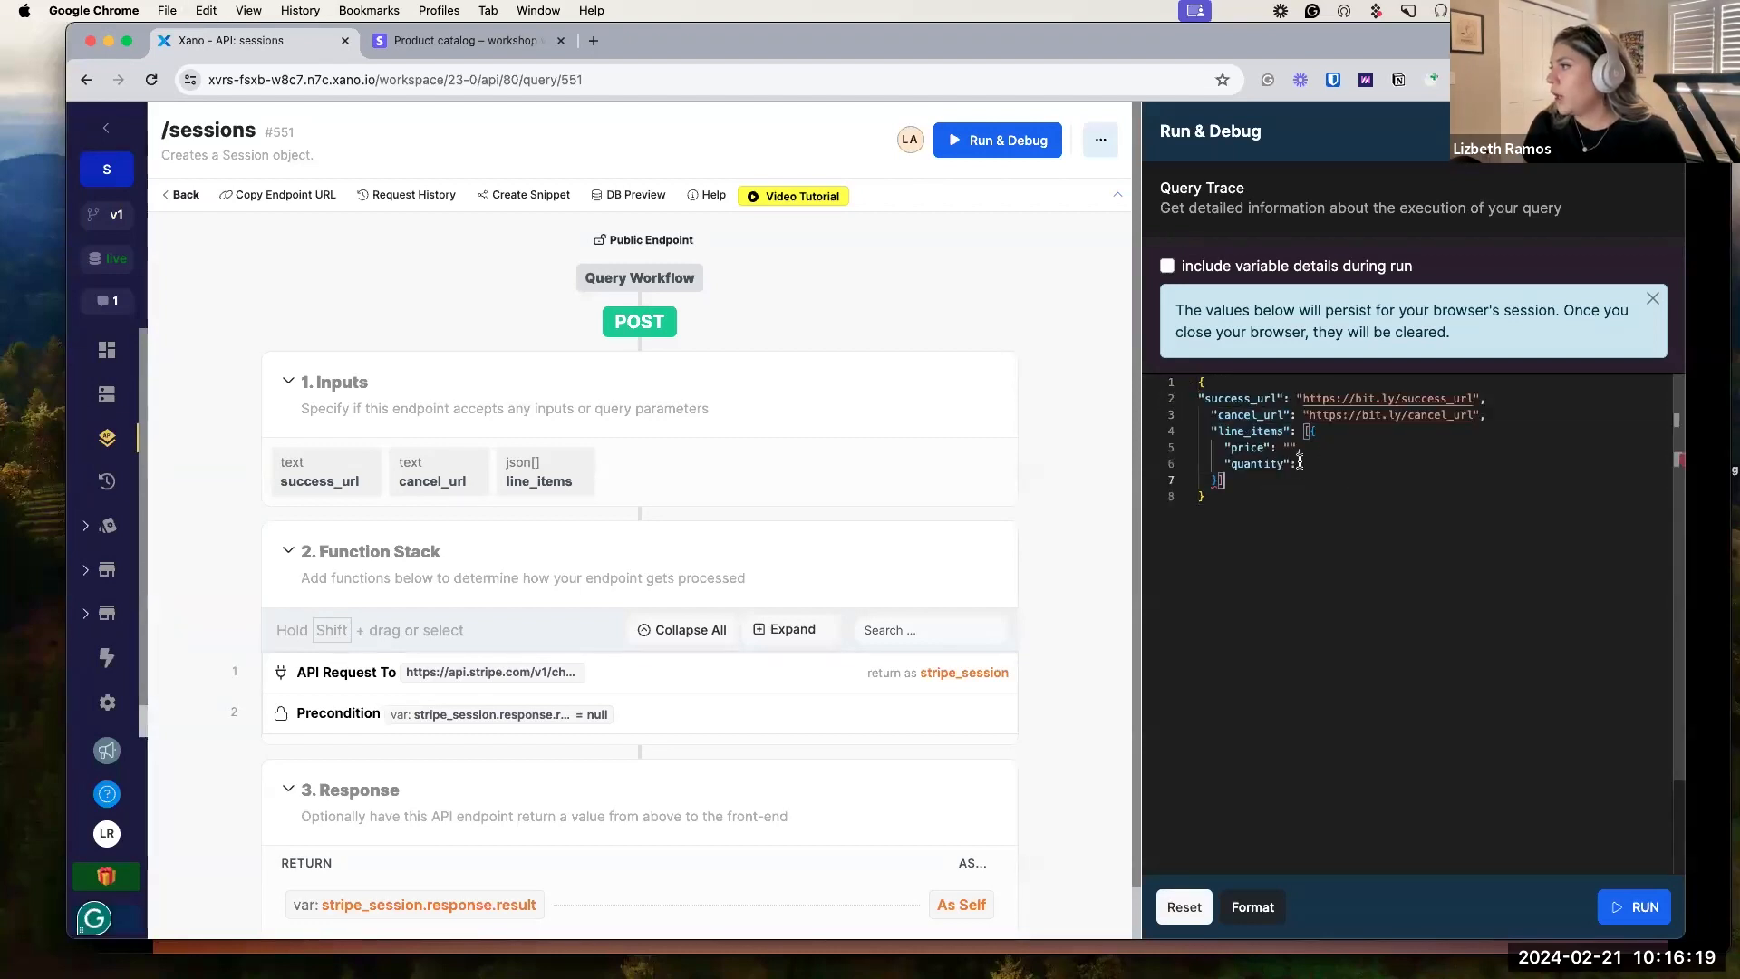
Paste the Credit product's Stripe price ID into the line item's price value.
click(1289, 447)
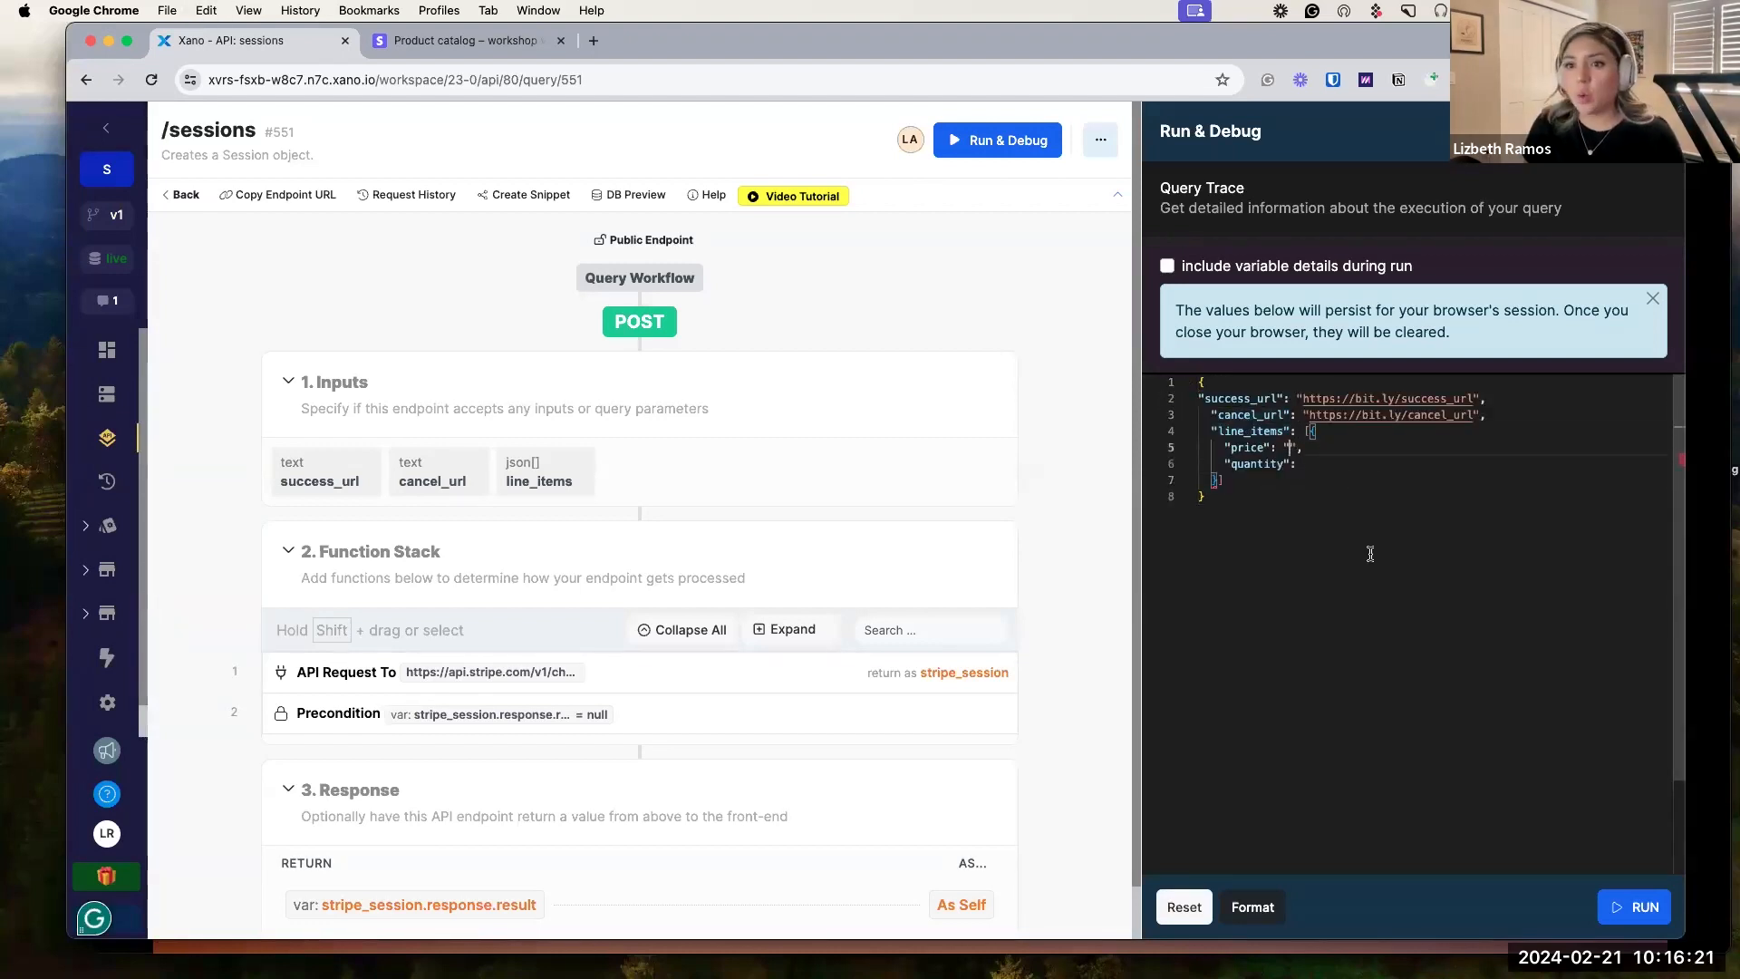
click(457, 42)
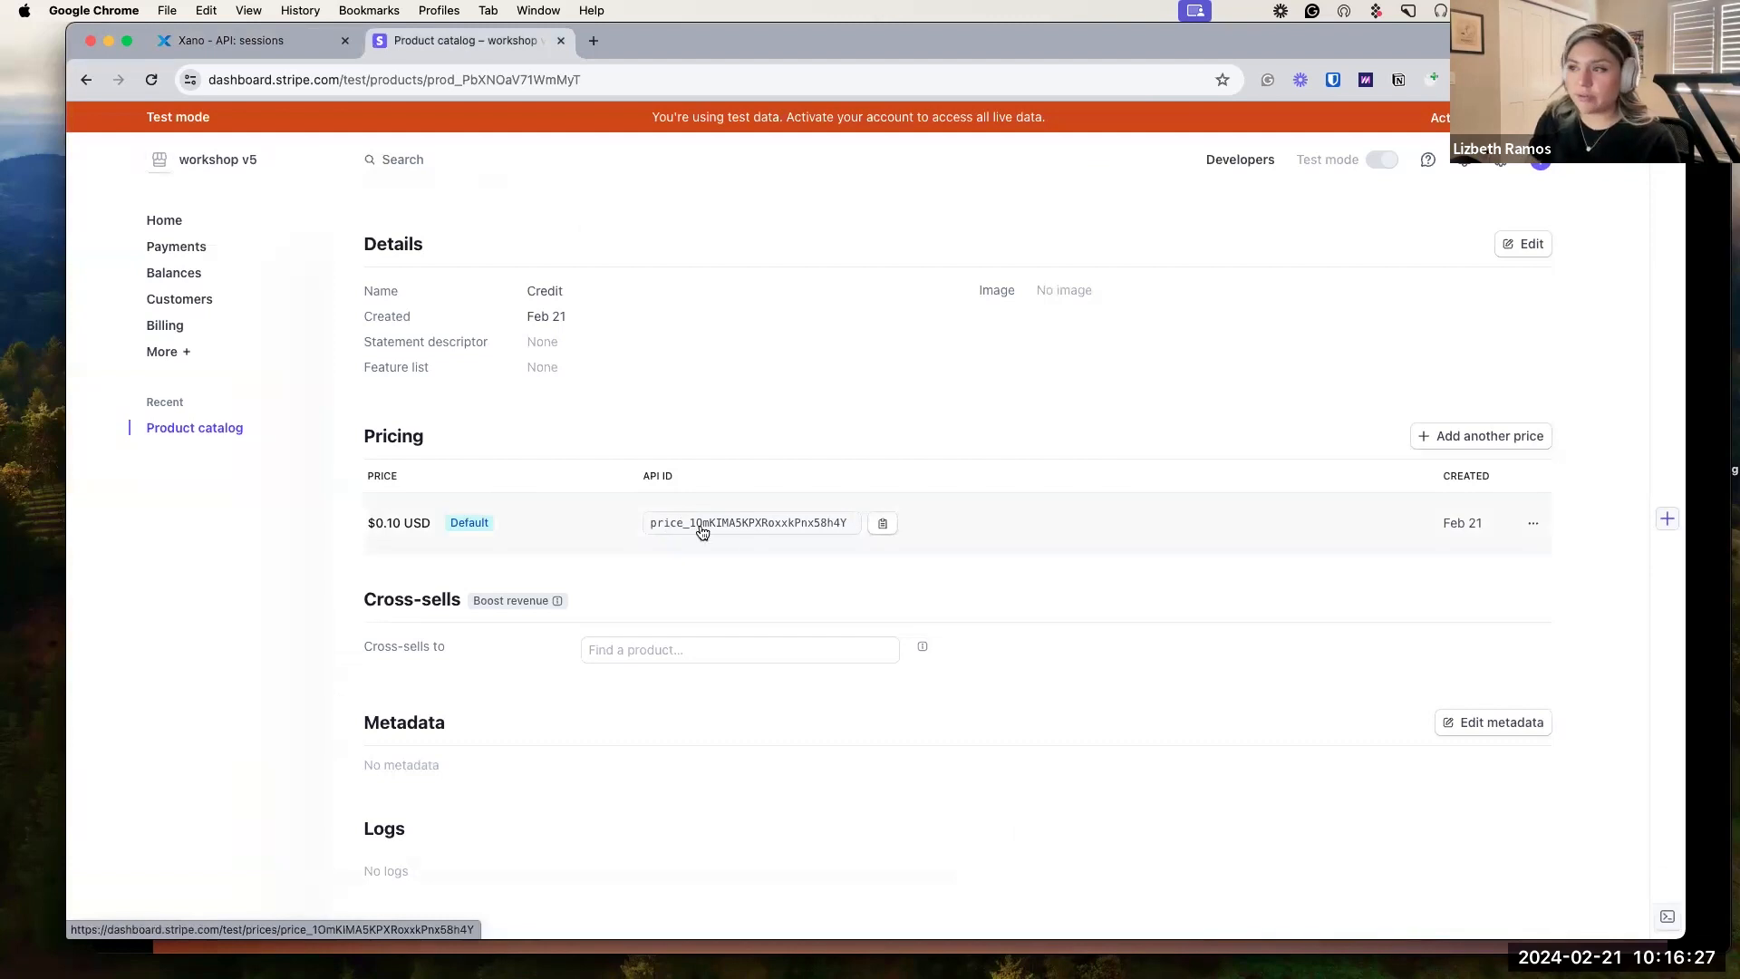
click(888, 527)
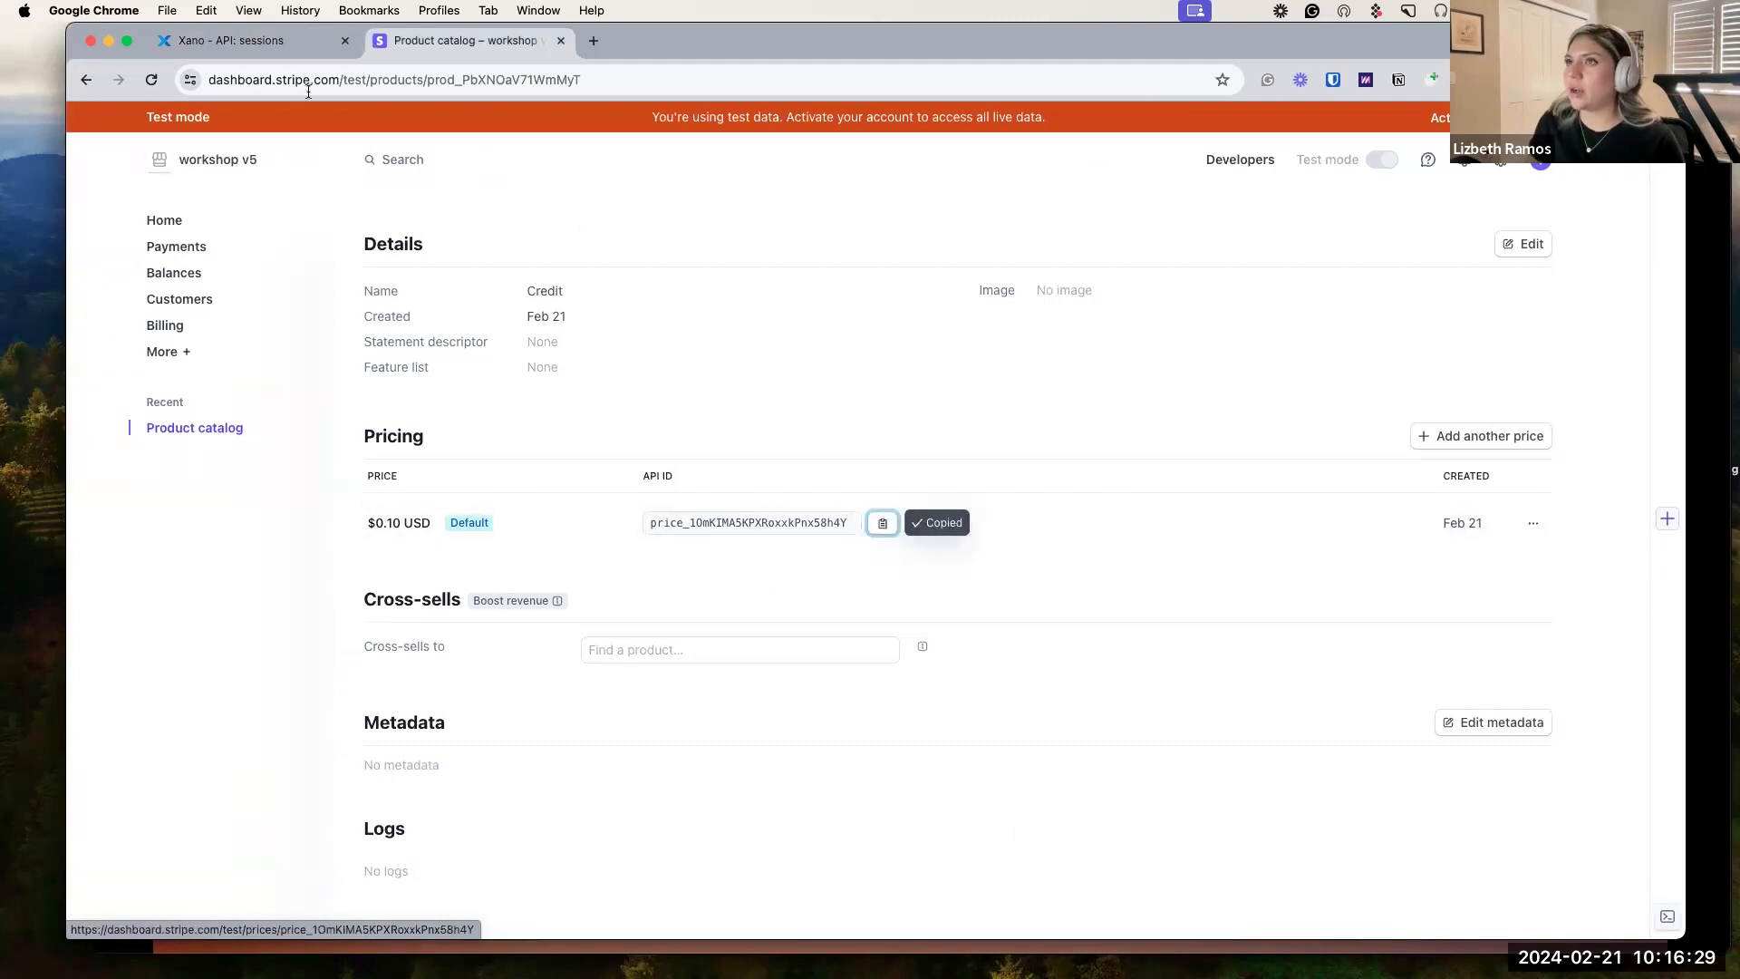
click(231, 40)
click(1289, 447)
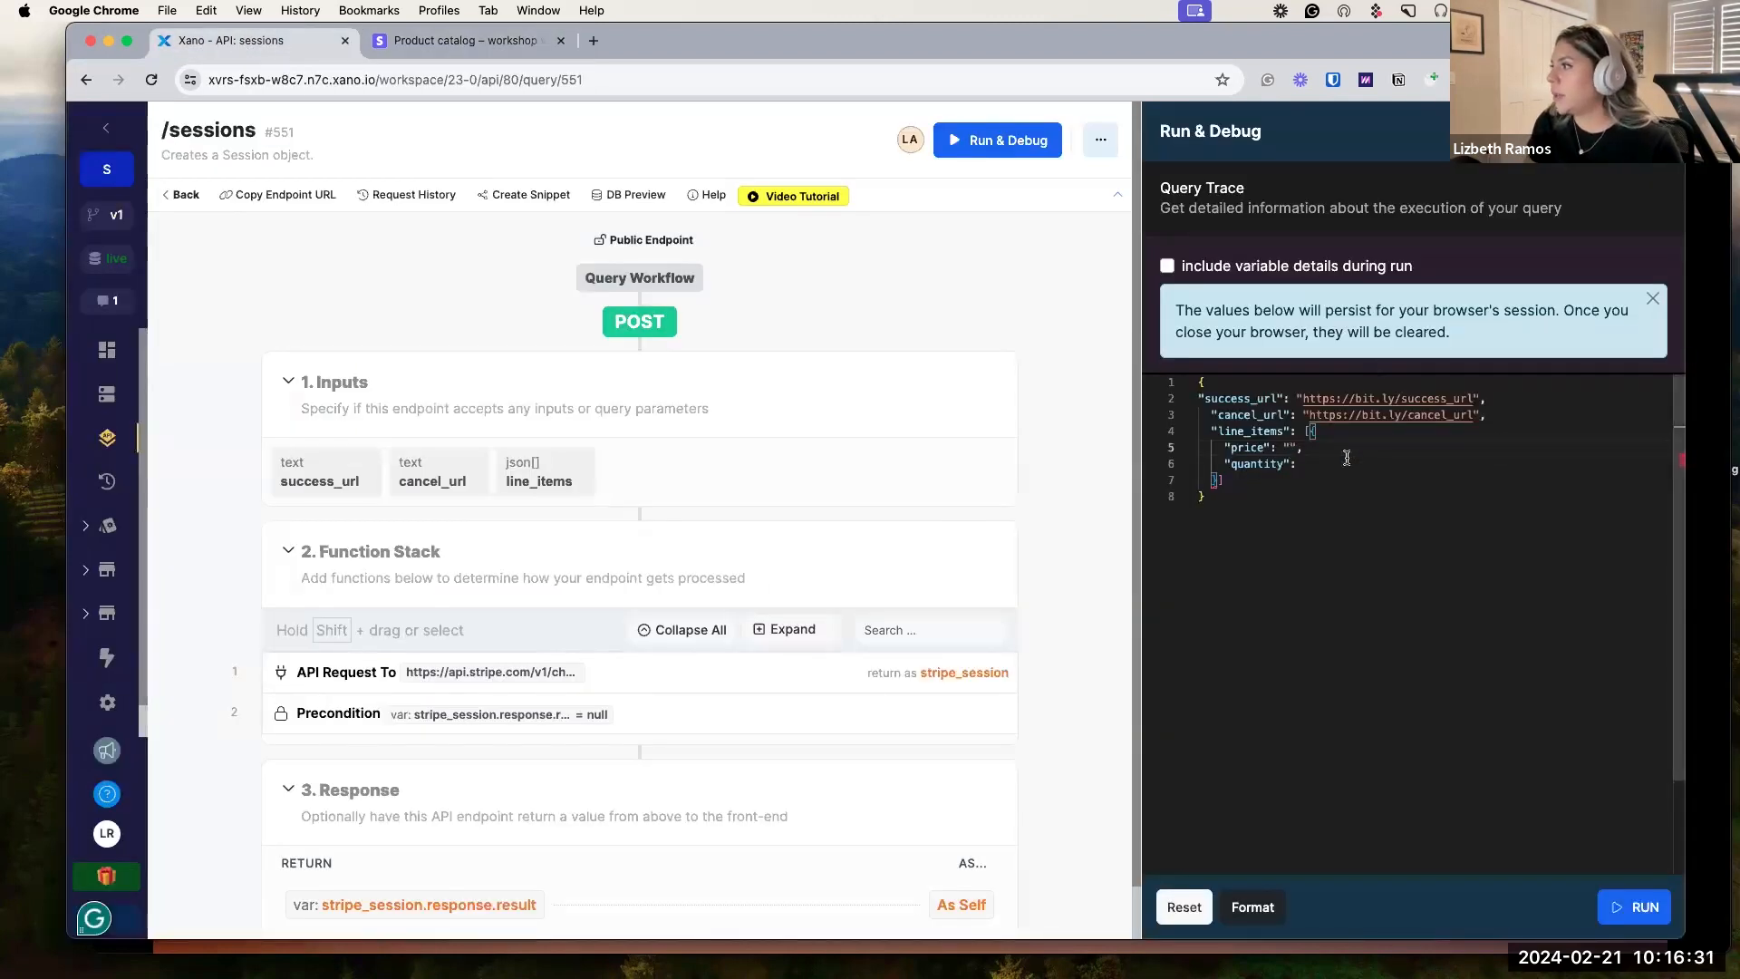
key(super+v)
click(1308, 470)
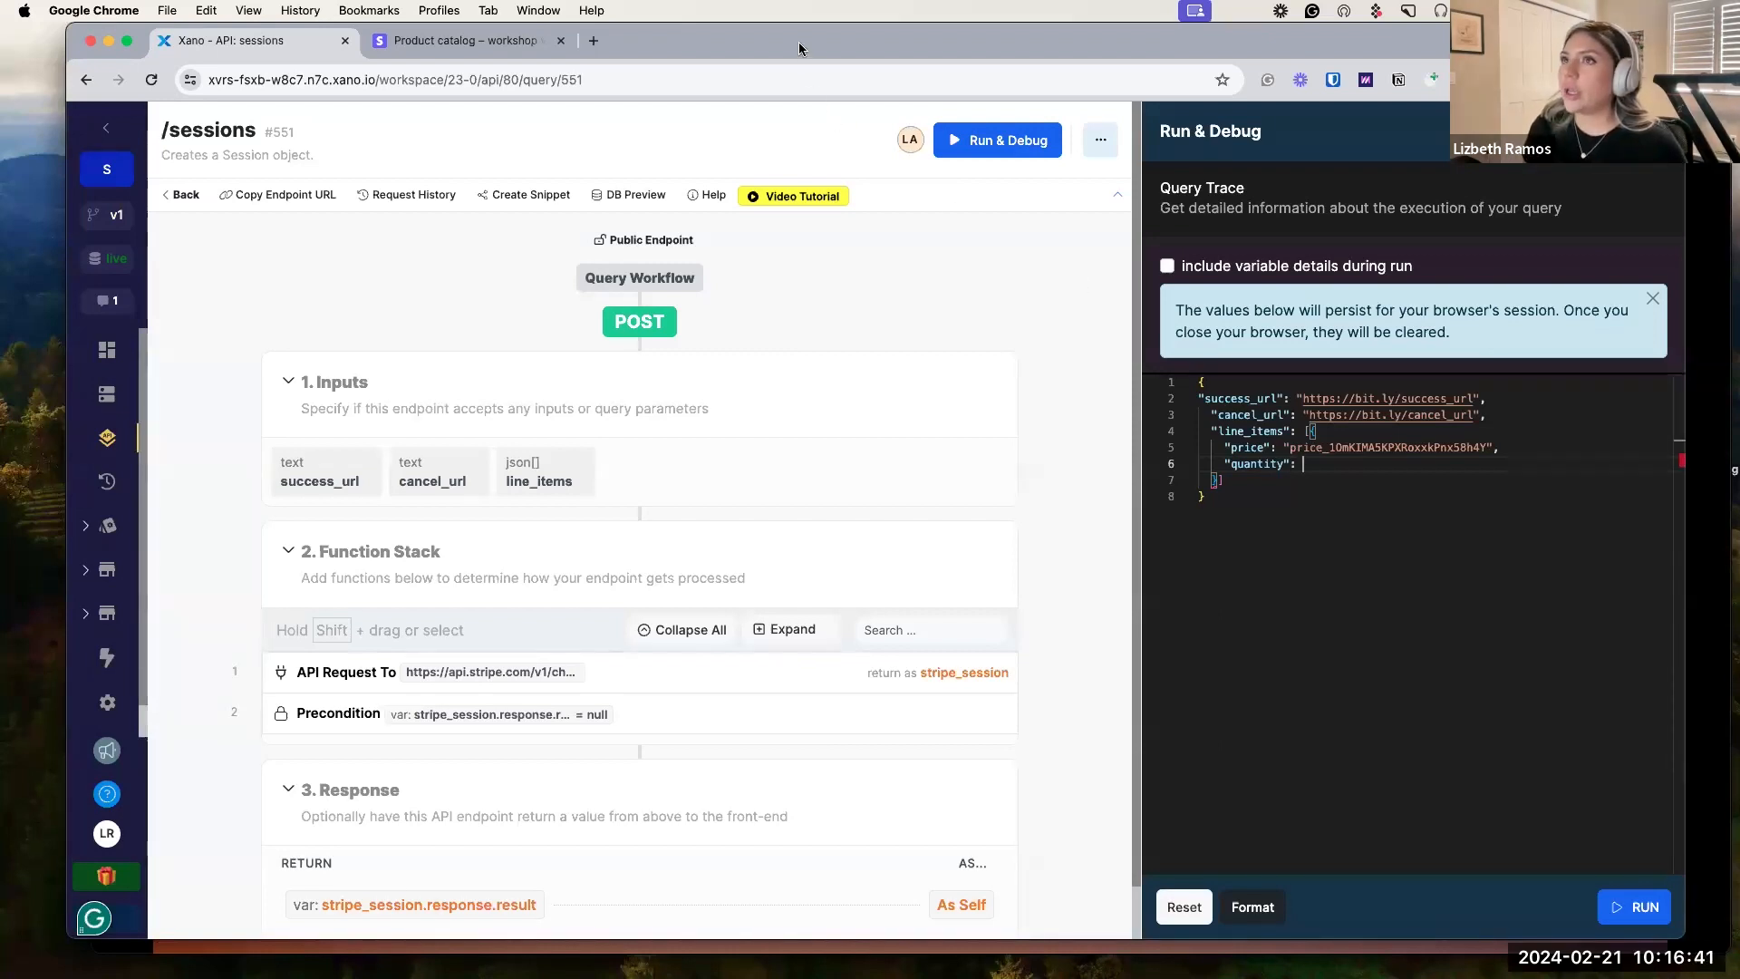
mouse_move(798, 42)
mouse_down()
mouse_move(796, 86)
mouse_move(804, 72)
mouse_up()
click(724, 44)
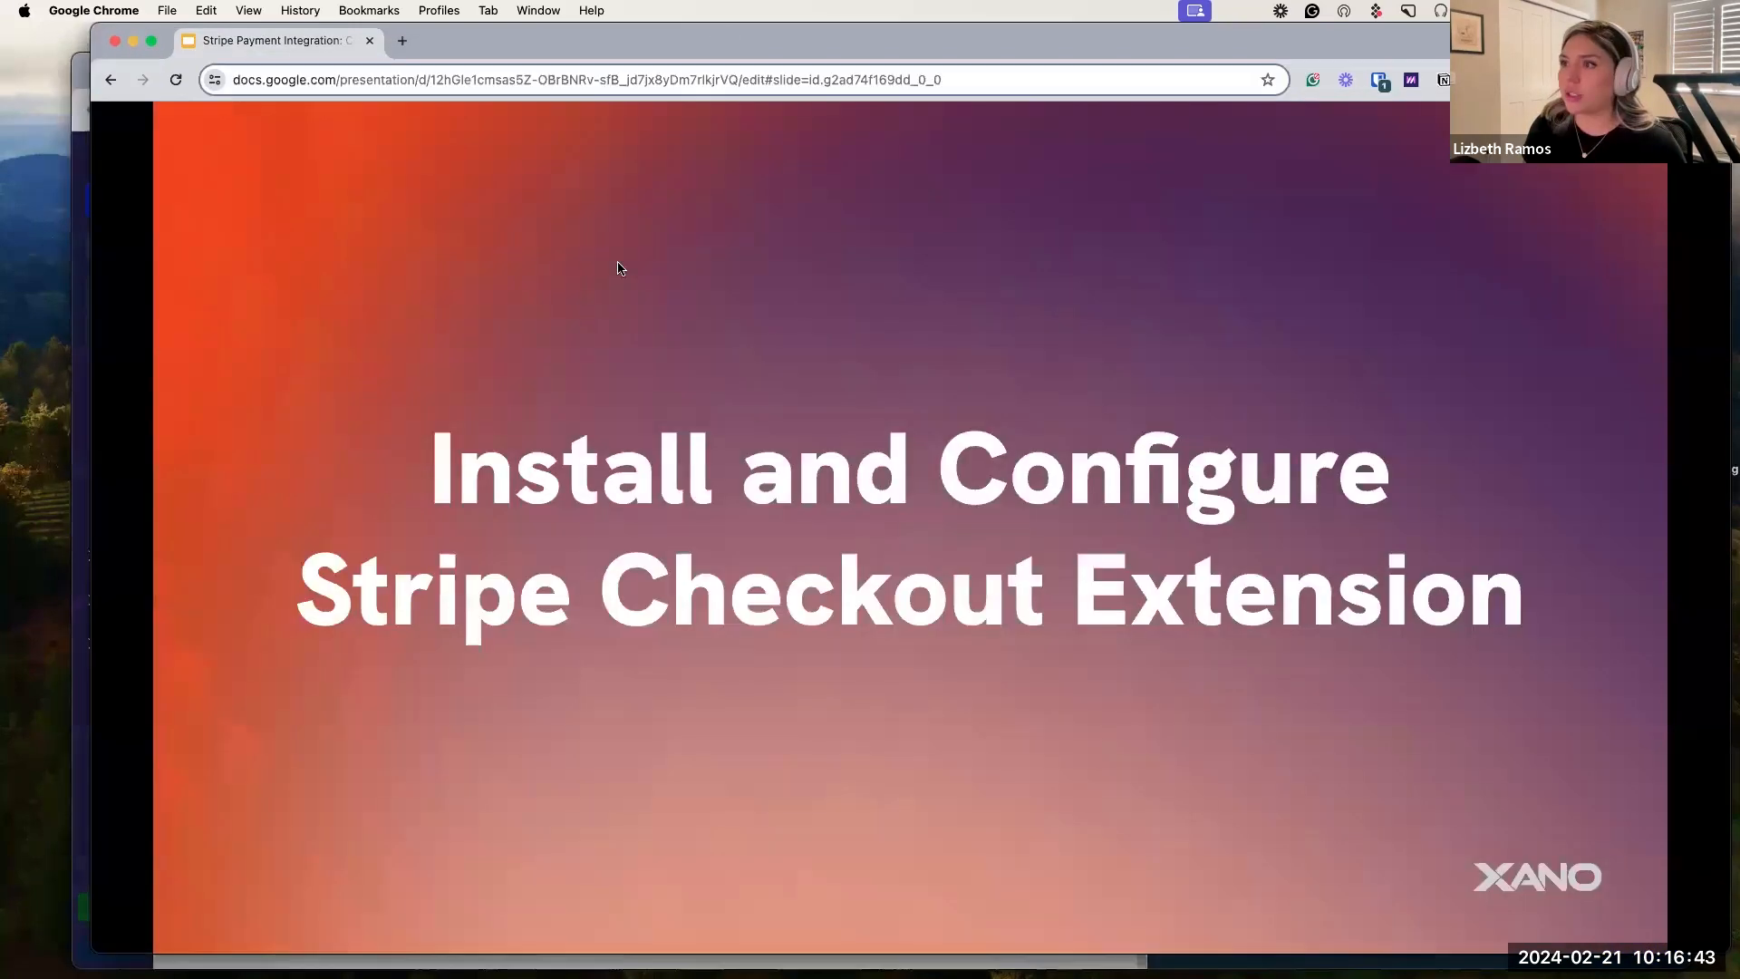
Advance the deck to the Purchase Credits slide showing 100 credits.
click(617, 288)
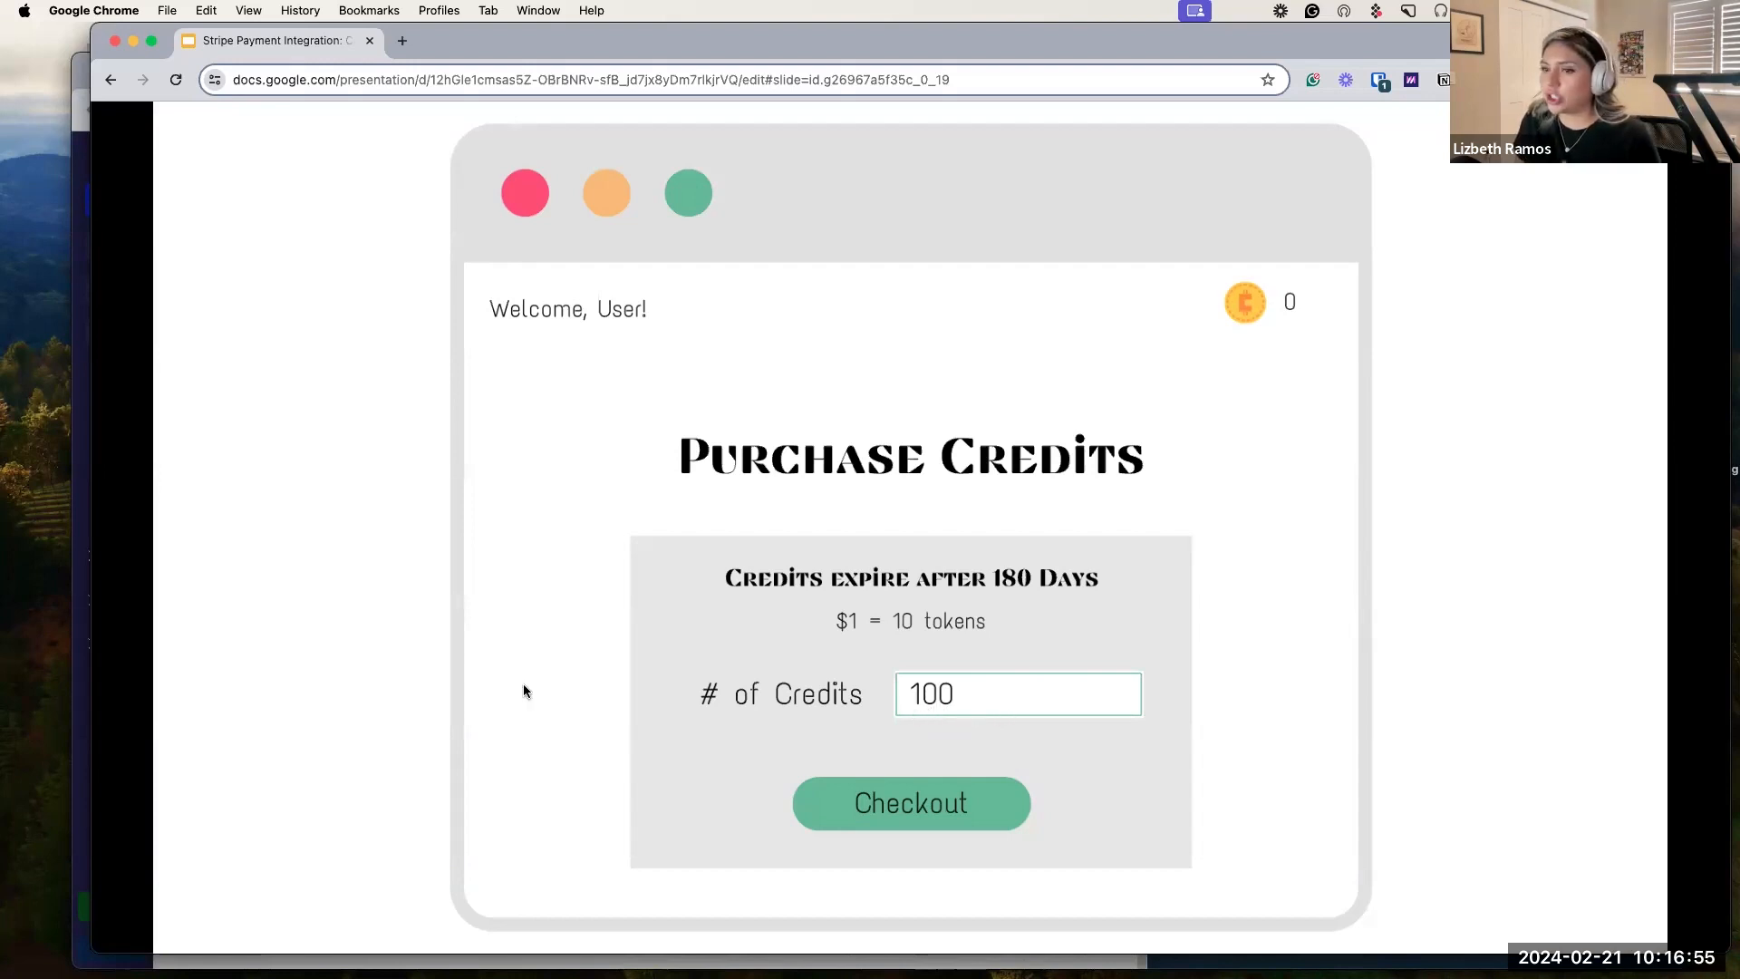
Set the test line item quantity to 100 and open the endpoint's Authentication dropdown.
click(77, 614)
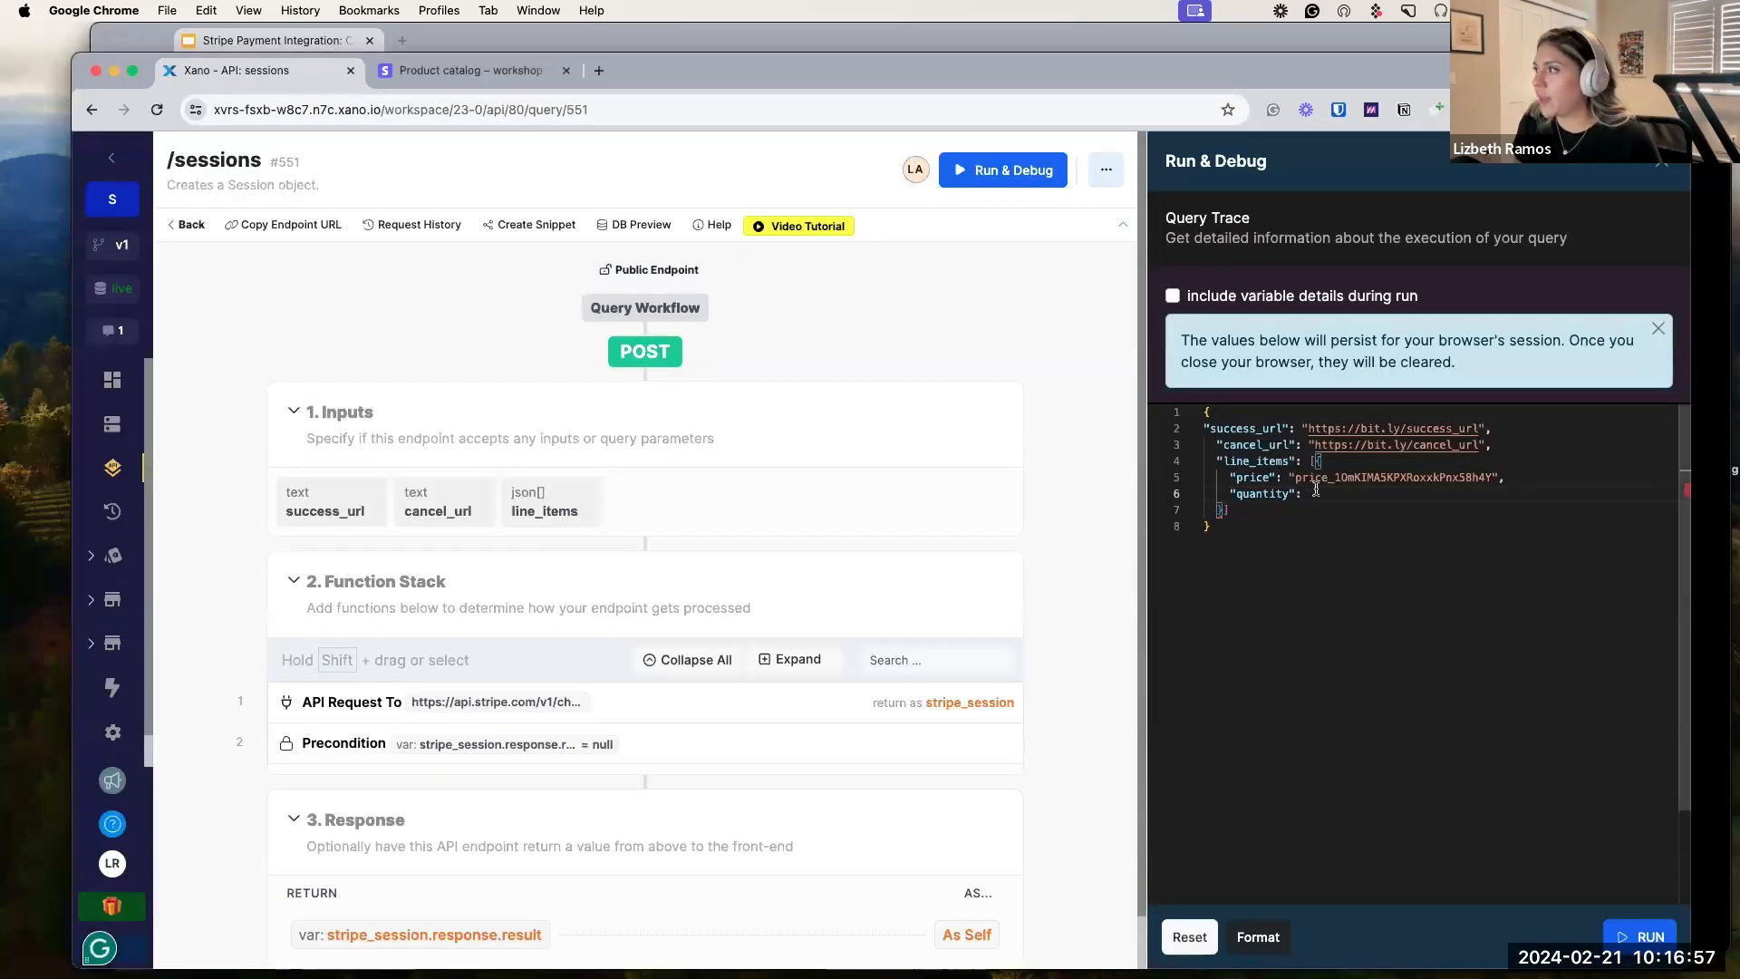
text(00)
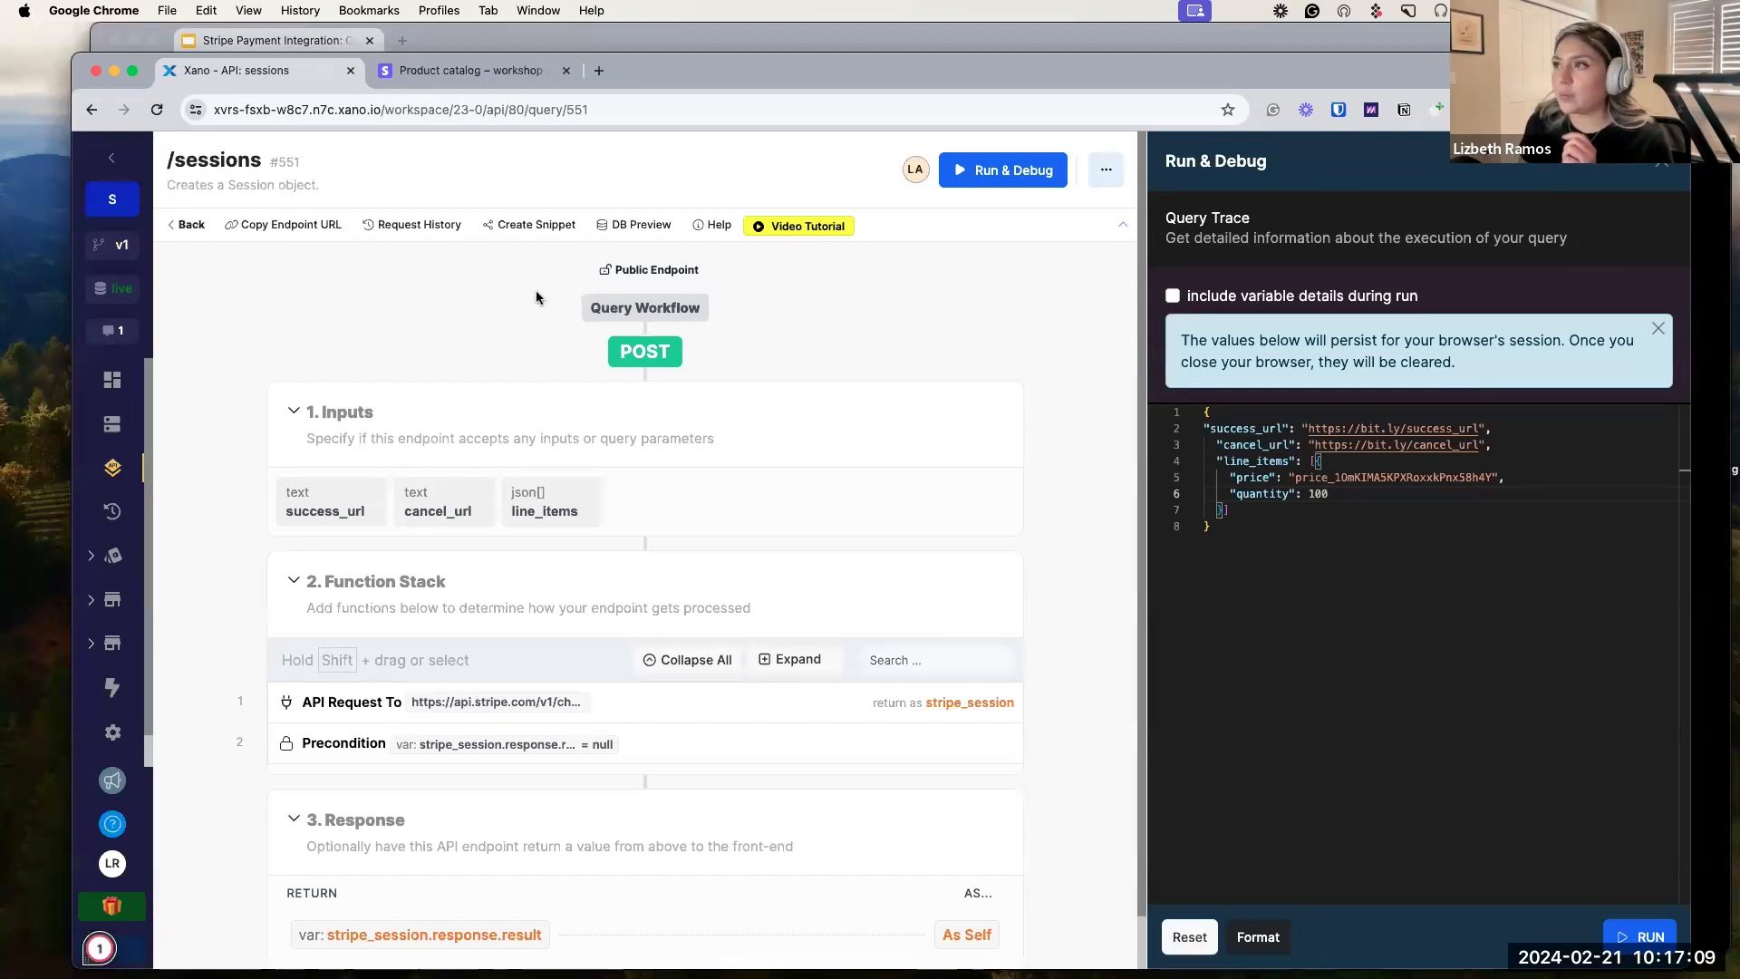
click(660, 272)
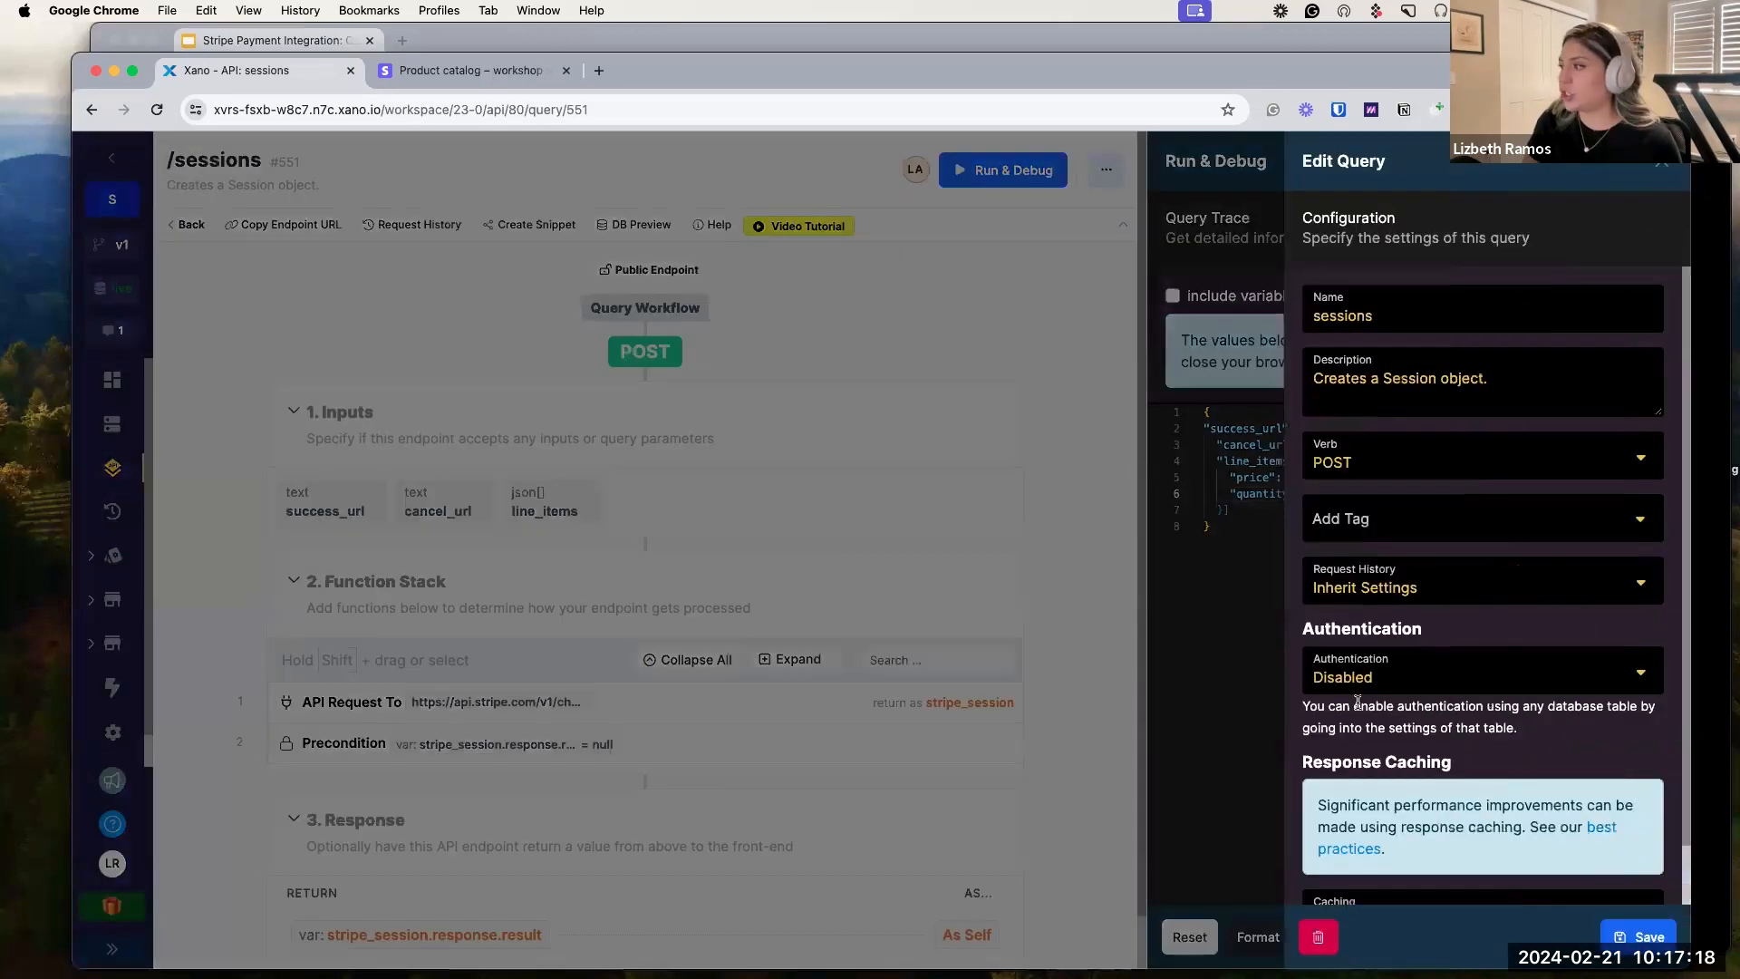
scroll(1357, 703, down, 2)
click(1340, 612)
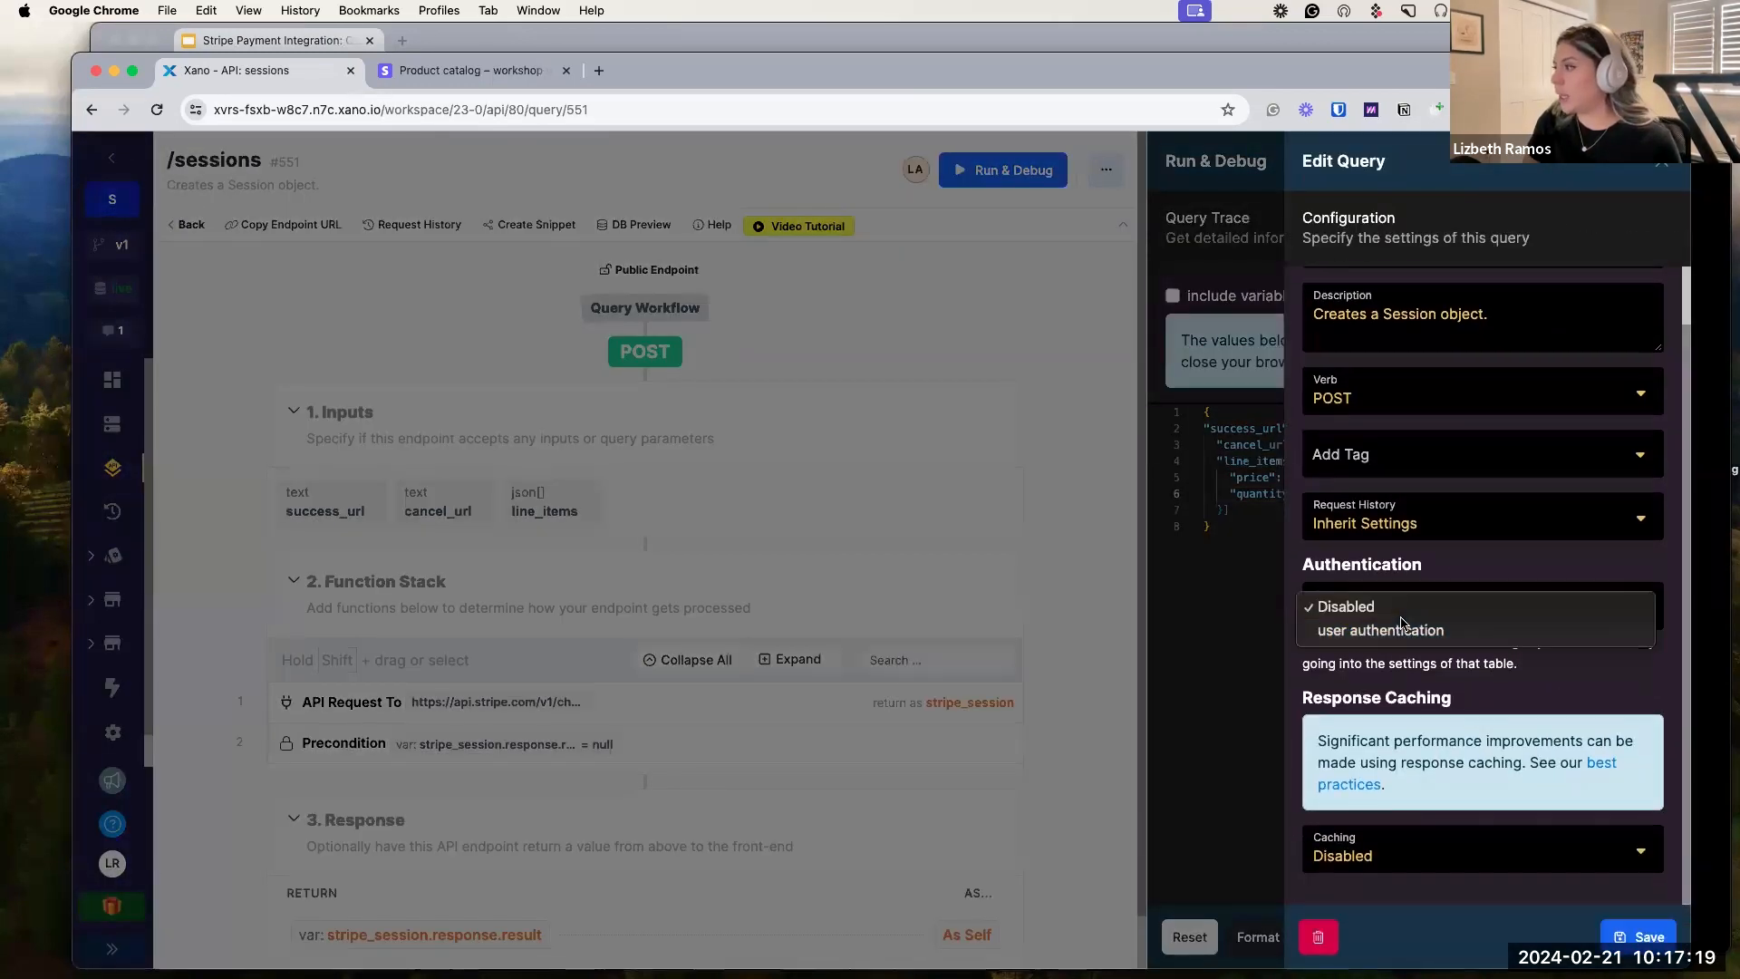
Require user authentication on the endpoint, save, and fill the test auth token from an existing user.
click(1335, 635)
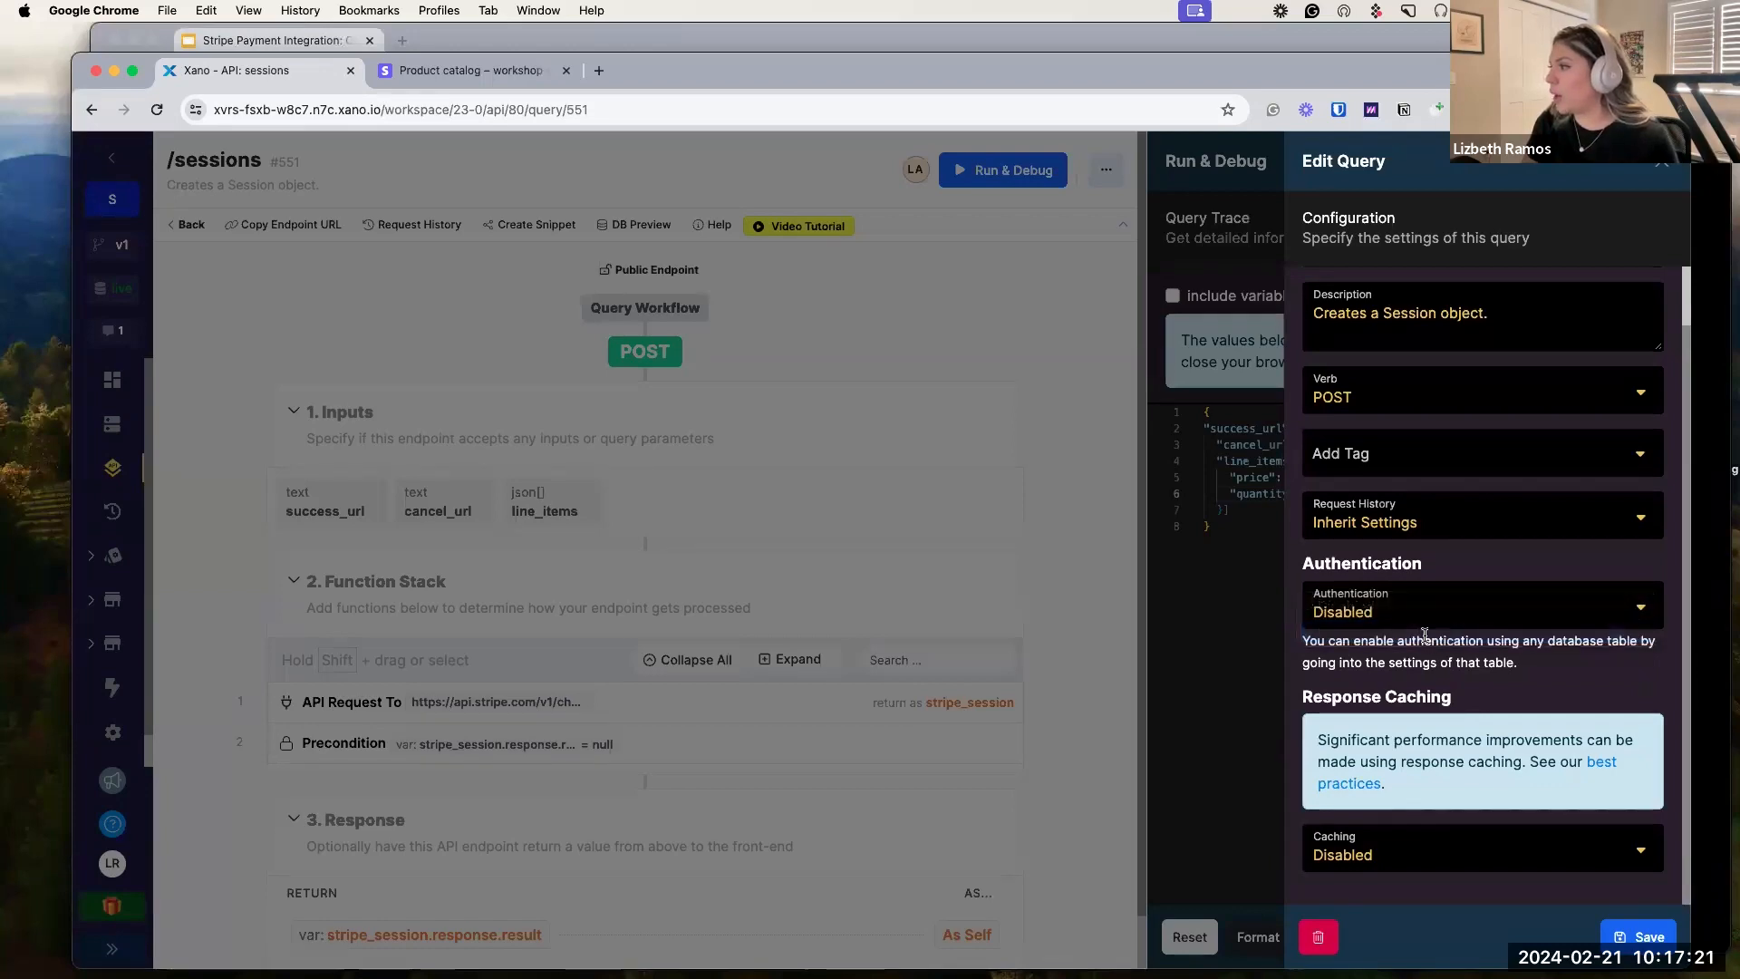
click(1638, 936)
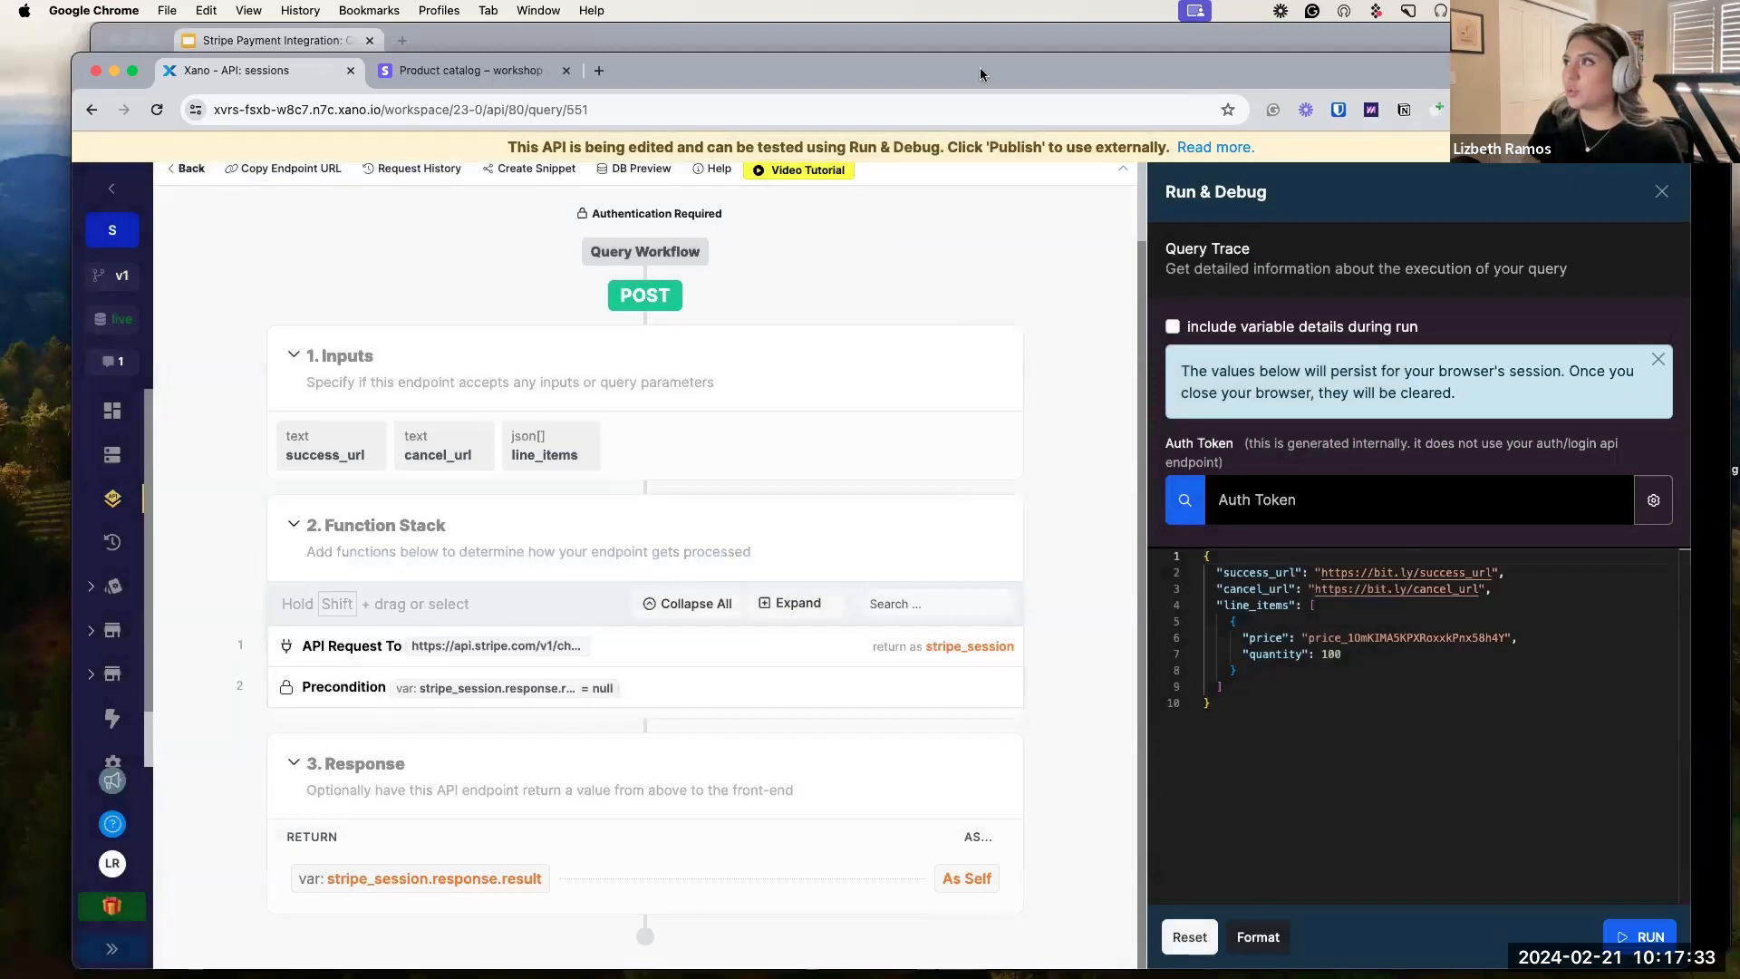
drag(992, 74, 990, 45)
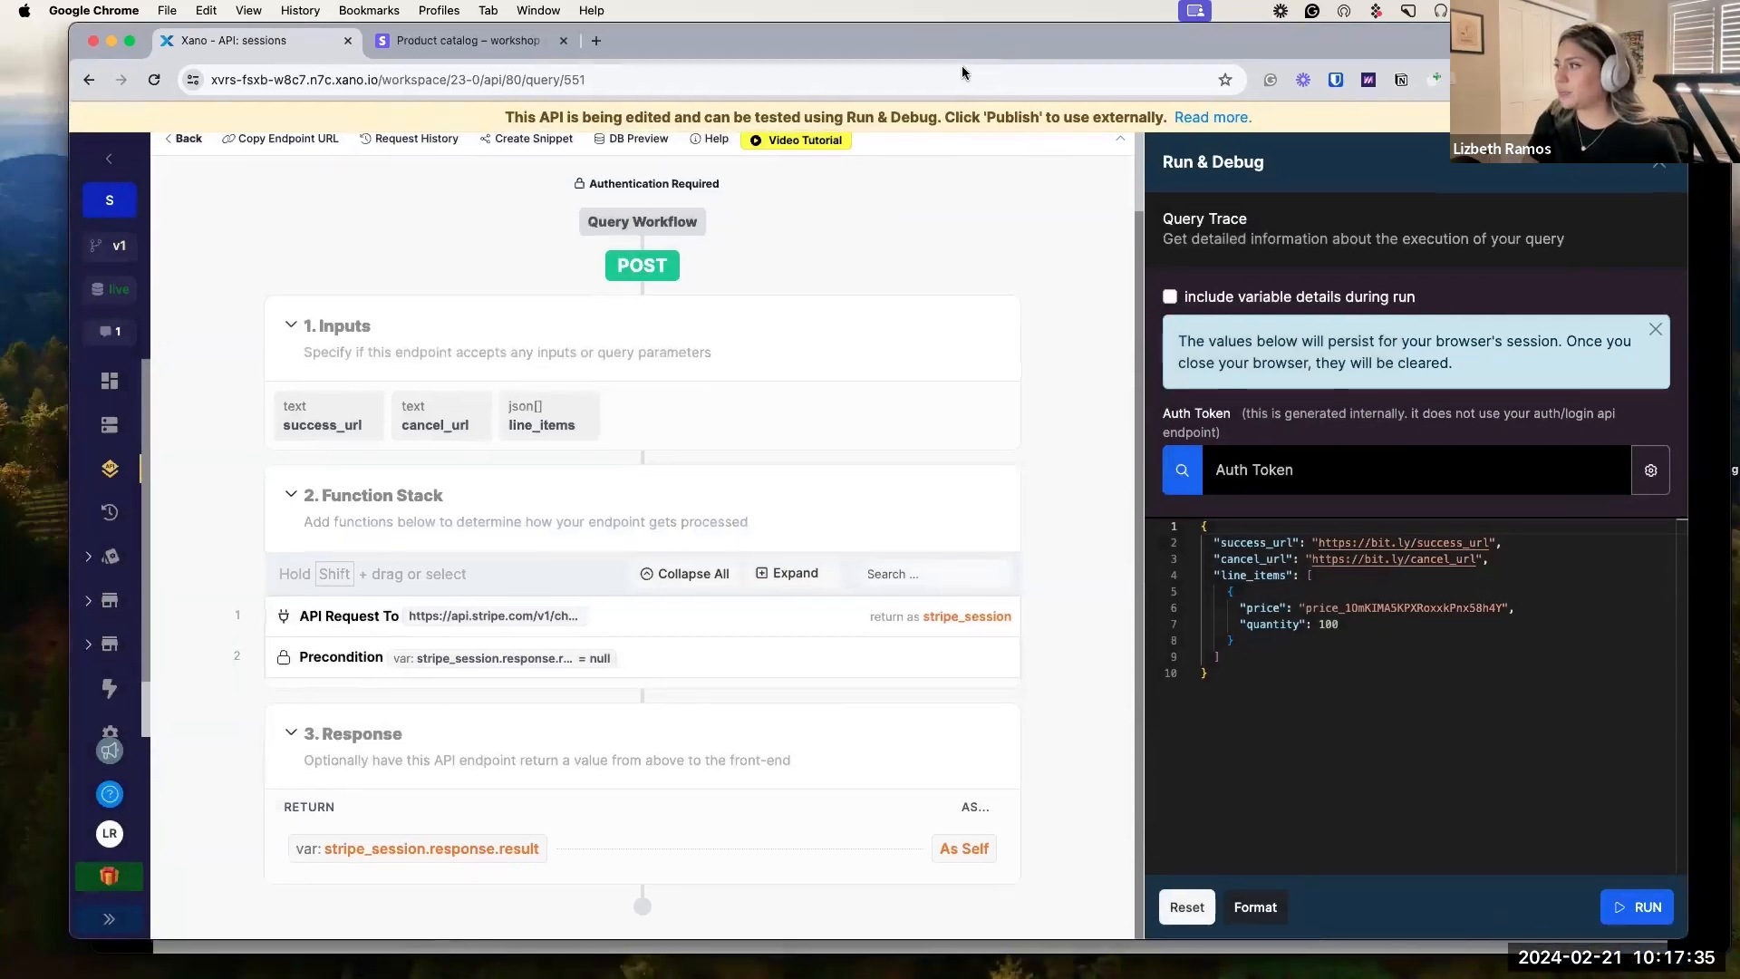
click(1184, 470)
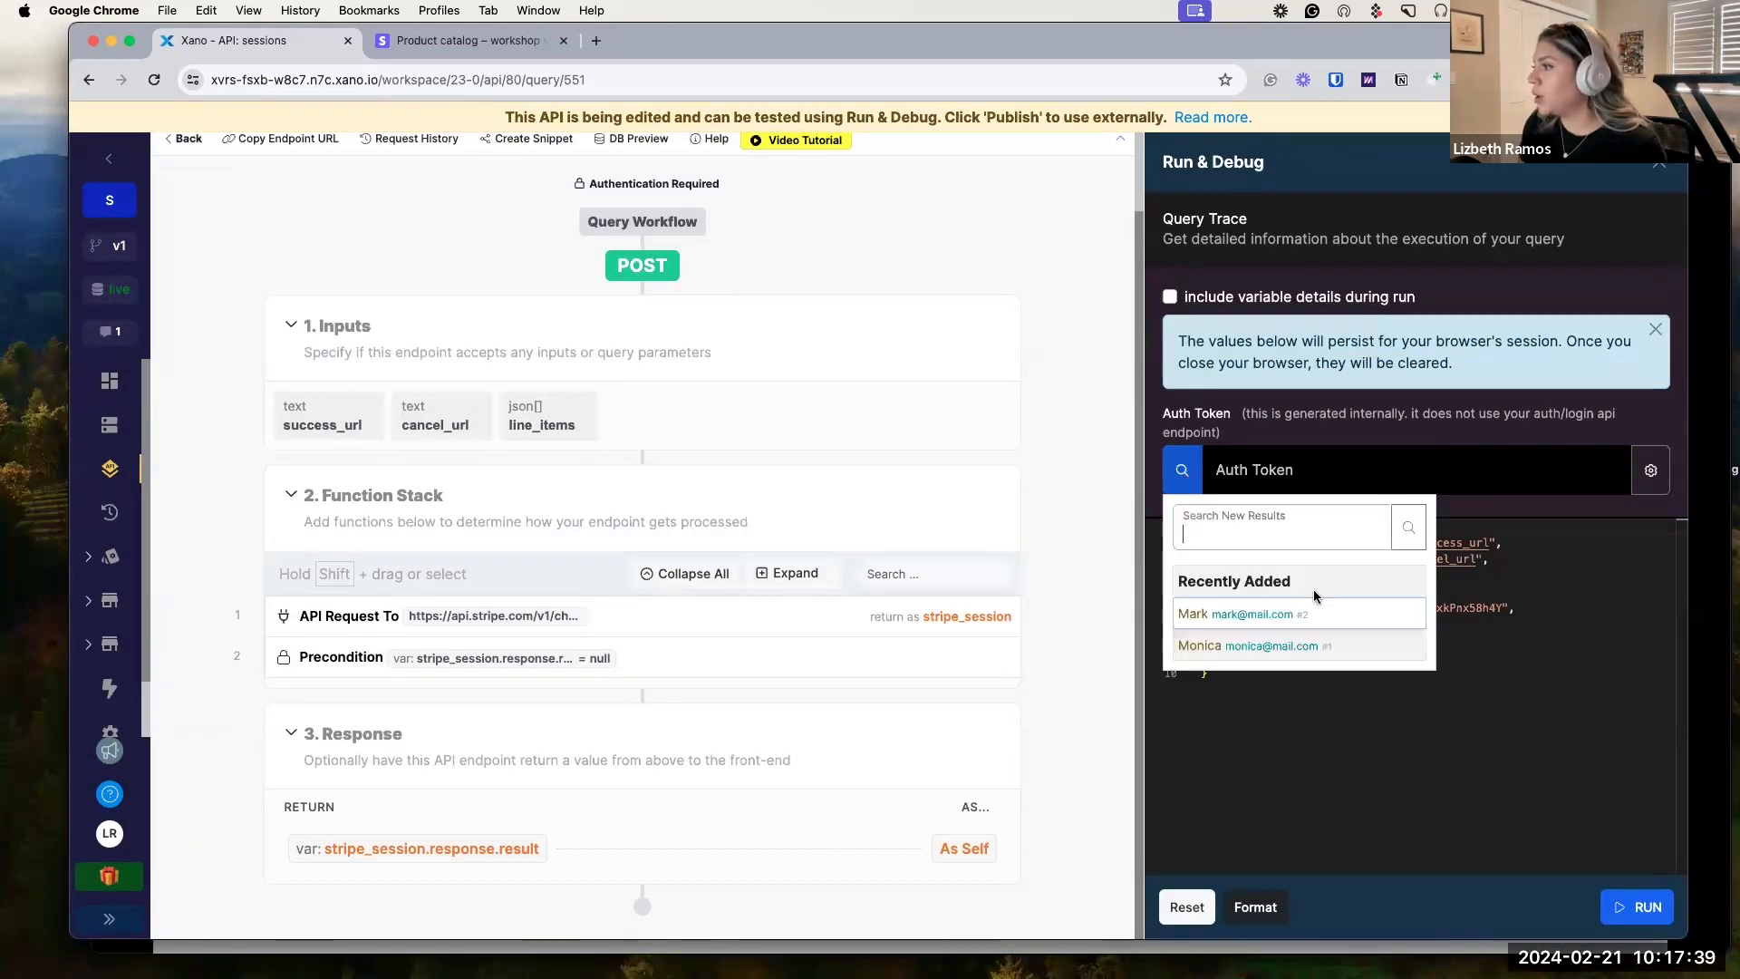
click(1247, 651)
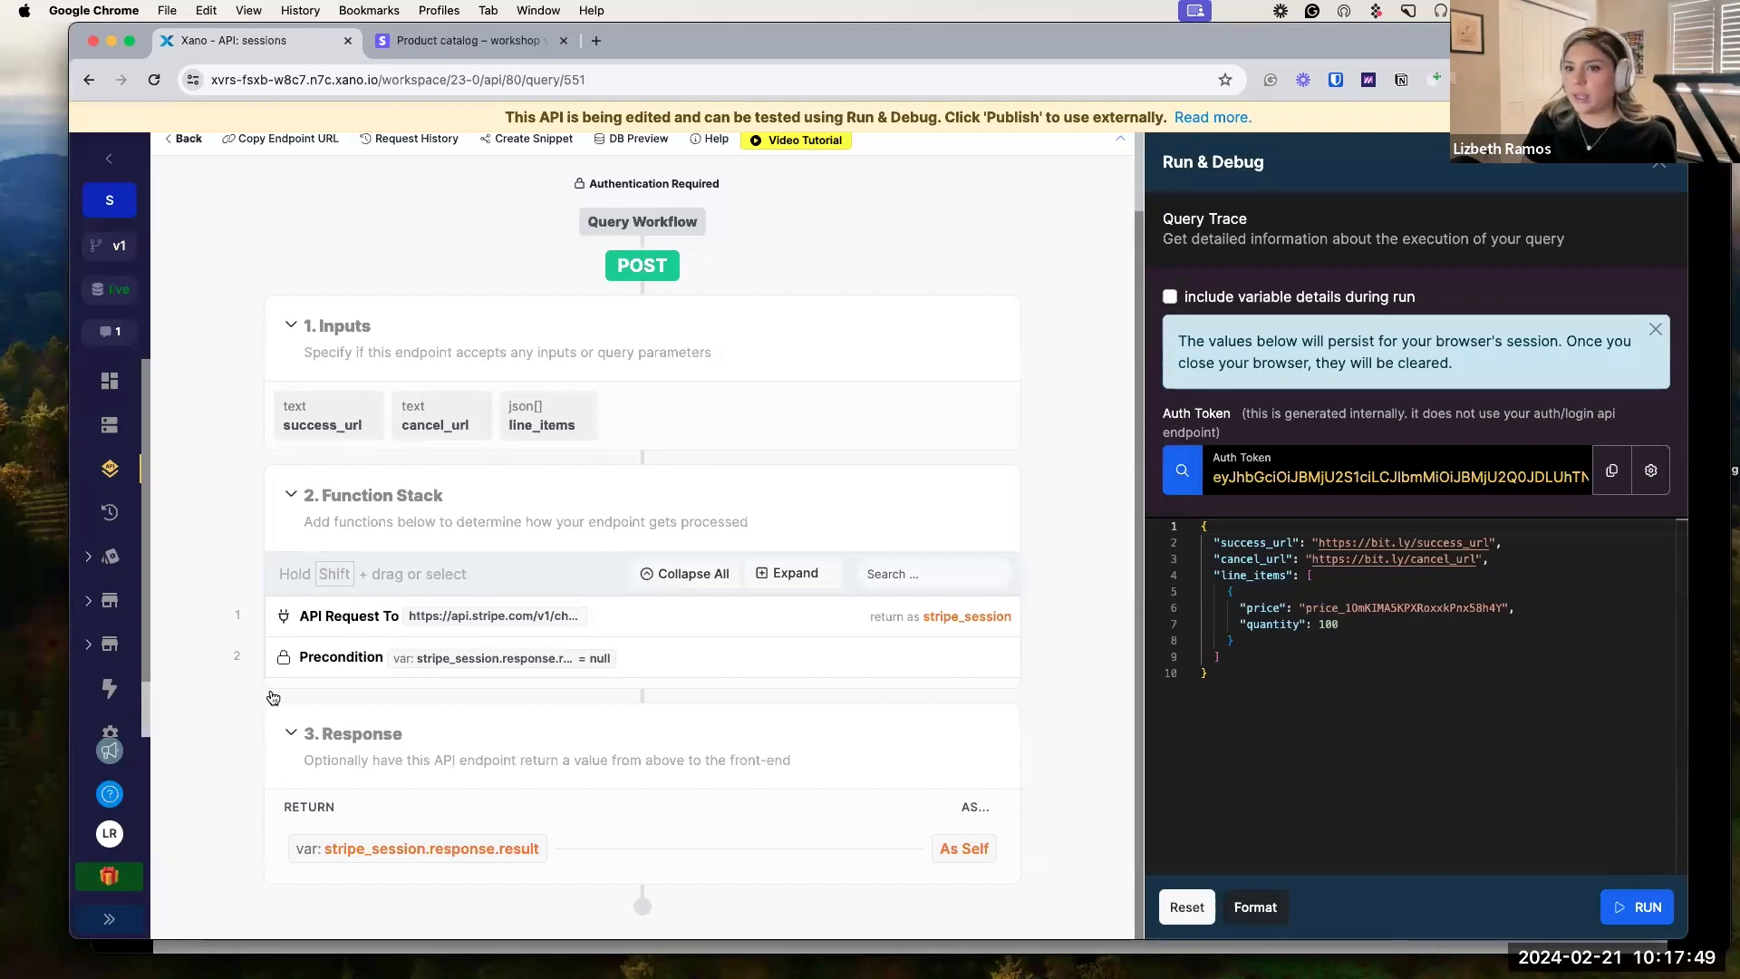
Run the endpoint and copy the returned Stripe checkout url.
click(1650, 912)
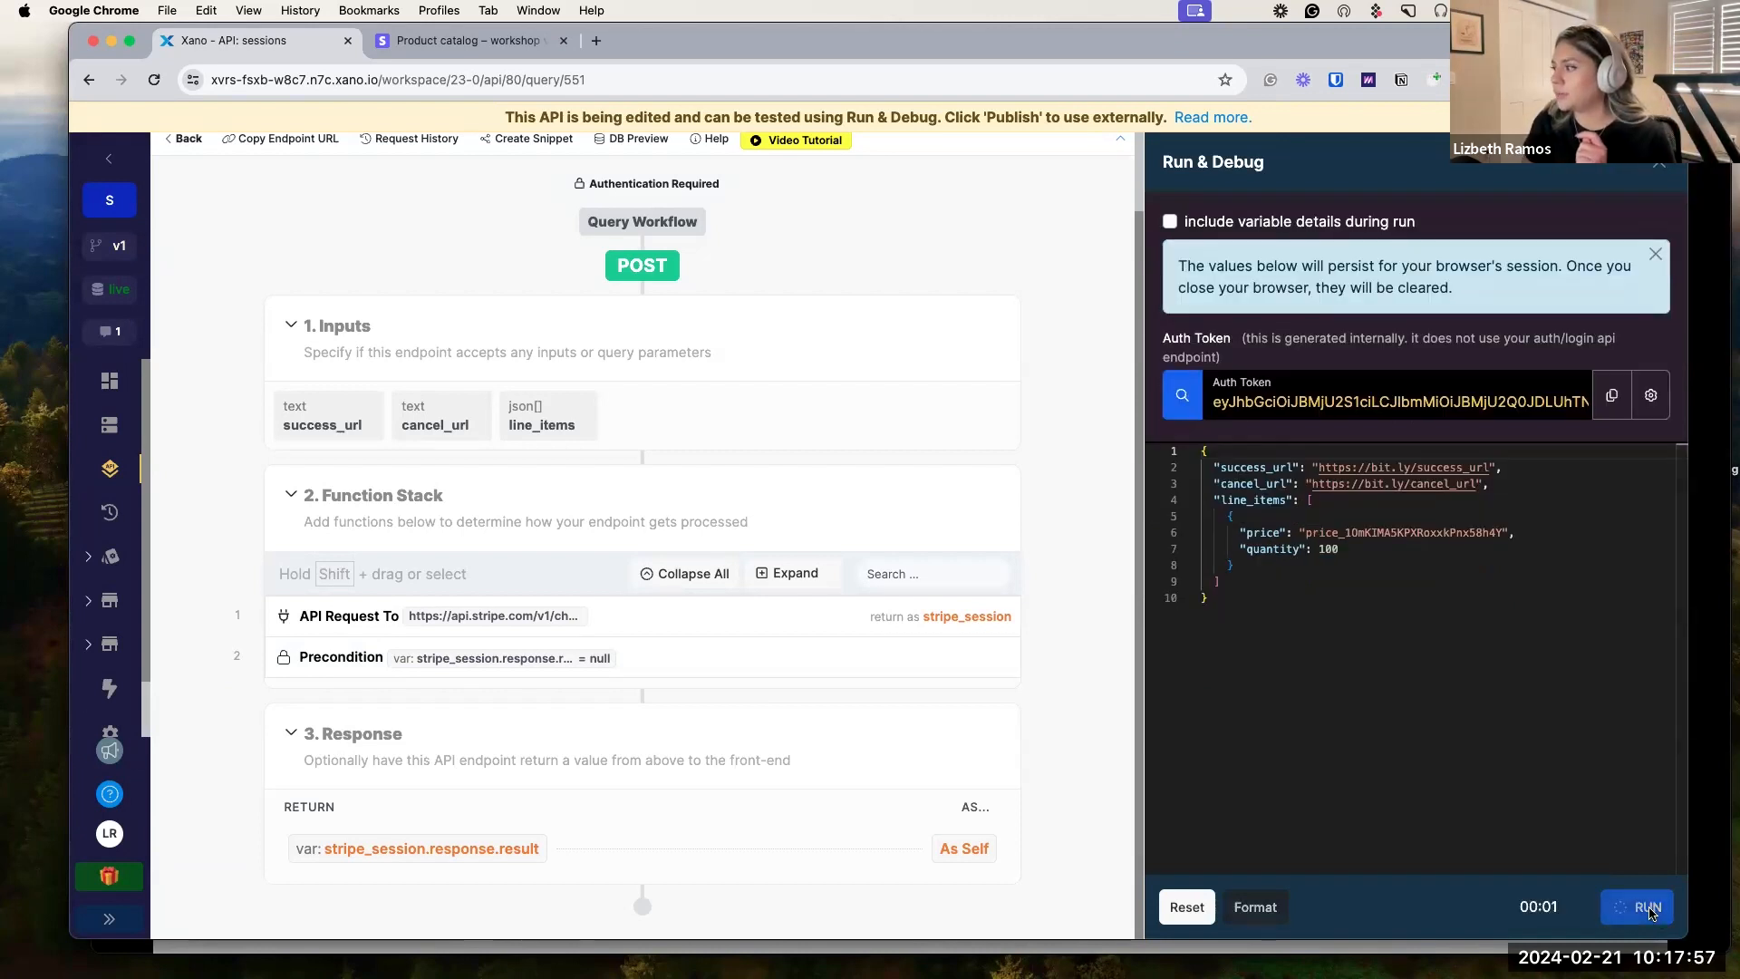
scroll(1523, 700, down, 20)
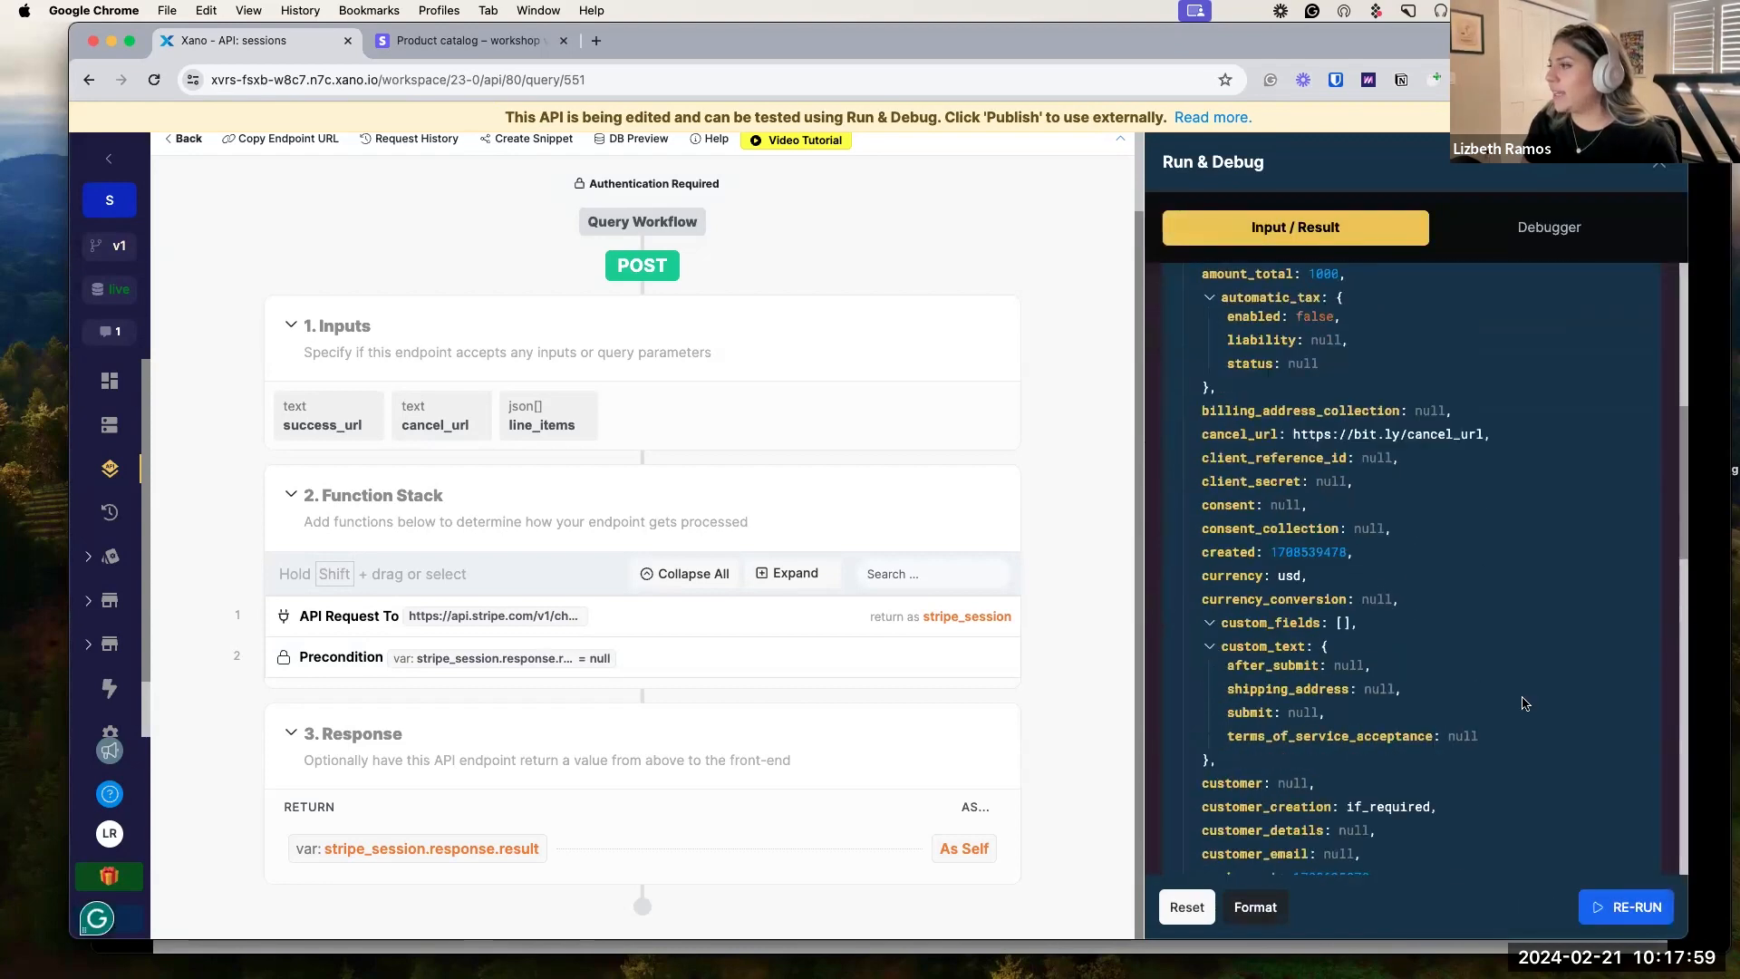
scroll(1523, 704, down, 10)
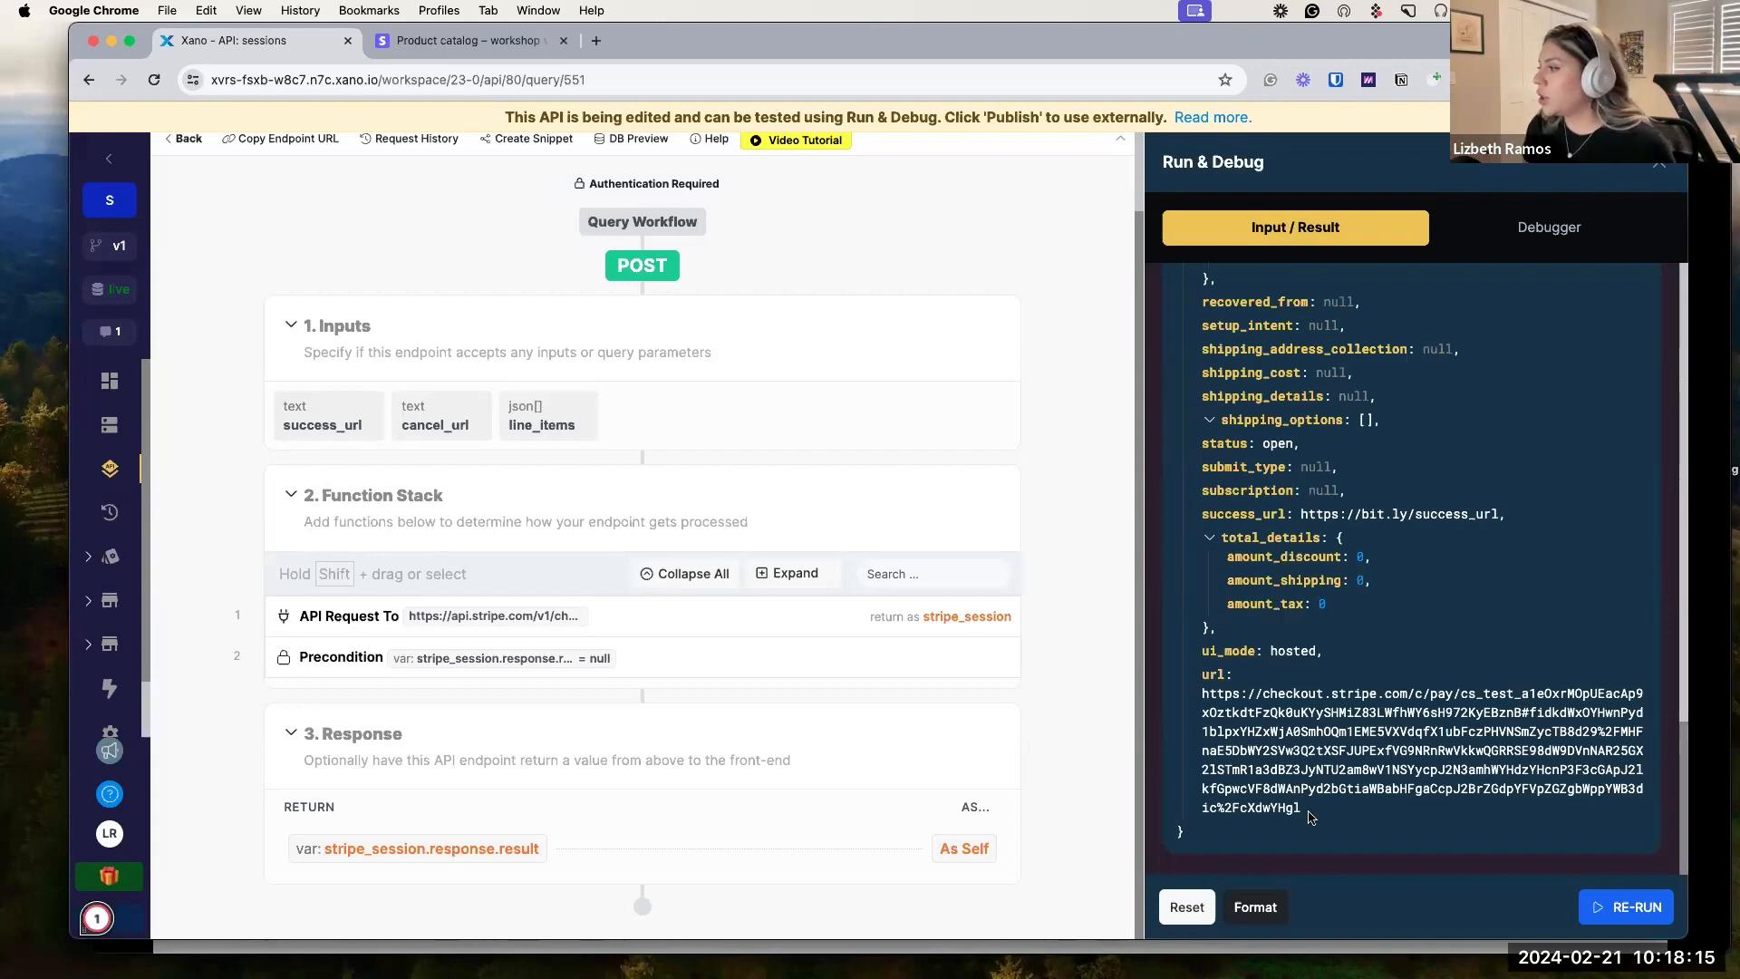
drag(1302, 809, 1202, 693)
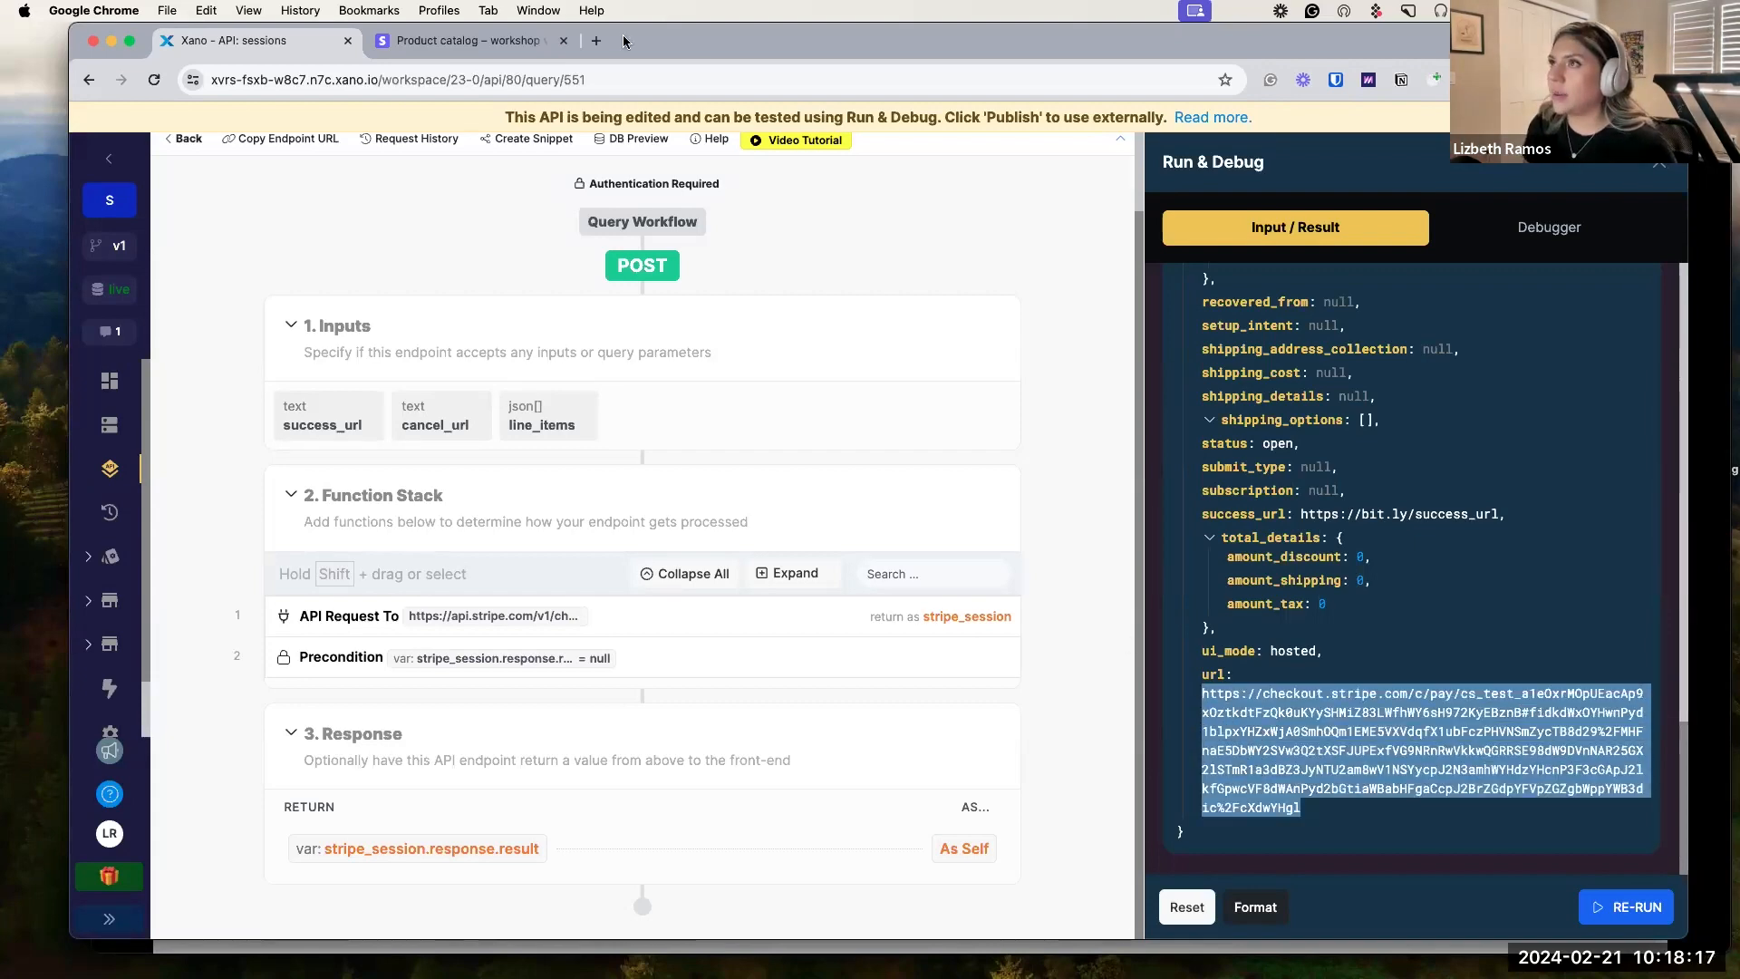
click(598, 41)
Load the checkout URL to review the $10.00 charge for 100 Credits.
key(super+v)
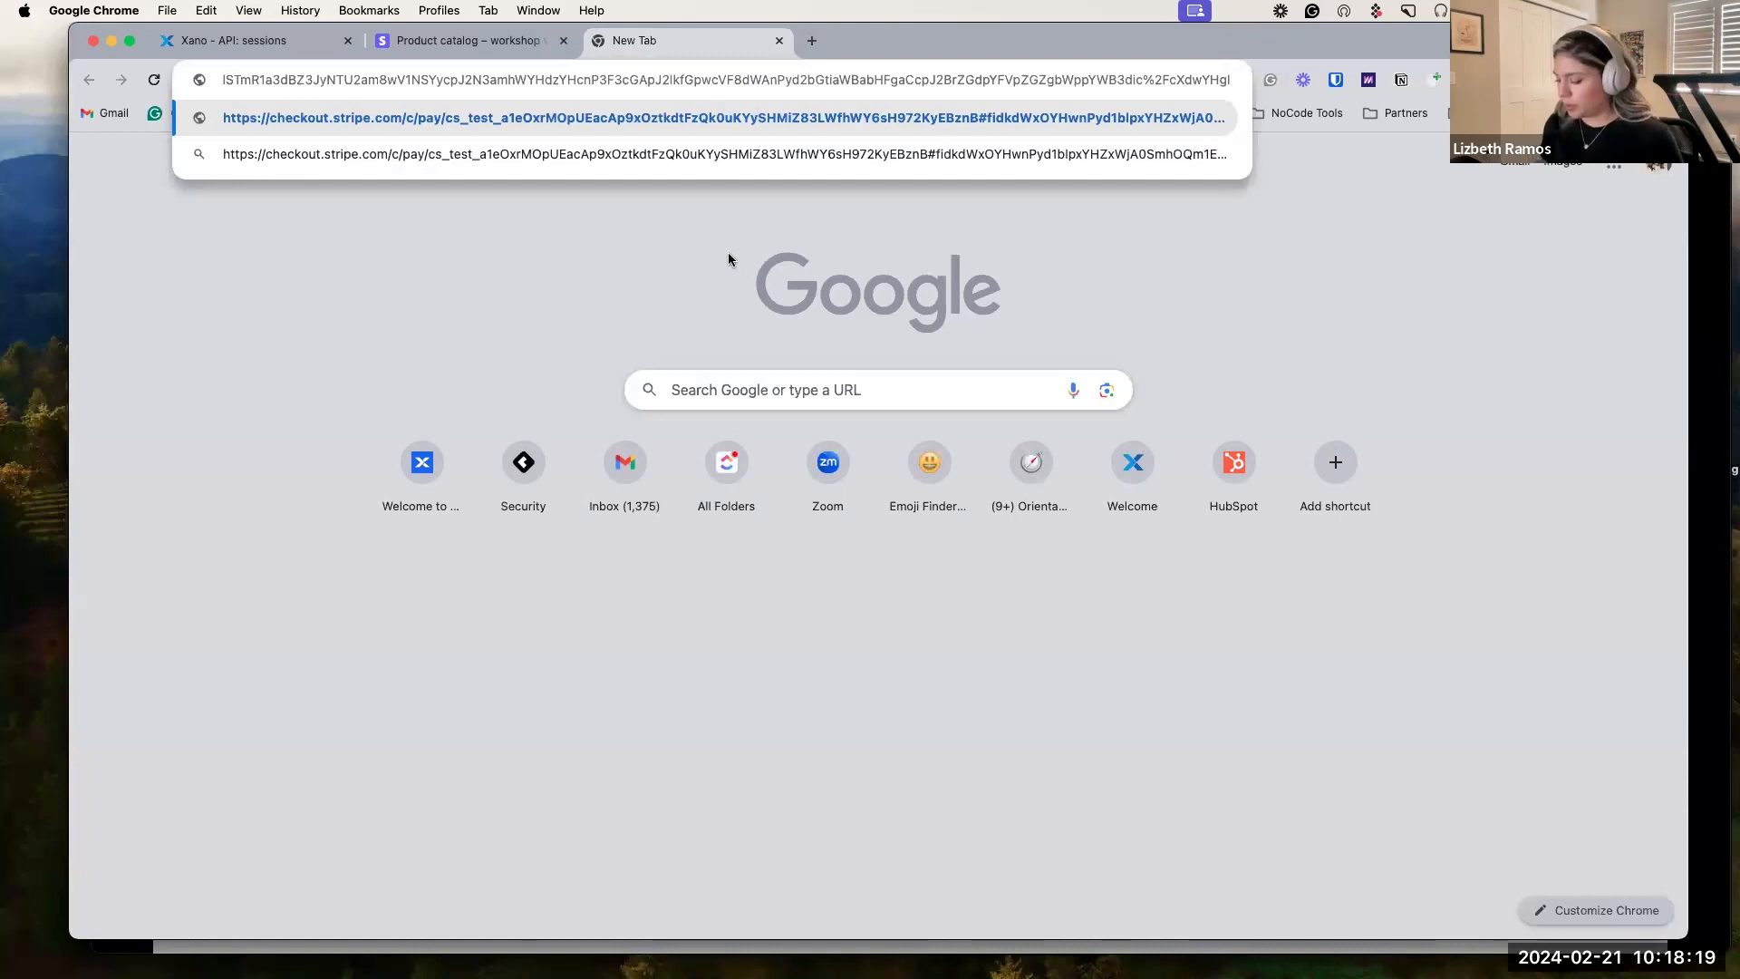
key(Return)
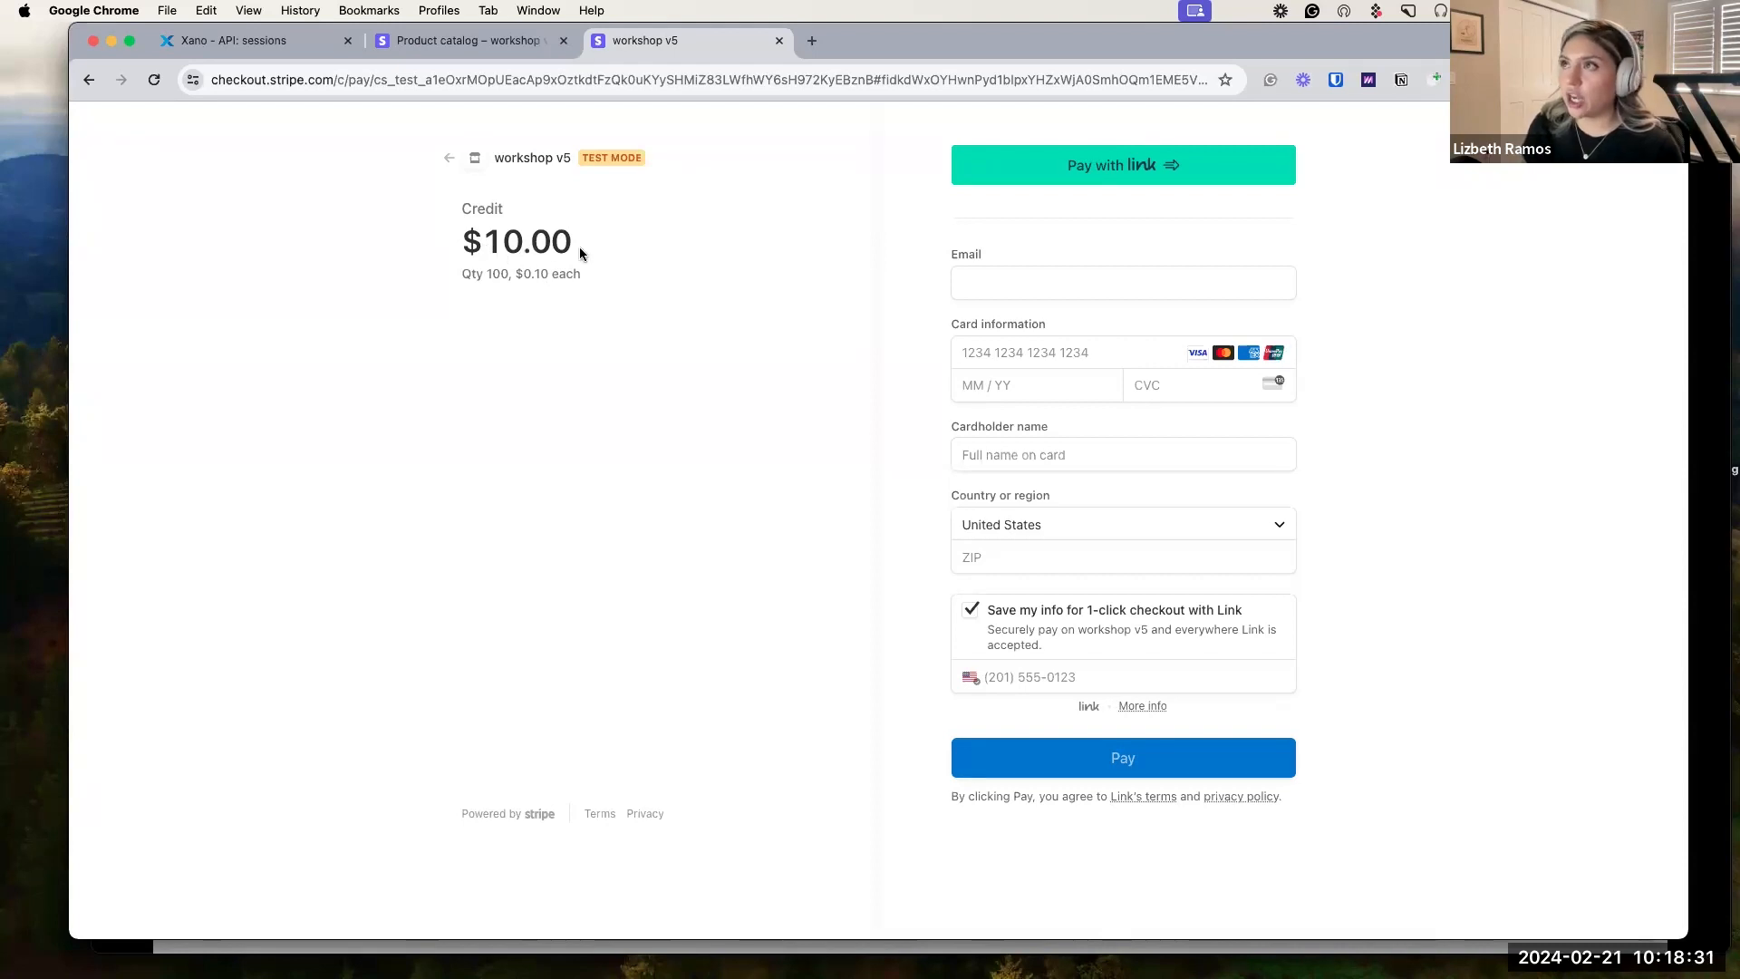
click(290, 45)
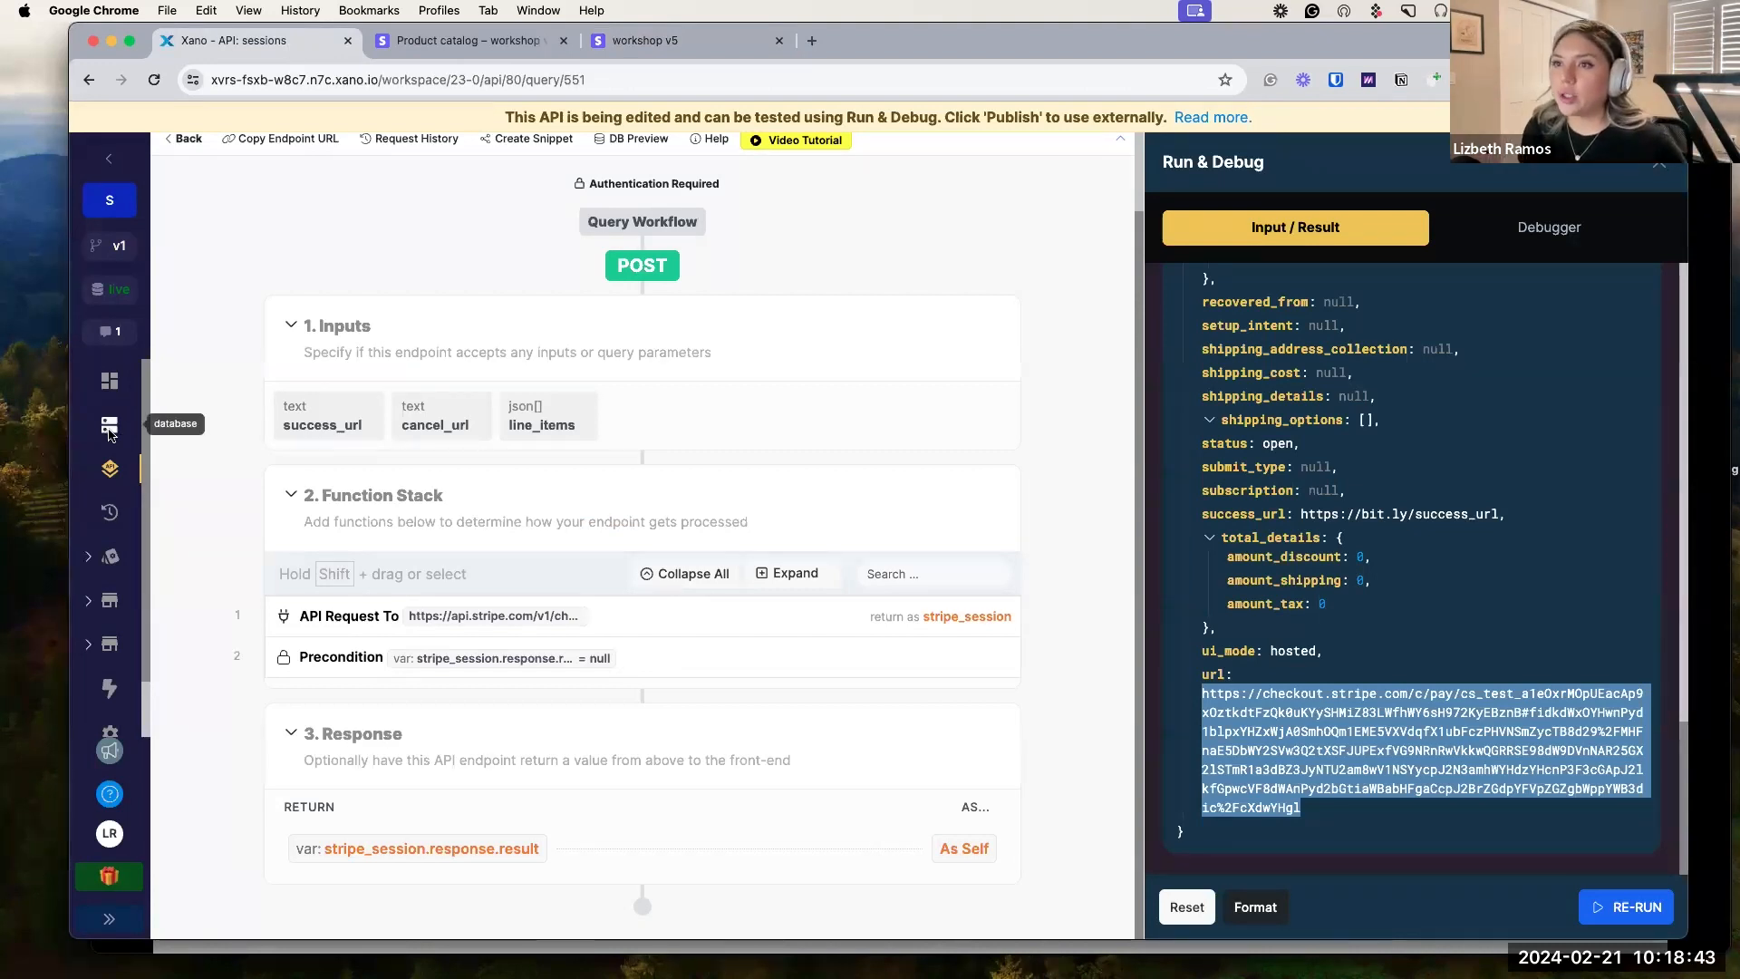
Open Database in a new tab and check that the session table is empty.
right_click(108, 434)
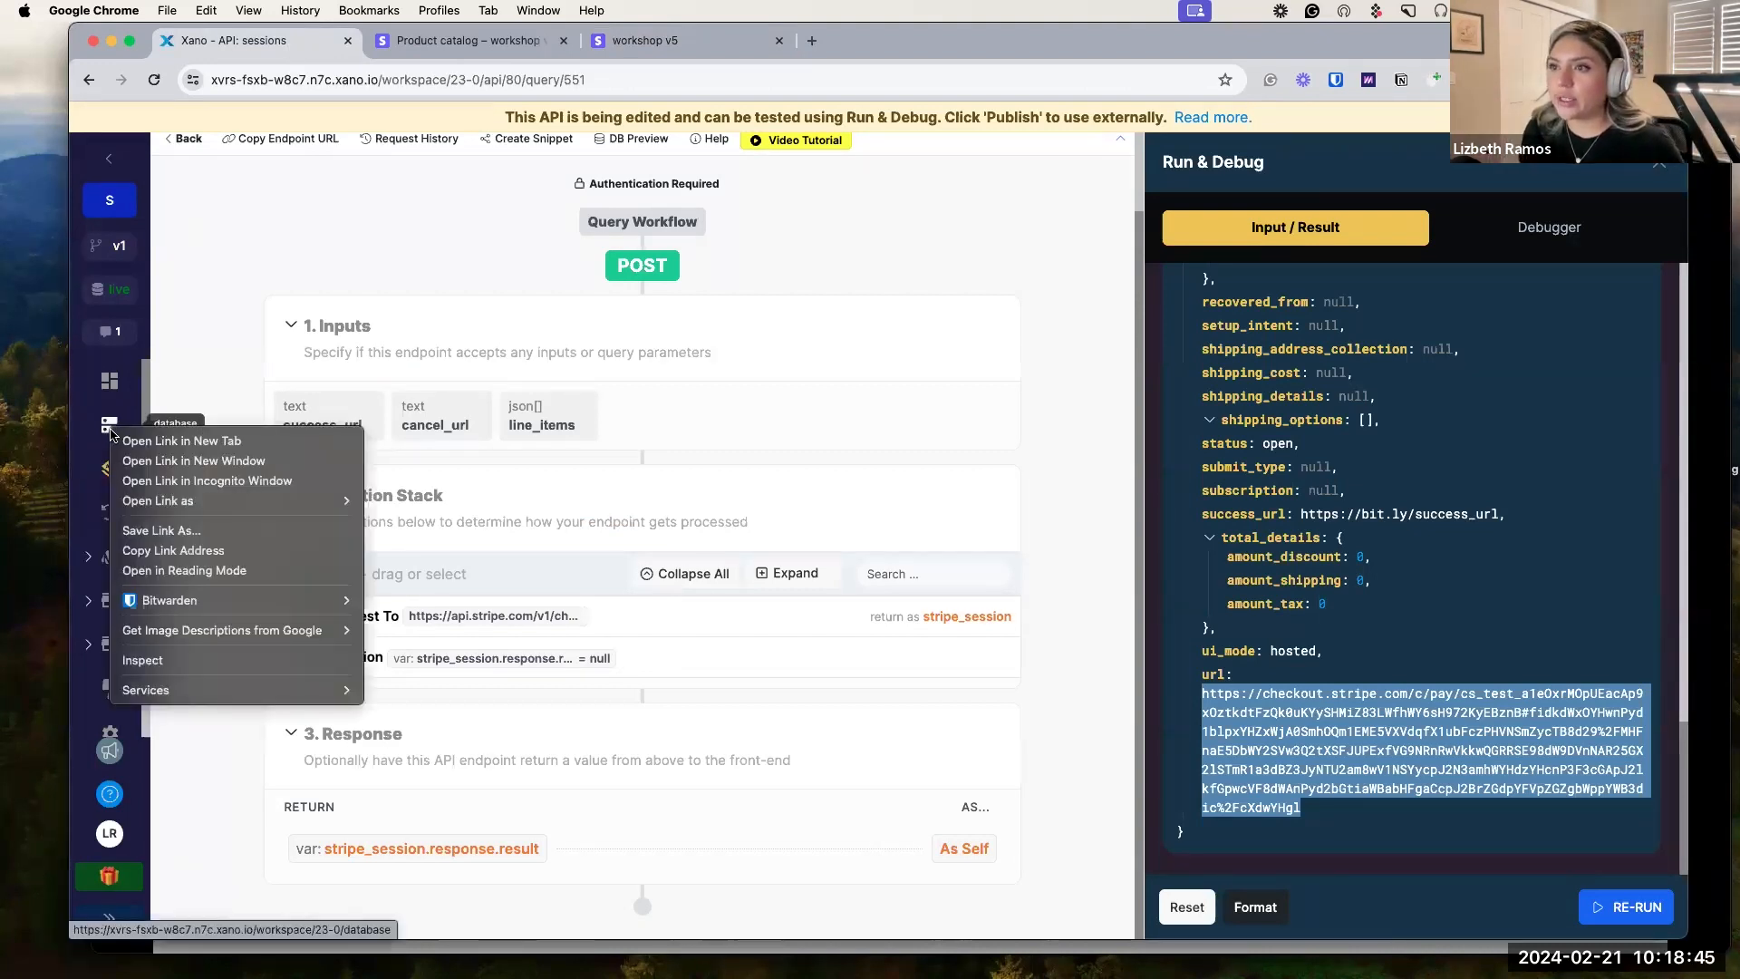
click(172, 441)
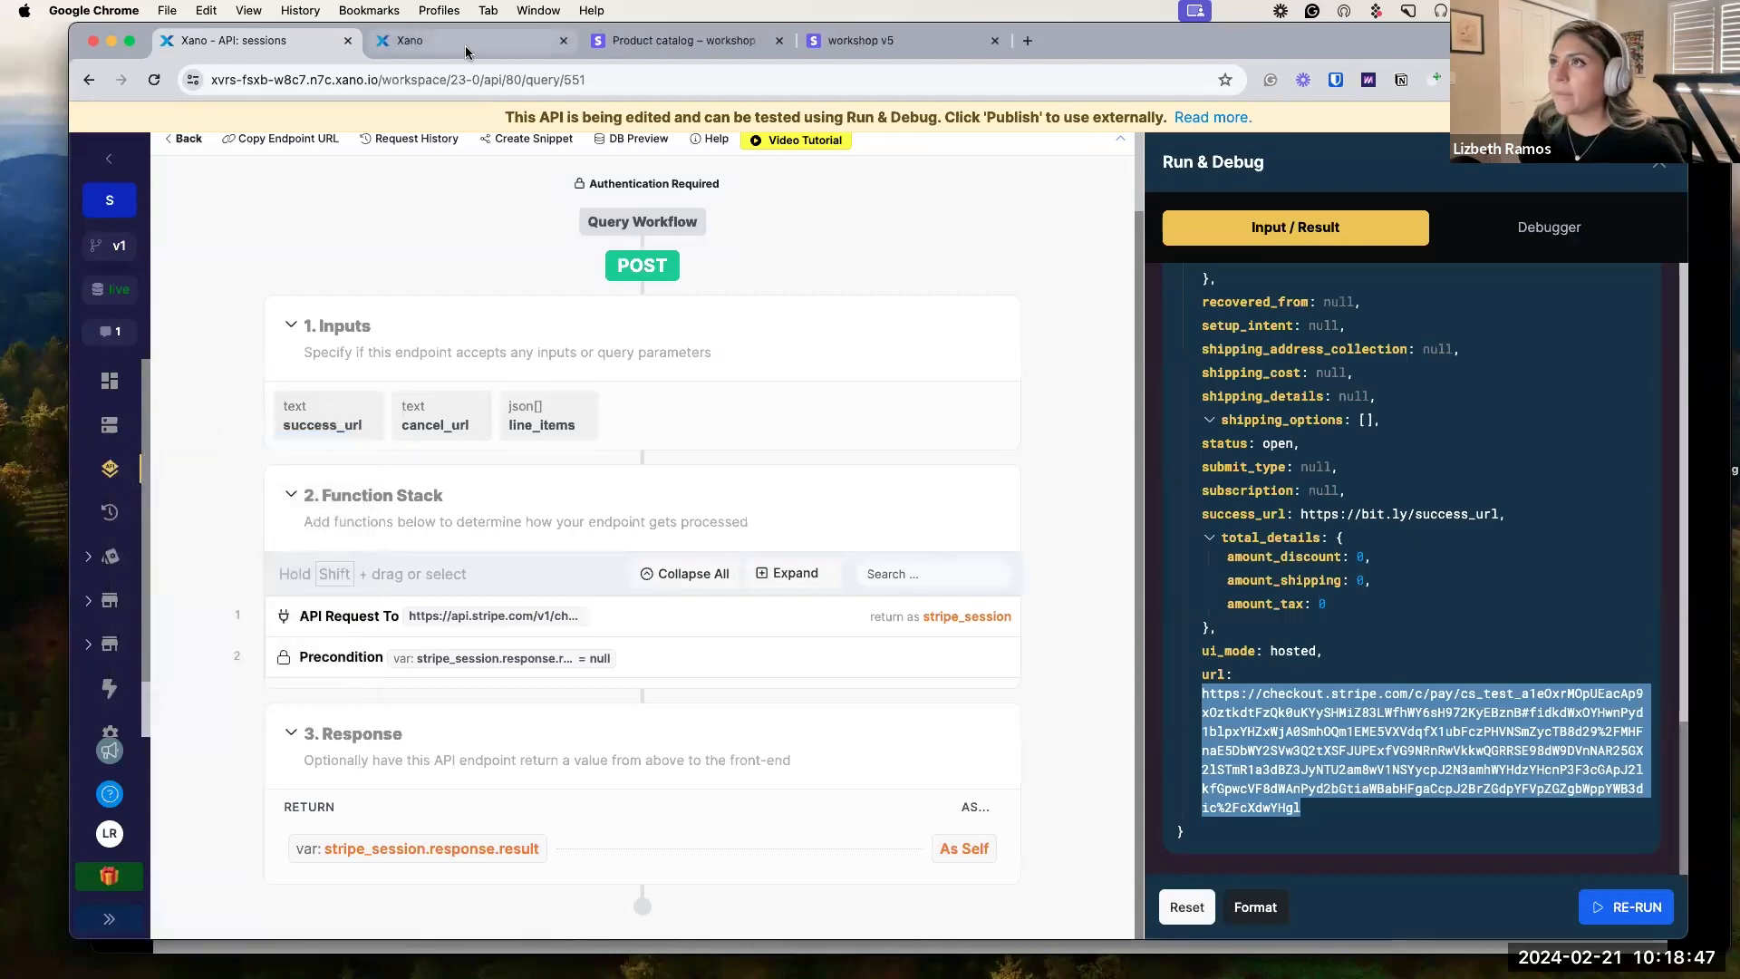
click(466, 49)
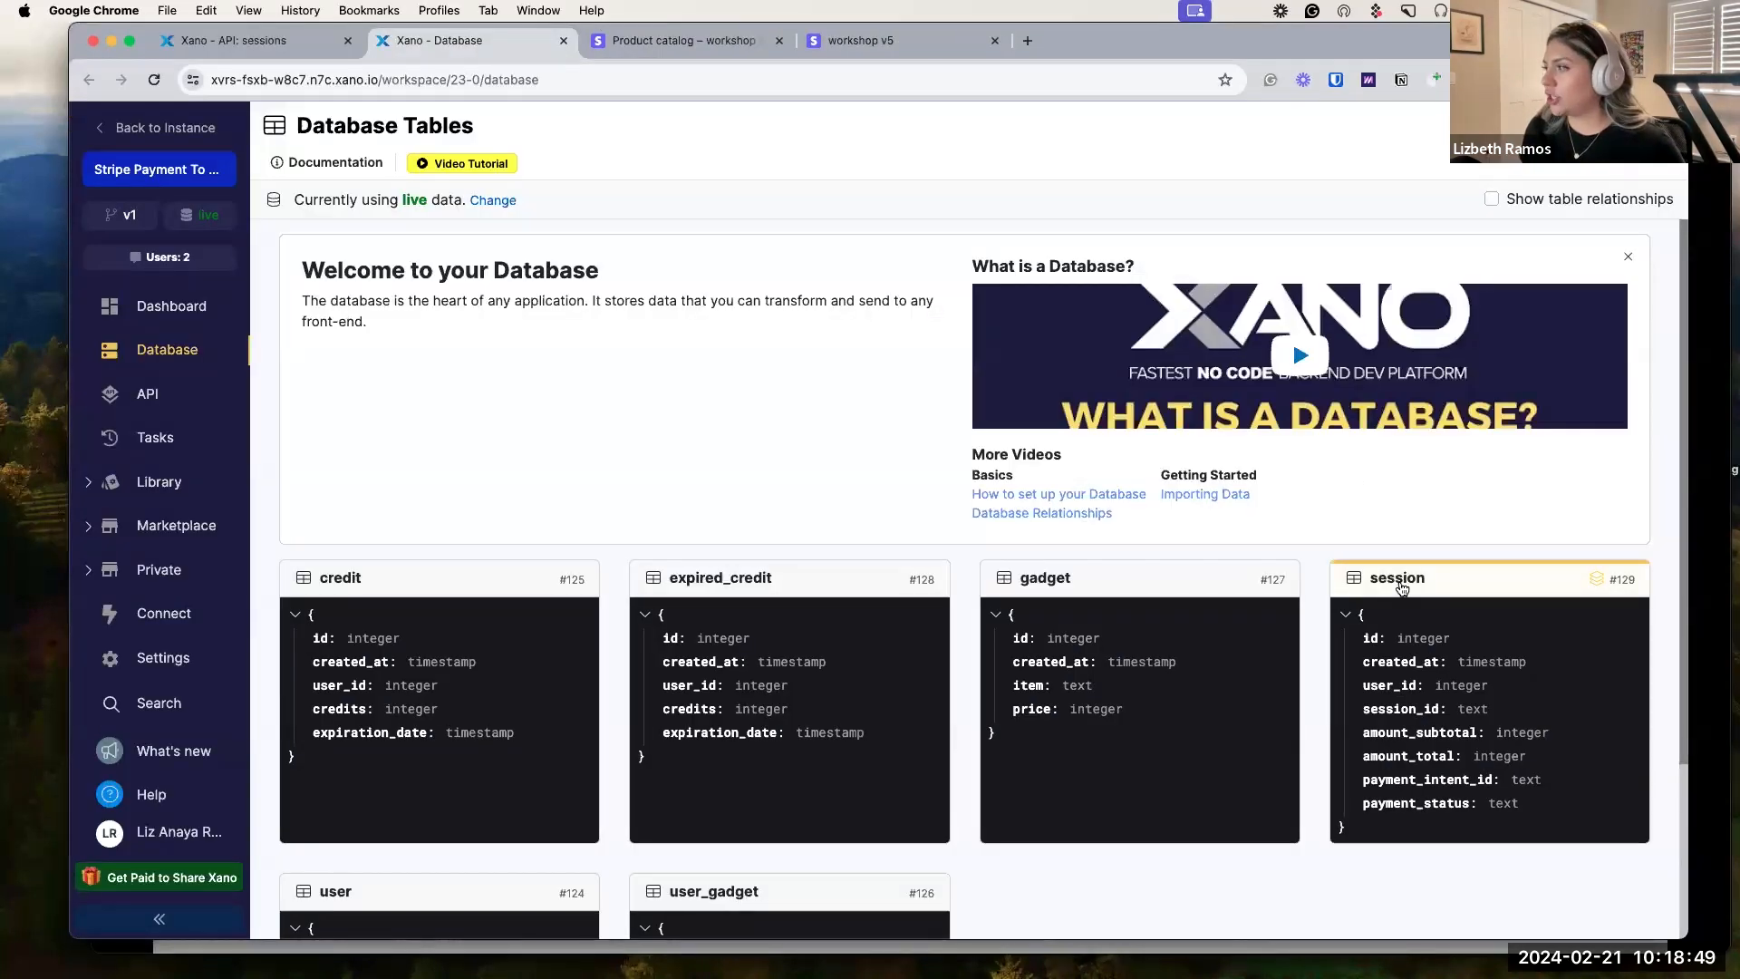
click(1400, 587)
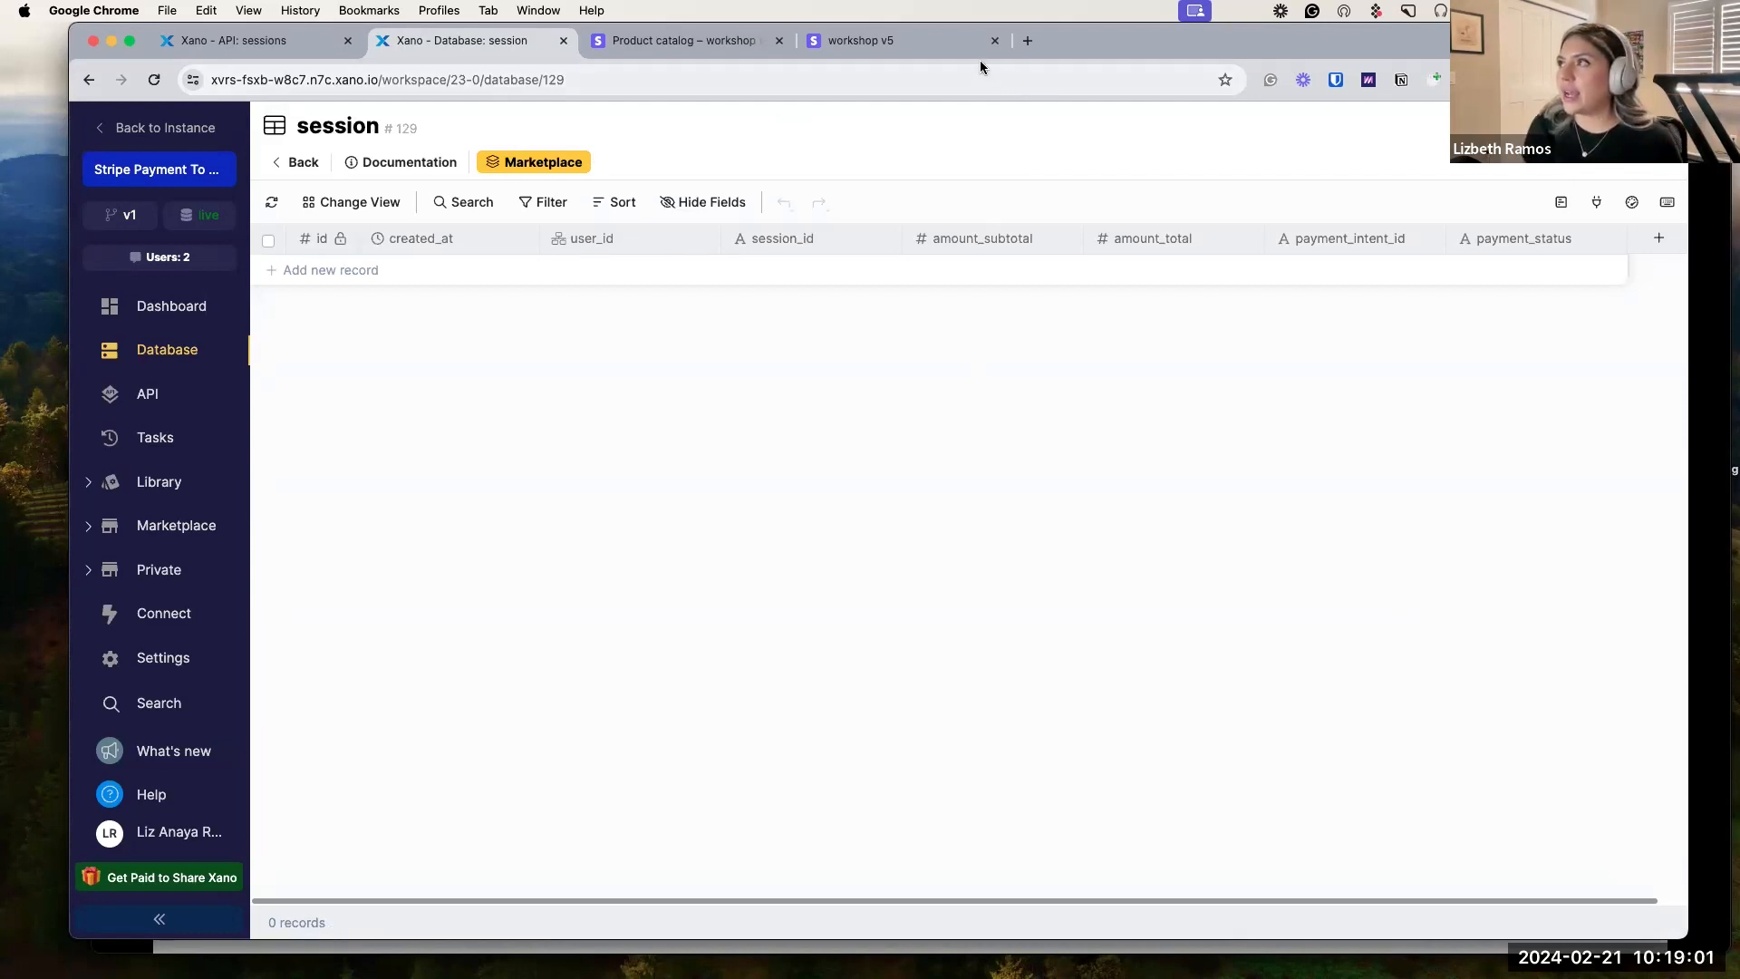
click(261, 44)
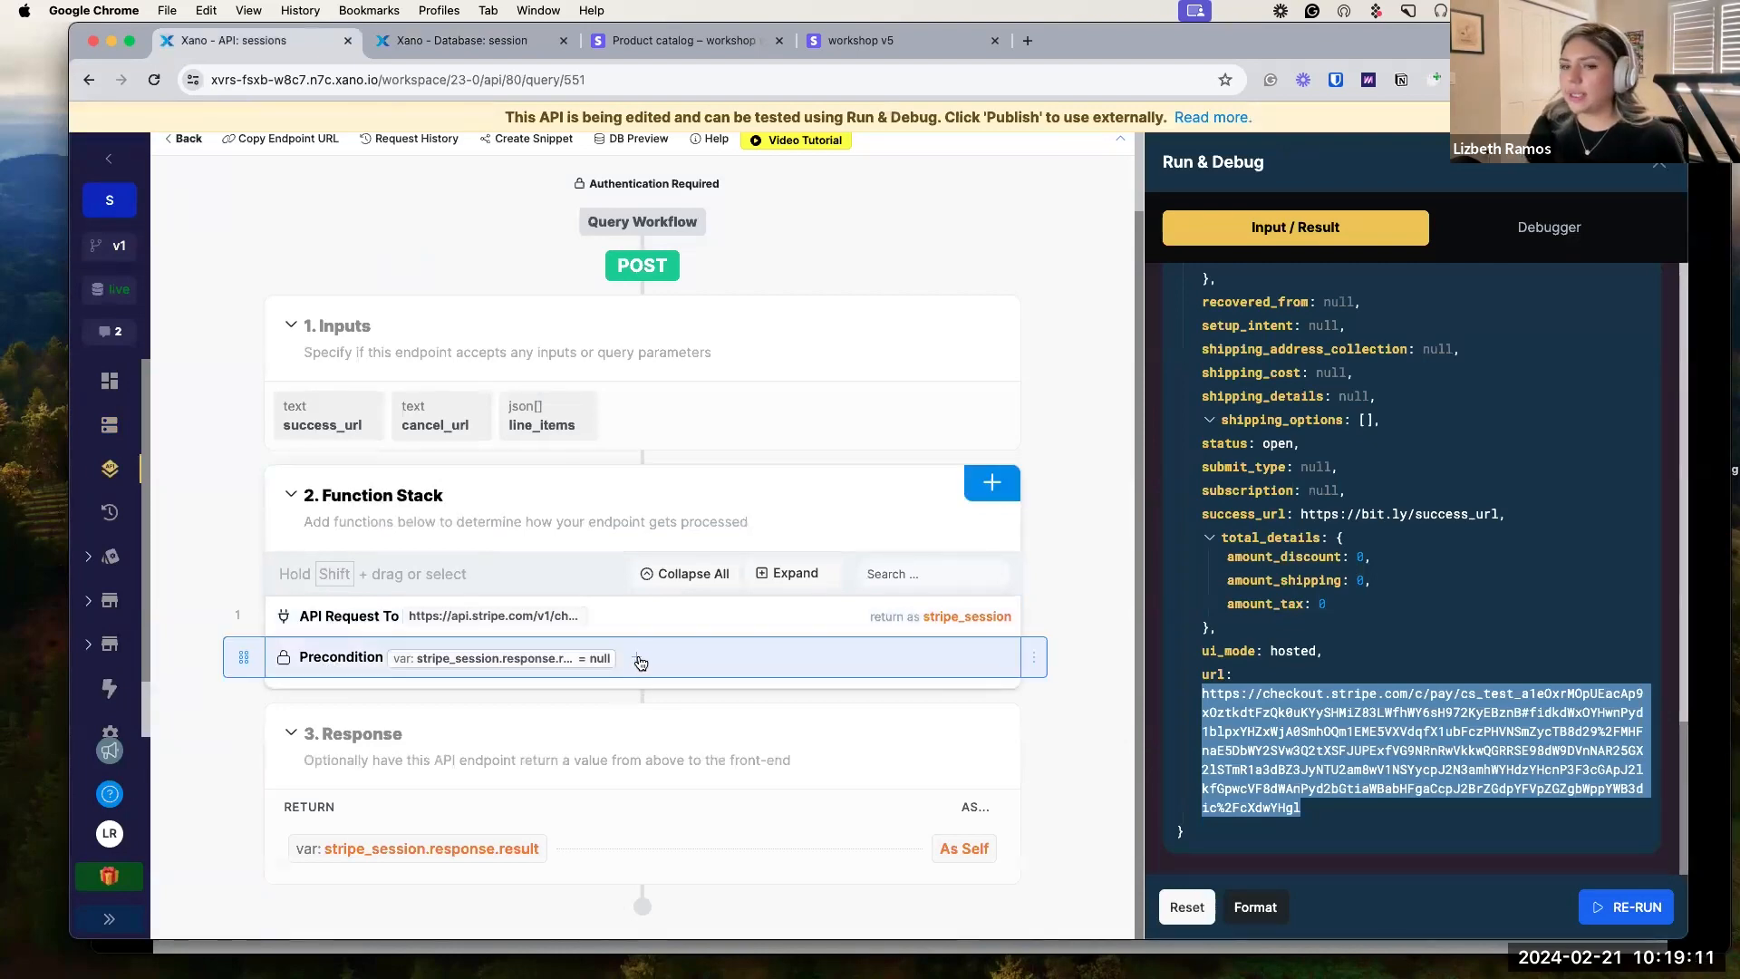
Add an Add Record step targeting the session table.
click(992, 482)
text(add)
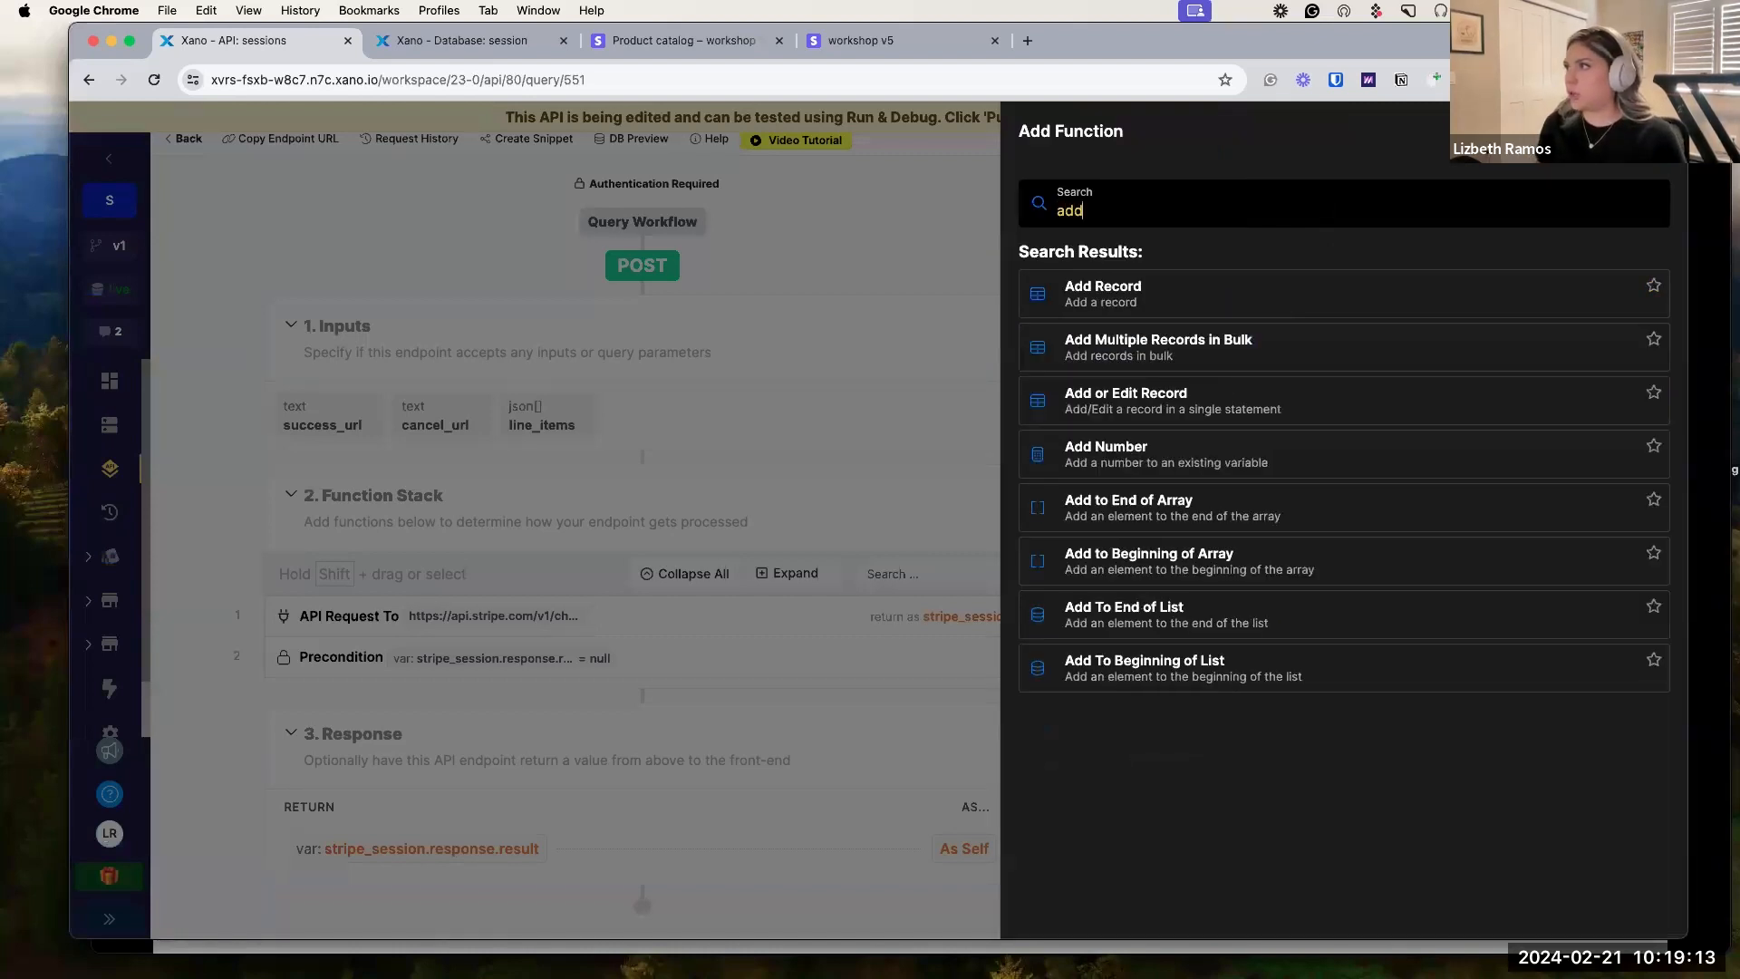
click(1207, 304)
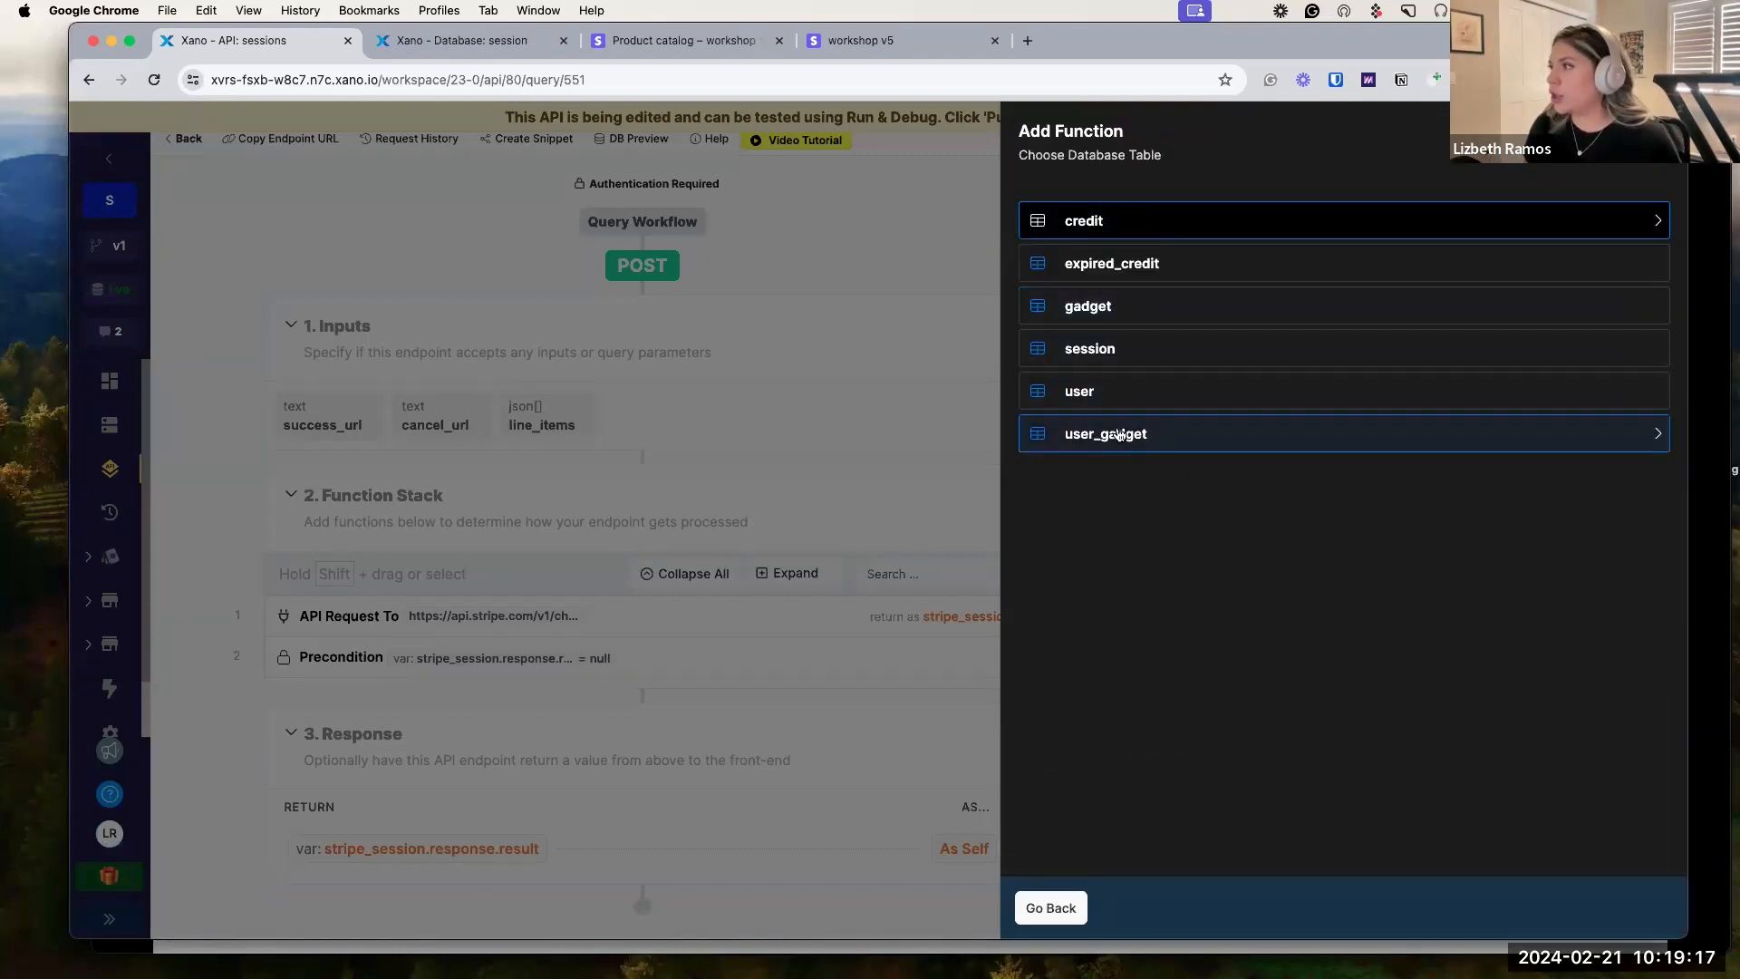
click(1121, 353)
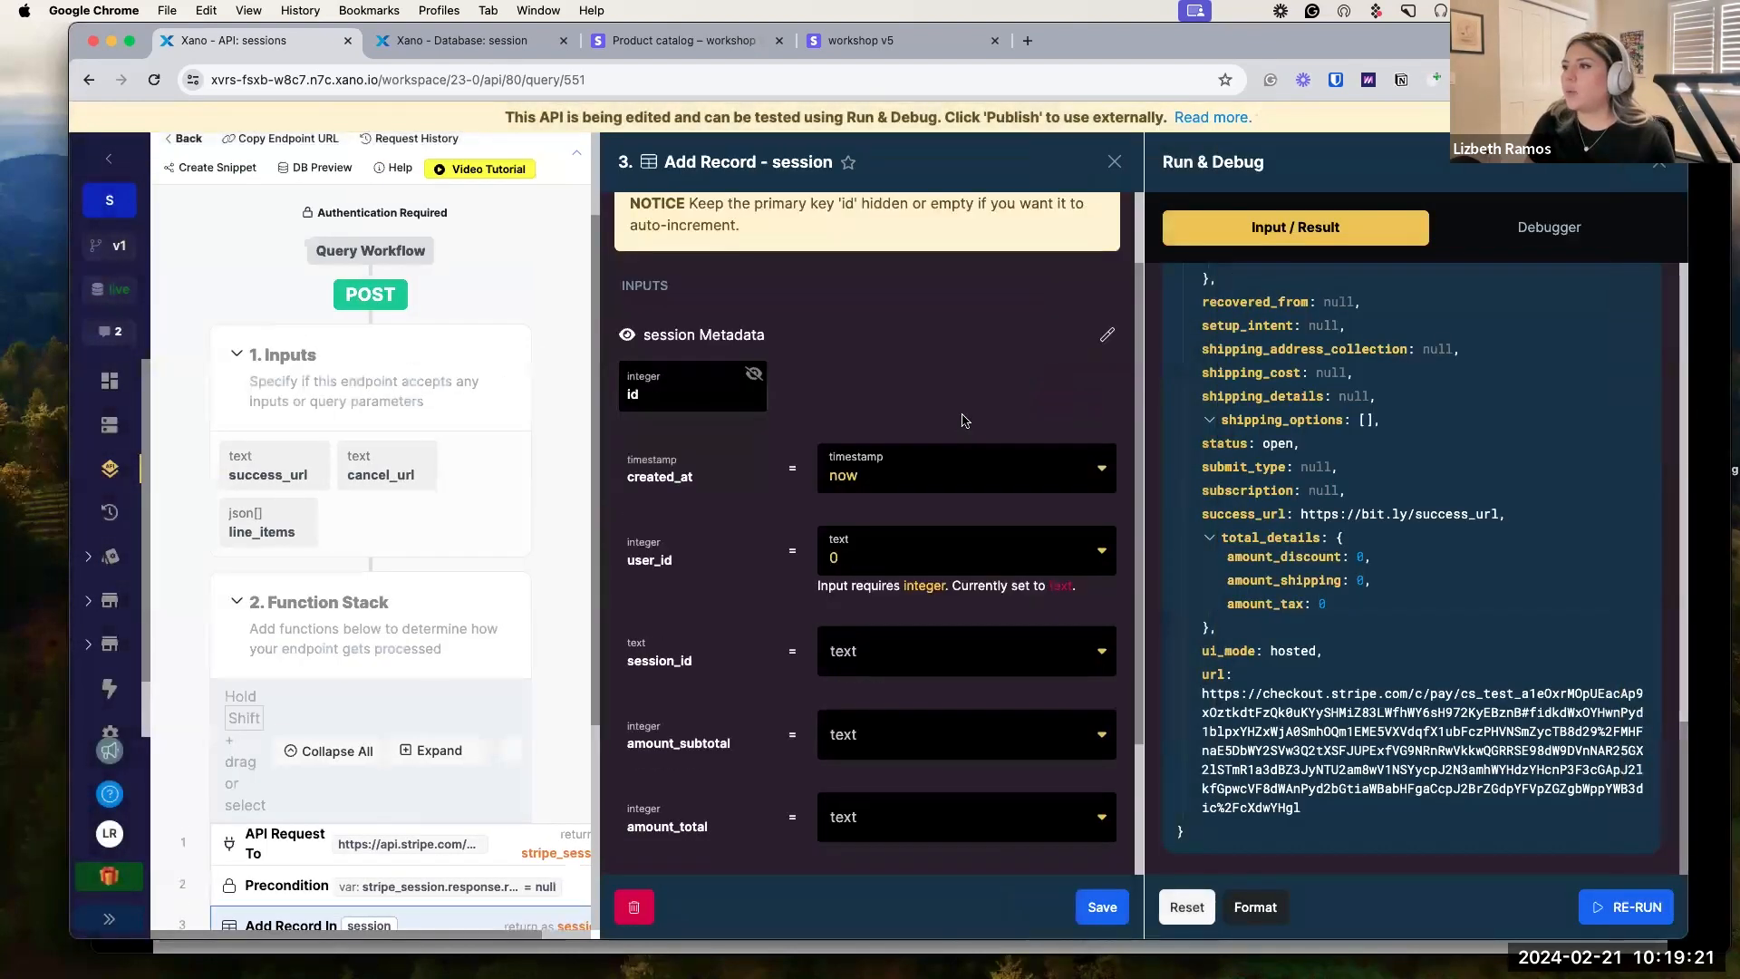
Show only the created_at, user_id and session_id field mappings.
click(626, 265)
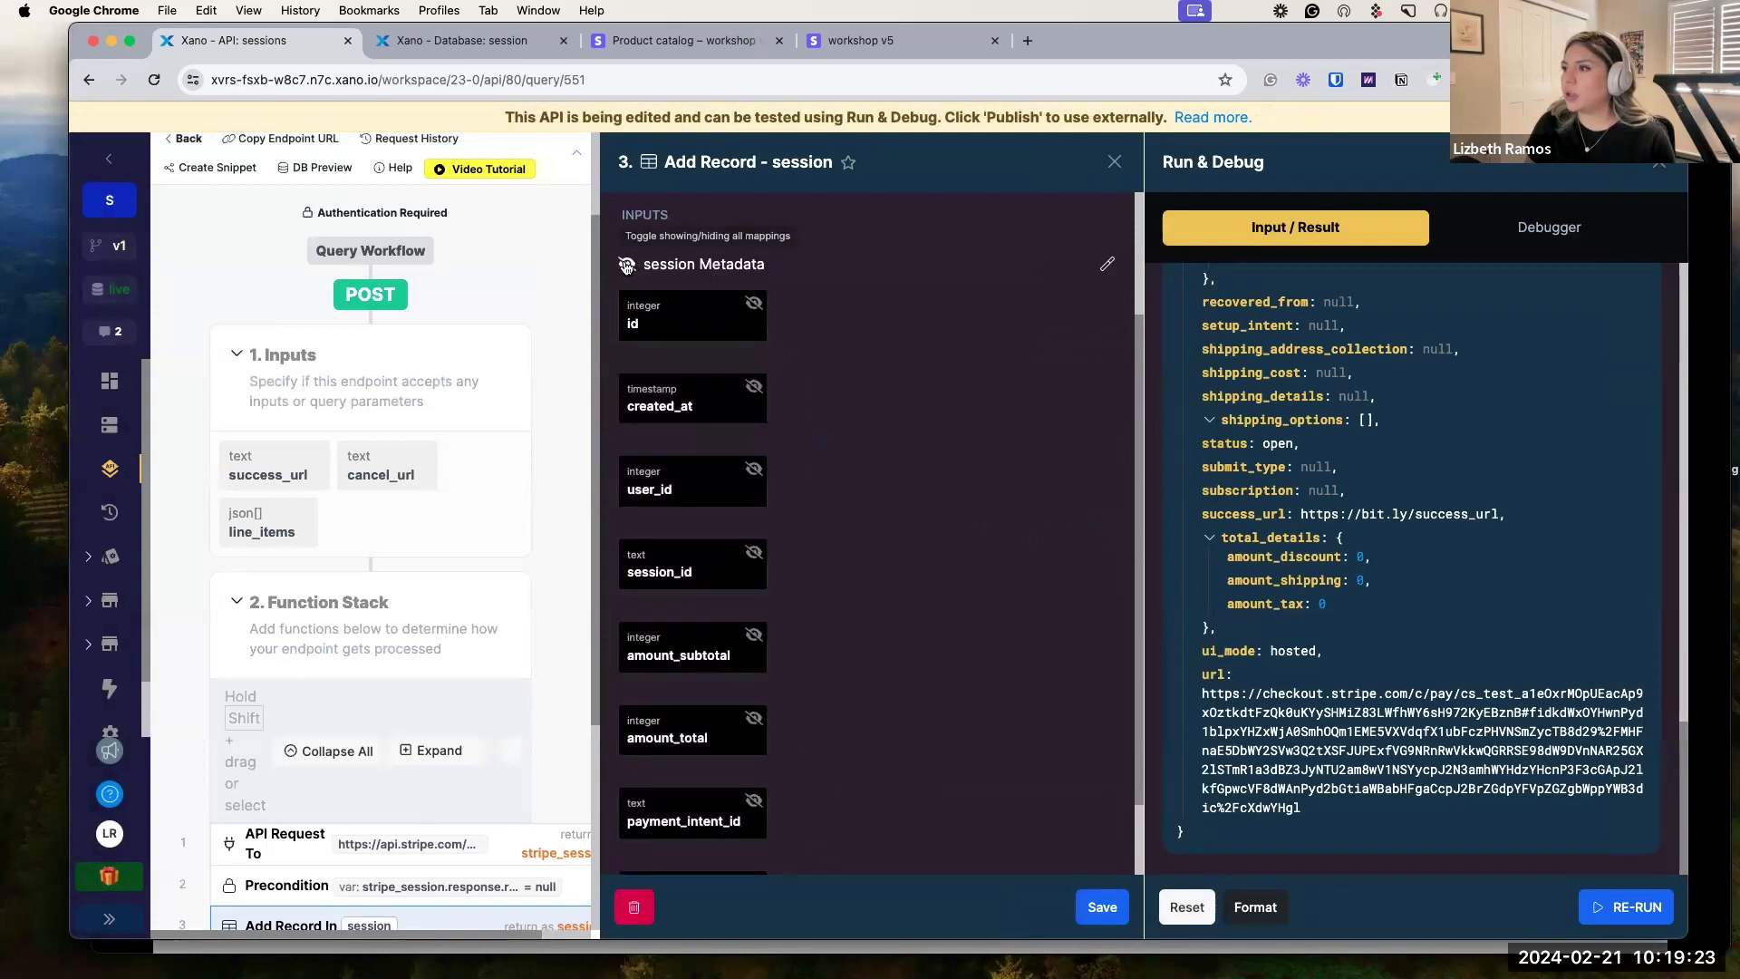
click(755, 390)
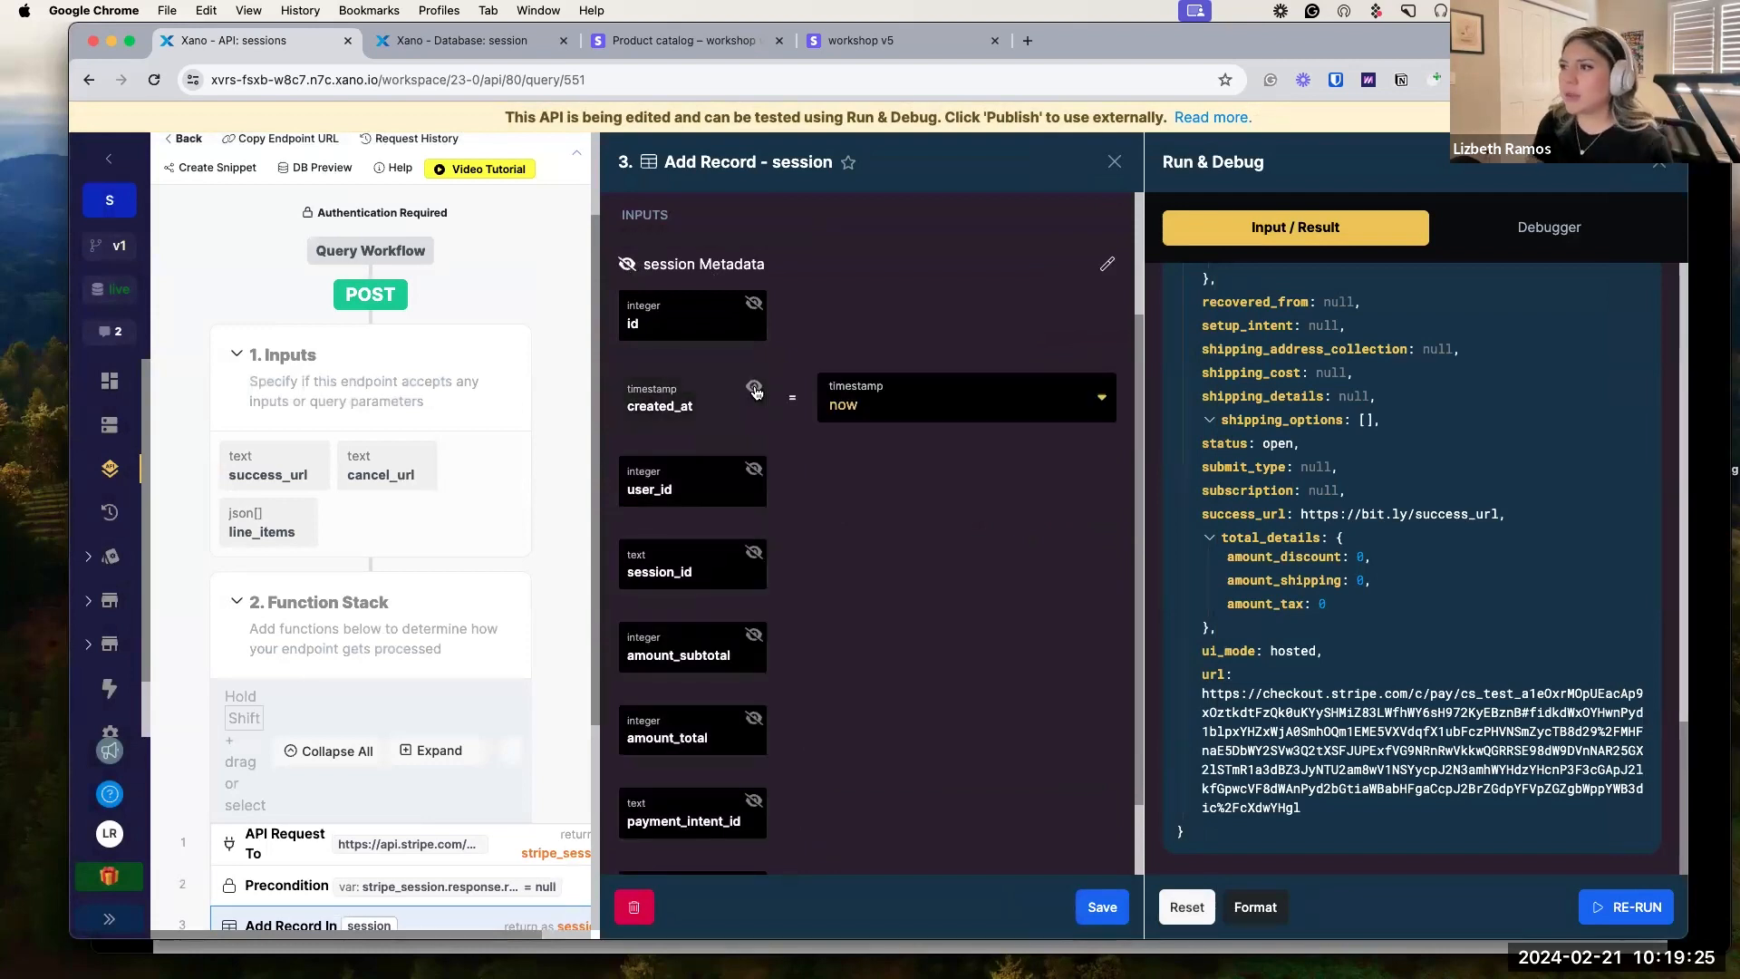
scroll(756, 477, down, 1)
click(755, 469)
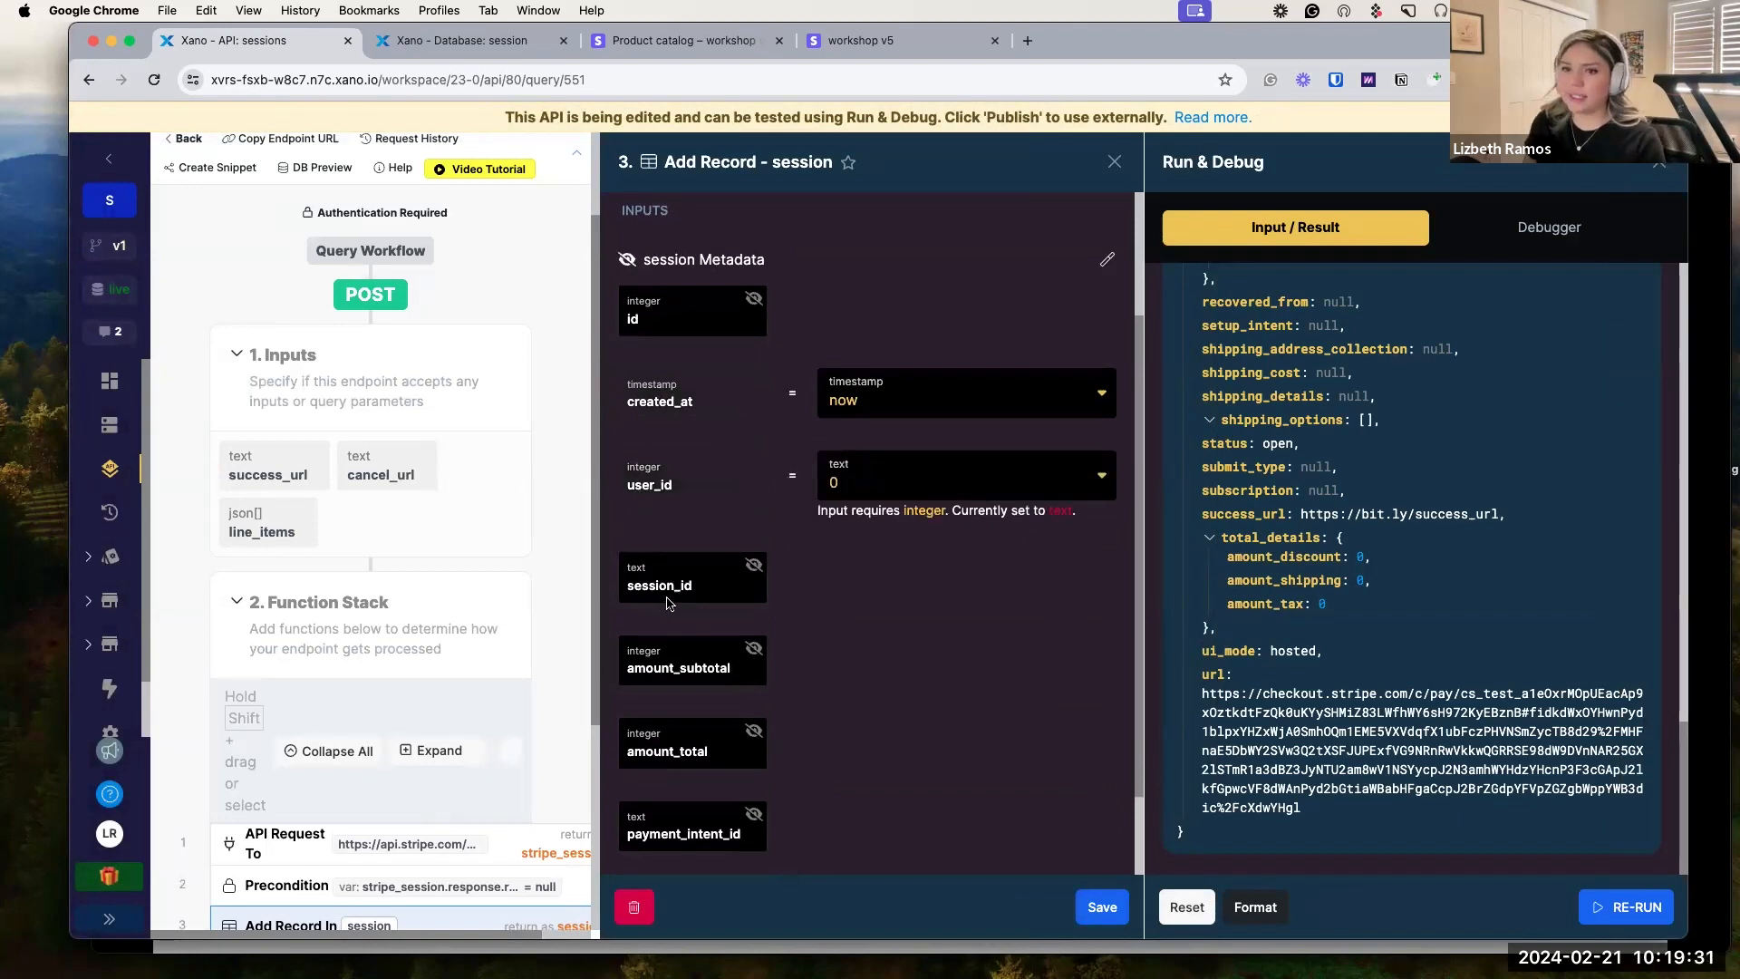
click(754, 566)
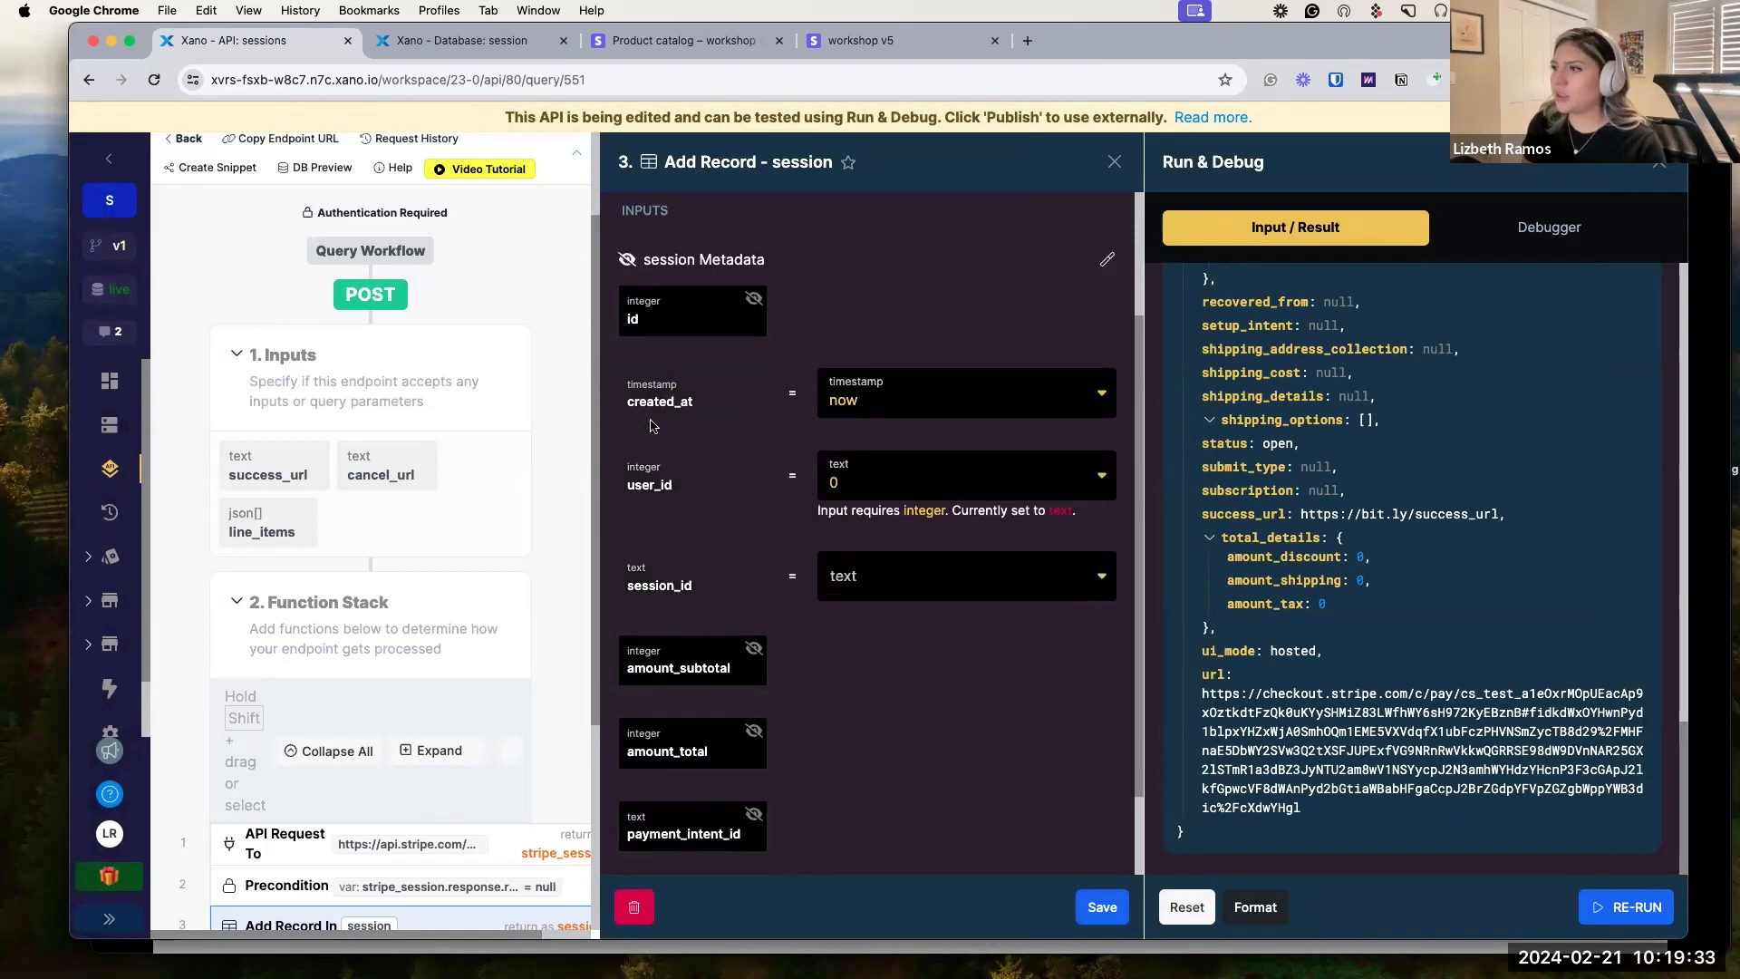
Set user_id to the authenticated user's id (auth.id).
click(999, 472)
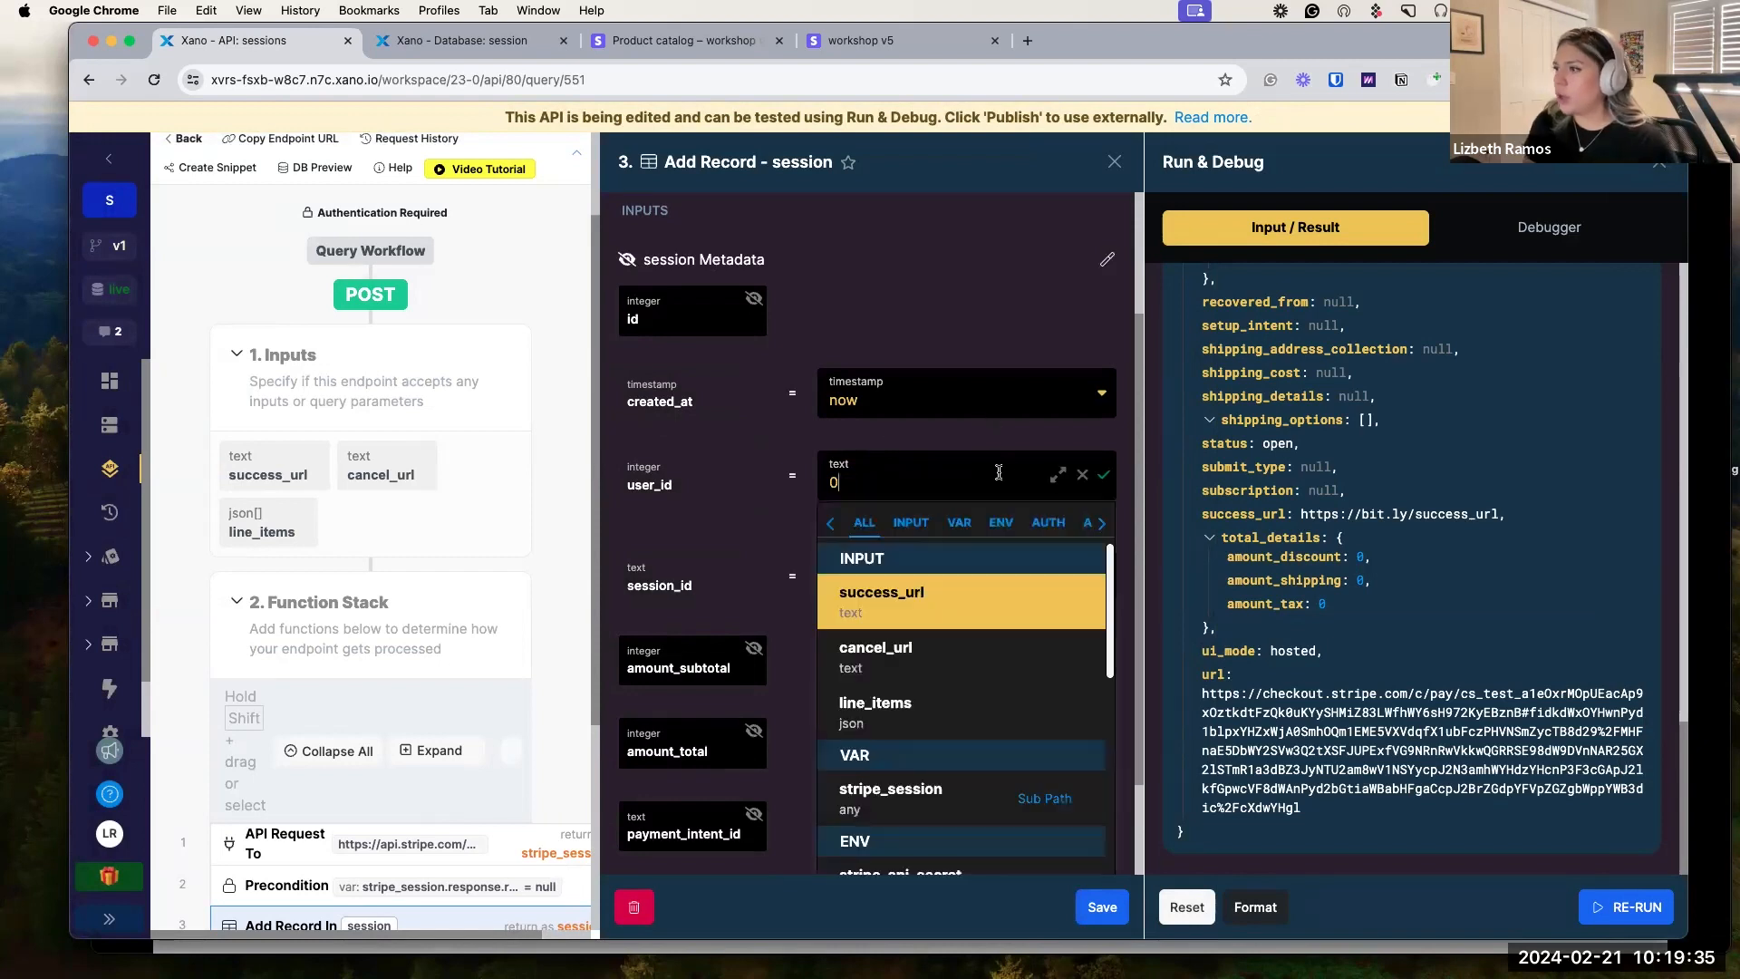
key(BackSpace)
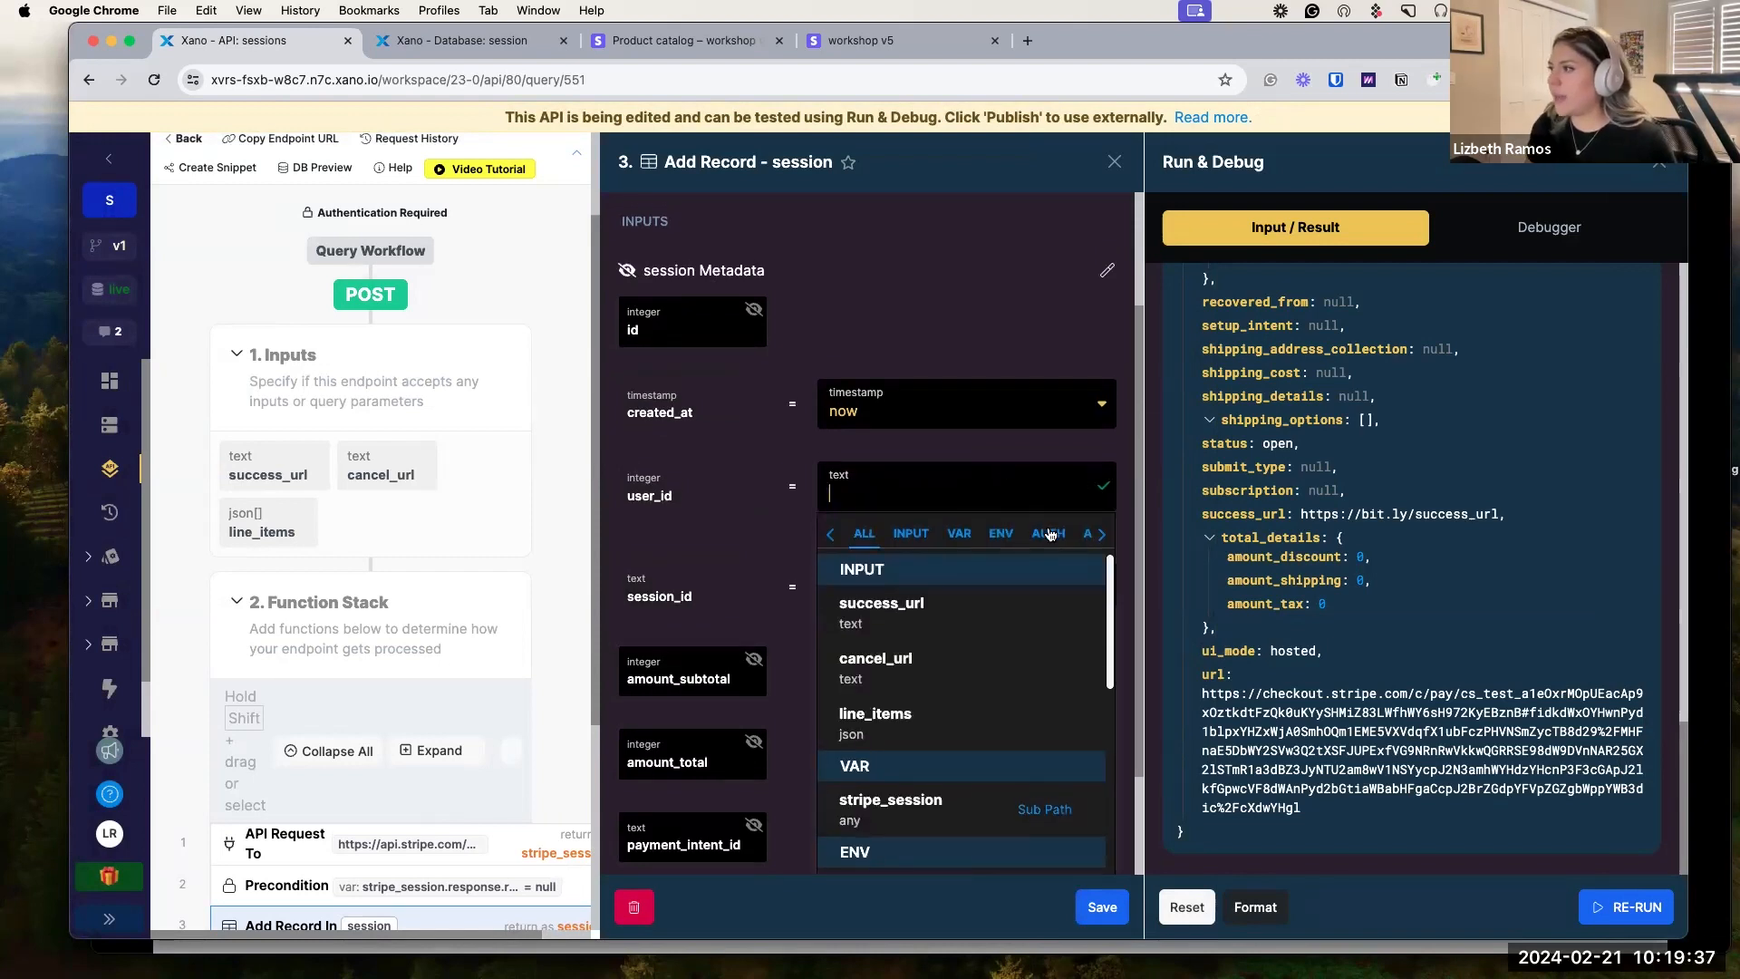
click(1049, 533)
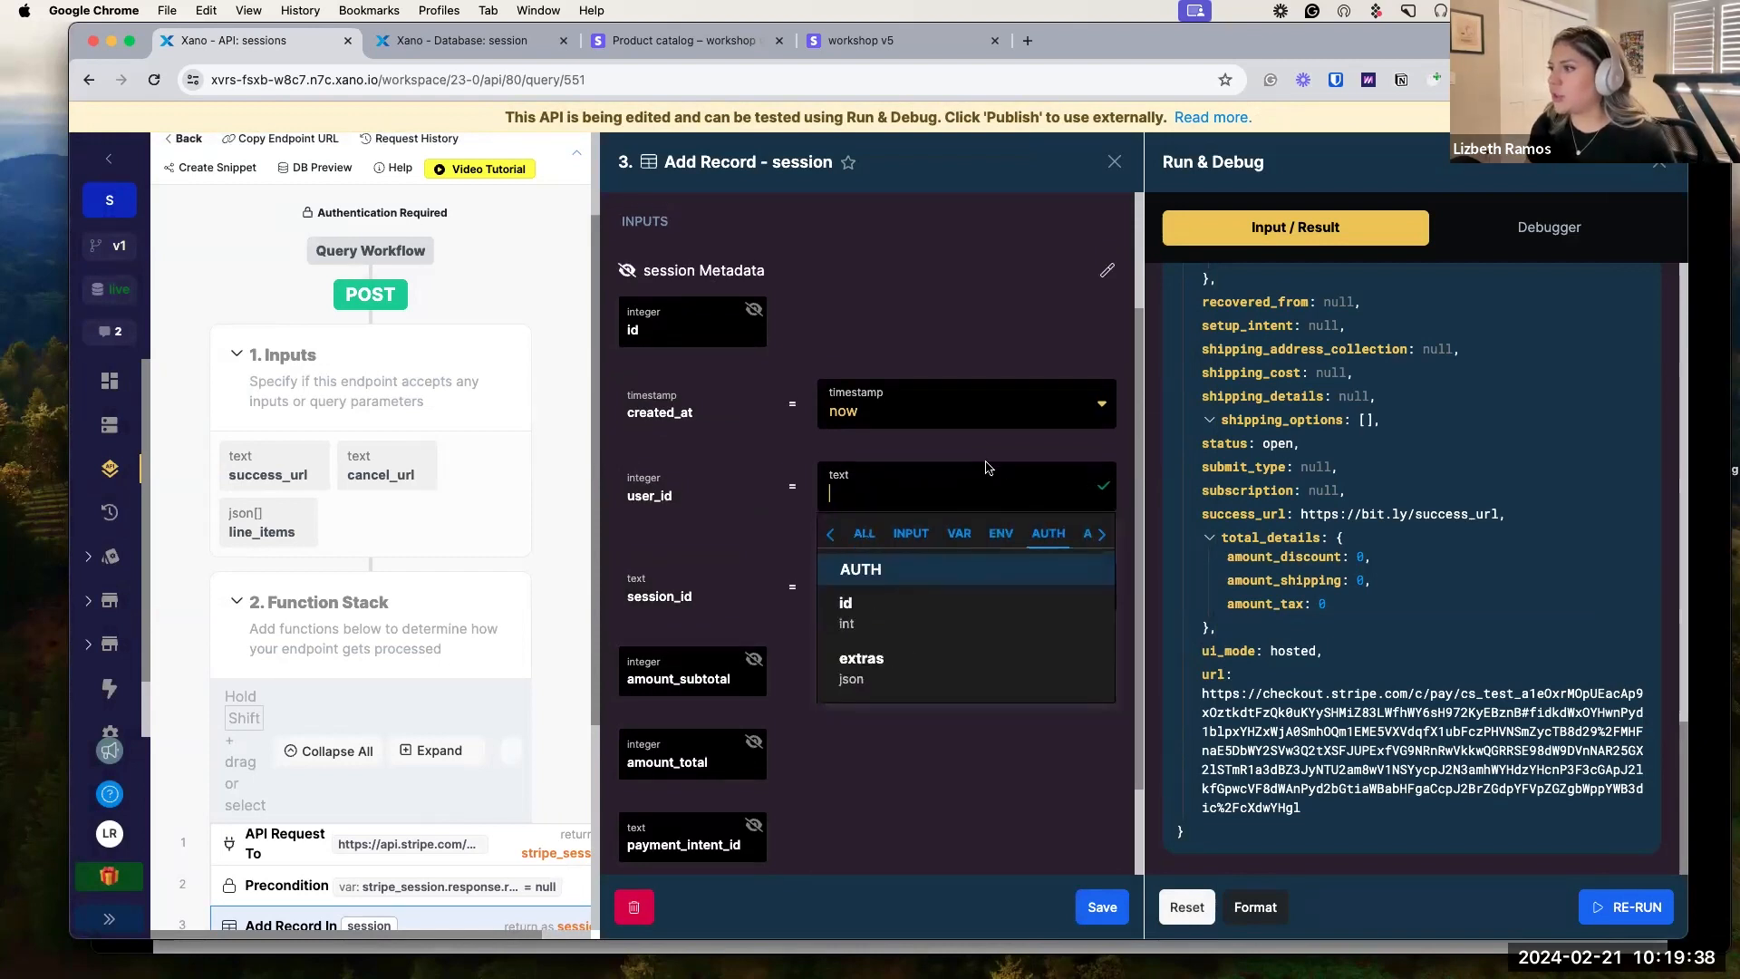
click(904, 602)
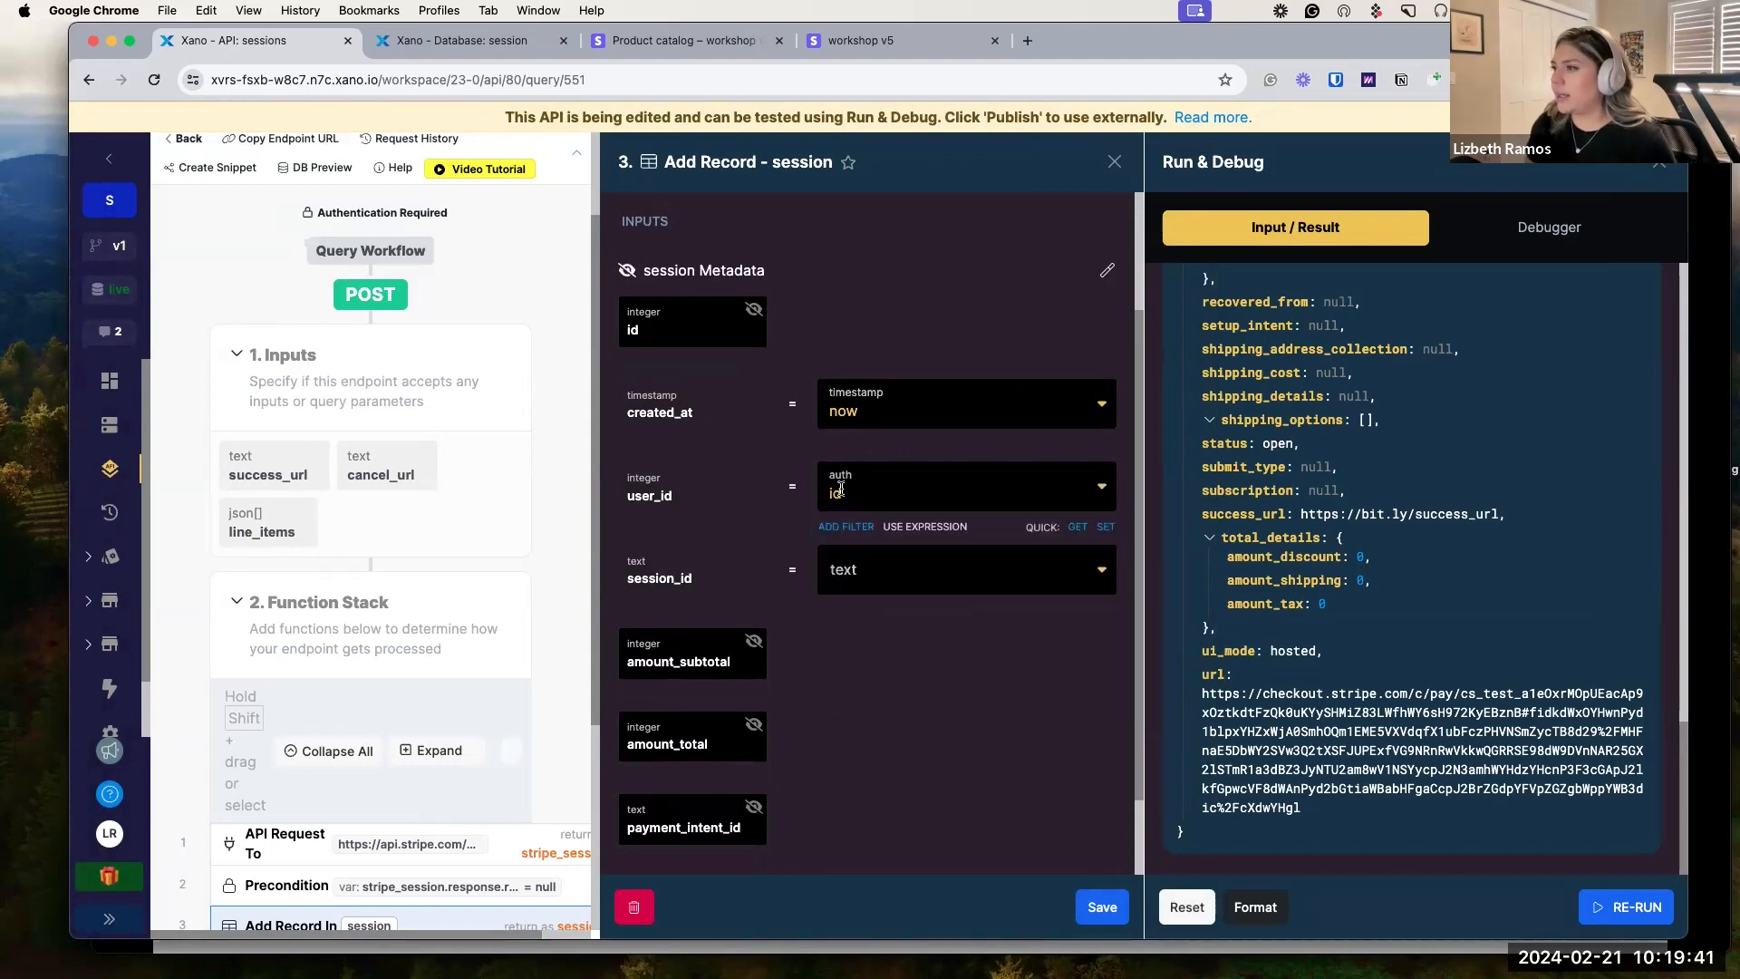
scroll(888, 505, down, 1)
mouse_move(454, 596)
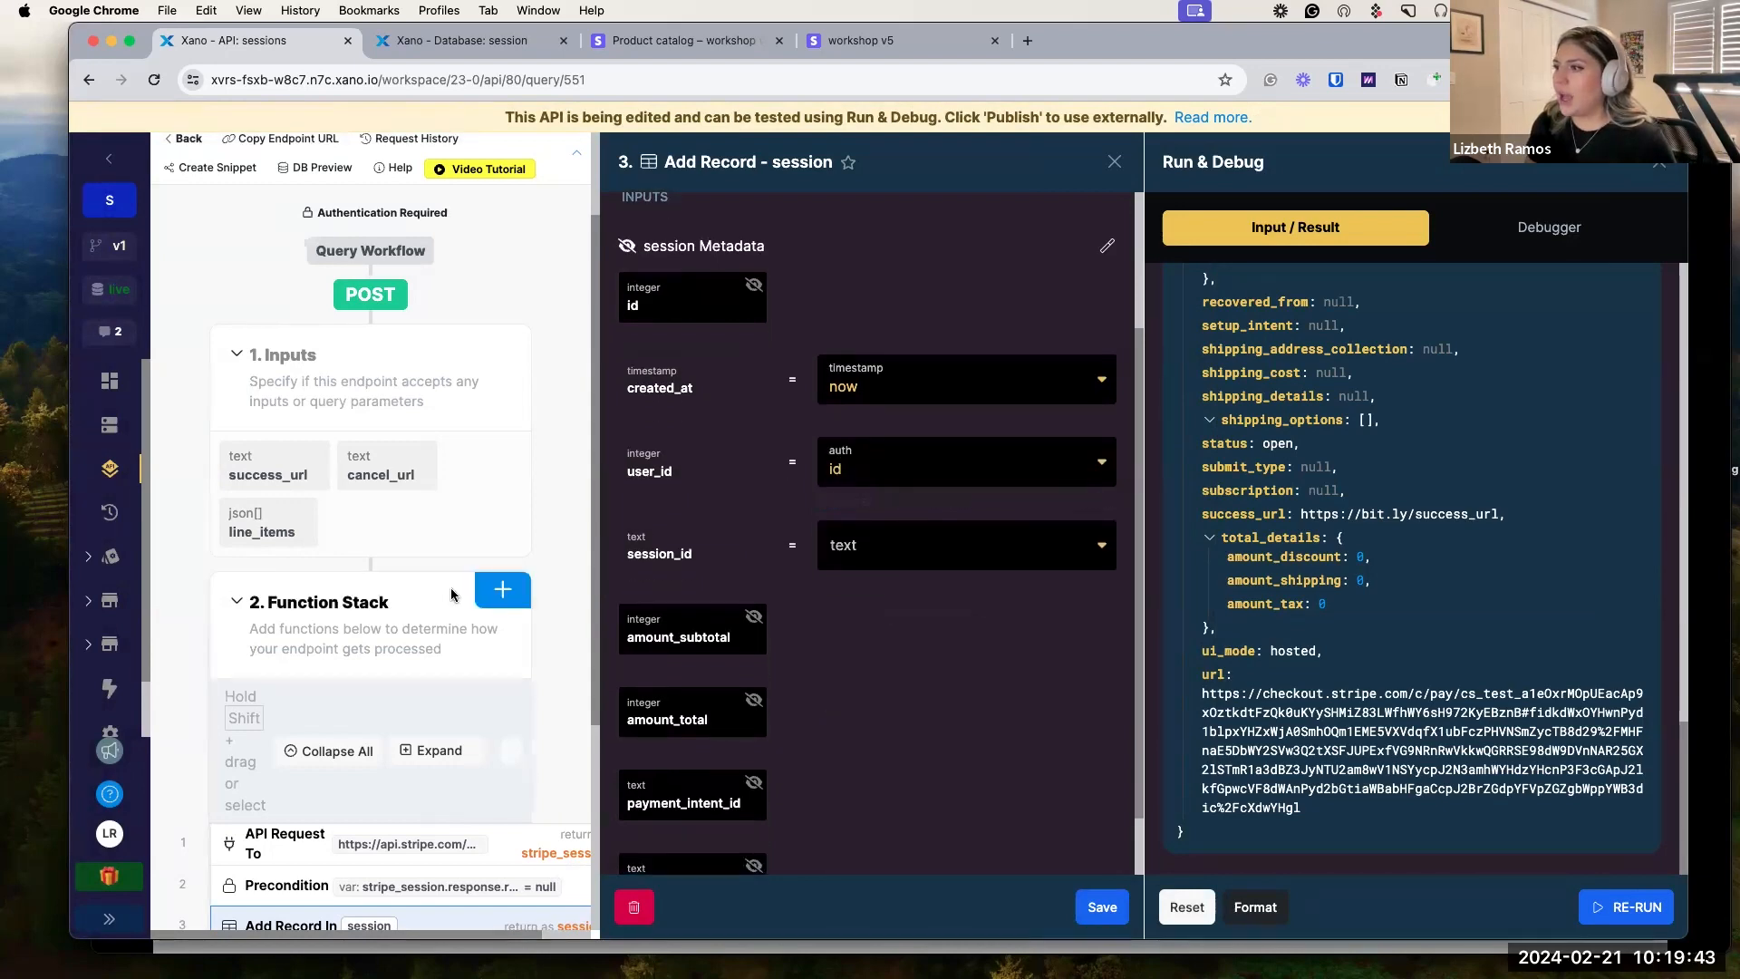
scroll(1294, 542, up, 10)
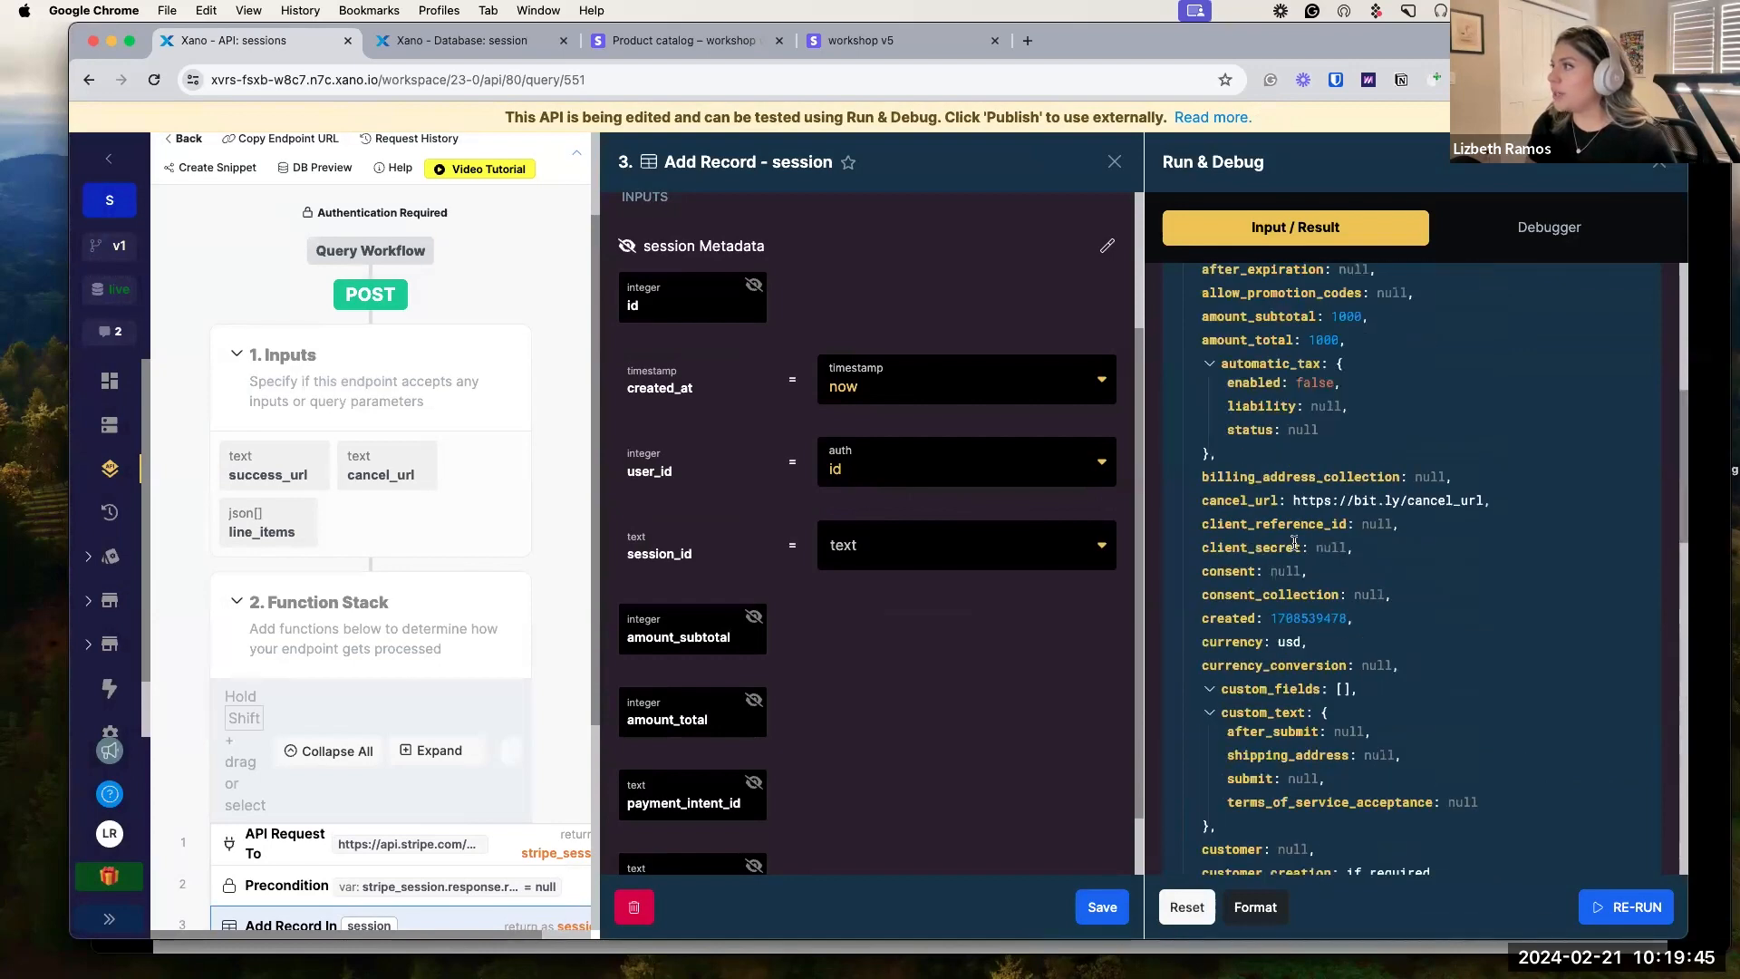
scroll(1295, 542, up, 5)
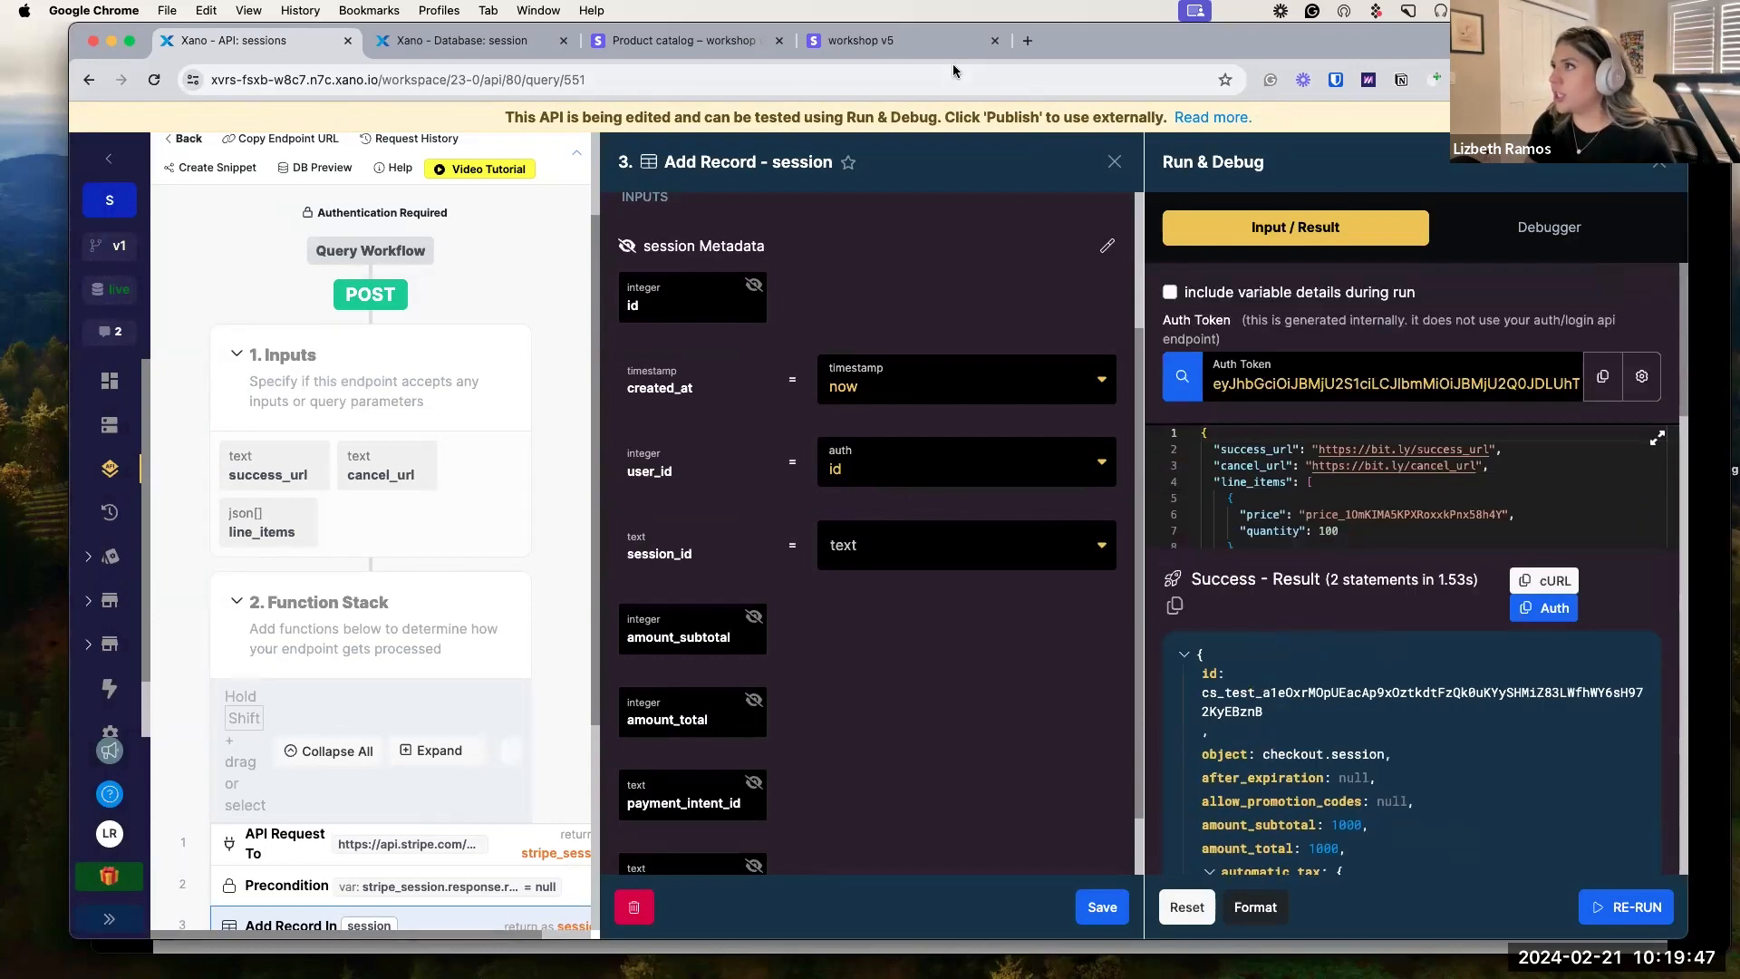
scroll(378, 698, down, 5)
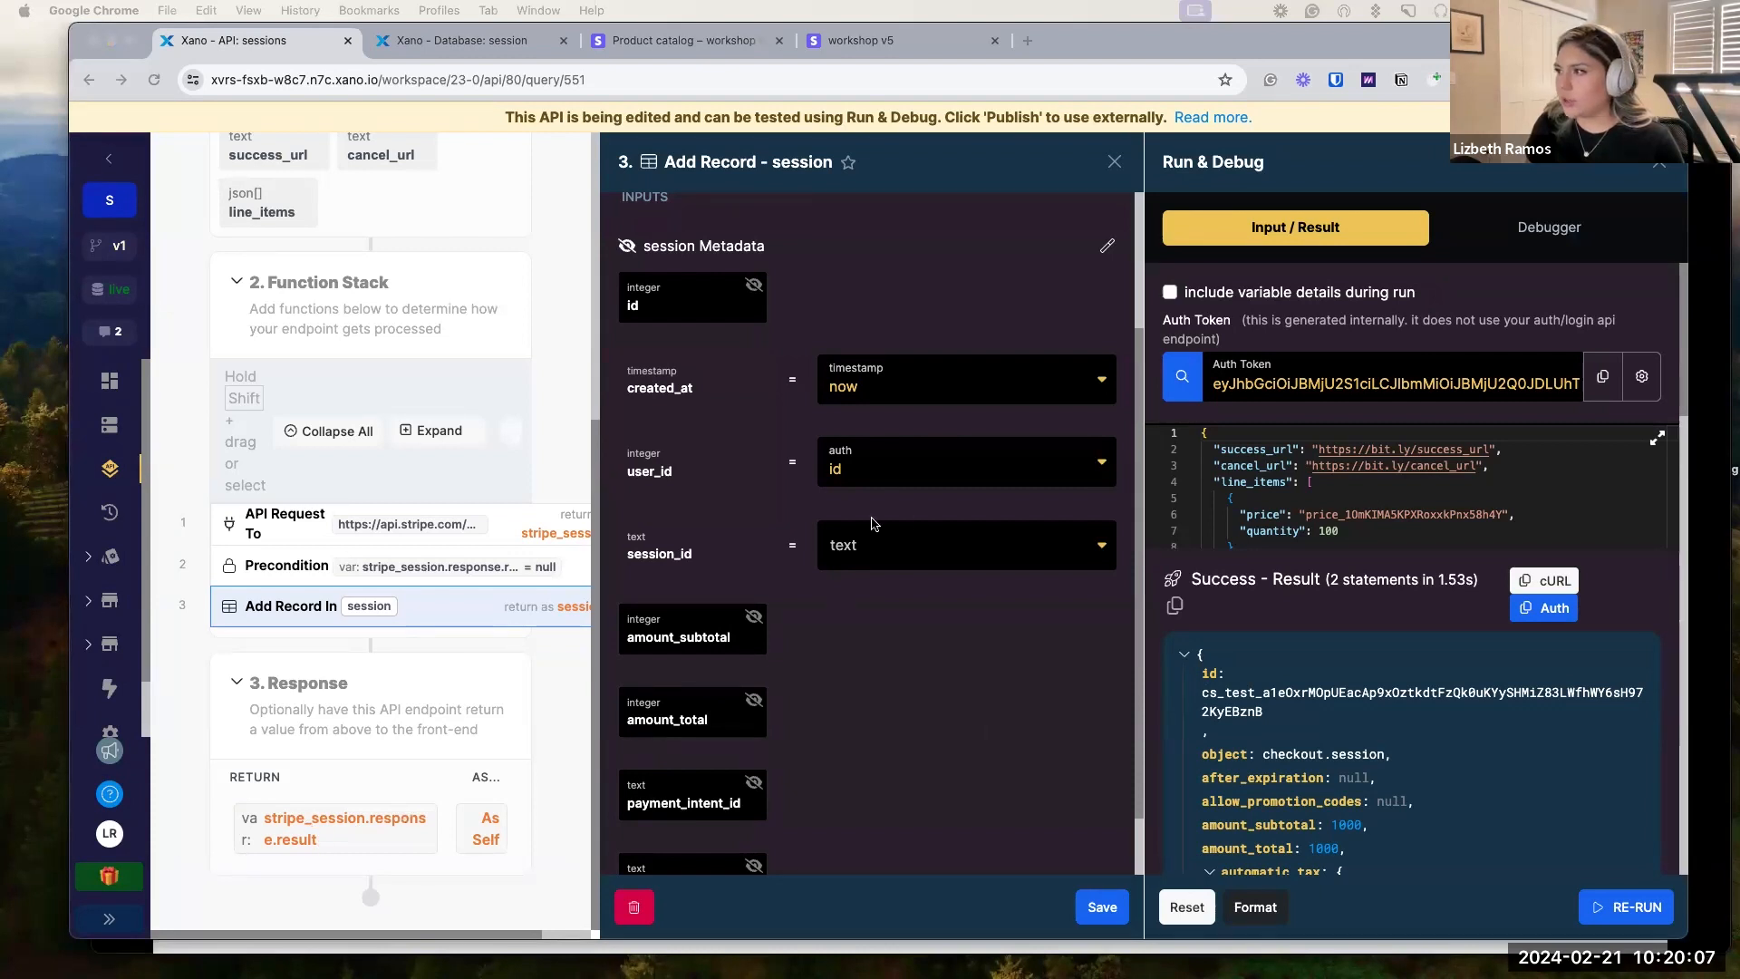
Map session_id to stripe_session.response.result.id and save the Add Record step.
click(882, 547)
text(session_id - stripe_session.response)
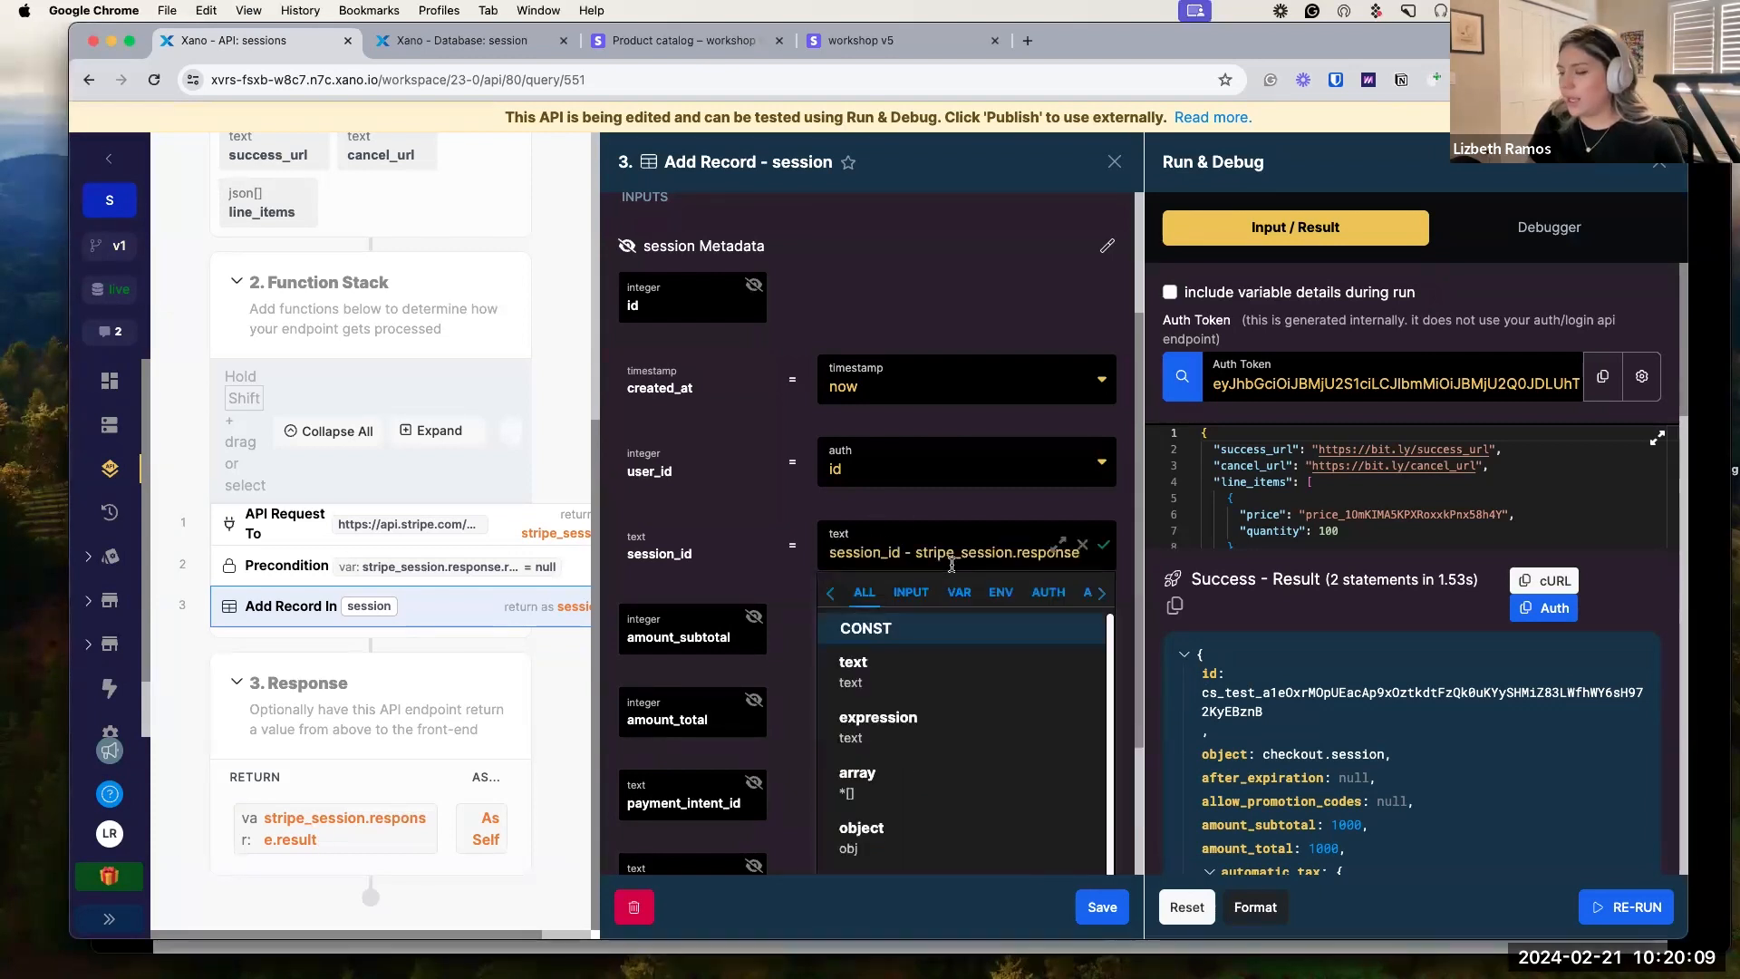
text(.re)
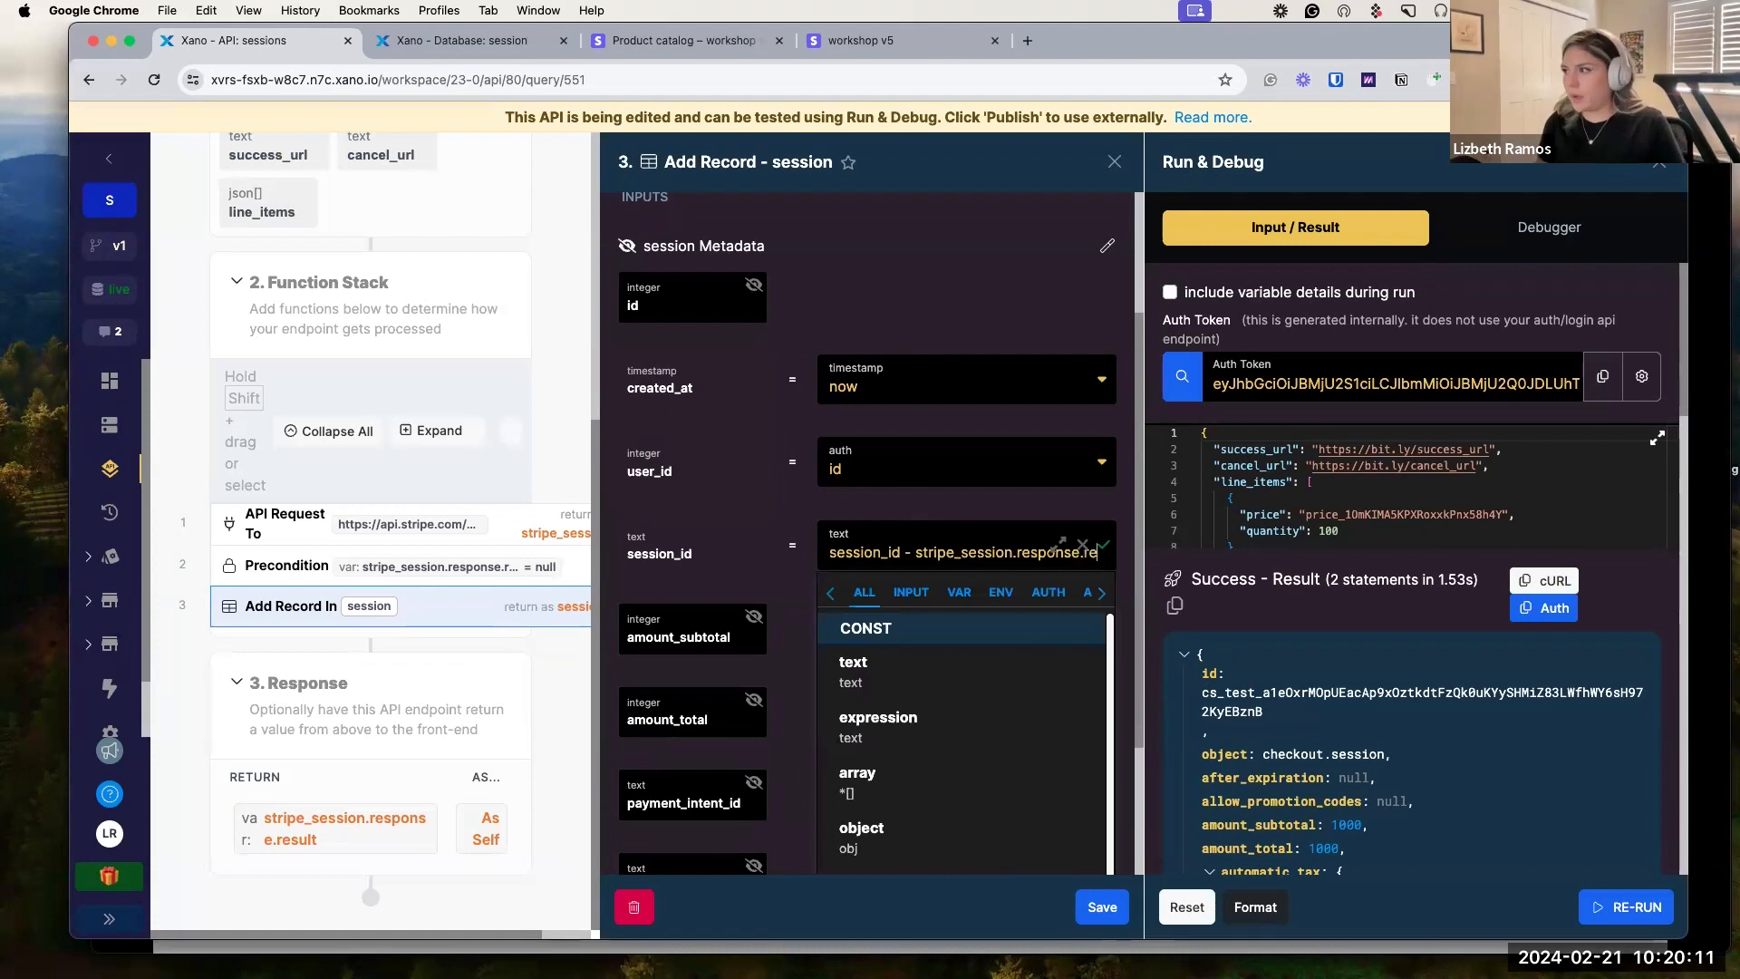
text(sult)
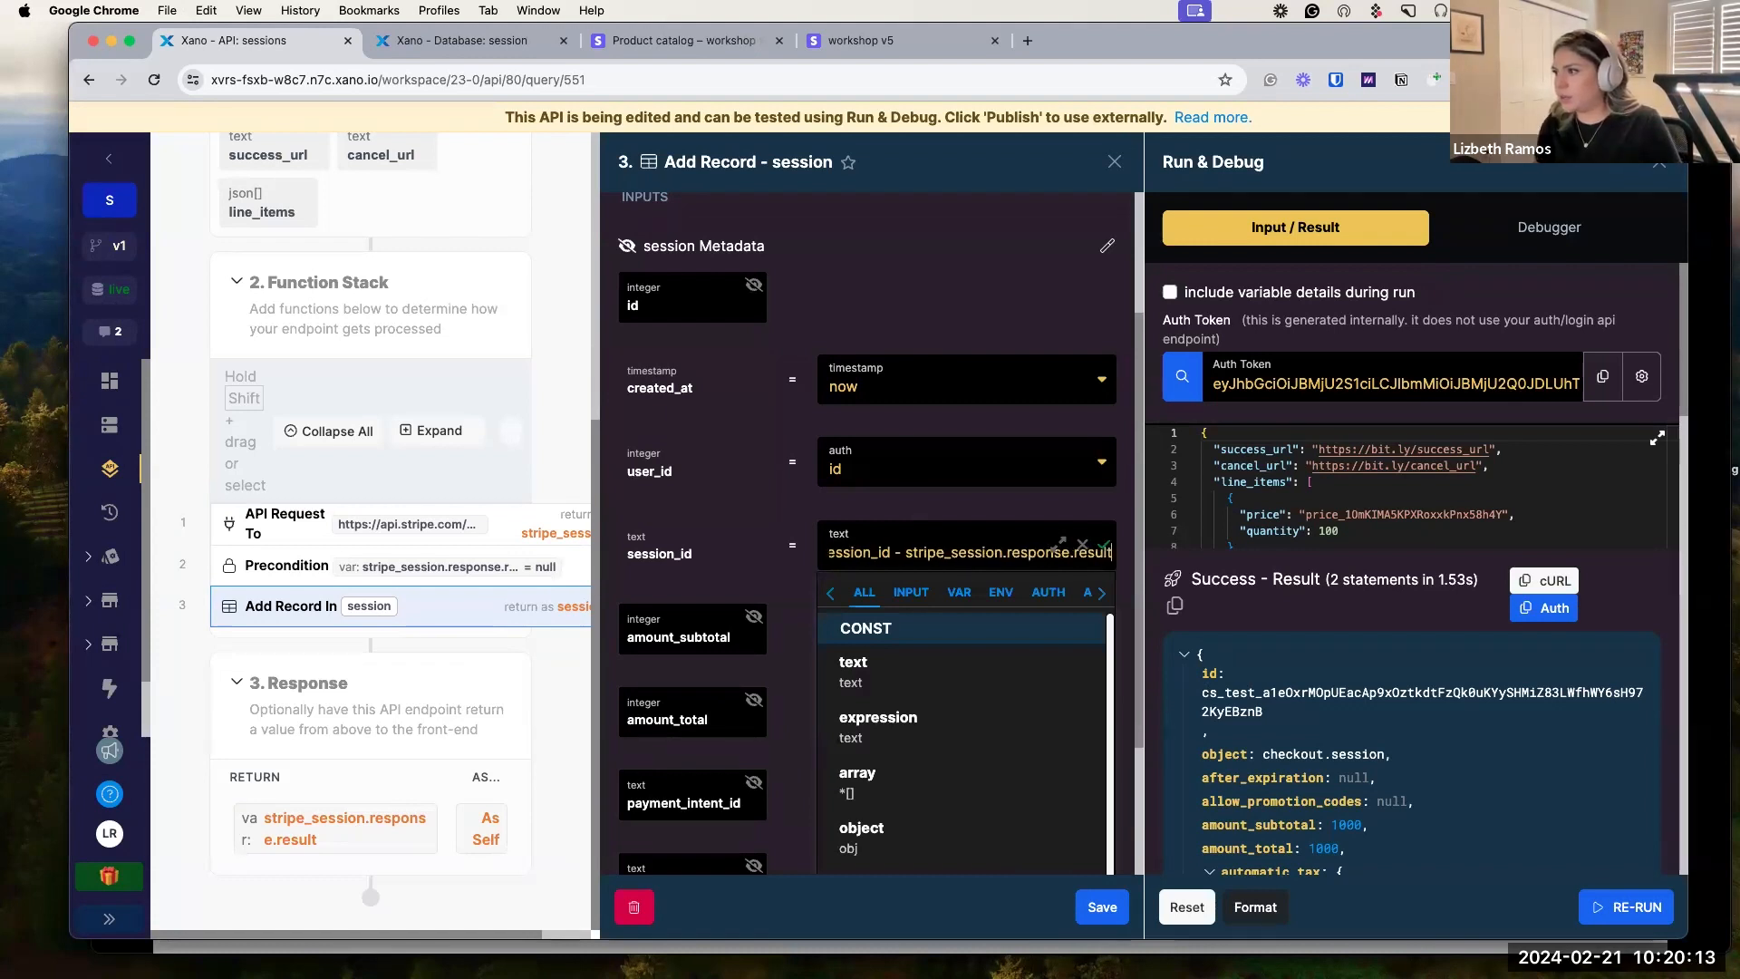
triple_click(932, 553)
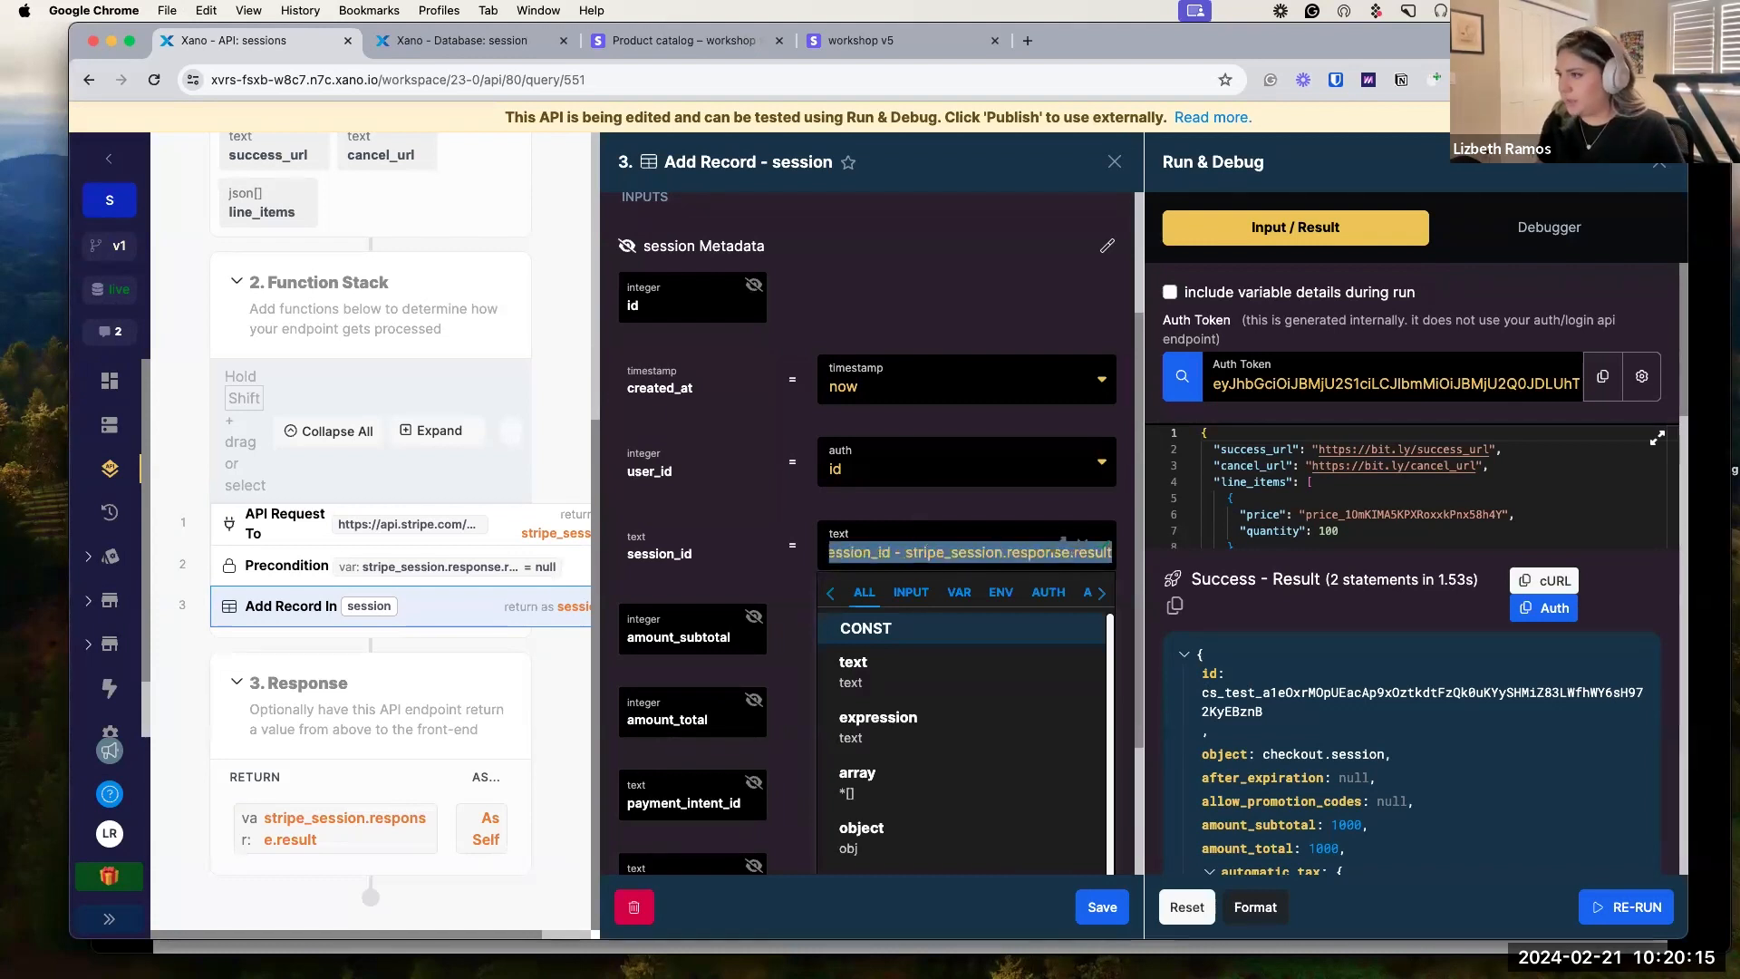
key(BackSpace)
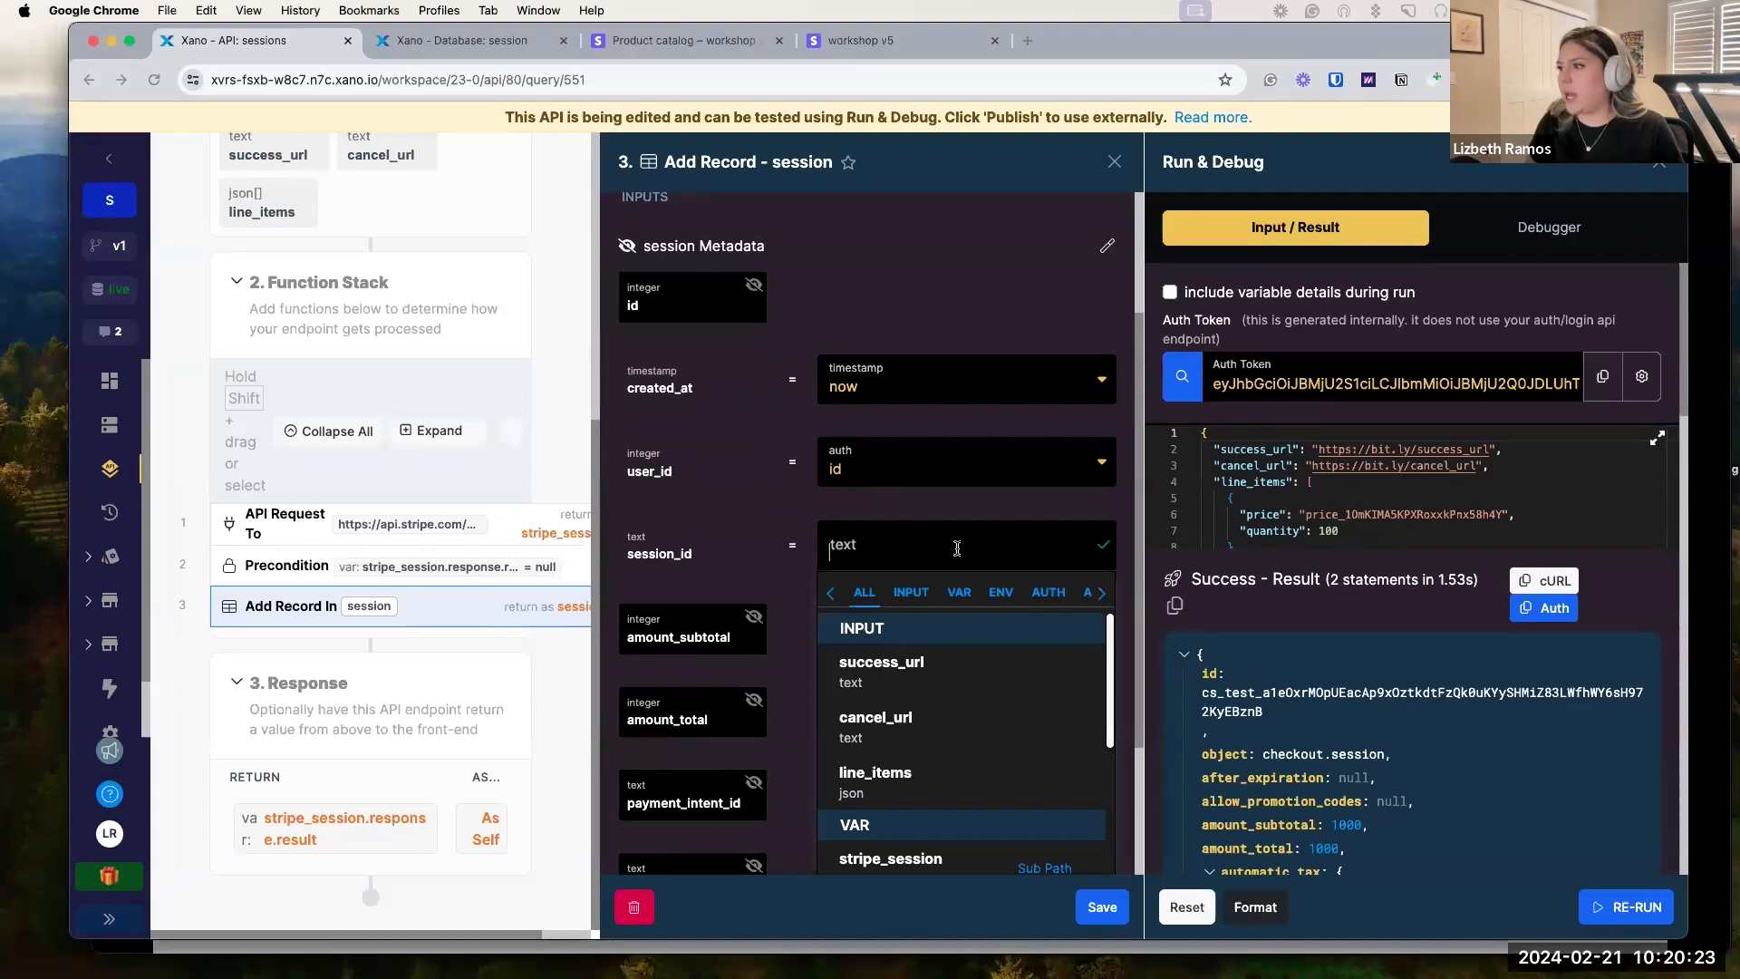
text(stripe_session.response.result)
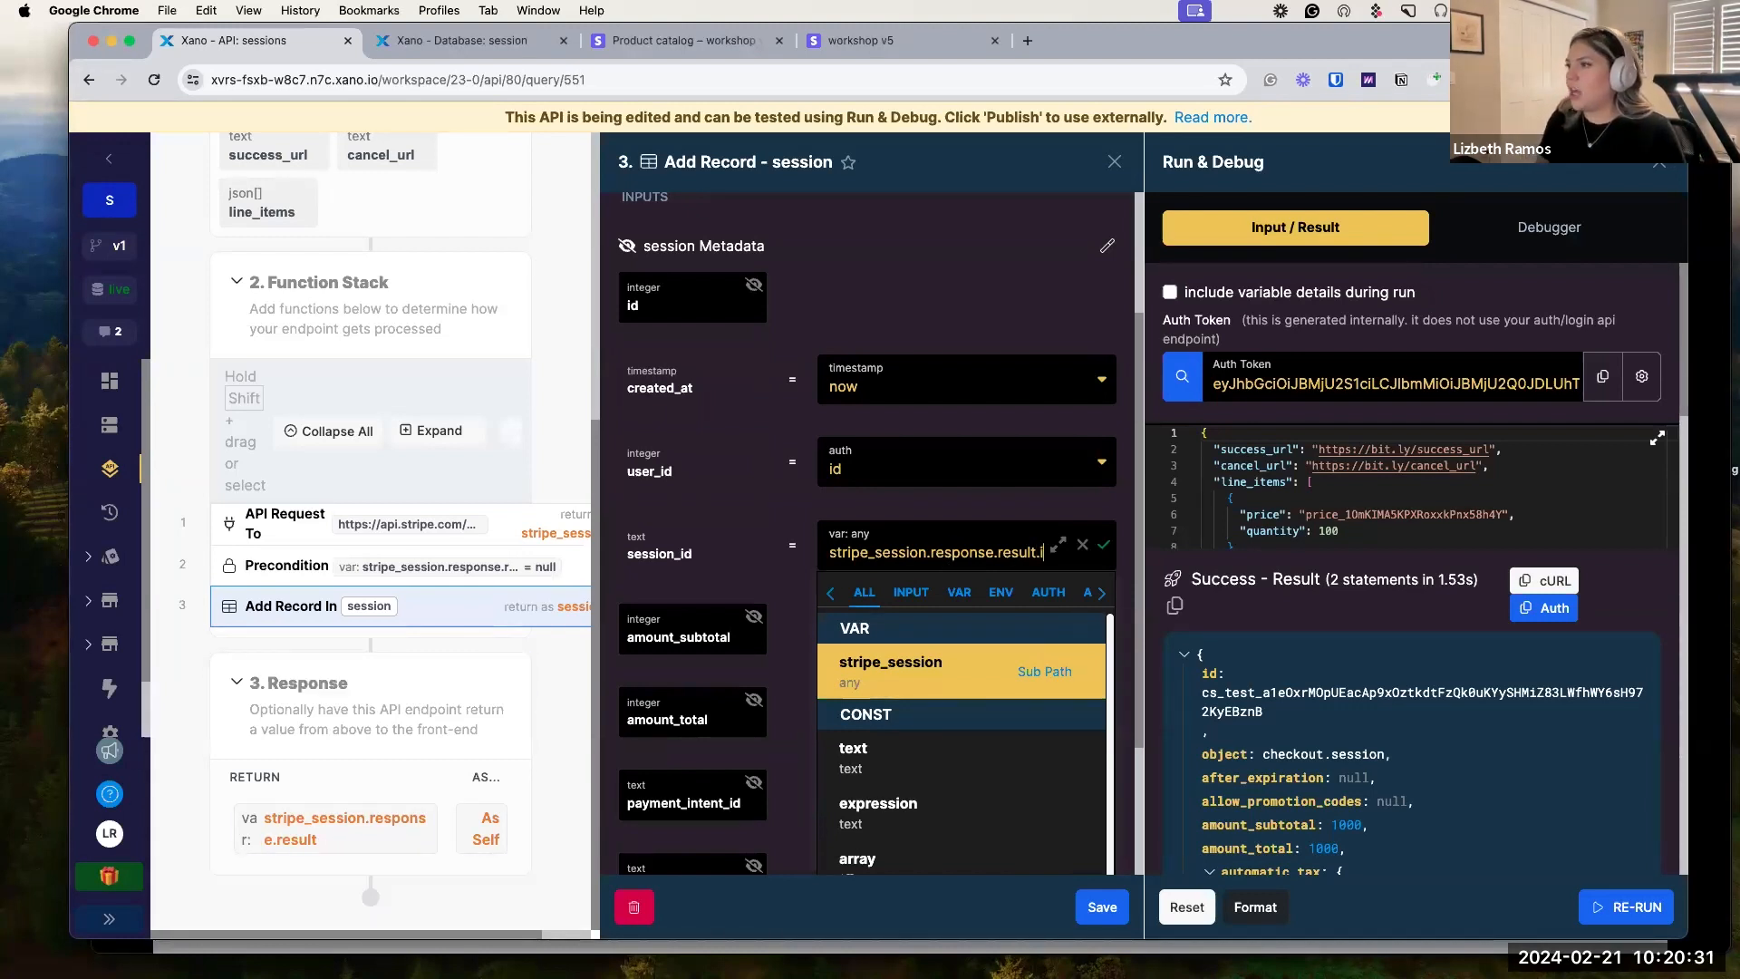
text(.id)
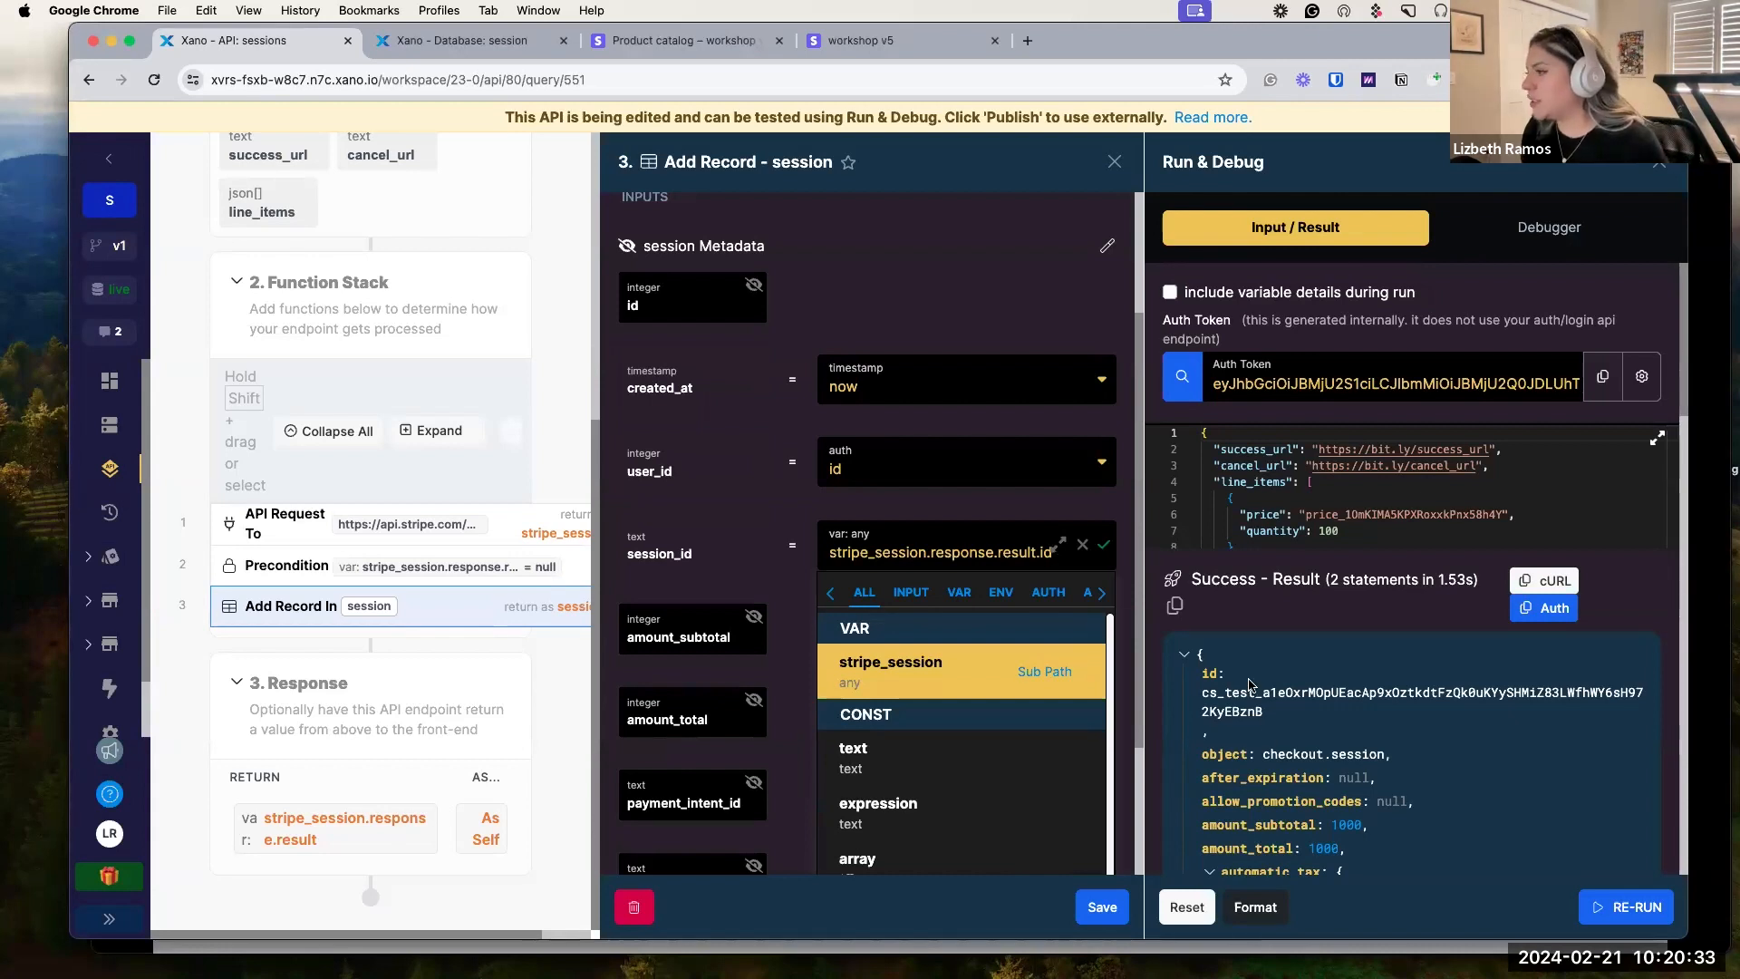
click(1103, 545)
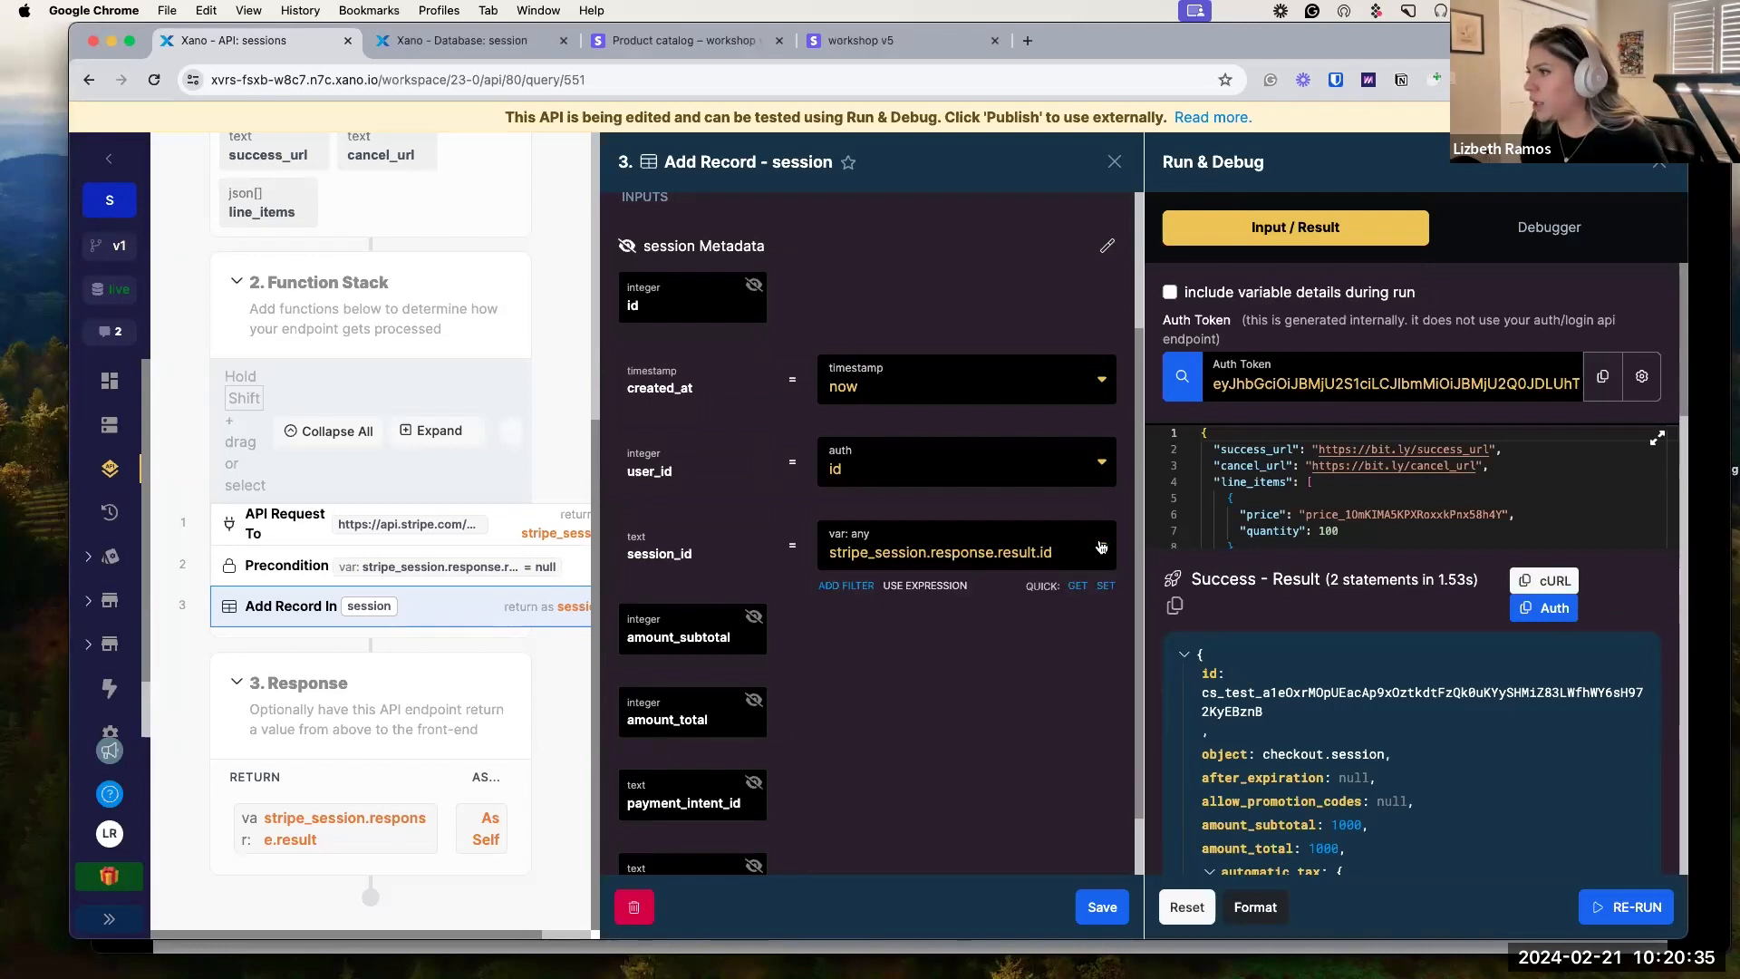
scroll(891, 660, down, 2)
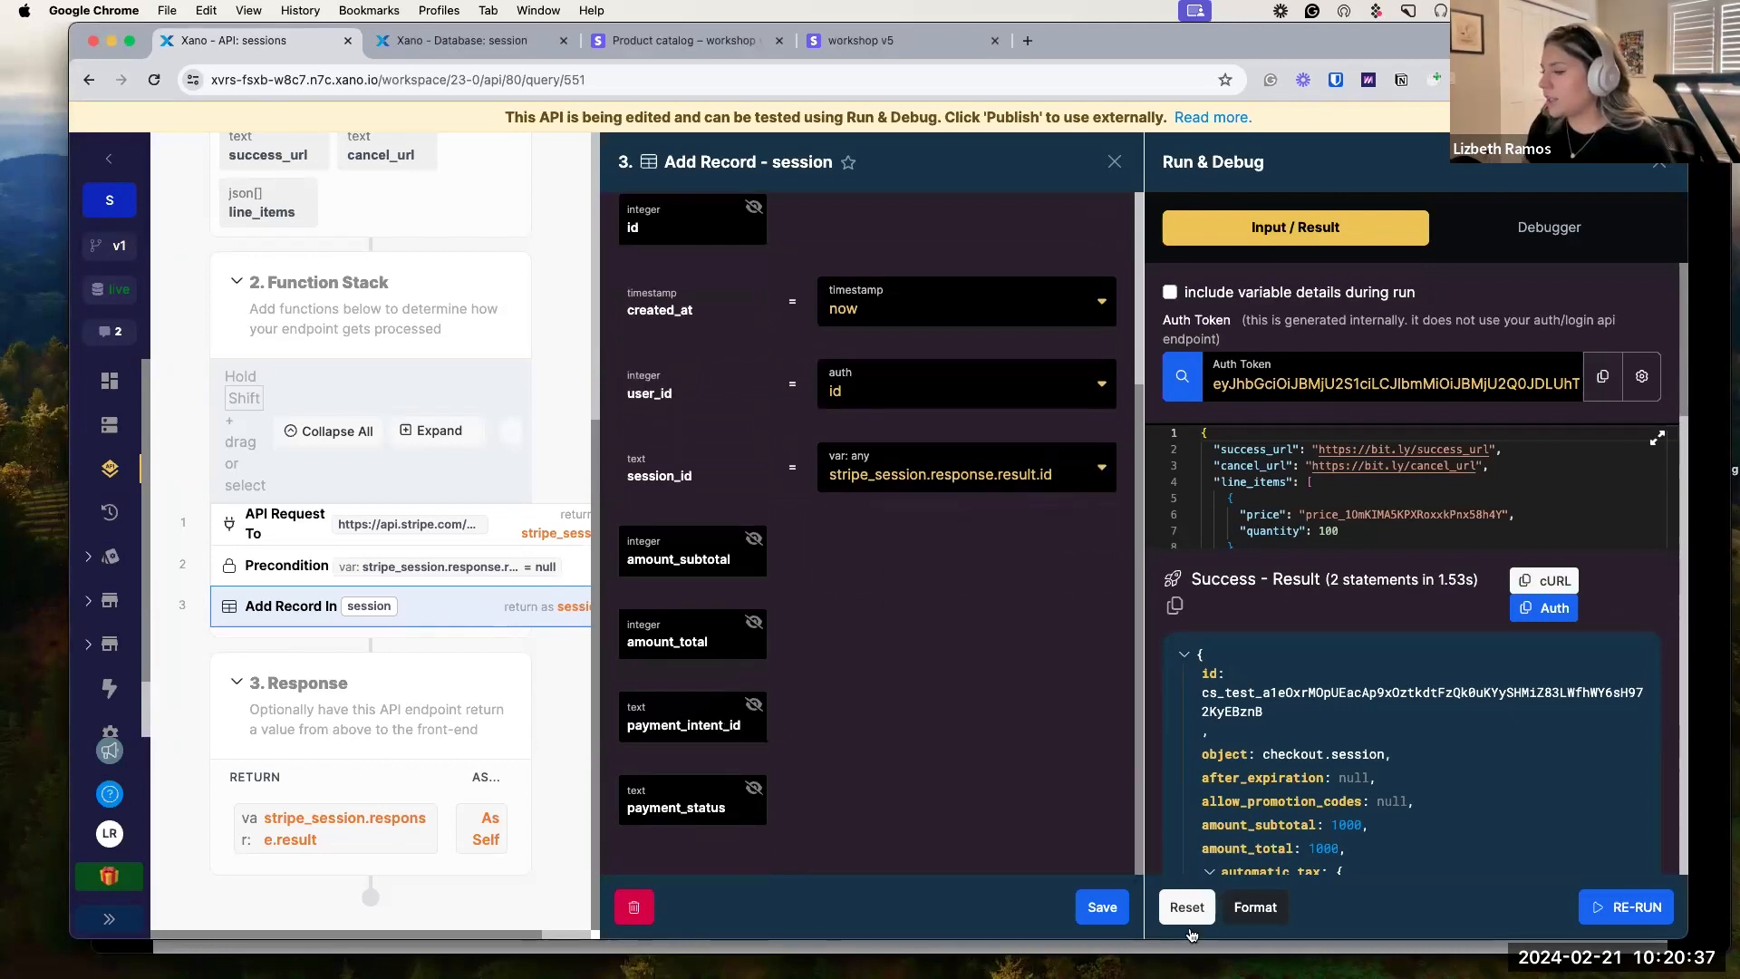
click(1103, 908)
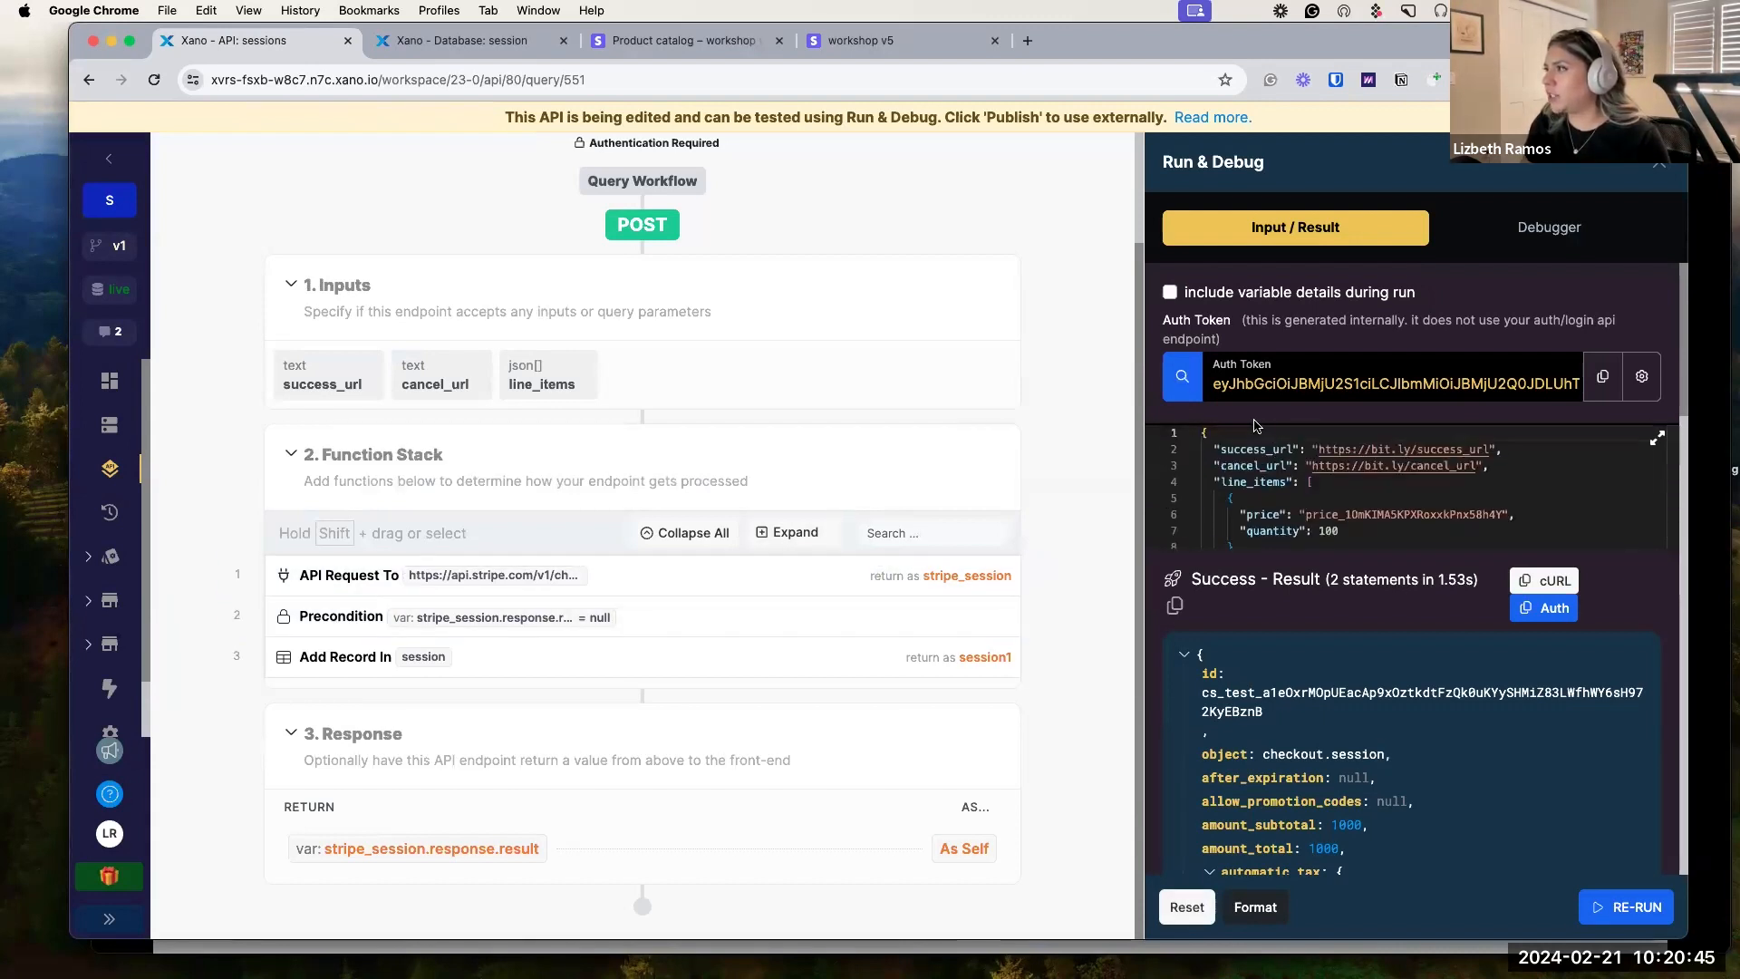
Run the sessions endpoint again as a recently added user.
click(1182, 376)
click(1222, 525)
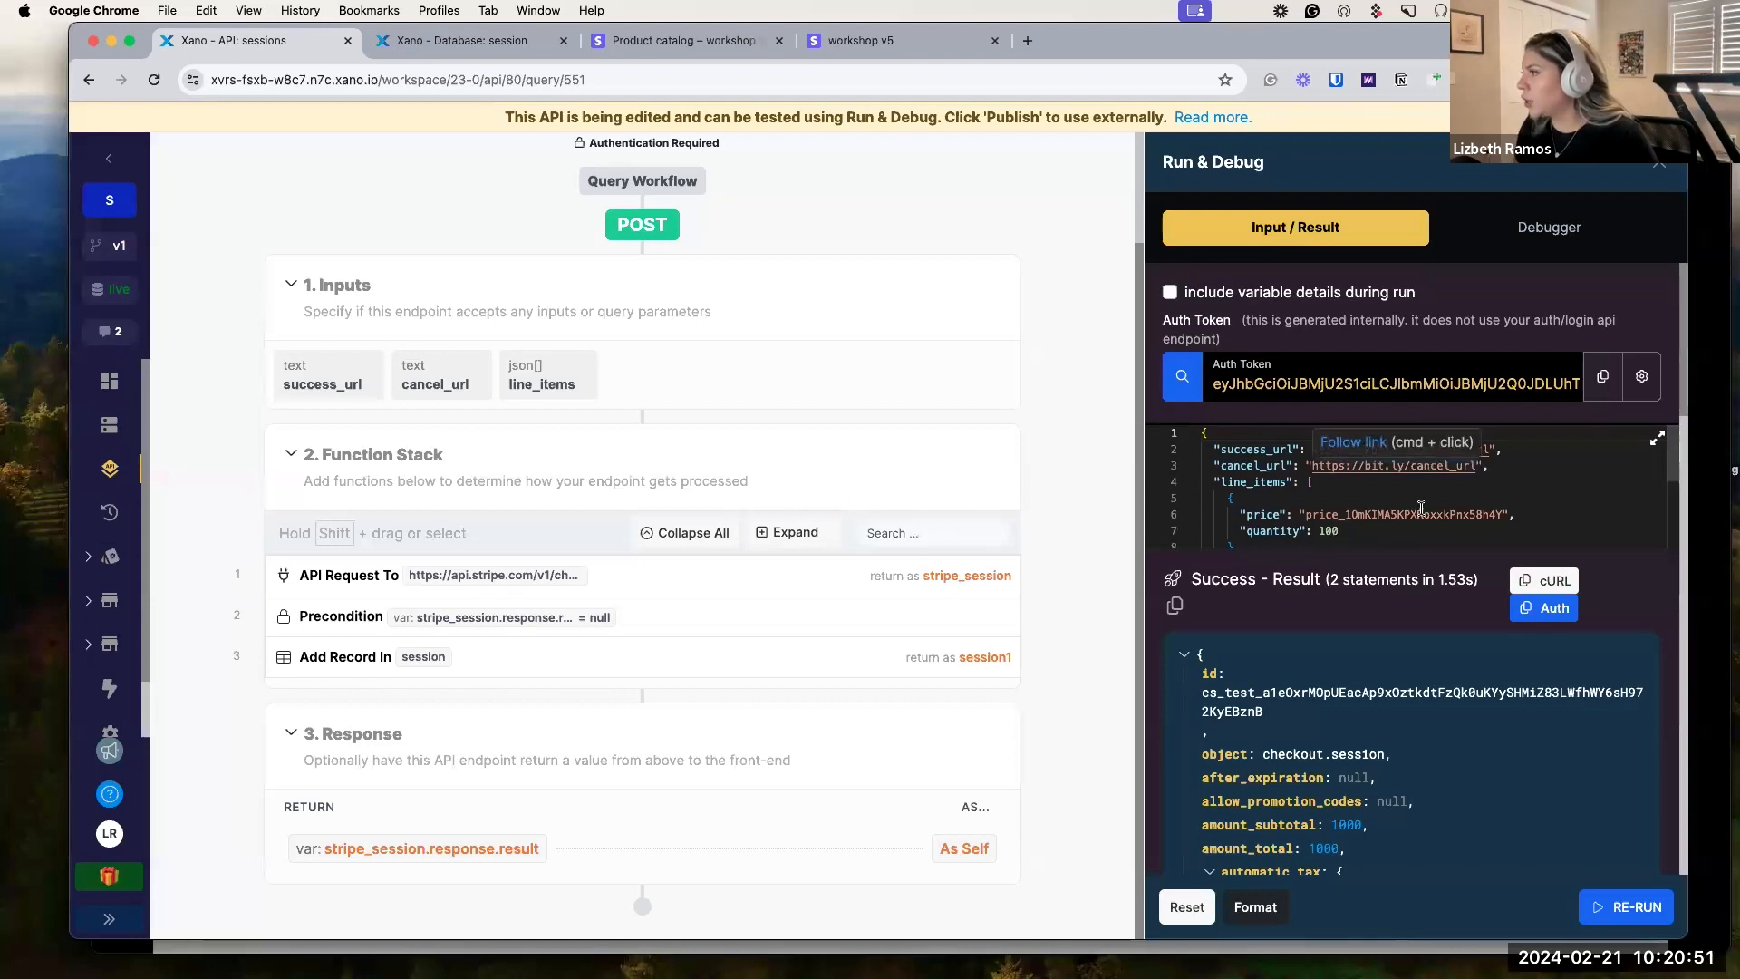
scroll(1431, 469, down, 2)
click(1622, 921)
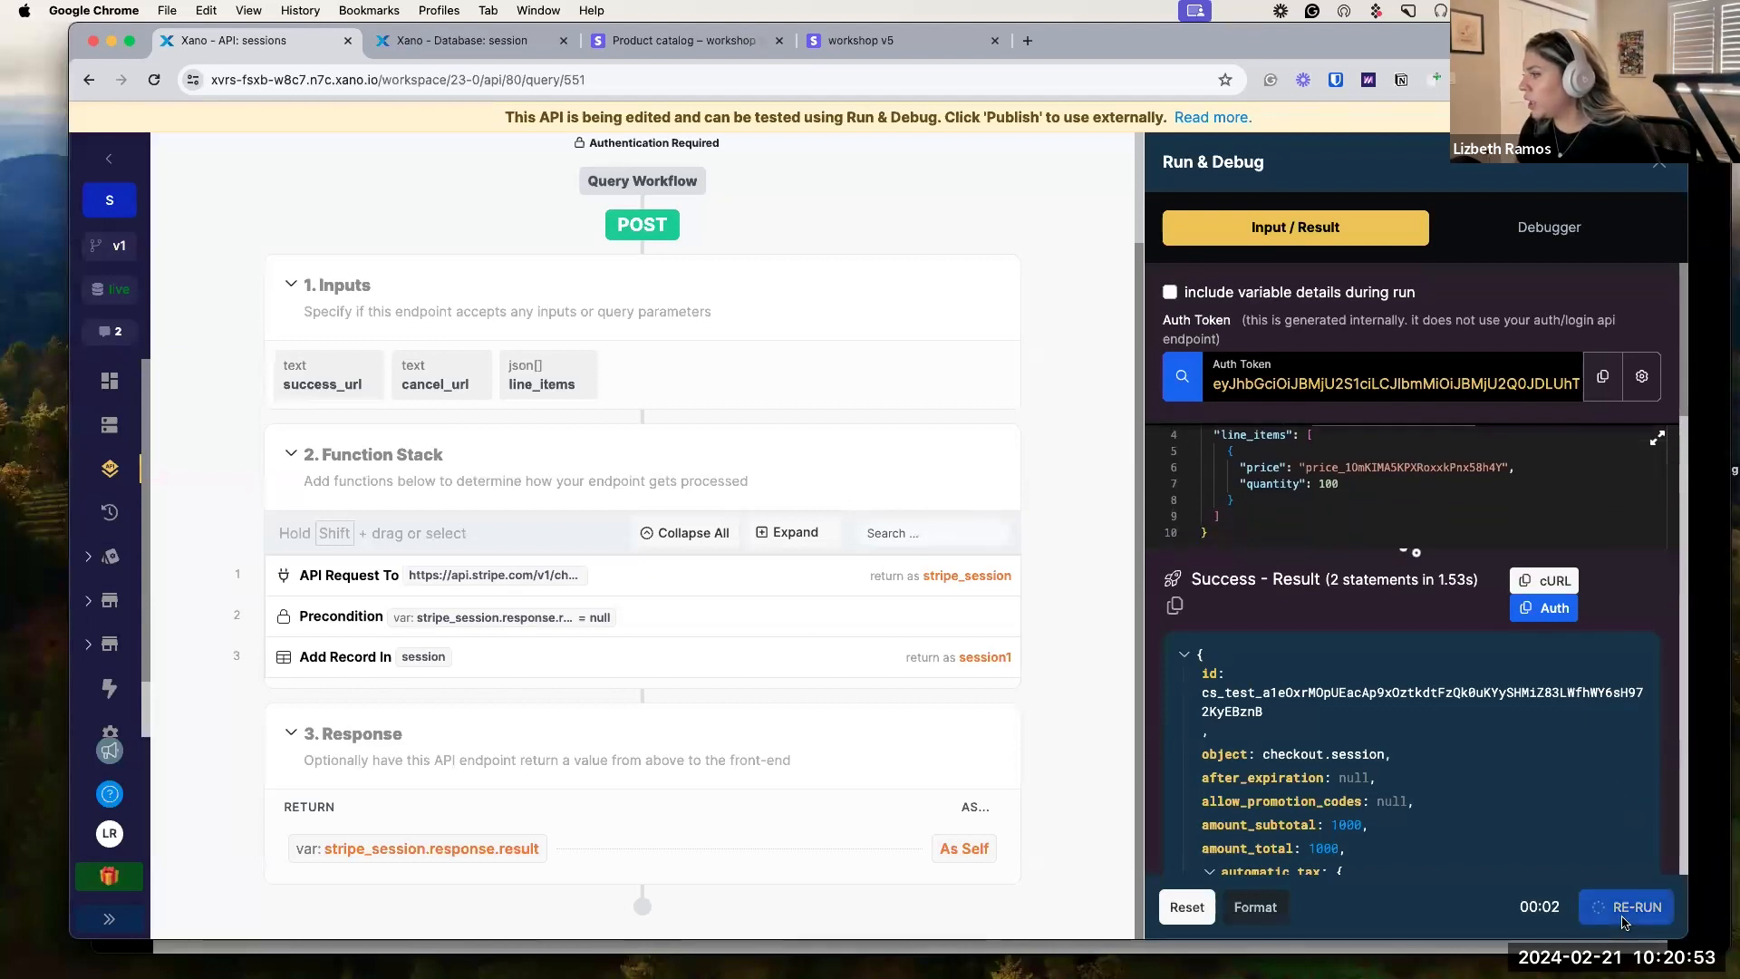
Reload the session table to see the new cs_test record, then view the $10.00 workshop v5 checkout.
click(413, 38)
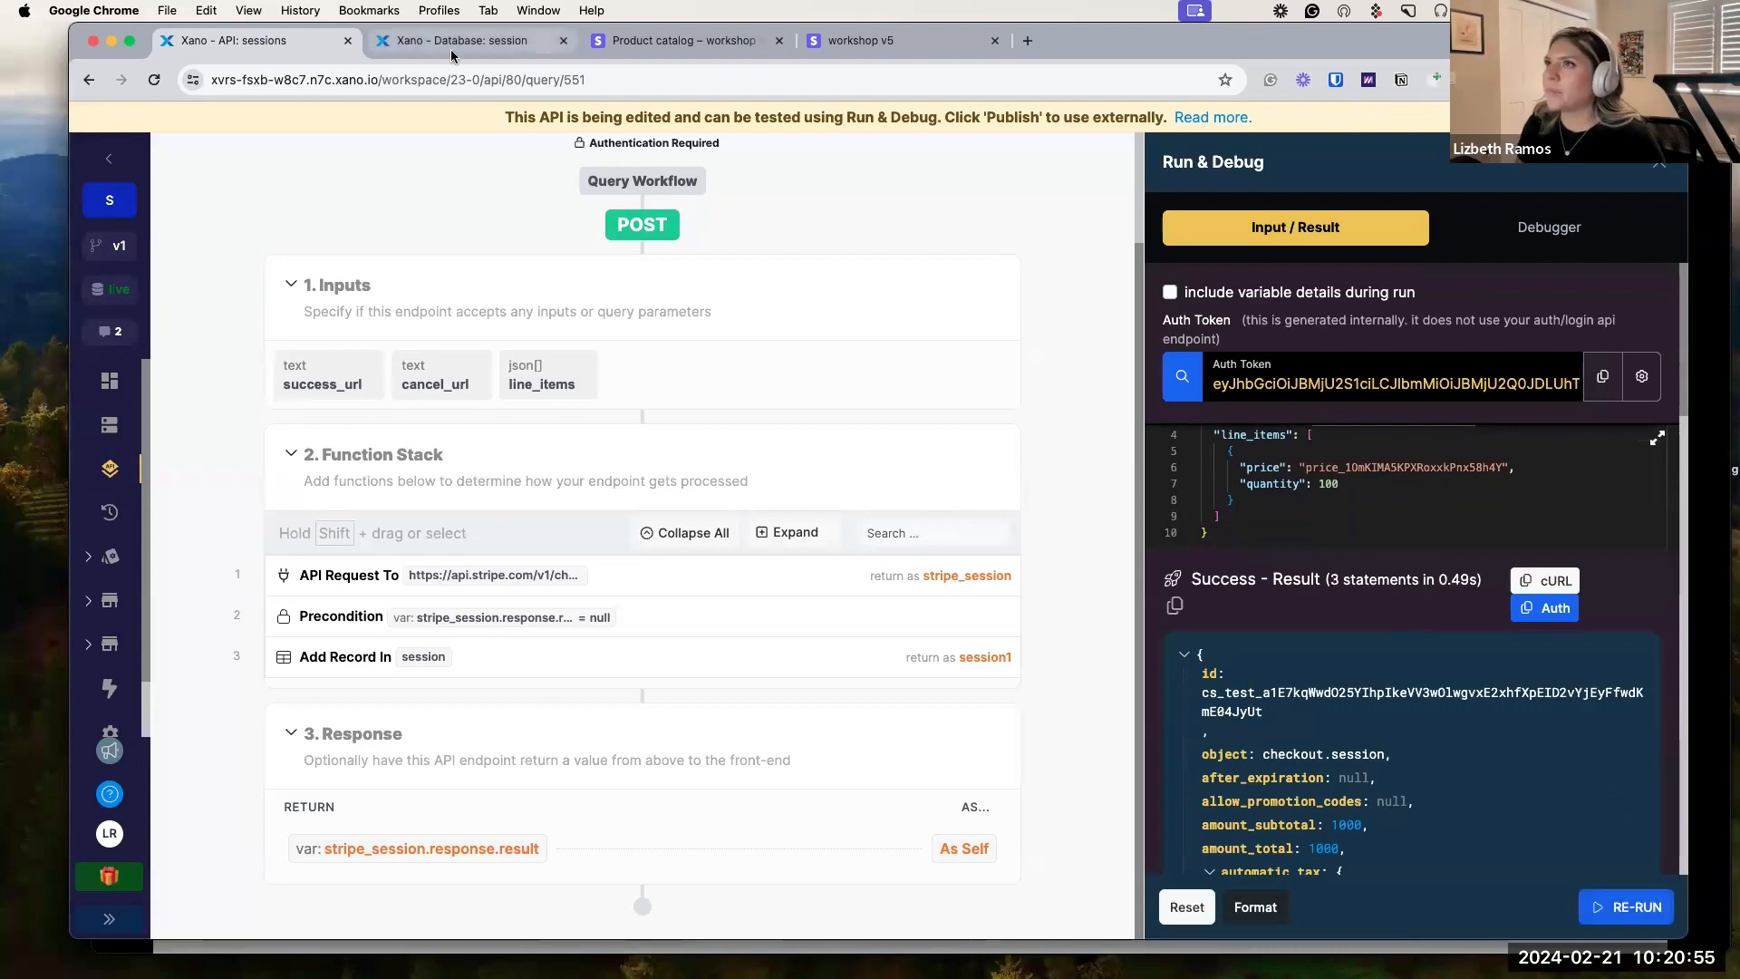
click(271, 201)
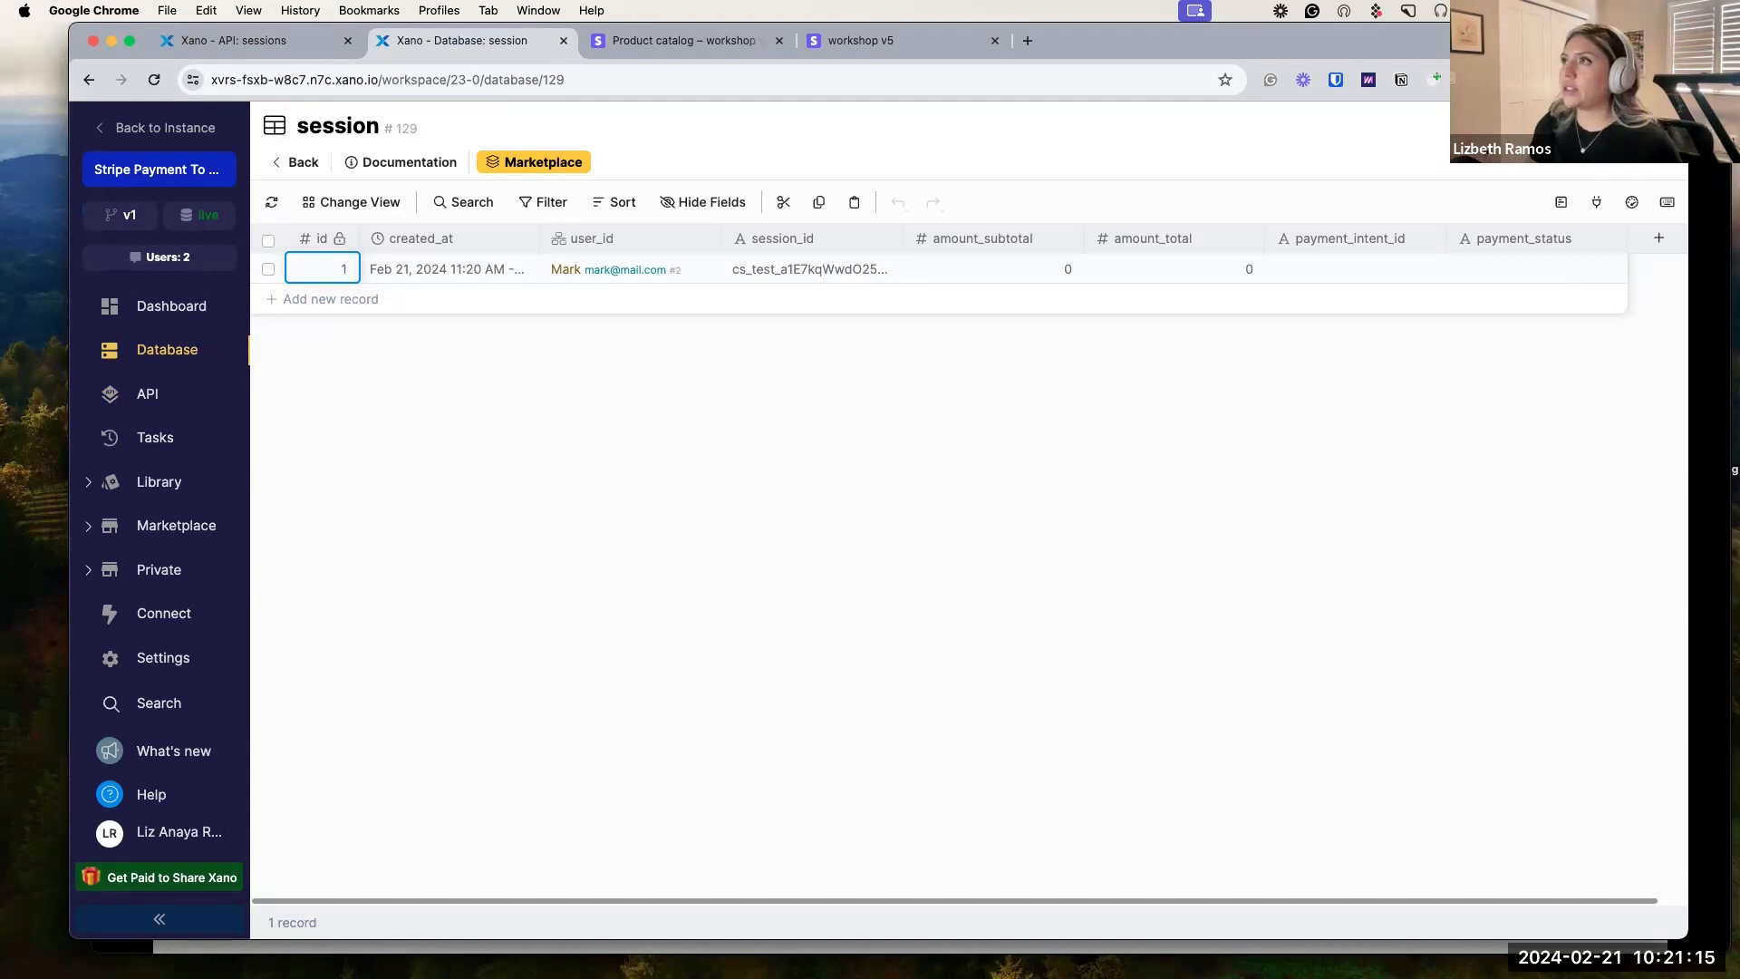
click(731, 42)
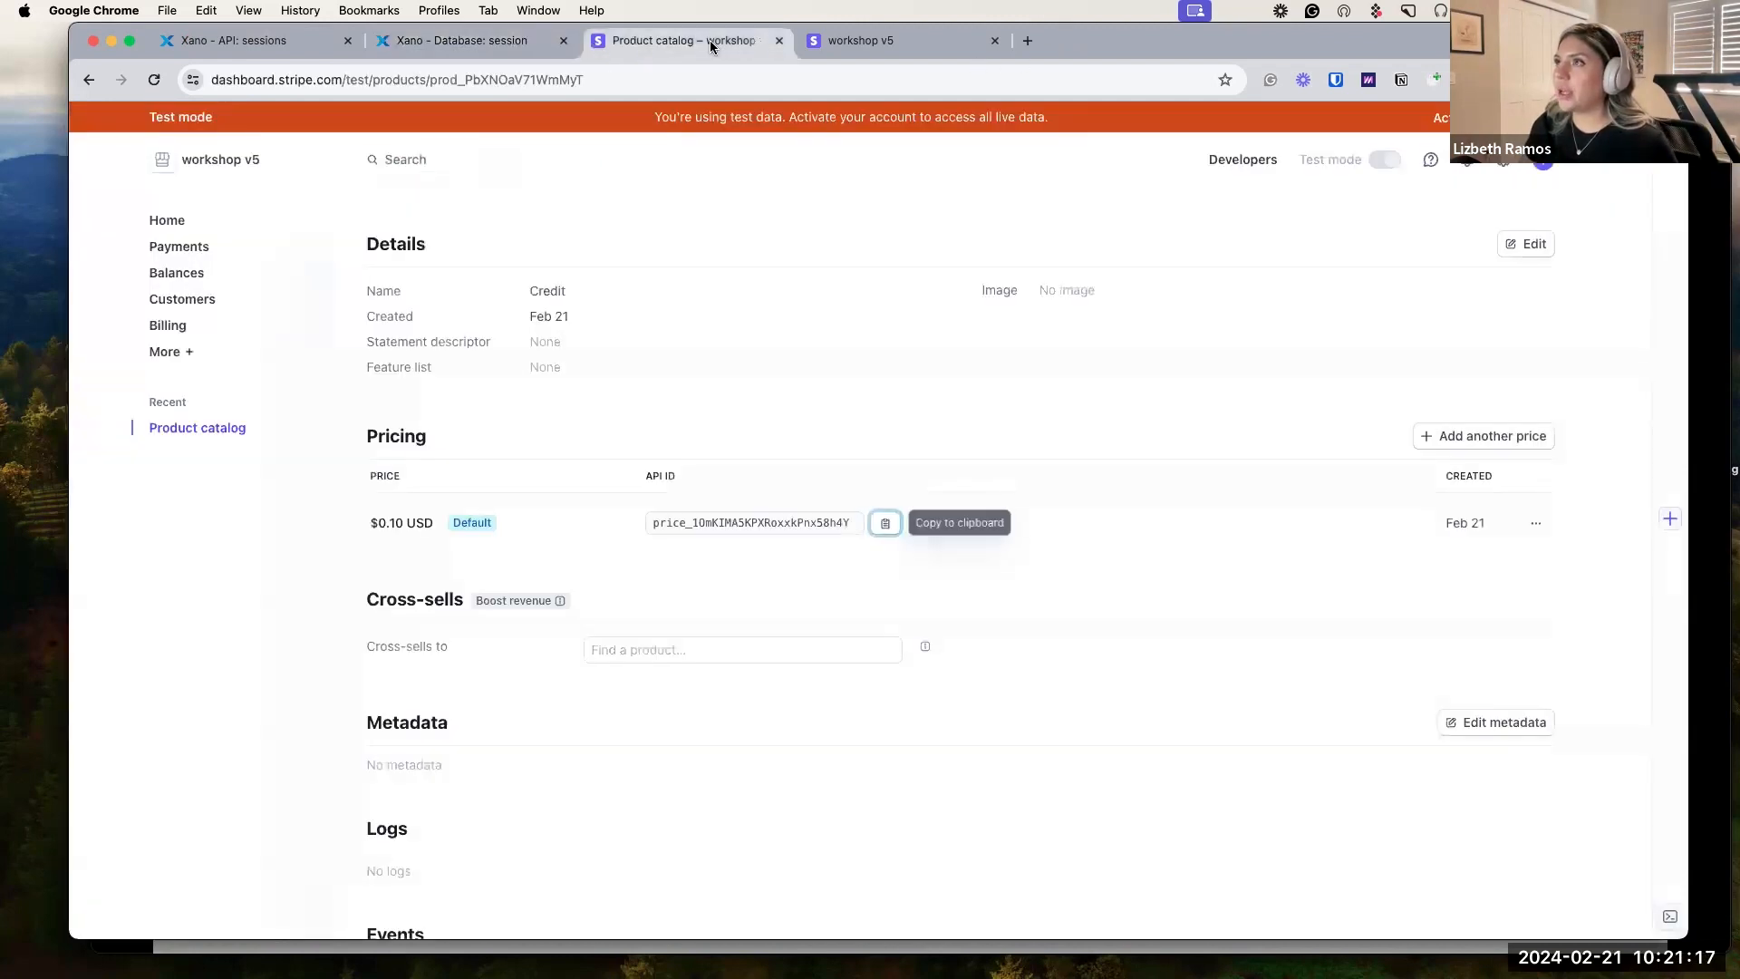
click(854, 46)
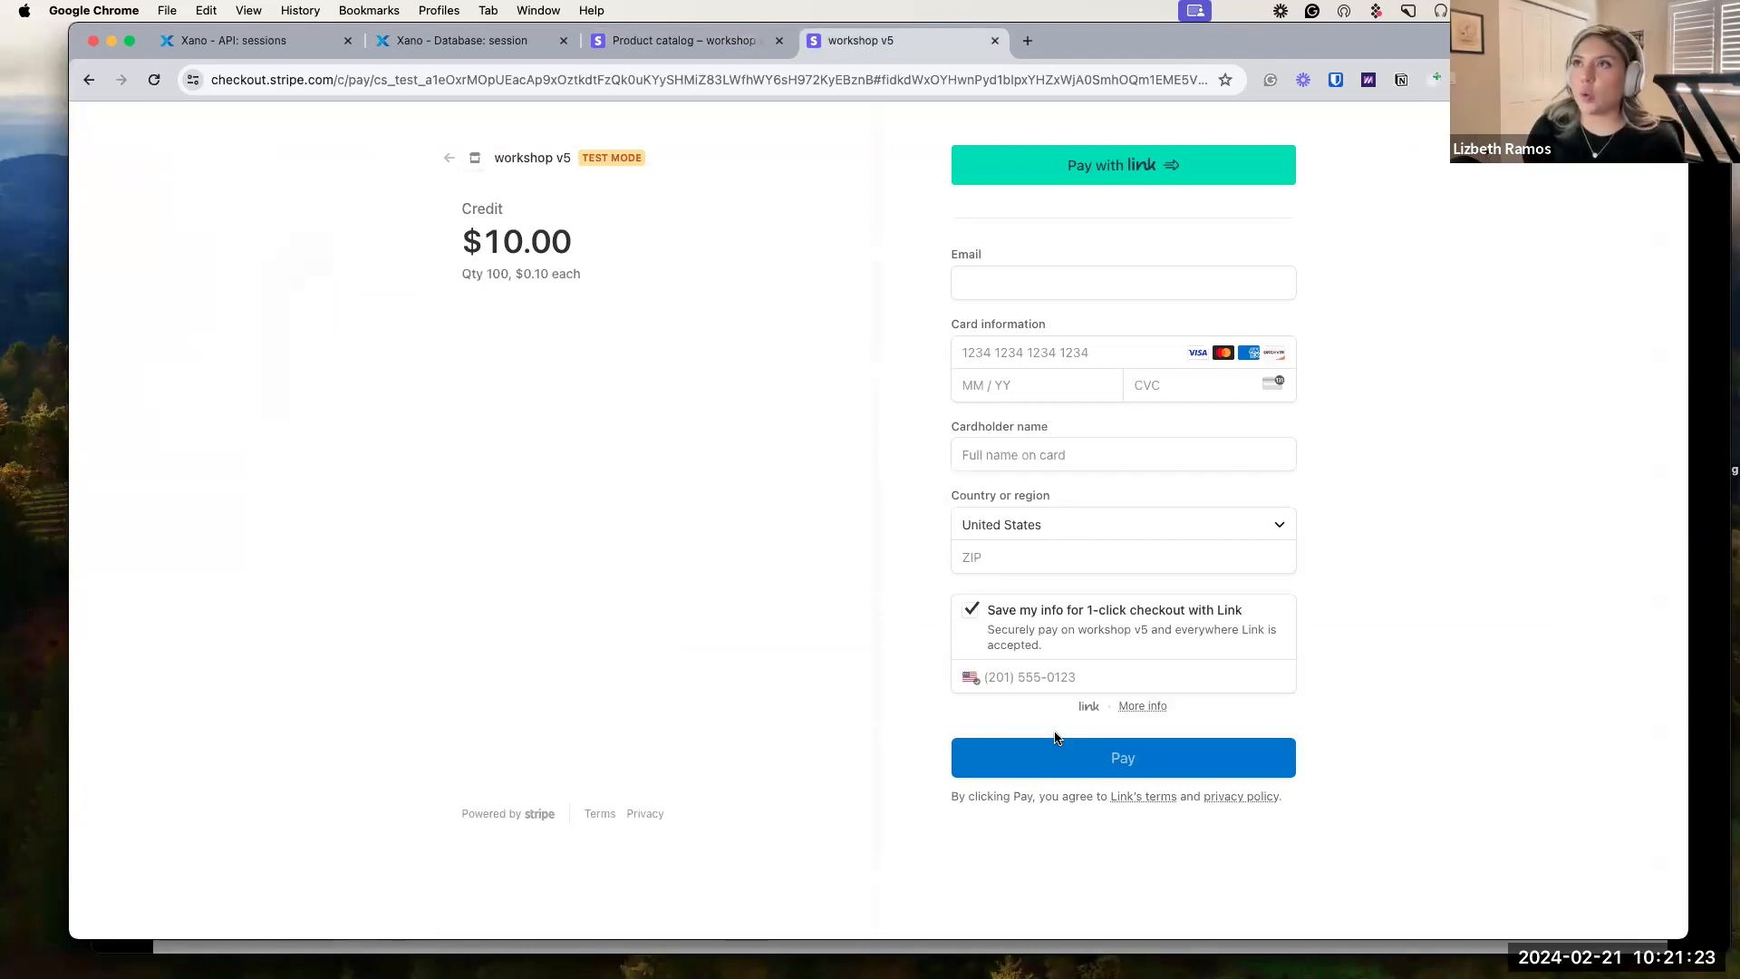
Go from the sessions endpoint to the API groups list and enter the stripe_checkout group.
click(278, 45)
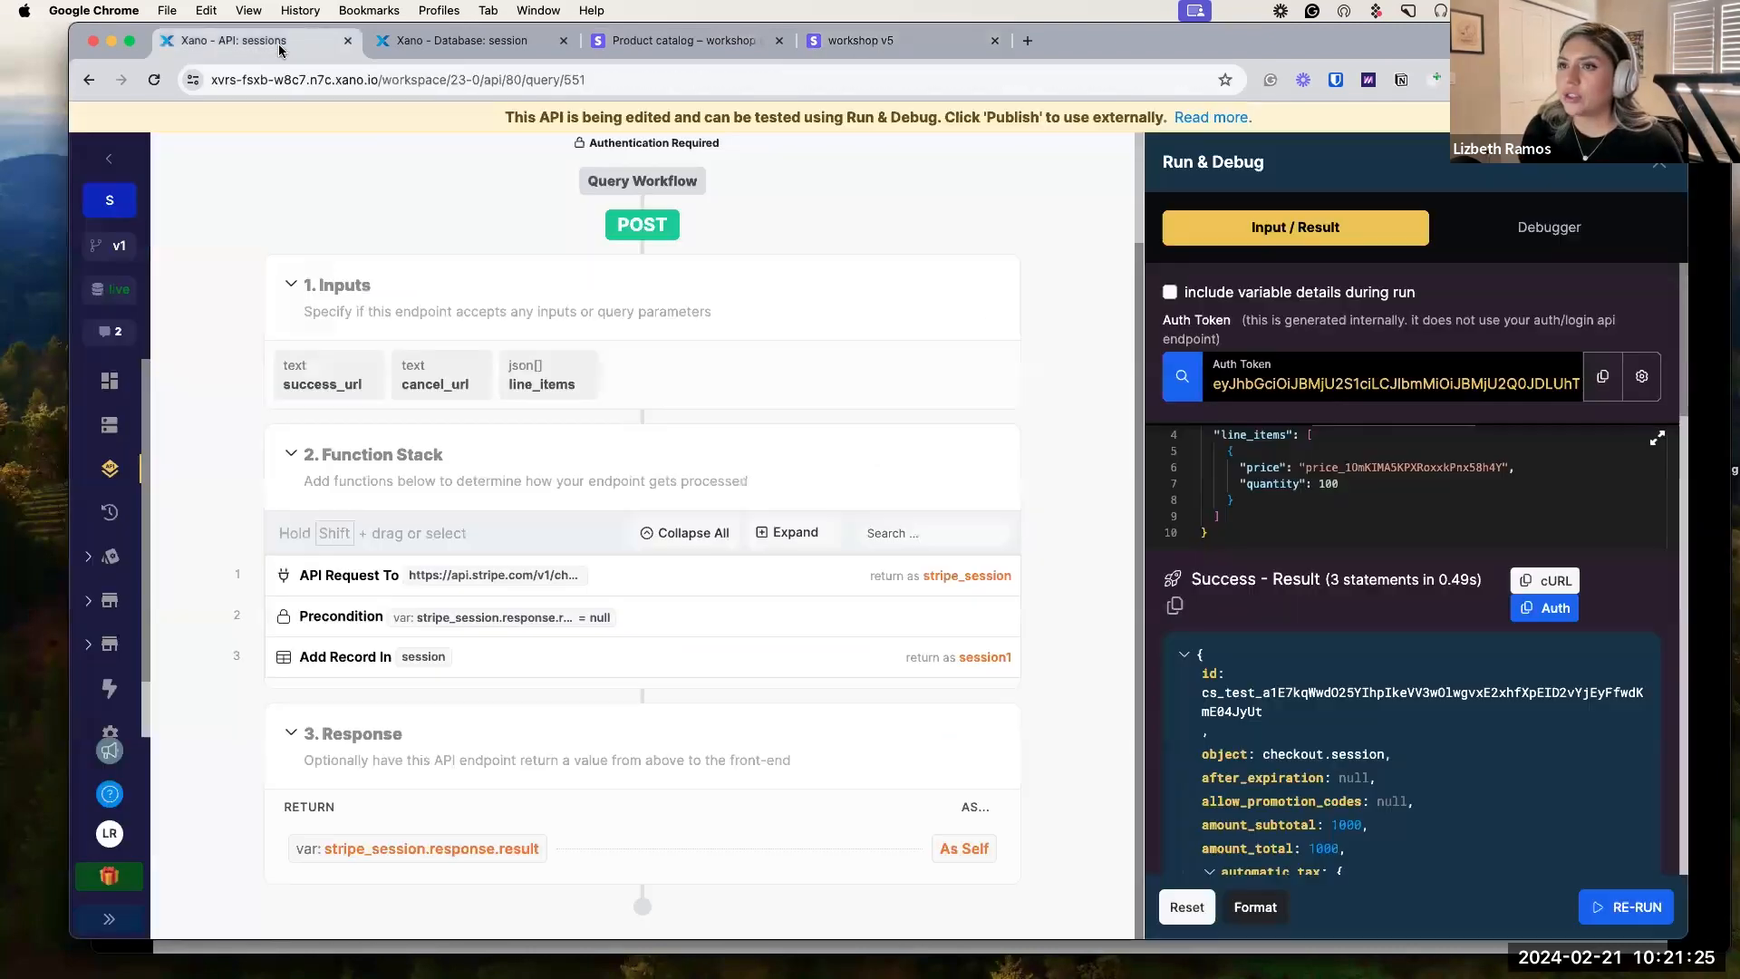
click(108, 470)
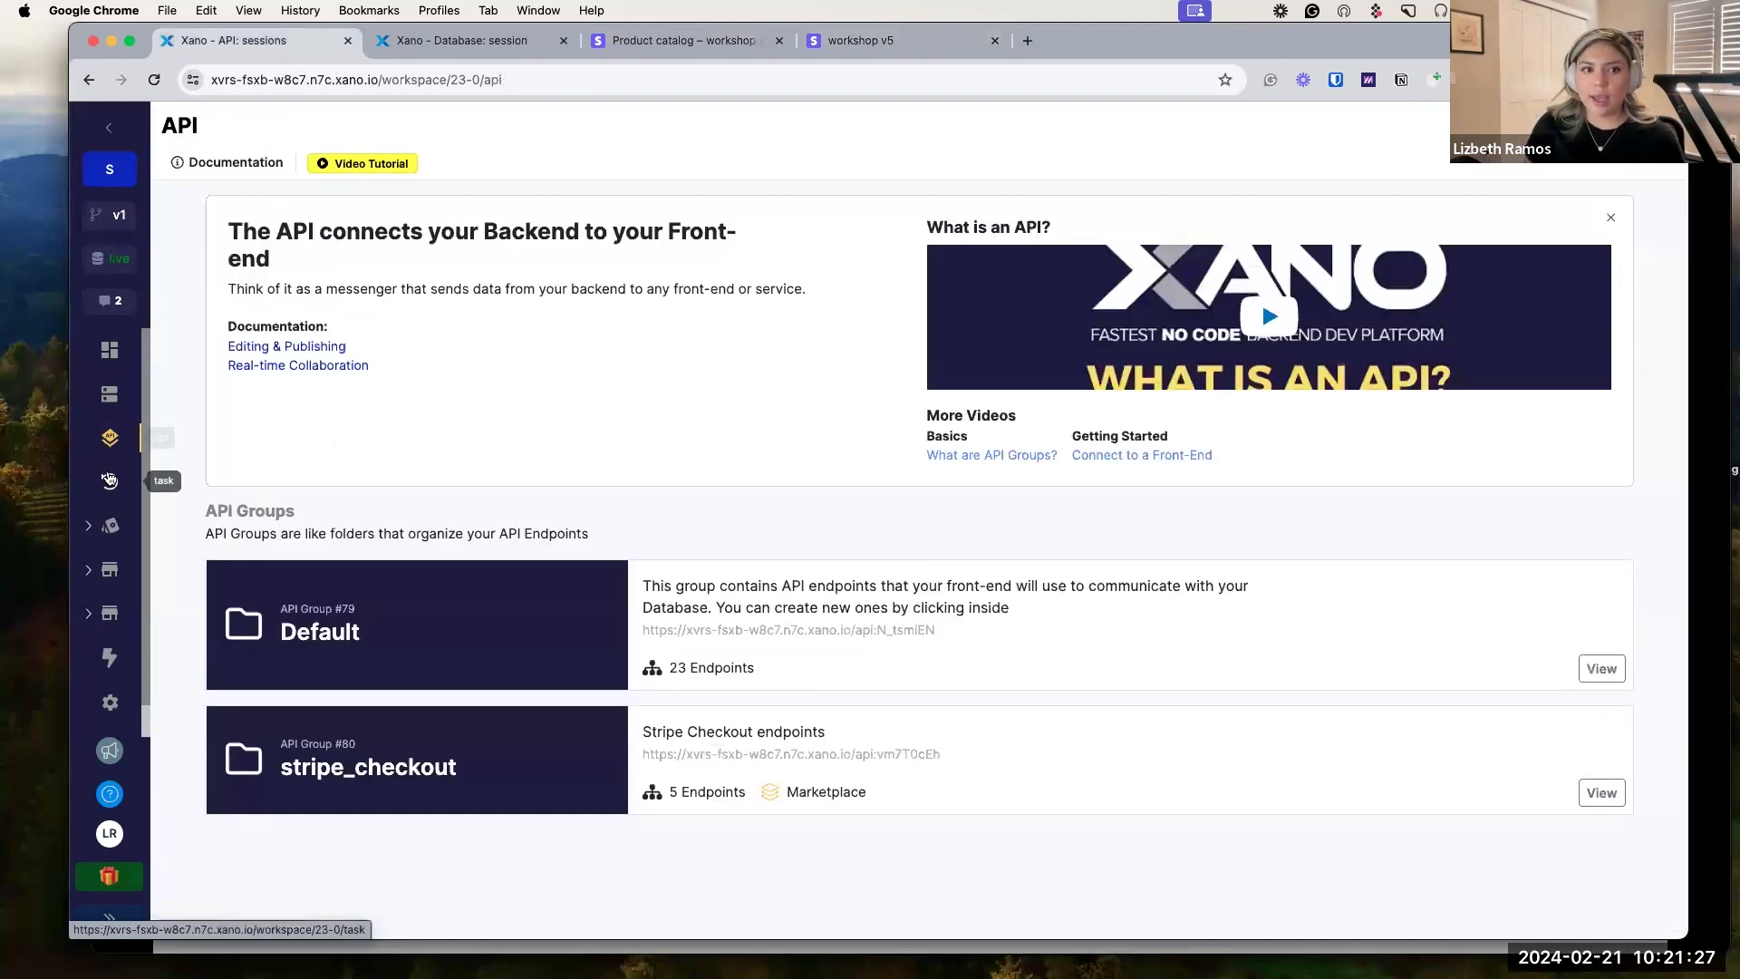
click(458, 719)
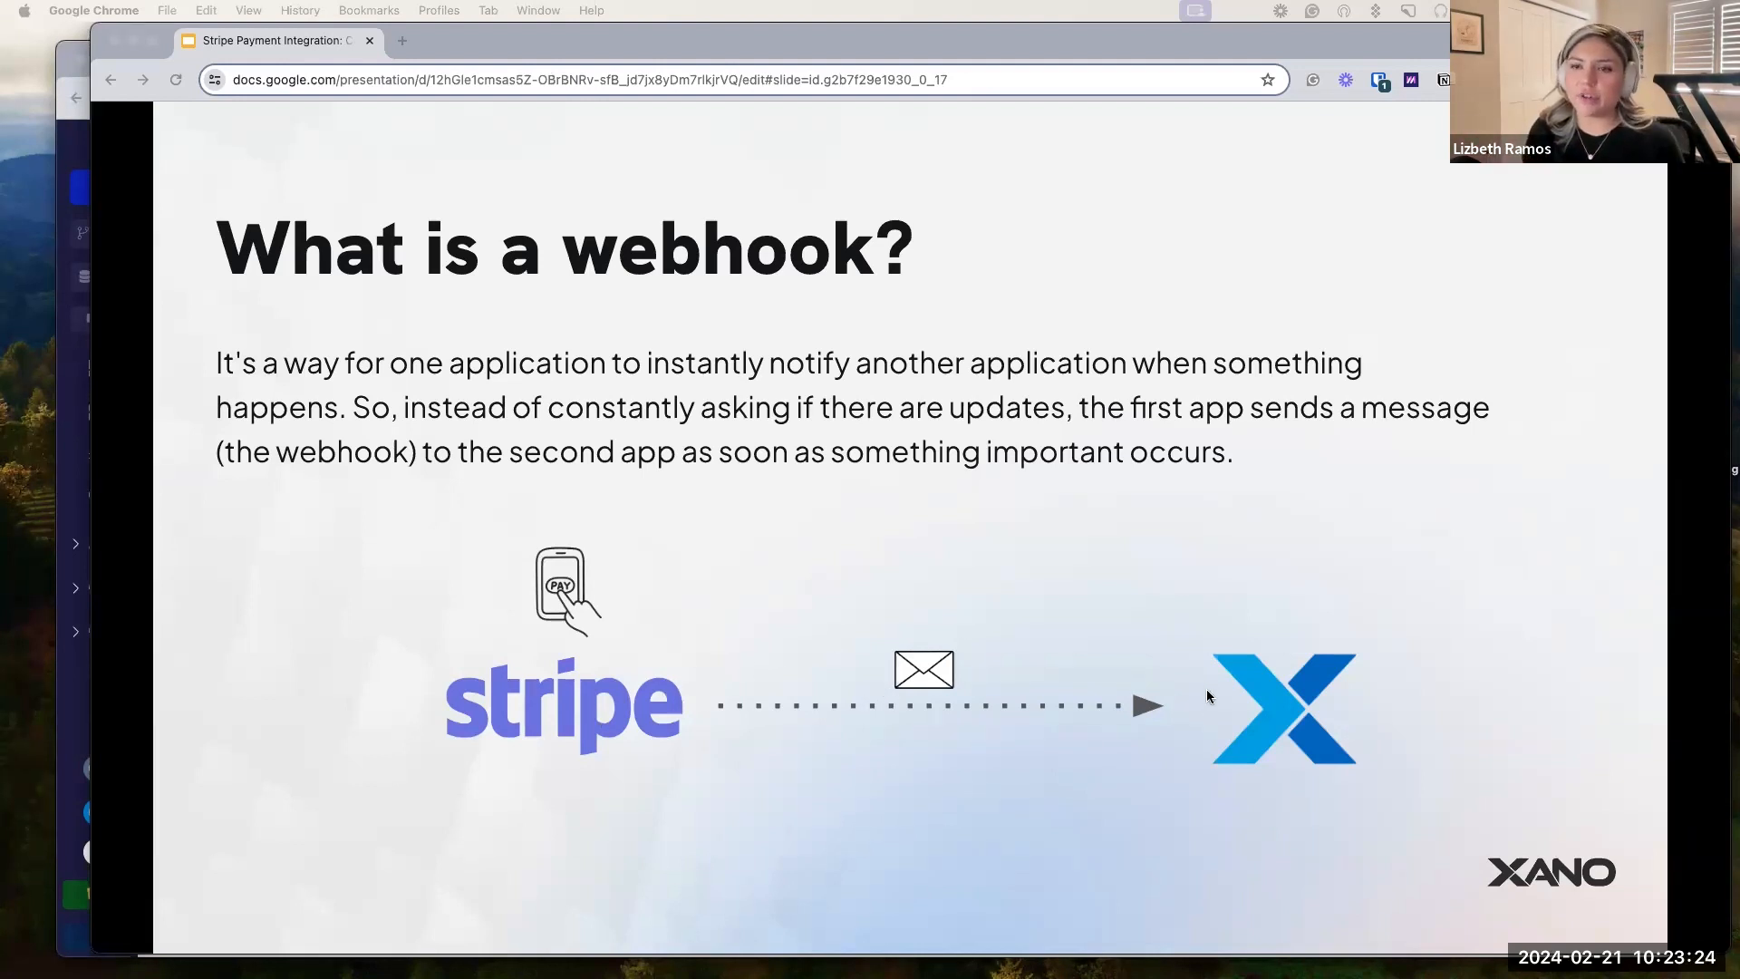
Bring the Xano /webhooks endpoint back in front of the presentation.
click(79, 147)
drag(1091, 63, 1092, 53)
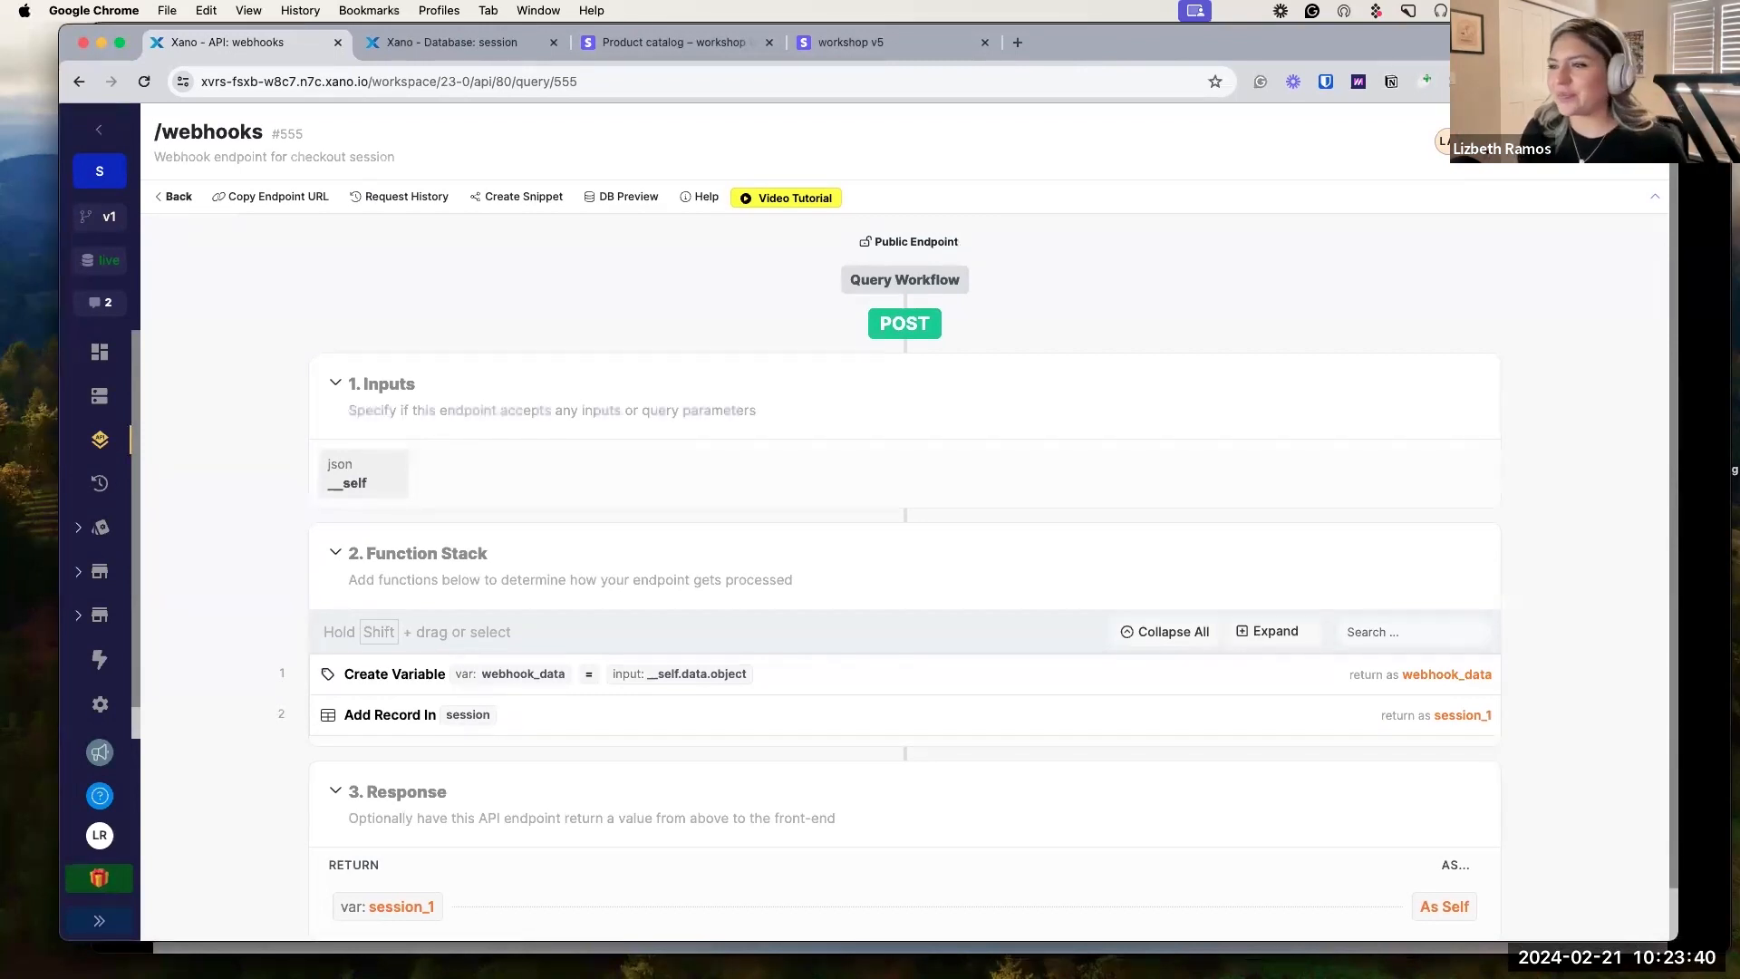
scroll(230, 459, down, 2)
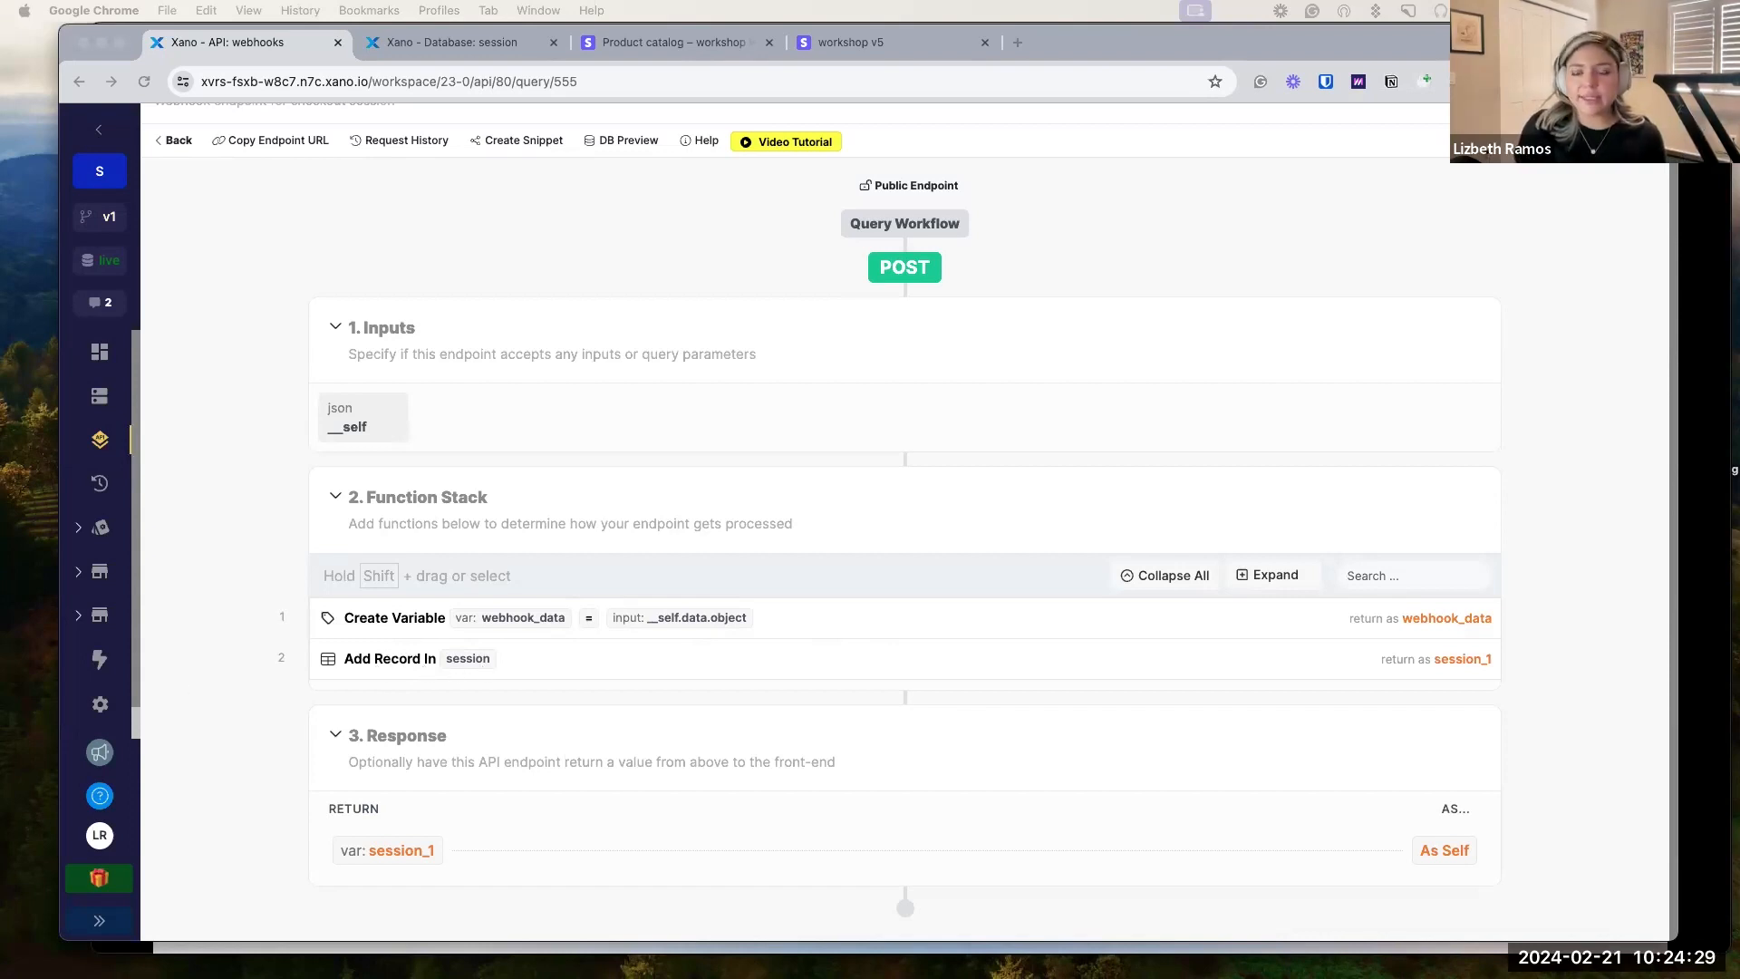
Insert an Add or Edit Record function on the session table below the Add Record In step.
click(544, 667)
click(516, 659)
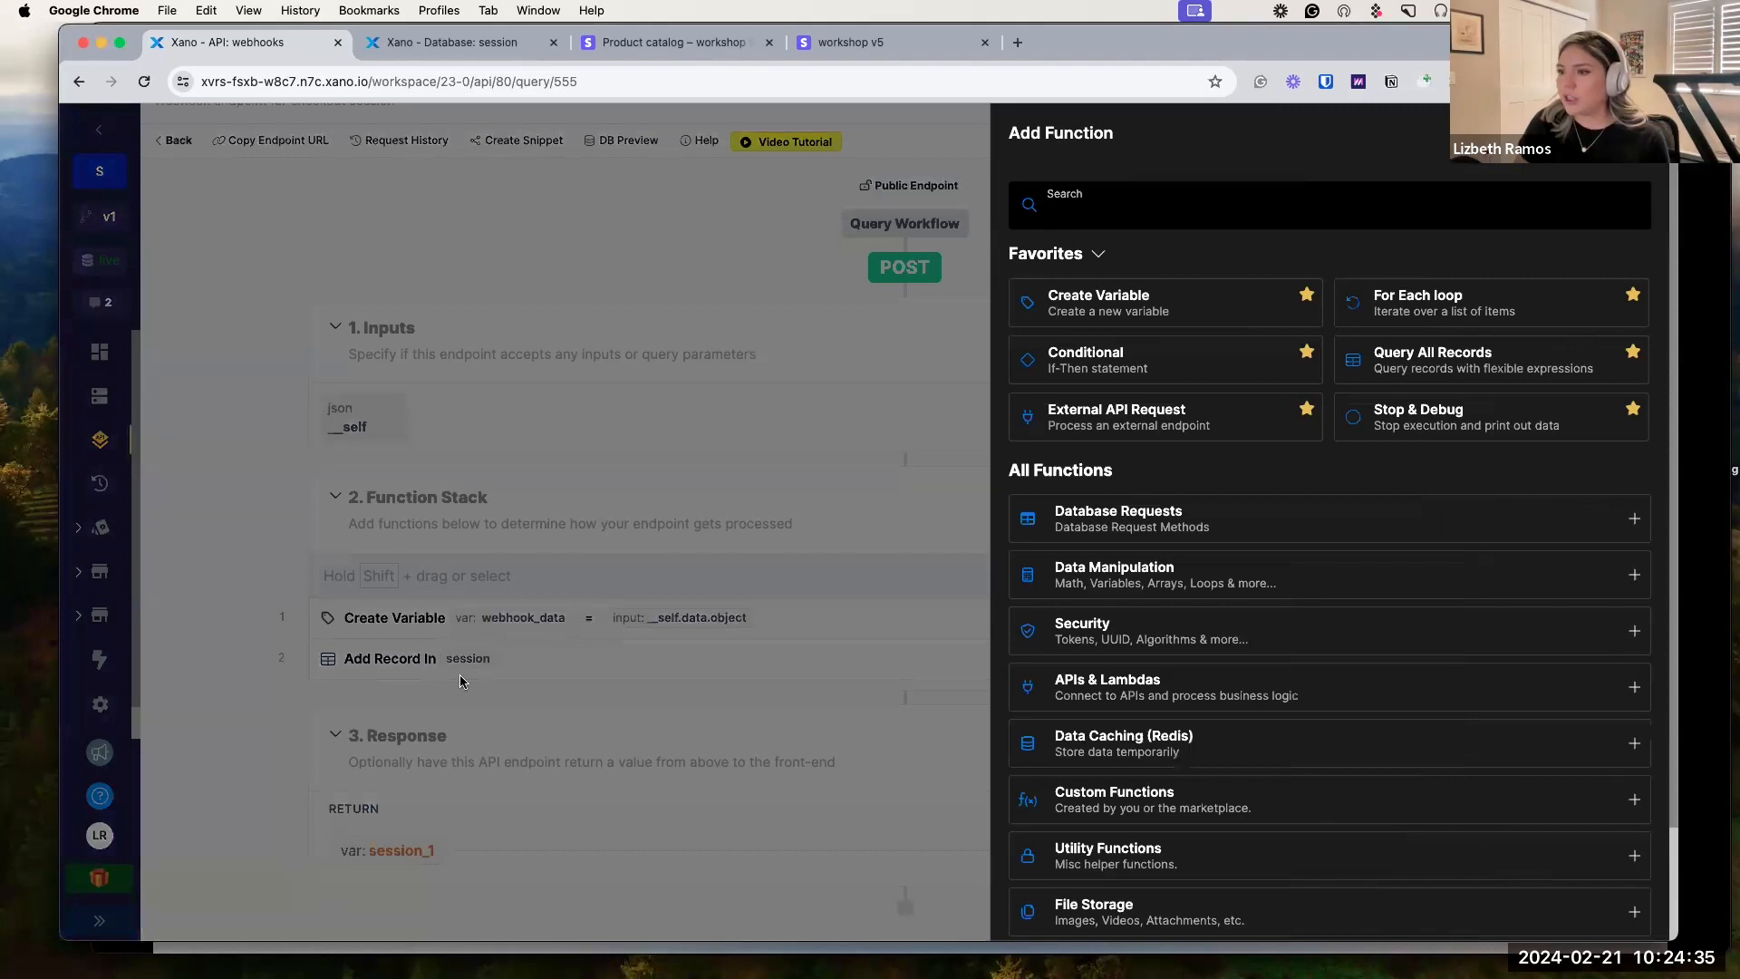
click(1206, 207)
text(addor)
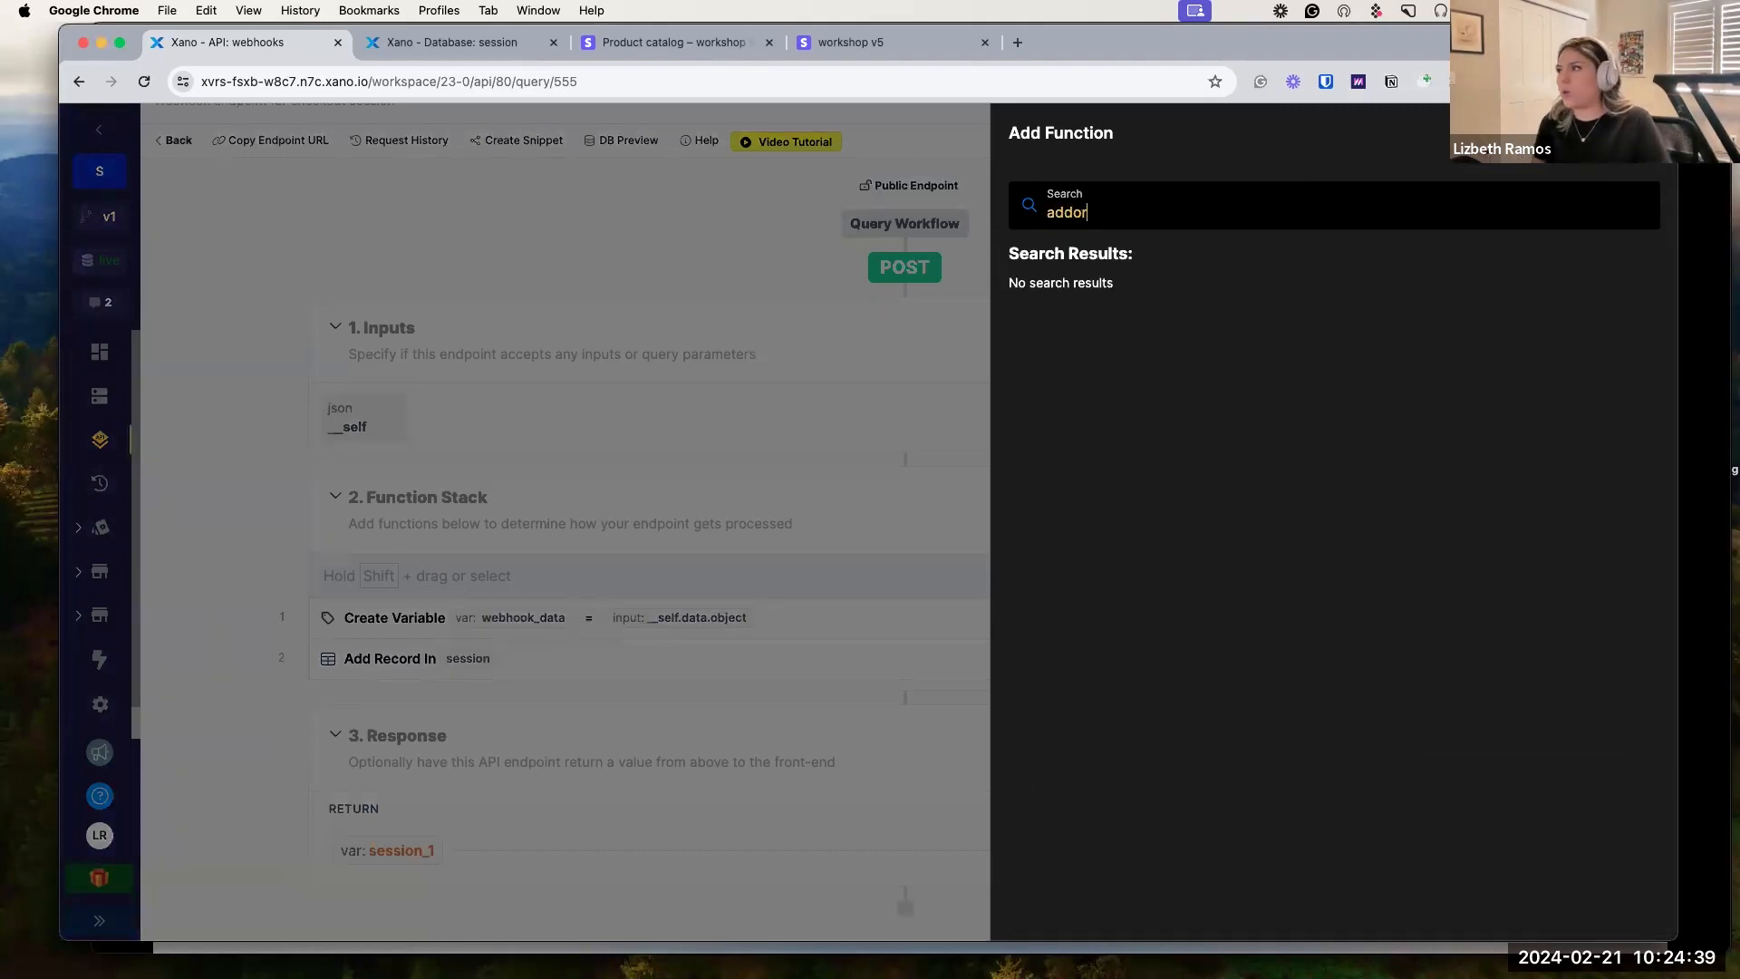
key(BackSpace)
key(BackSpace)
text(o)
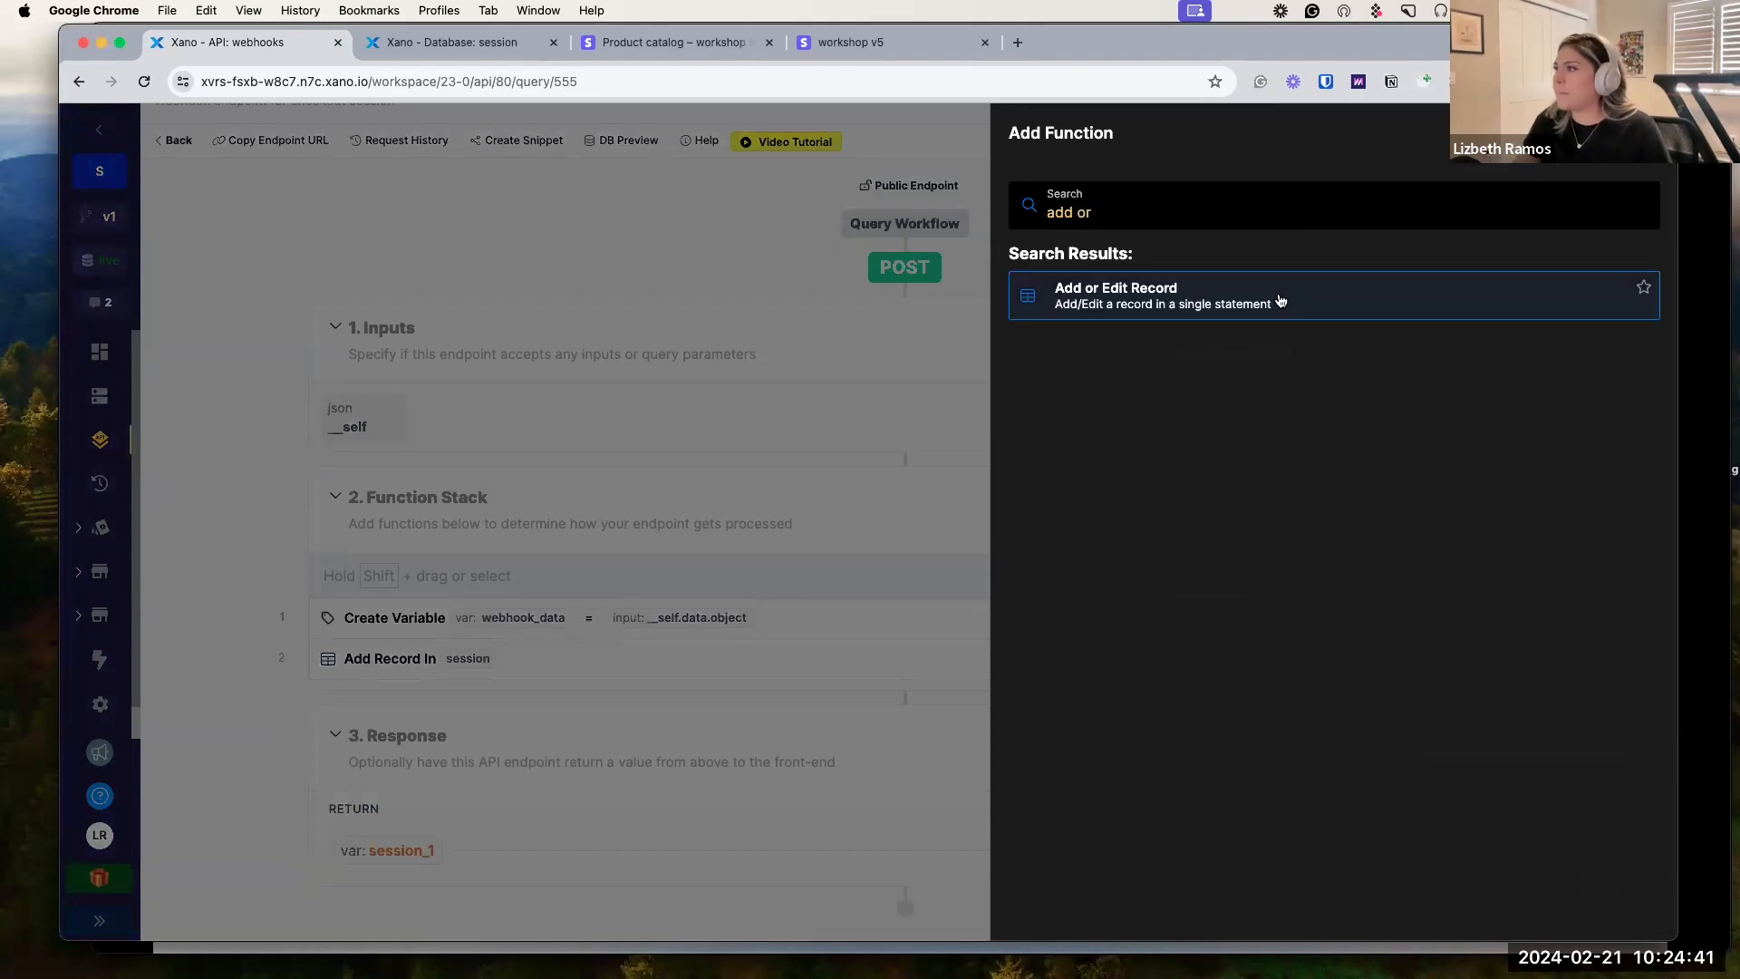
click(1281, 302)
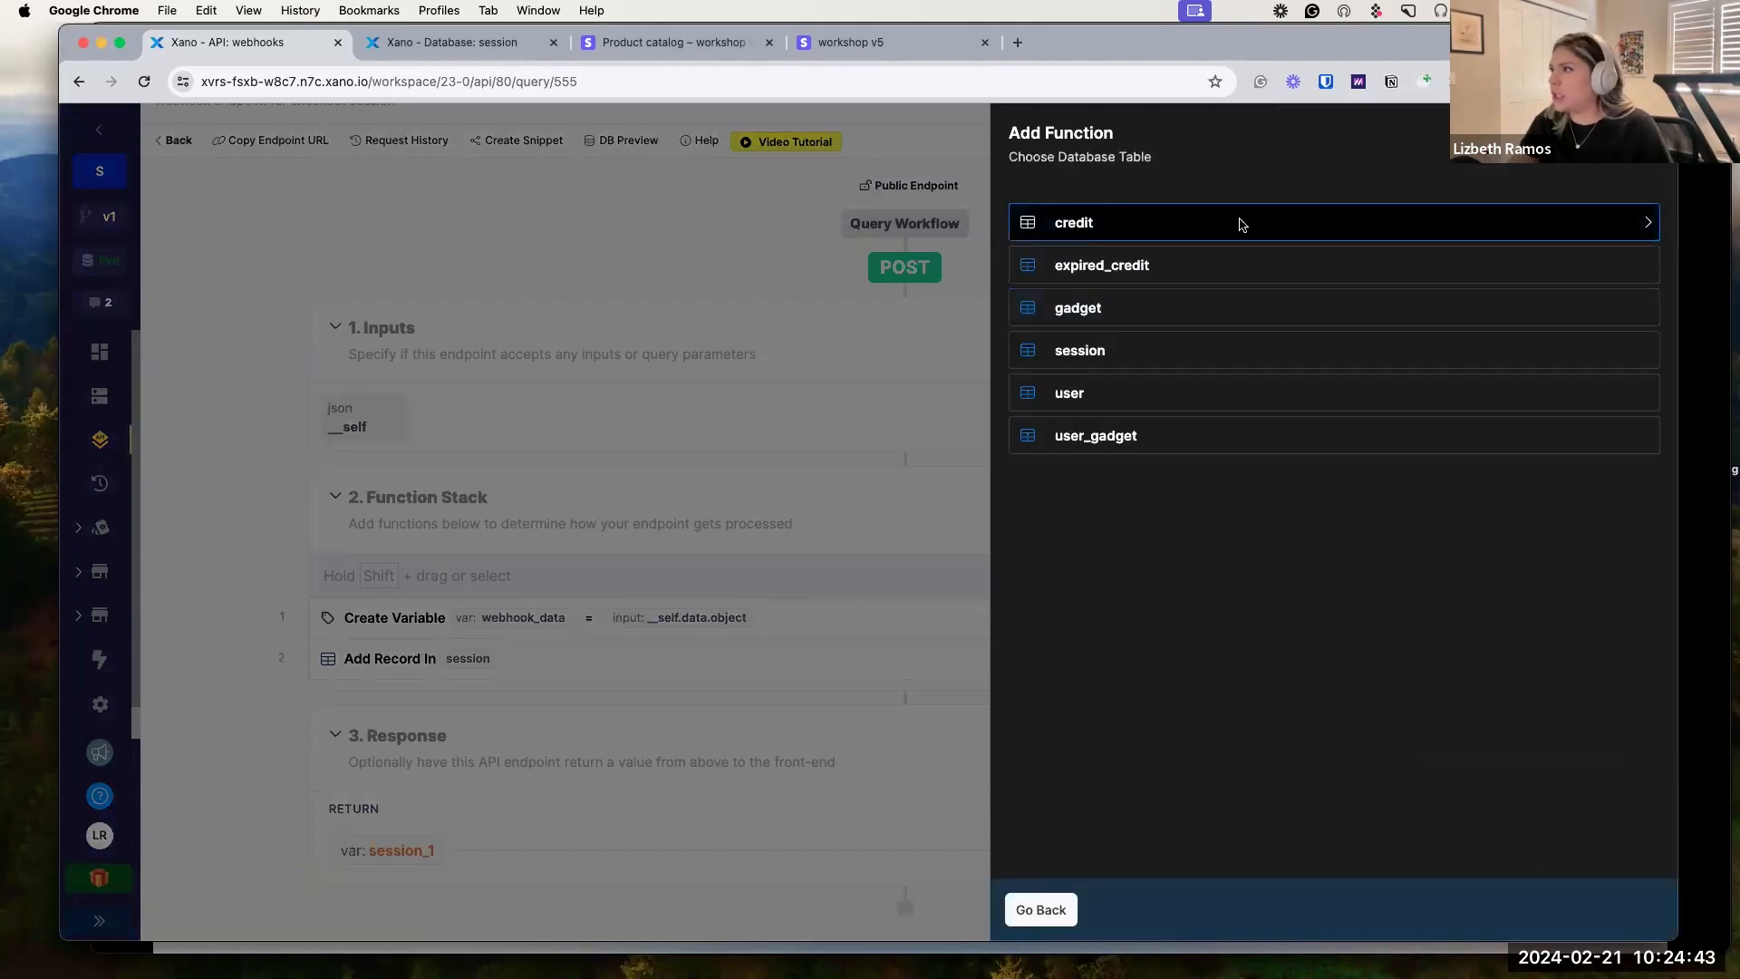
click(1132, 356)
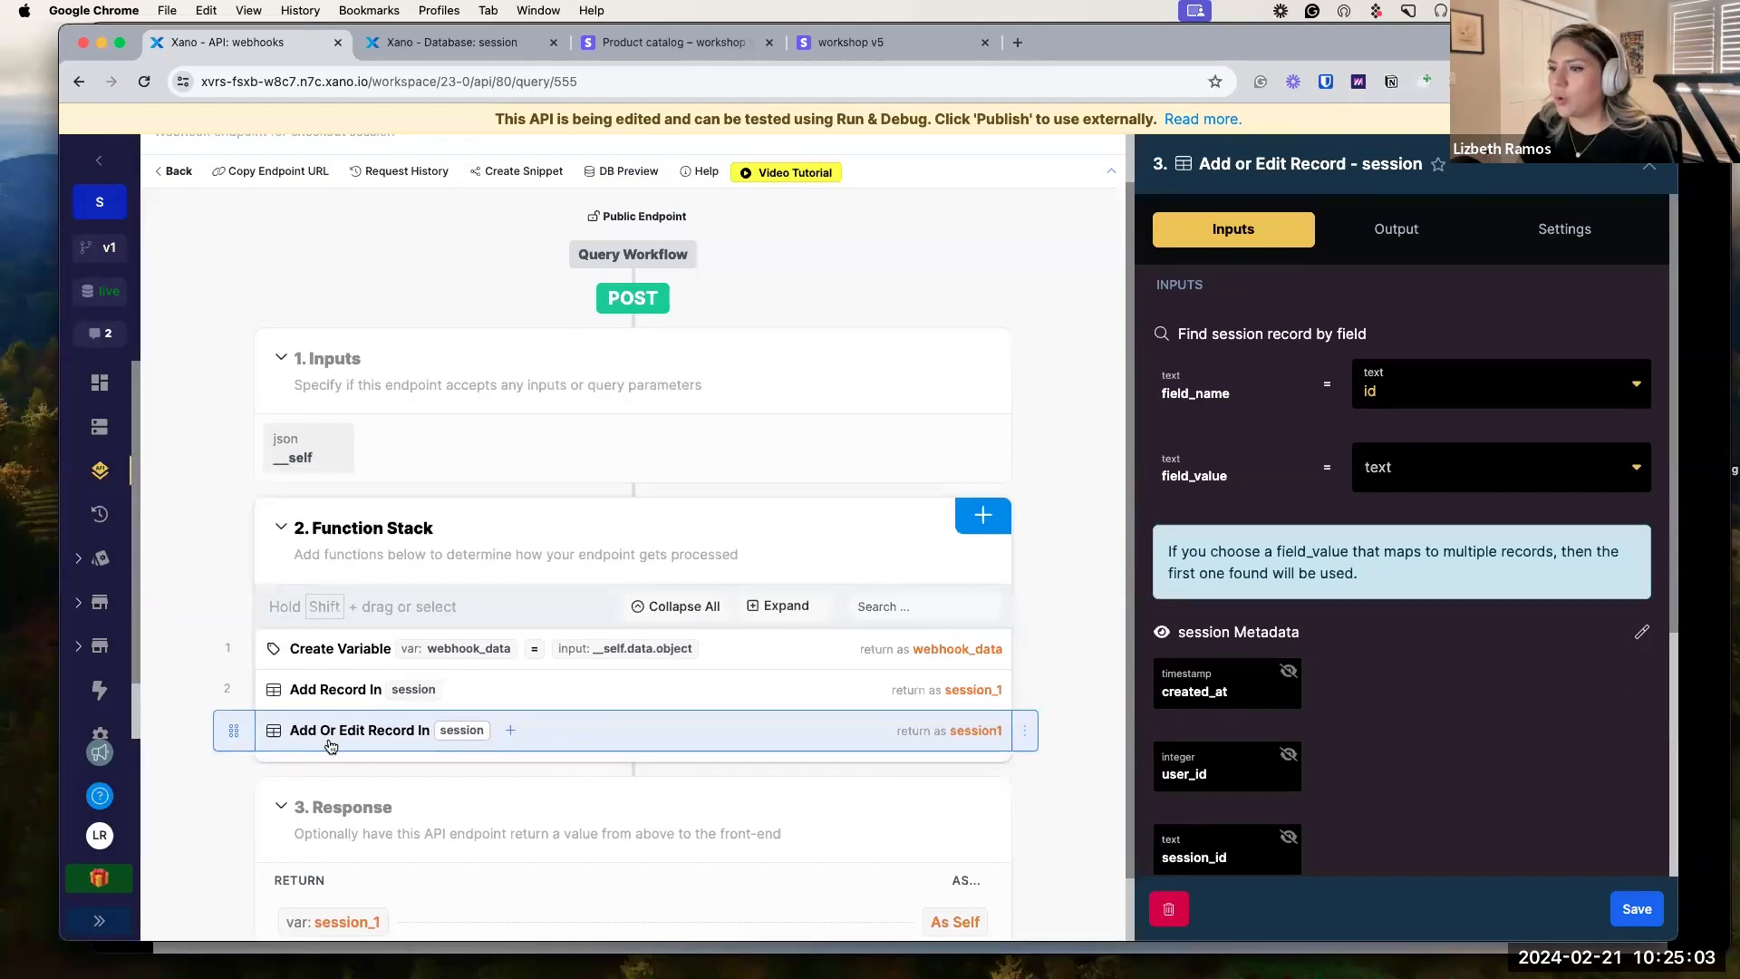
Change the Add or Edit Record field_name from id to session_id.
click(1406, 391)
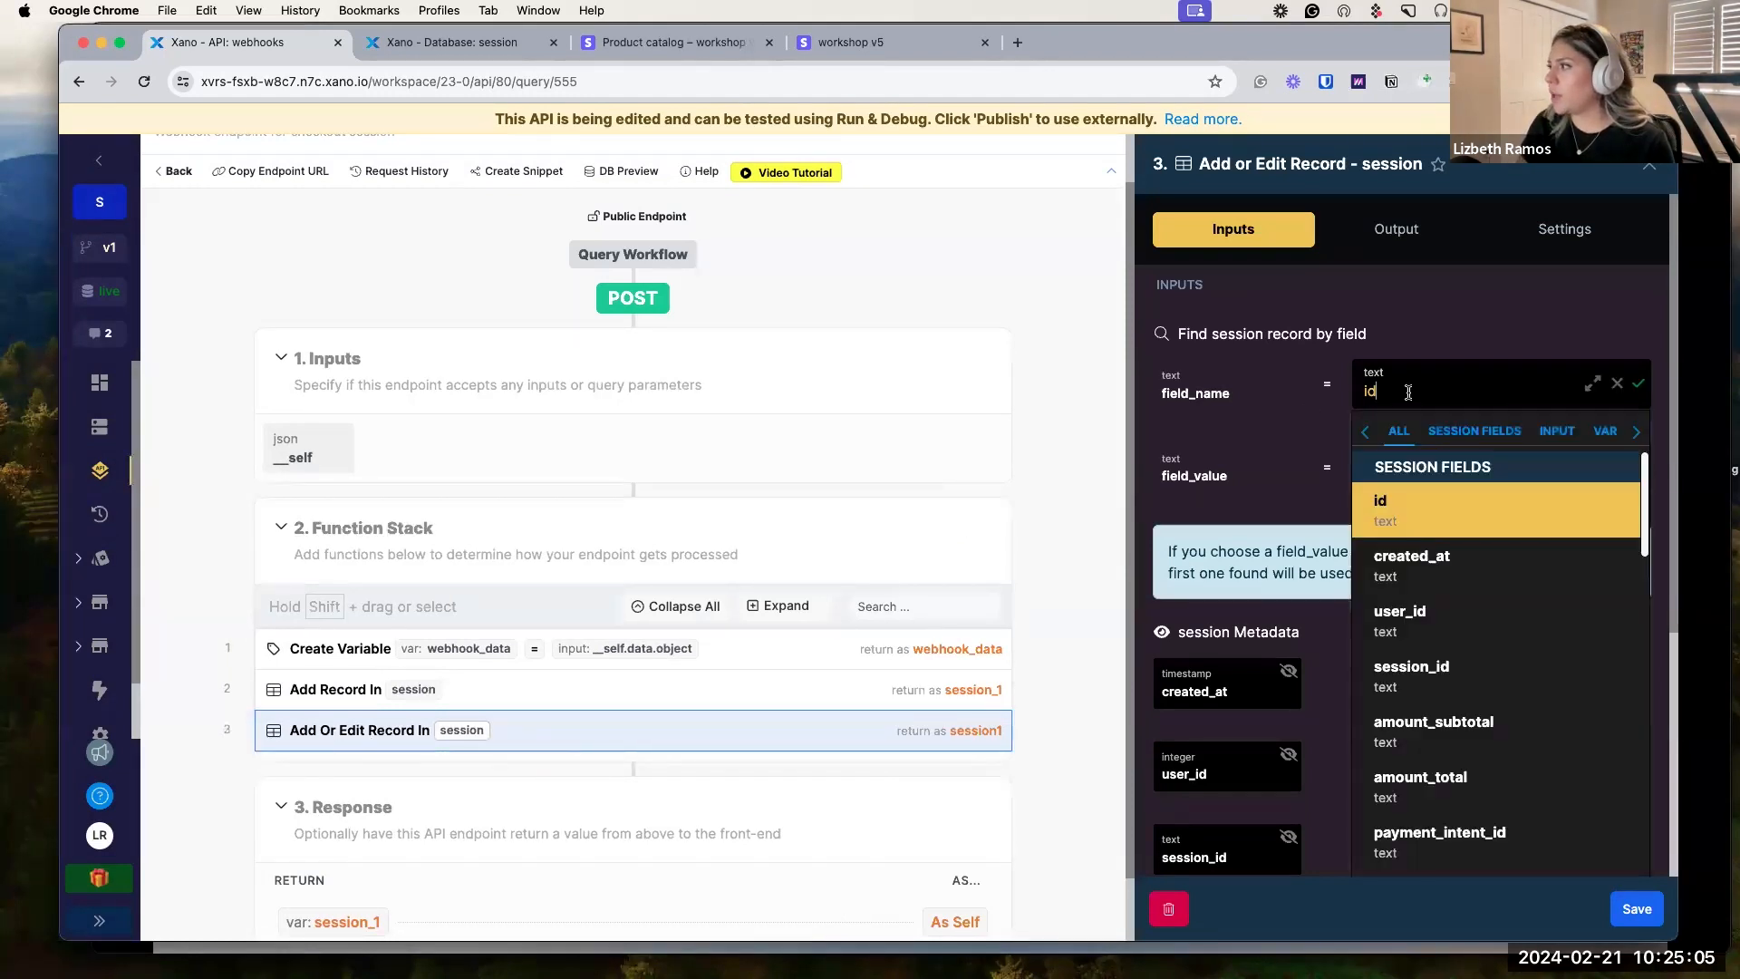
click(1448, 671)
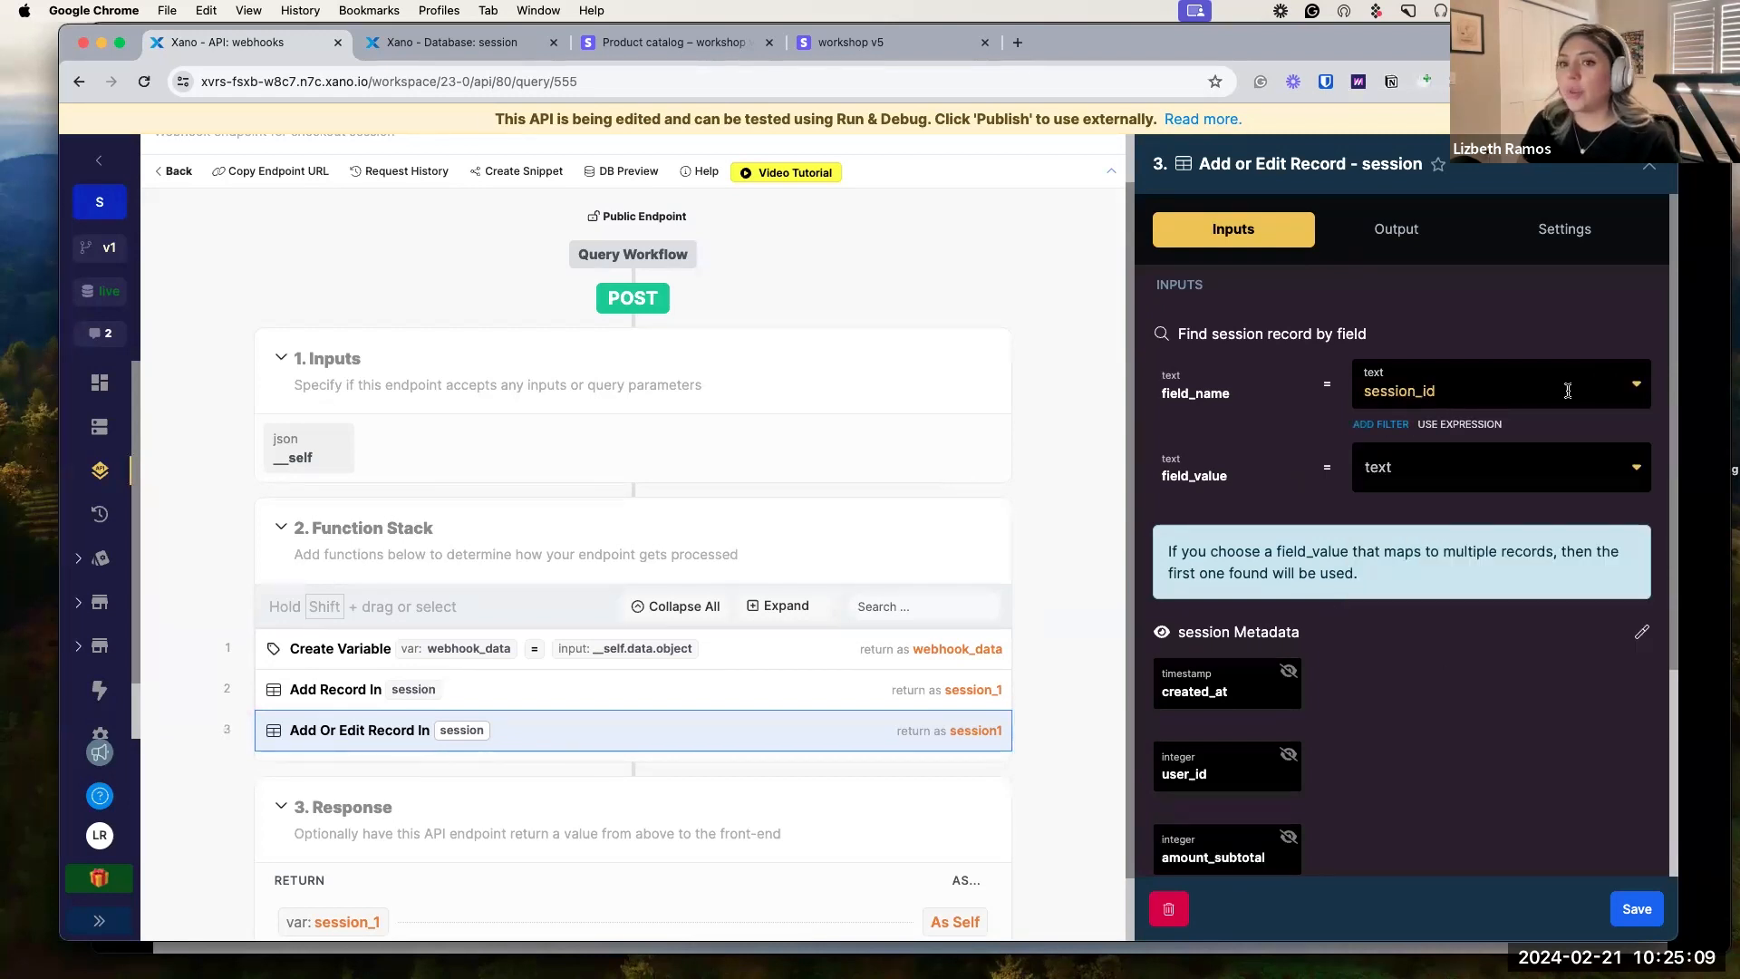
scroll(1397, 557, down, 3)
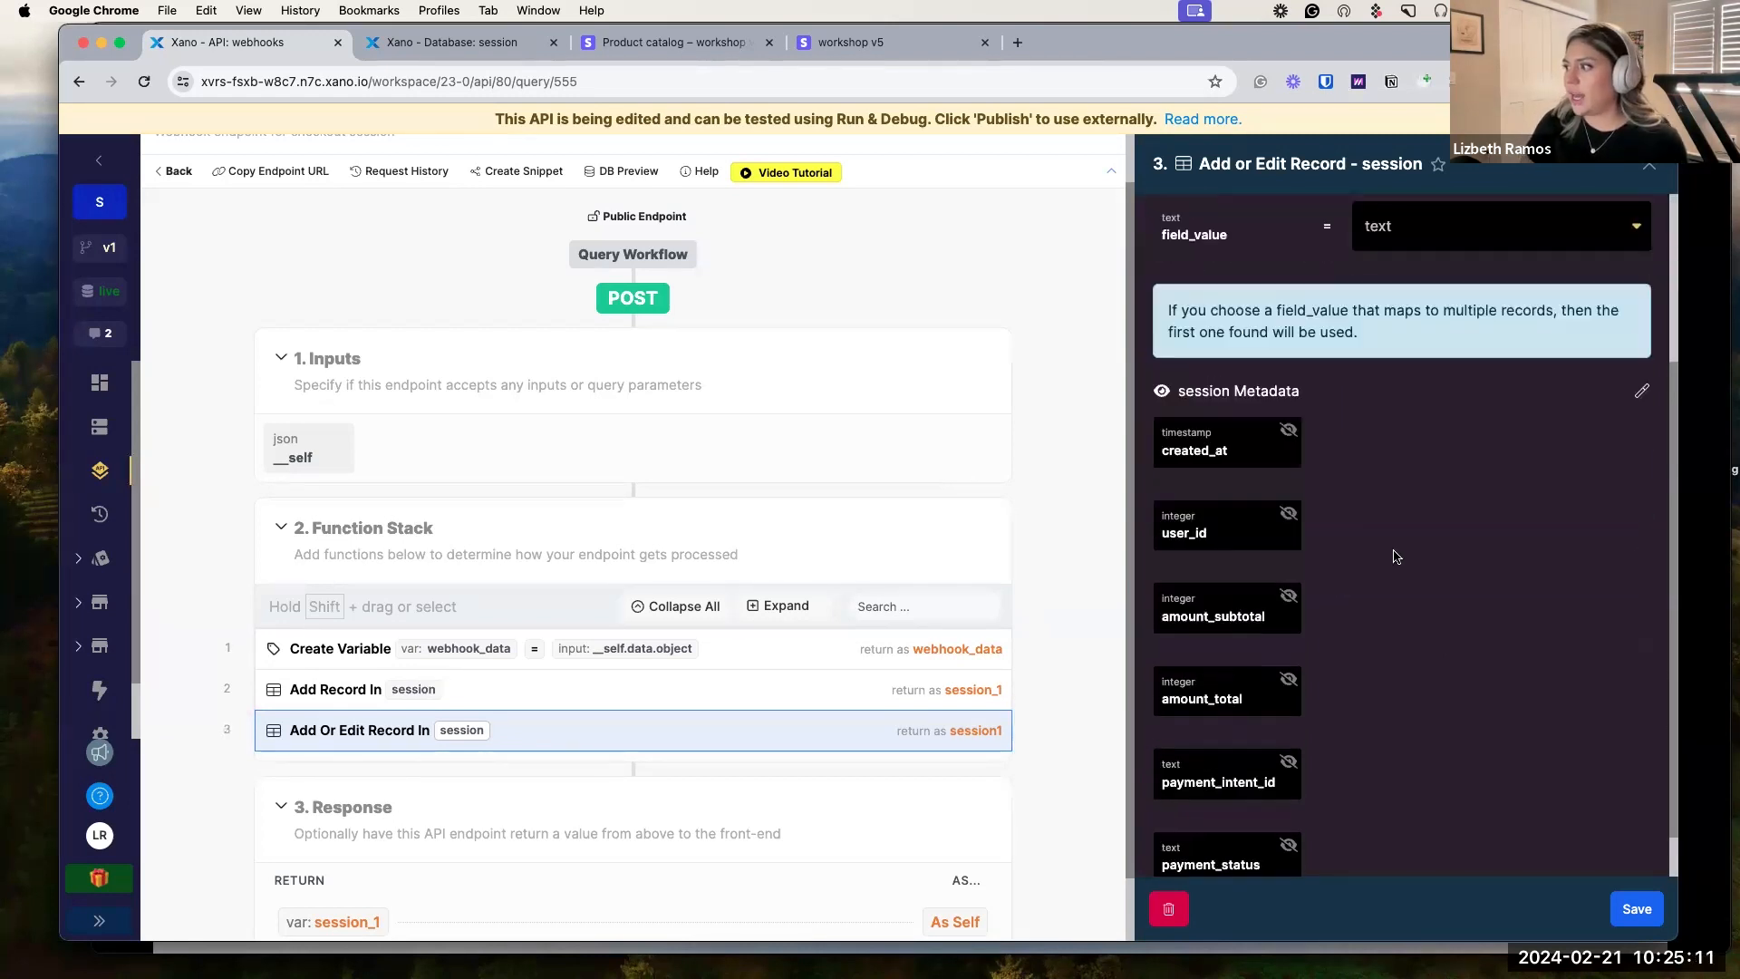
scroll(1394, 562, down, 1)
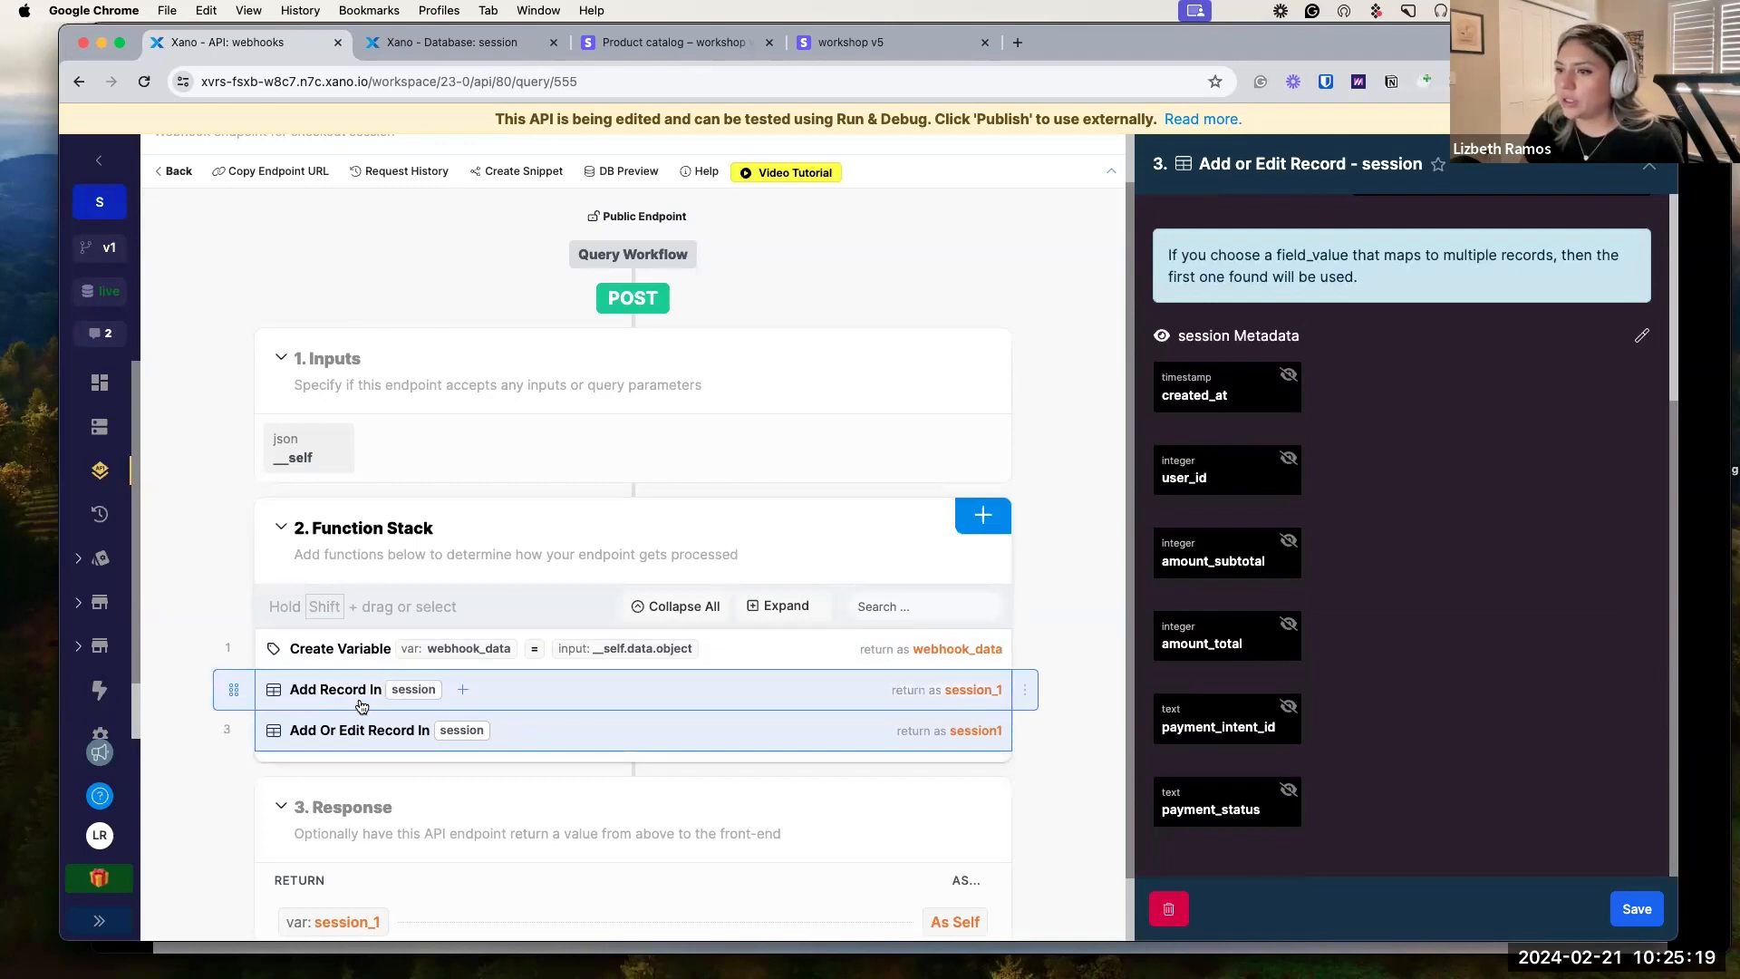
Check which value the Add Record step maps into session_id.
click(531, 696)
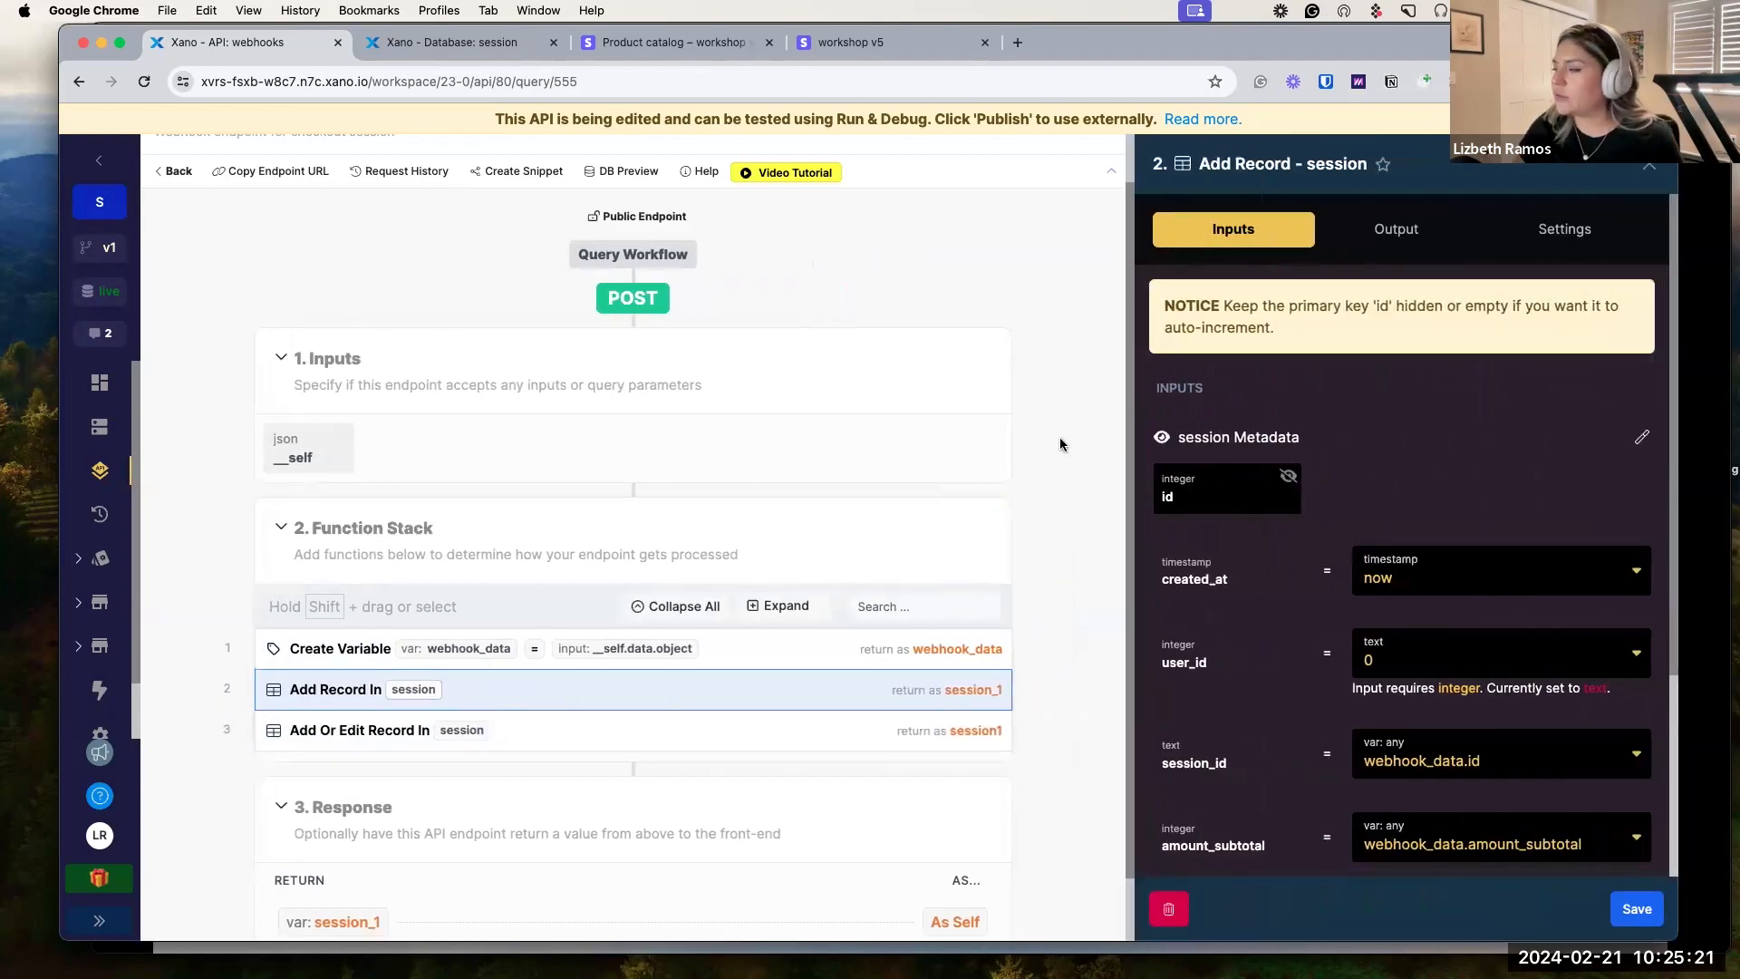
scroll(1178, 590, down, 3)
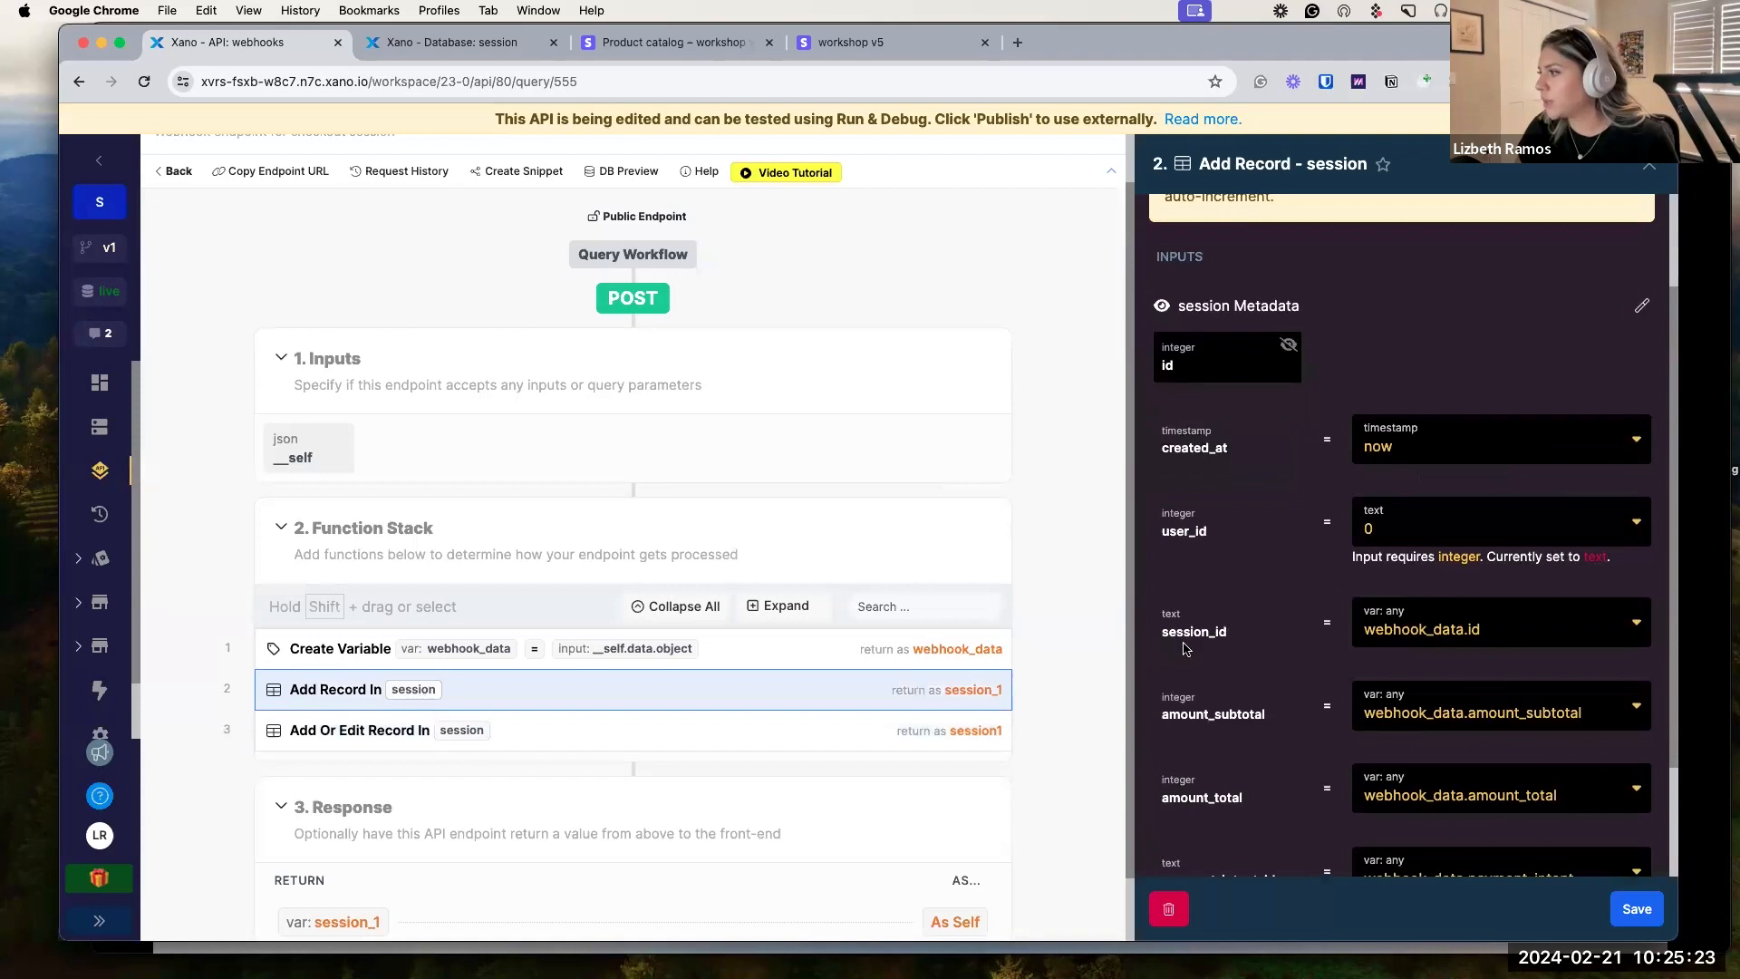
click(1473, 629)
key(super+c)
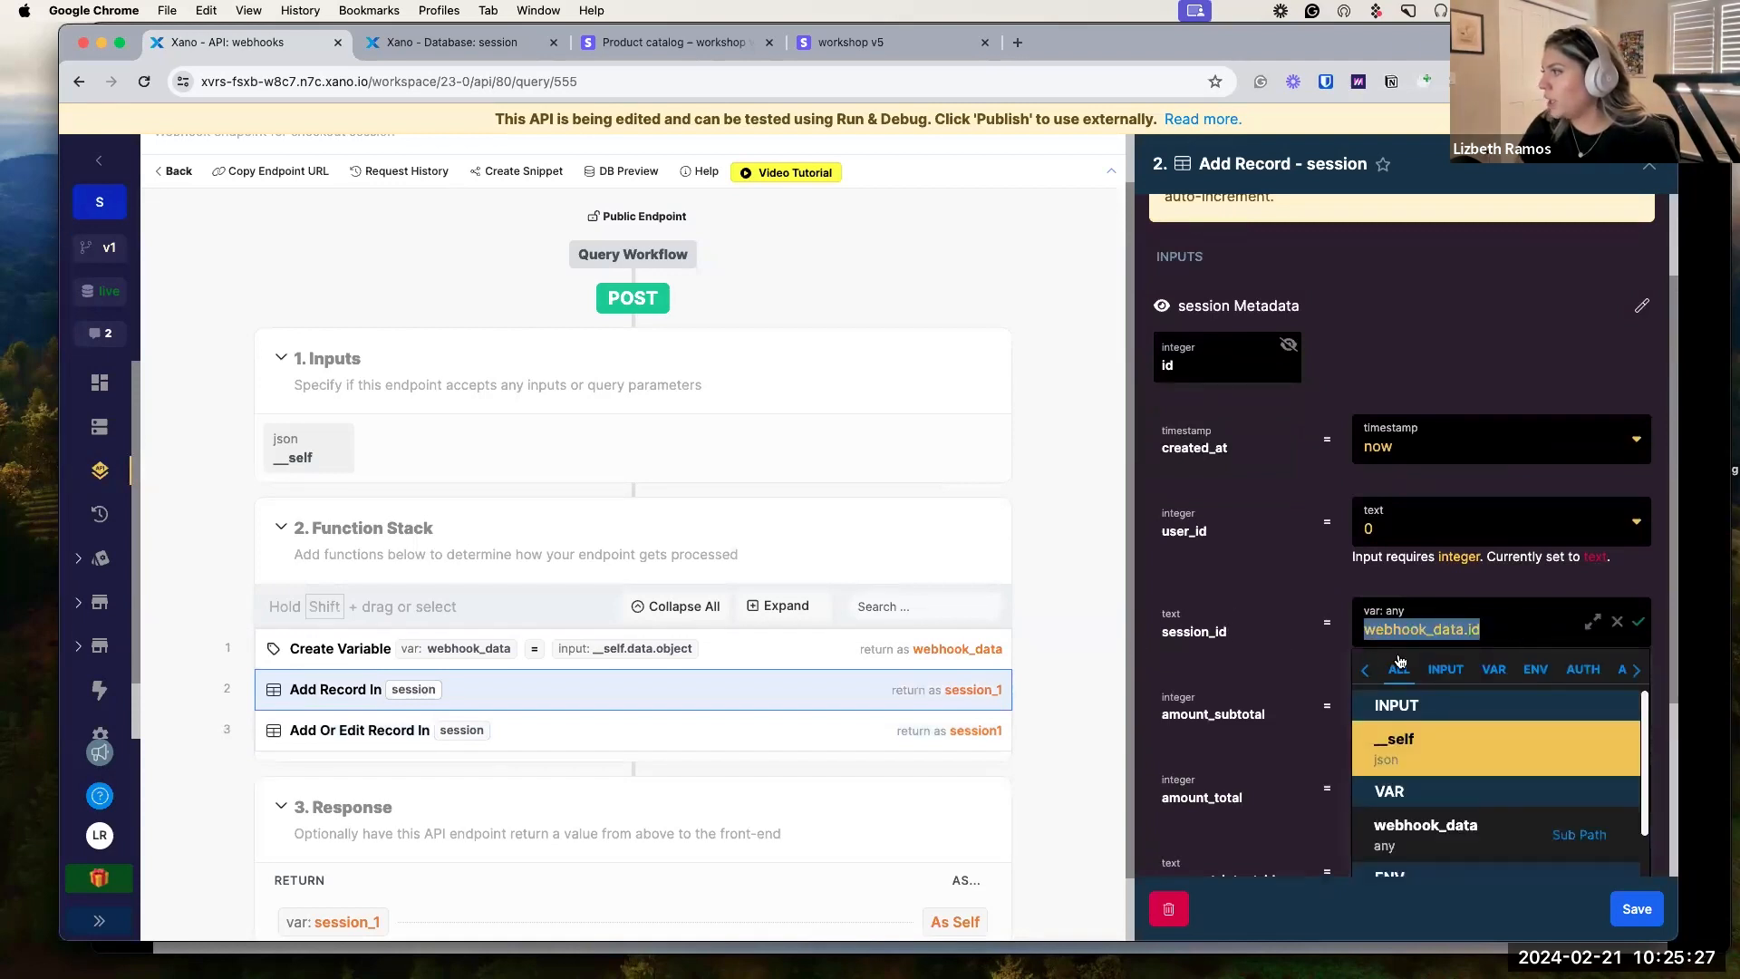
Match Add or Edit Record's session_id field against webhook_data.id, then view the session table's record.
click(598, 745)
click(1416, 381)
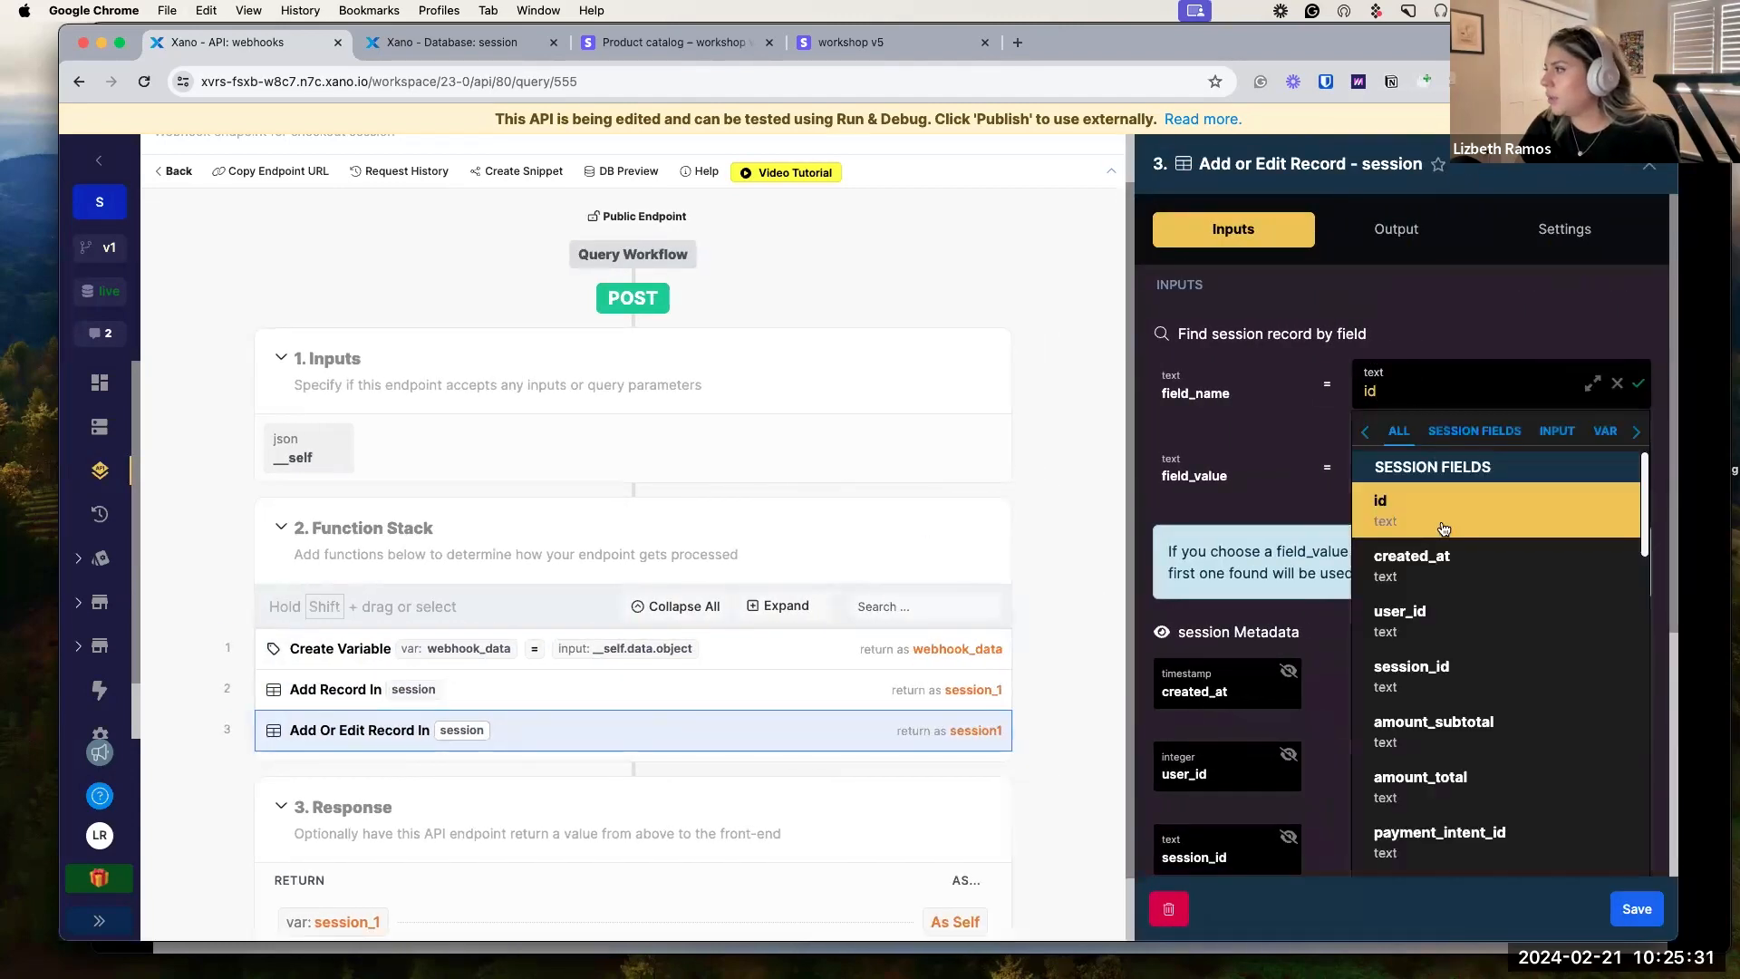
click(1412, 675)
click(1473, 473)
key(super+v)
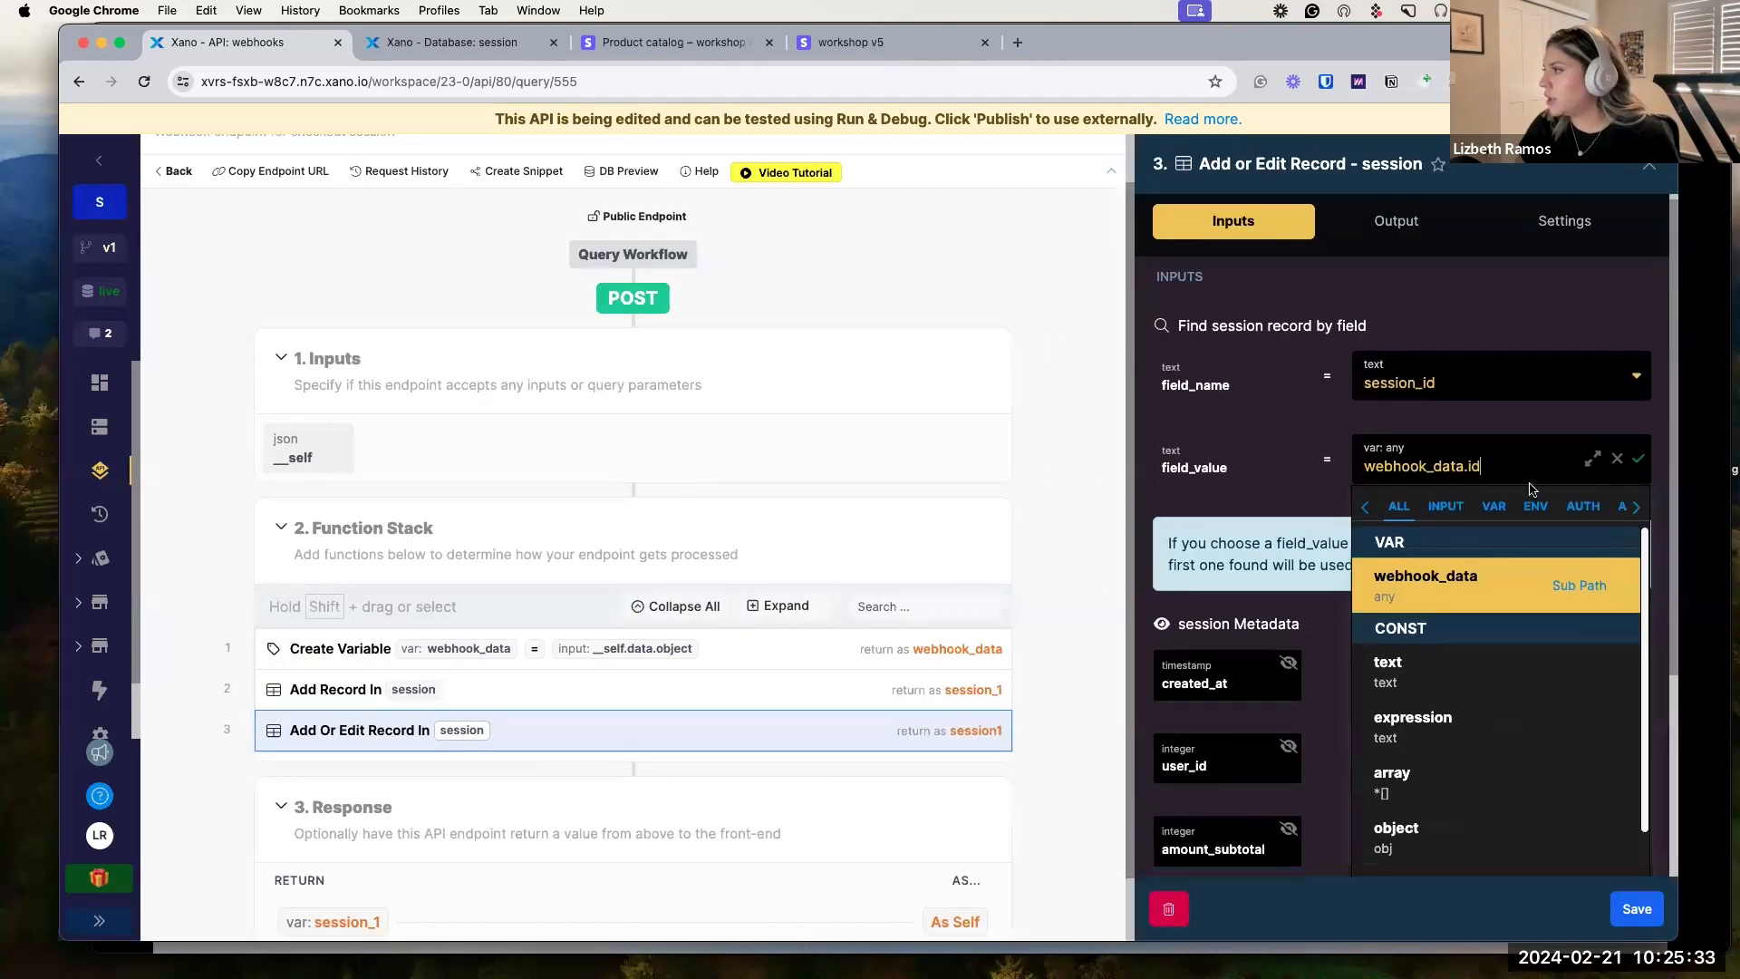
click(1641, 461)
scroll(1262, 722, down, 3)
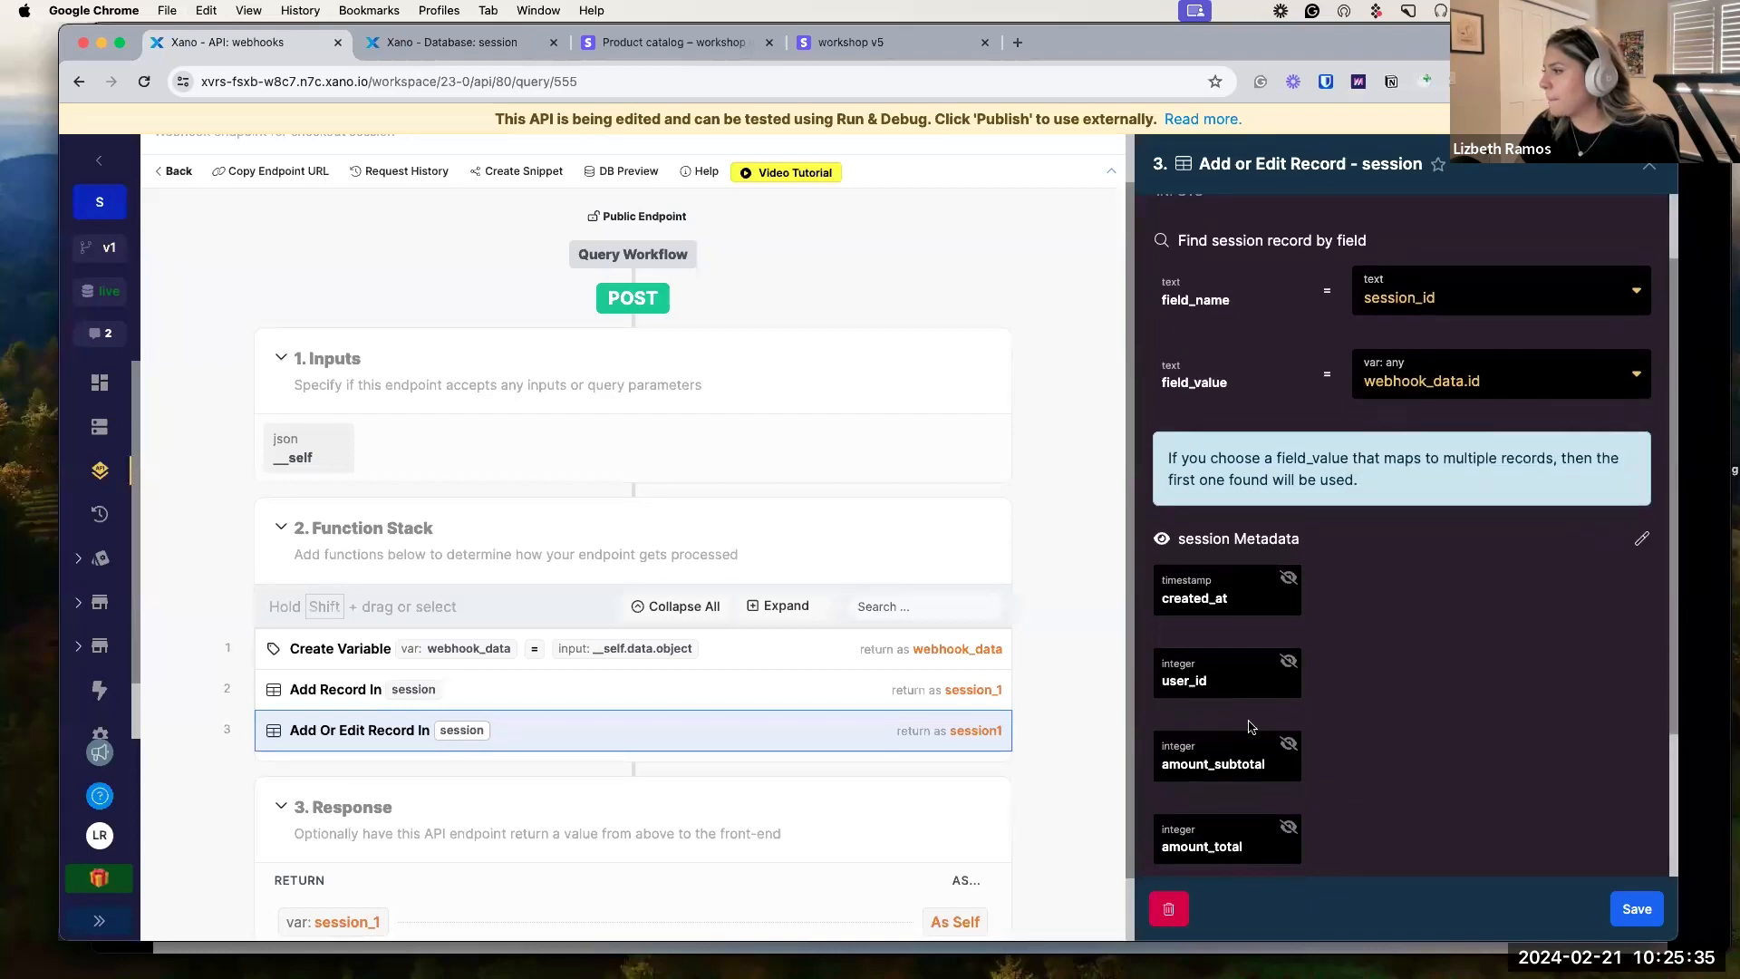
scroll(1317, 628, down, 4)
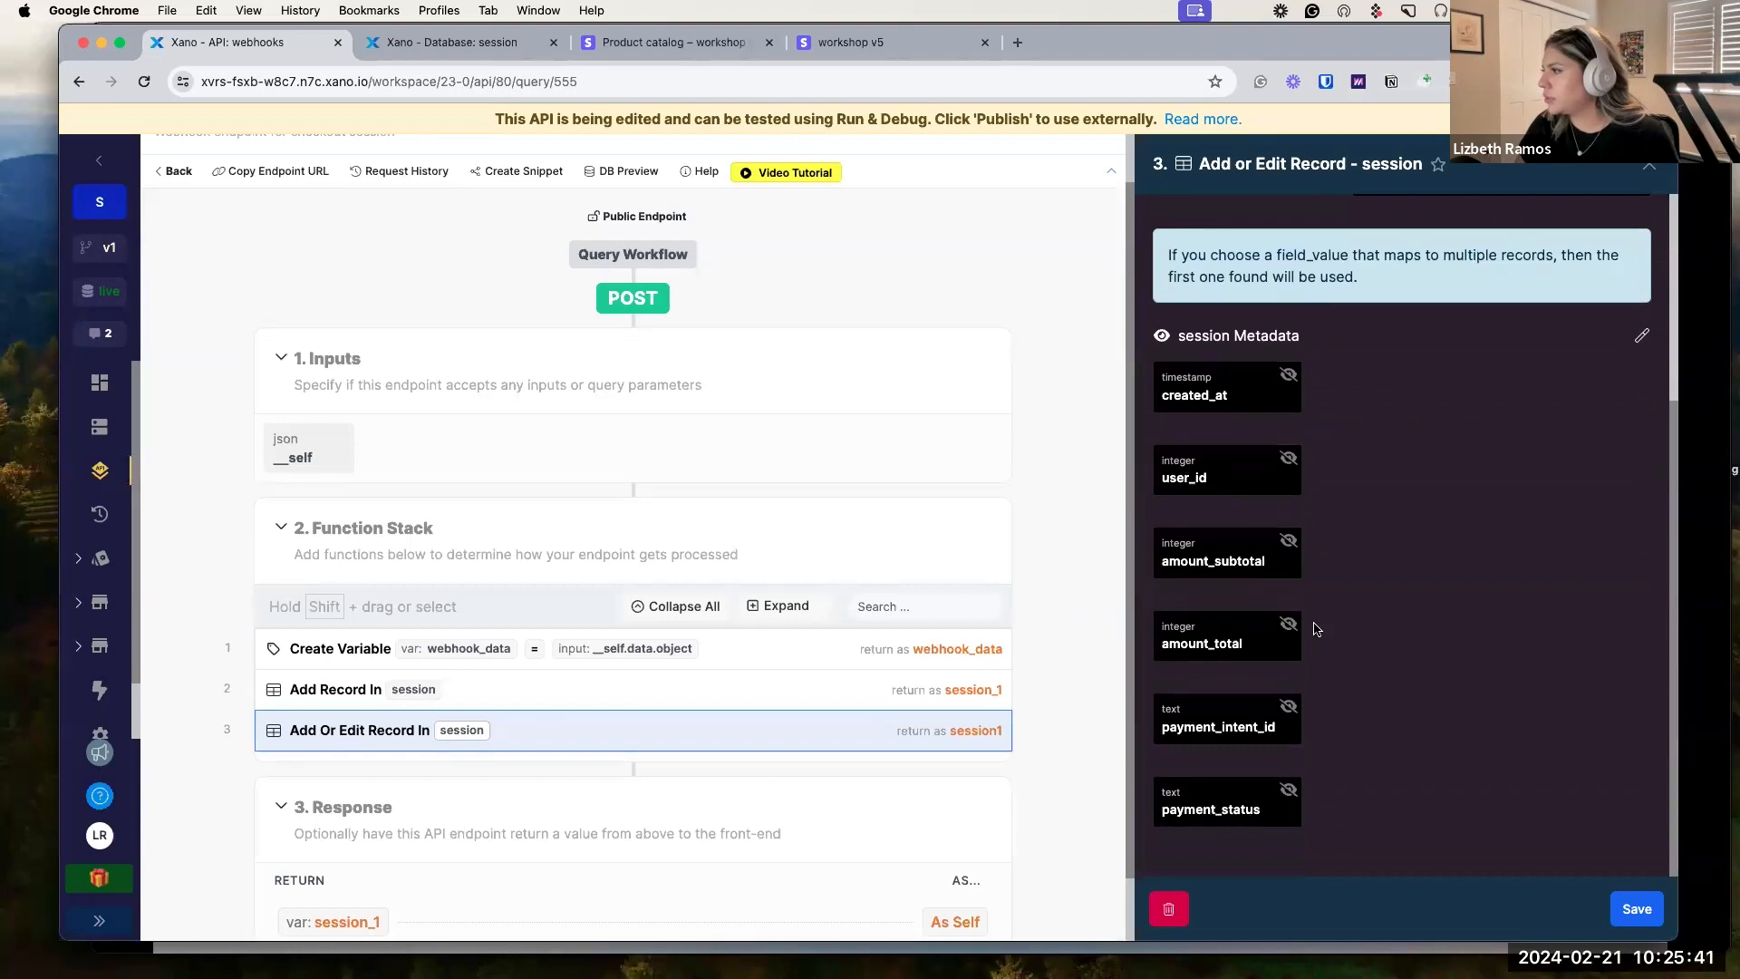
scroll(1316, 628, up, 1)
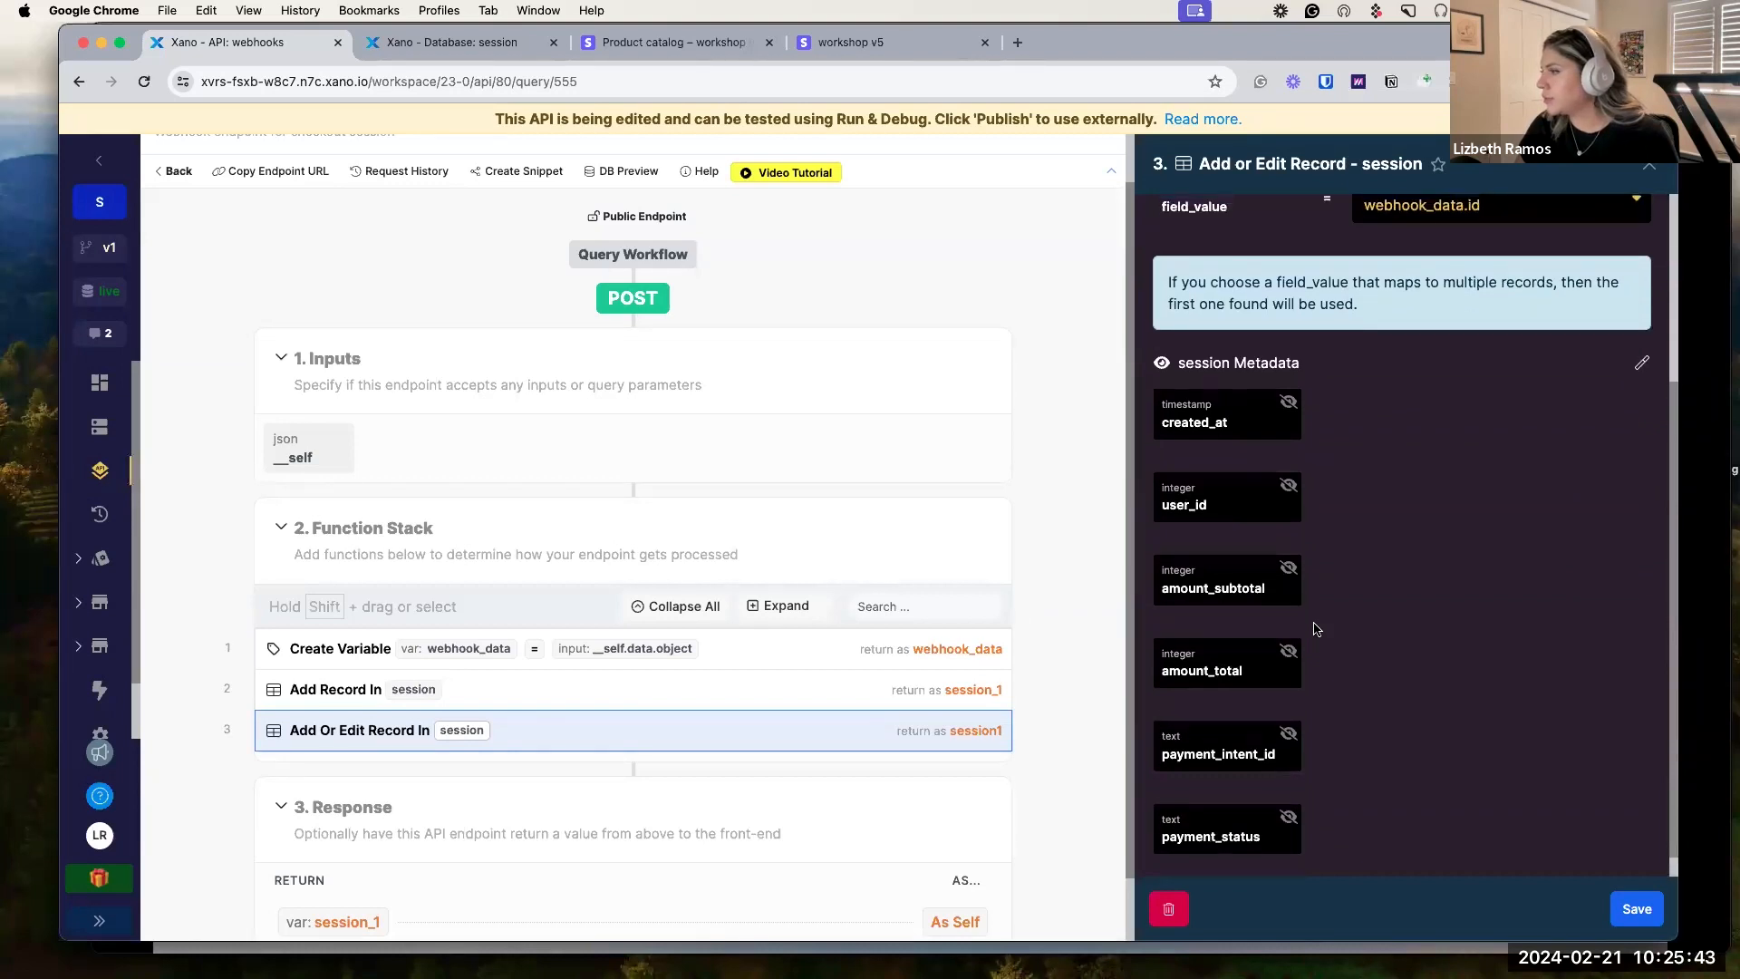
scroll(1316, 627, down, 1)
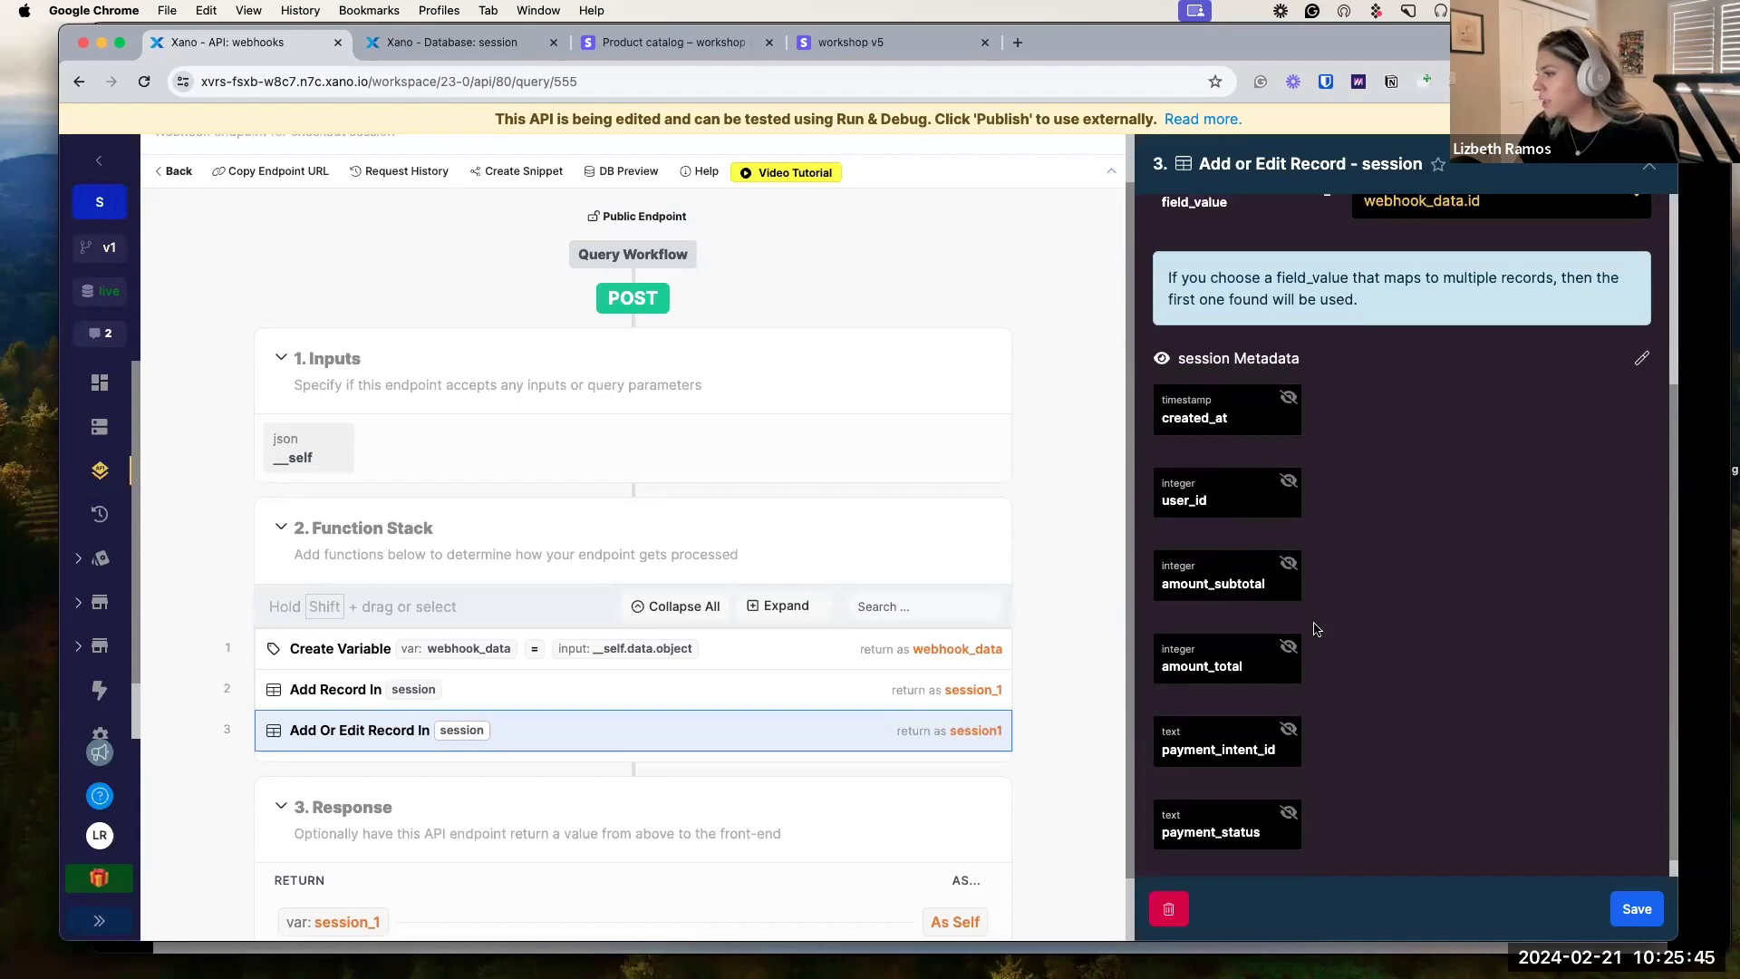
click(439, 44)
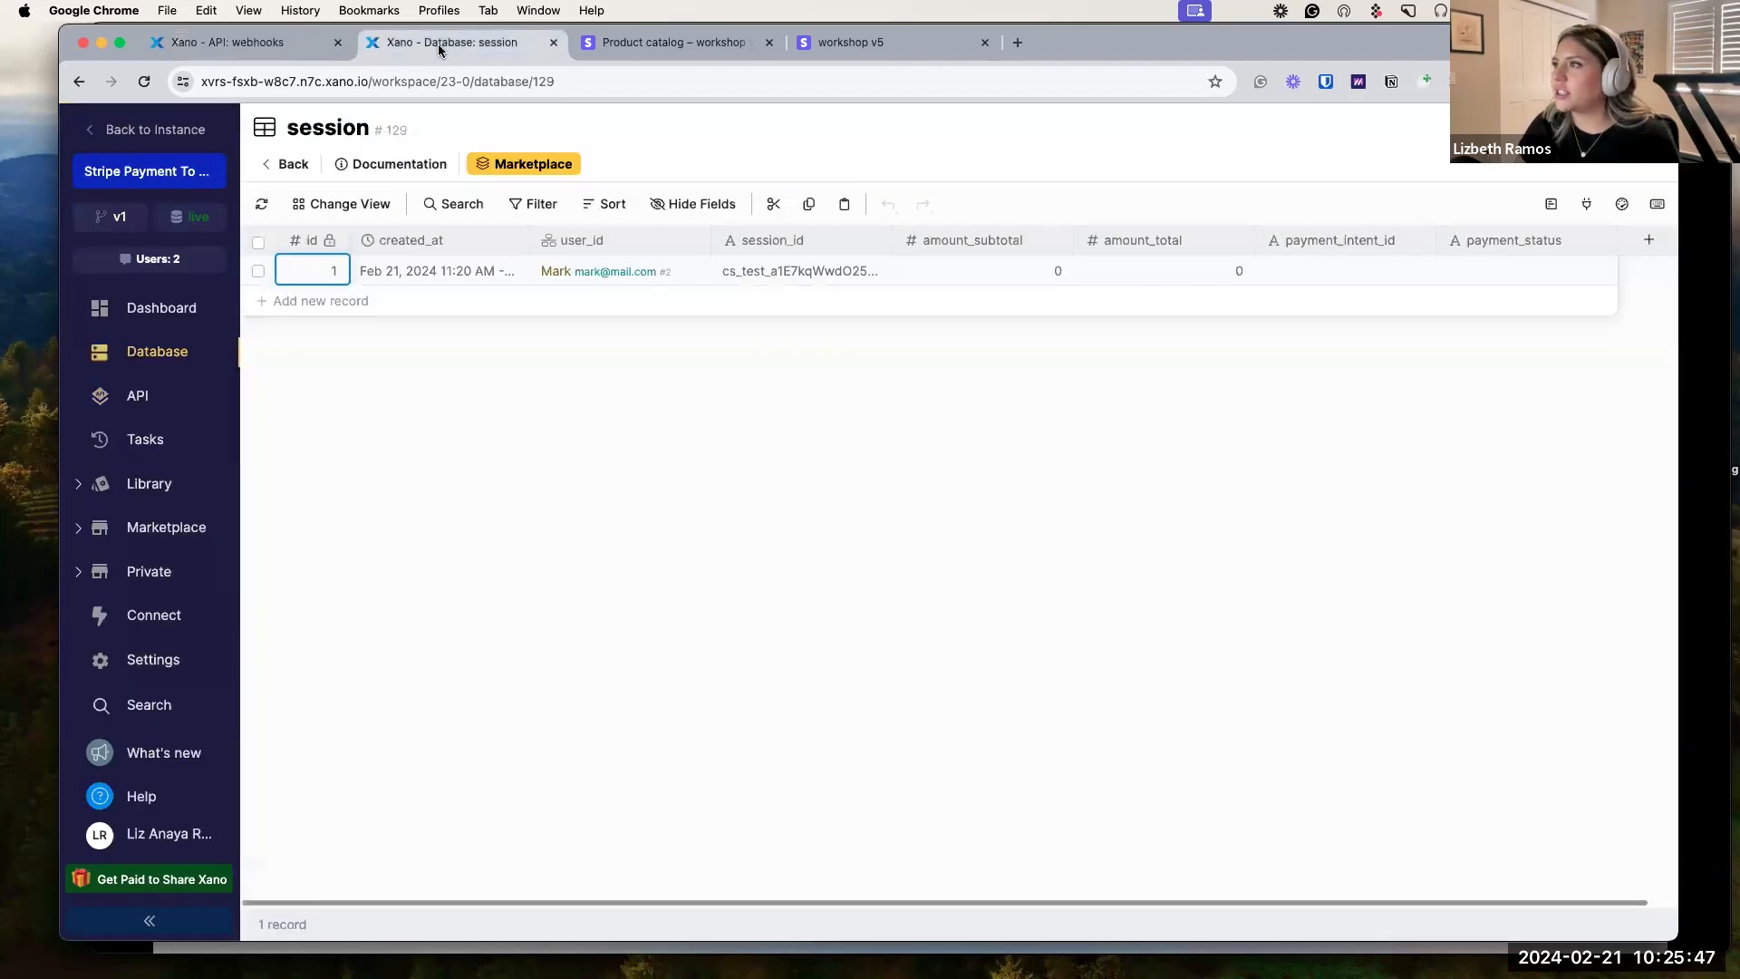
Return to the /webhooks endpoint and close the Add or Edit Record panel.
click(295, 50)
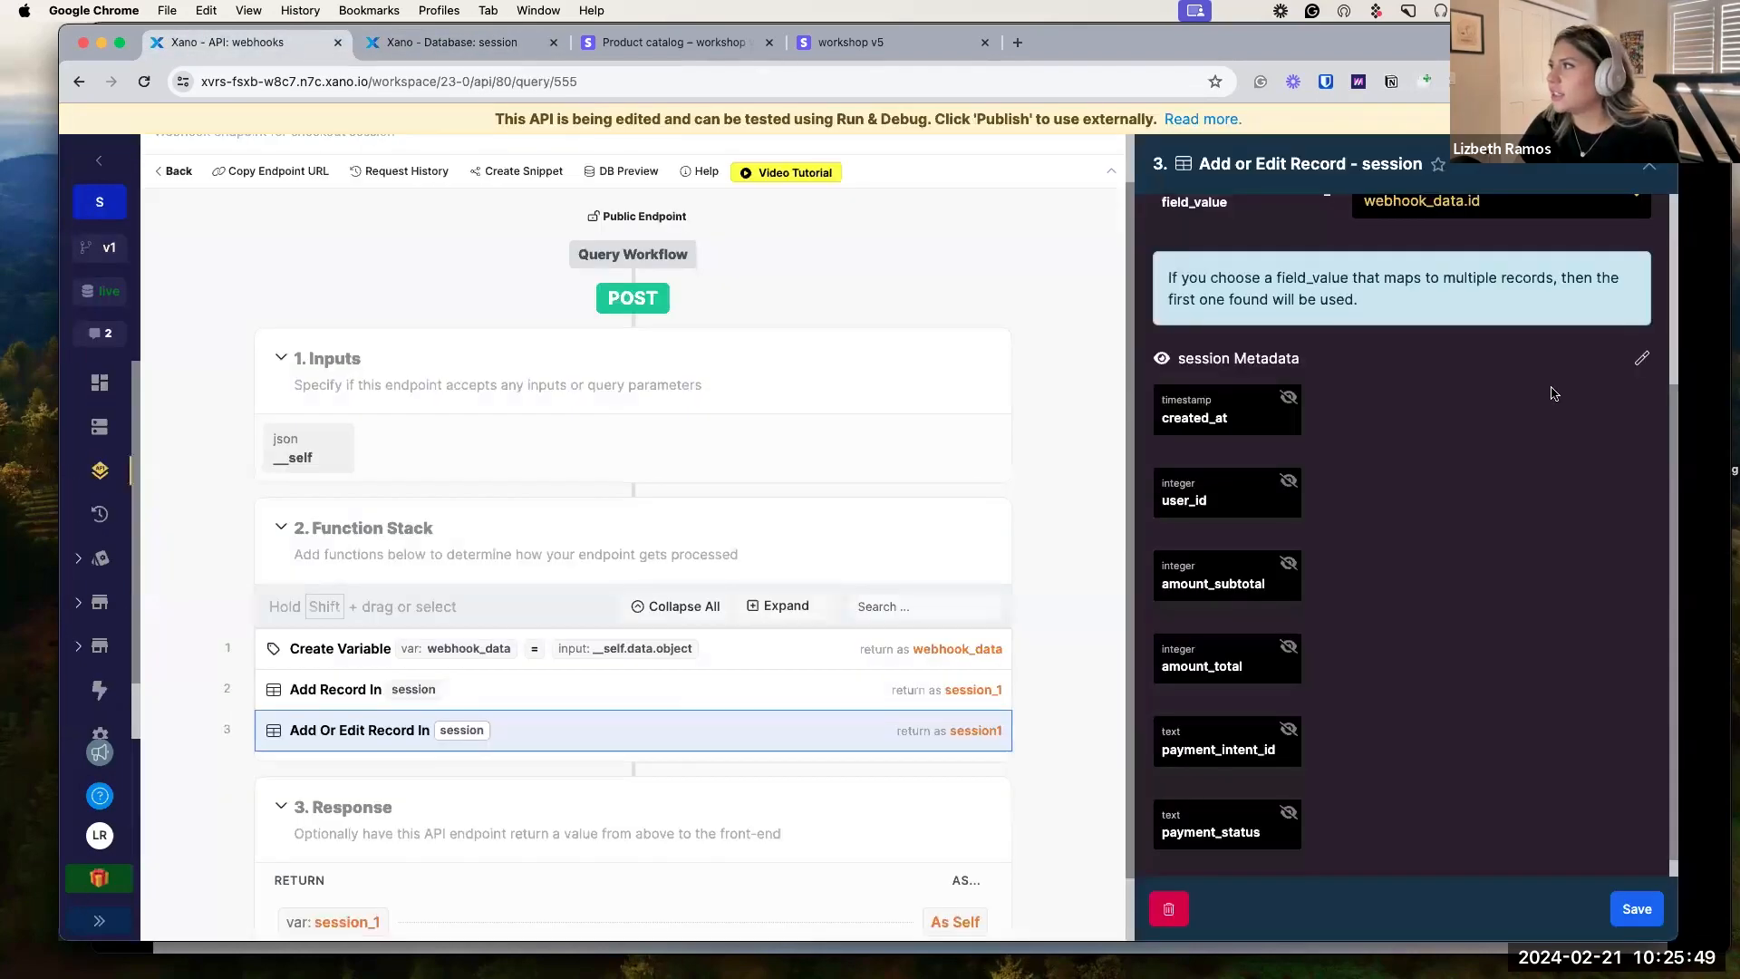
scroll(1586, 470, up, 3)
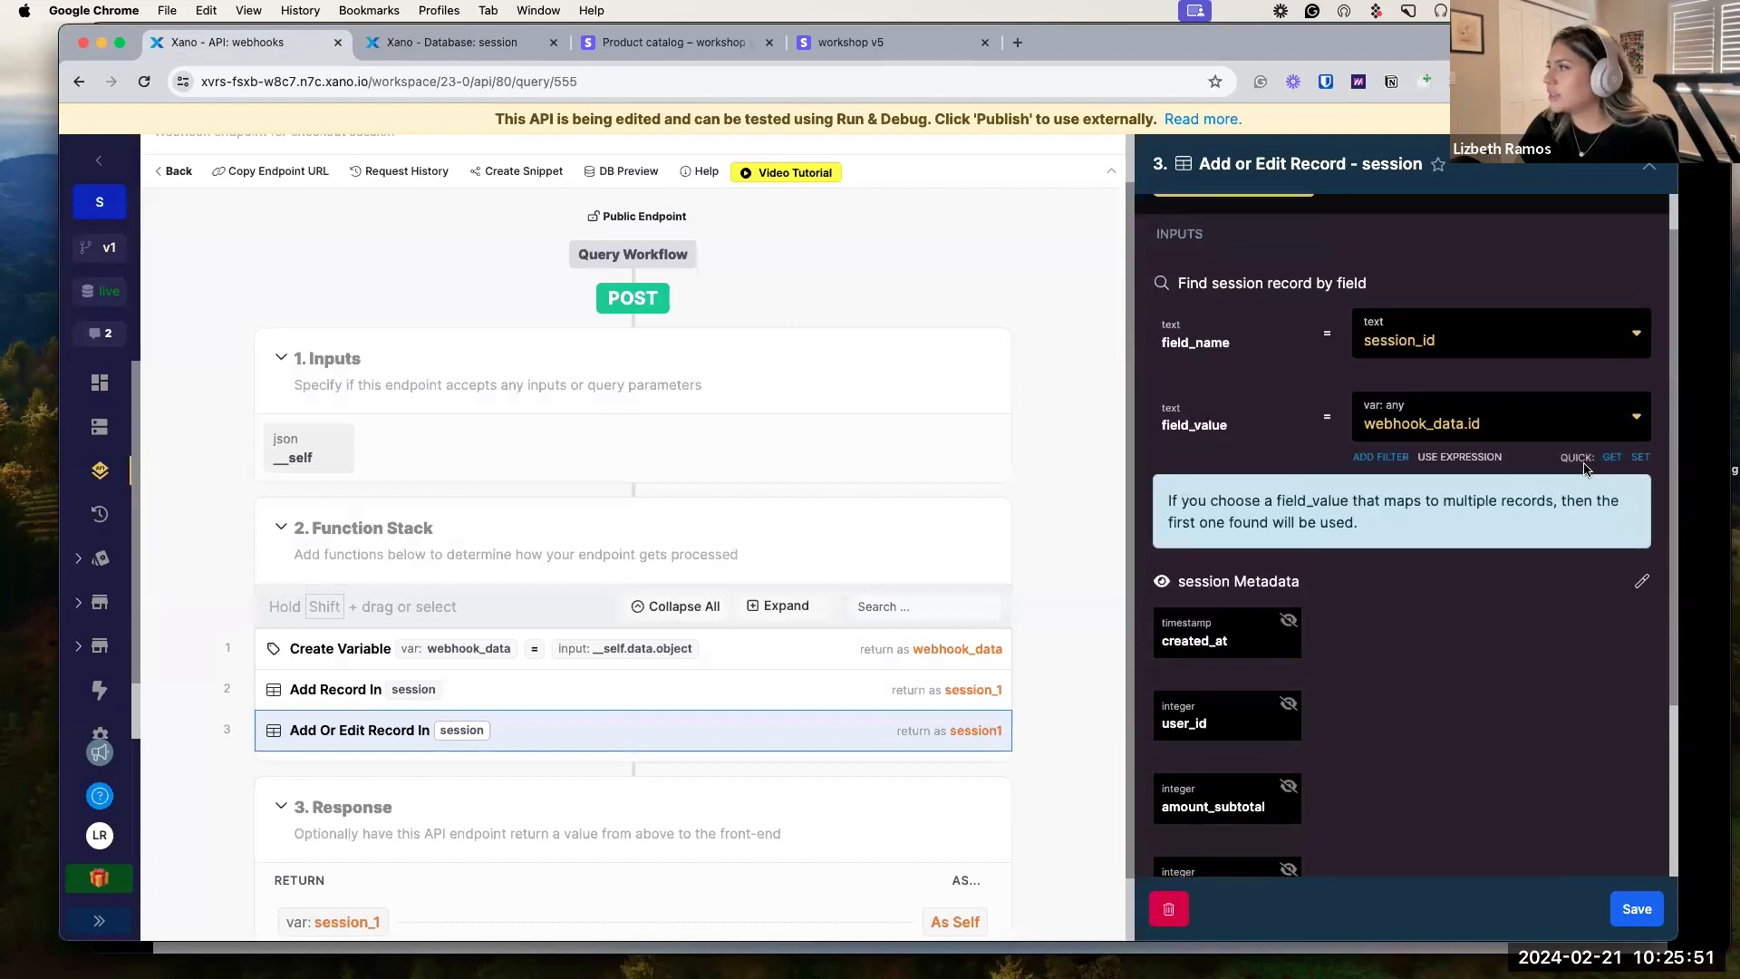
scroll(1322, 702, down, 3)
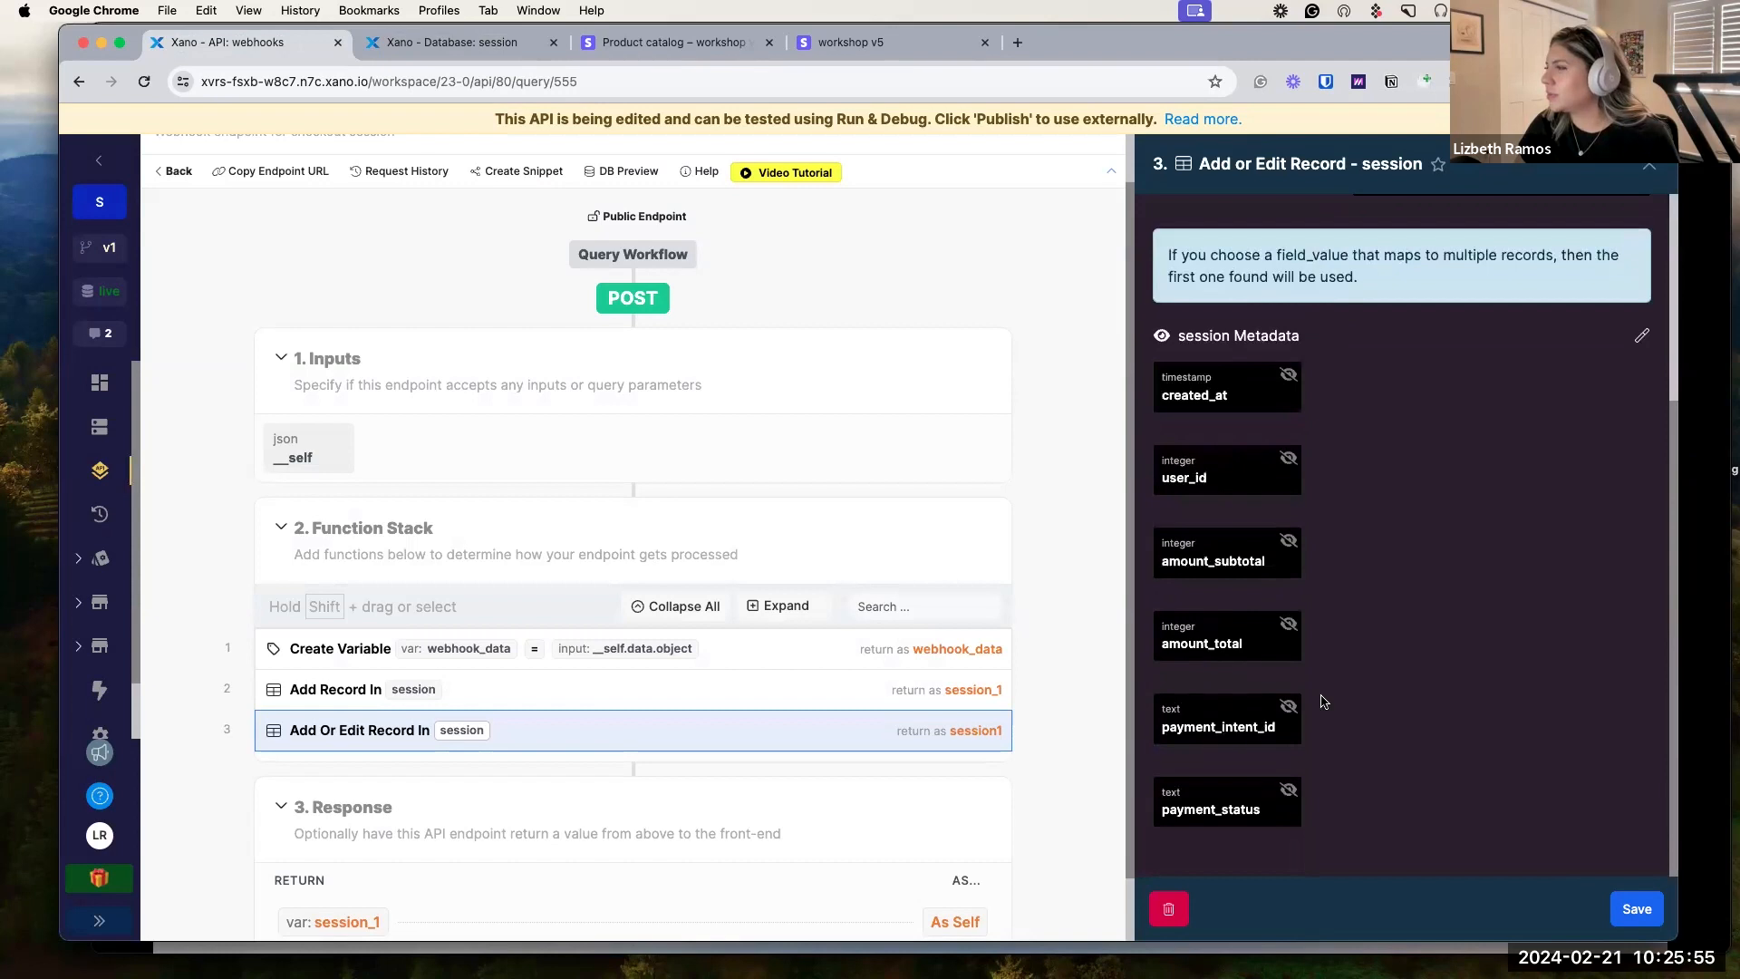
scroll(1322, 702, up, 3)
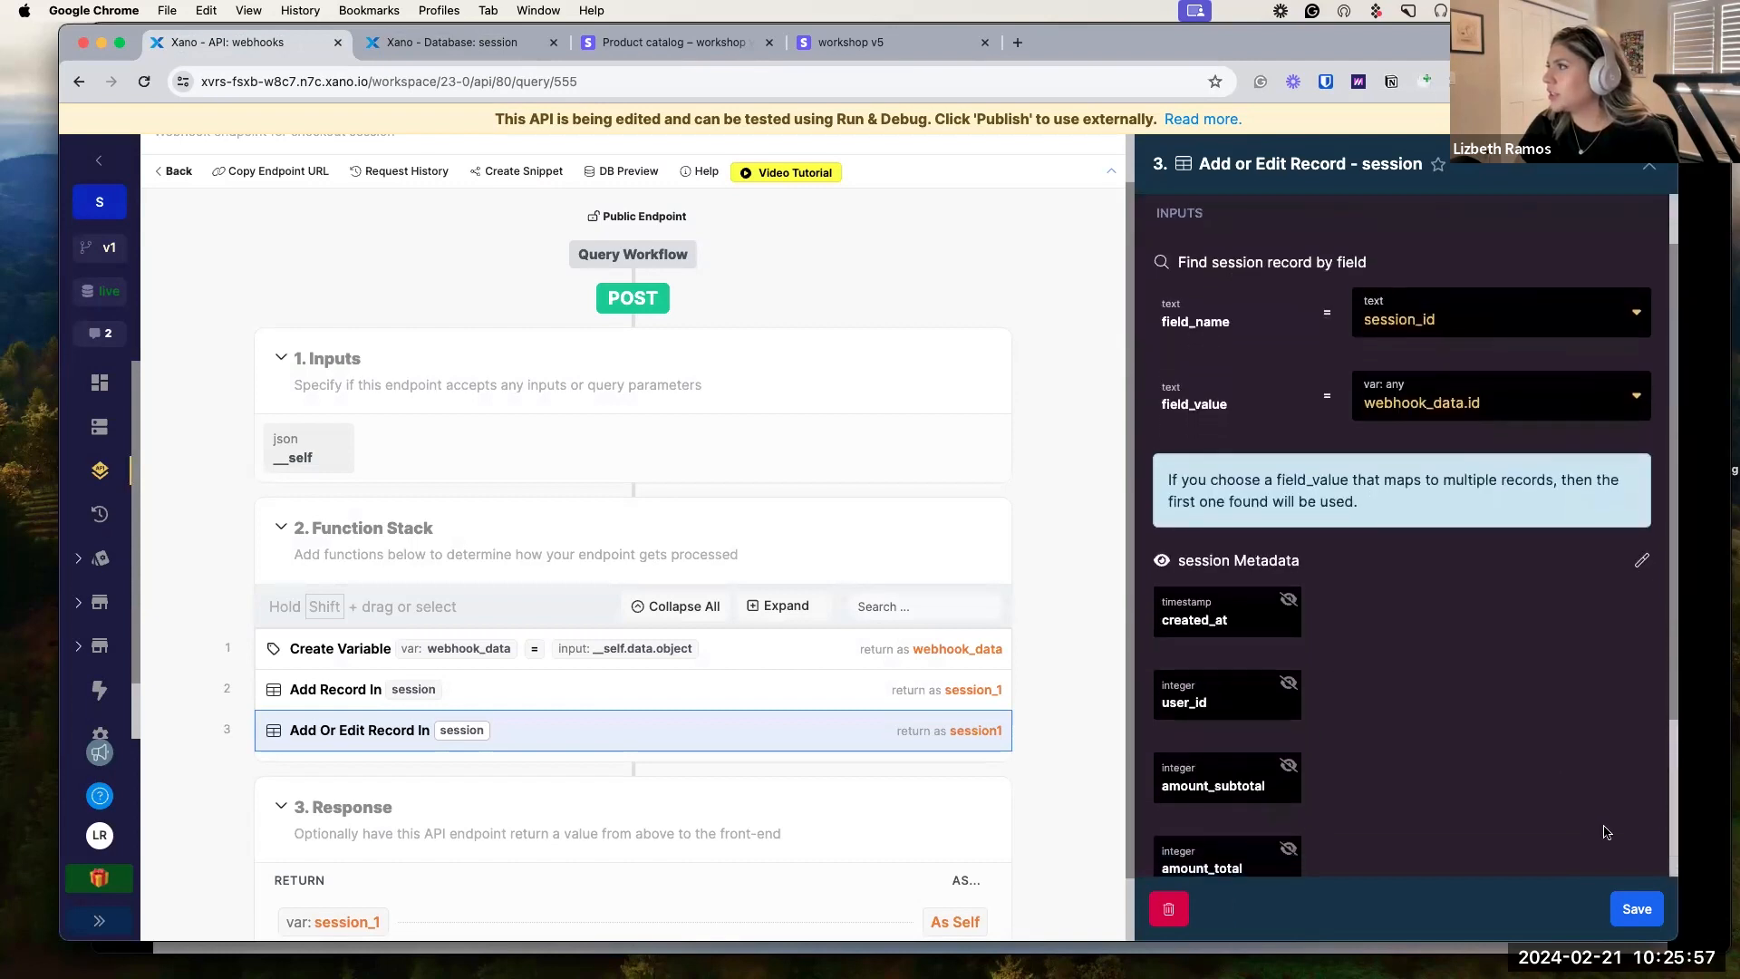
click(1637, 908)
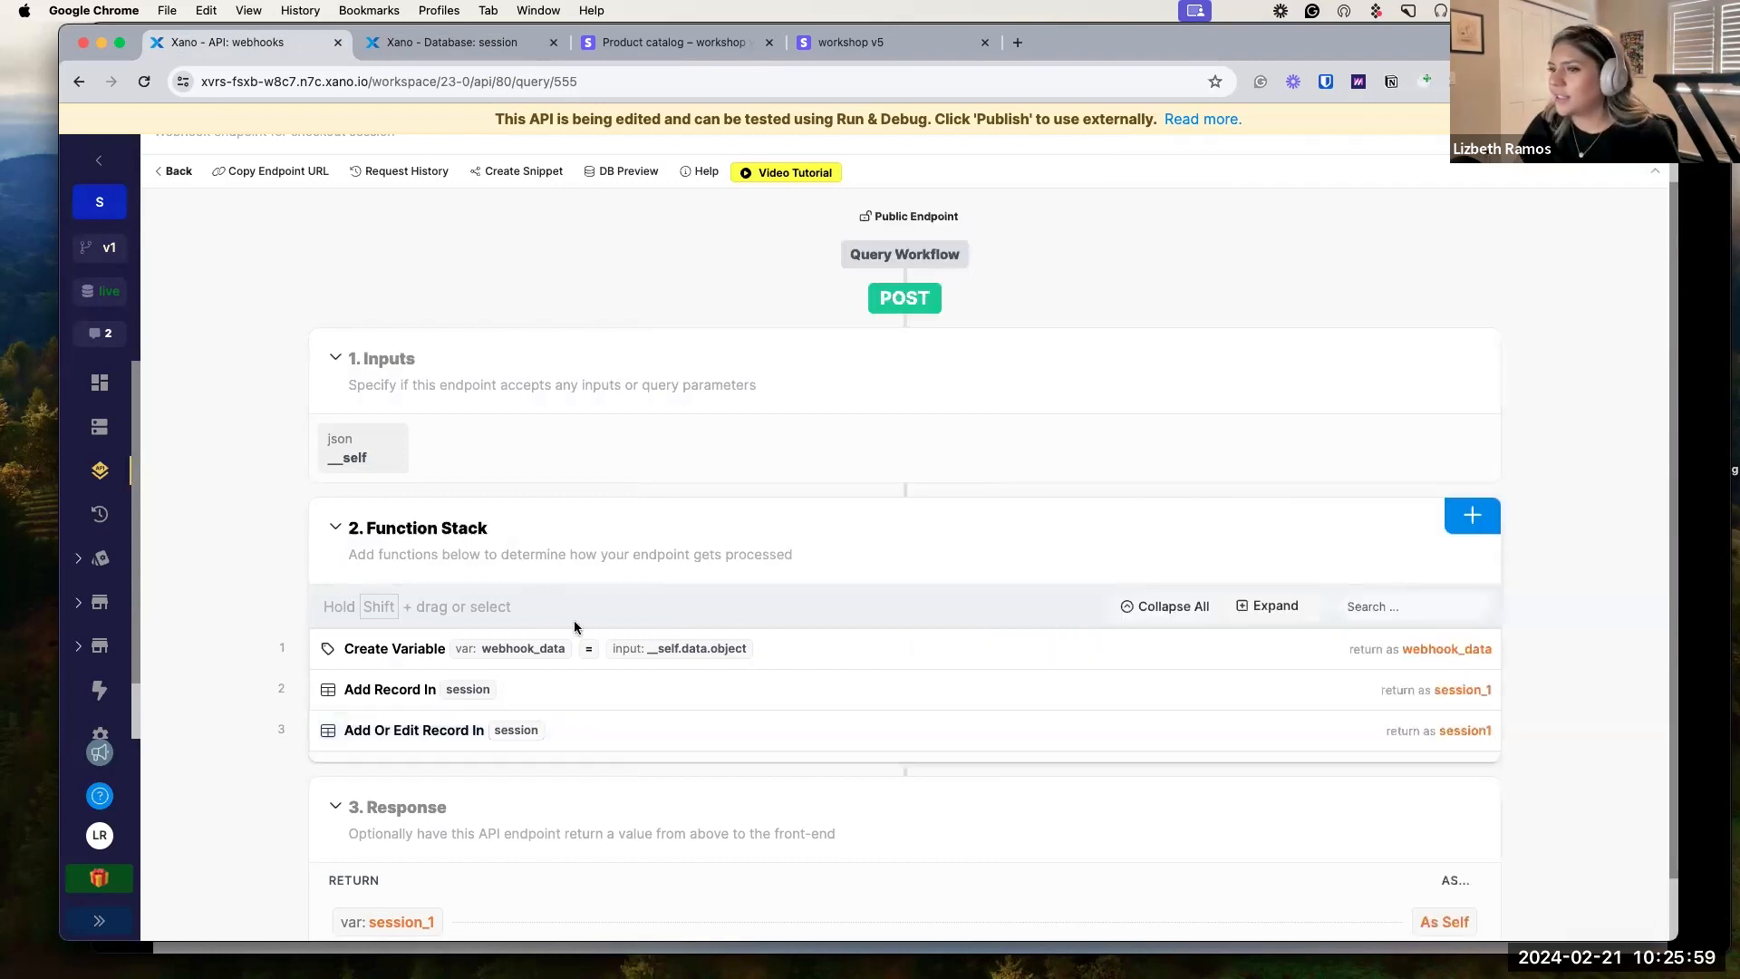
Compare the Add Or Edit Record session fields with the session table, then bring up the step's ⋮ menu.
click(599, 732)
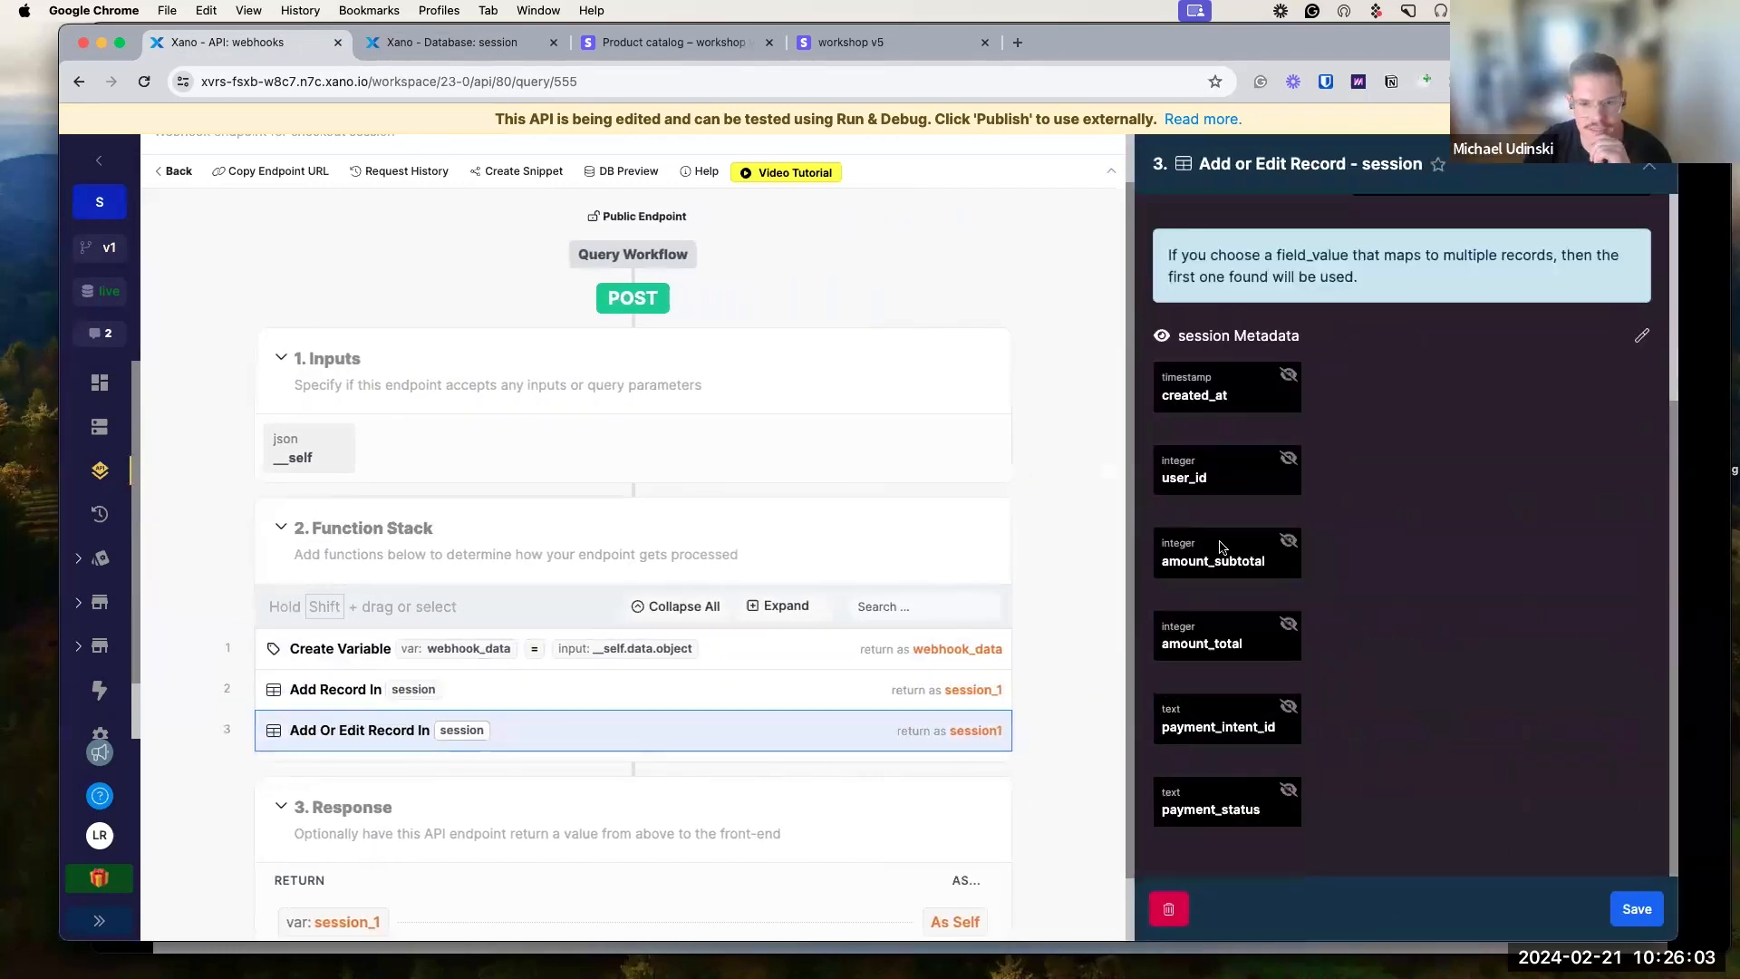
click(449, 43)
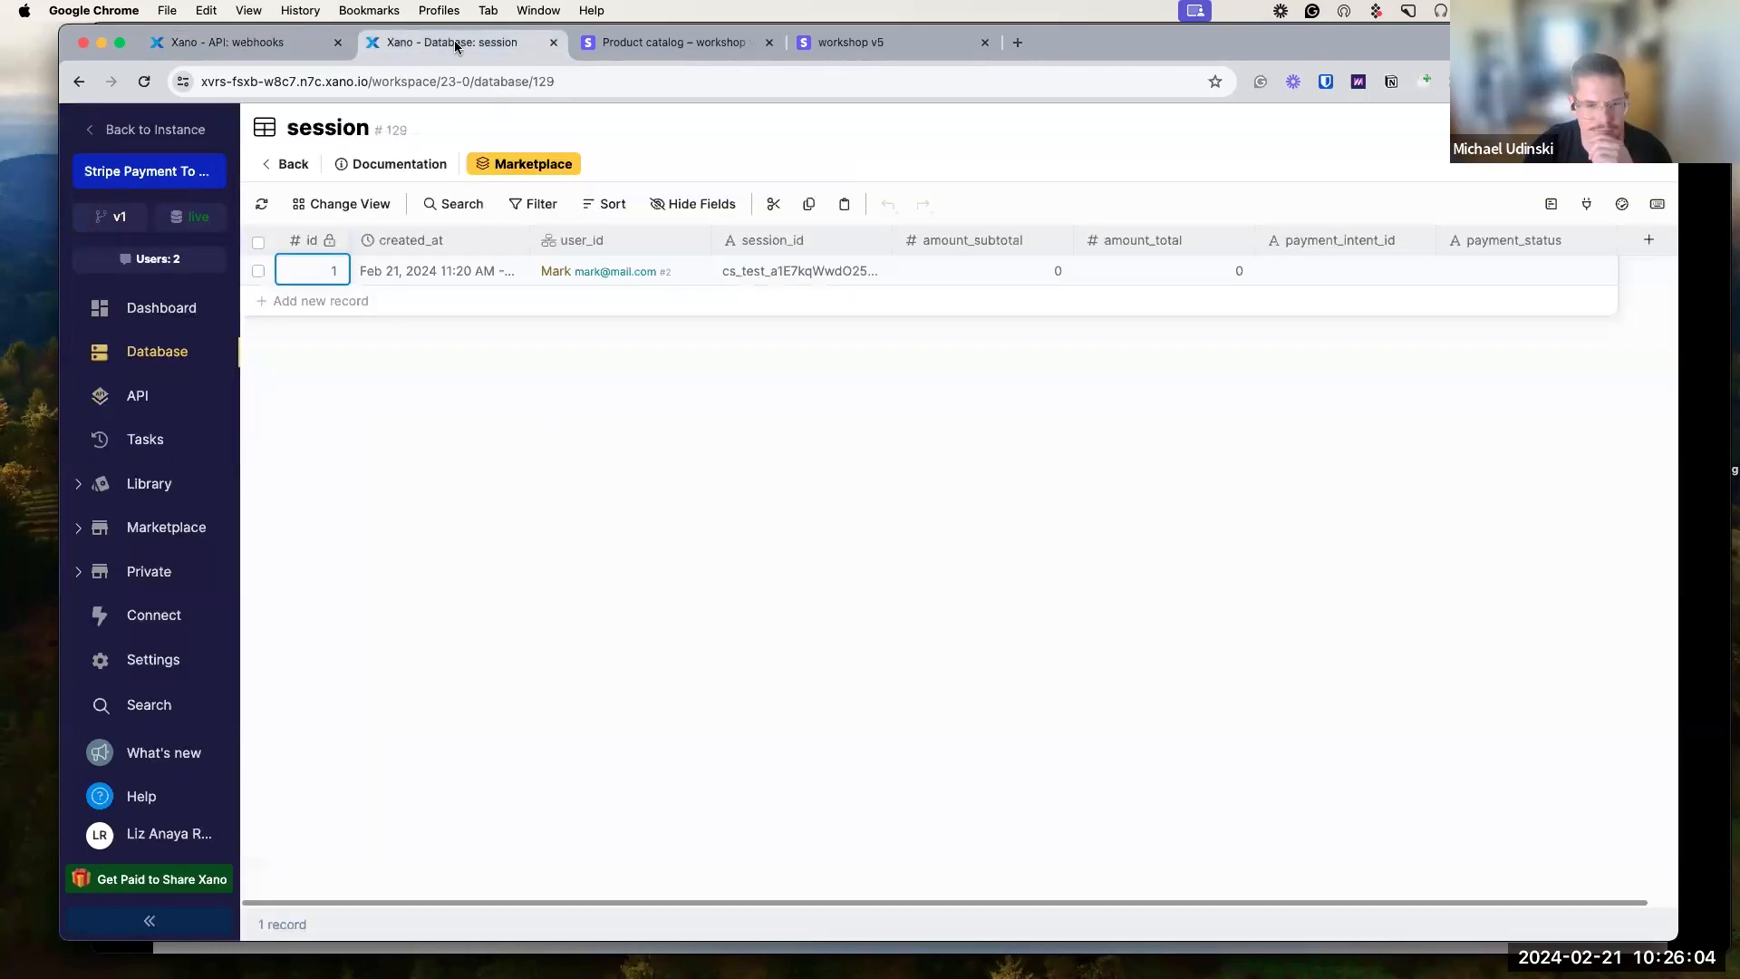
click(263, 42)
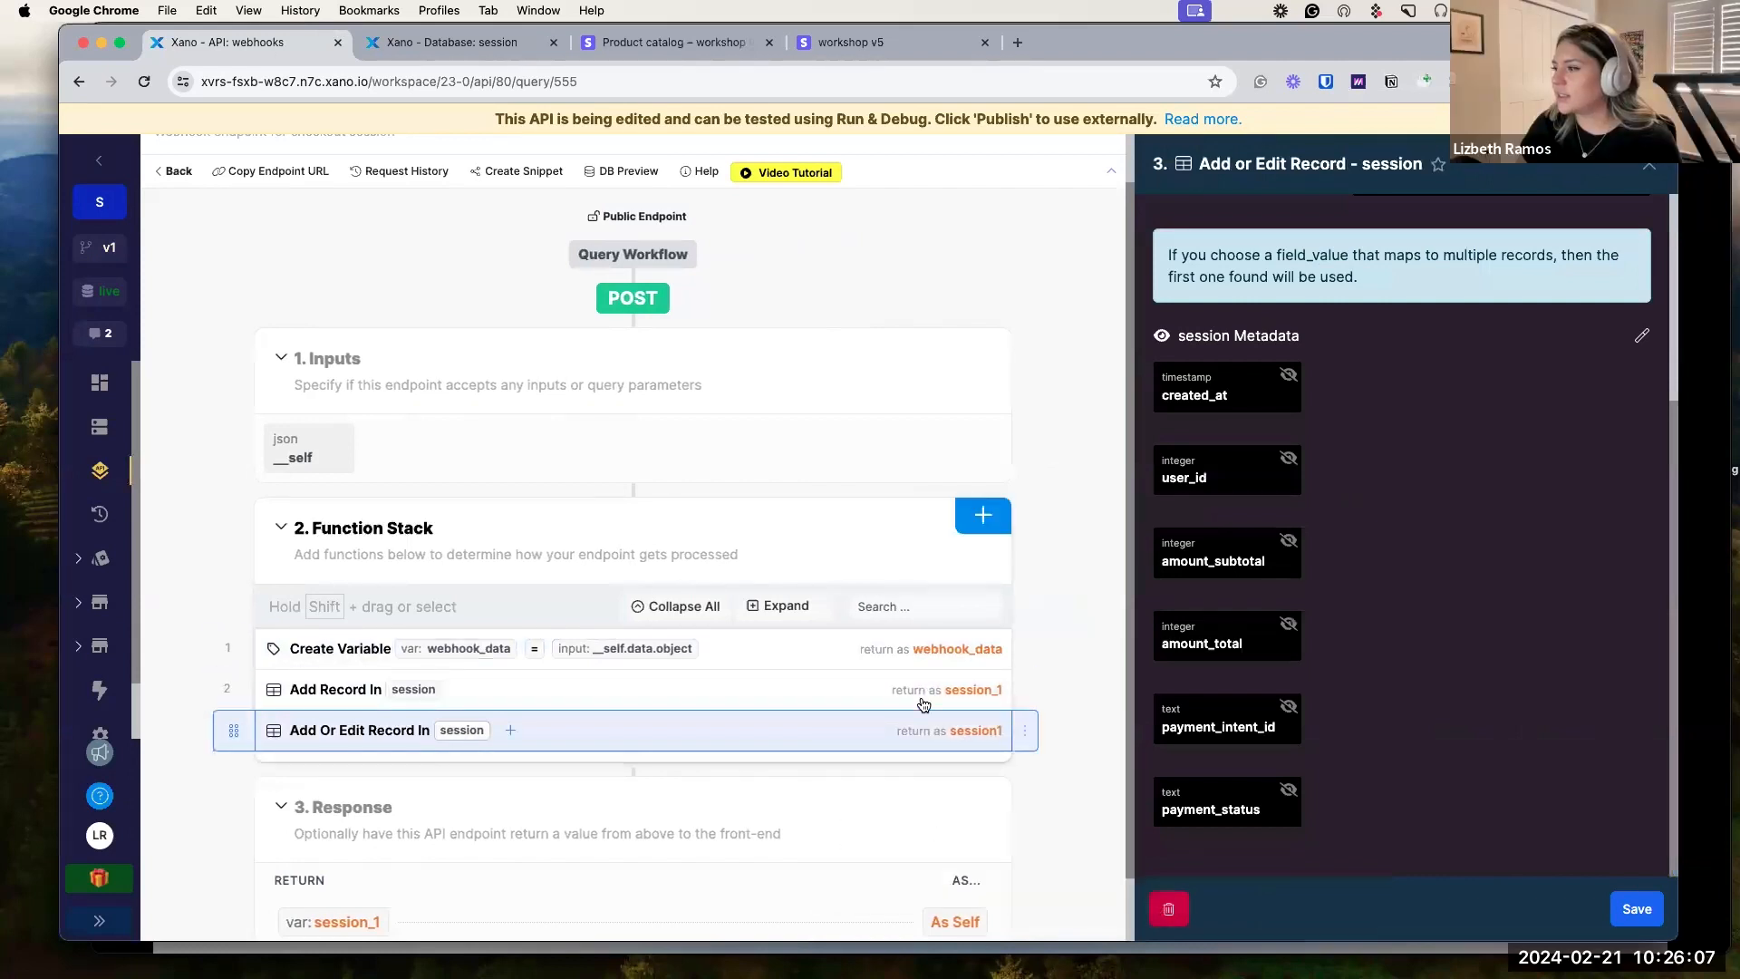
click(1025, 730)
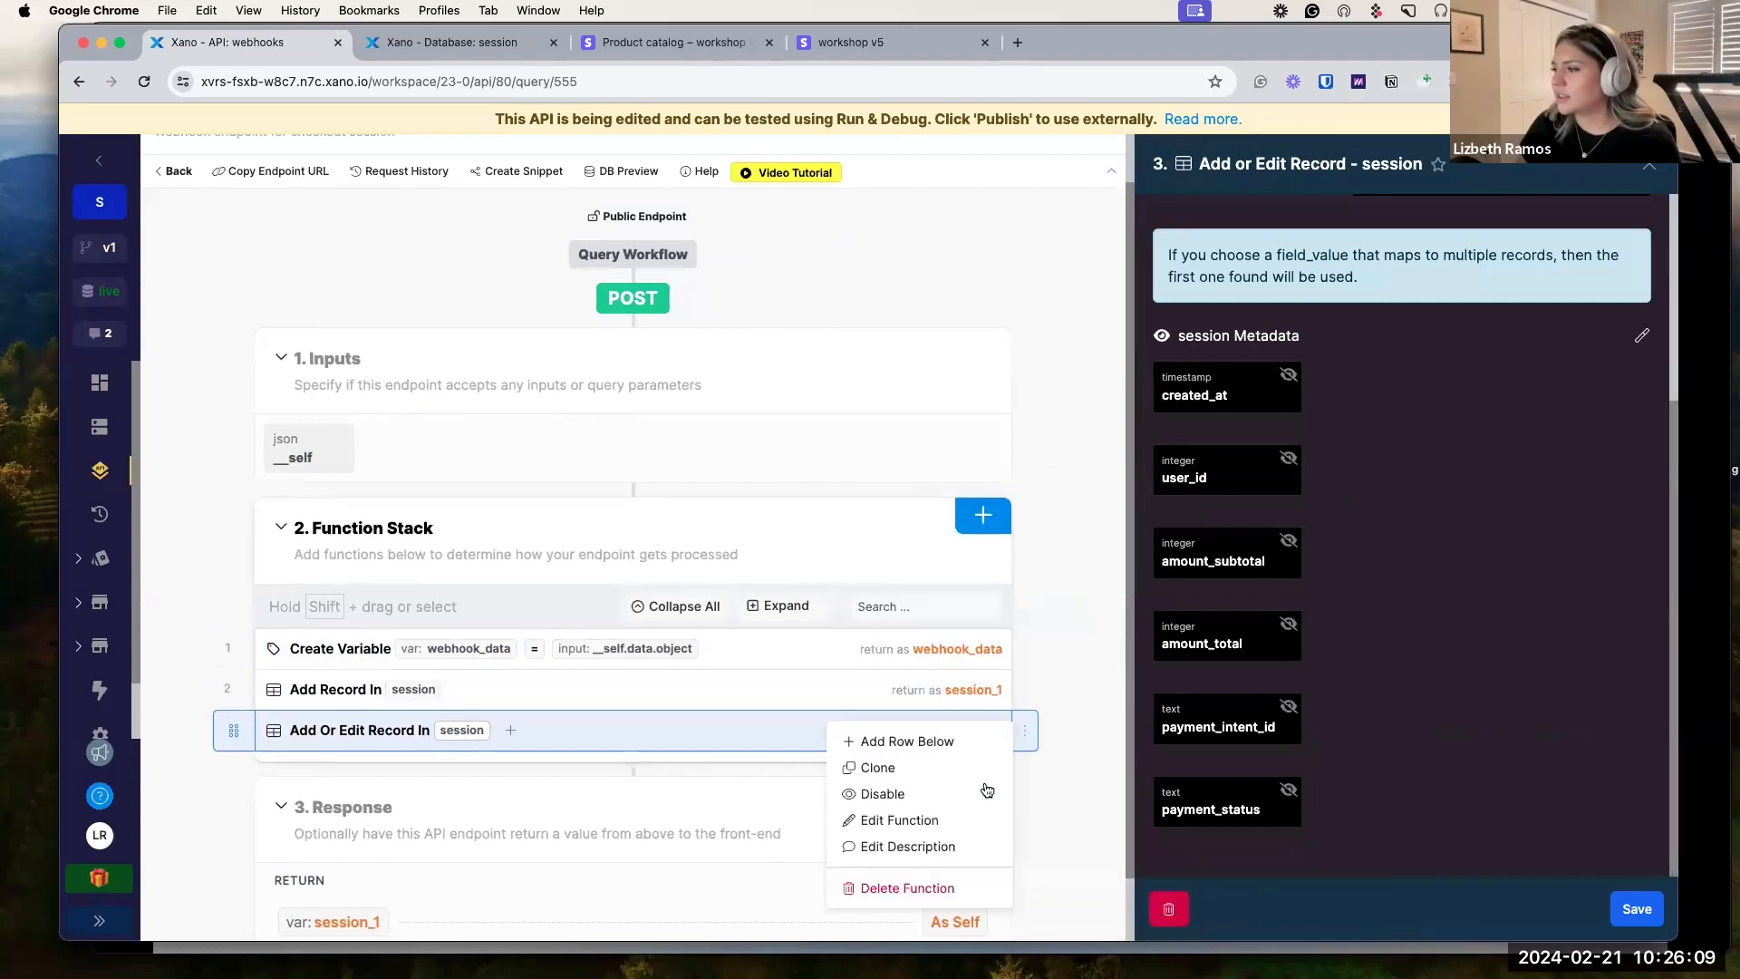
Delete the old third step and add a fresh Add or Edit Record on the session table.
click(935, 890)
click(1053, 260)
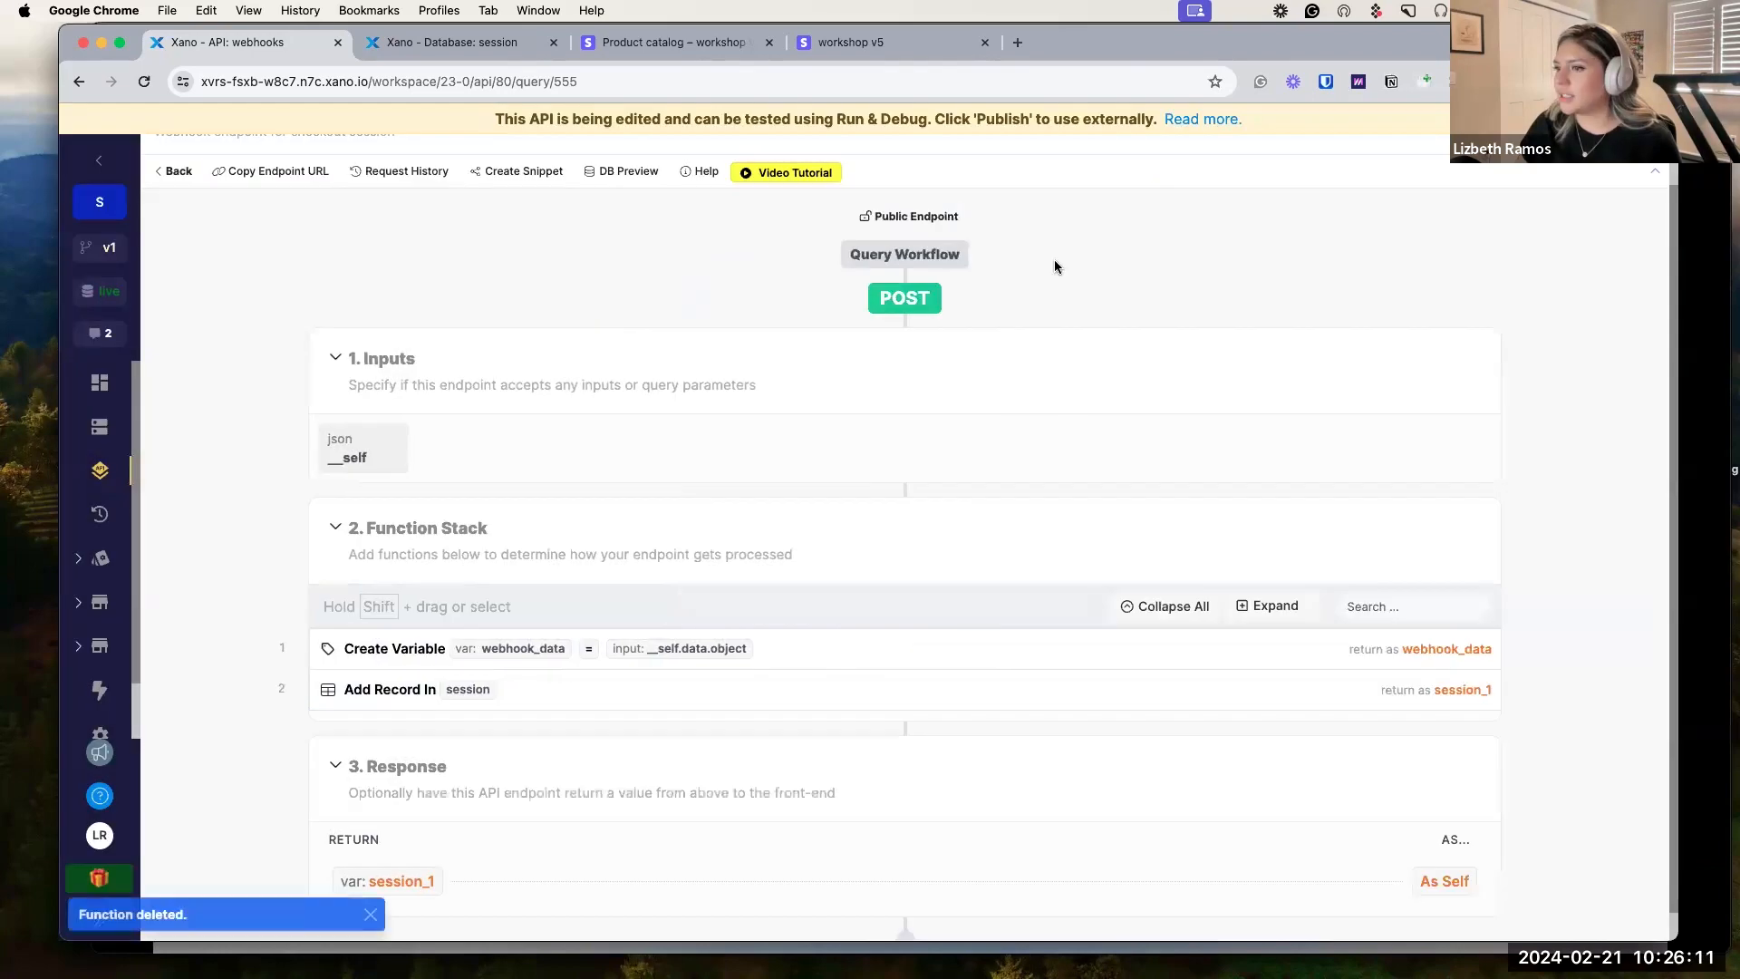
click(517, 689)
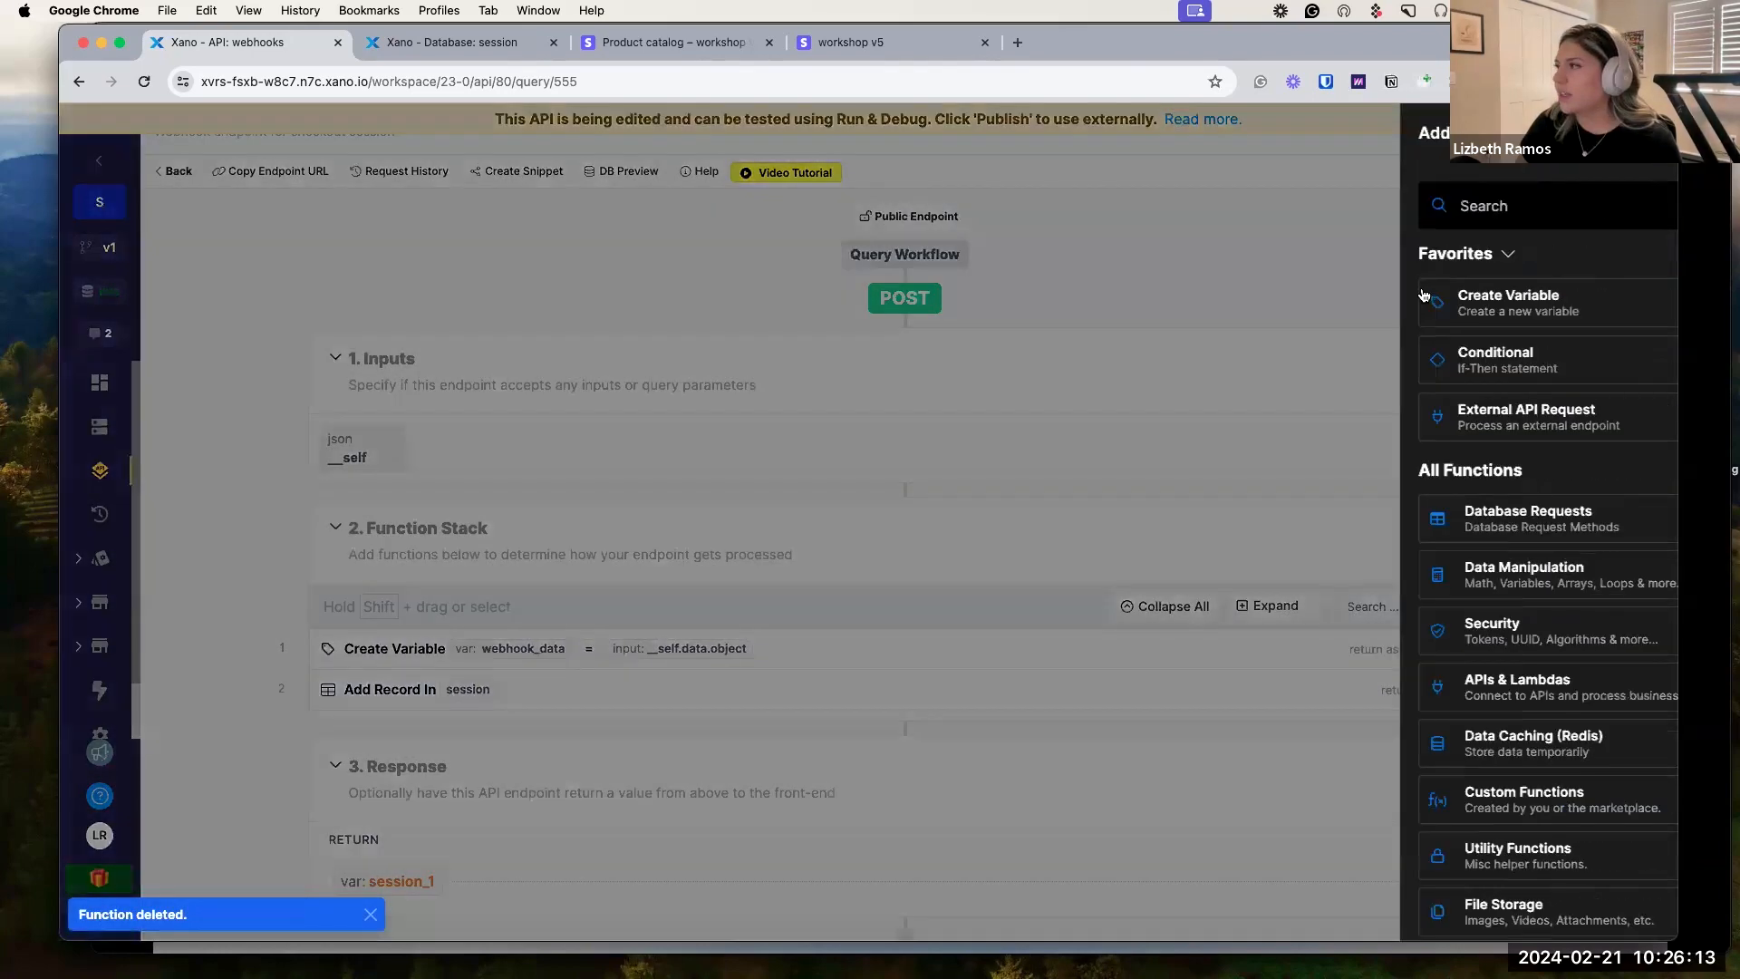
text(add or)
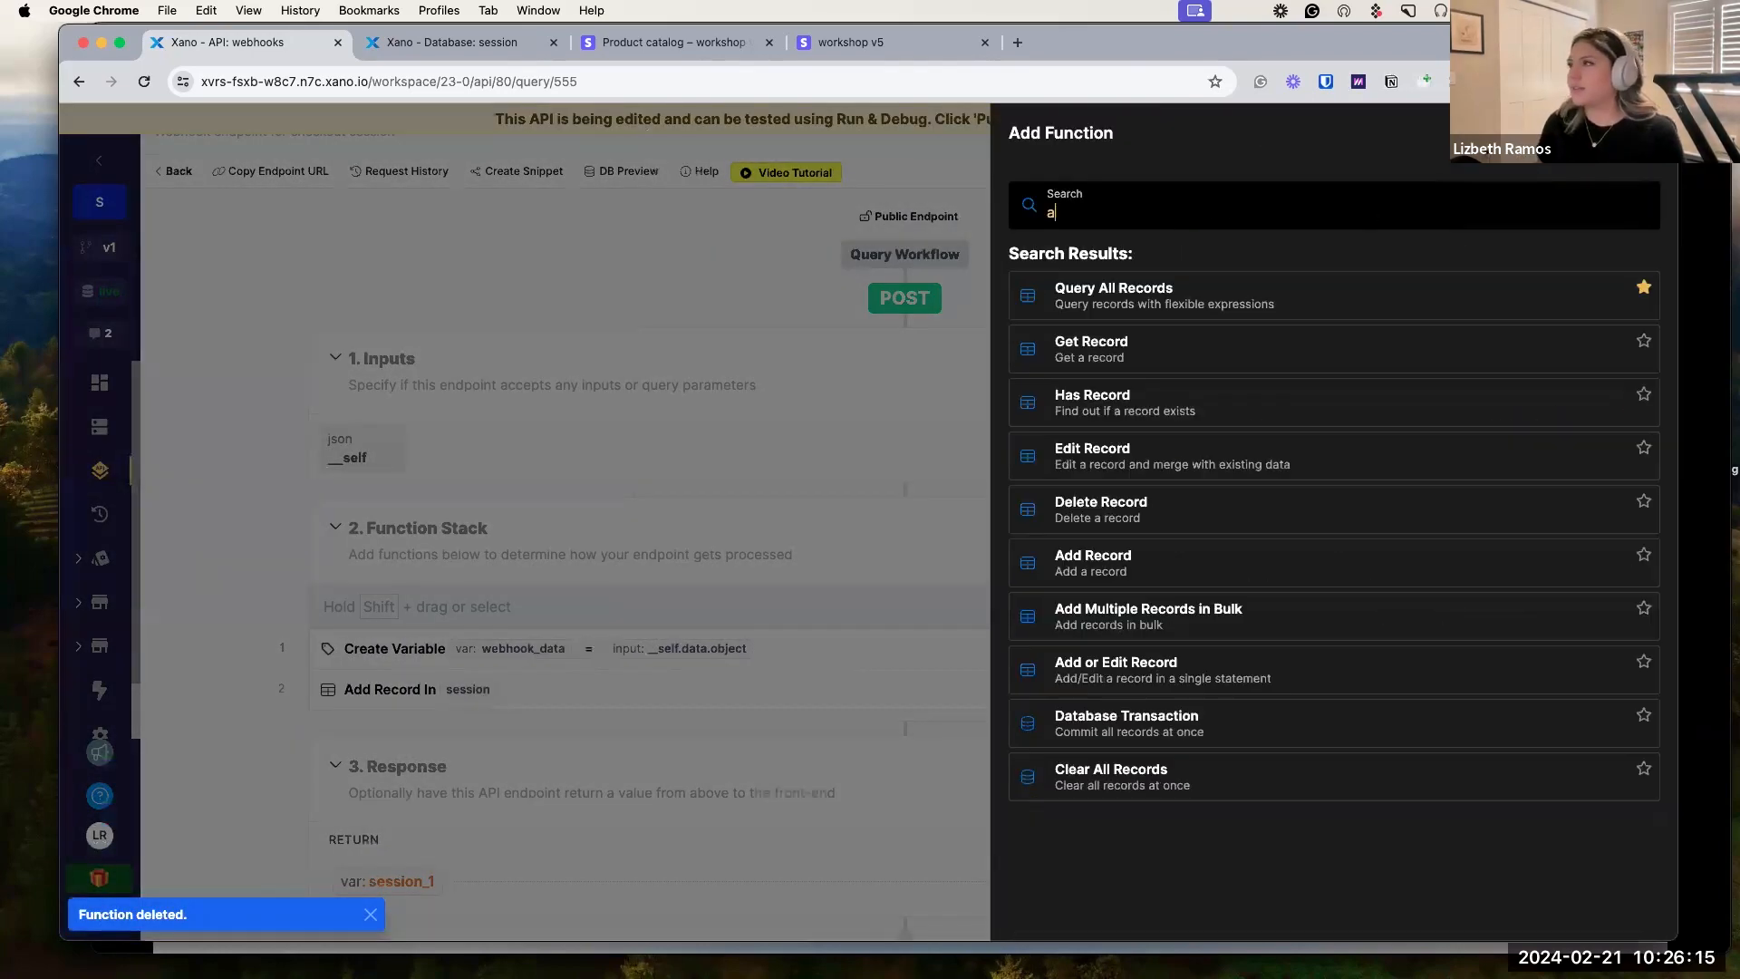
click(1394, 303)
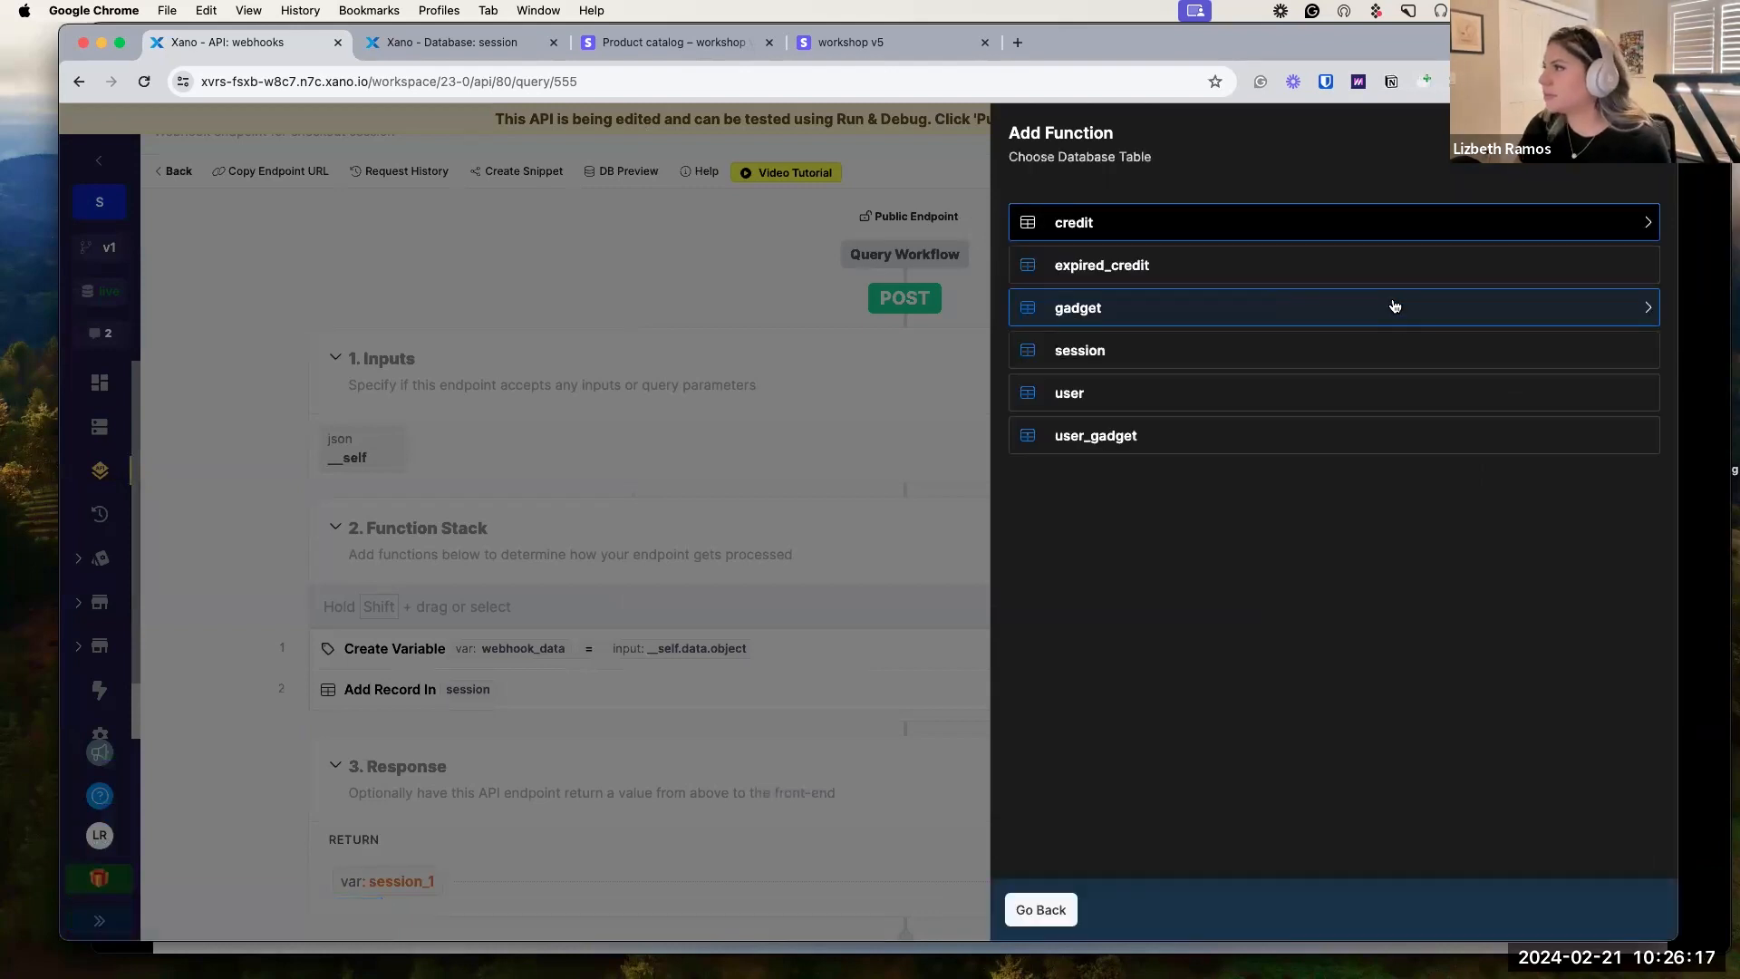
click(1115, 353)
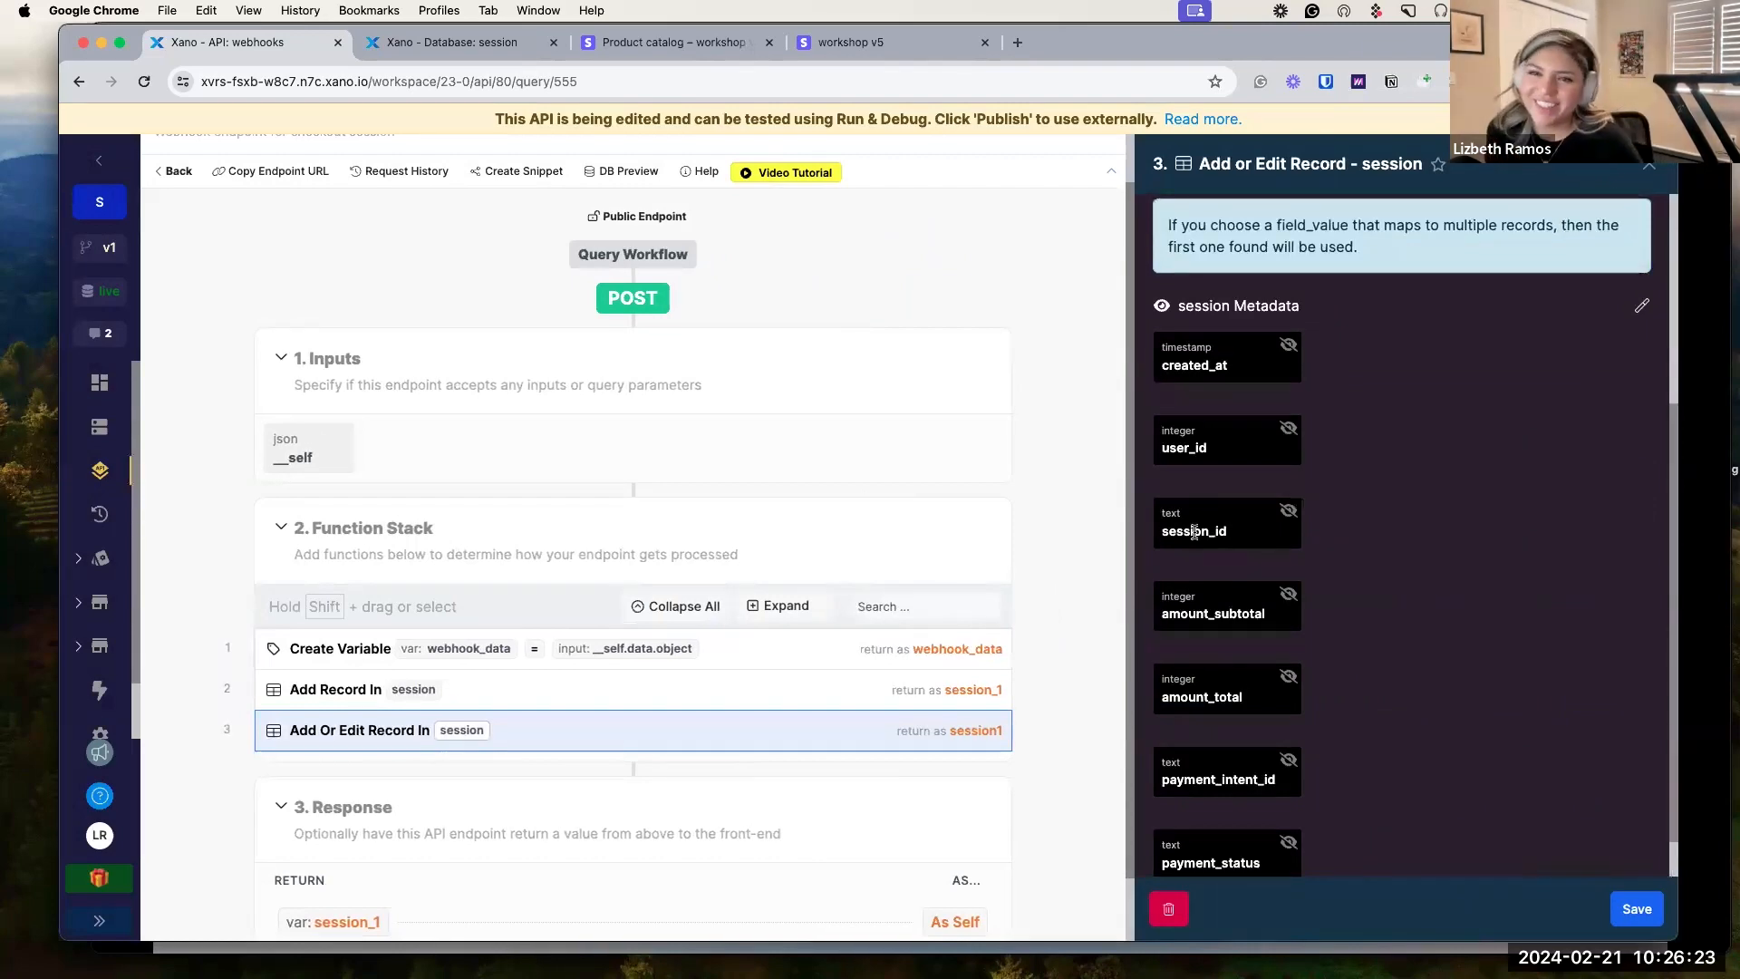
Set the new step's field_name to session_id and field_value to webhook_data.id.
scroll(1103, 549, up, 1)
scroll(1275, 532, up, 4)
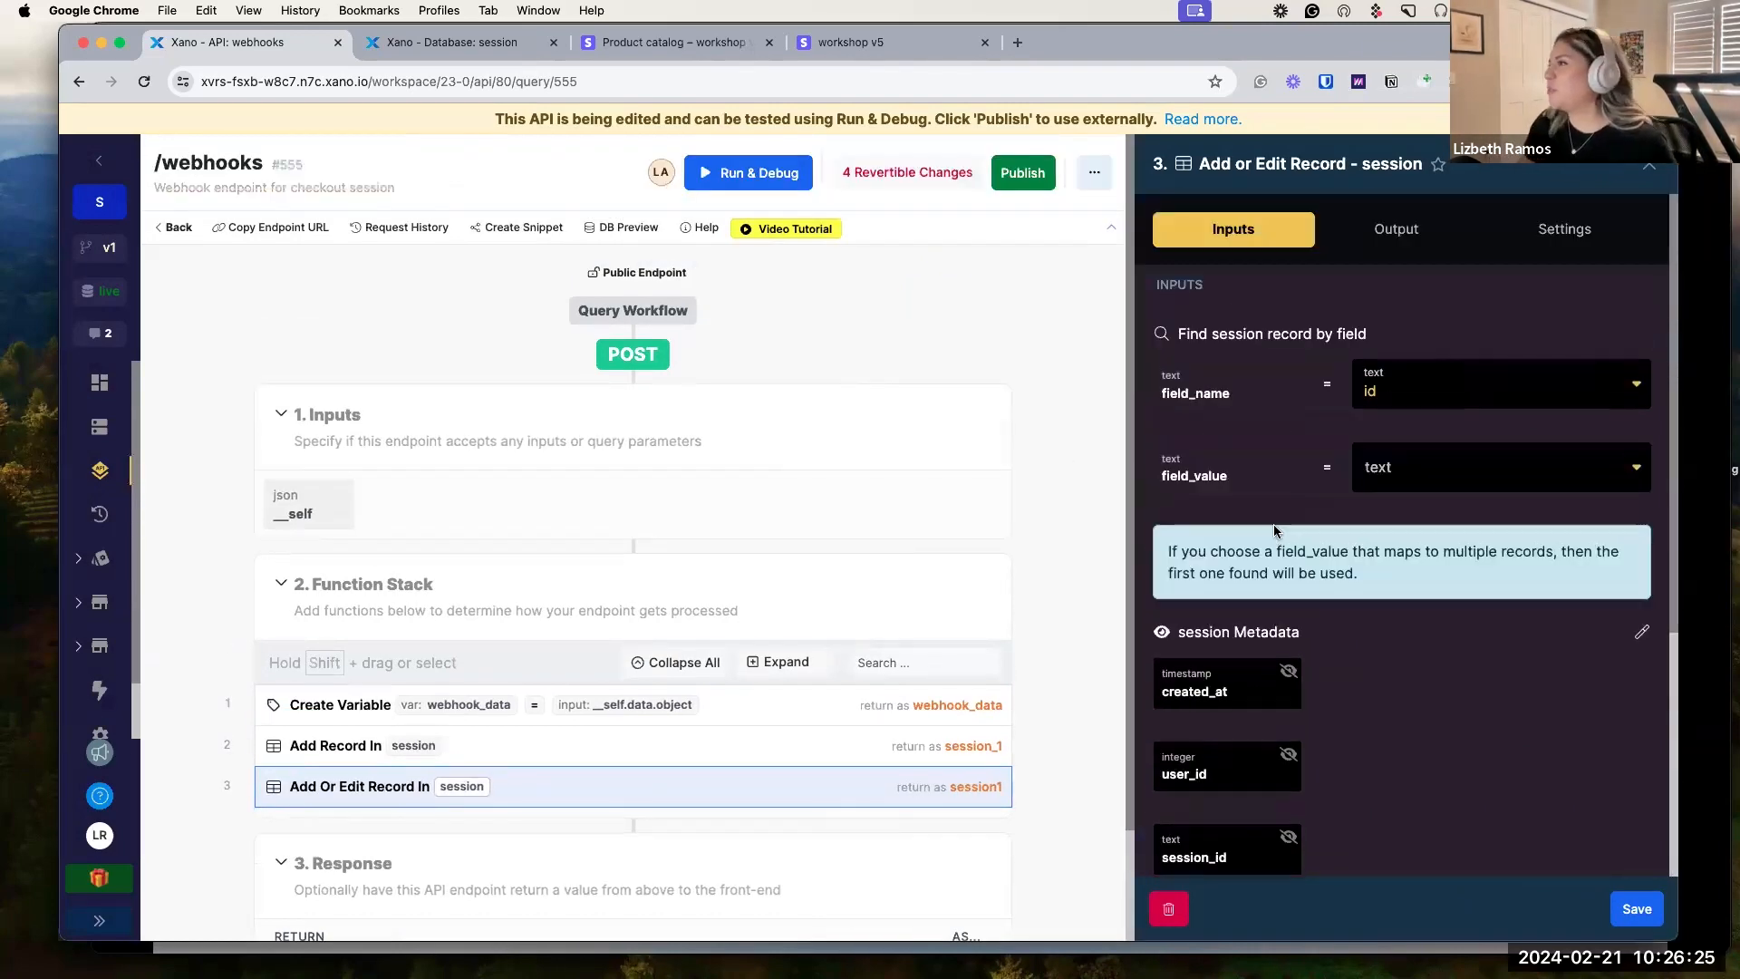
click(1451, 391)
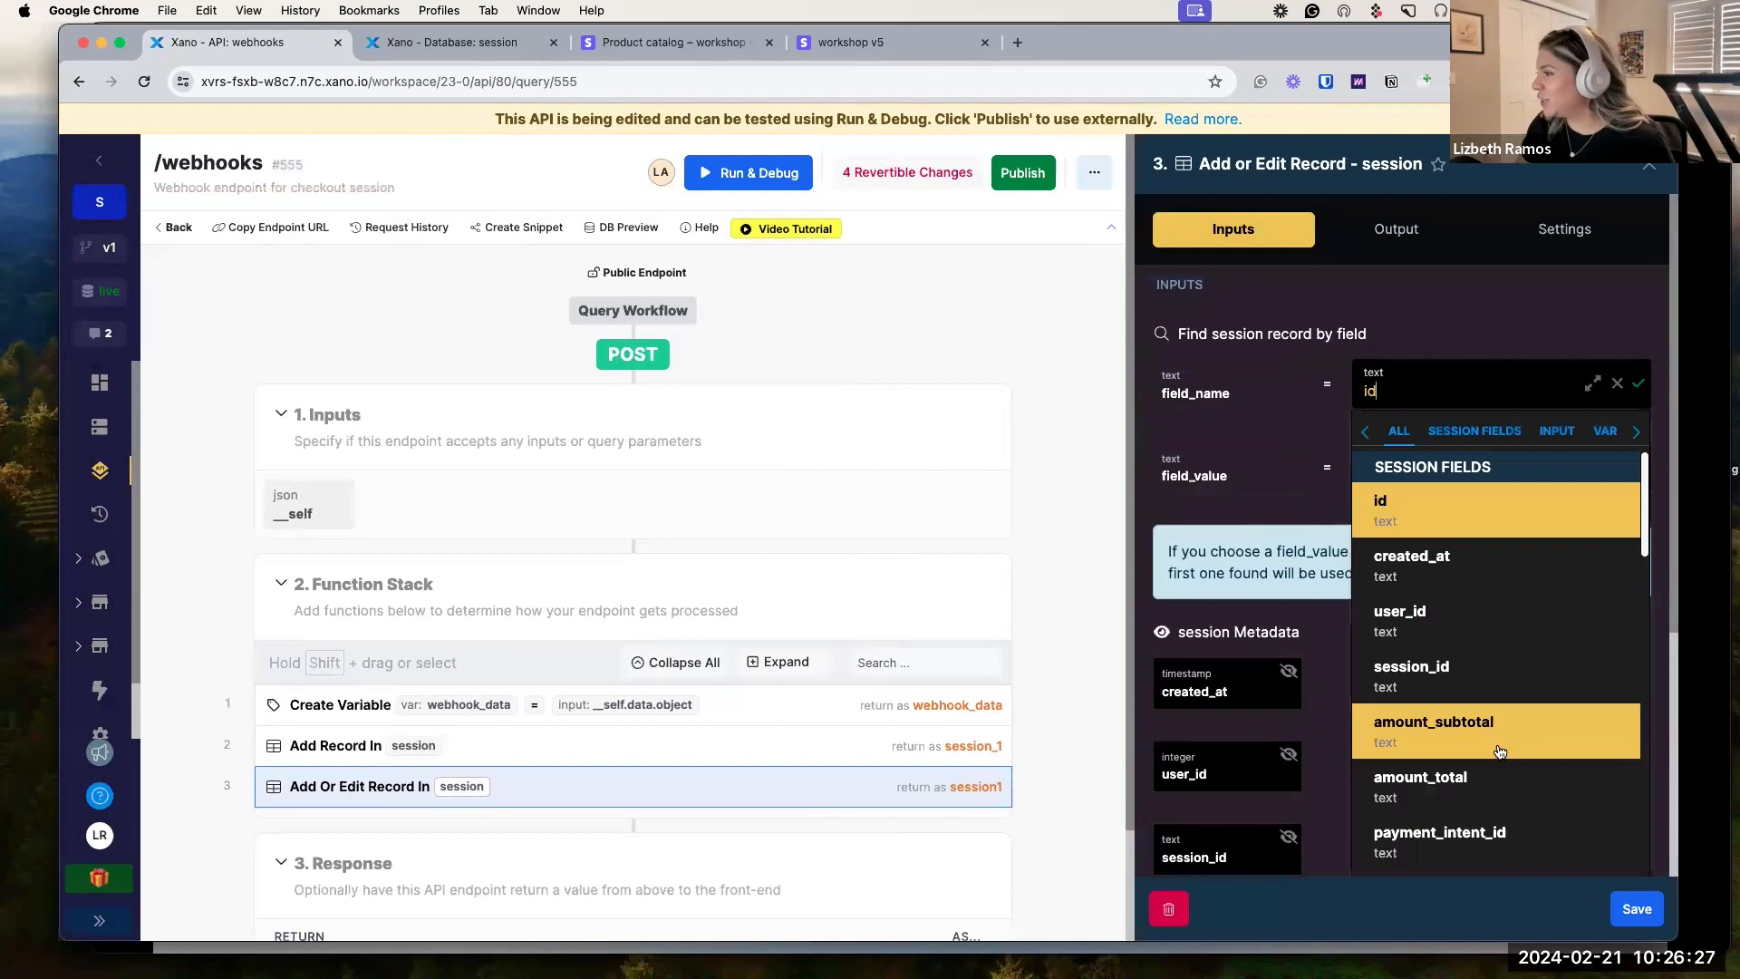
scroll(1464, 620, down, 1)
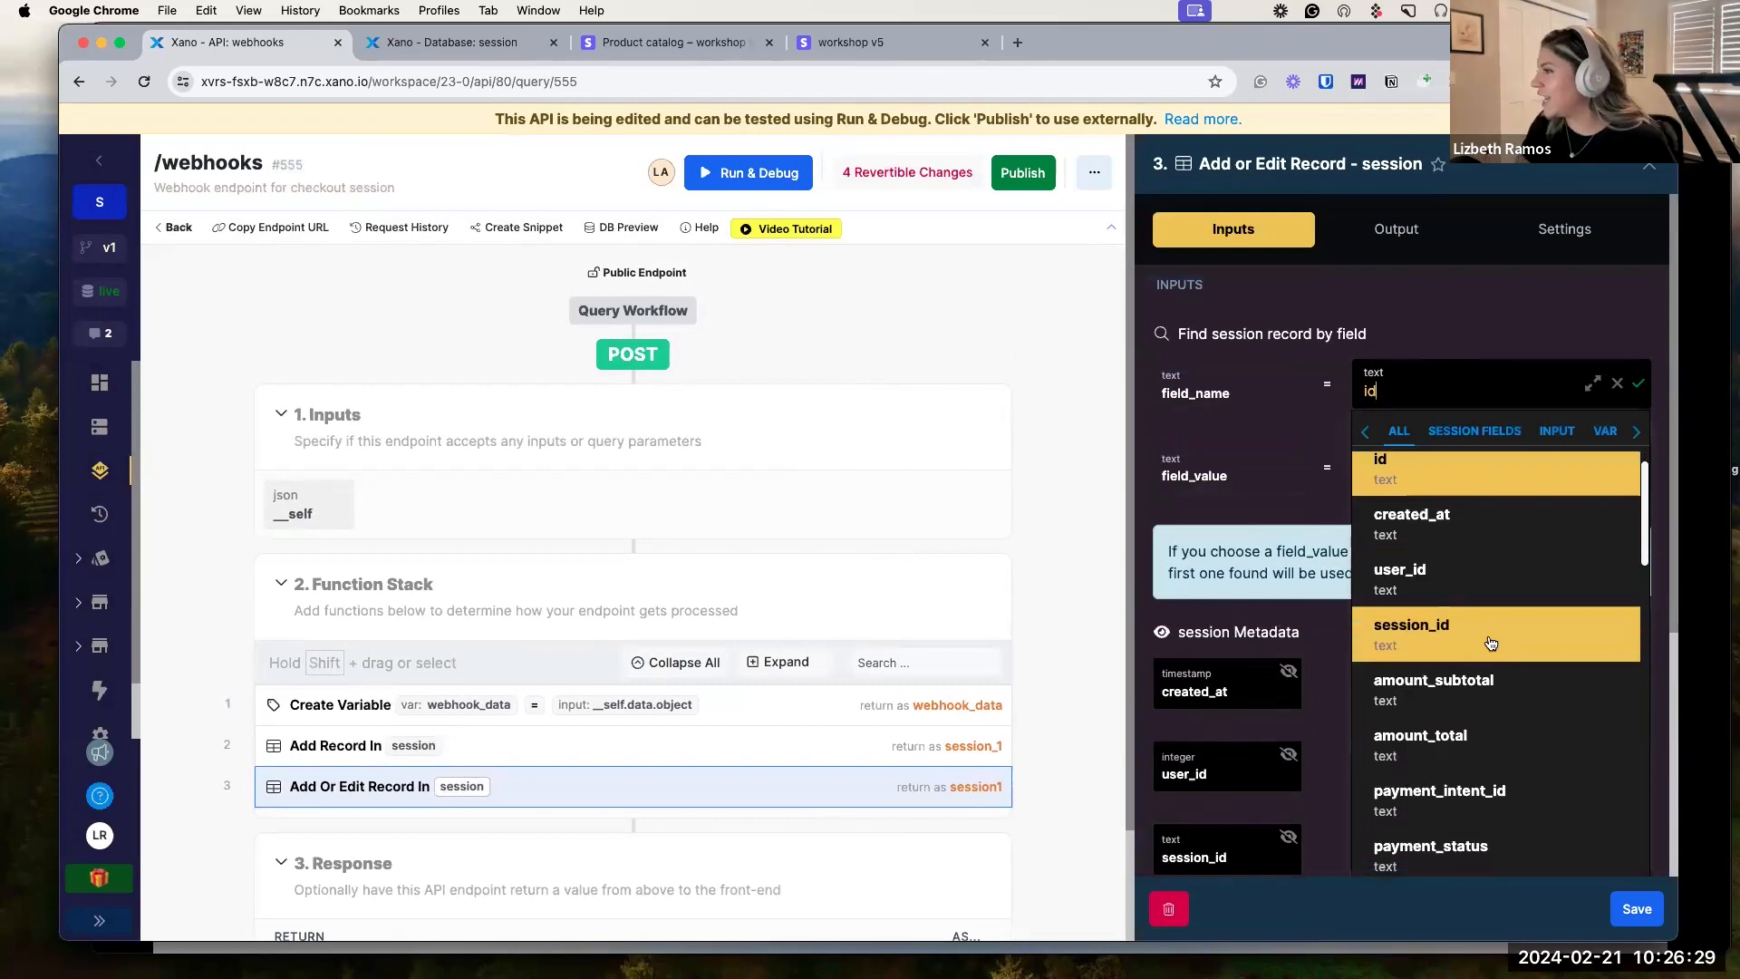
click(1489, 635)
click(1453, 469)
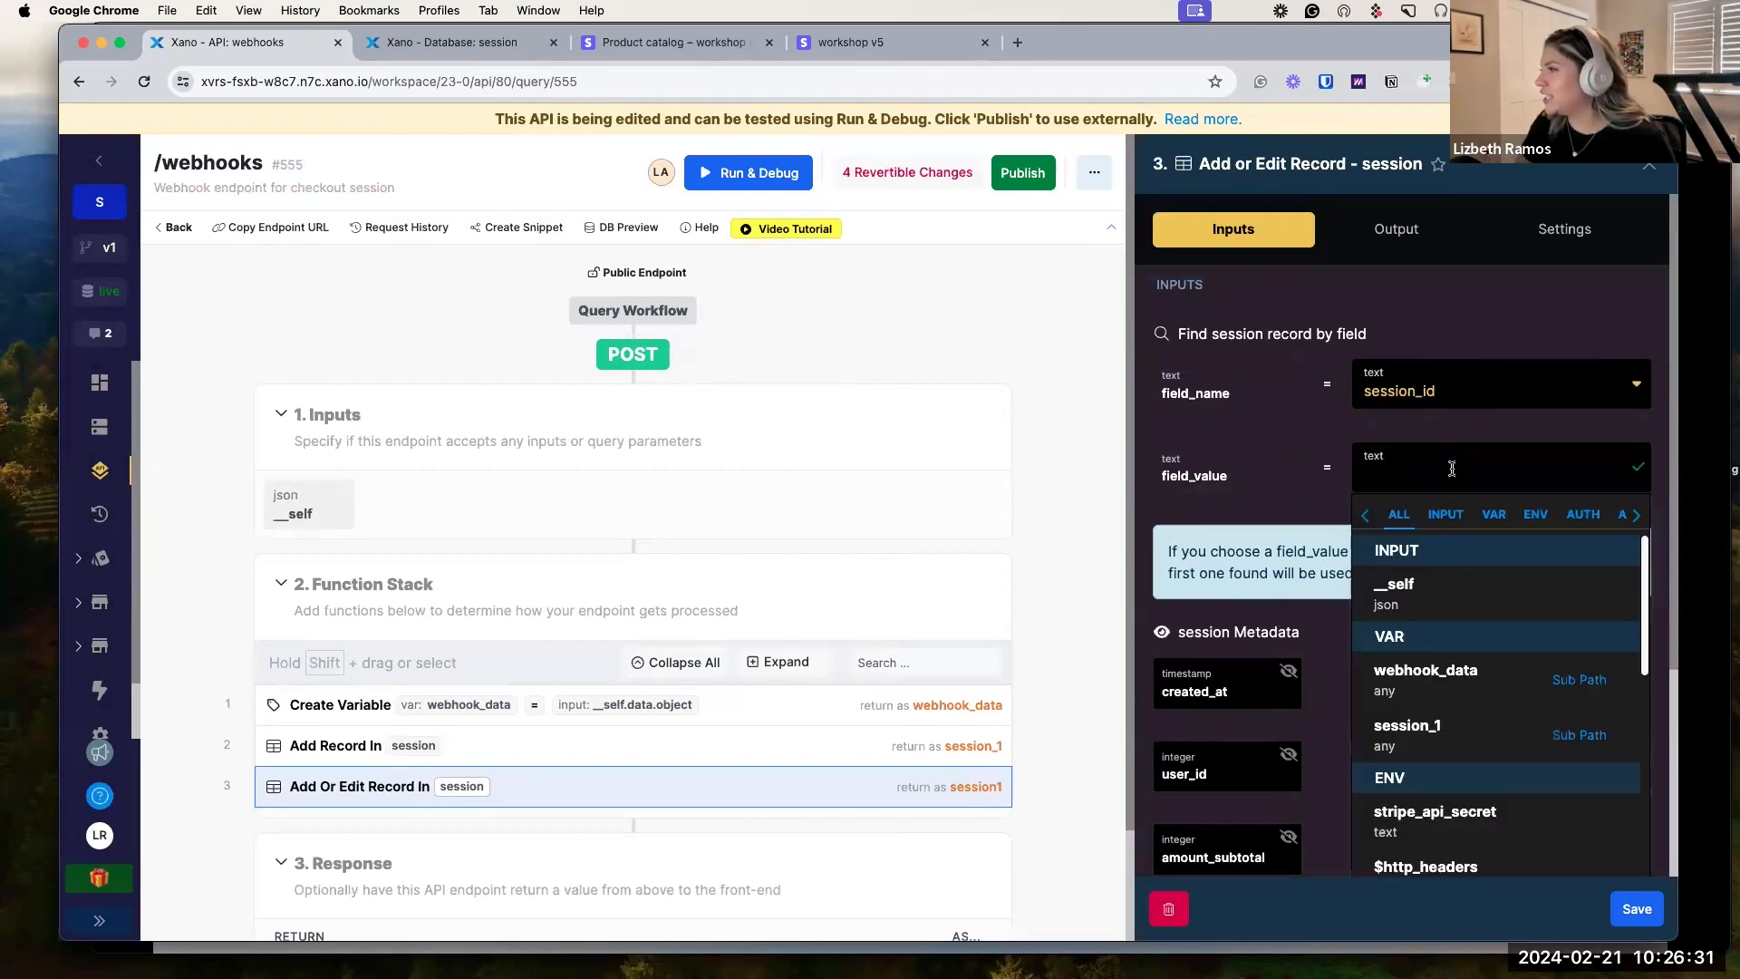
text(webhook_data.id)
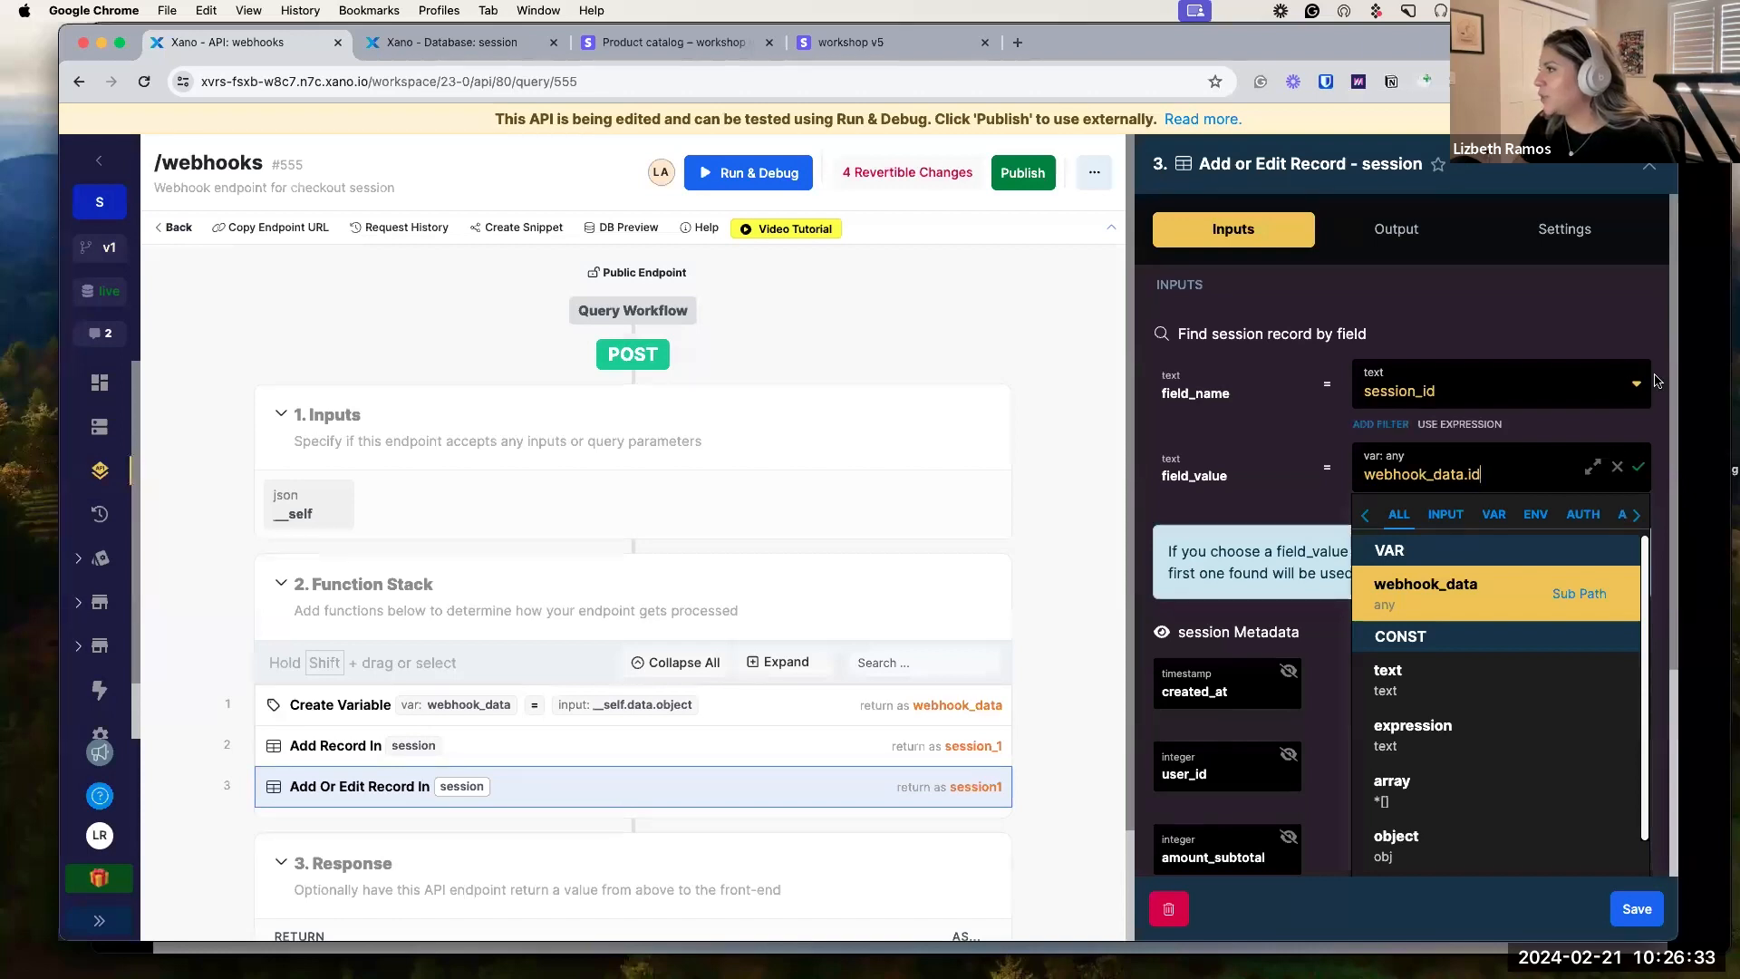
scroll(1643, 412, down, 1)
click(1642, 448)
scroll(1288, 655, down, 5)
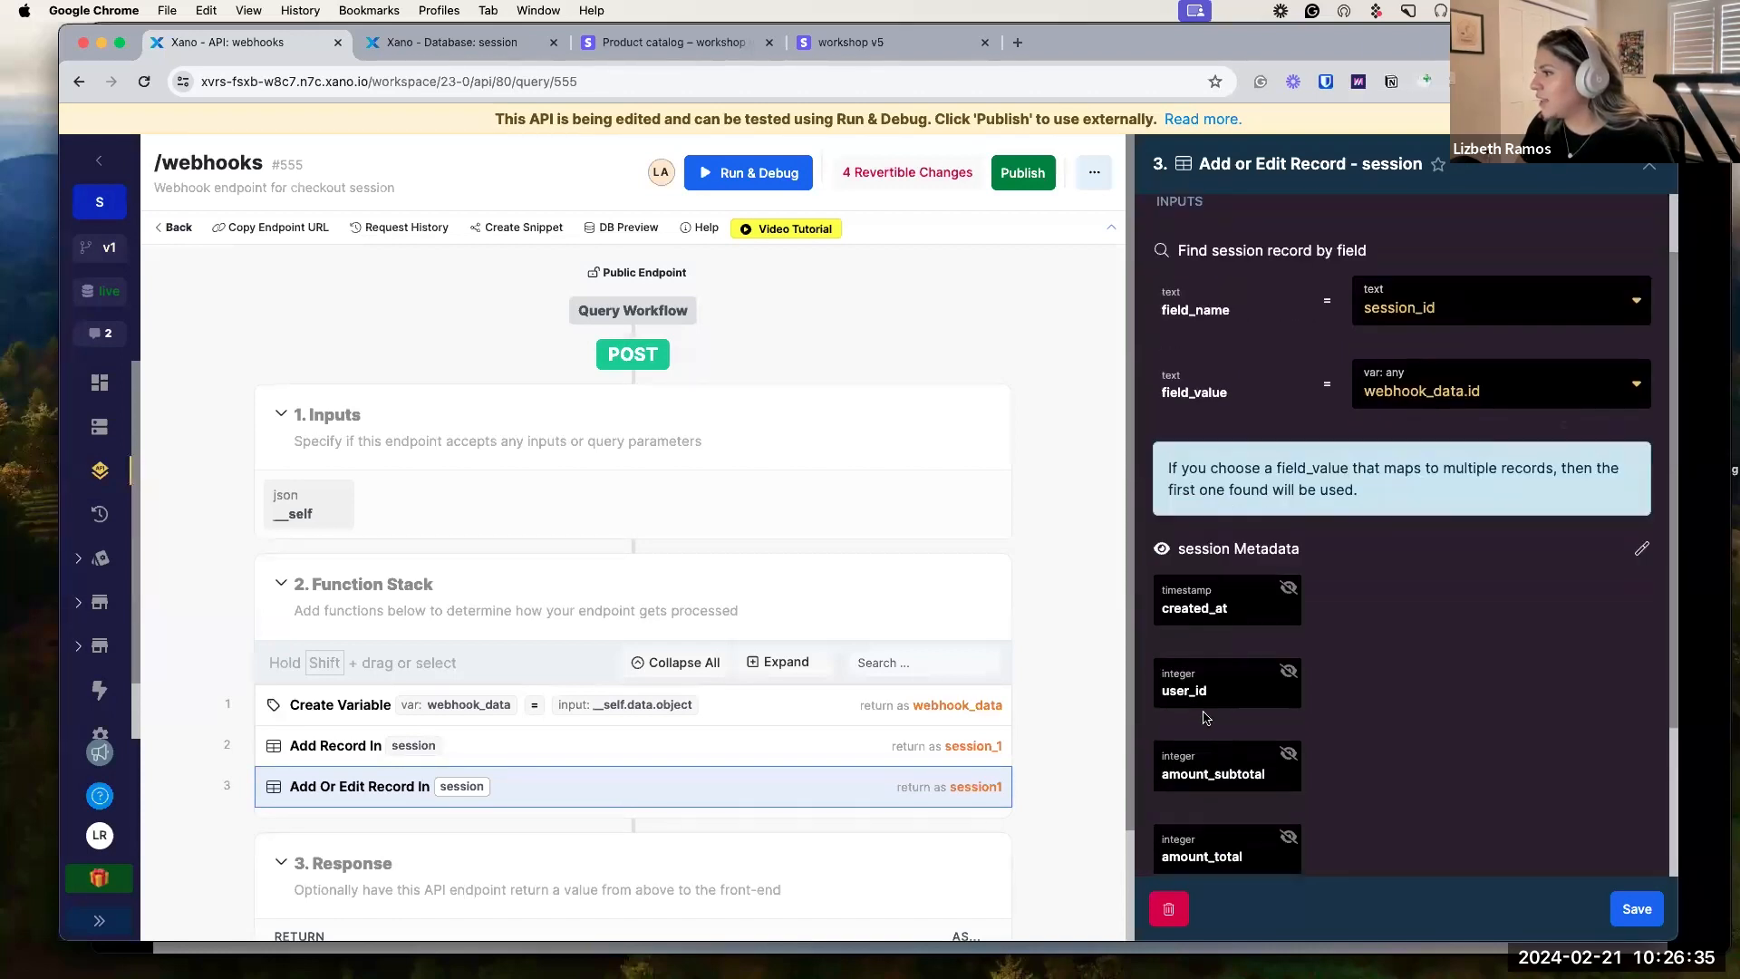
scroll(1288, 655, down, 5)
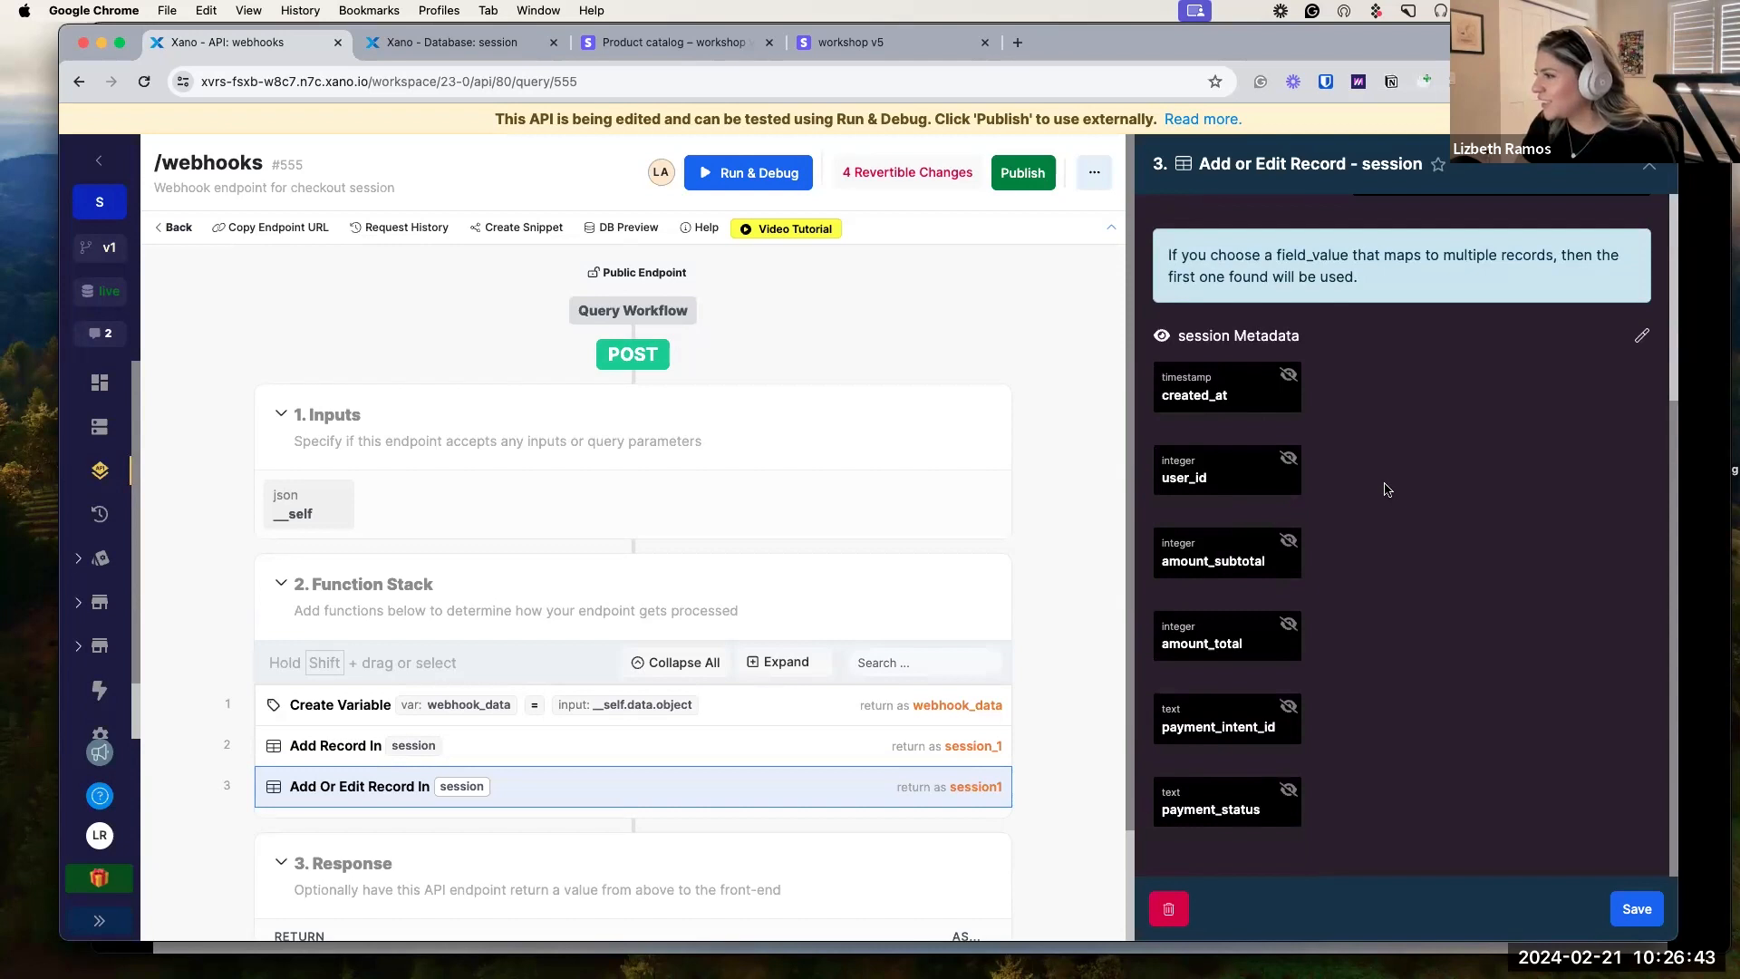
scroll(1393, 489, up, 10)
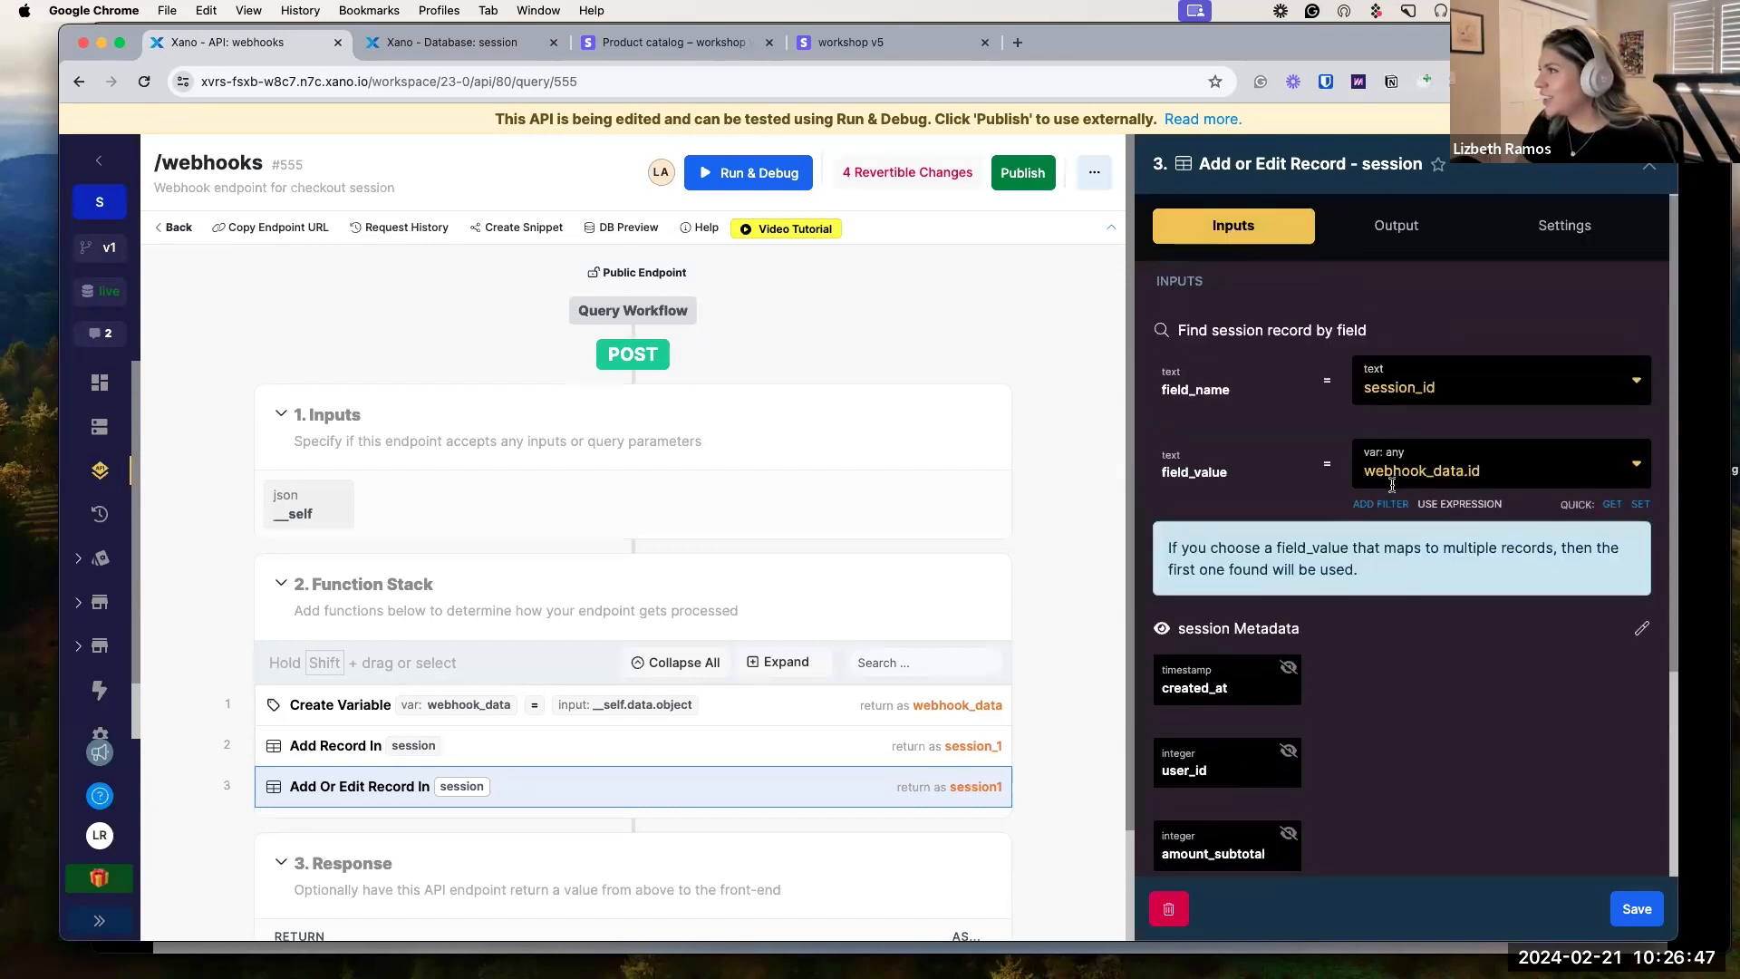
scroll(1392, 486, down, 5)
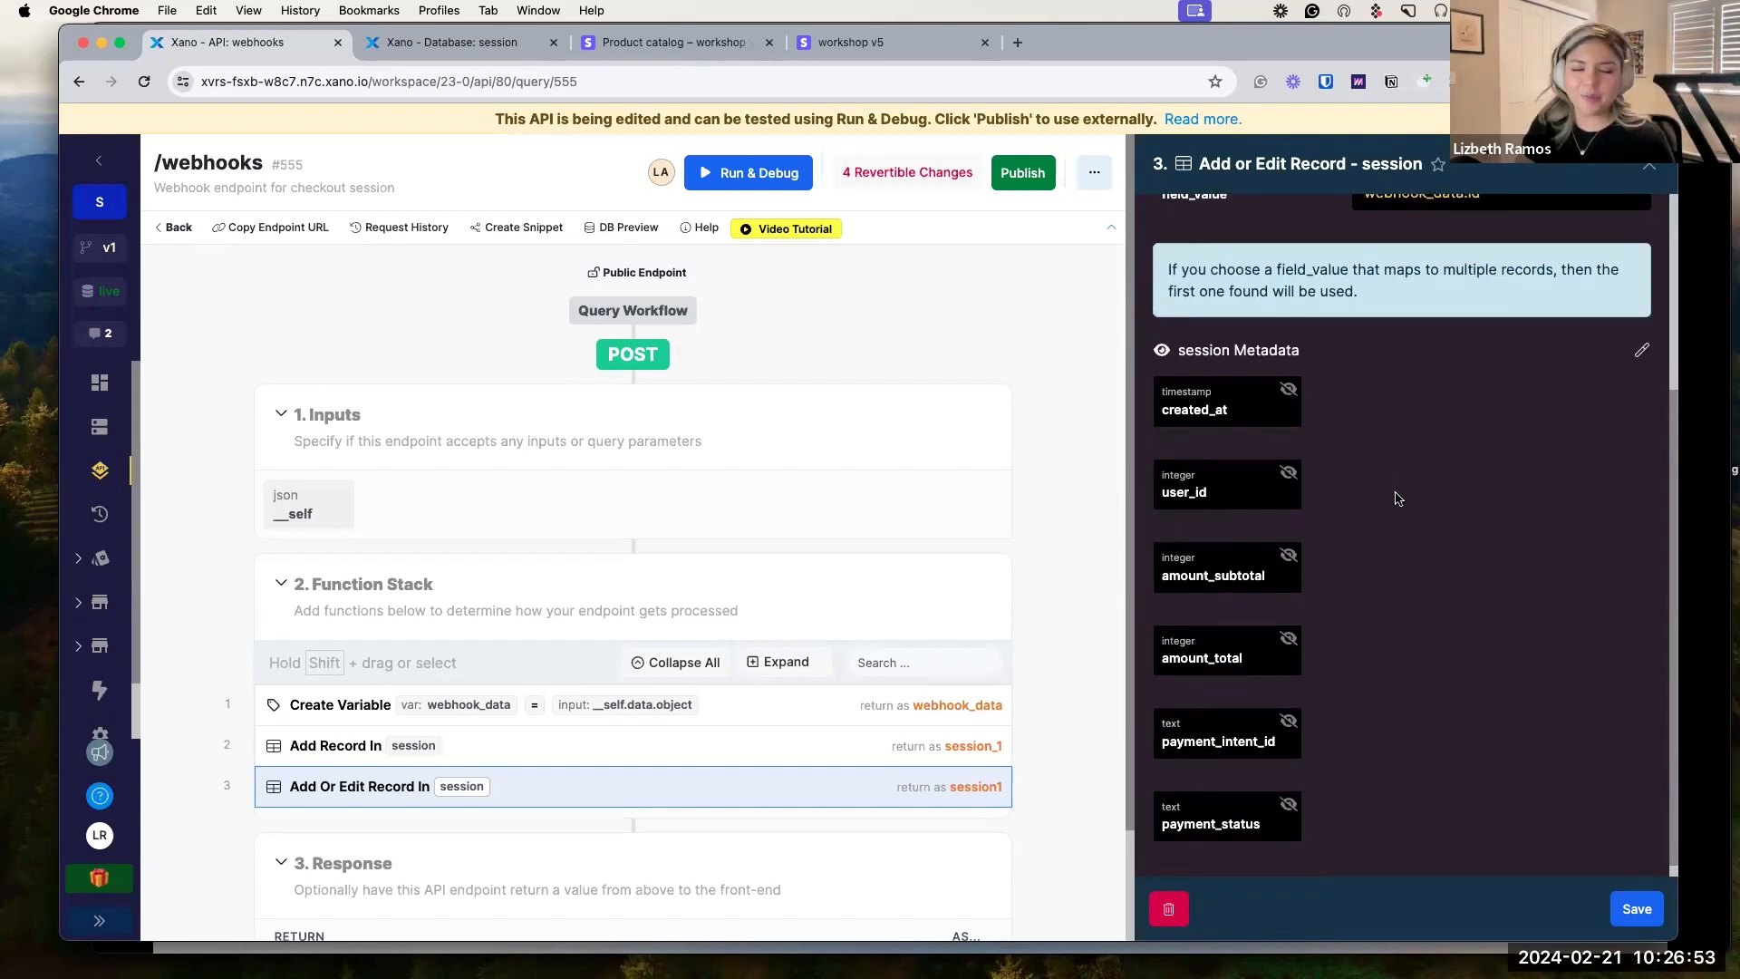
scroll(1400, 626, down, 1)
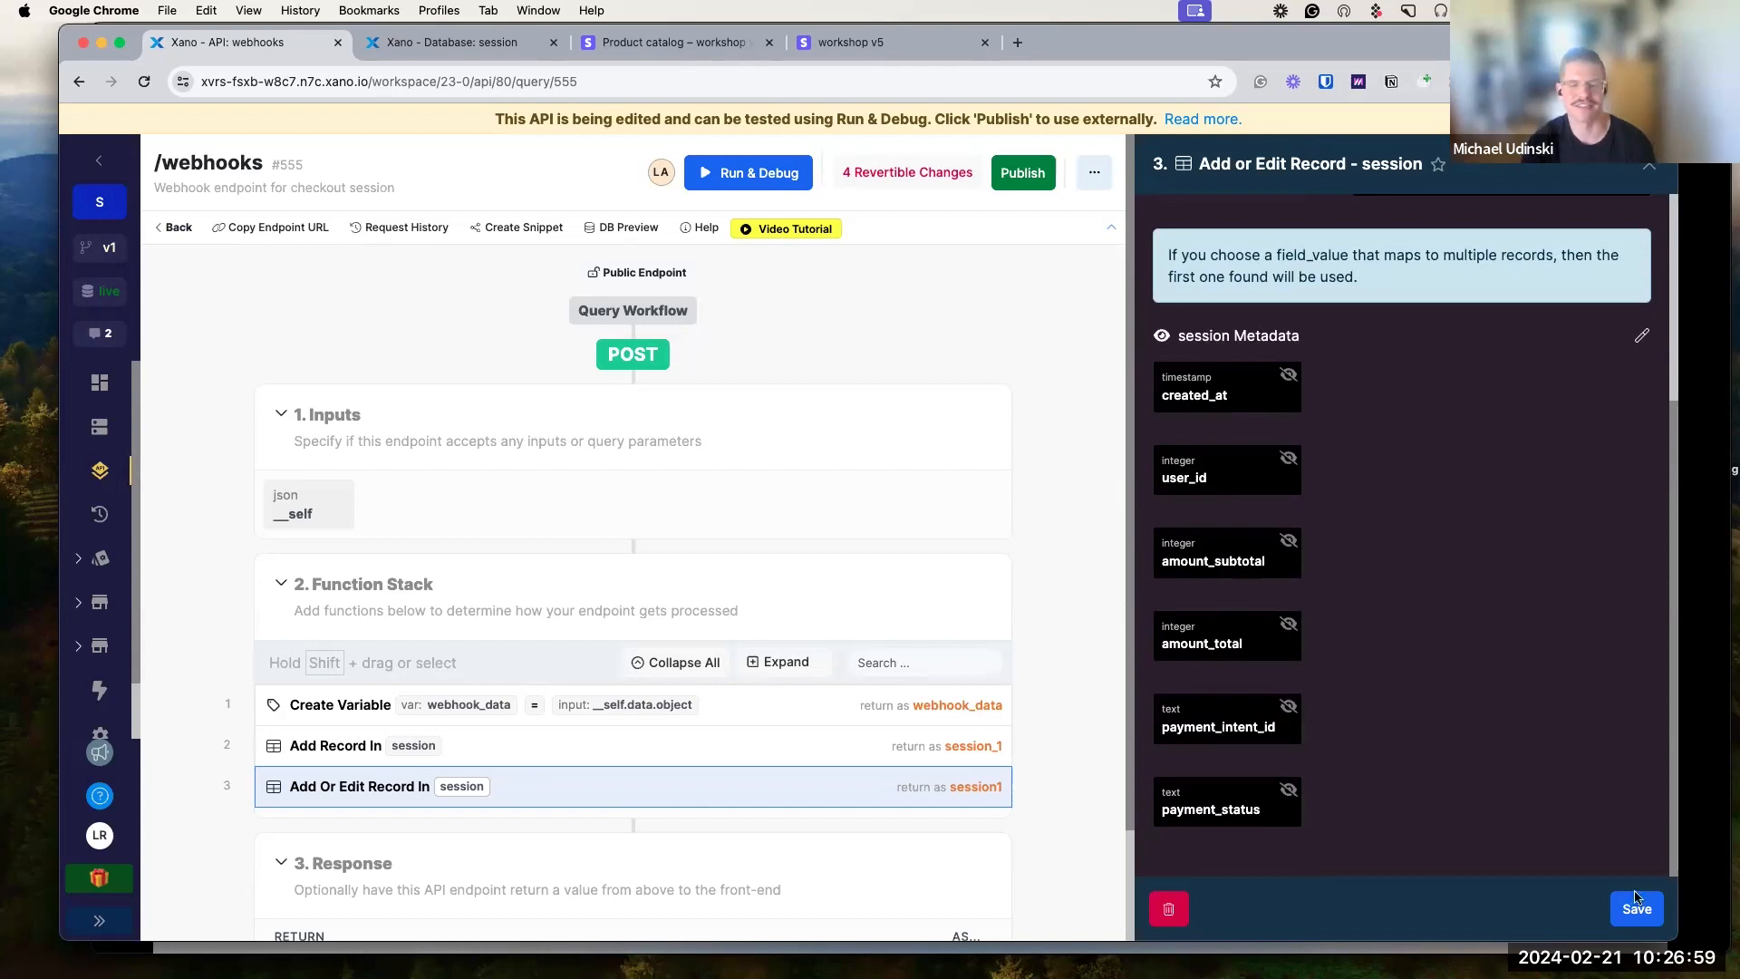
Save the Add Or Edit Record step, reload the endpoint editor and reopen the step.
click(1637, 905)
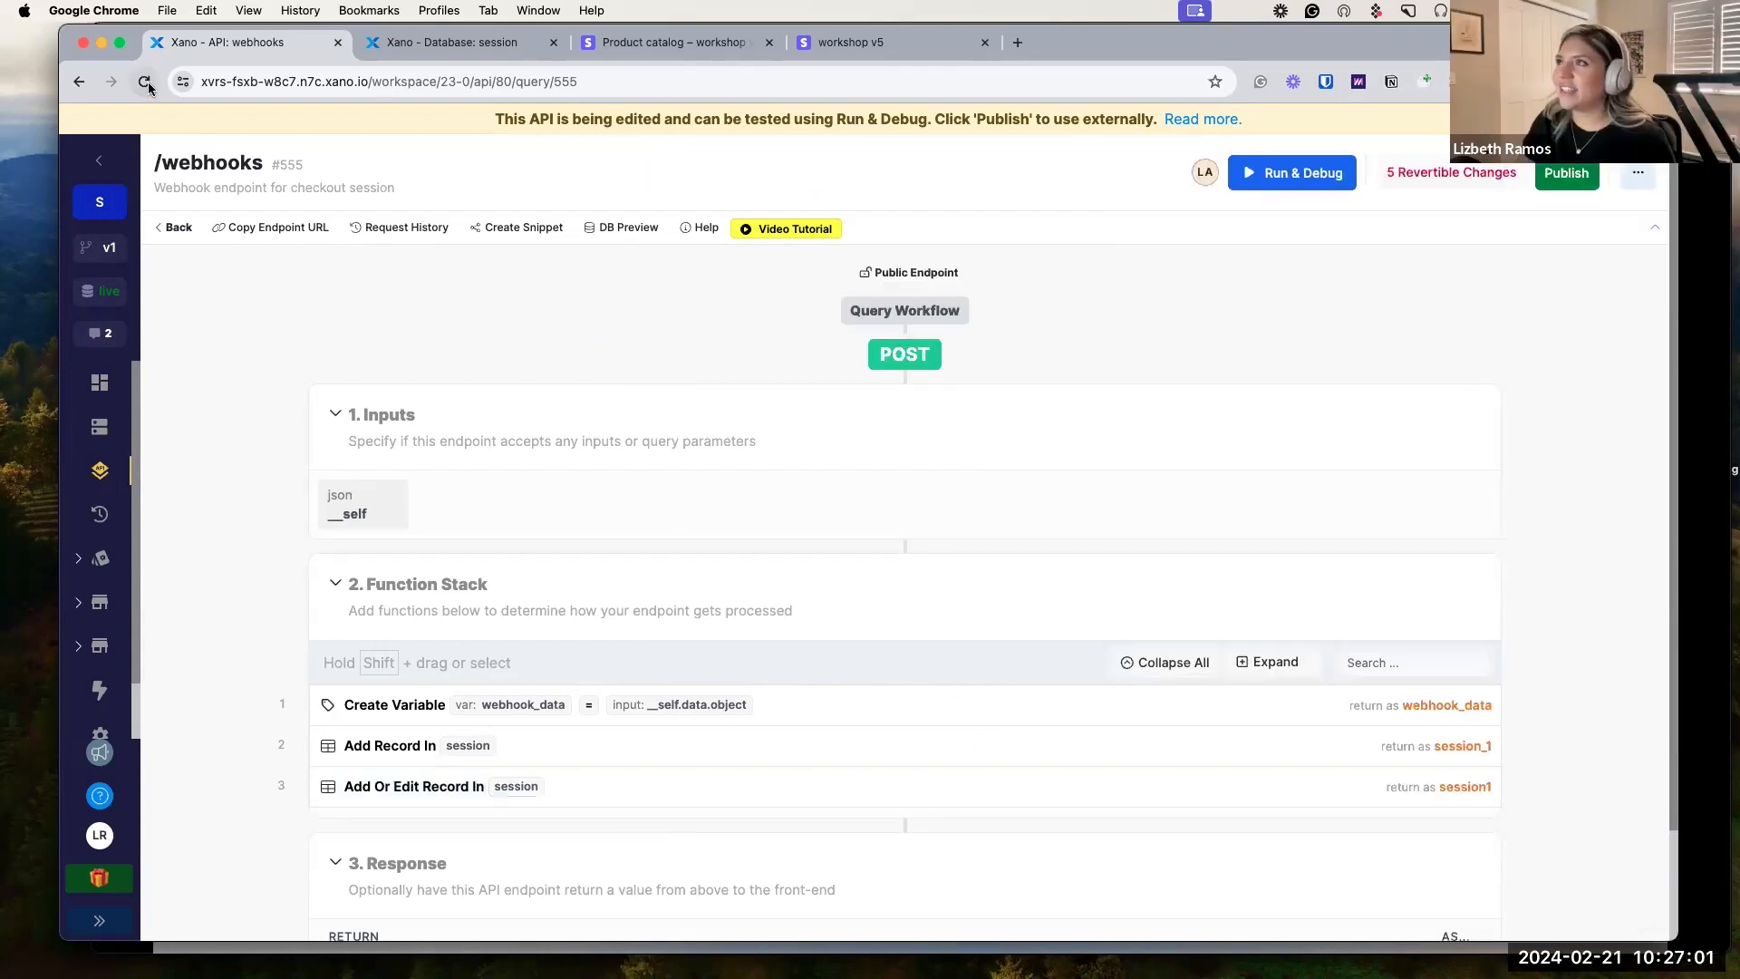
click(145, 83)
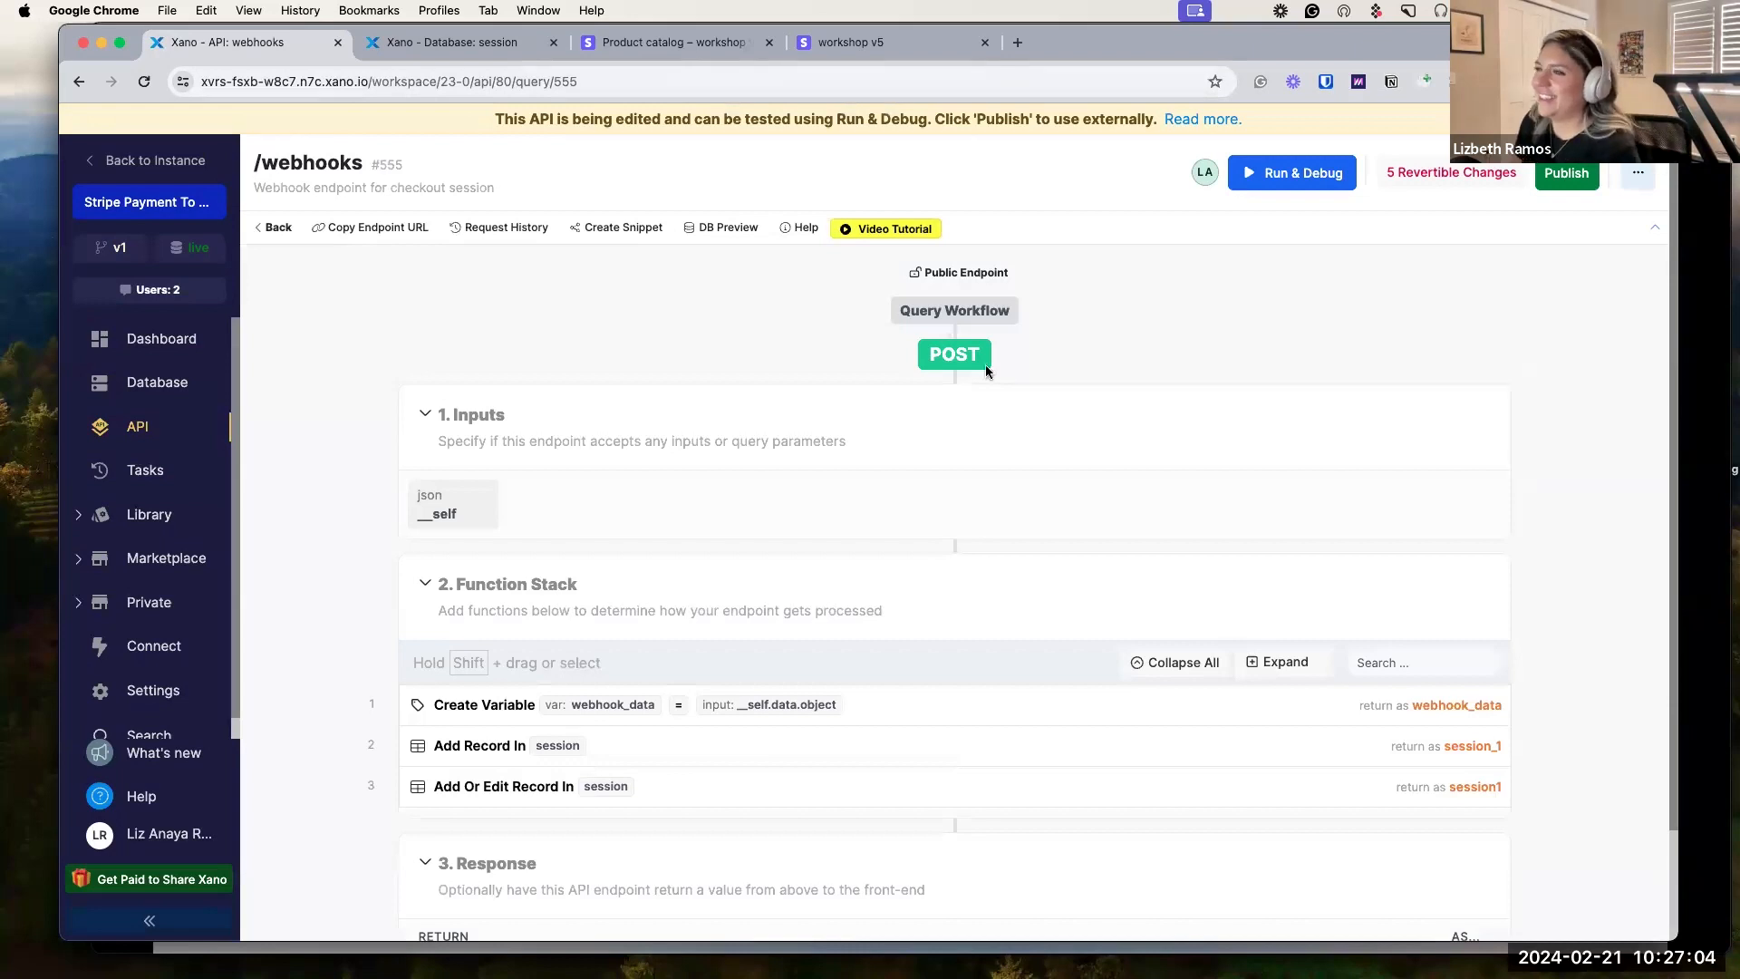
click(770, 786)
scroll(1528, 667, down, 5)
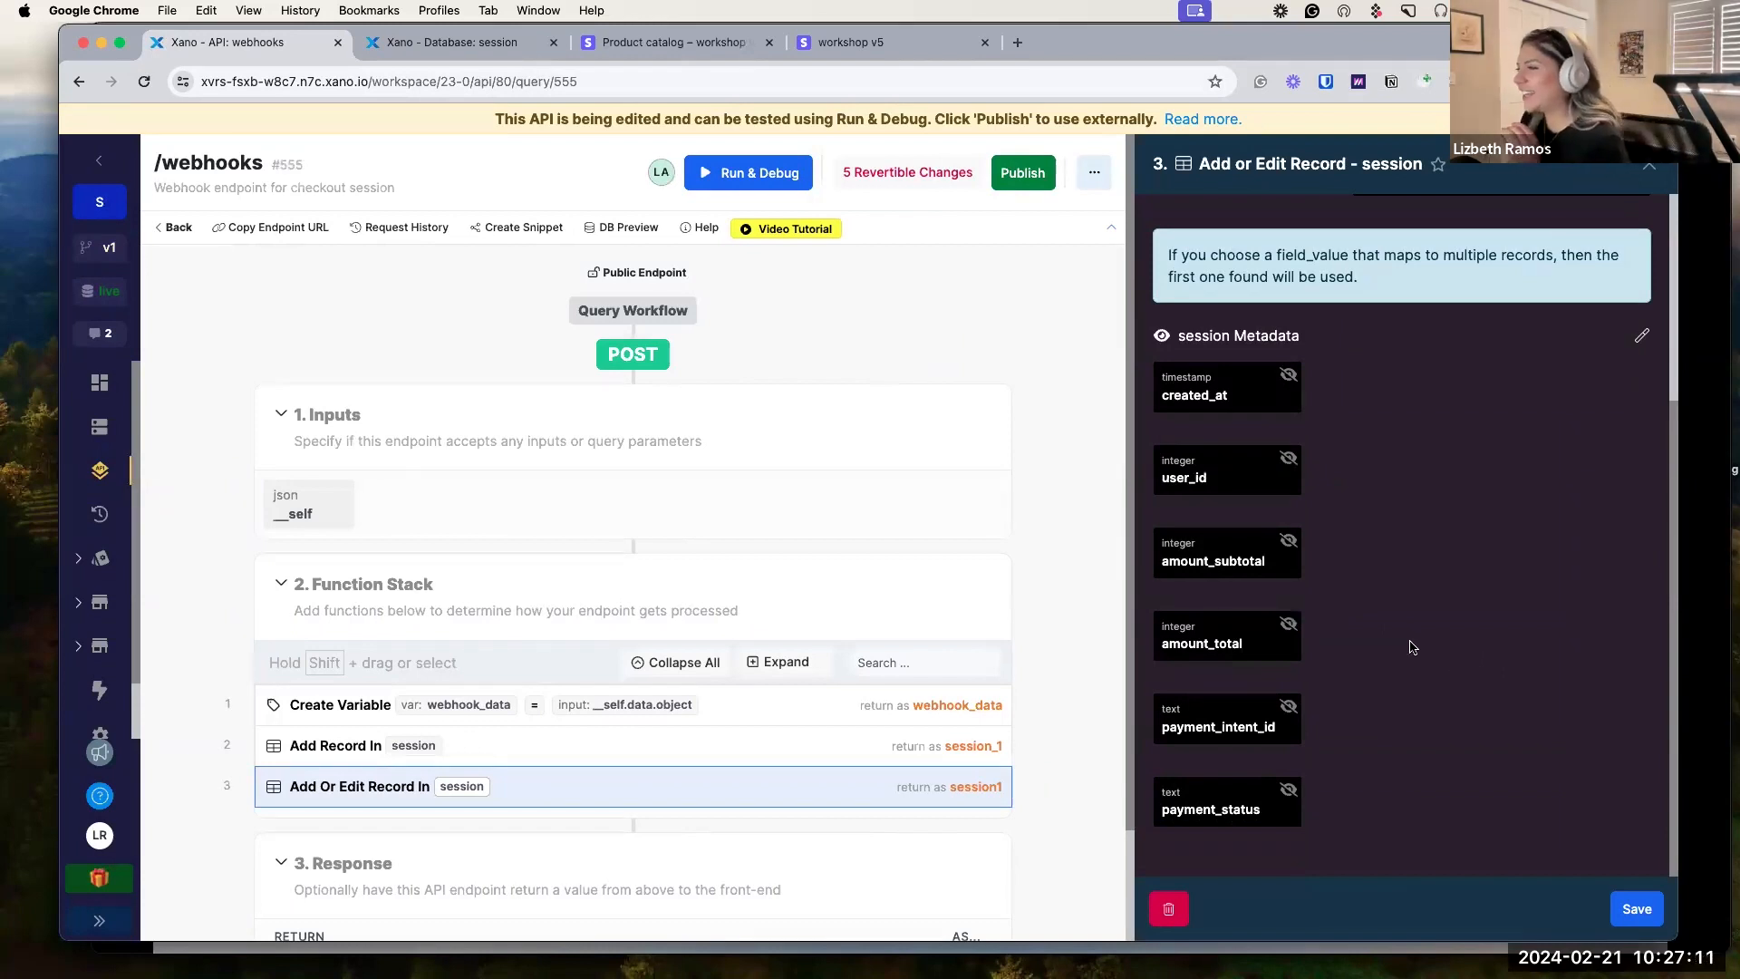
scroll(1396, 645, up, 3)
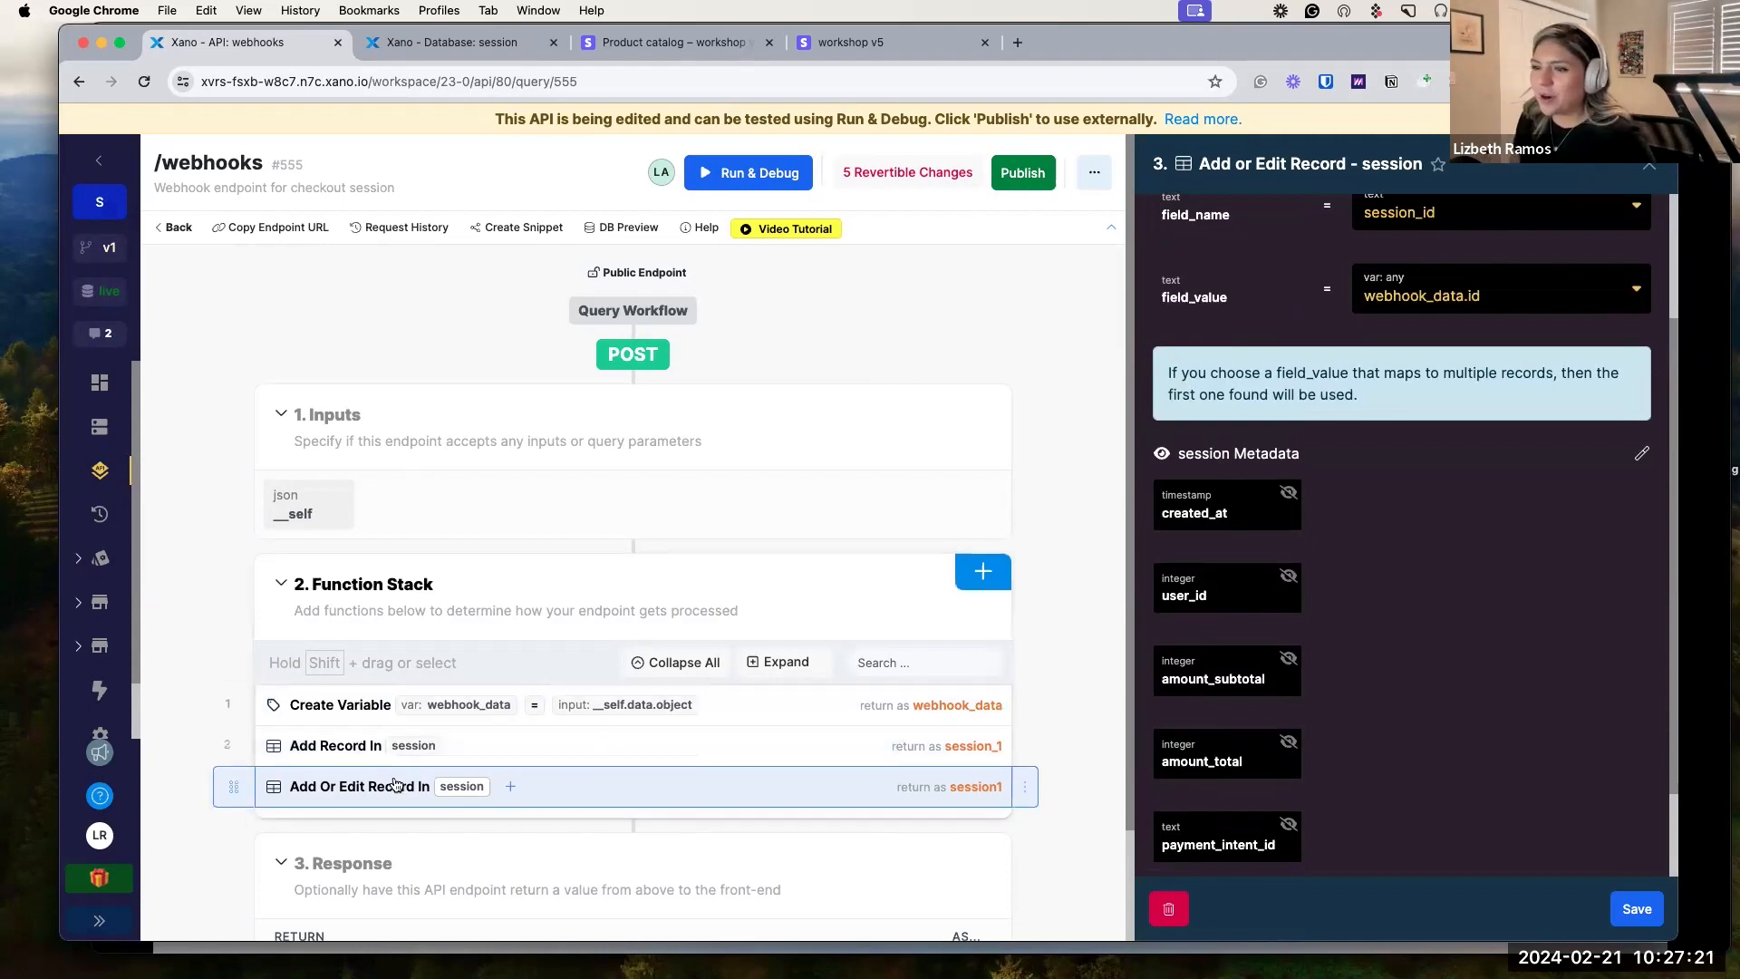
Map amount_subtotal to webhook_data.amount_subtotal in Add Or Edit Record, copying the path from Add Record.
click(516, 753)
scroll(1484, 695, down, 5)
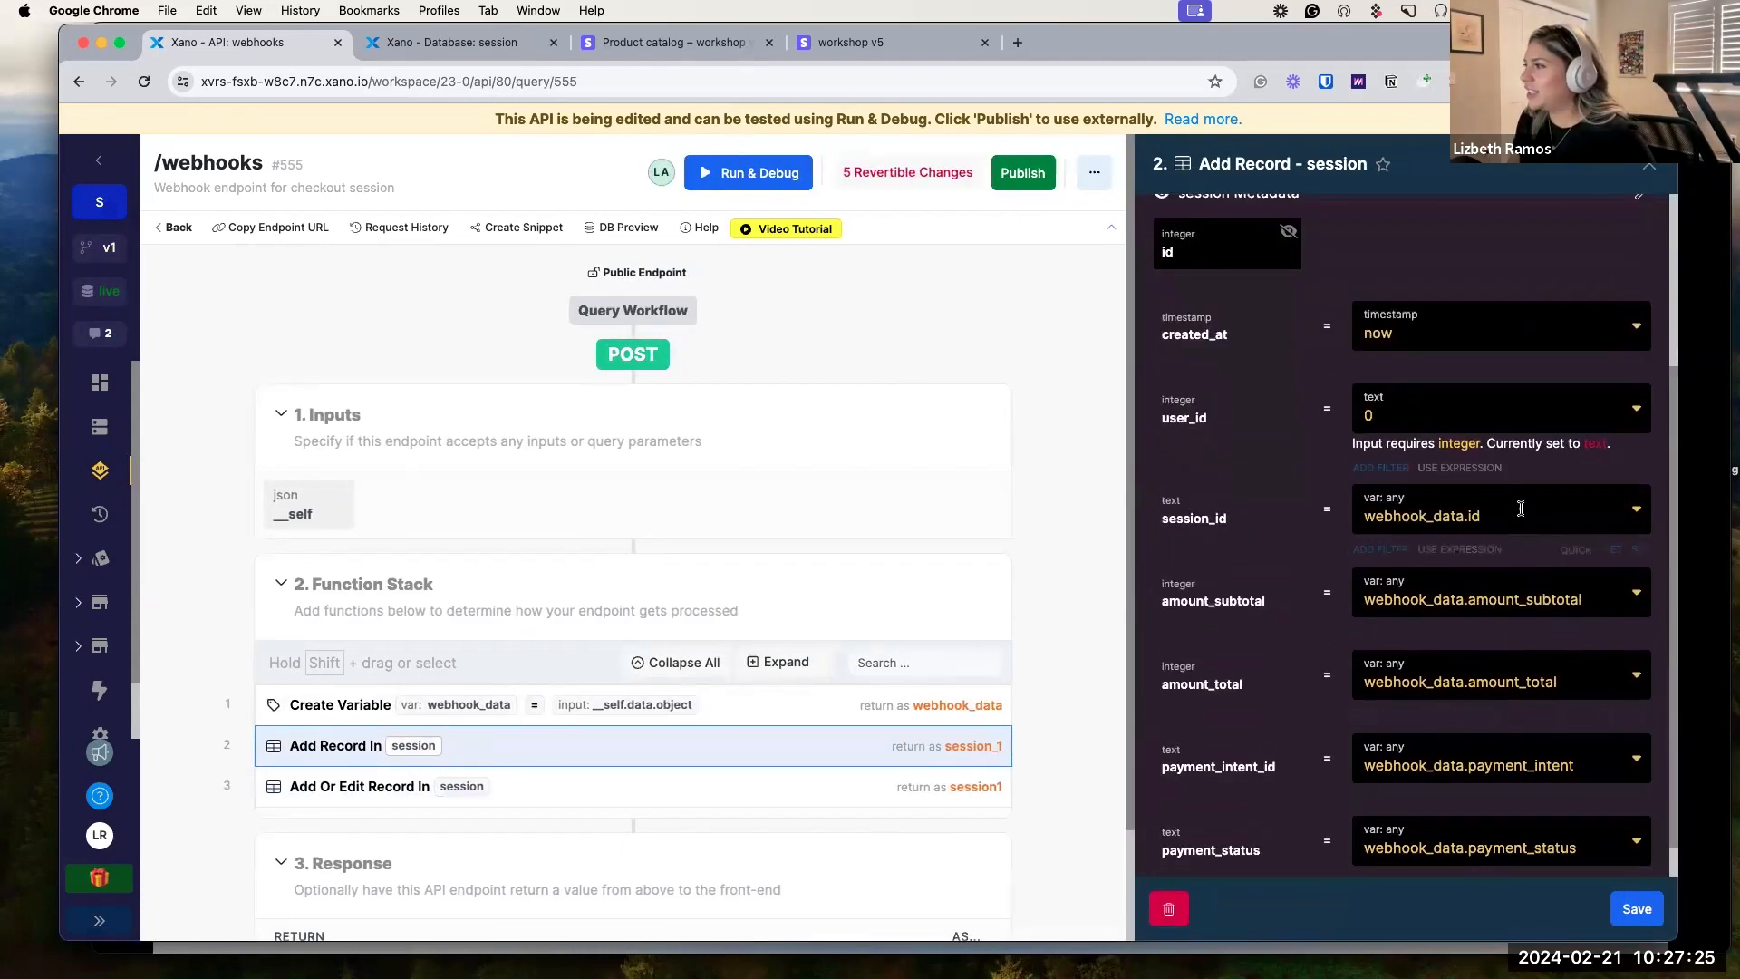
scroll(1514, 558, down, 1)
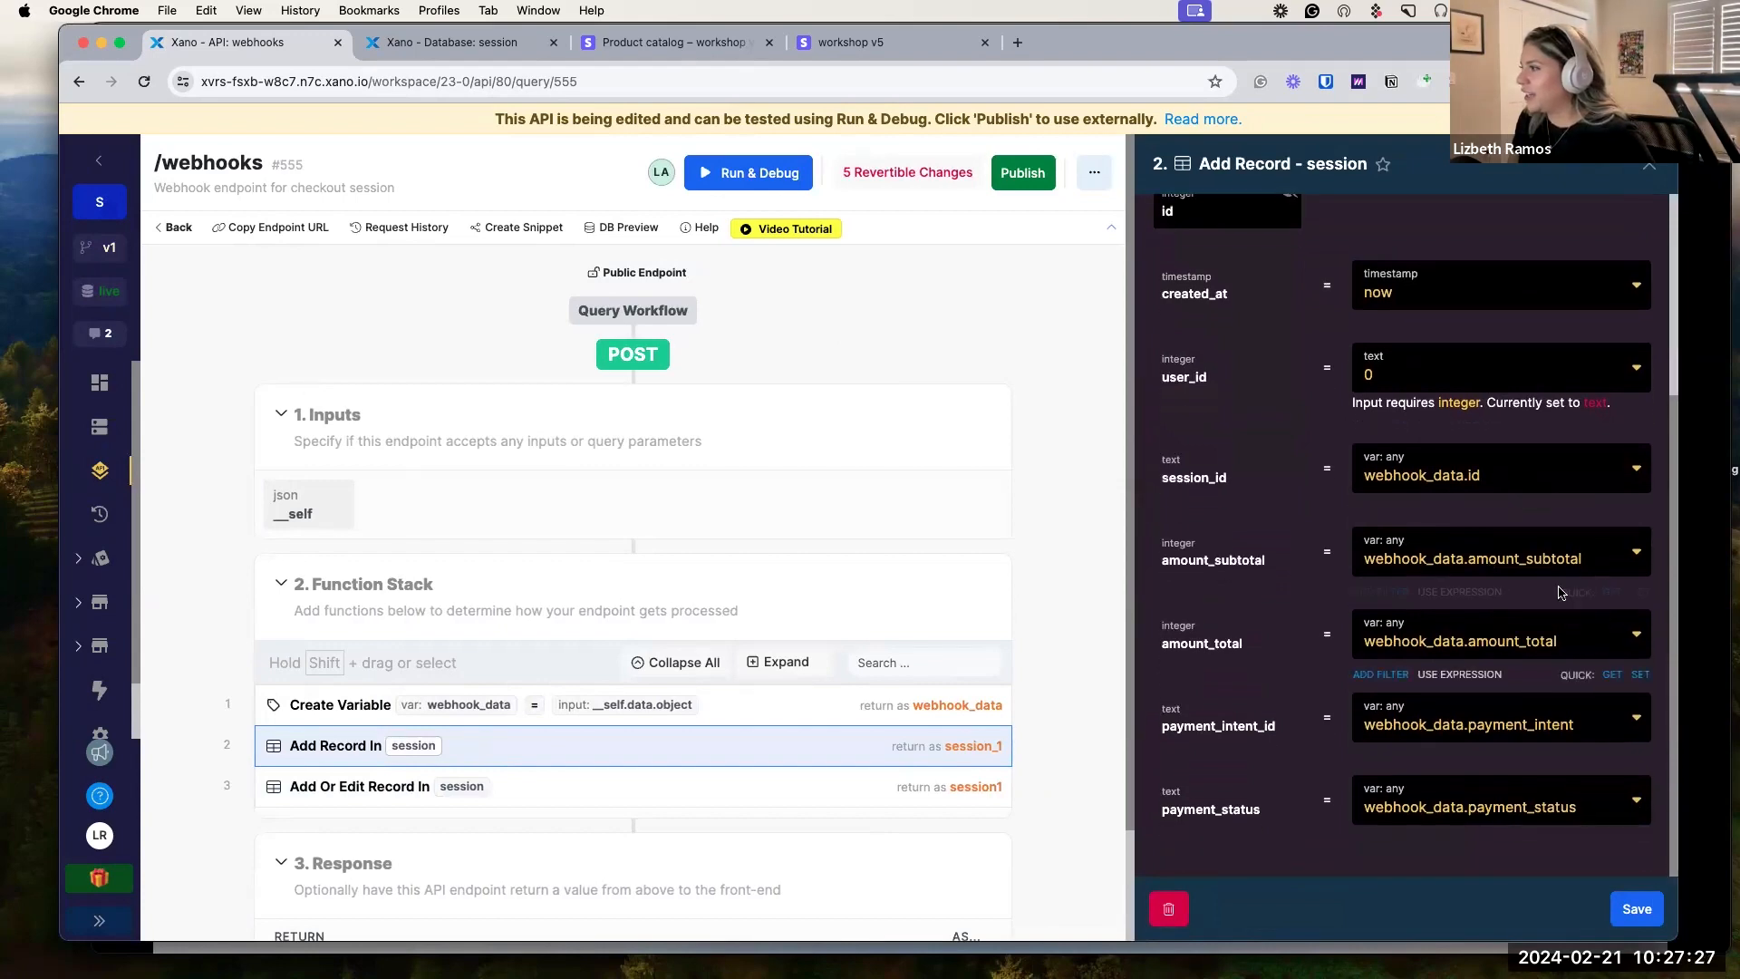
click(1546, 558)
click(1637, 908)
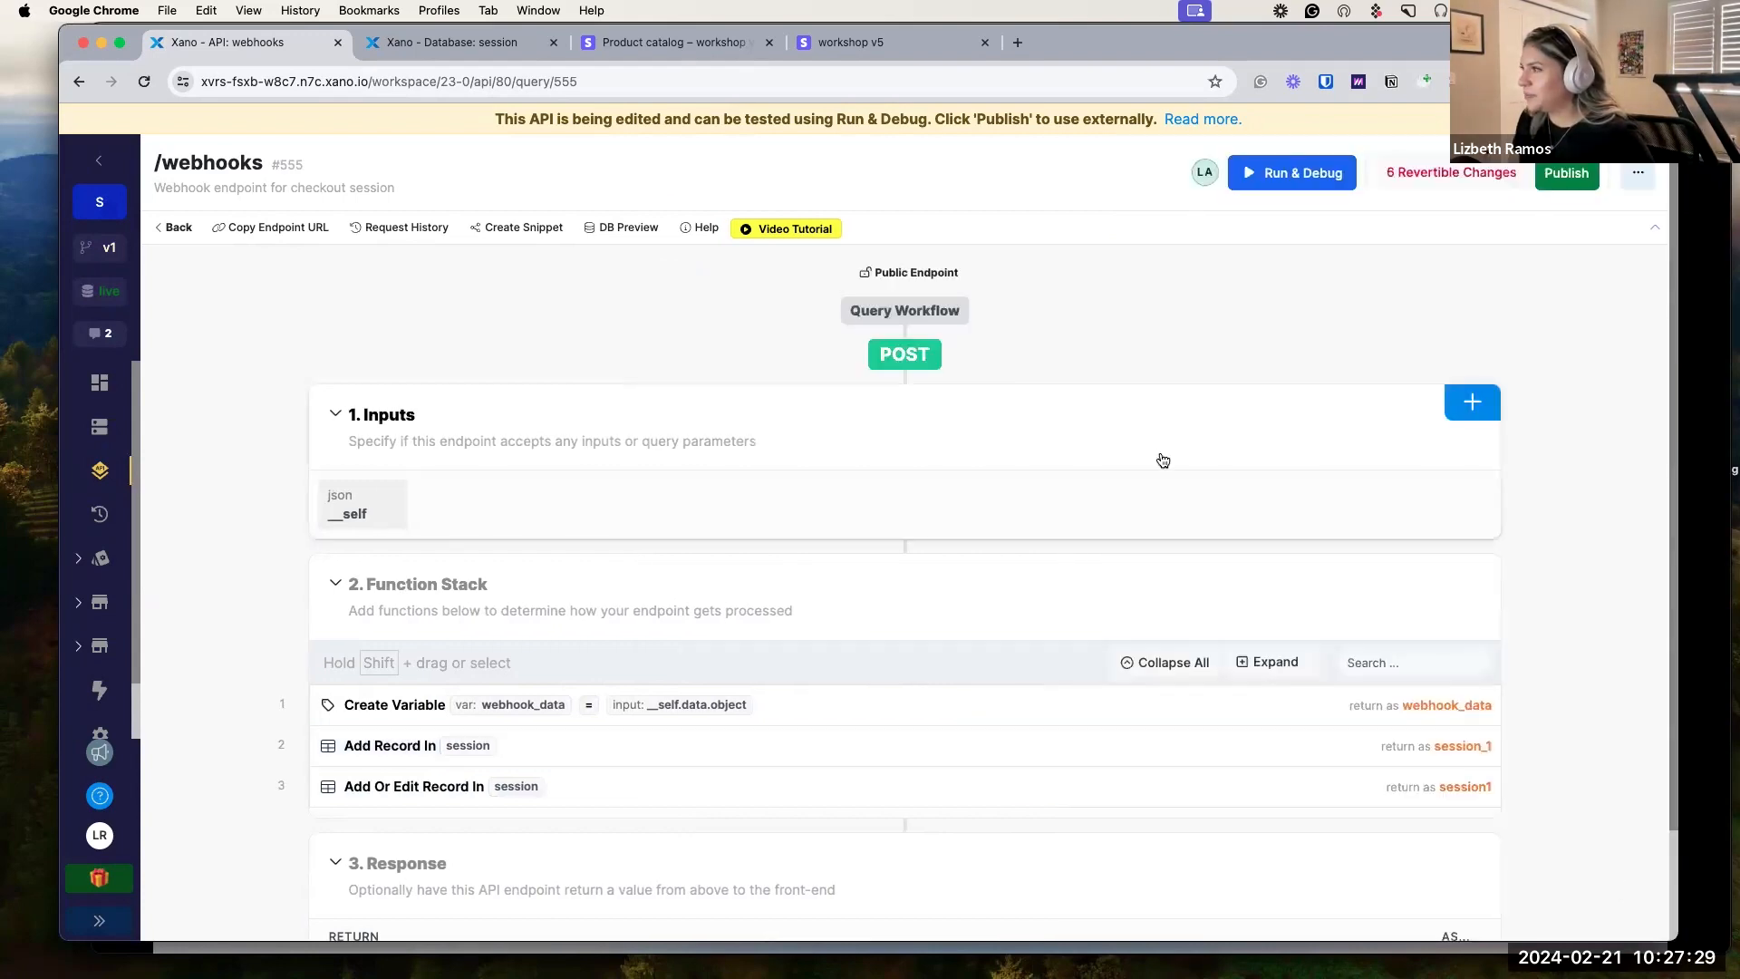
click(653, 801)
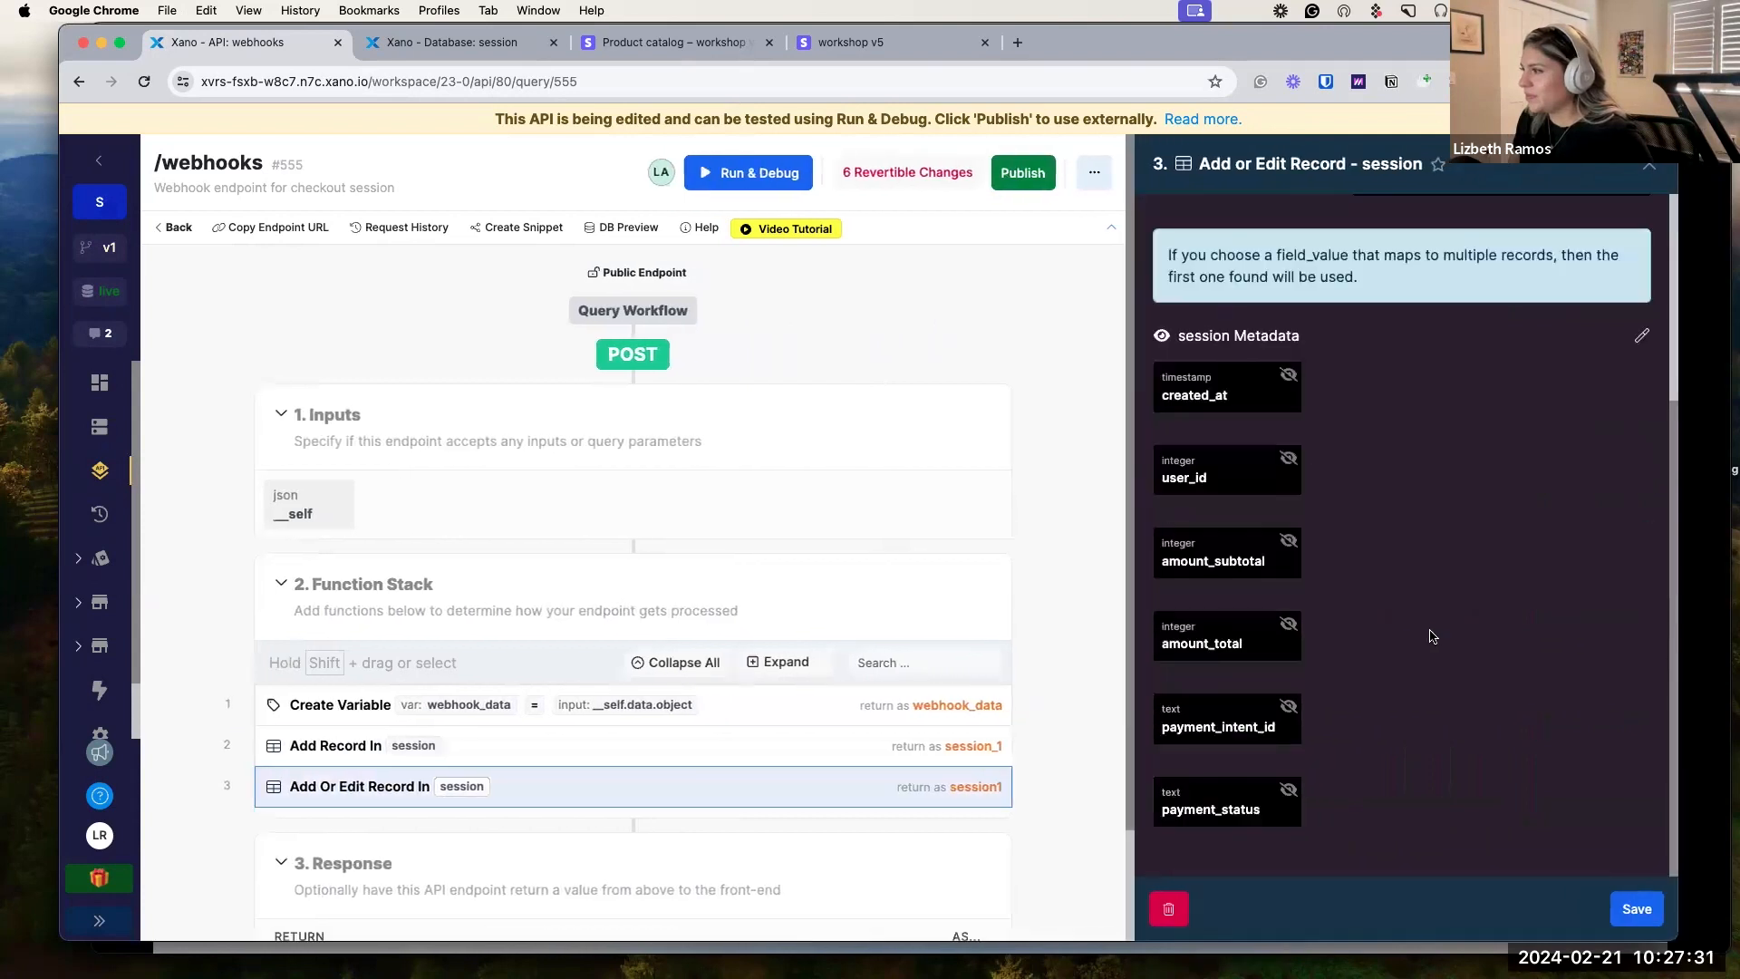
click(1278, 549)
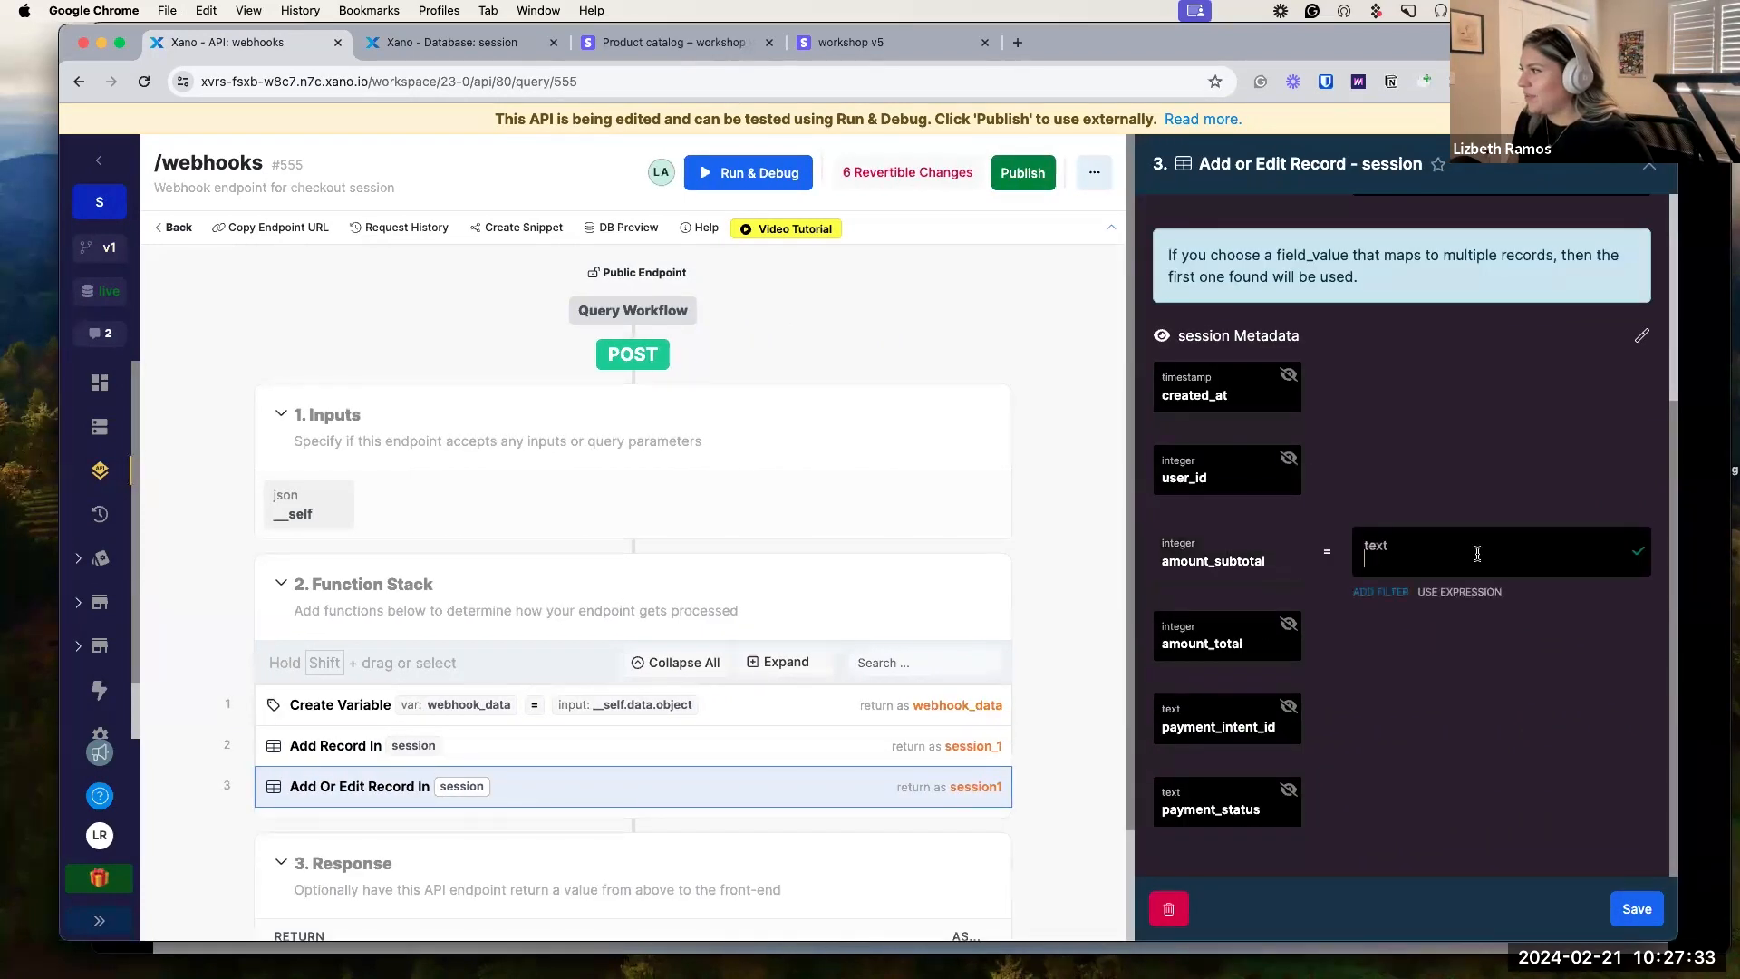
text(webhook_data.amount_subtotal)
click(1639, 551)
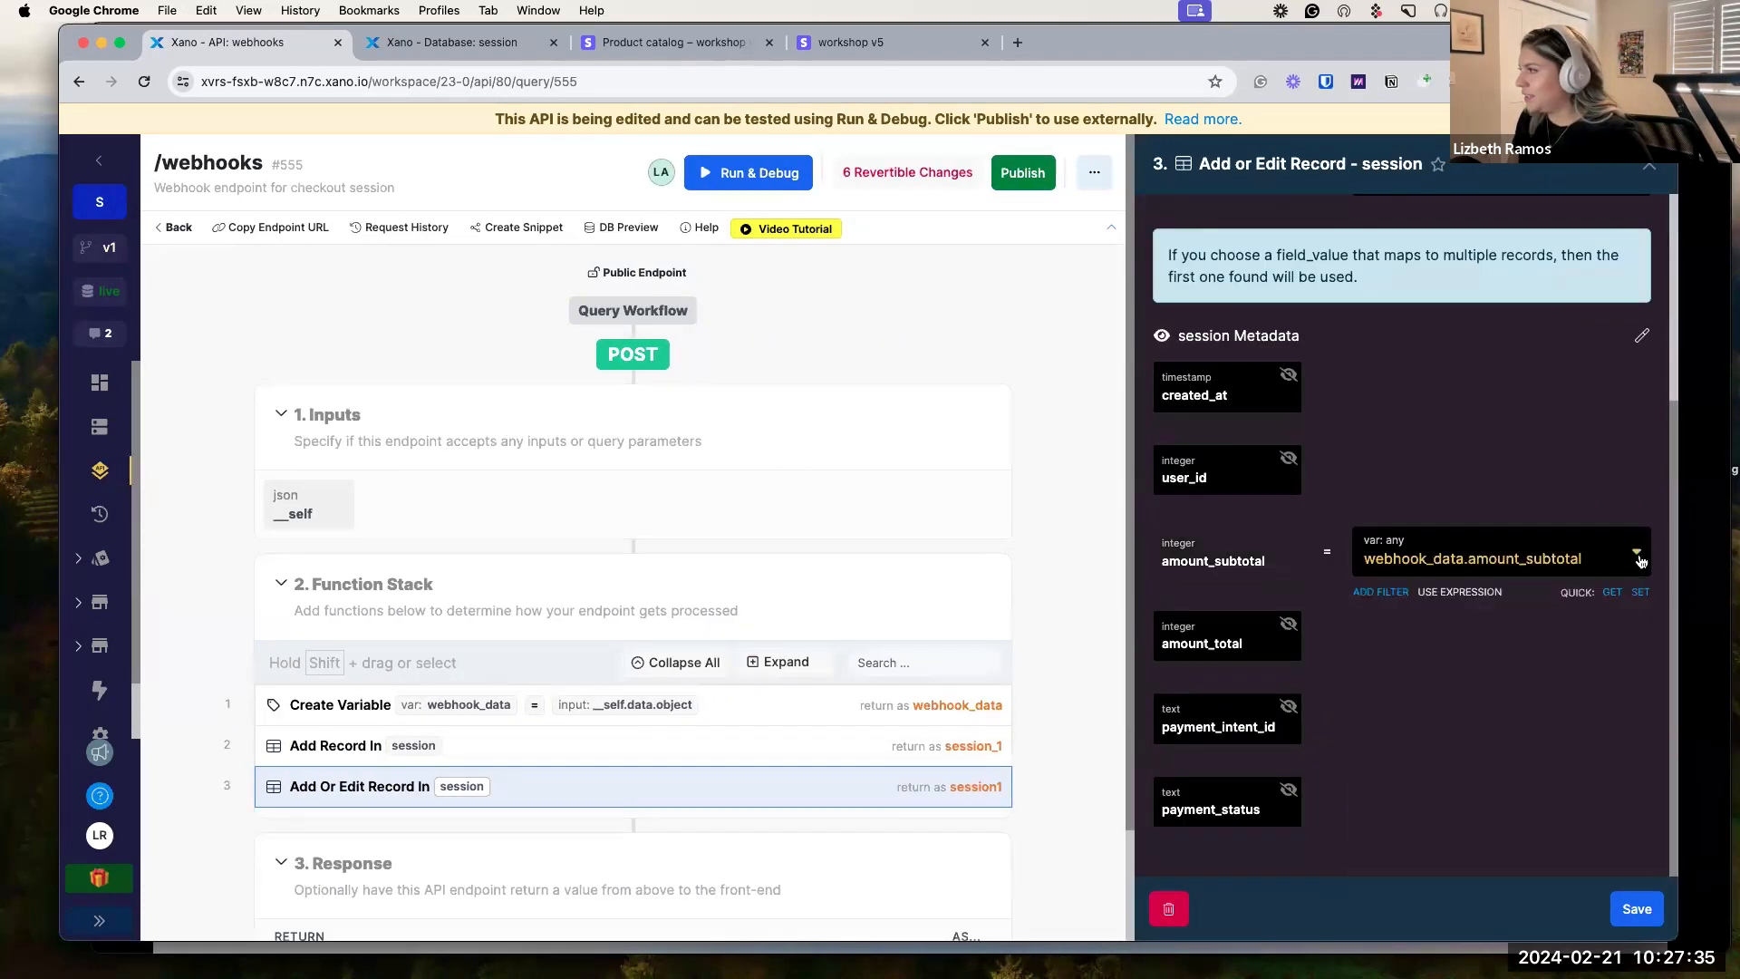
click(1637, 910)
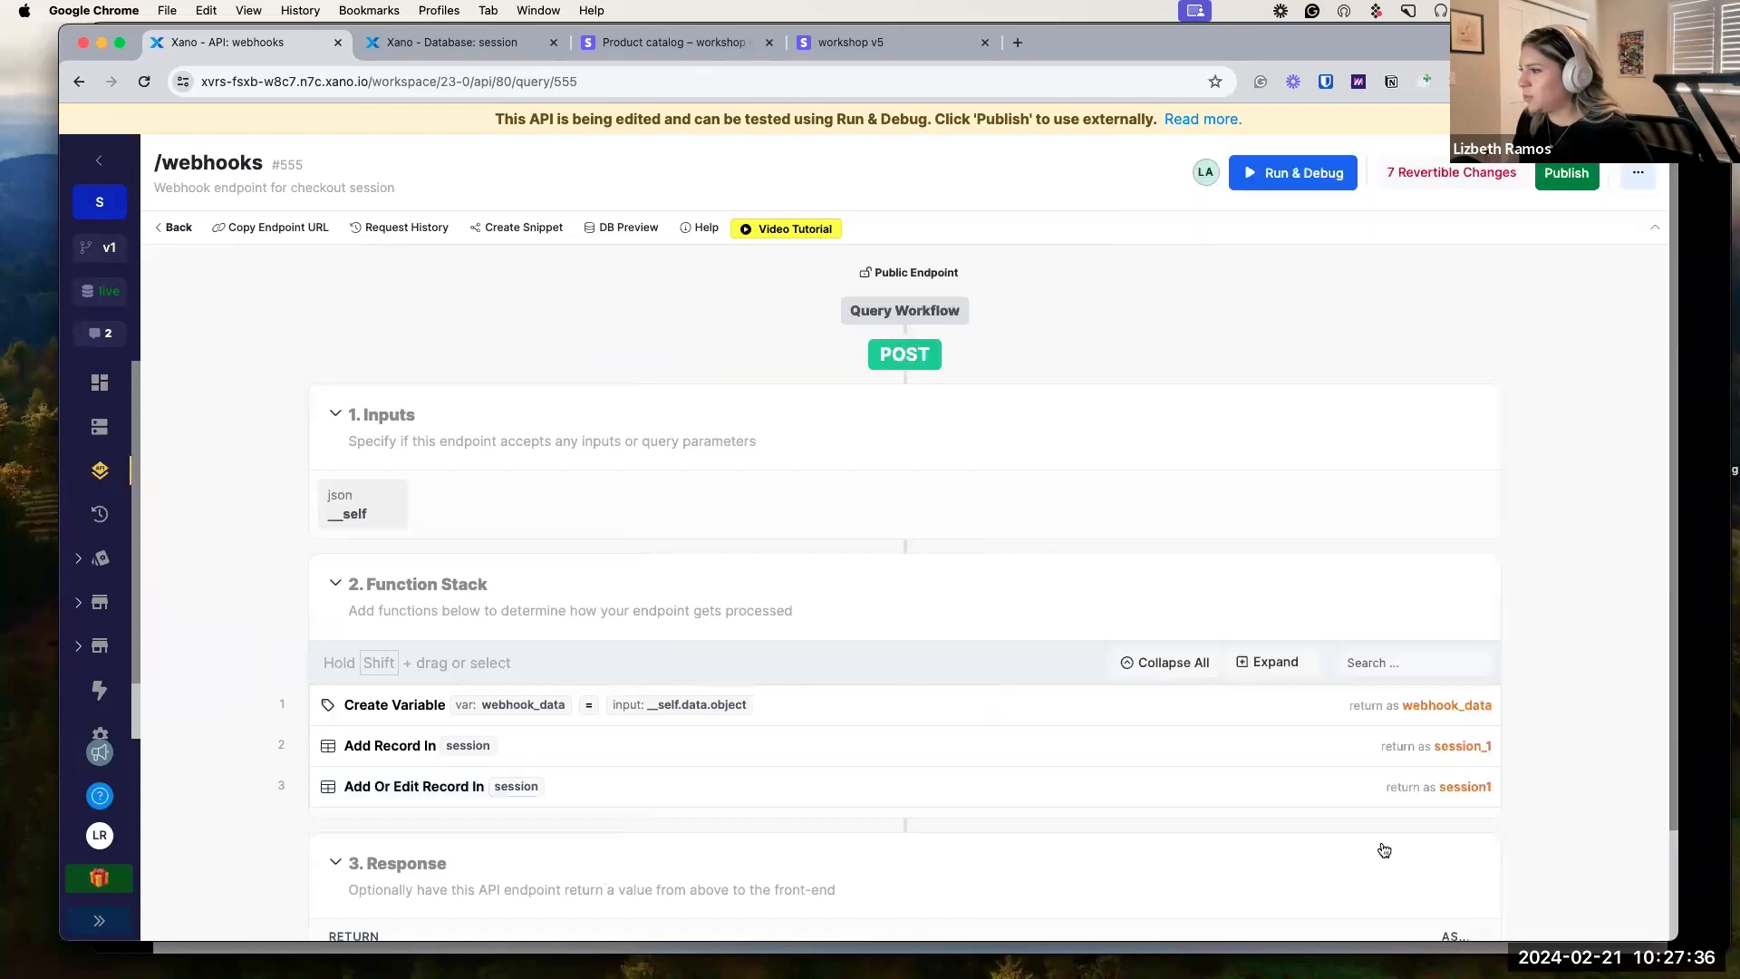
Enable amount_total in Add Or Edit Record and map it to webhook_data.amount_total.
click(741, 746)
scroll(1492, 616, down, 5)
click(1484, 653)
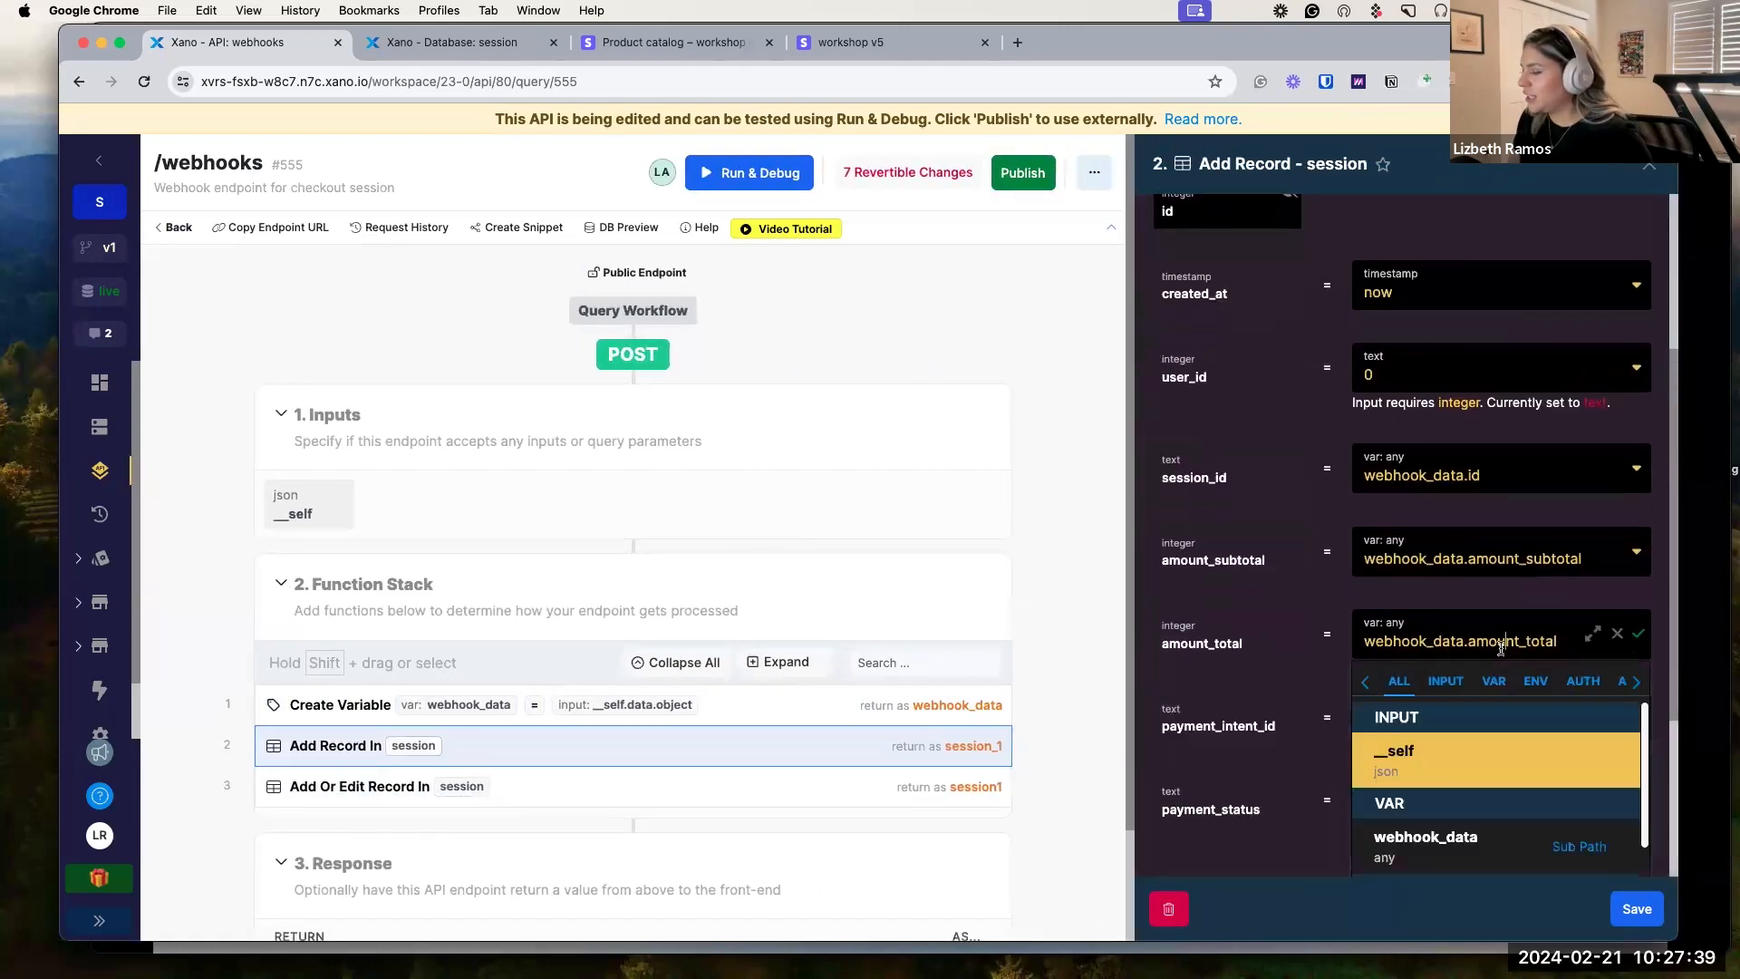
triple_click(1496, 649)
key(super+c)
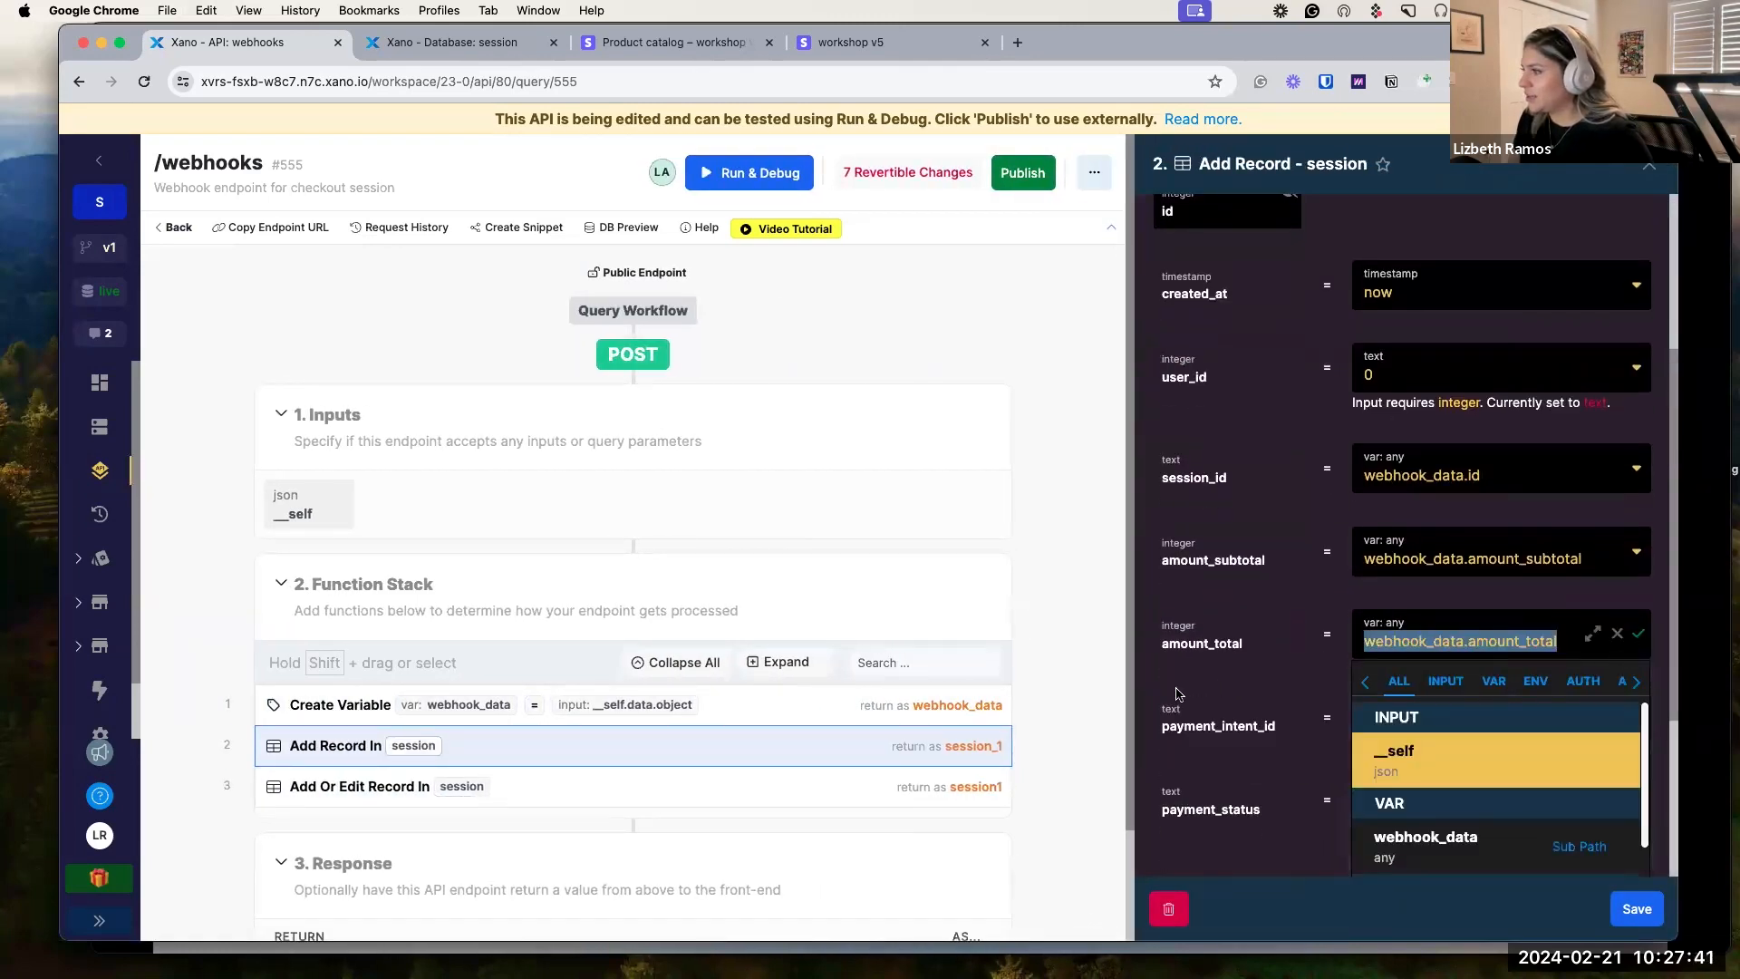
click(746, 795)
scroll(1421, 660, down, 4)
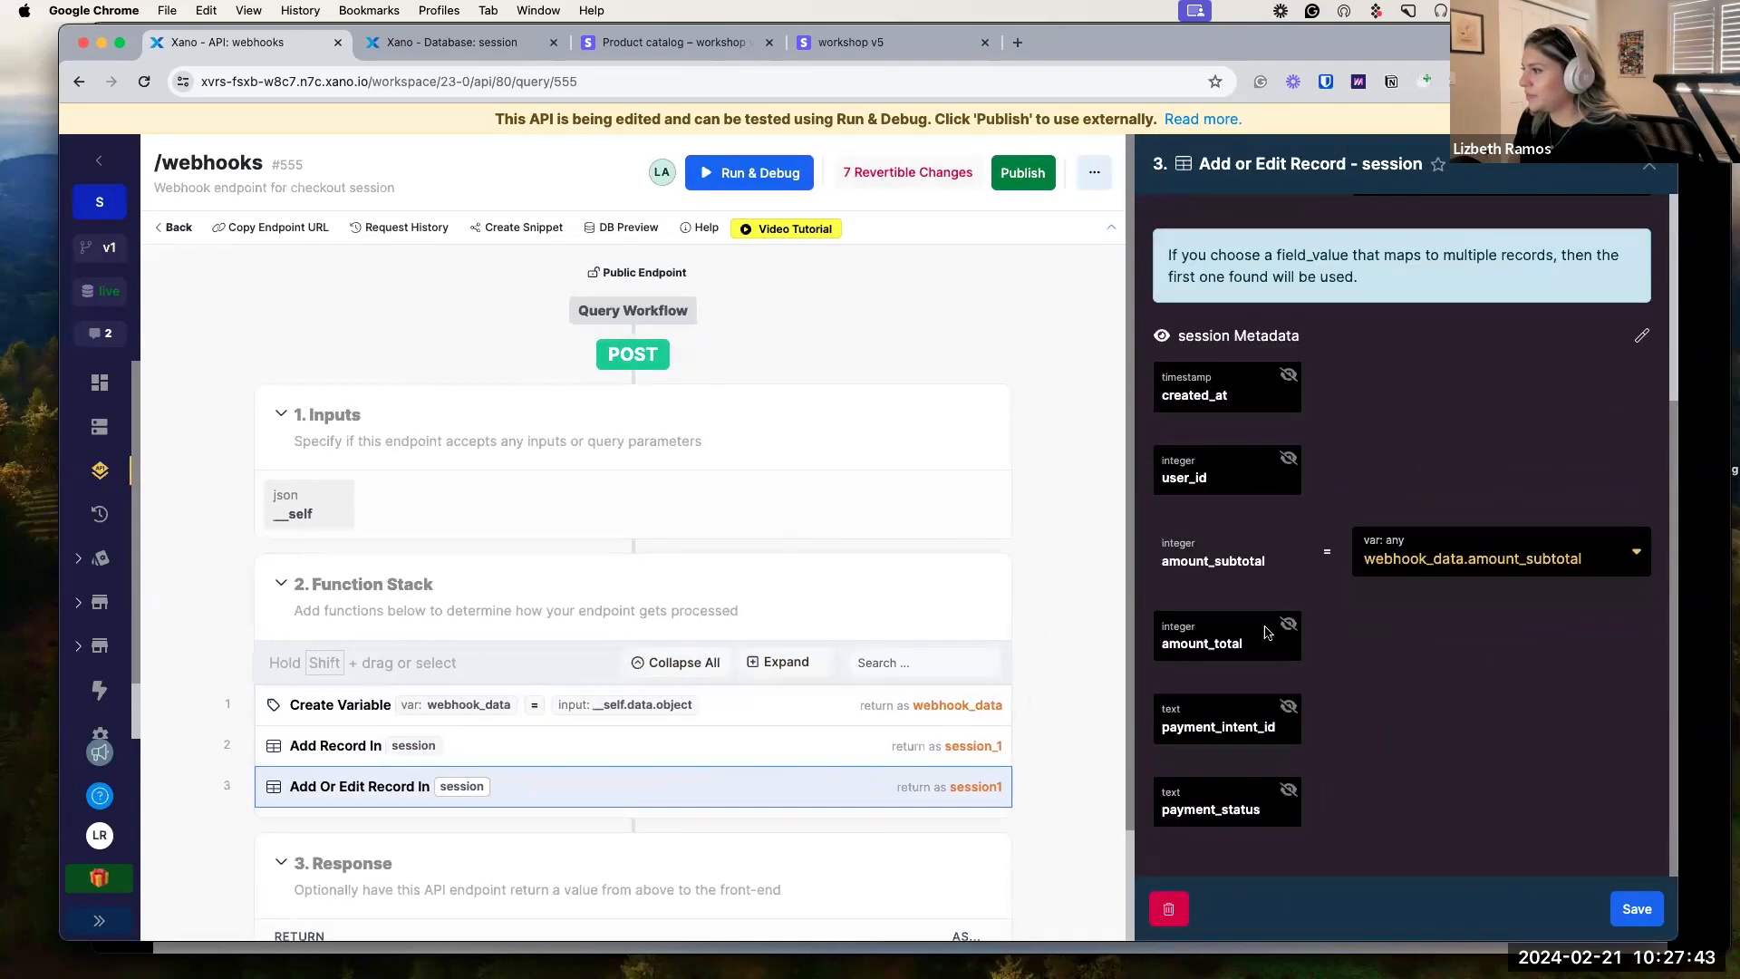
click(1286, 628)
click(1448, 641)
key(super+v)
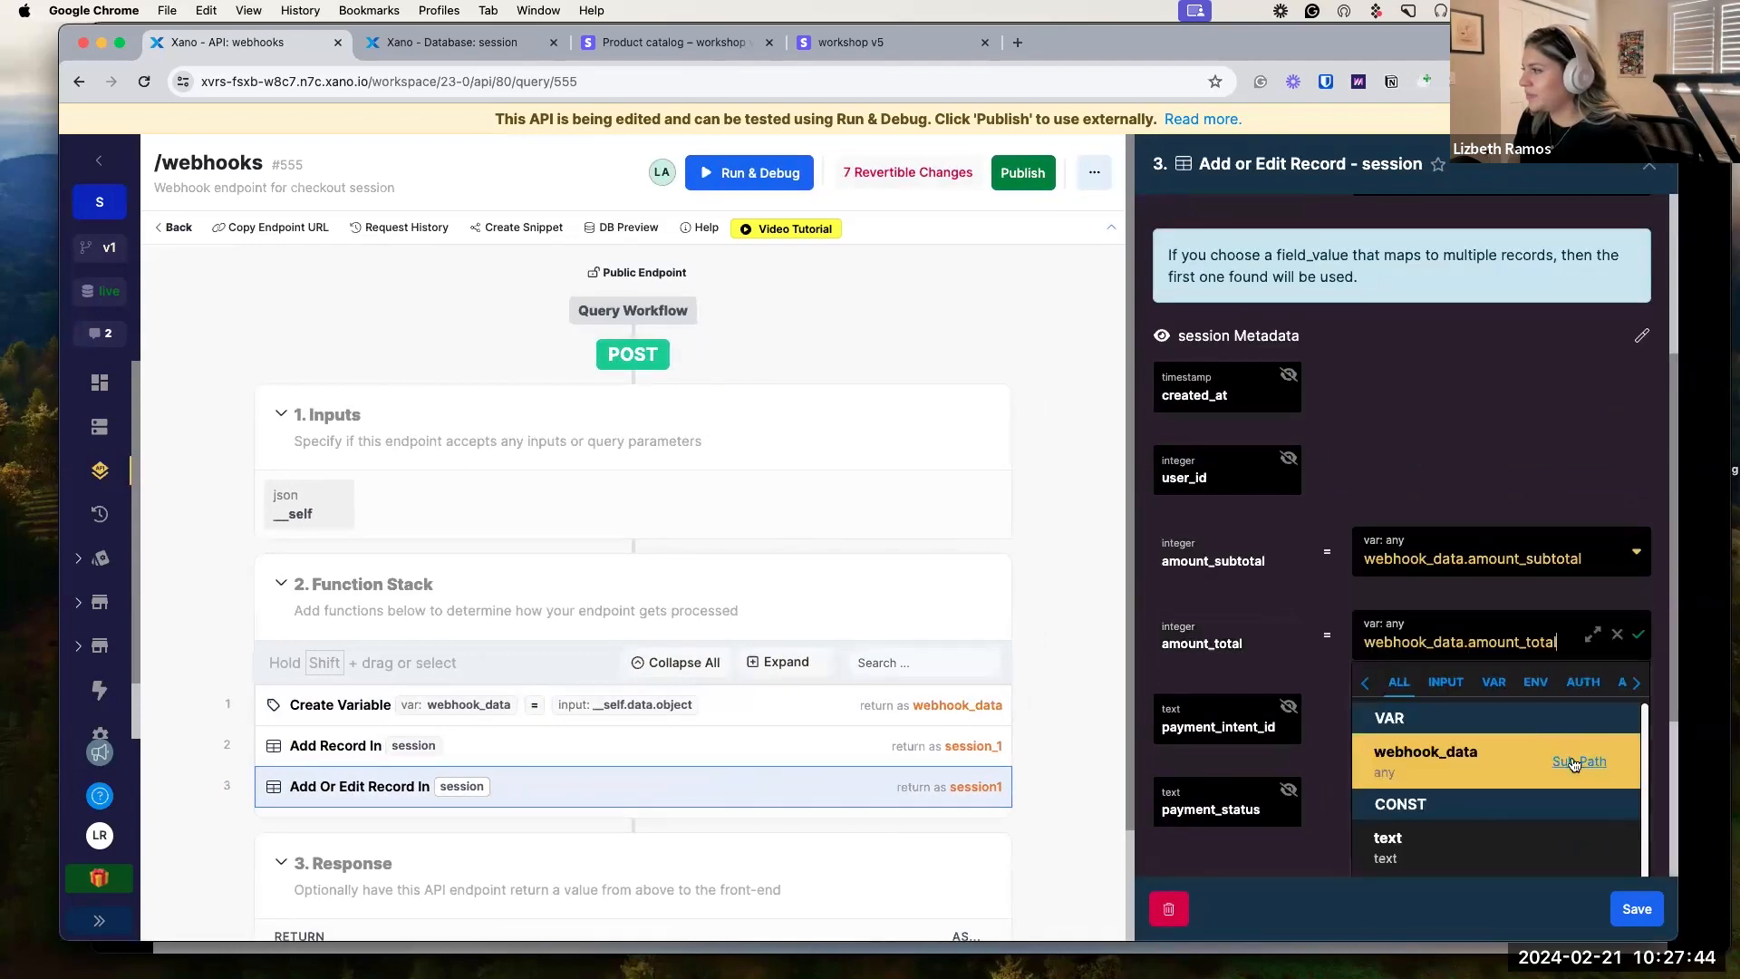
click(1639, 635)
click(1618, 904)
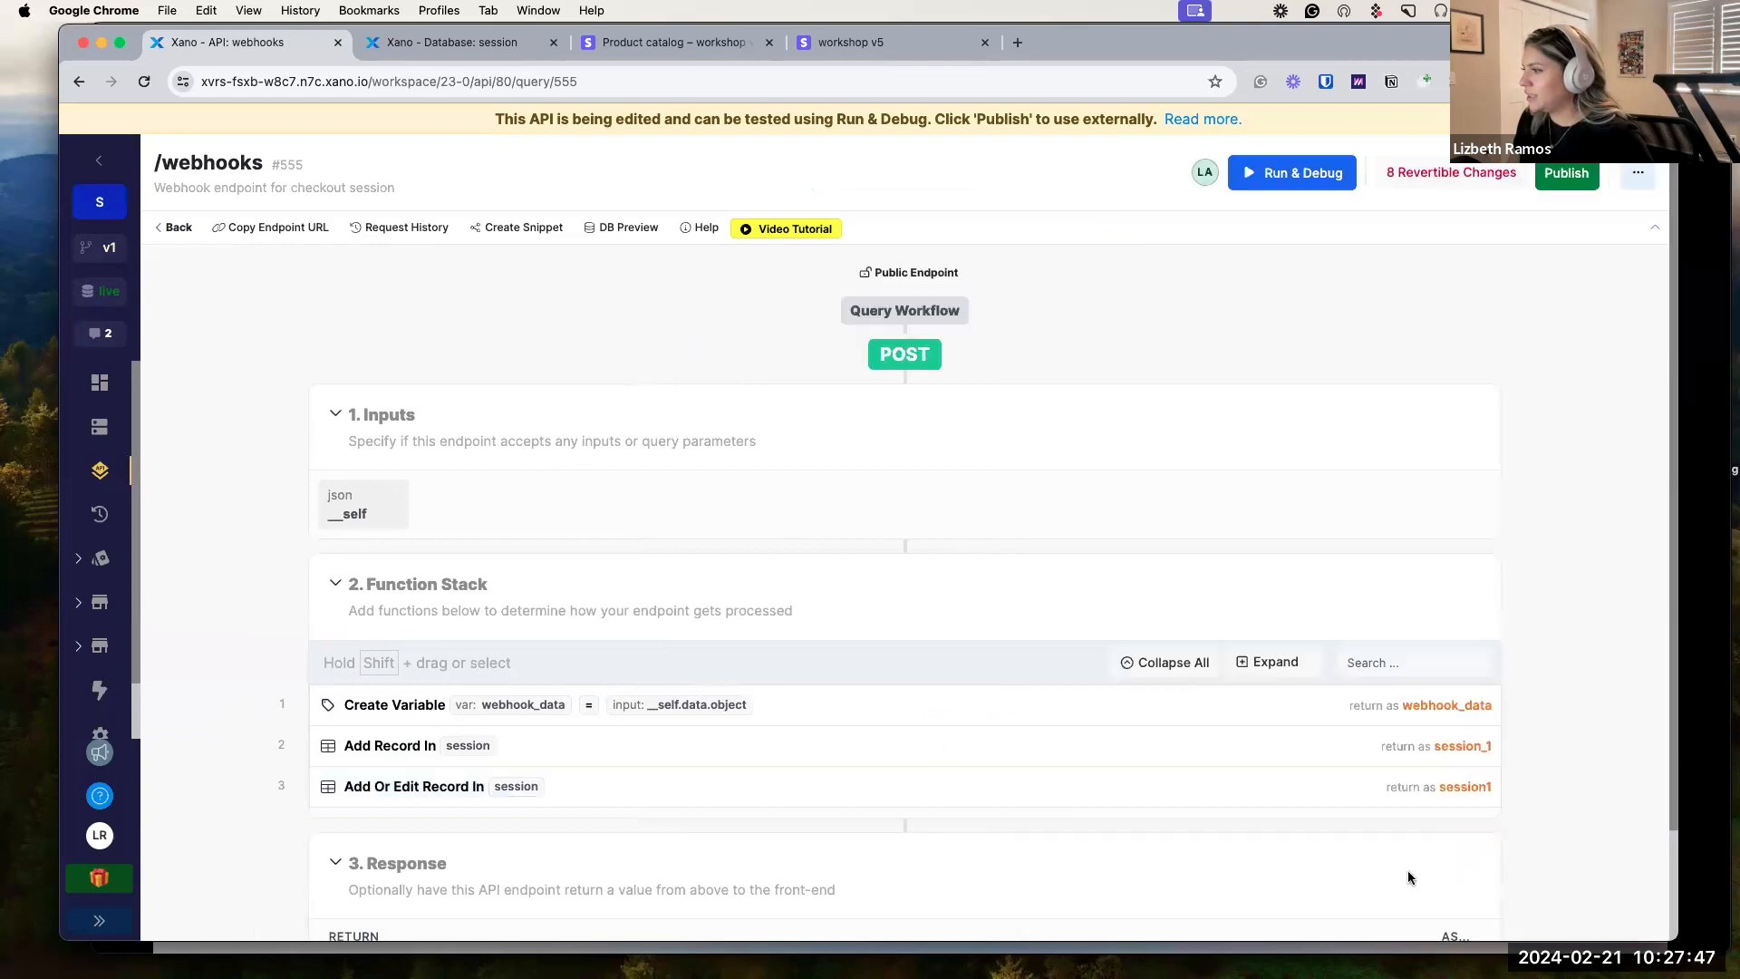
Copy the payment_intent_id value path from Add Record and review the Add Or Edit Record fields.
click(704, 751)
scroll(1289, 715, down, 3)
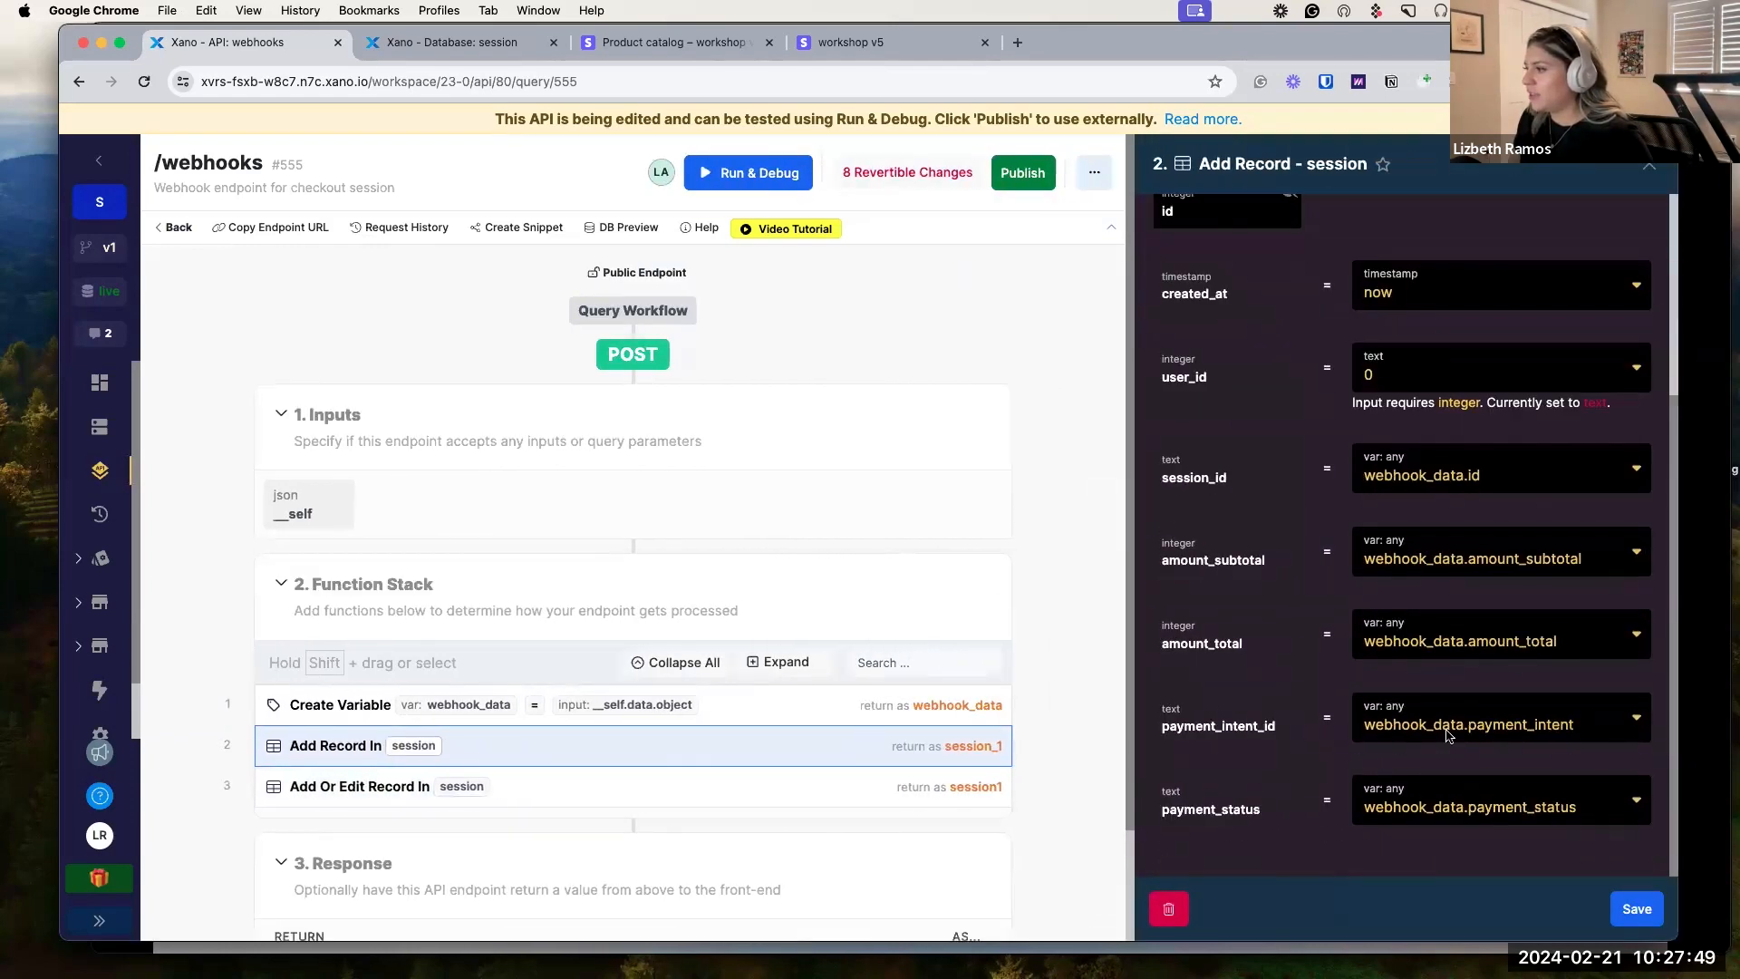
click(1450, 725)
key(super+c)
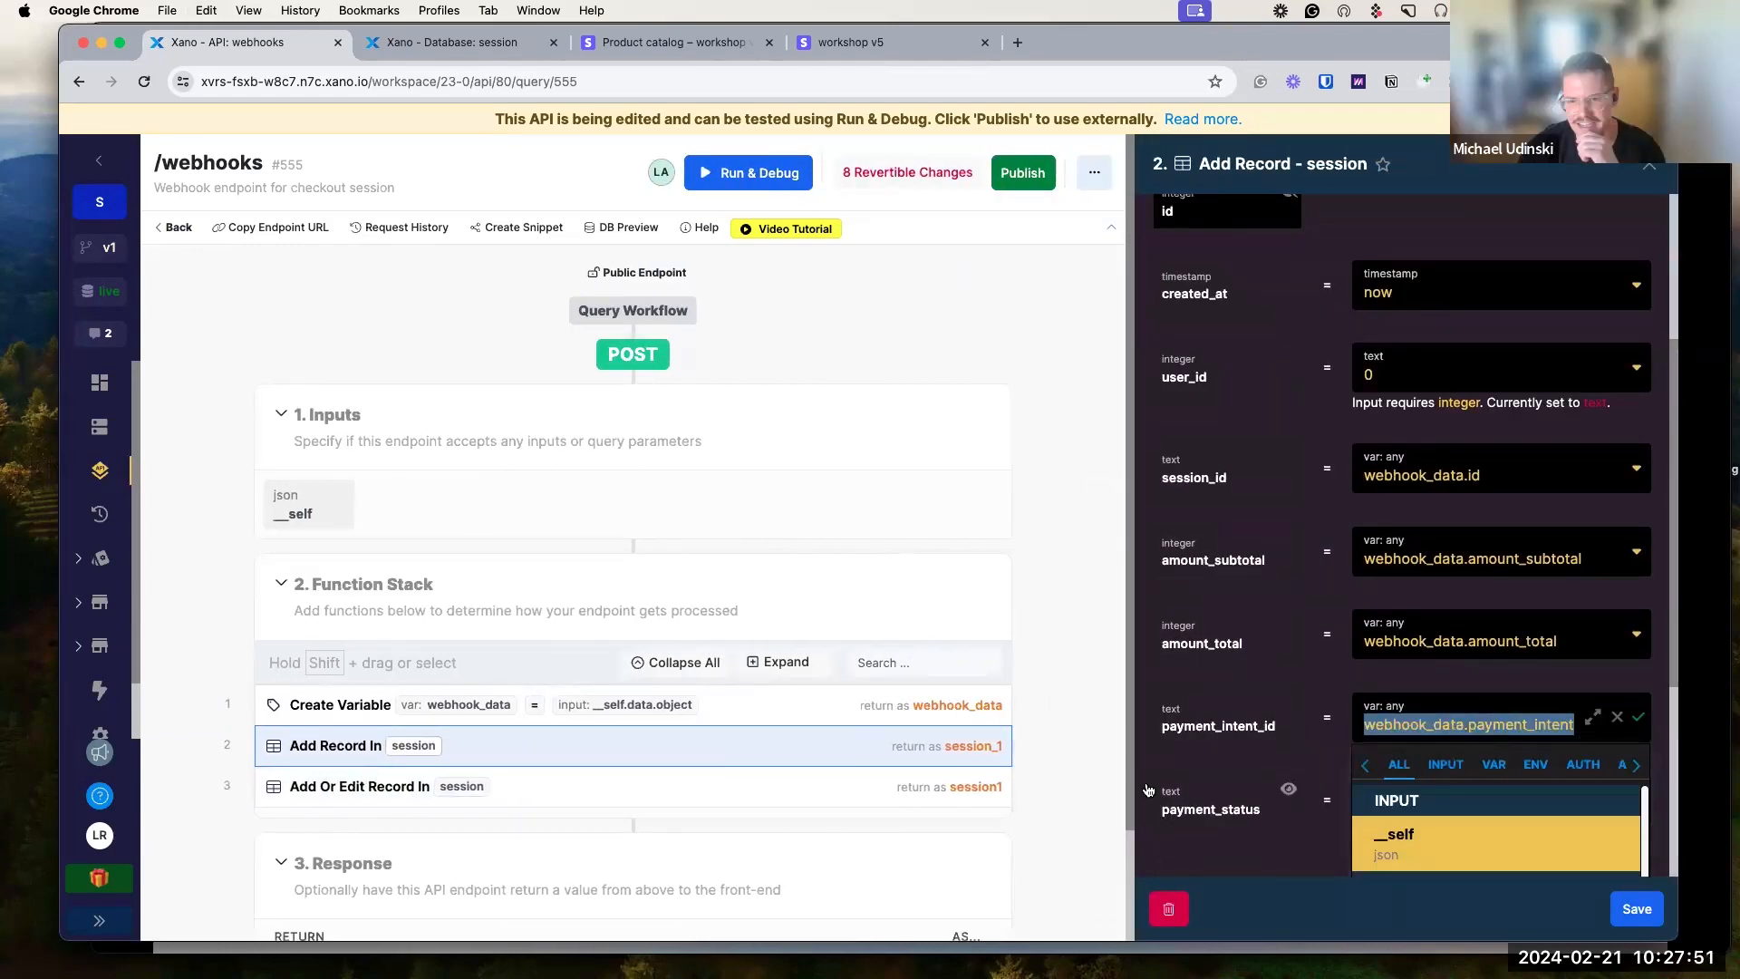
click(780, 802)
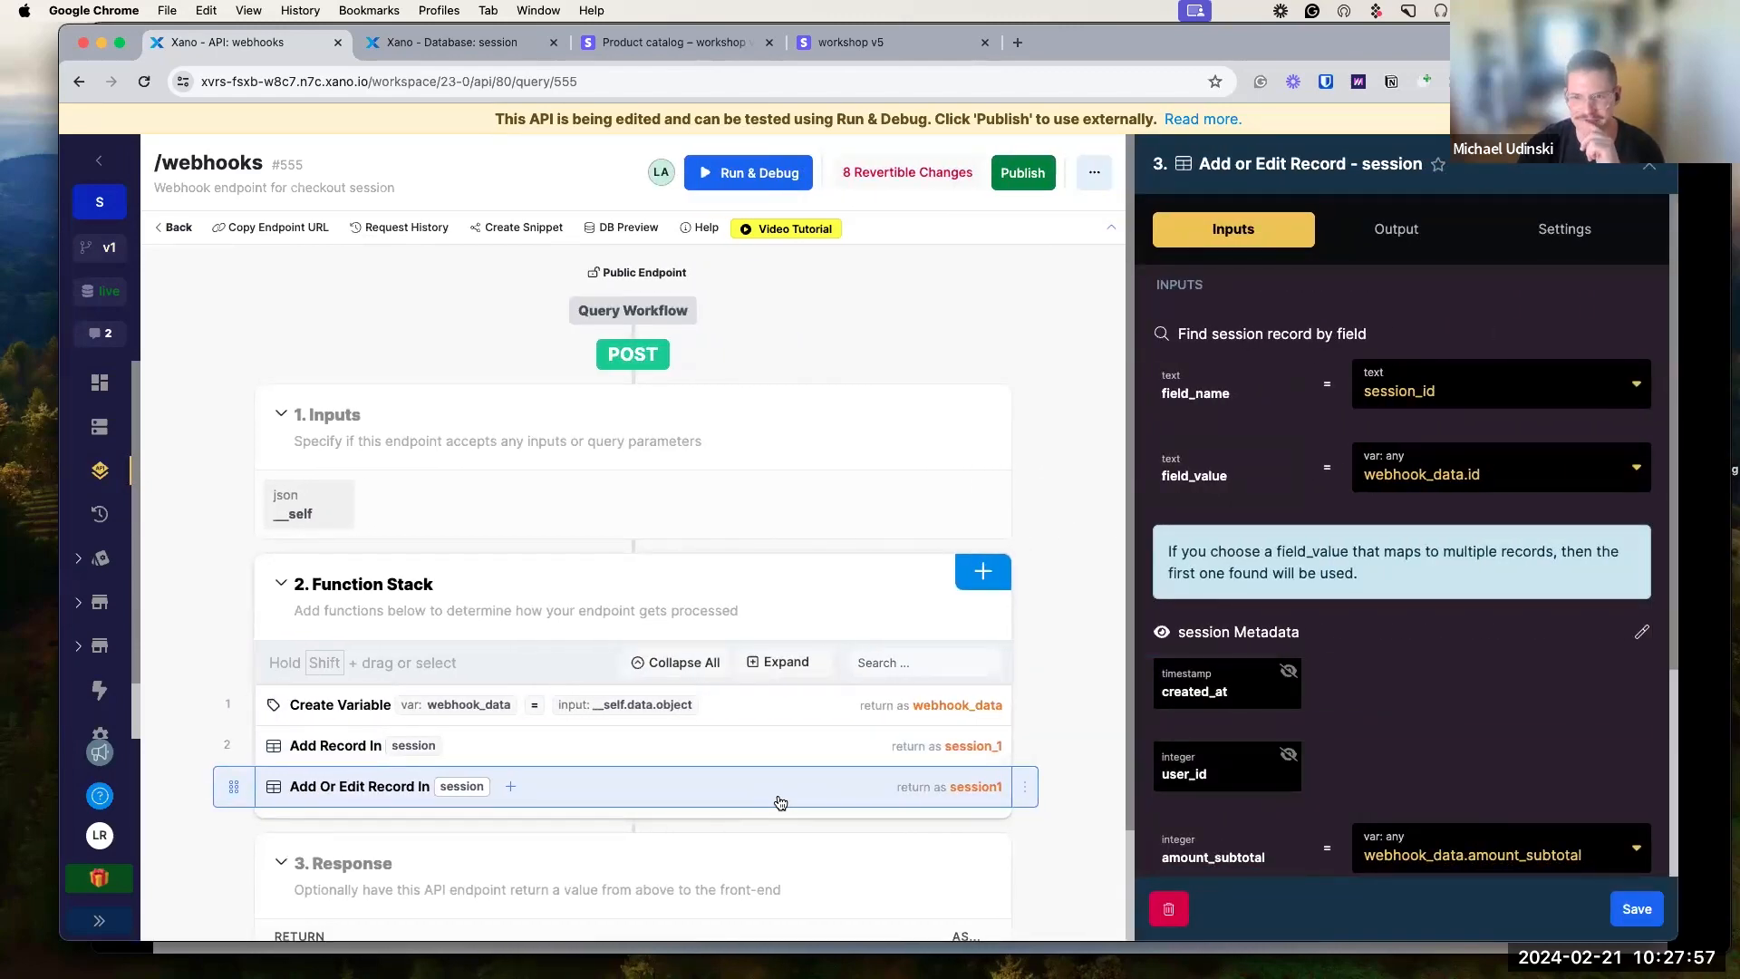
scroll(1294, 760, down, 3)
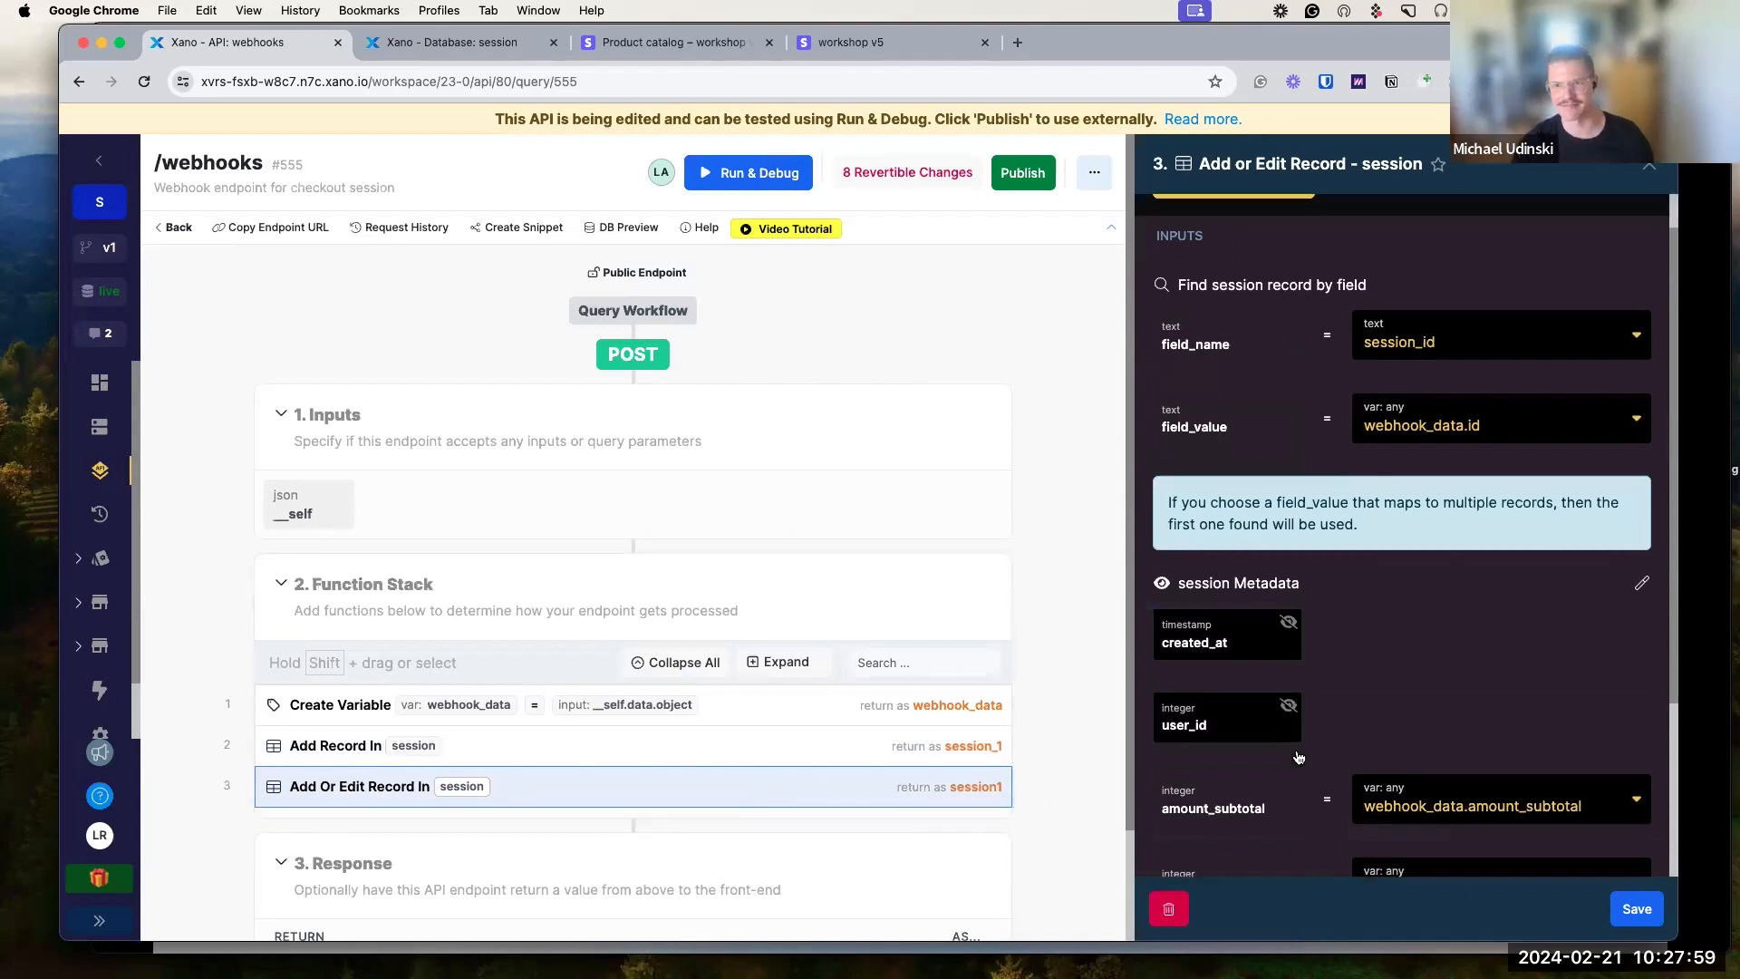
scroll(1294, 760, up, 2)
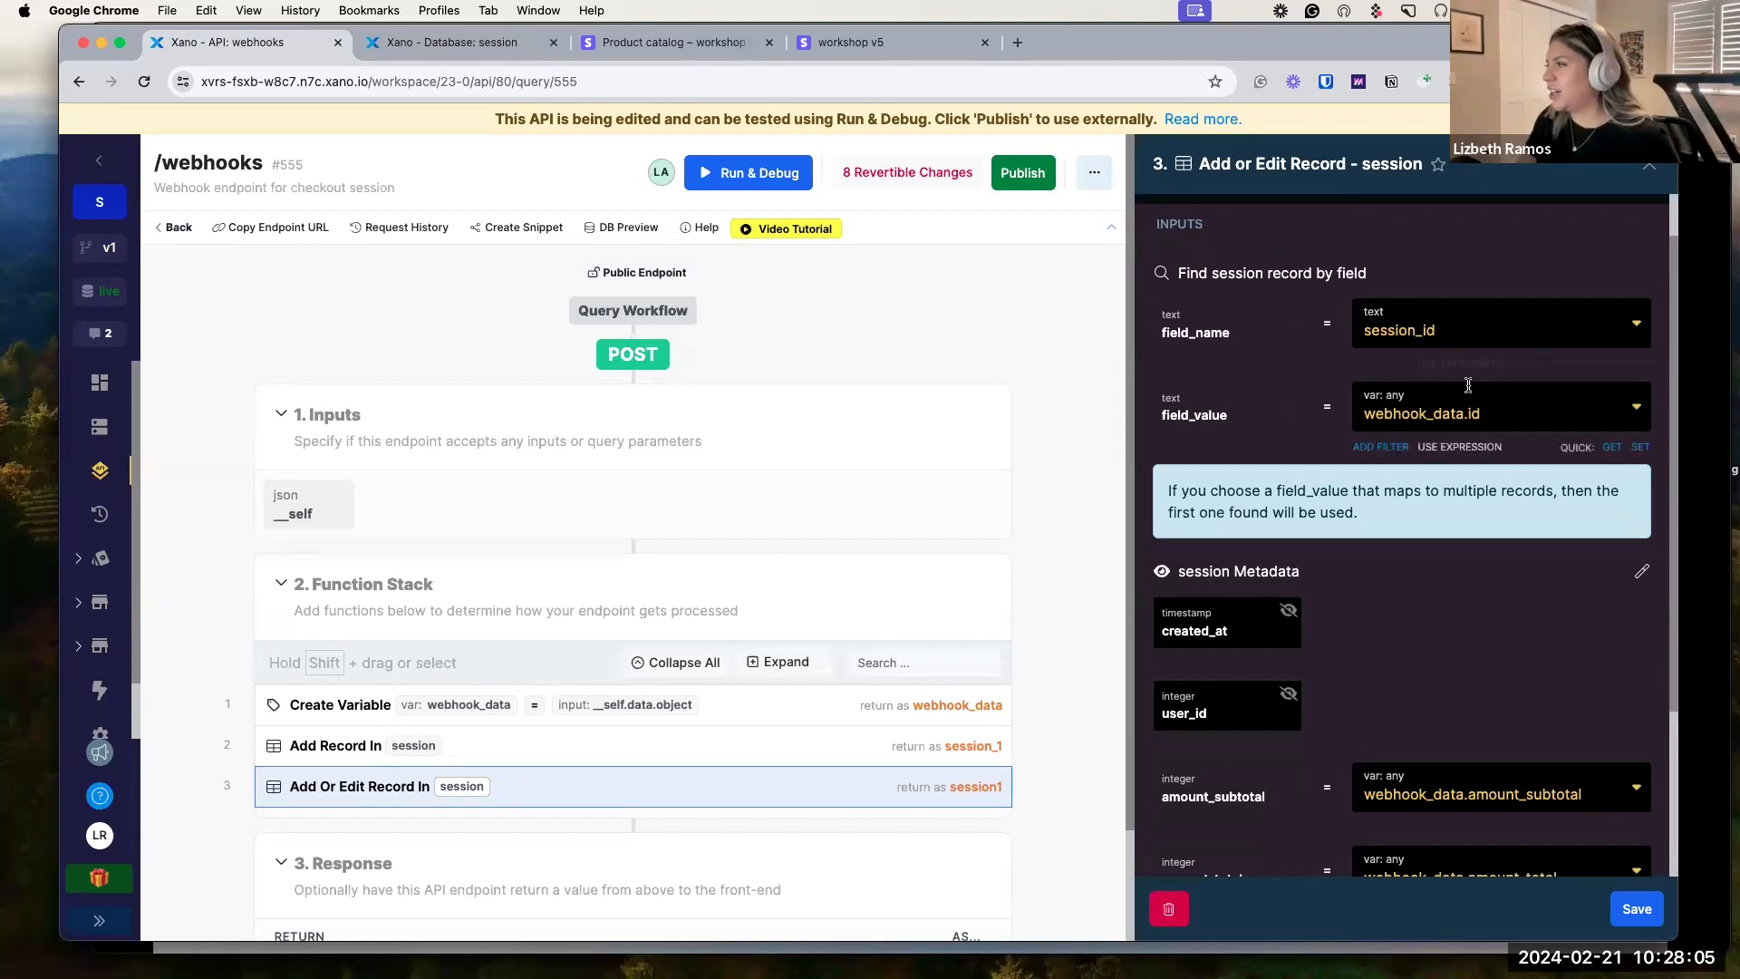
scroll(1523, 463, down, 4)
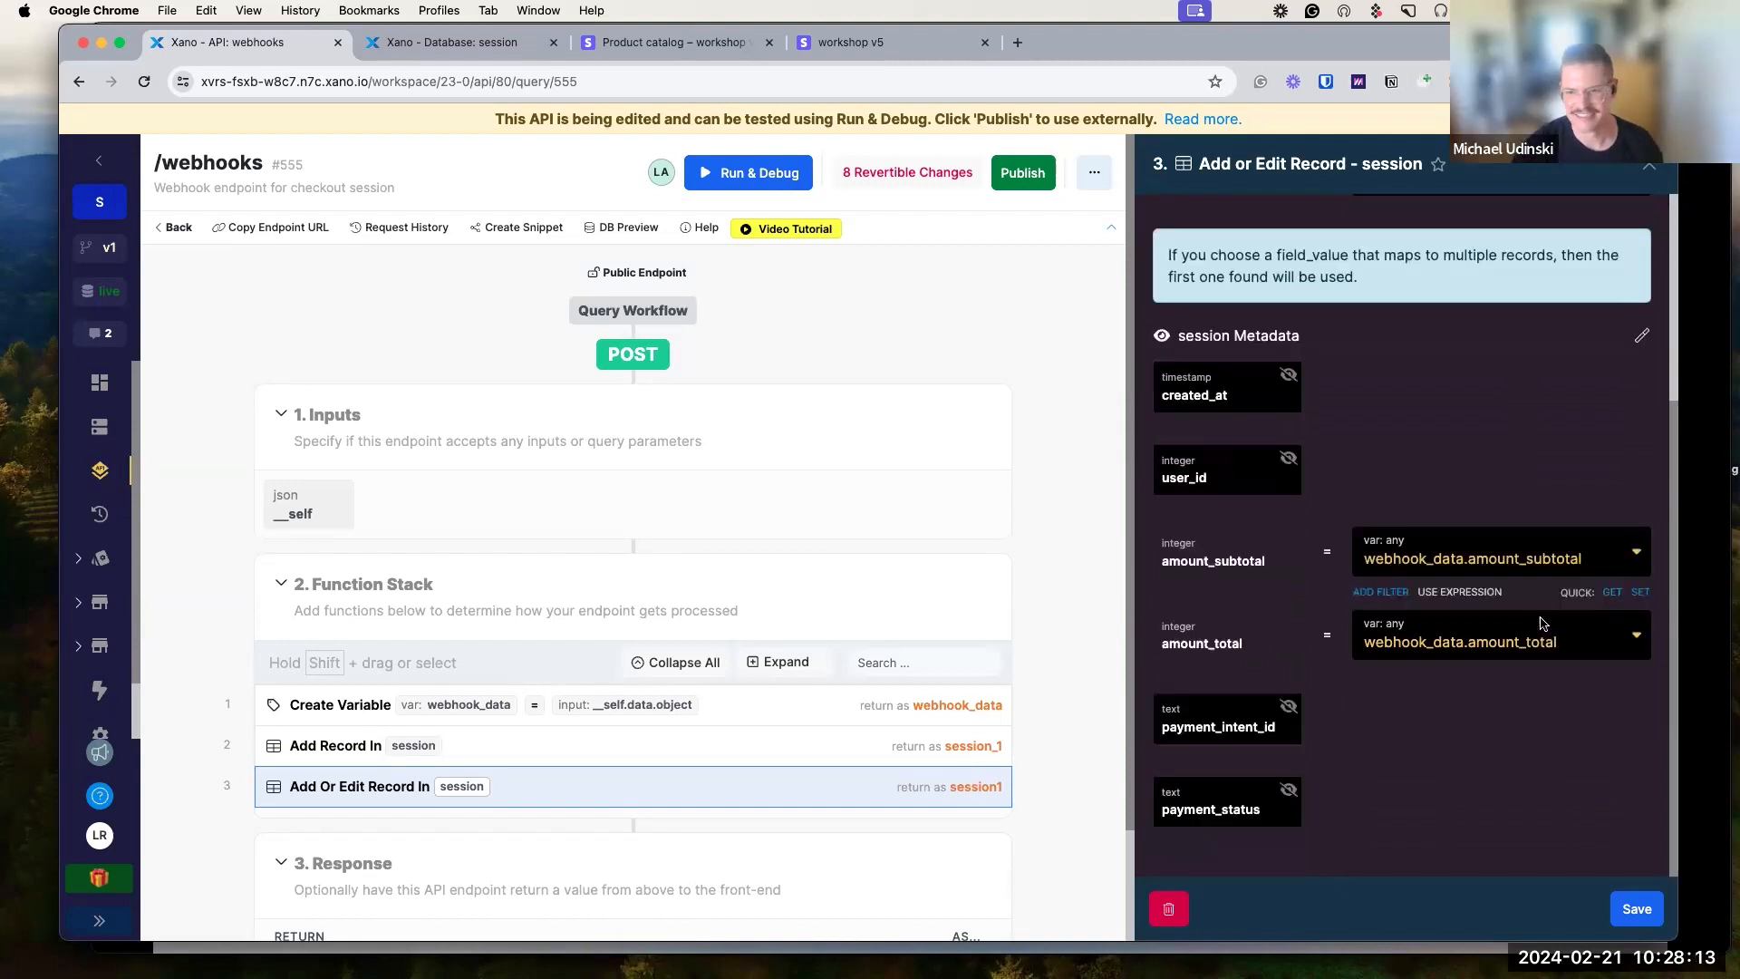
Enable payment_intent_id in Add Or Edit Record, map it to webhook_data.payment_intent, and save.
scroll(1512, 481, down, 1)
click(1288, 706)
click(1481, 728)
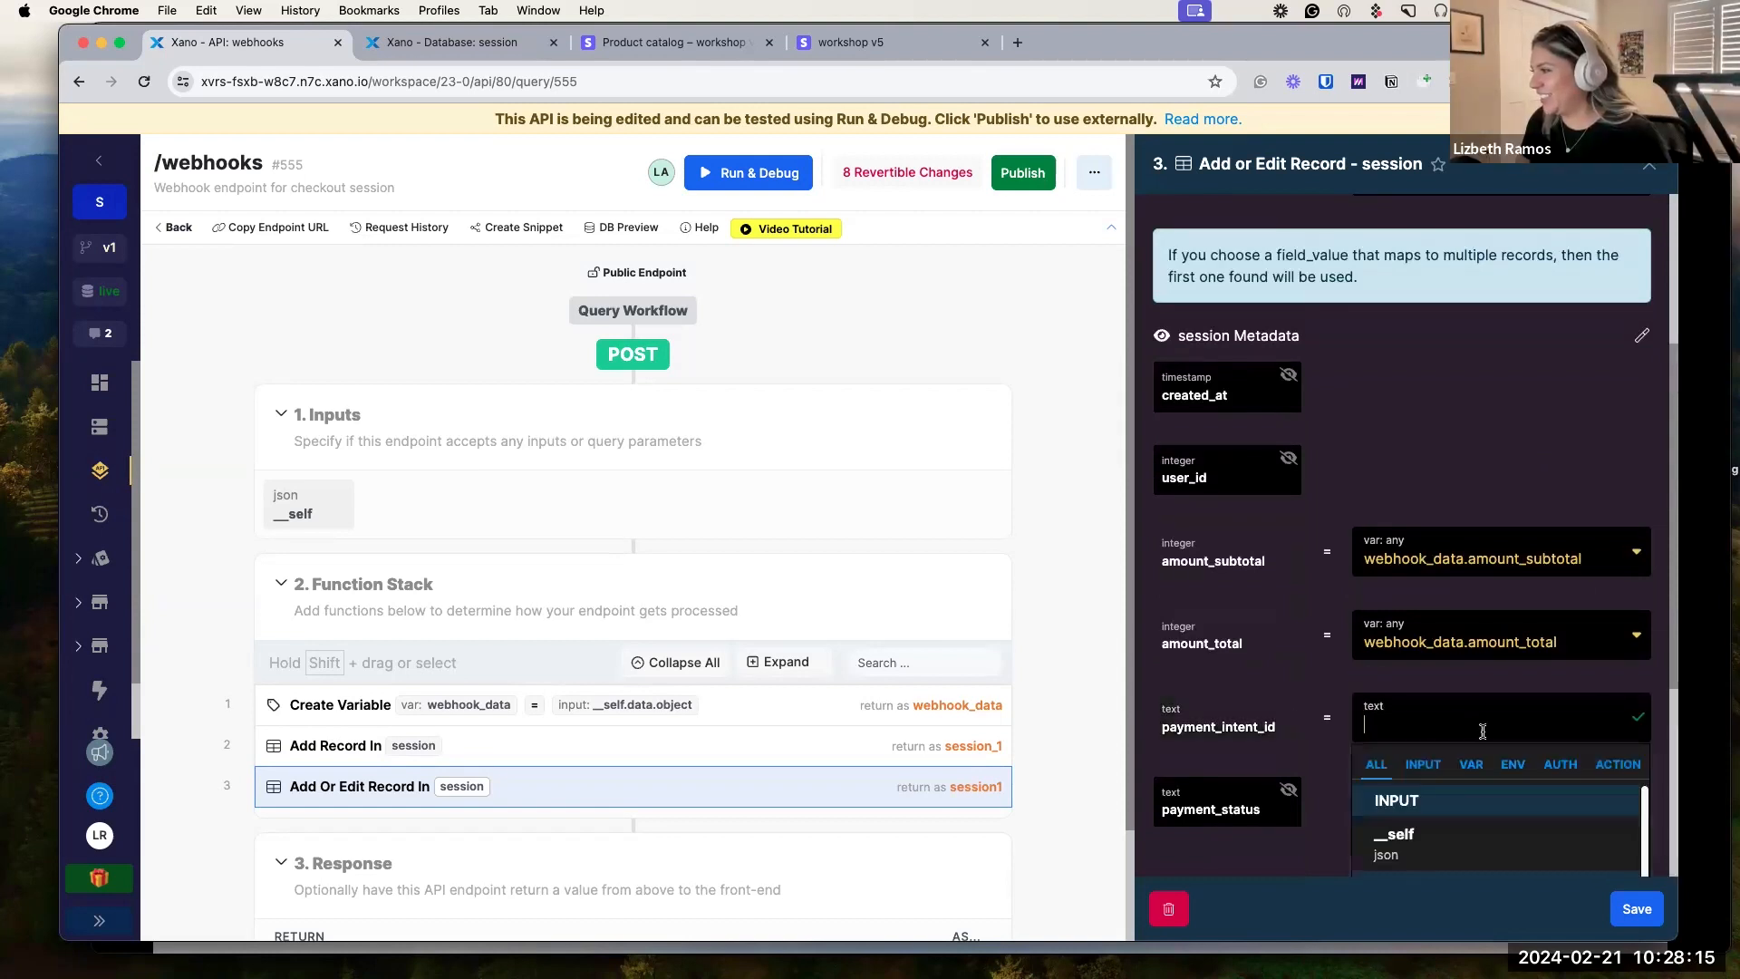
key(super+v)
click(1644, 722)
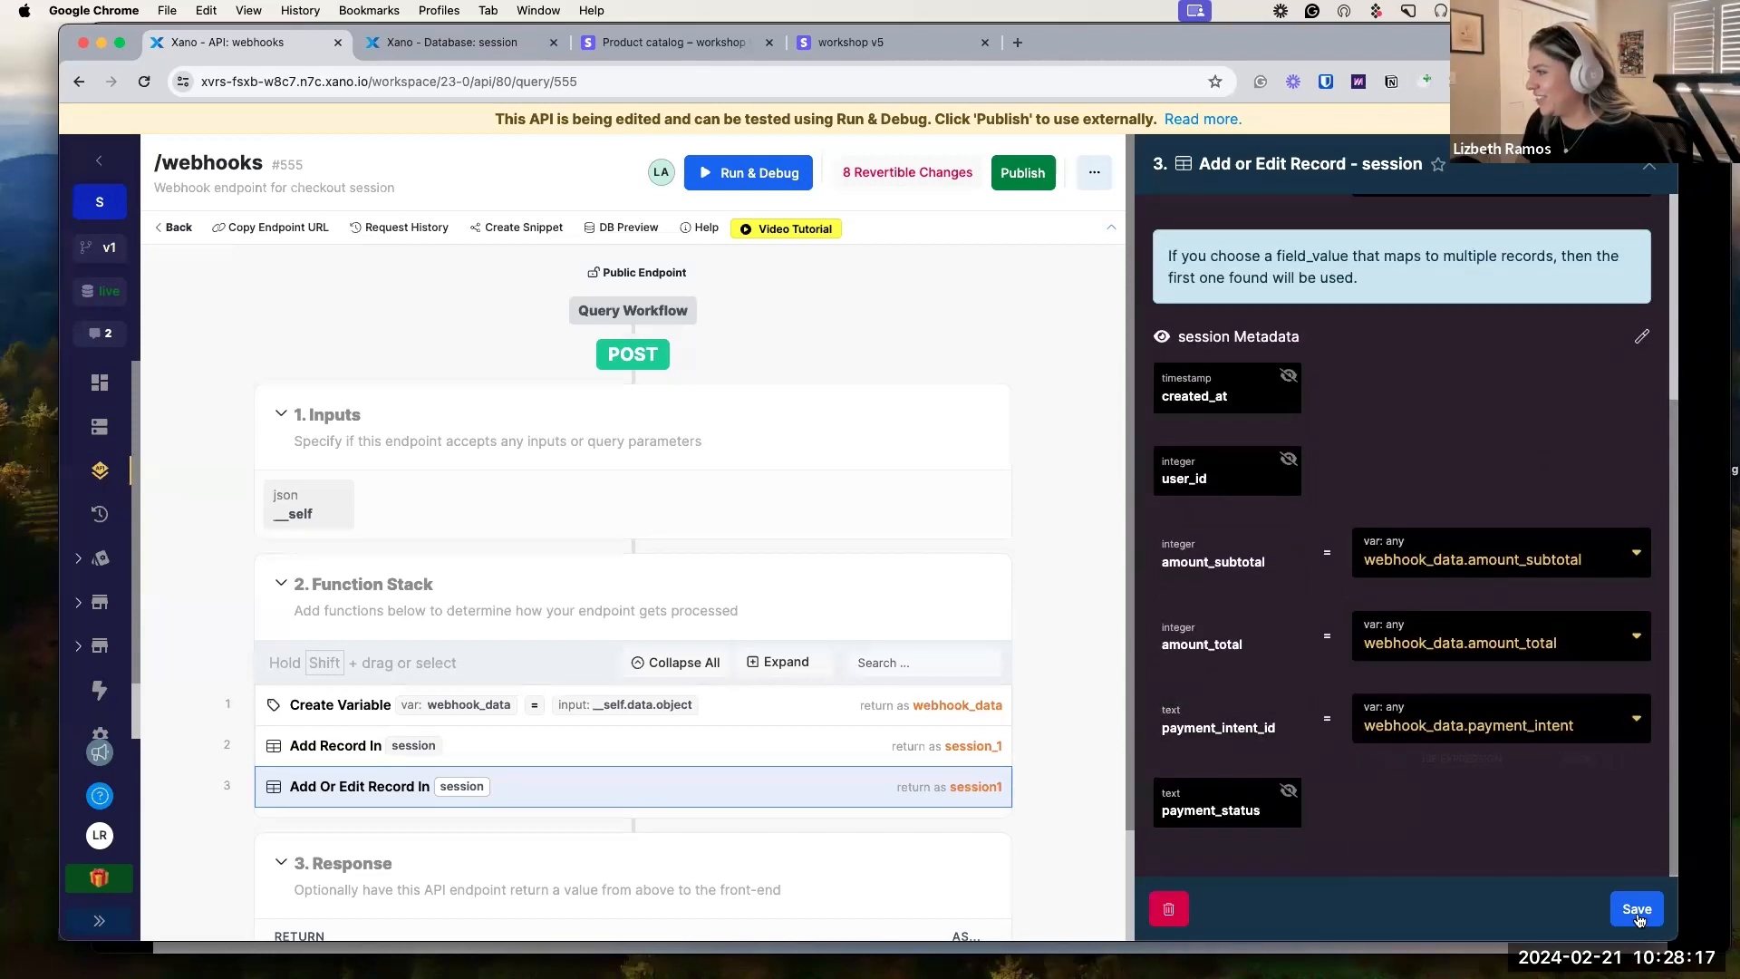
click(1637, 911)
Select the payment_status value path in the old Add Record step.
scroll(716, 670, down, 1)
click(735, 695)
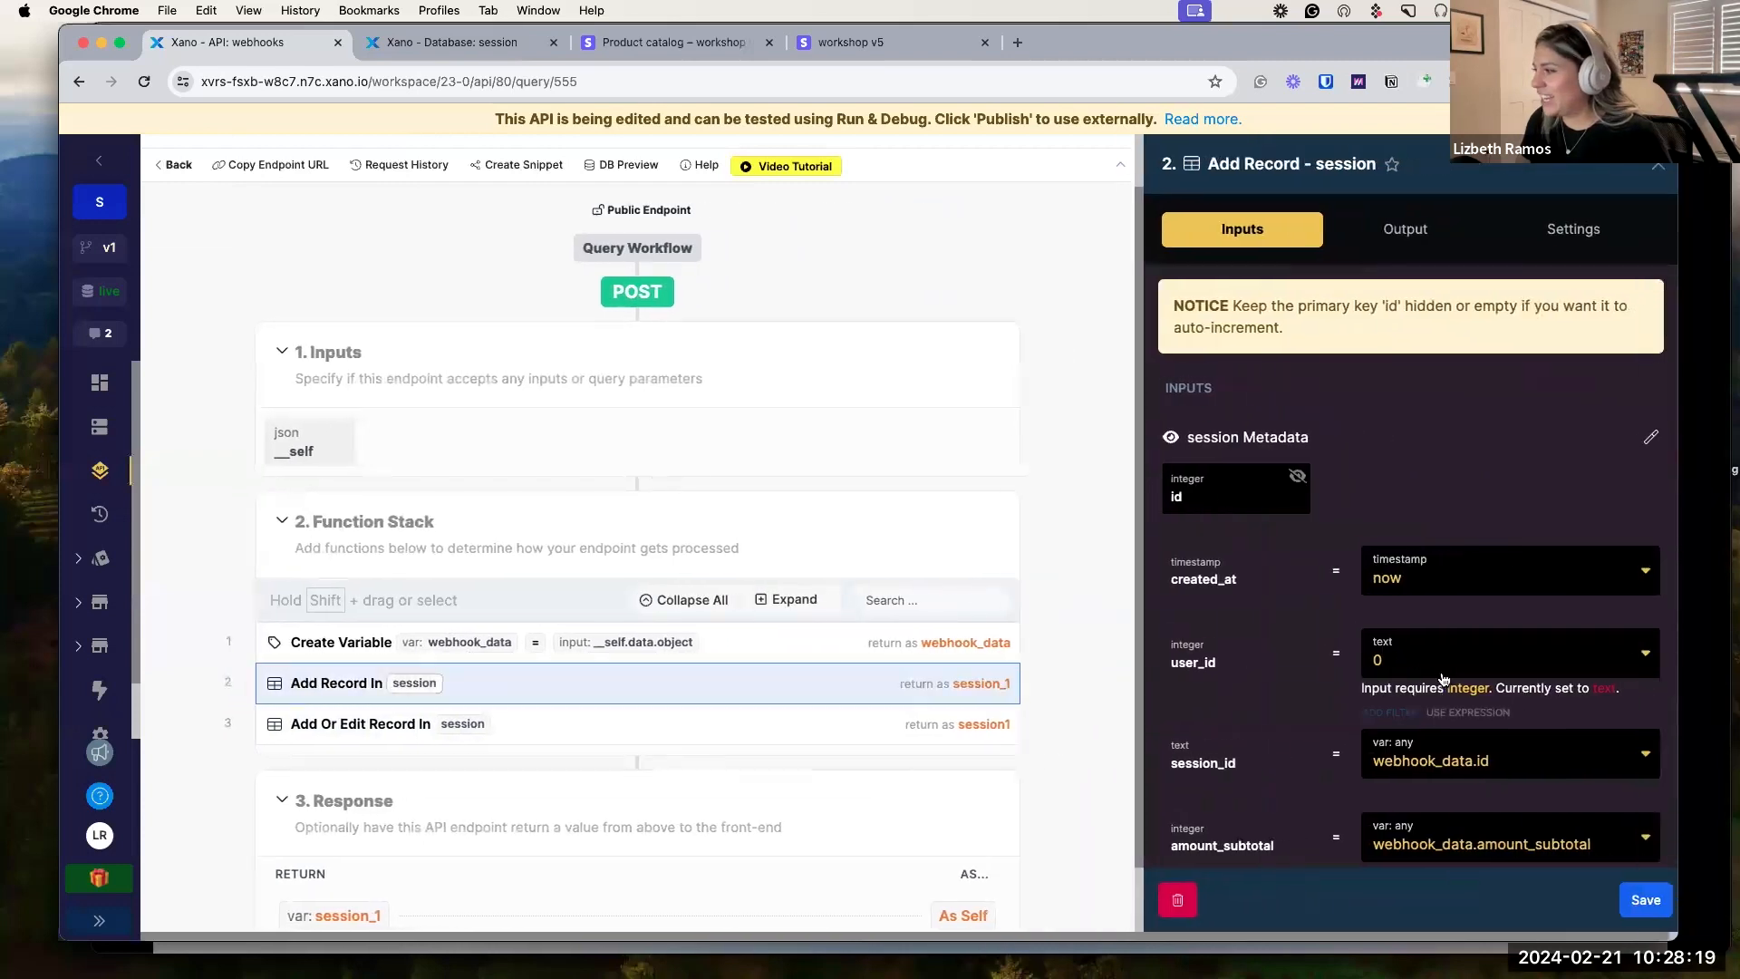
scroll(1496, 635, down, 3)
click(1473, 807)
triple_click(1473, 807)
key(cmd+c)
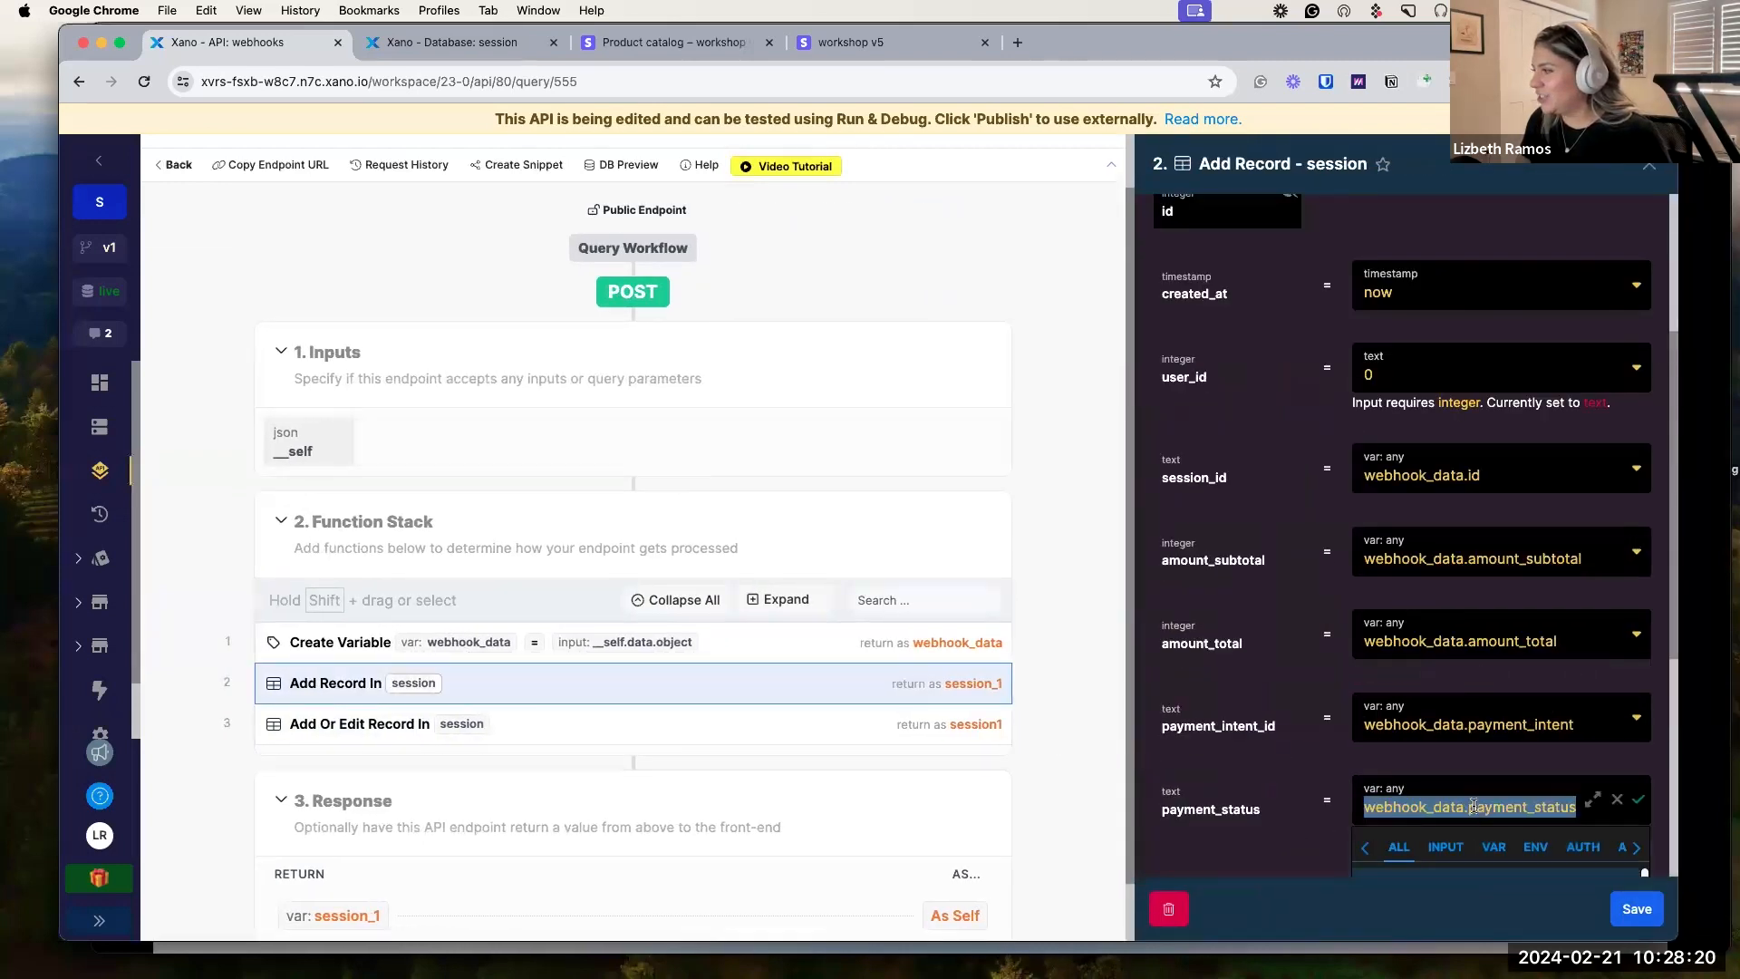
click(1639, 800)
Enable payment_status in Add Or Edit Record and map it to webhook_data.payment_status.
click(661, 724)
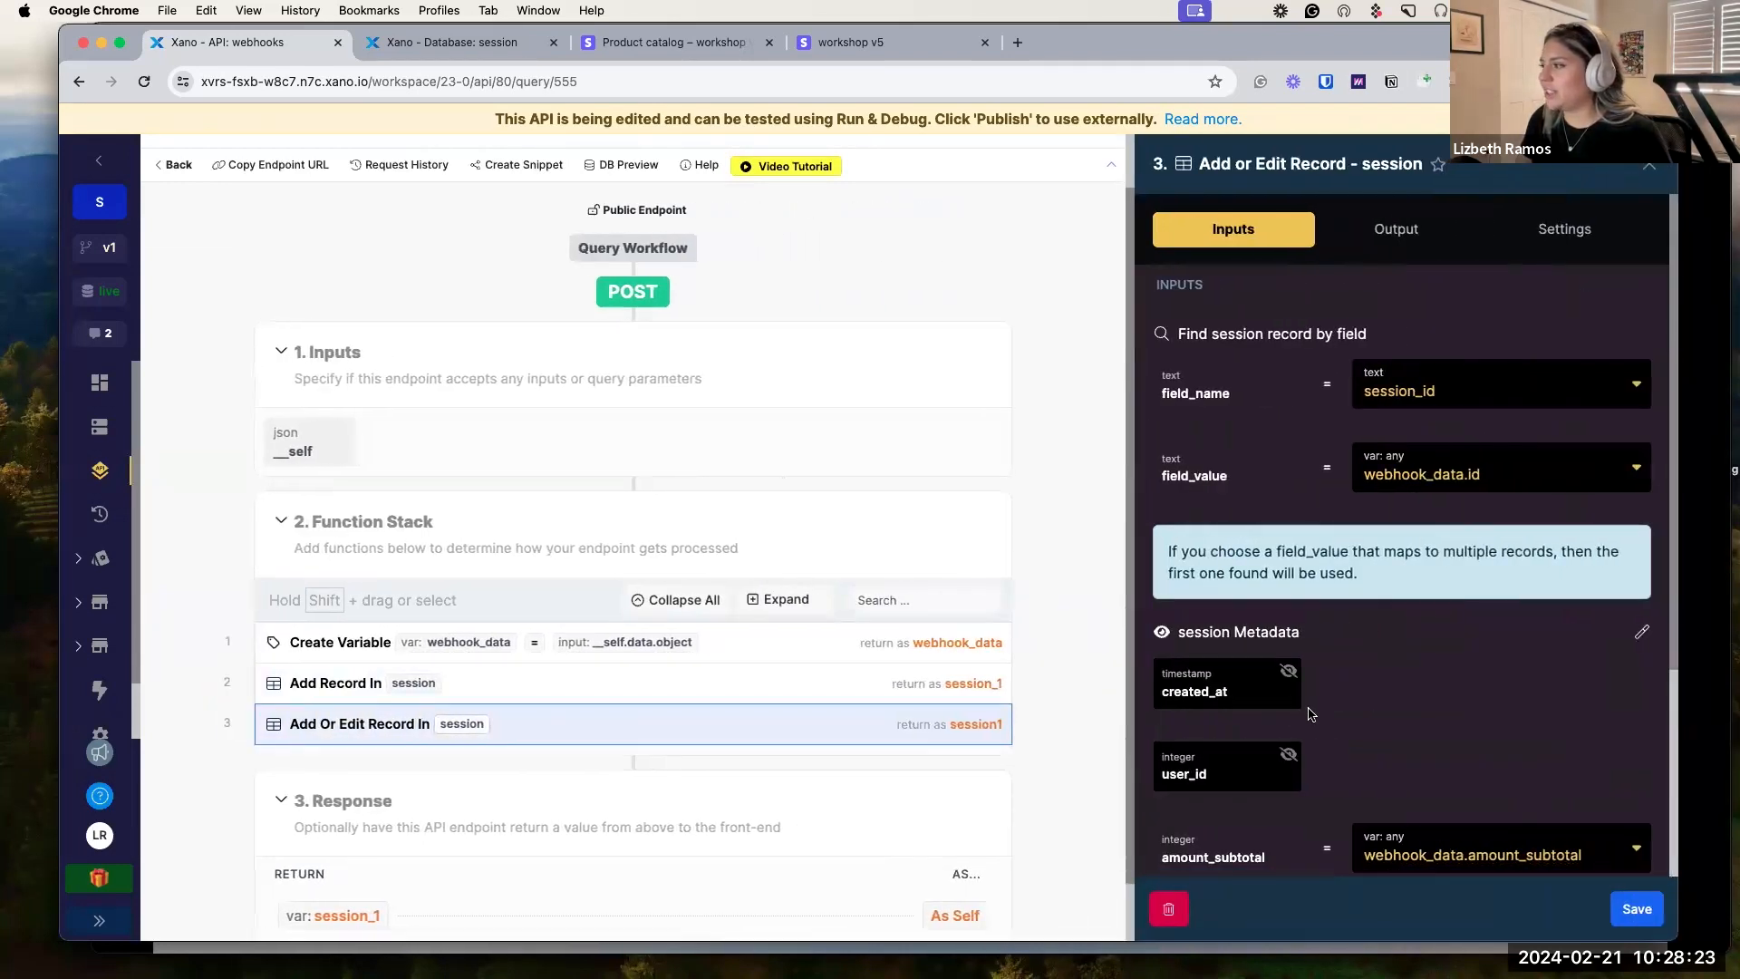
scroll(1352, 780, down, 3)
click(1353, 800)
key(cmd+v)
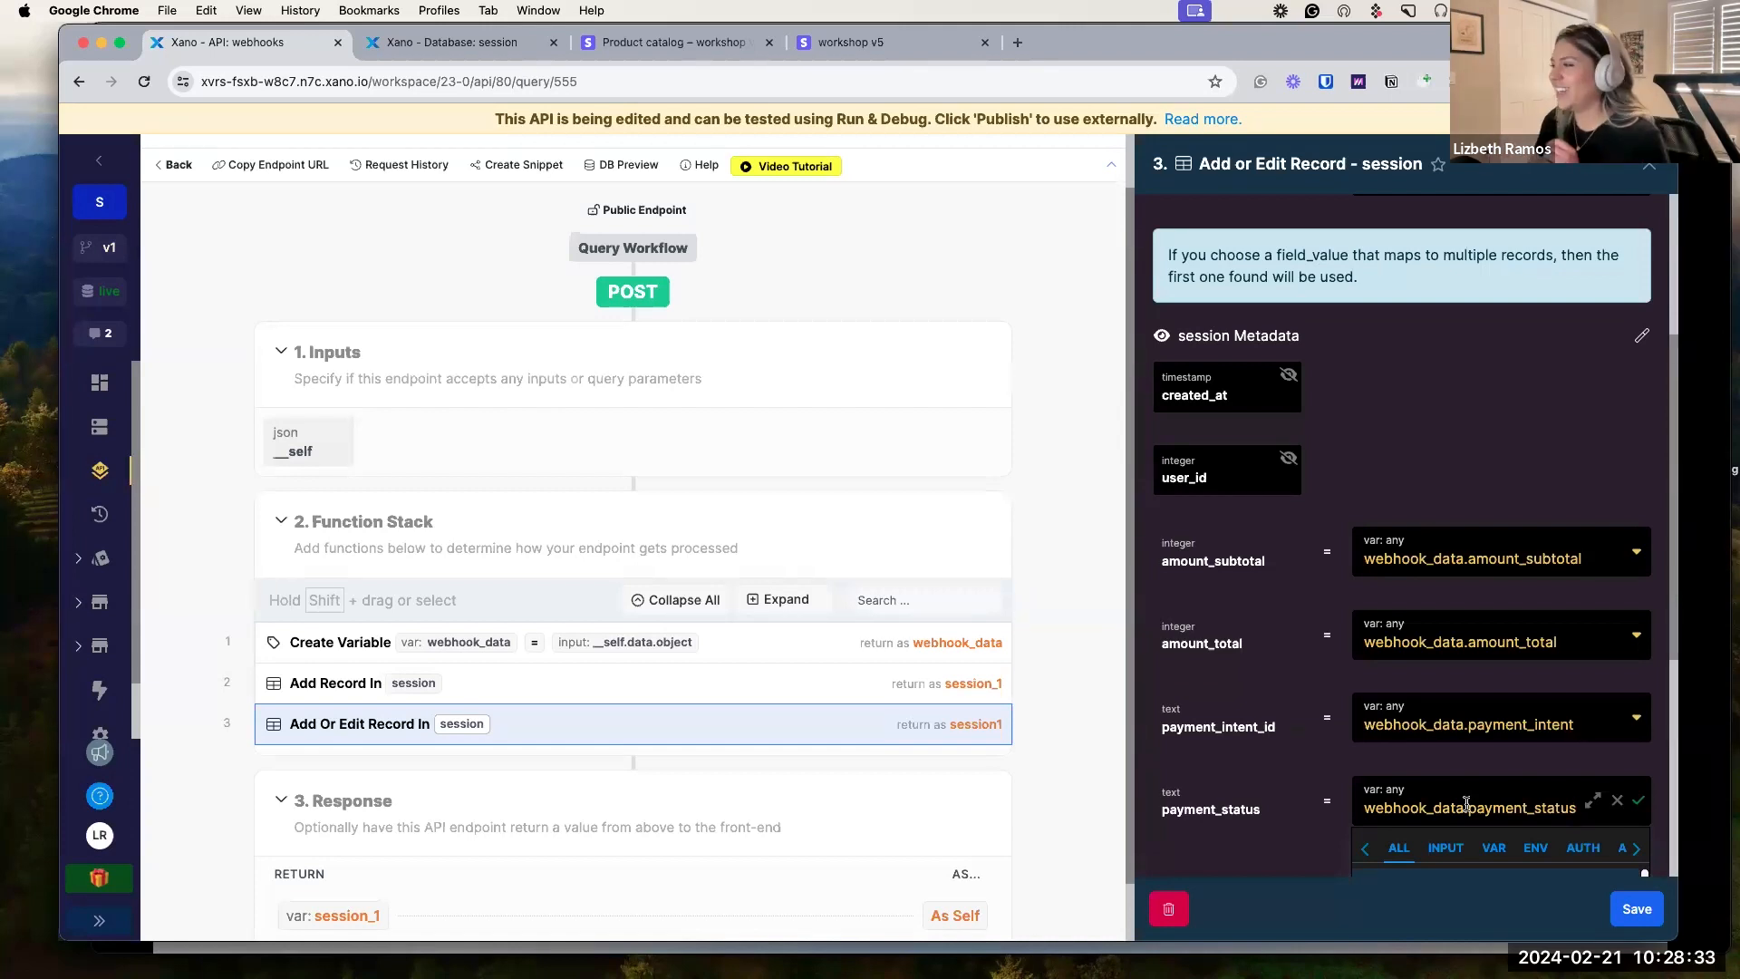
scroll(1467, 804, down, 1)
click(1258, 831)
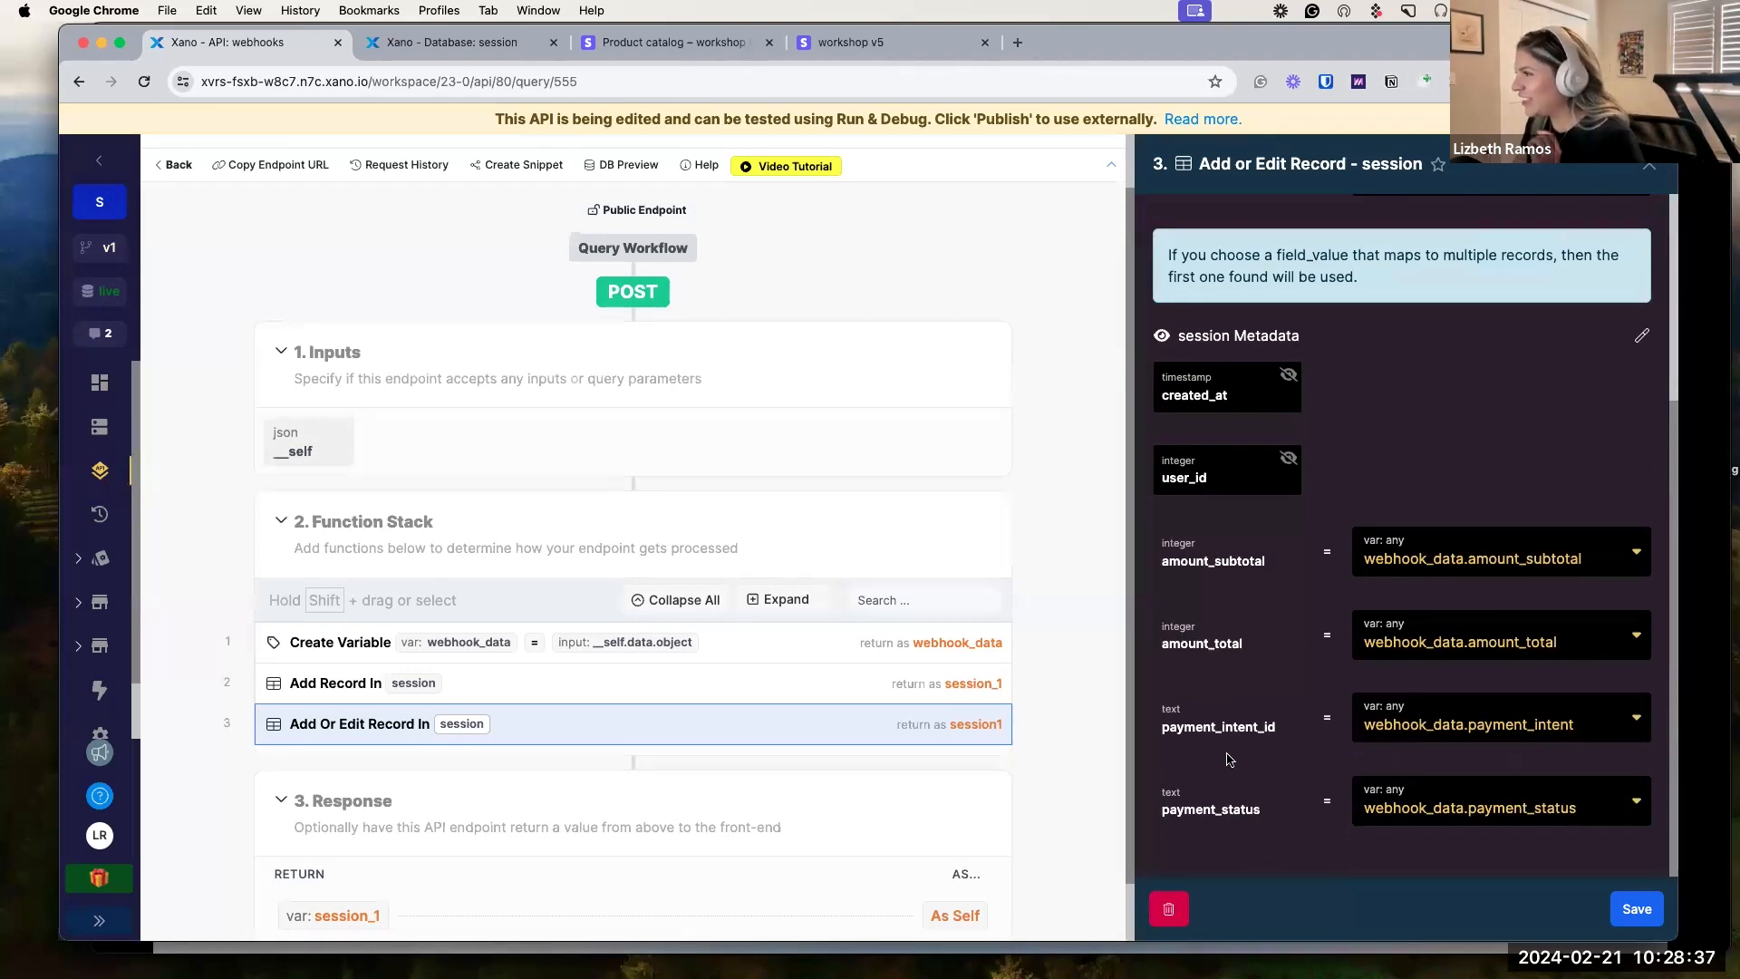
scroll(1230, 760, up, 3)
scroll(1246, 760, down, 3)
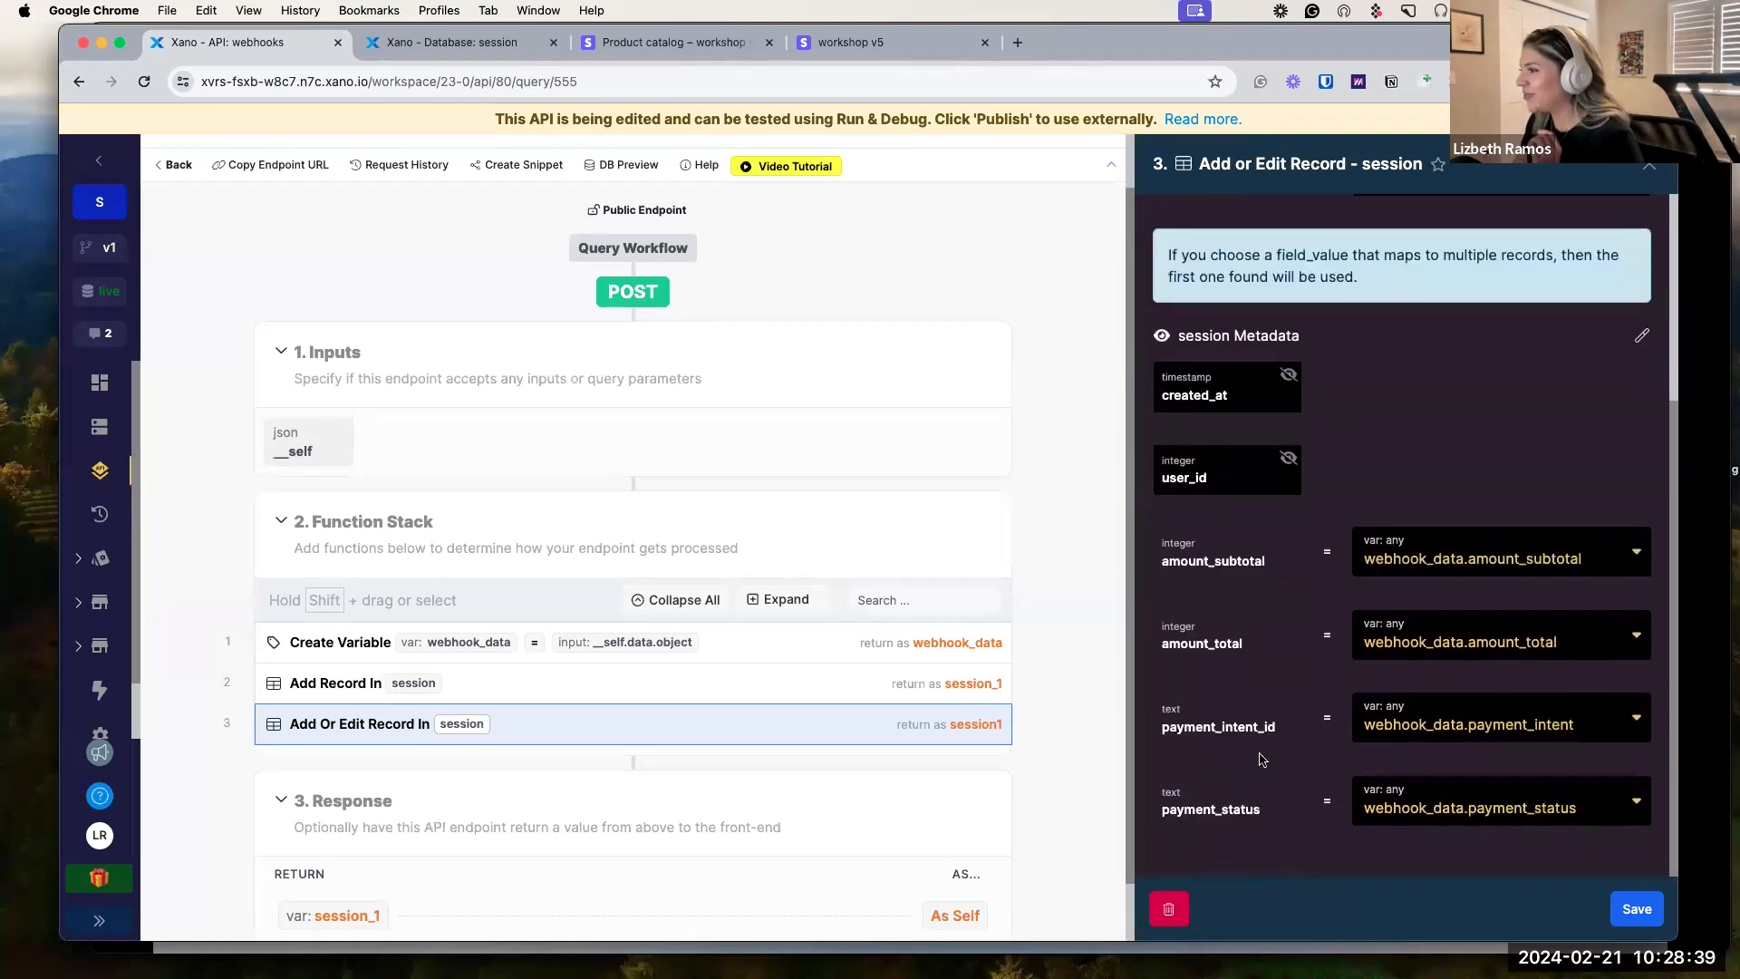
Save, delete the Add Record step from /webhooks, copy the endpoint URL, and return to Stripe.
click(1637, 910)
click(1518, 686)
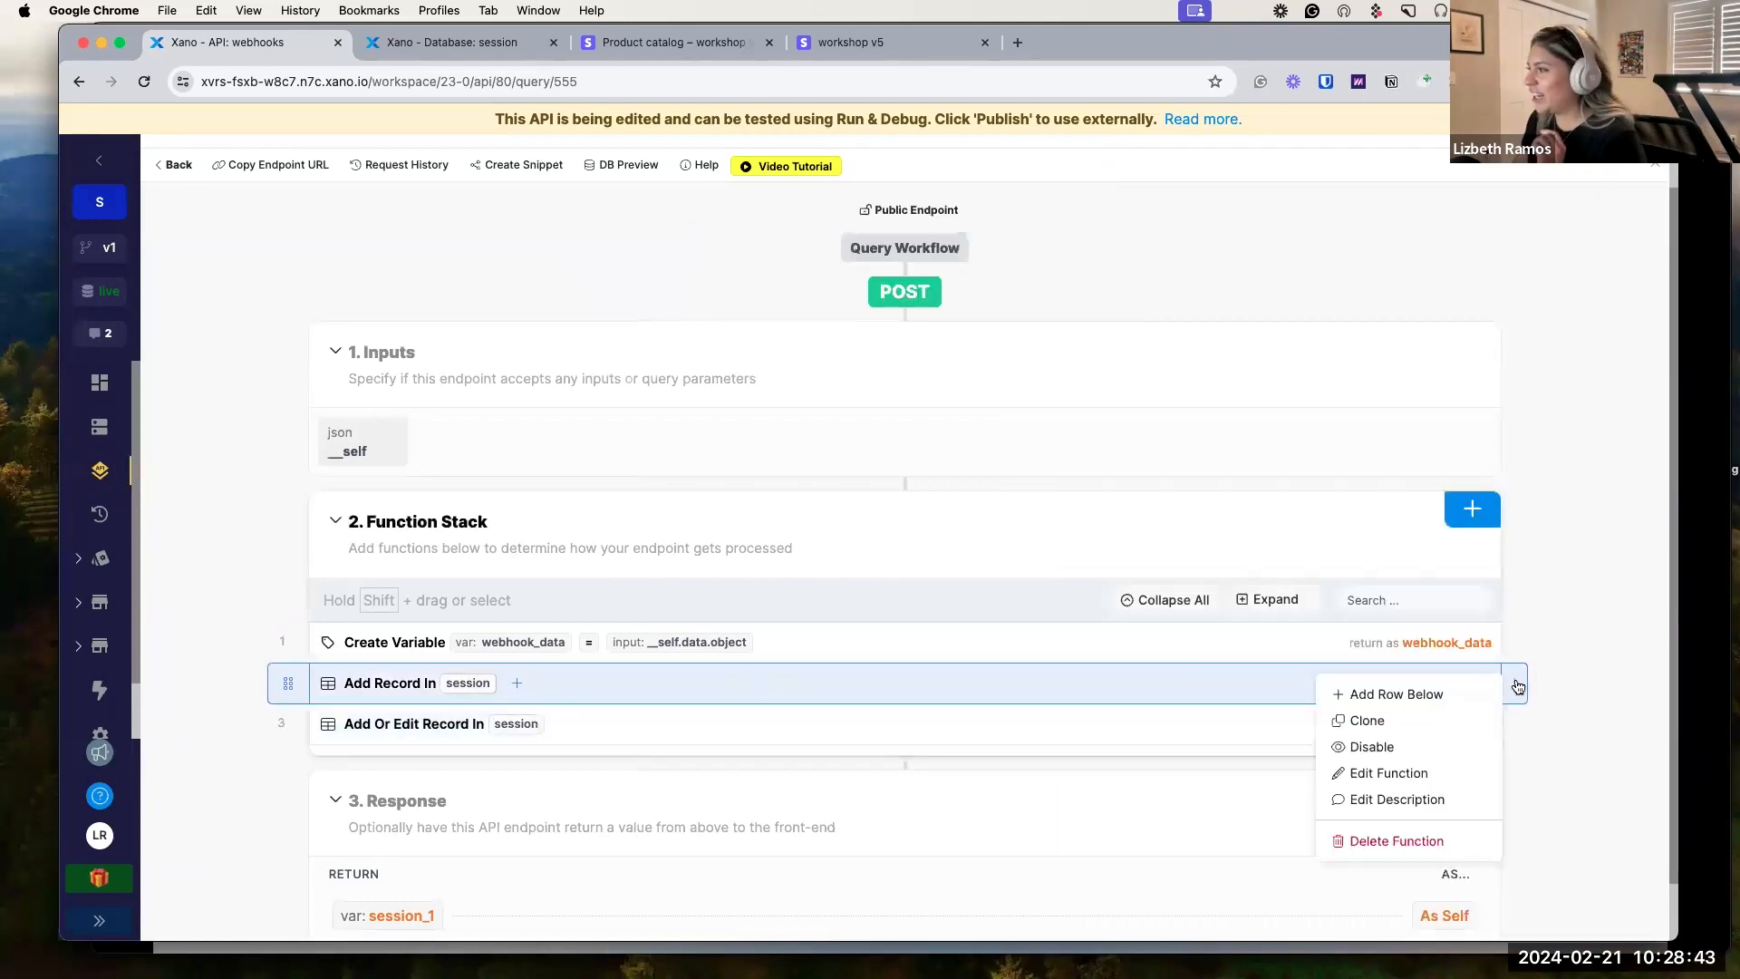
click(1516, 682)
click(1515, 686)
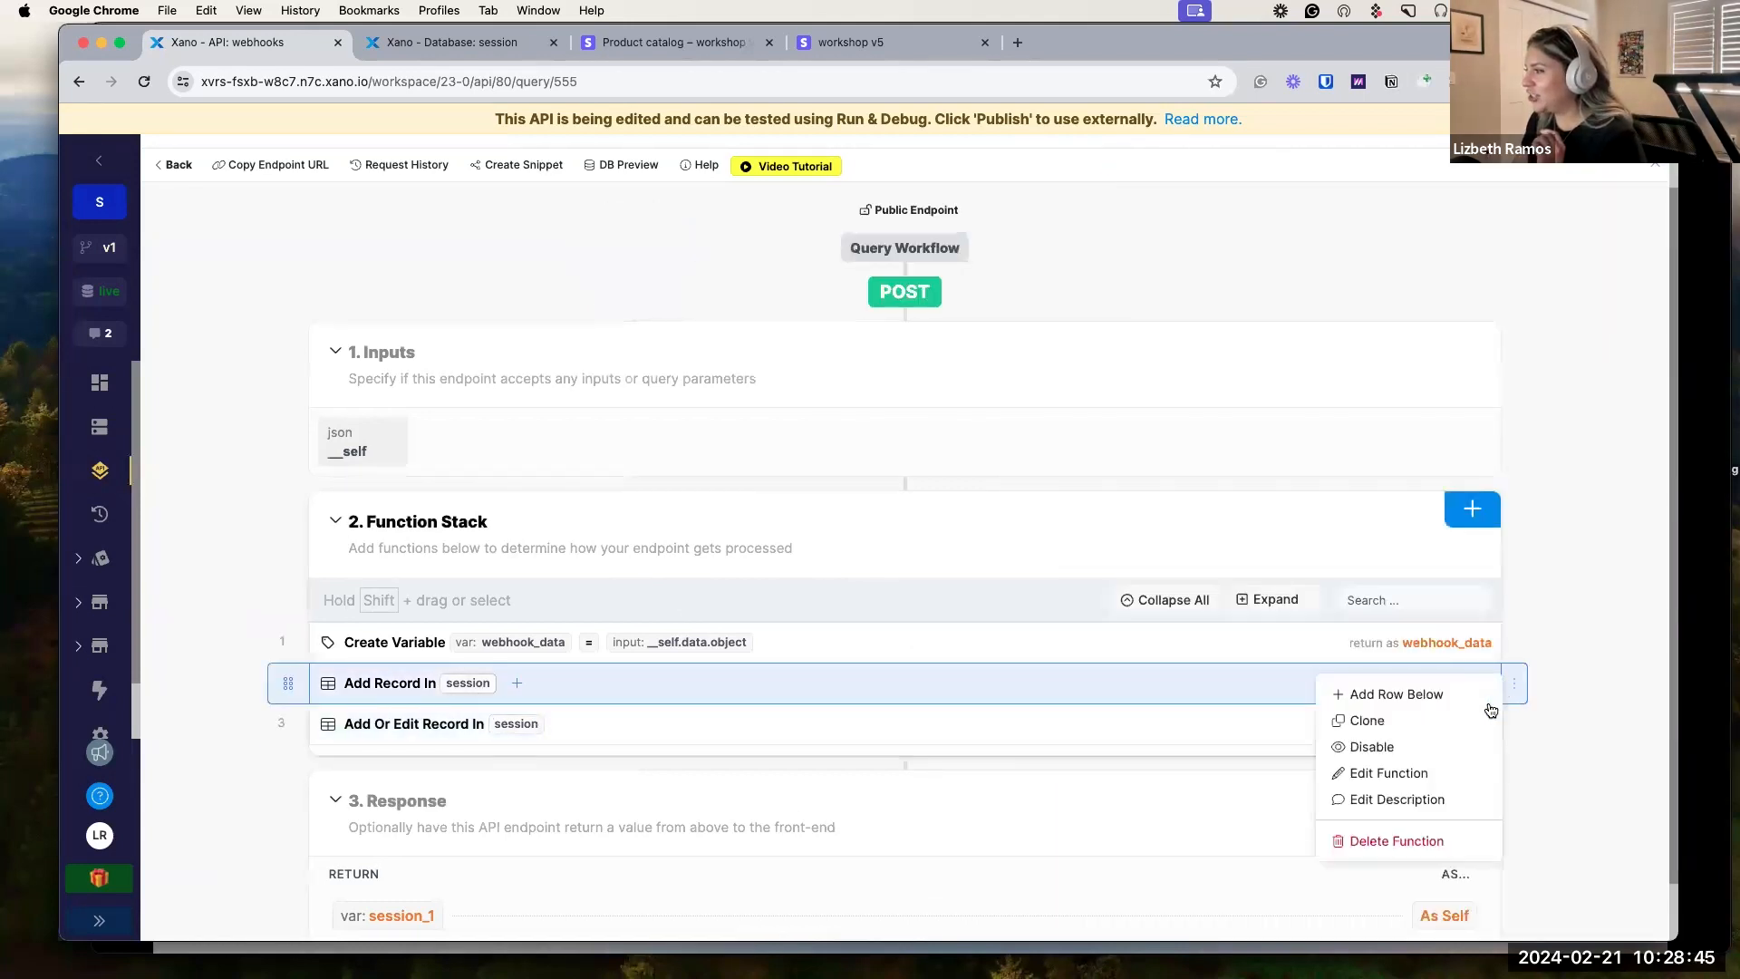
click(1420, 840)
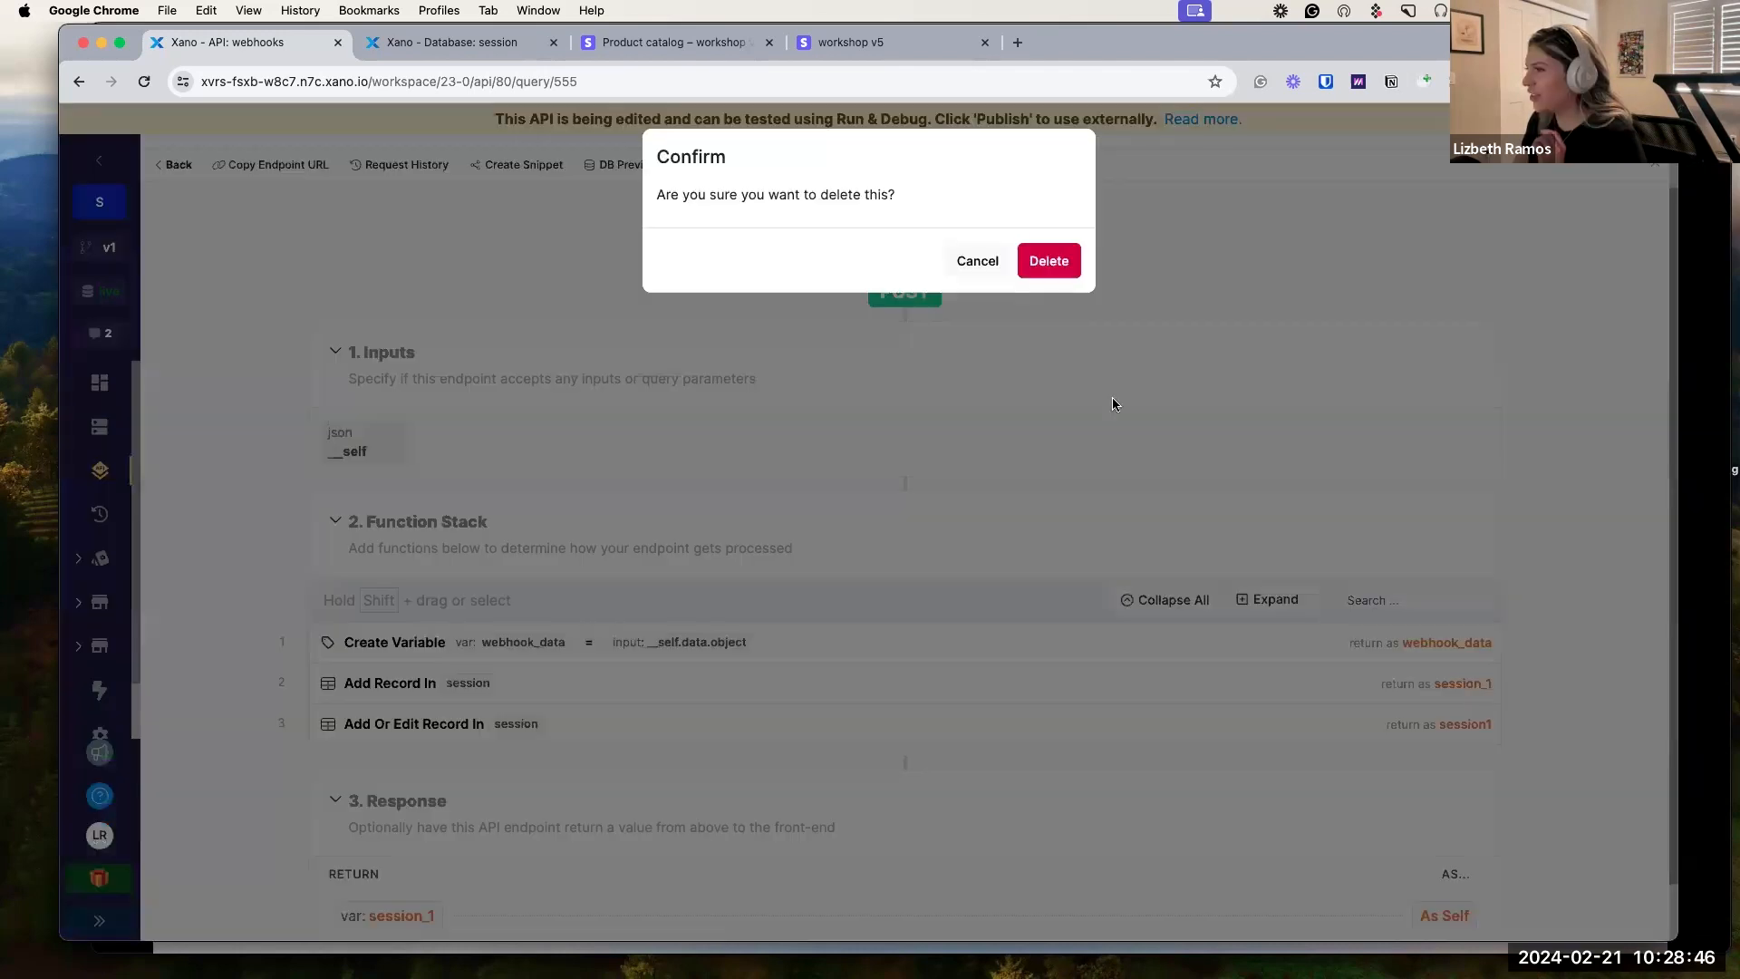
click(1062, 265)
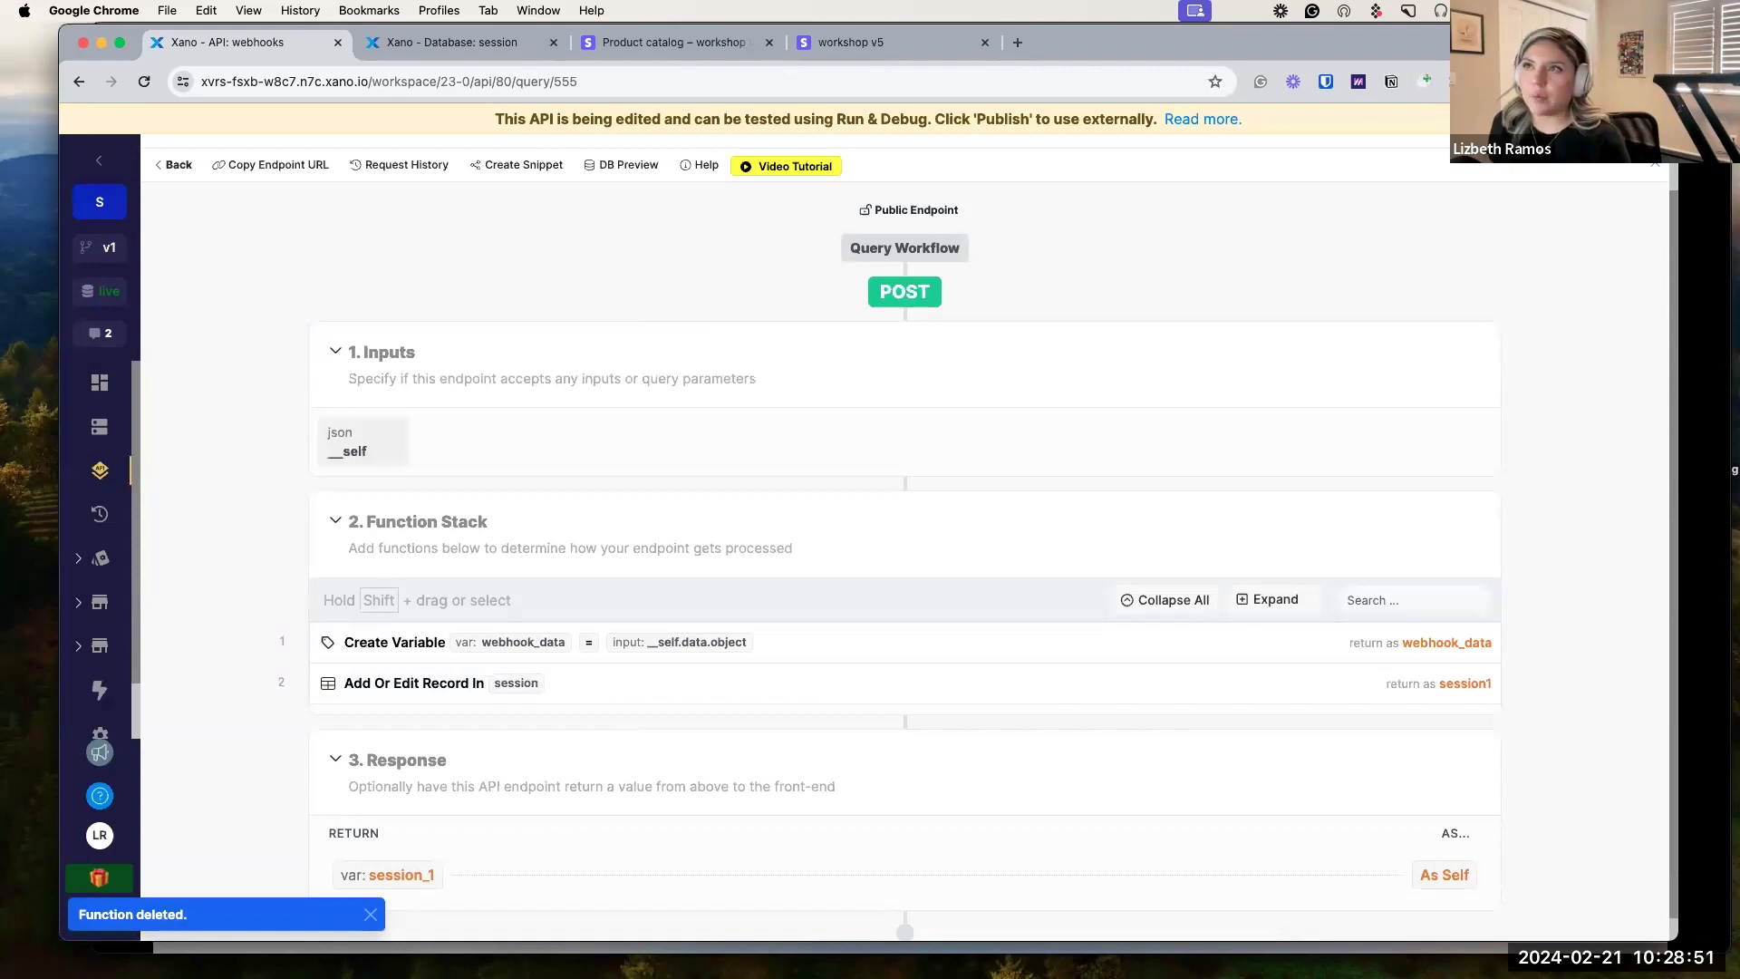
click(288, 165)
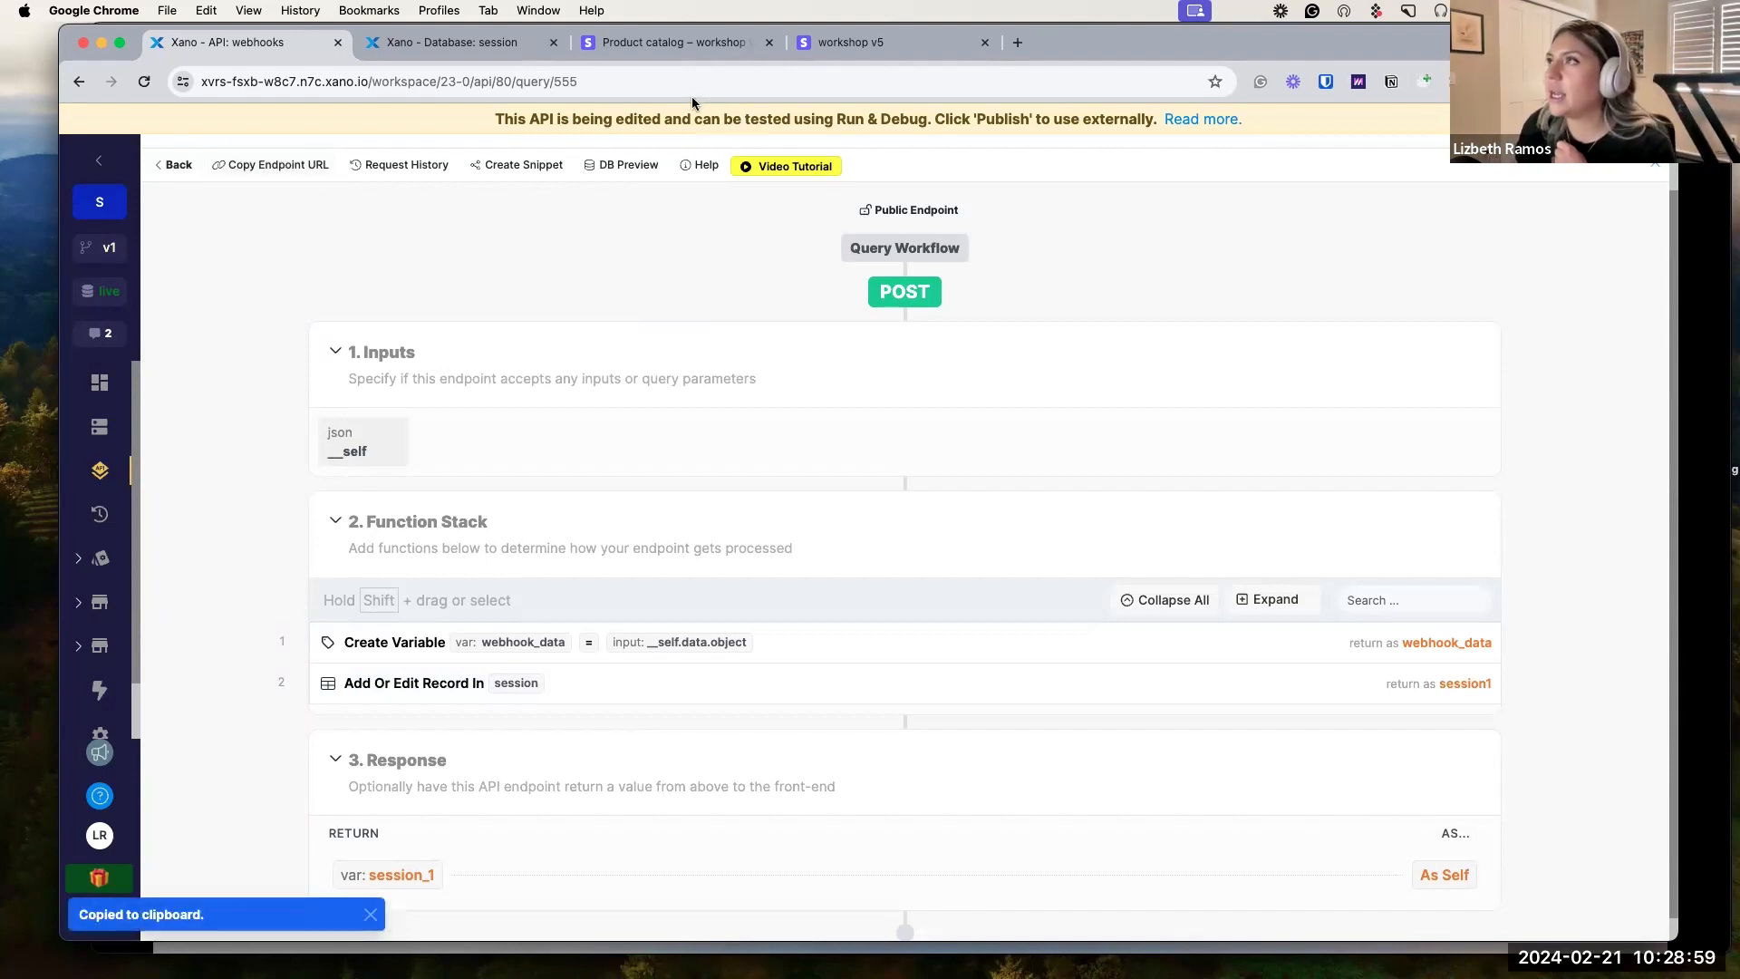
click(687, 48)
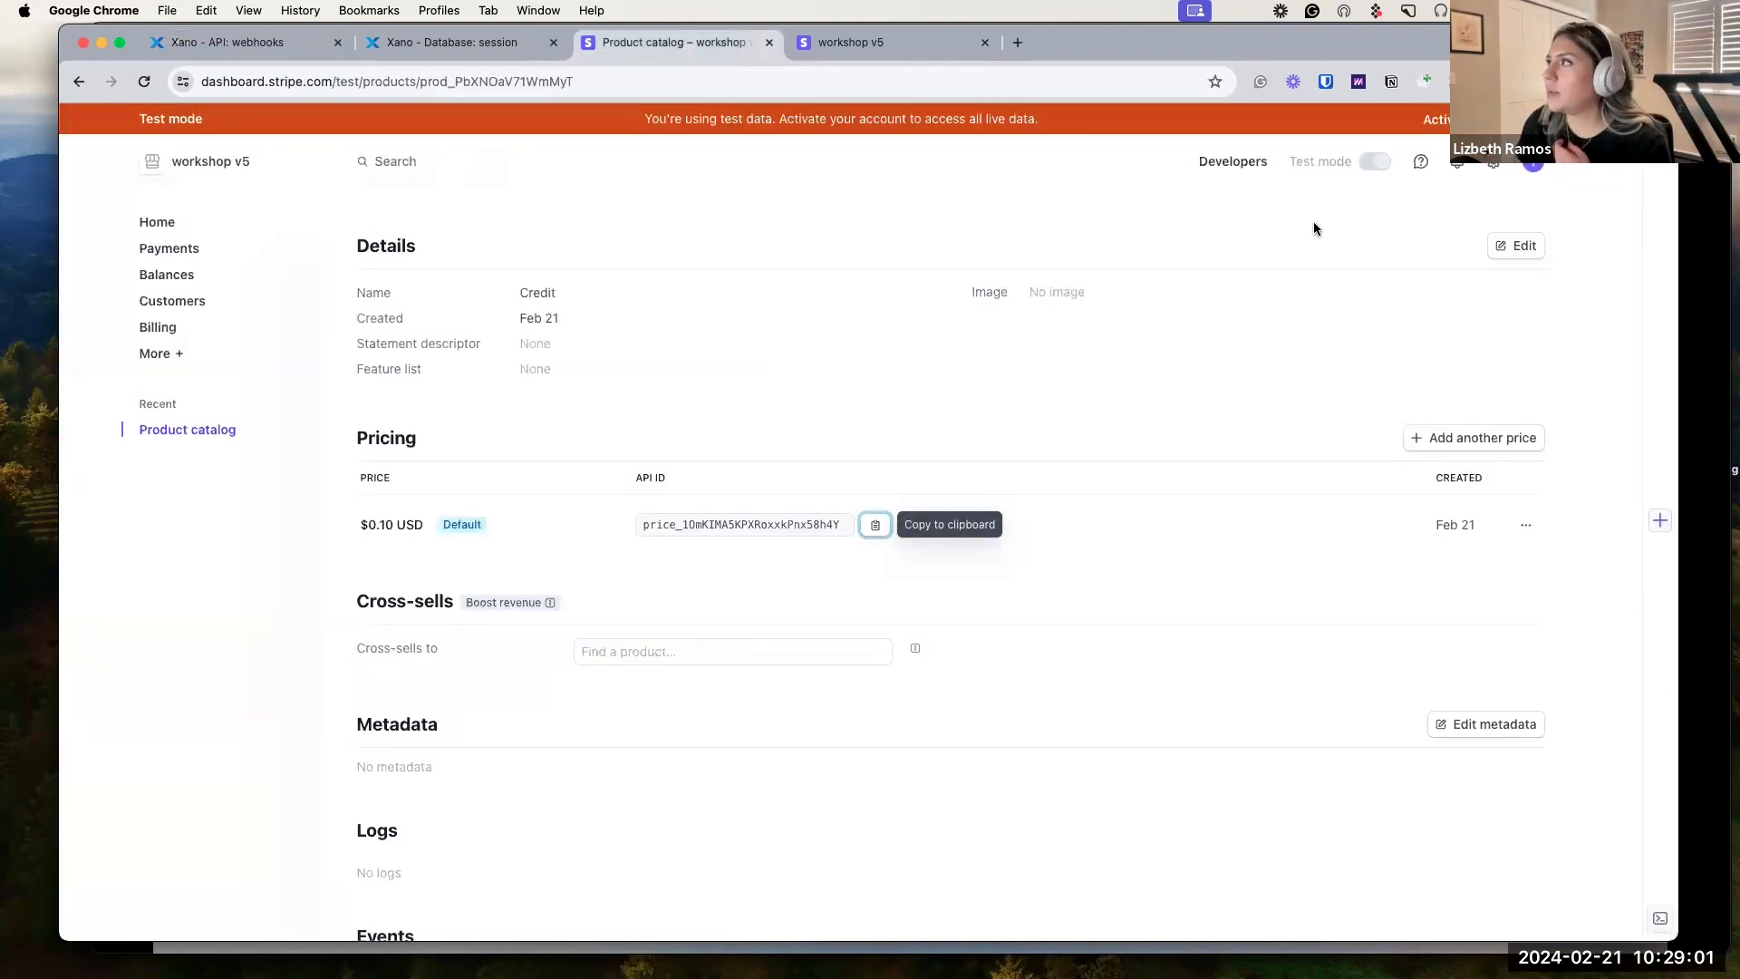
Start a new Stripe webhook endpoint under Developers and paste the Xano /webhooks URL.
click(1255, 172)
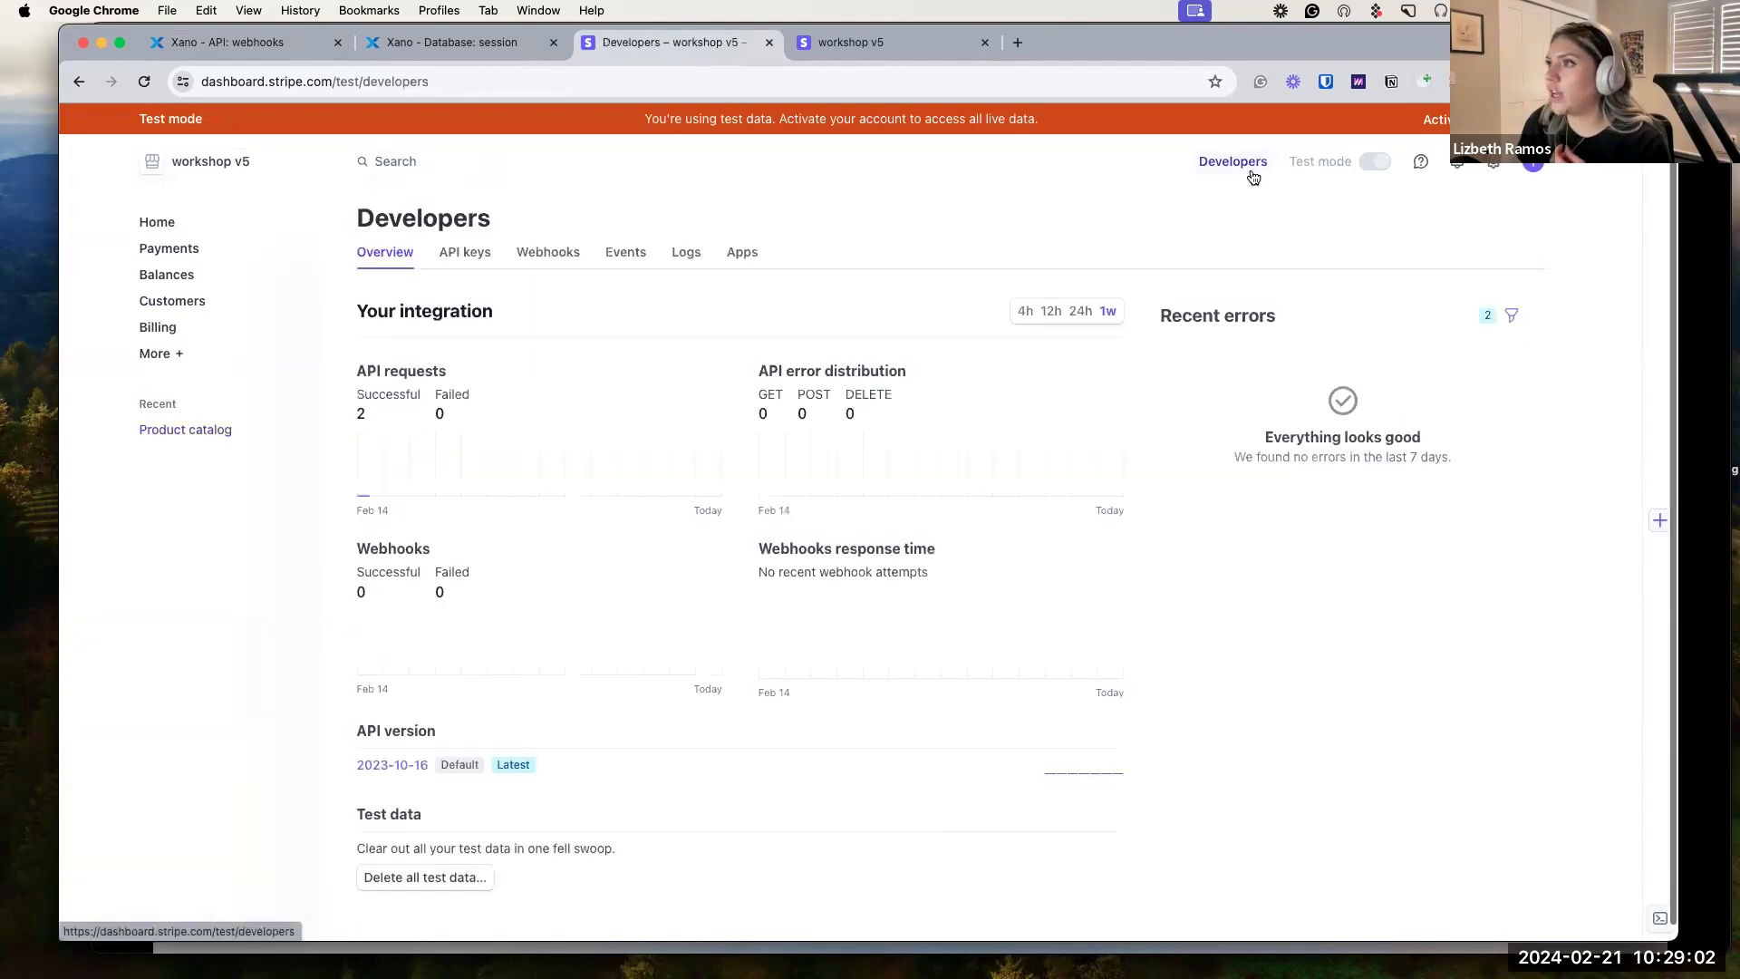
click(556, 261)
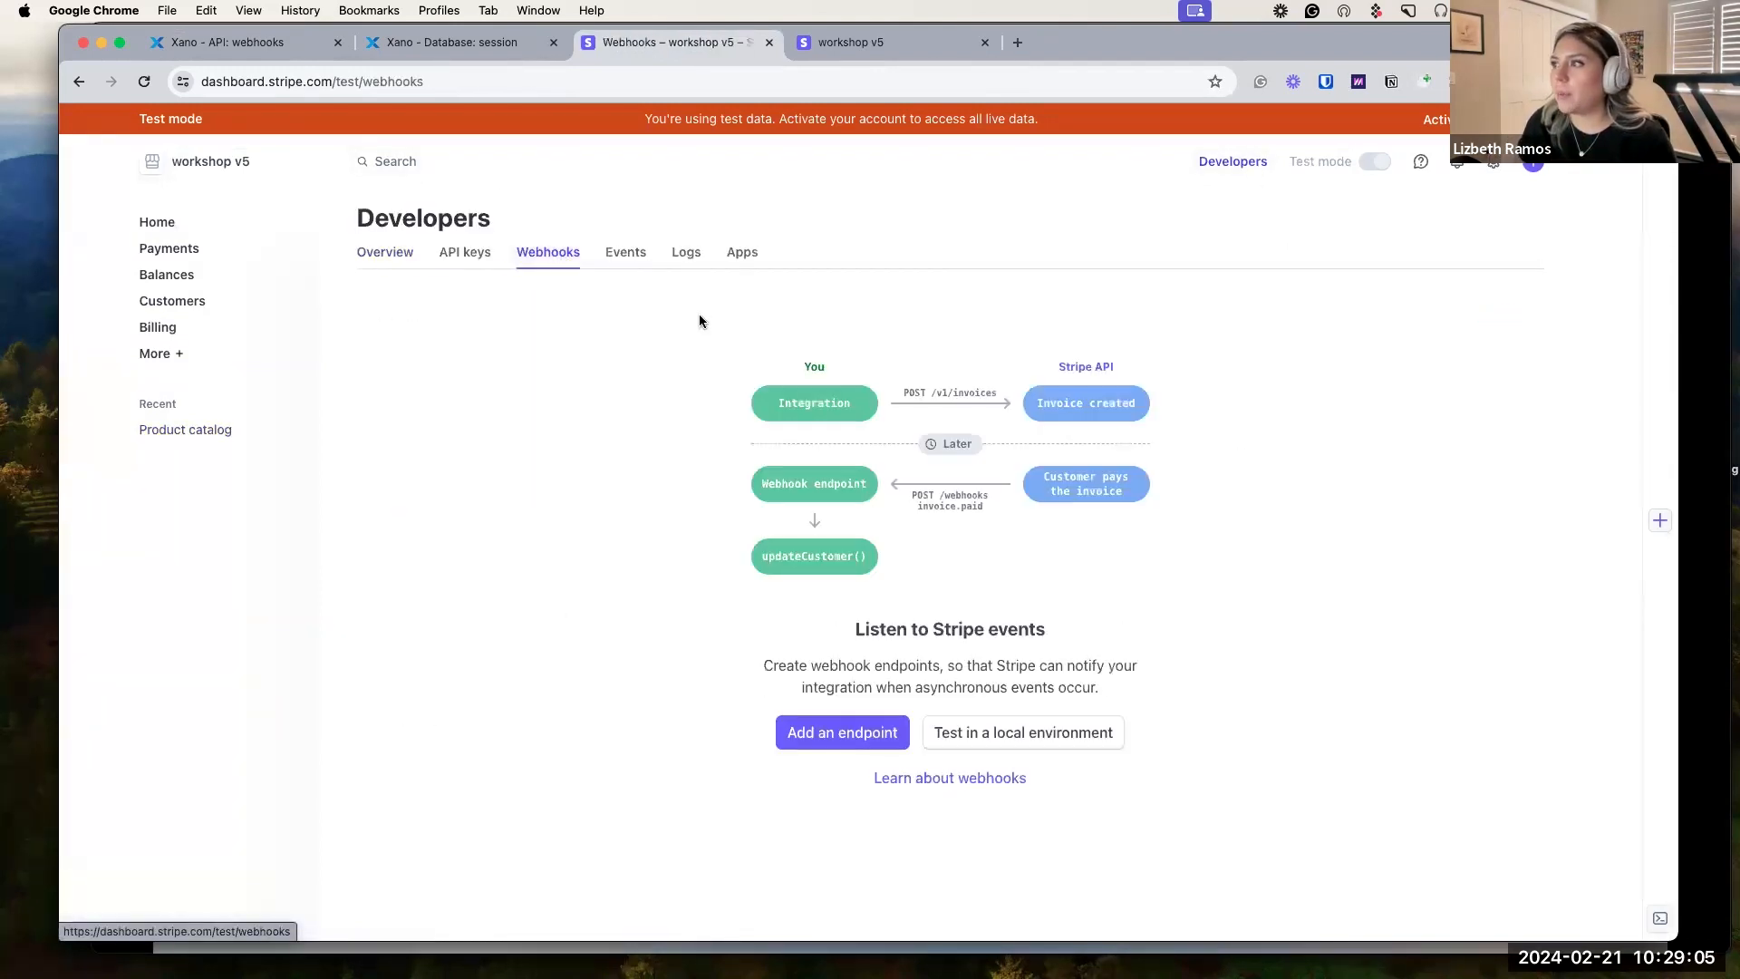
click(860, 731)
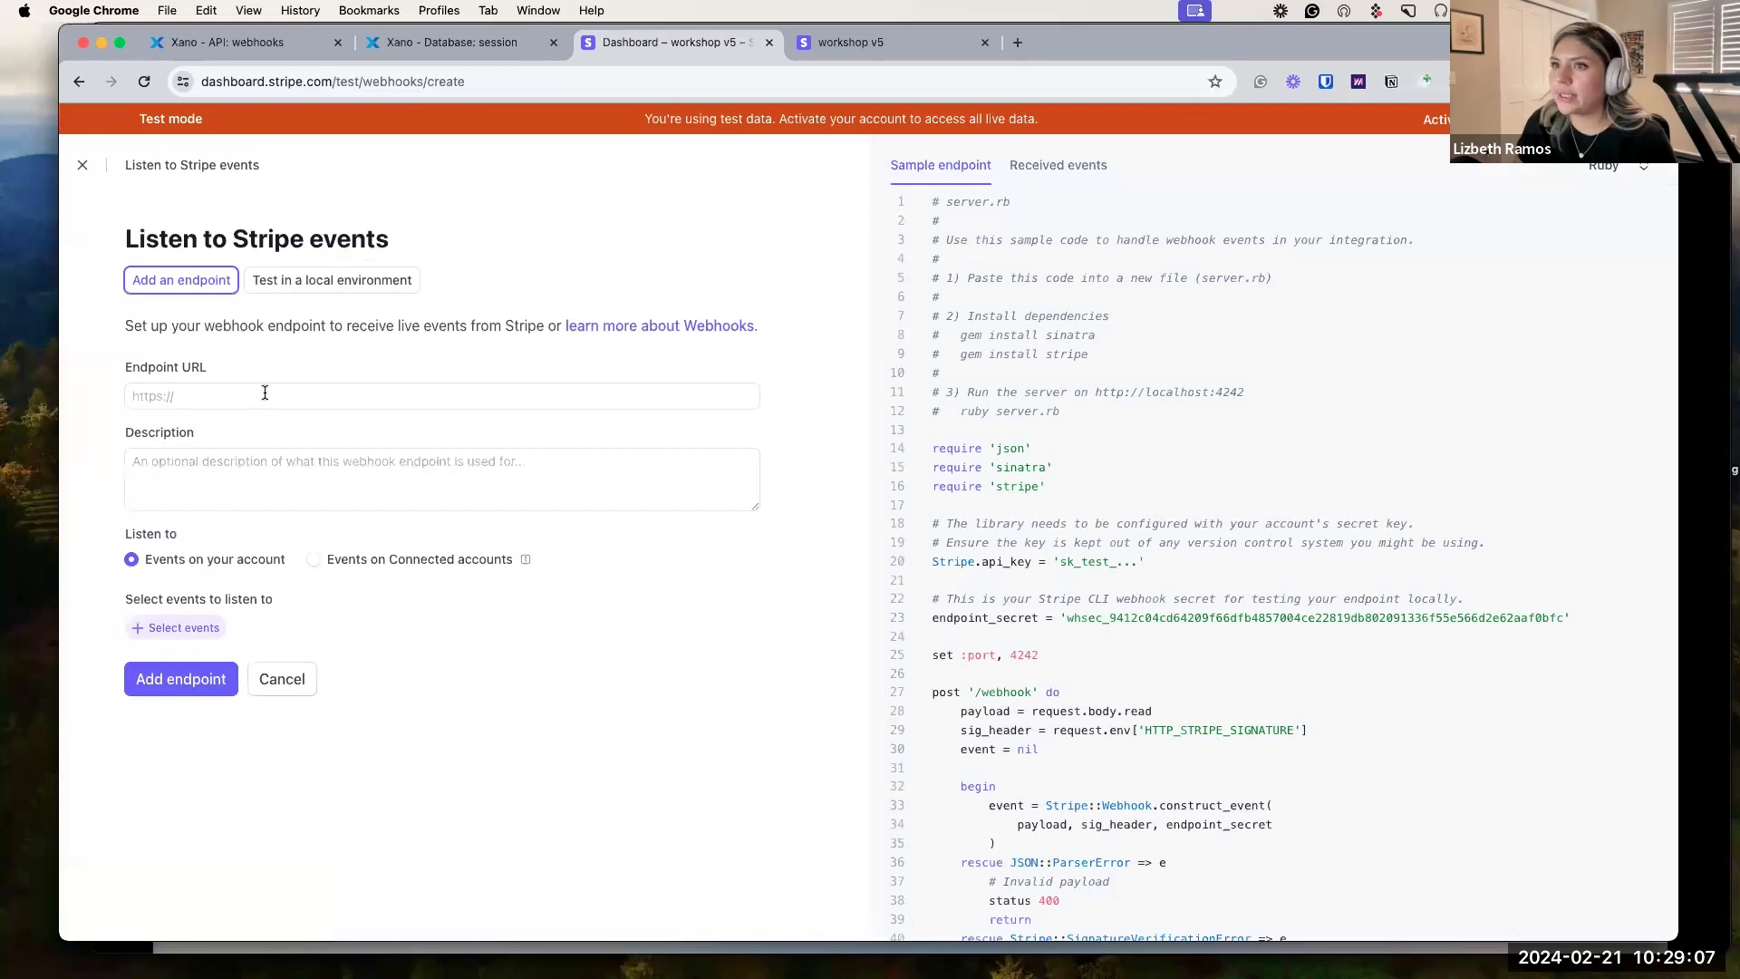
click(264, 392)
key(super+v)
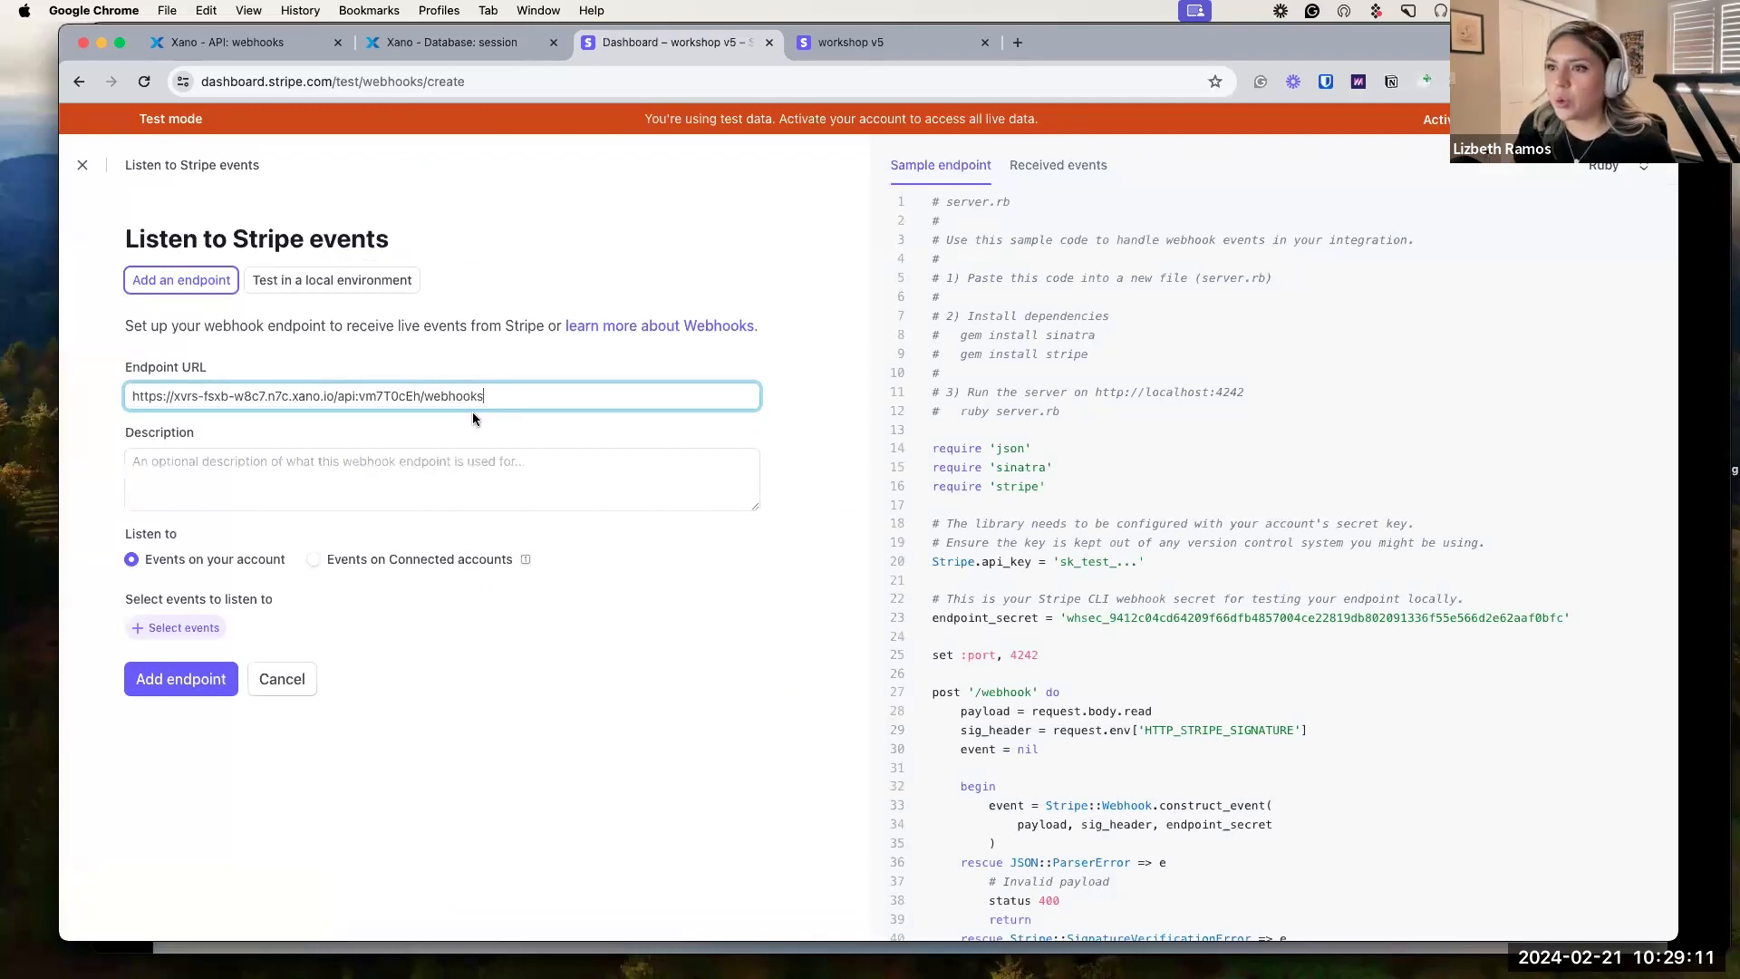
Add the endpoint listening for checkout.session.async_payment_failed, async_payment_succeeded and completed events.
click(177, 636)
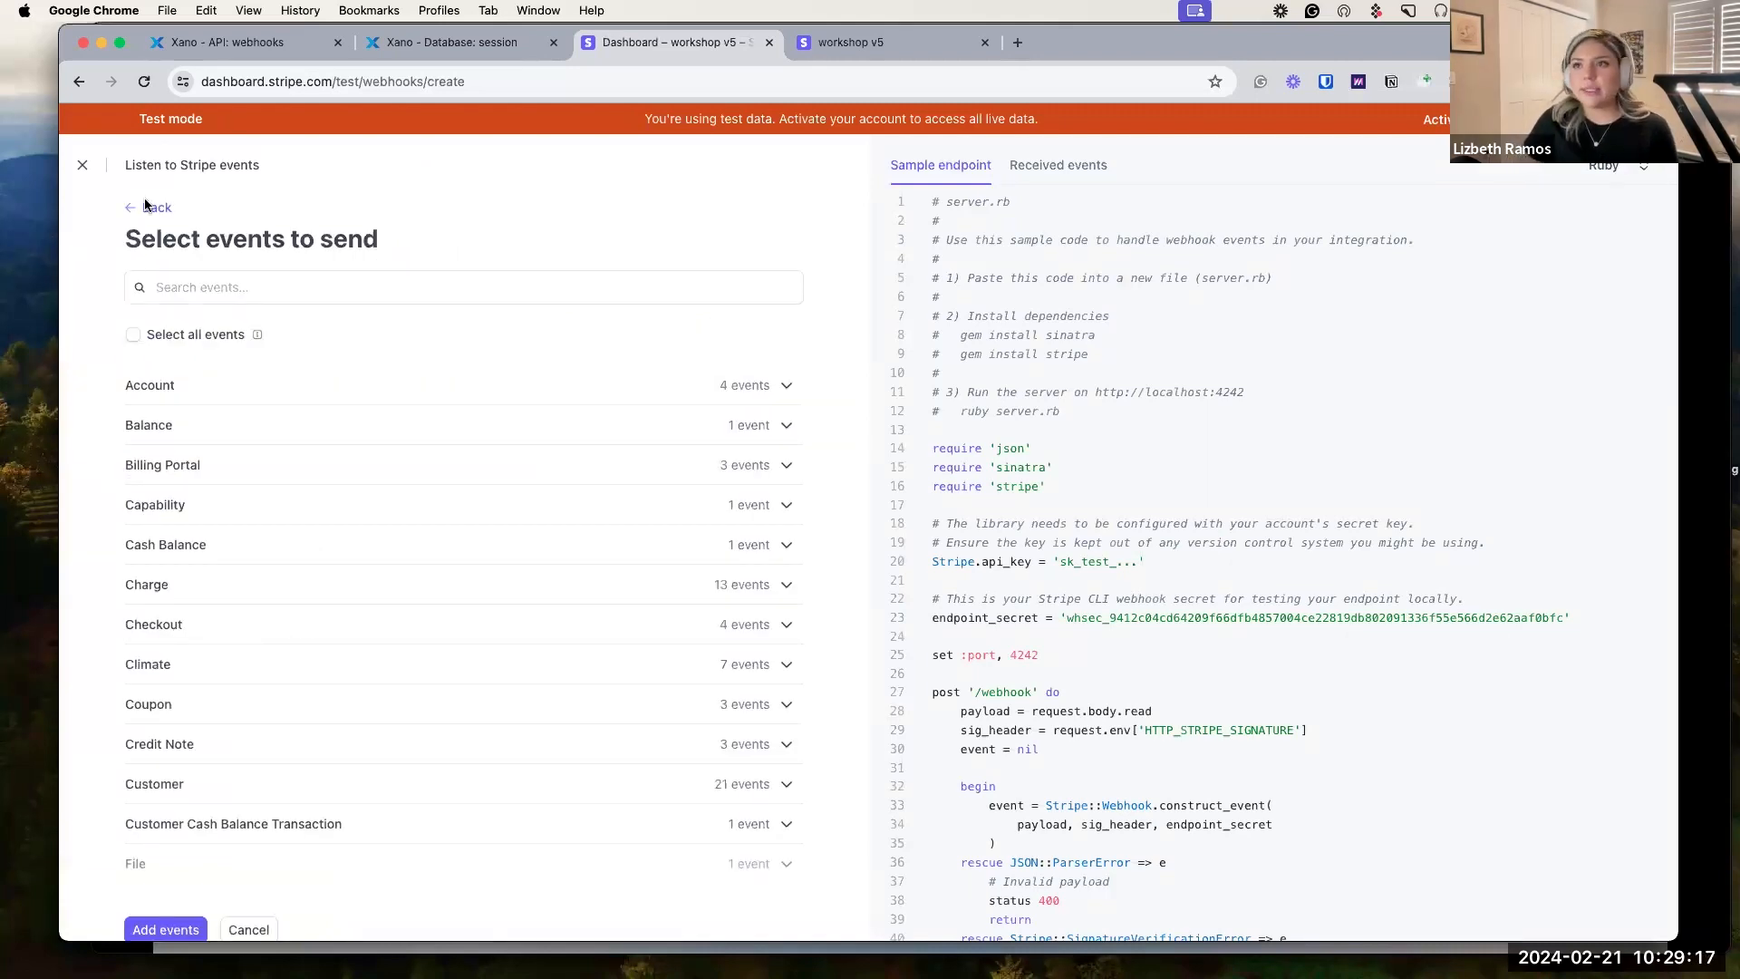
click(264, 279)
text(check)
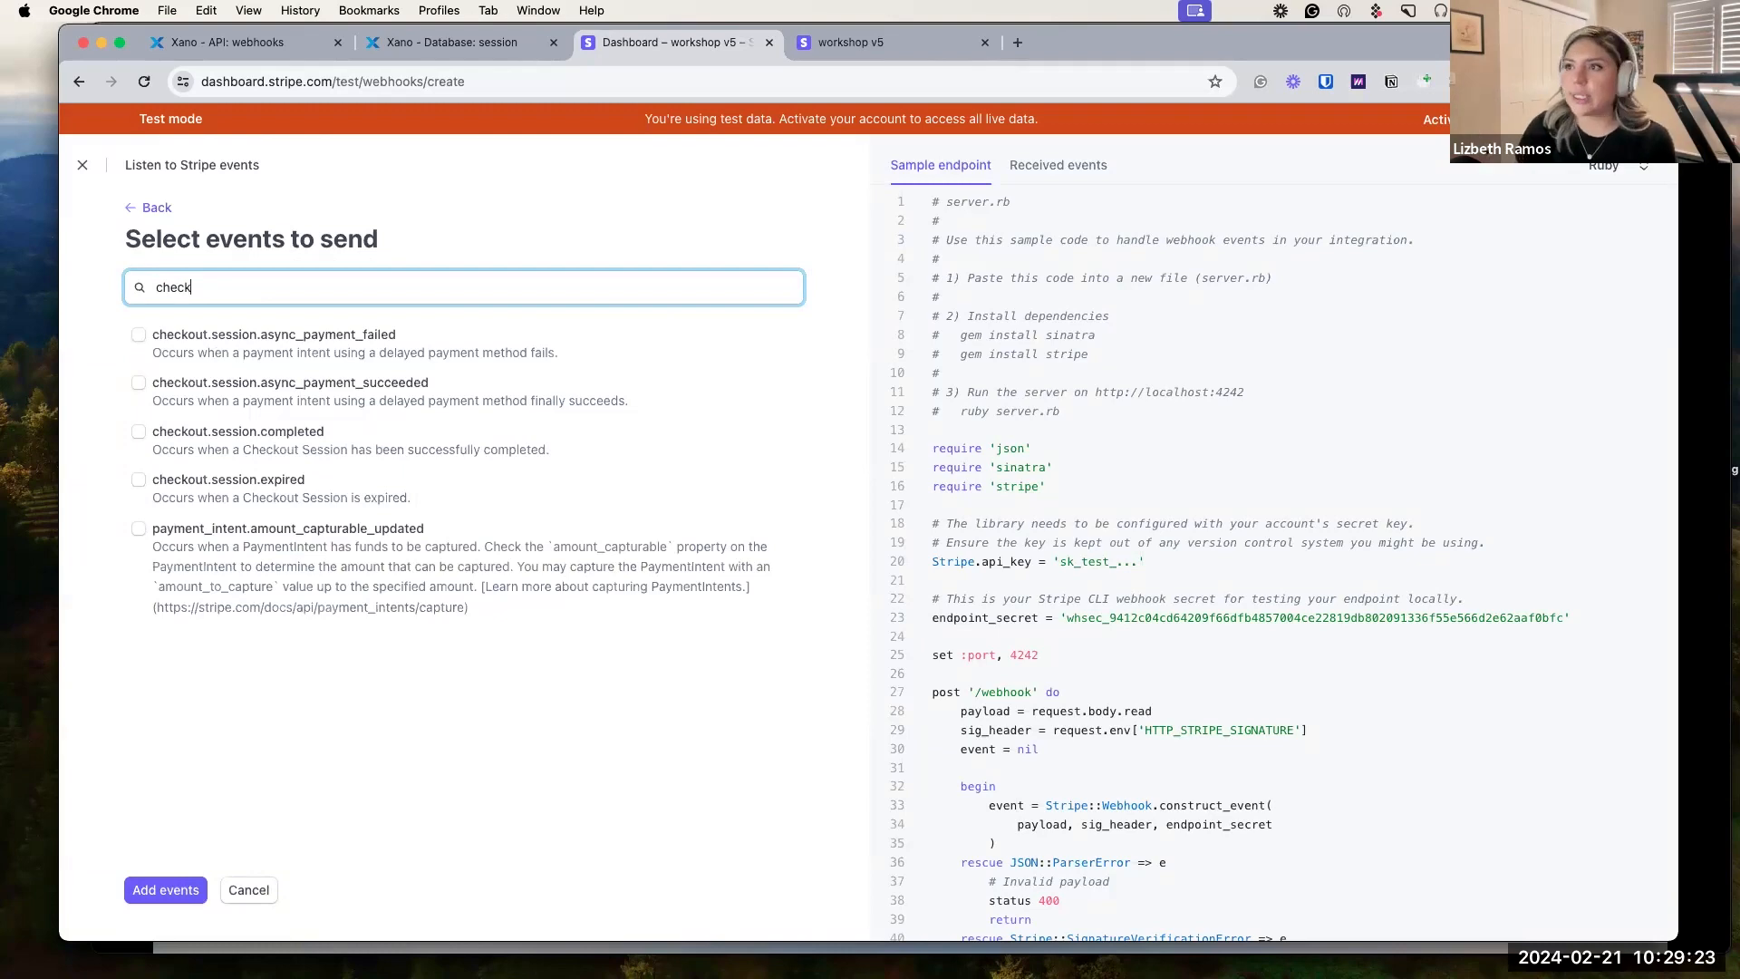
click(139, 335)
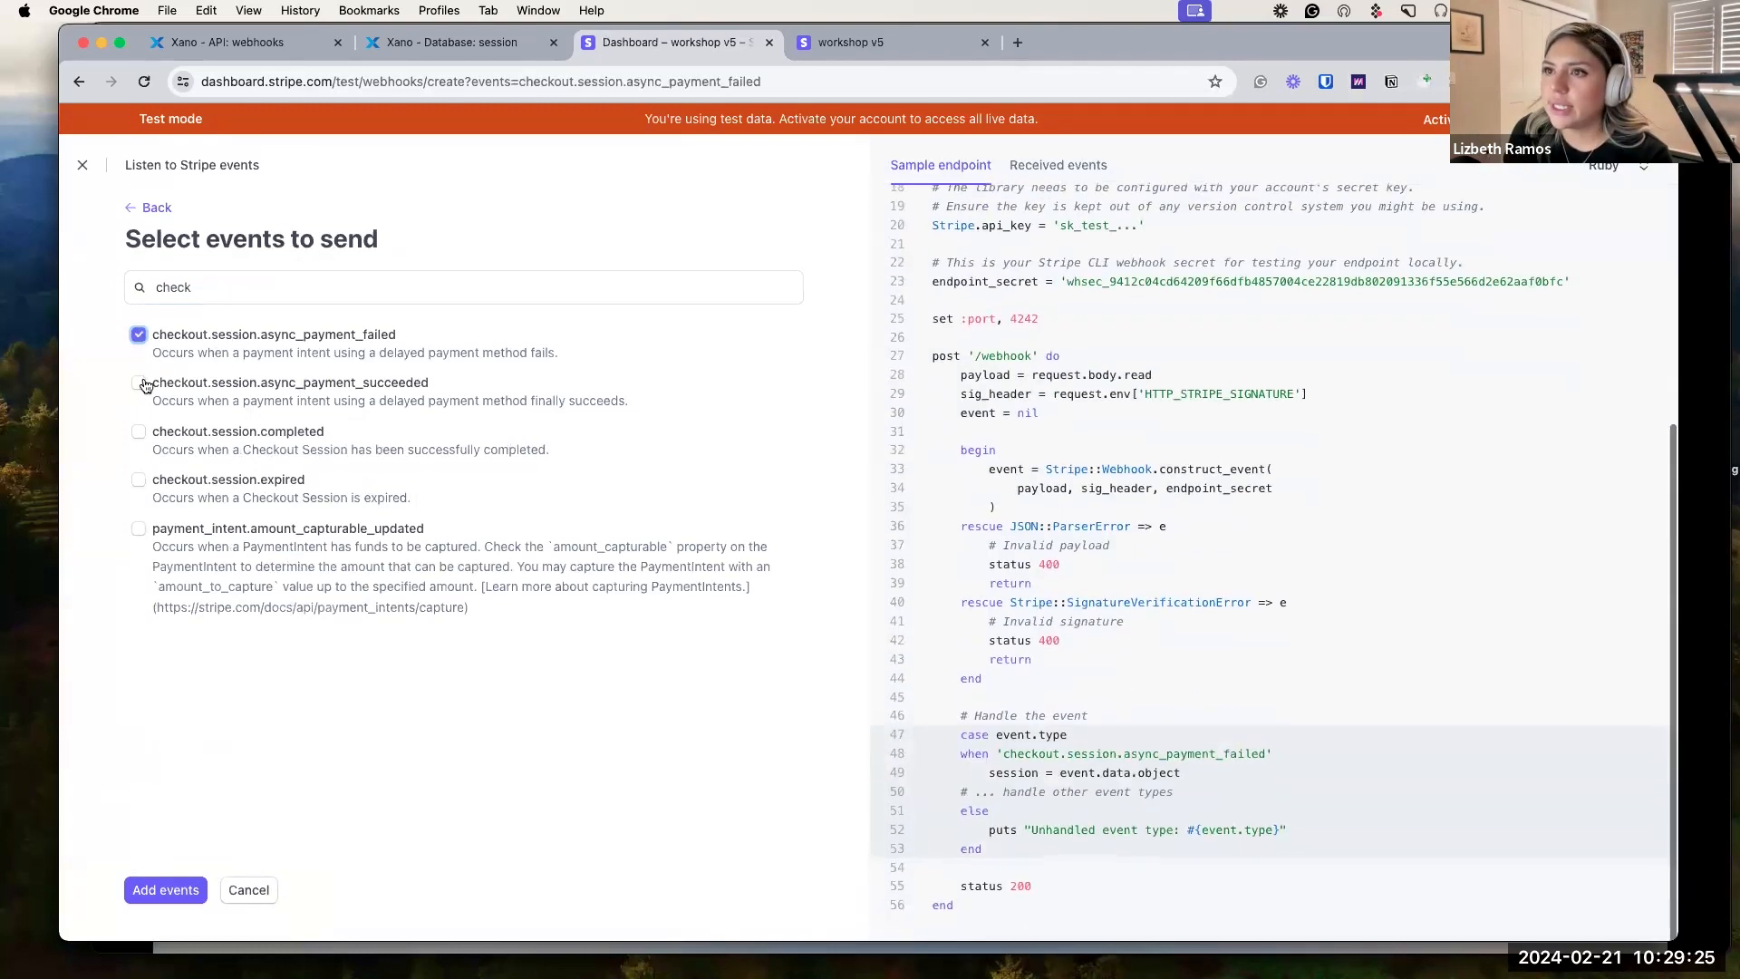
click(140, 383)
click(139, 432)
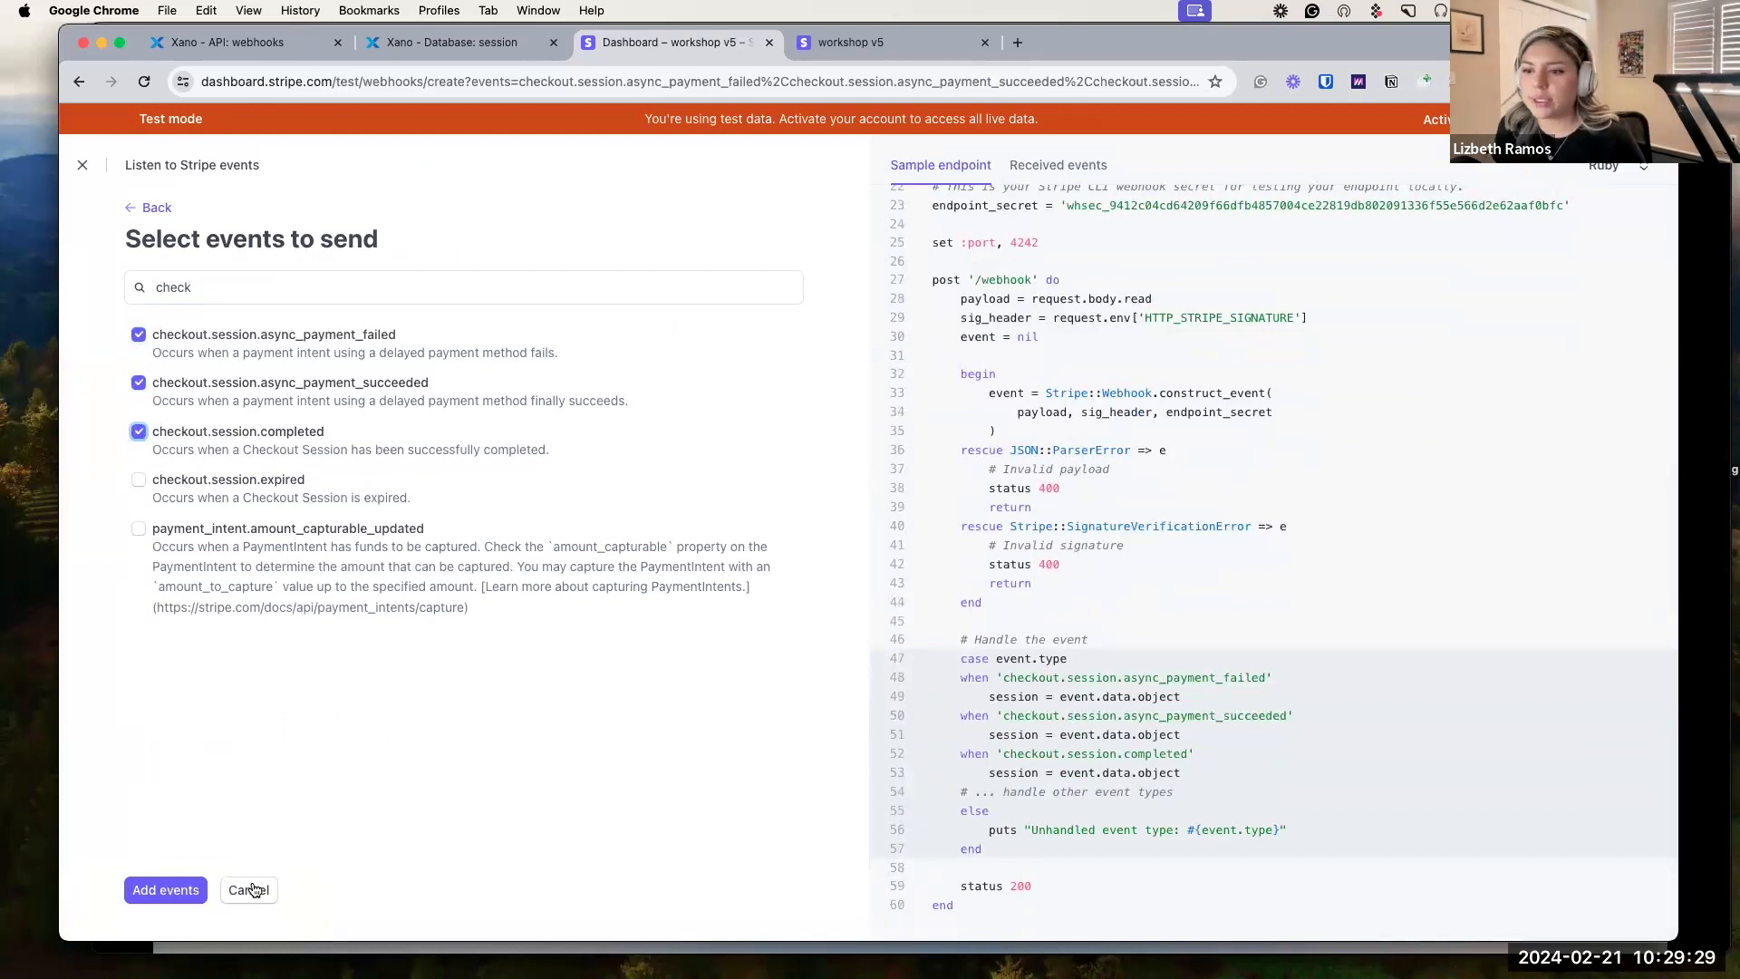
click(168, 891)
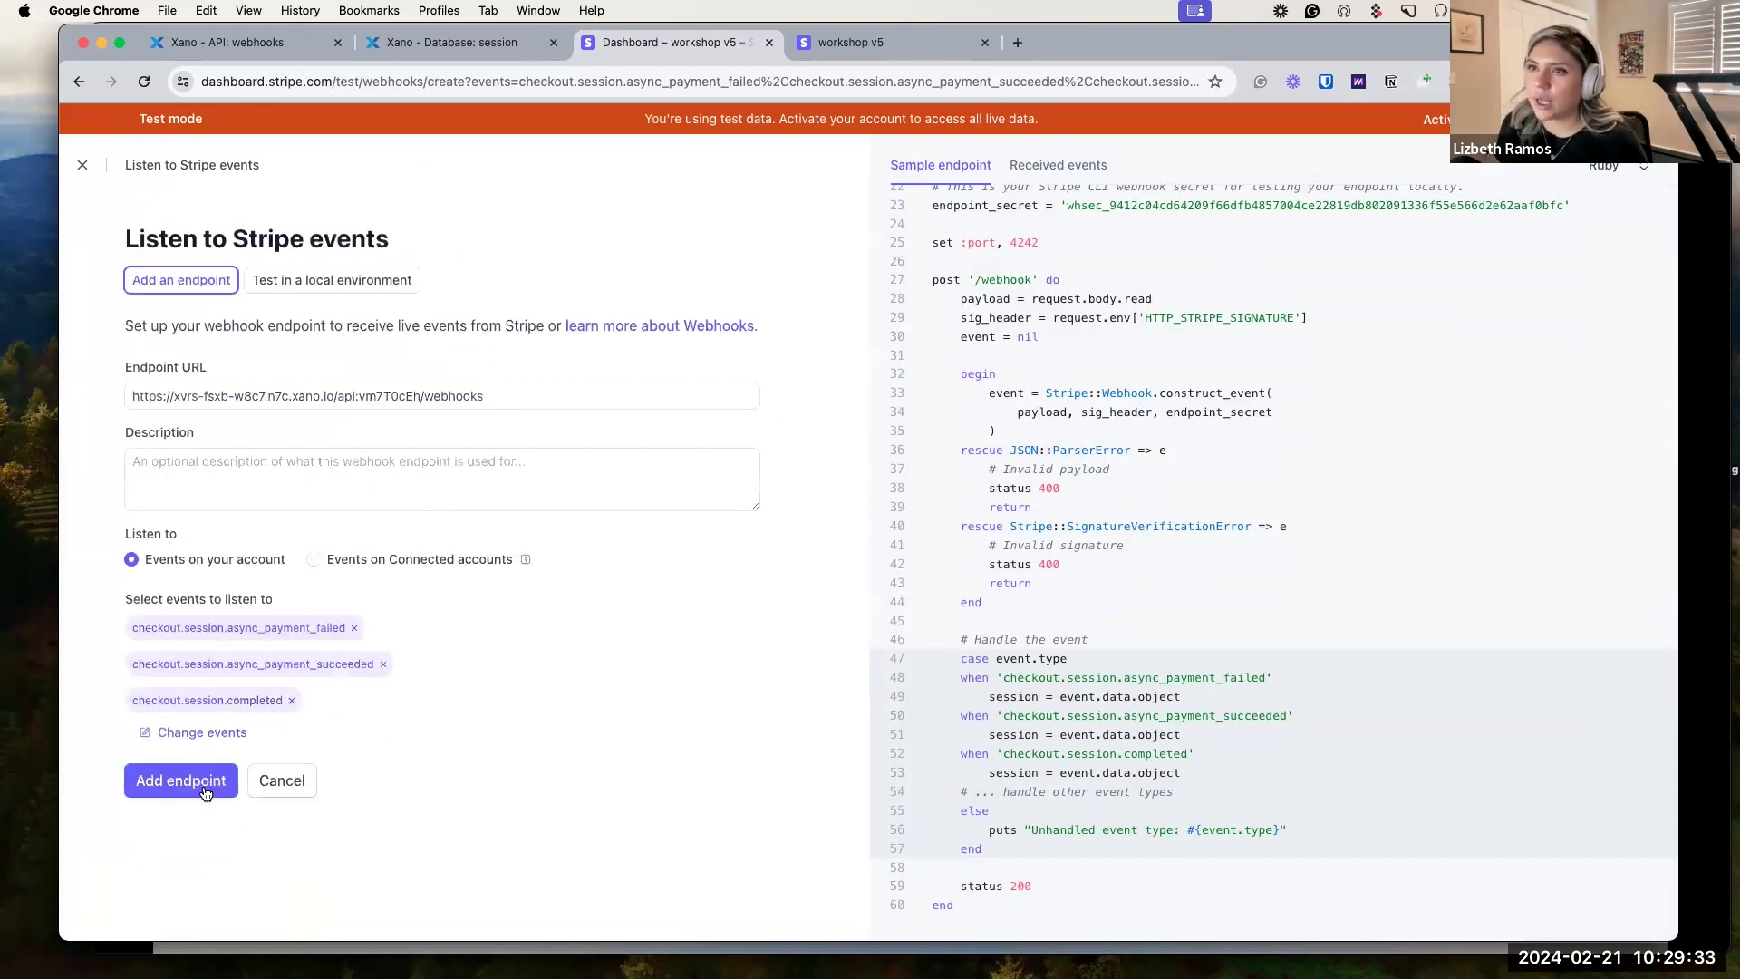
click(187, 790)
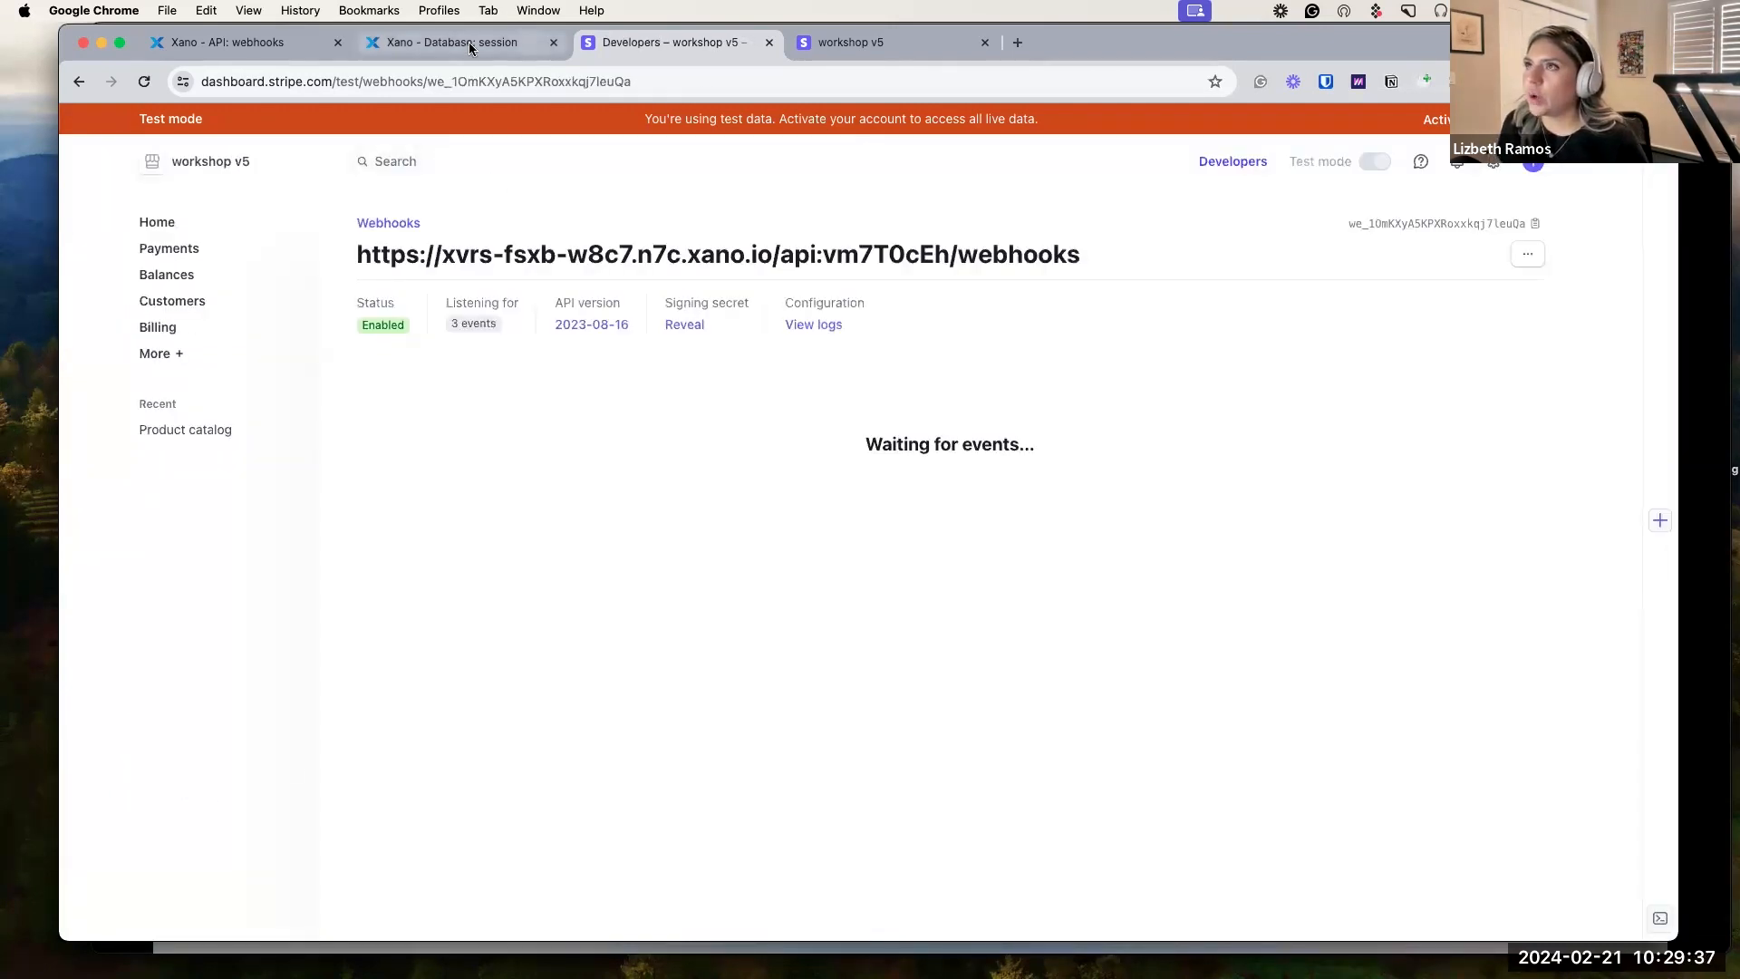
Return to the 'Xano - API: webhooks' tab.
click(273, 53)
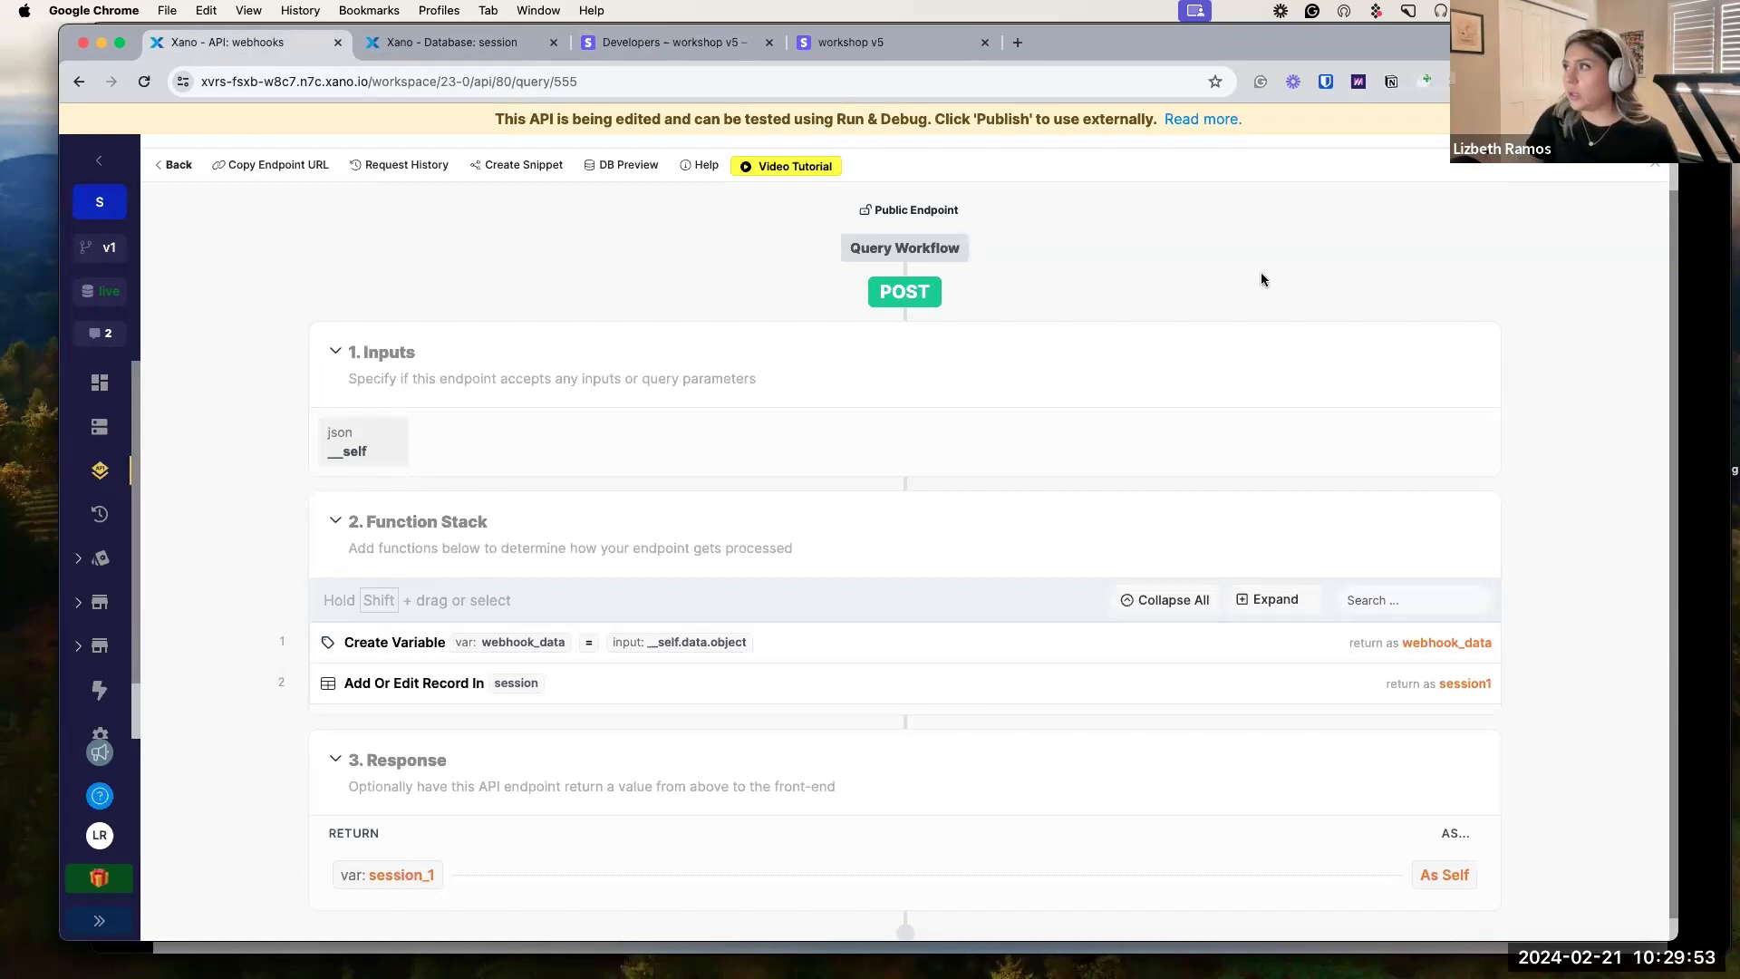
Publish the /webhooks endpoint draft from the Publish Query panel.
scroll(1179, 317, down, 1)
scroll(1163, 310, up, 2)
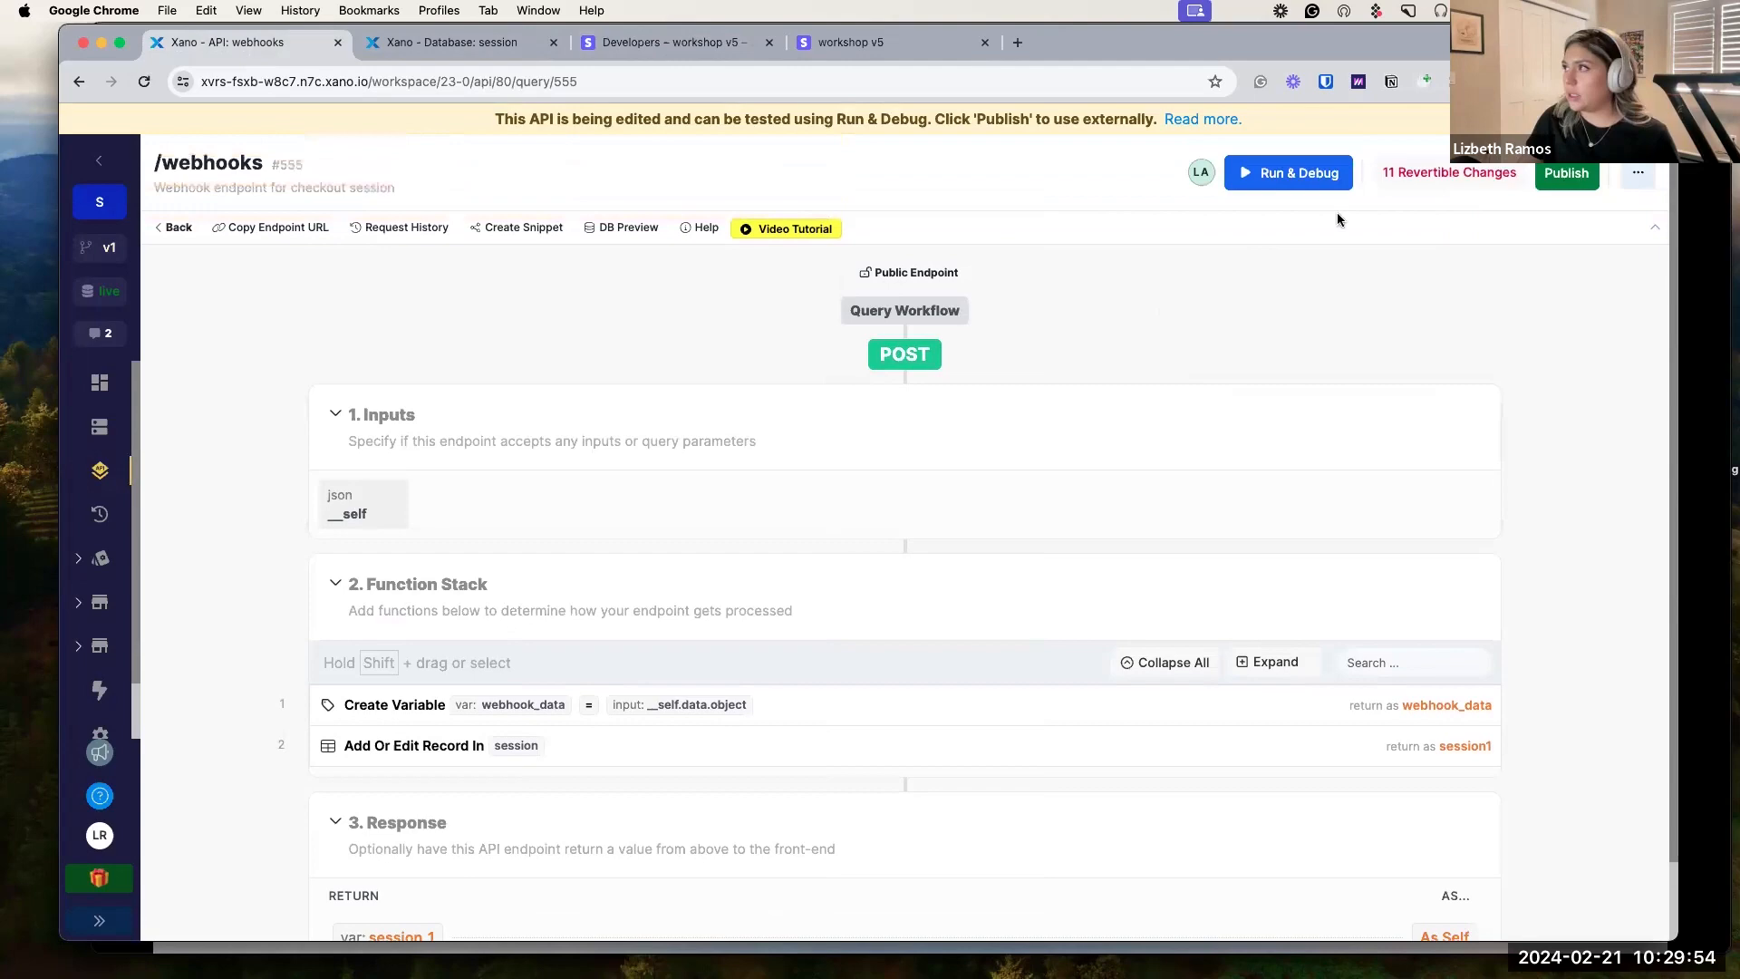
click(1563, 174)
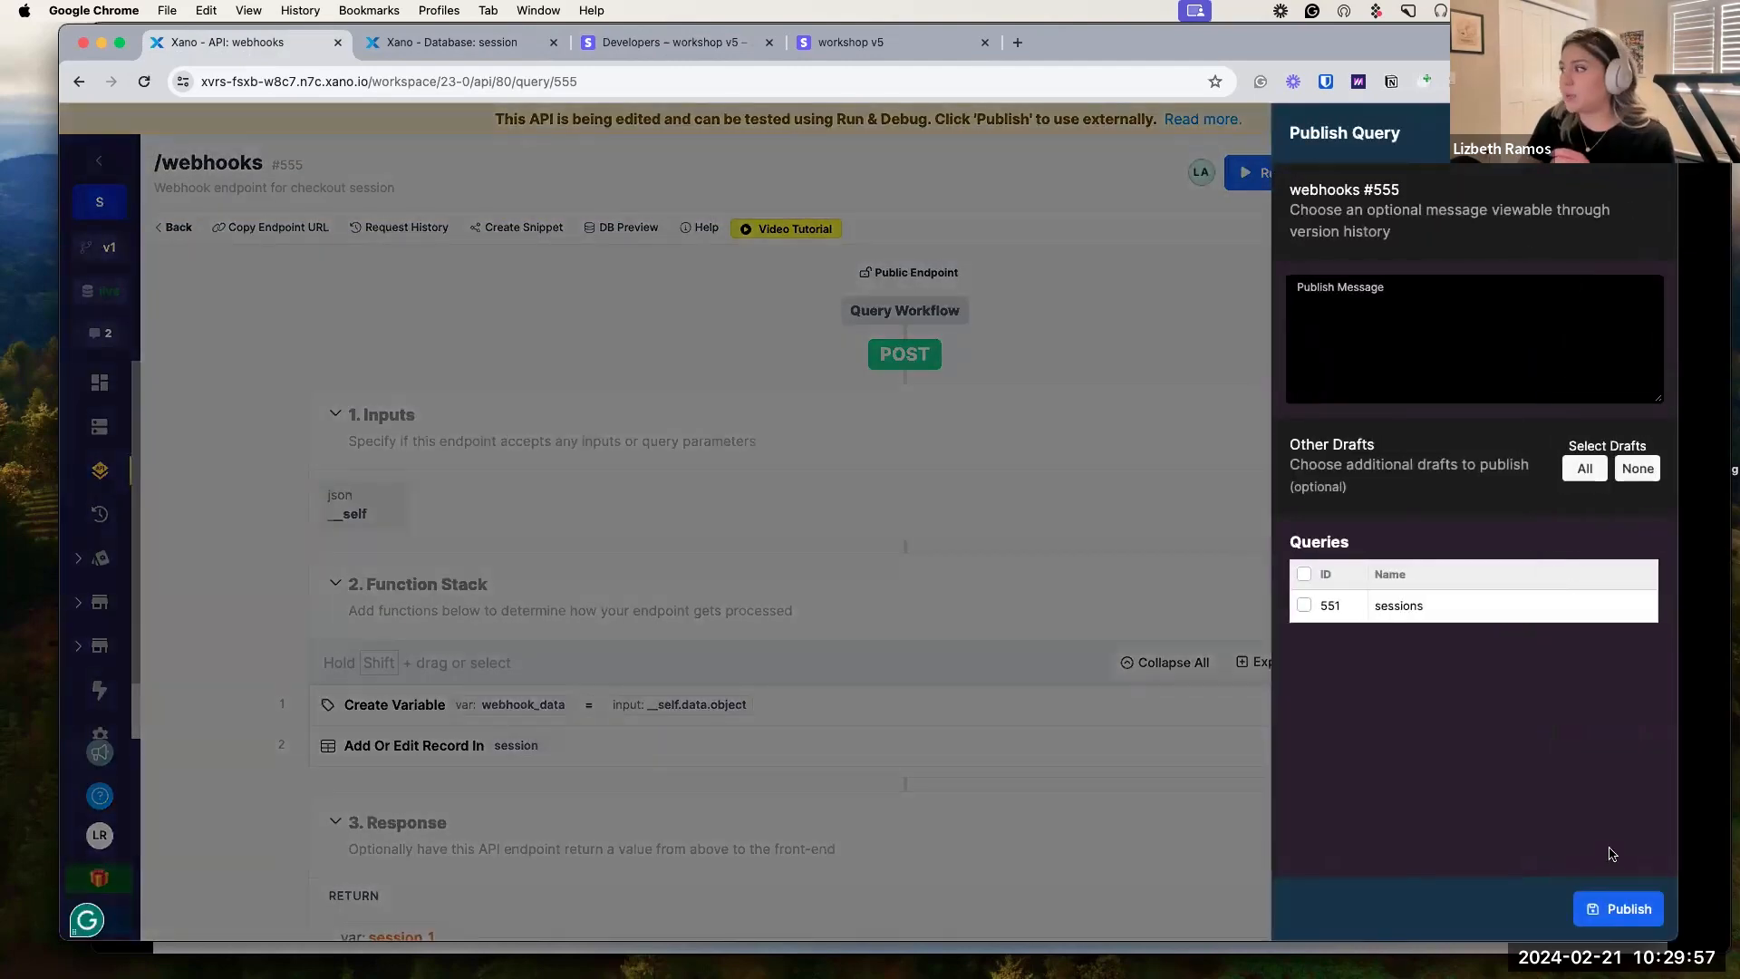
click(1618, 909)
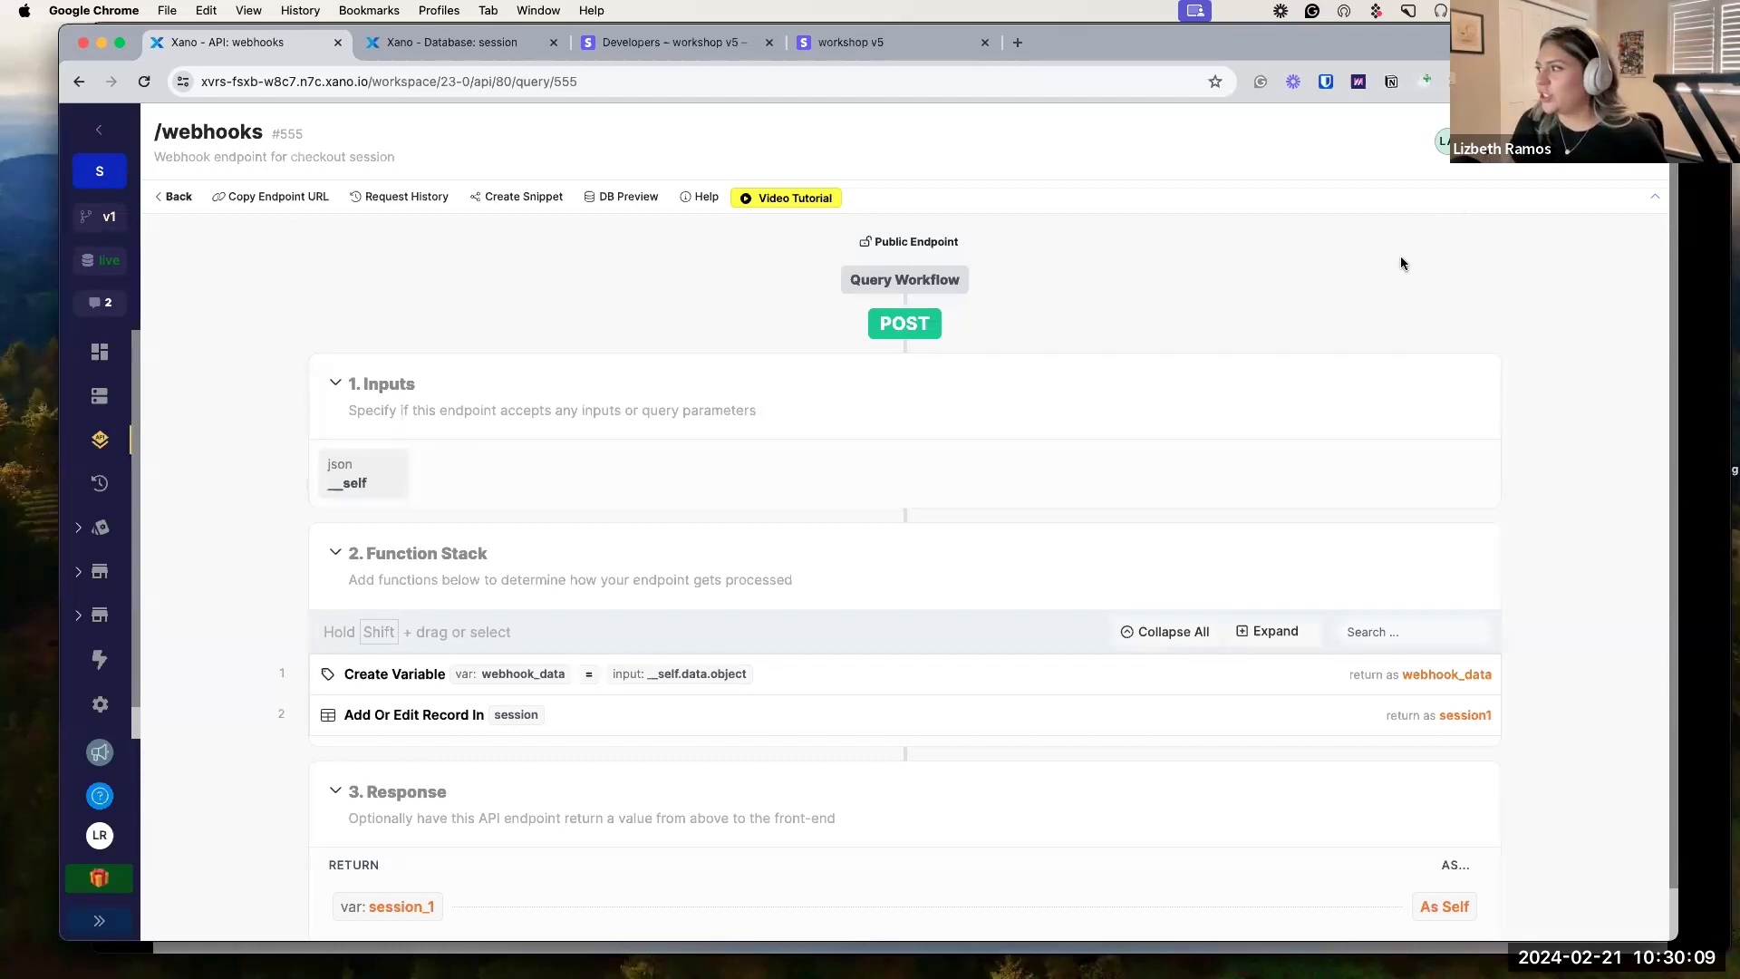
scroll(1380, 376, down, 1)
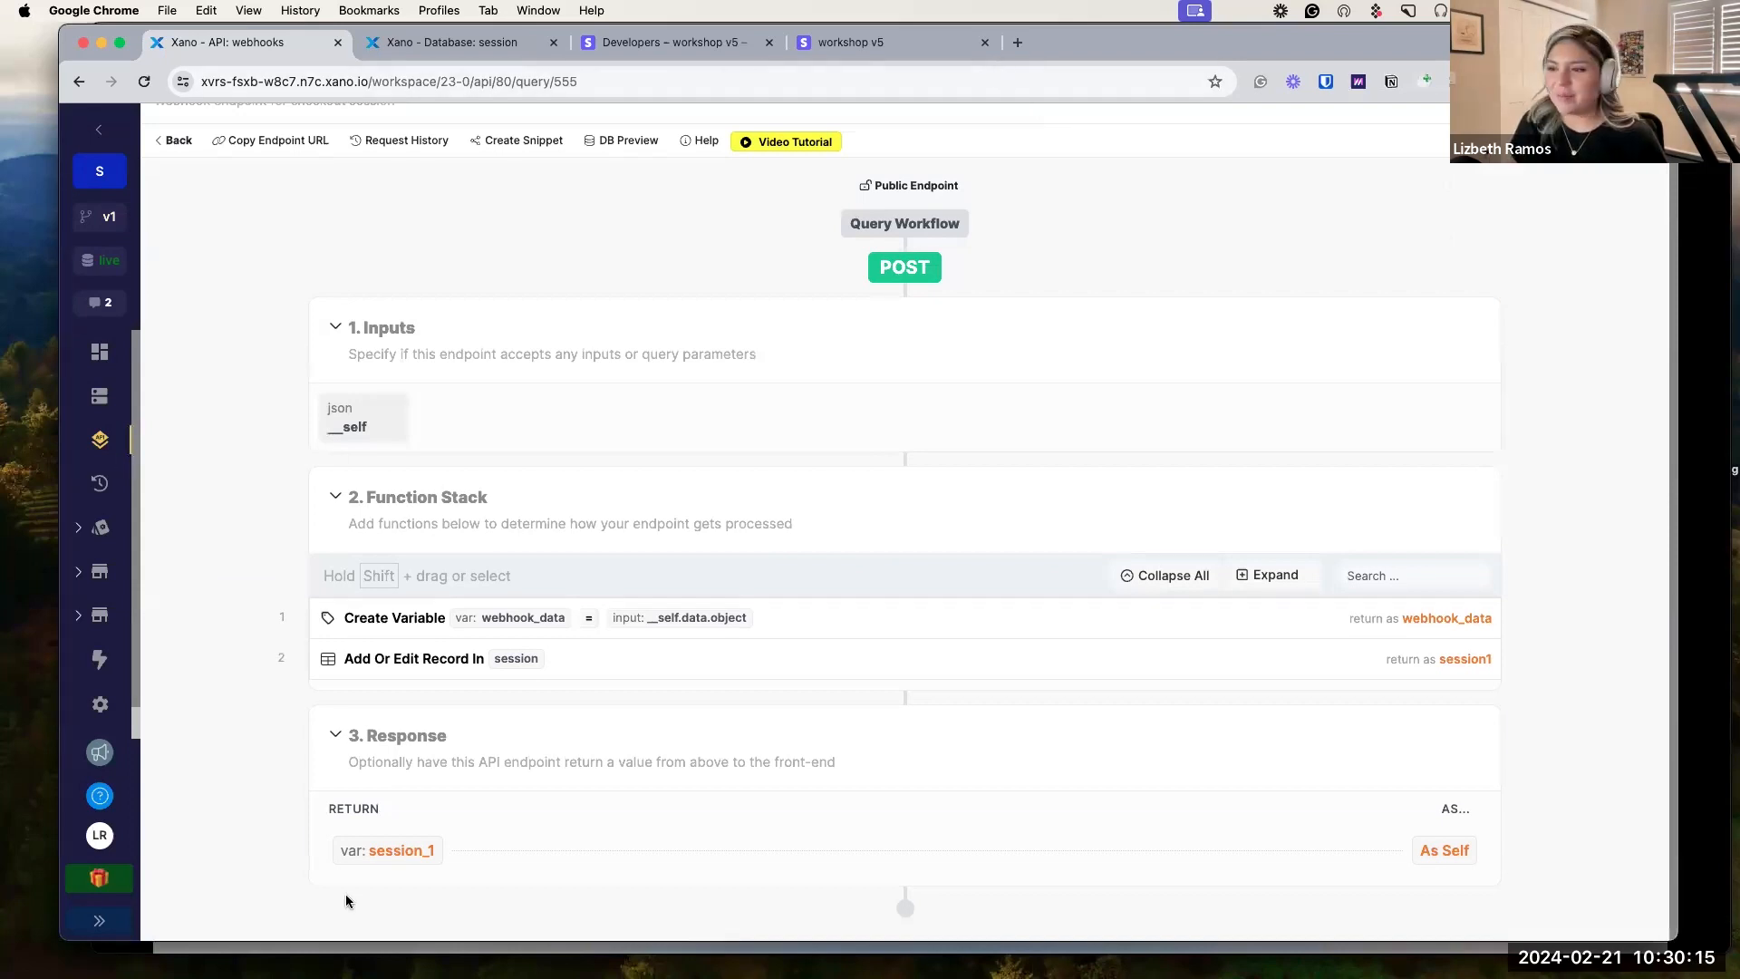
Set the /webhooks response to session1, save, and bring up the $10.00 Stripe checkout.
click(403, 854)
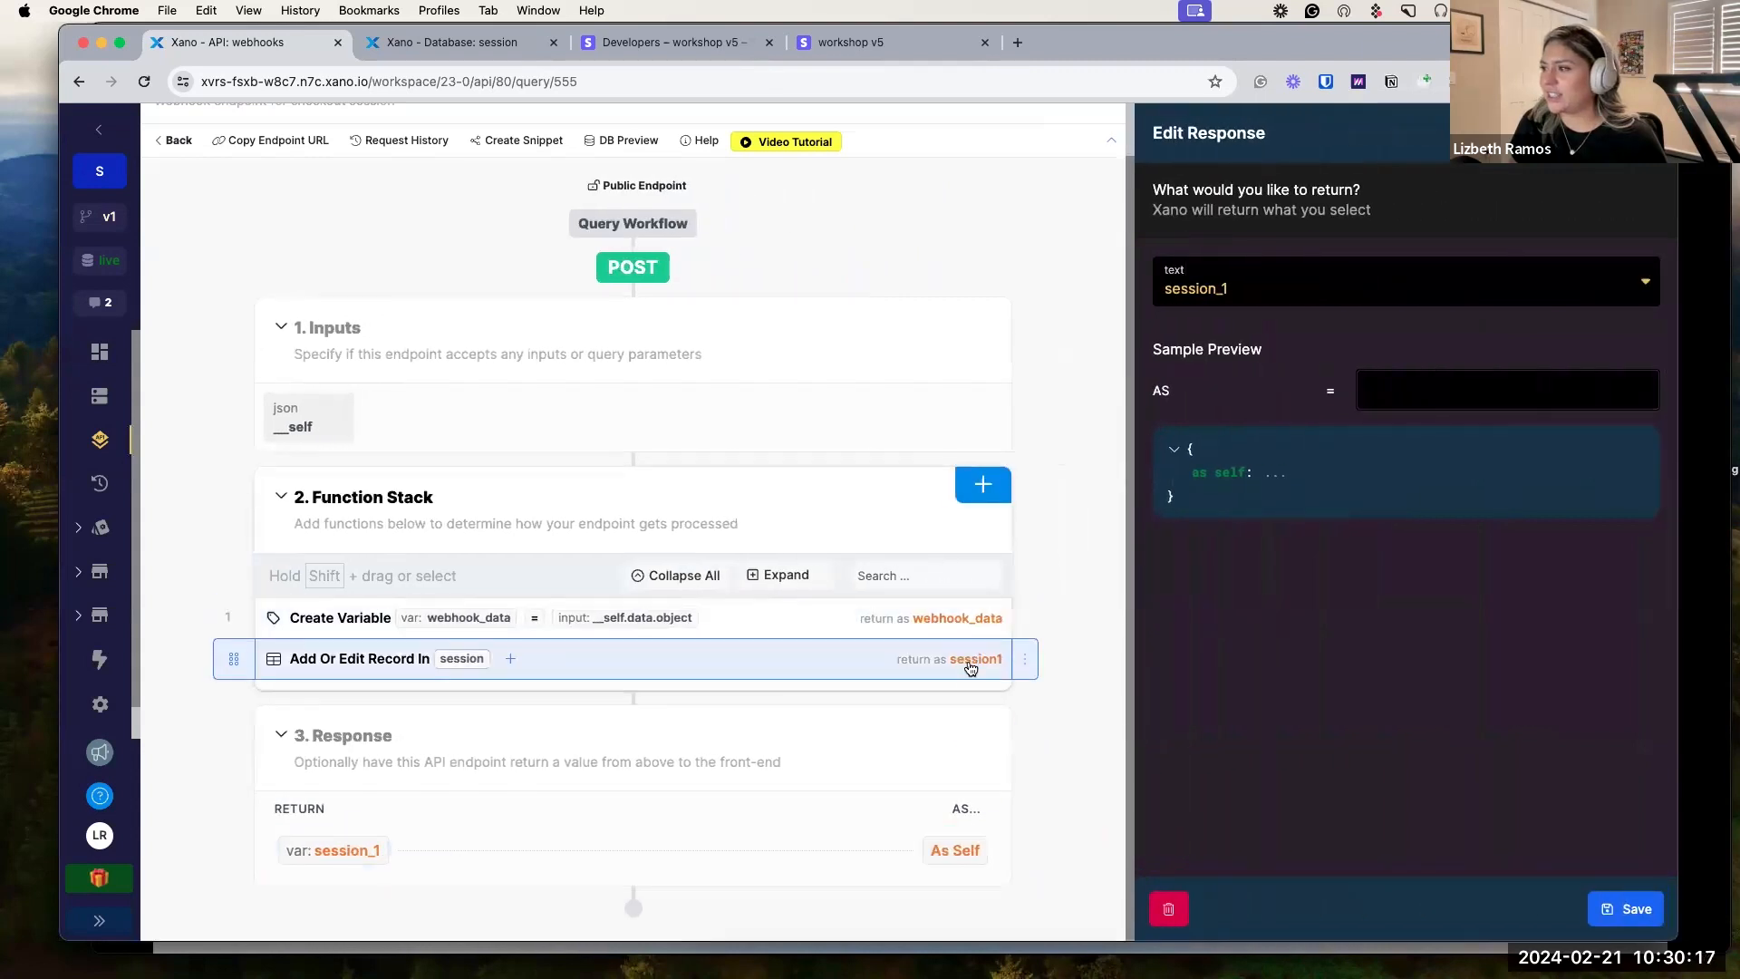
click(1305, 288)
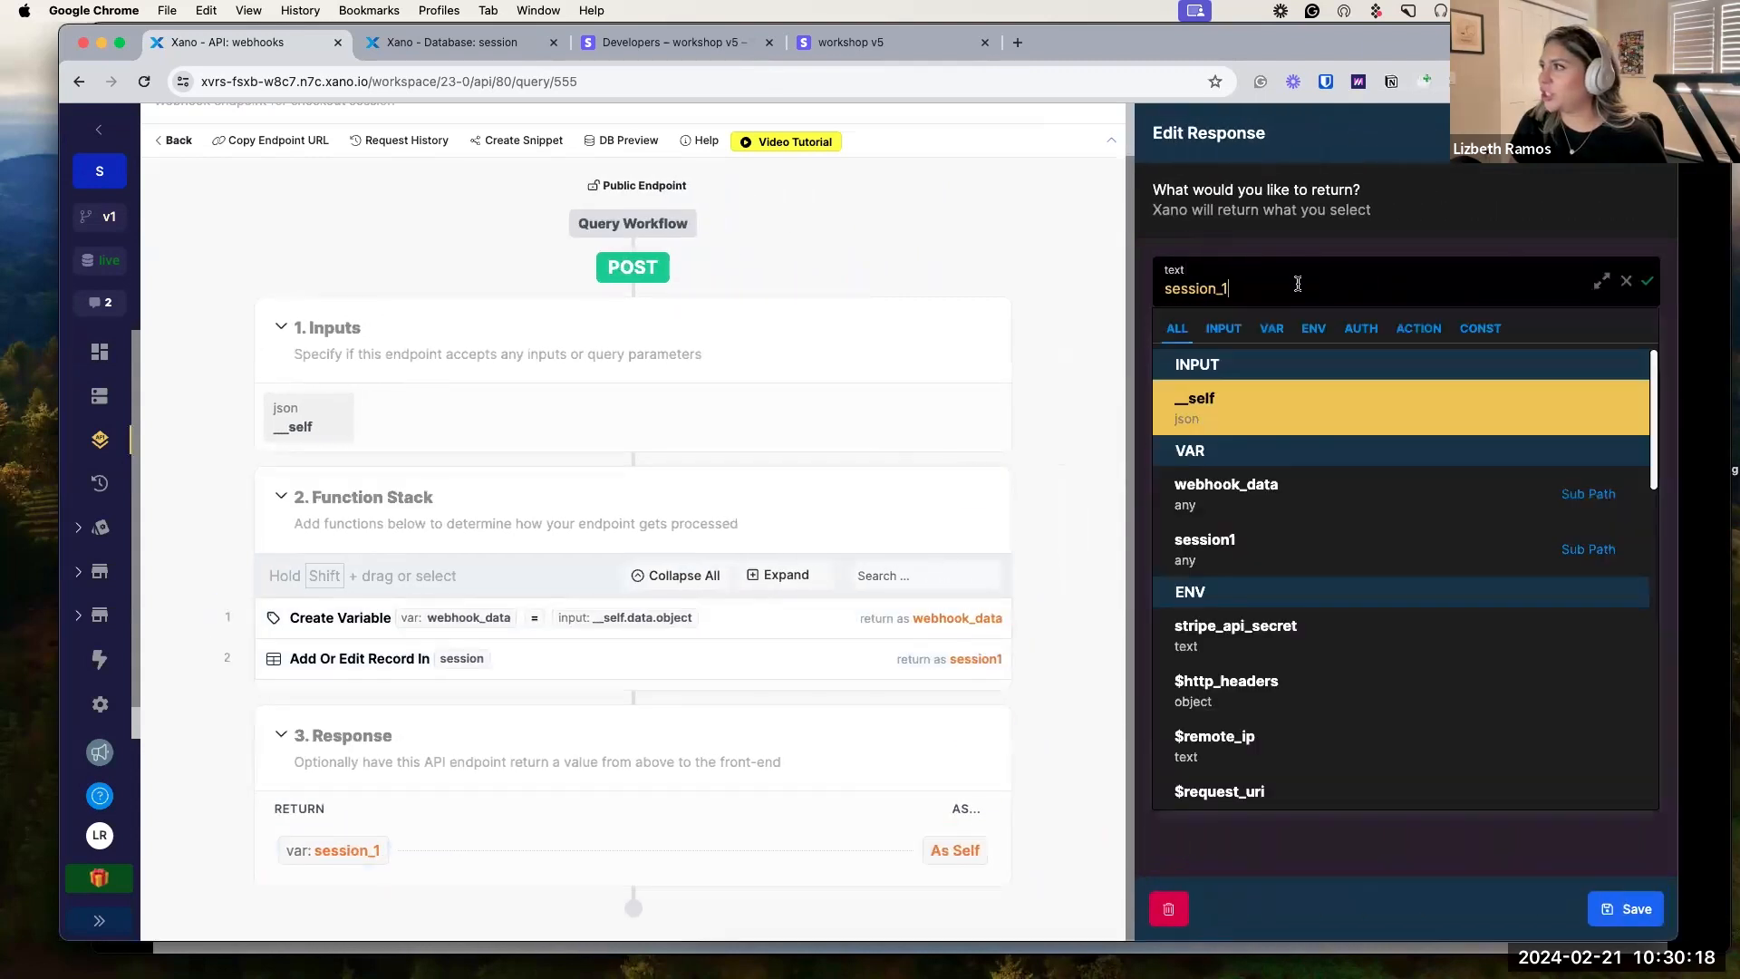
click(1299, 544)
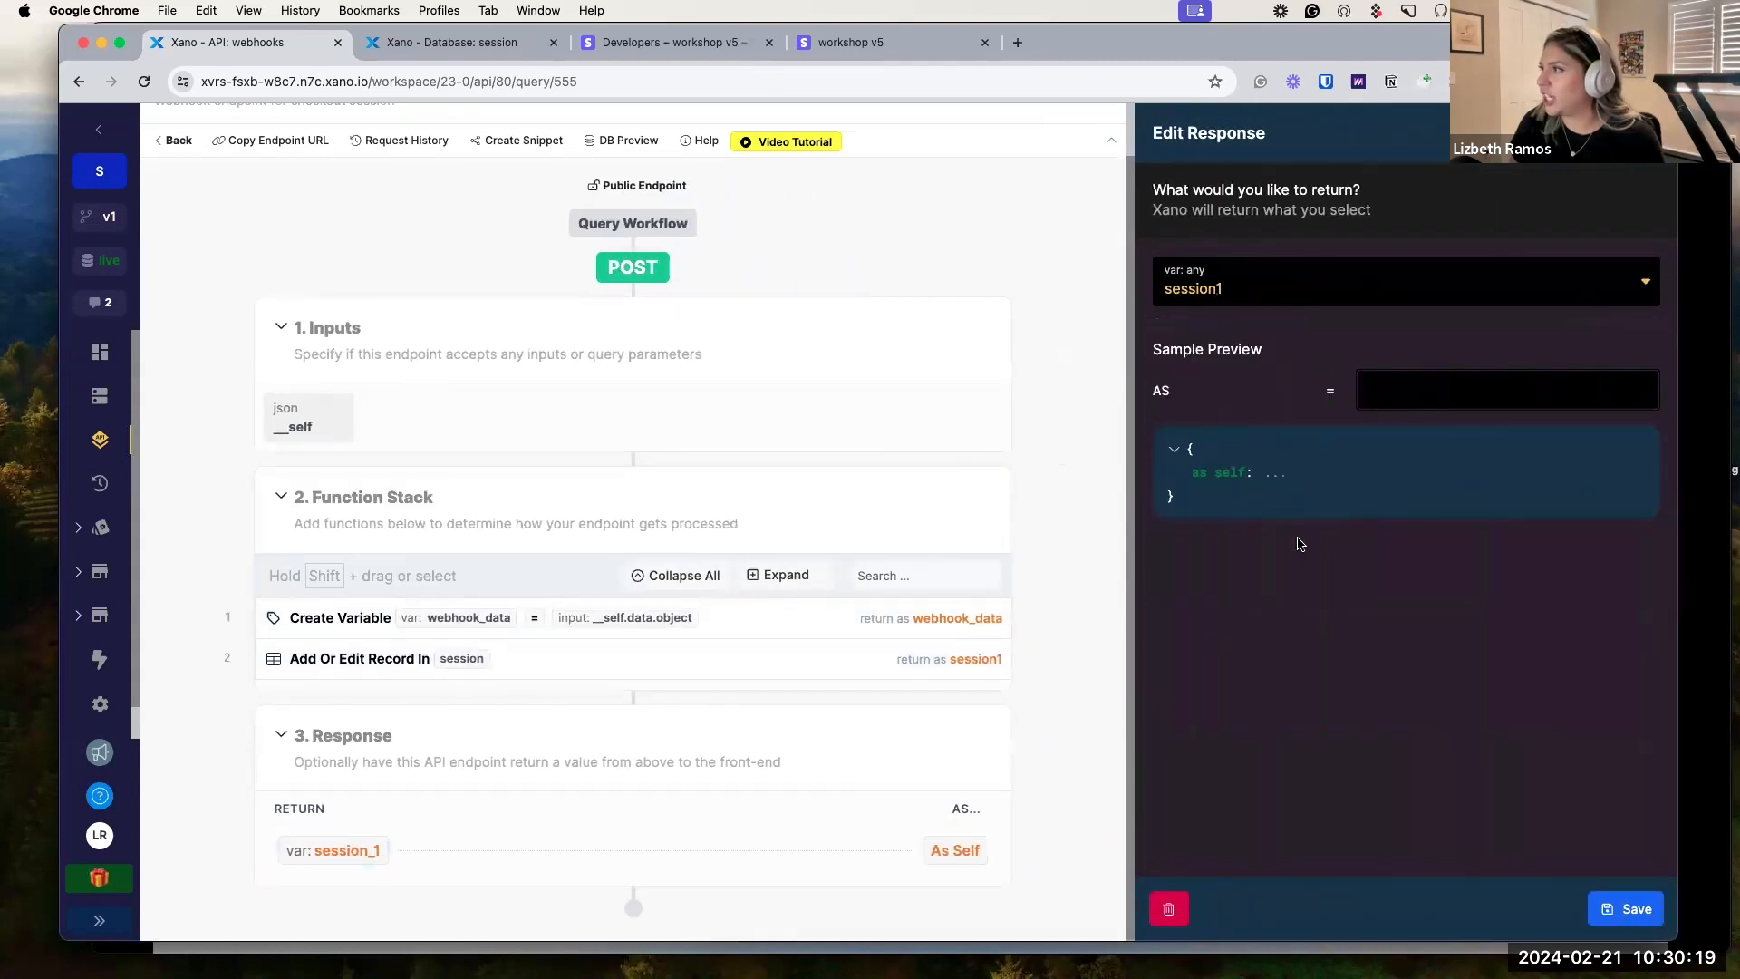
click(1633, 918)
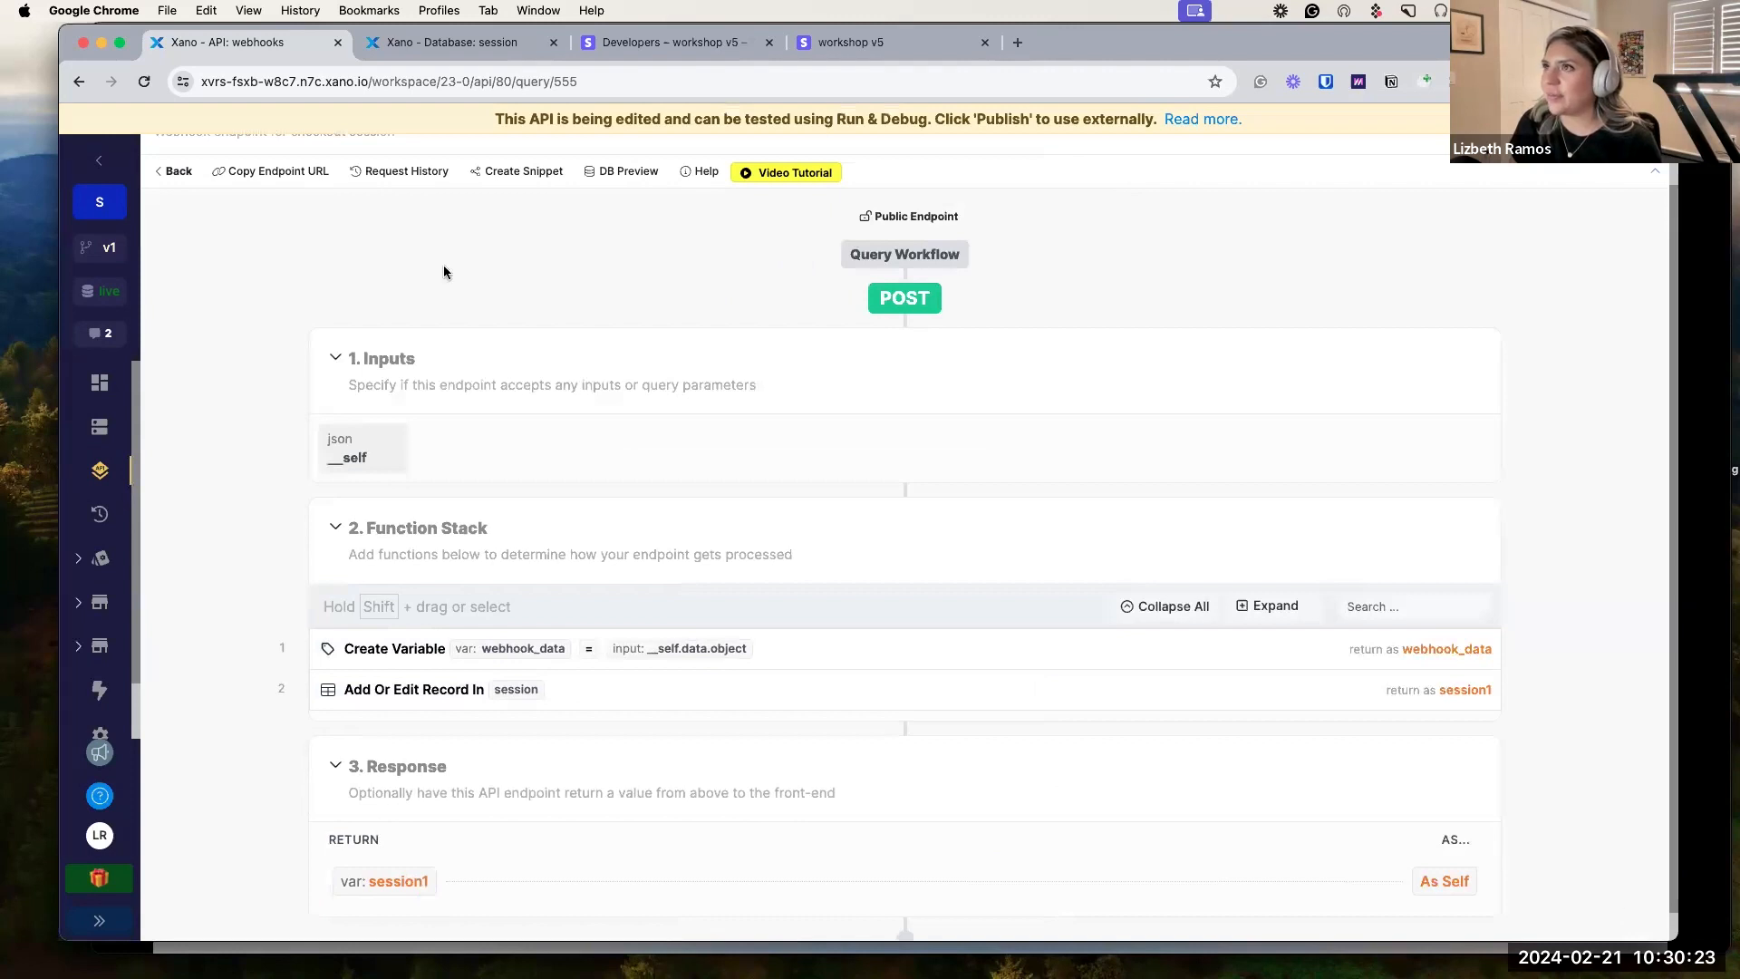
click(680, 42)
click(847, 42)
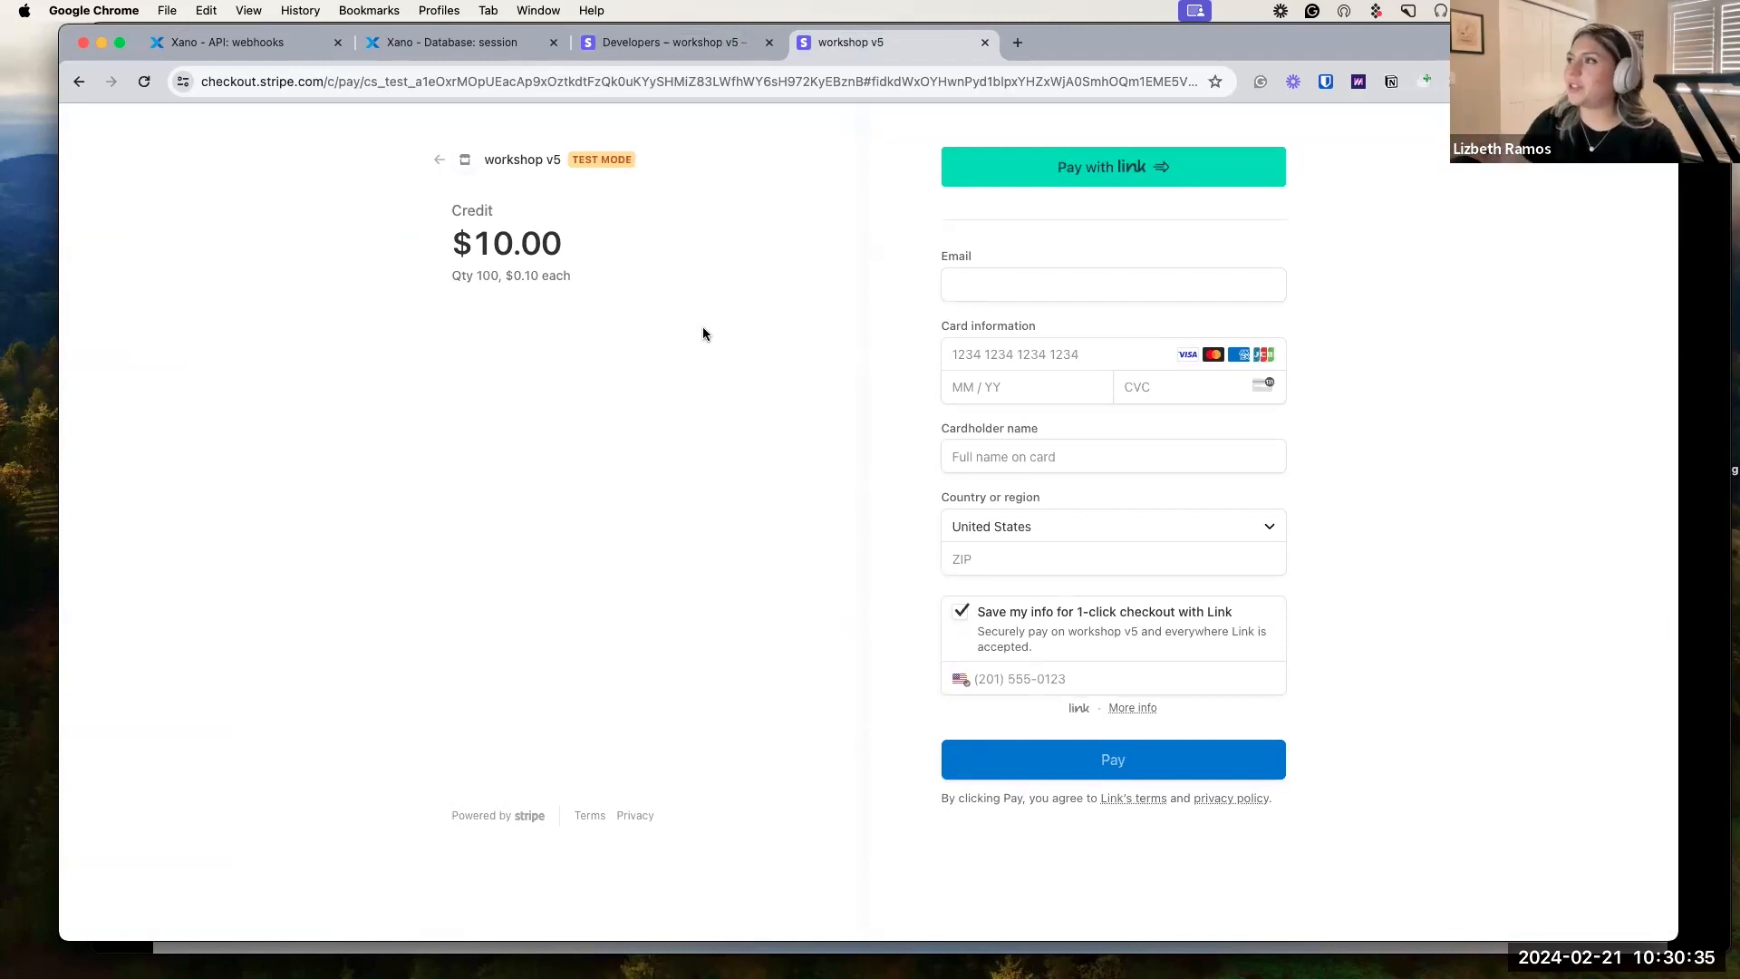
click(1095, 297)
click(1063, 396)
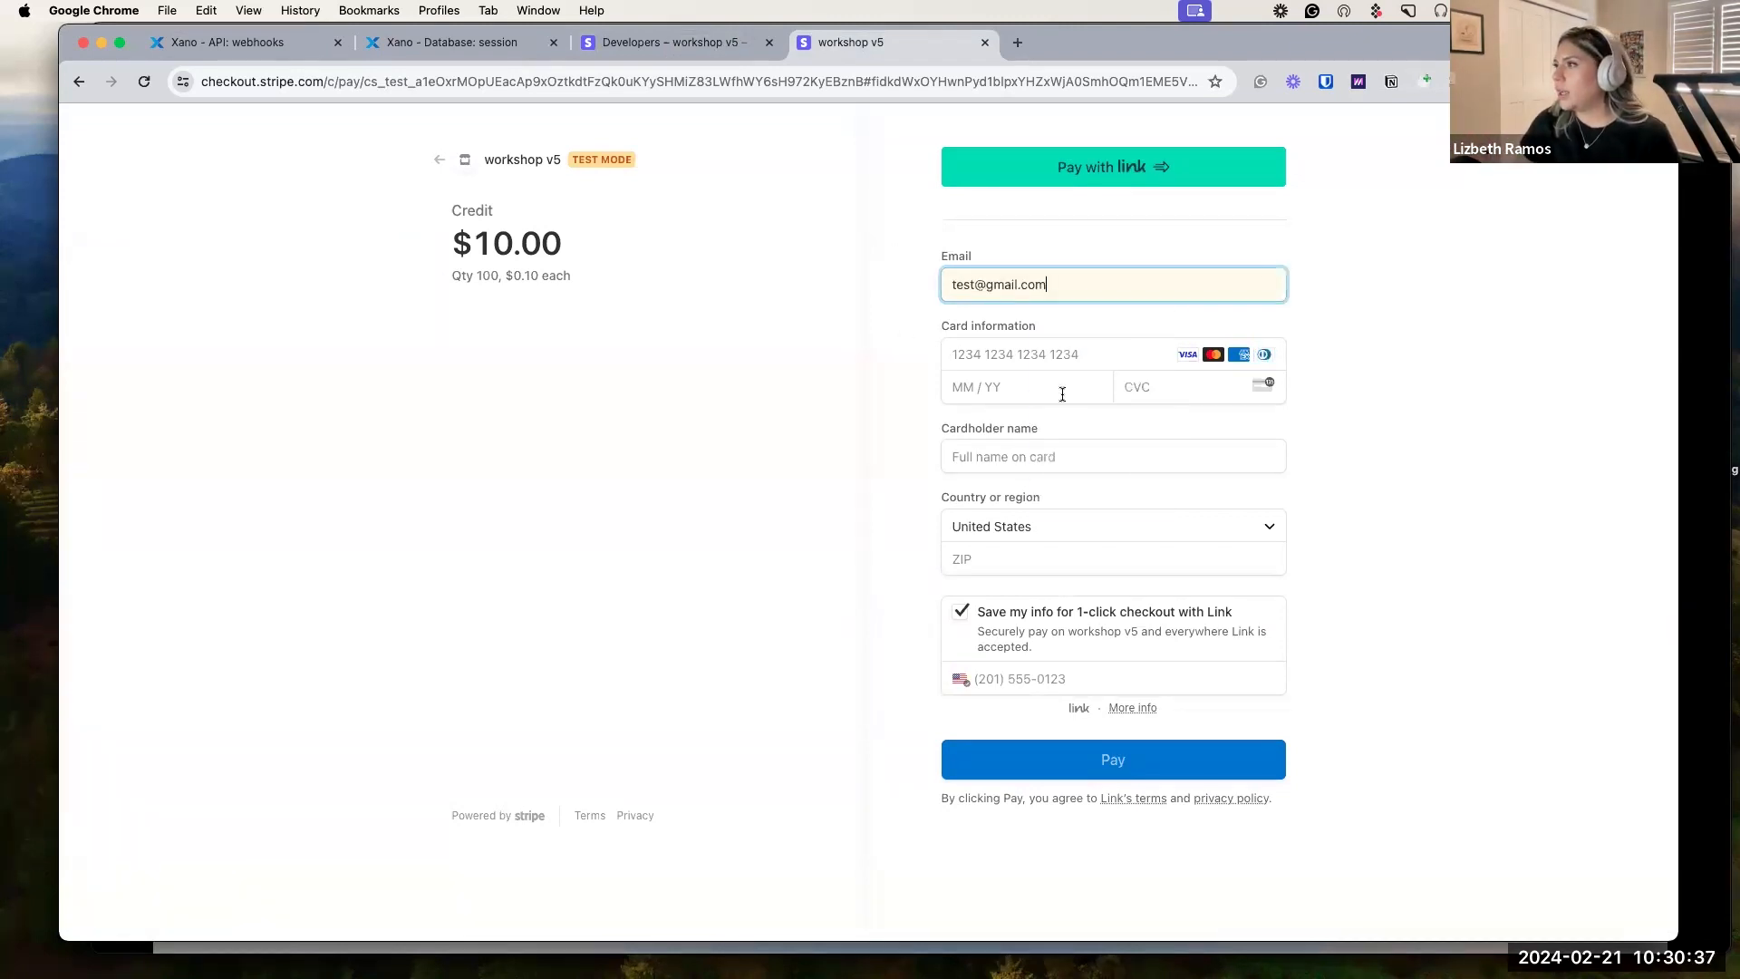
click(1003, 352)
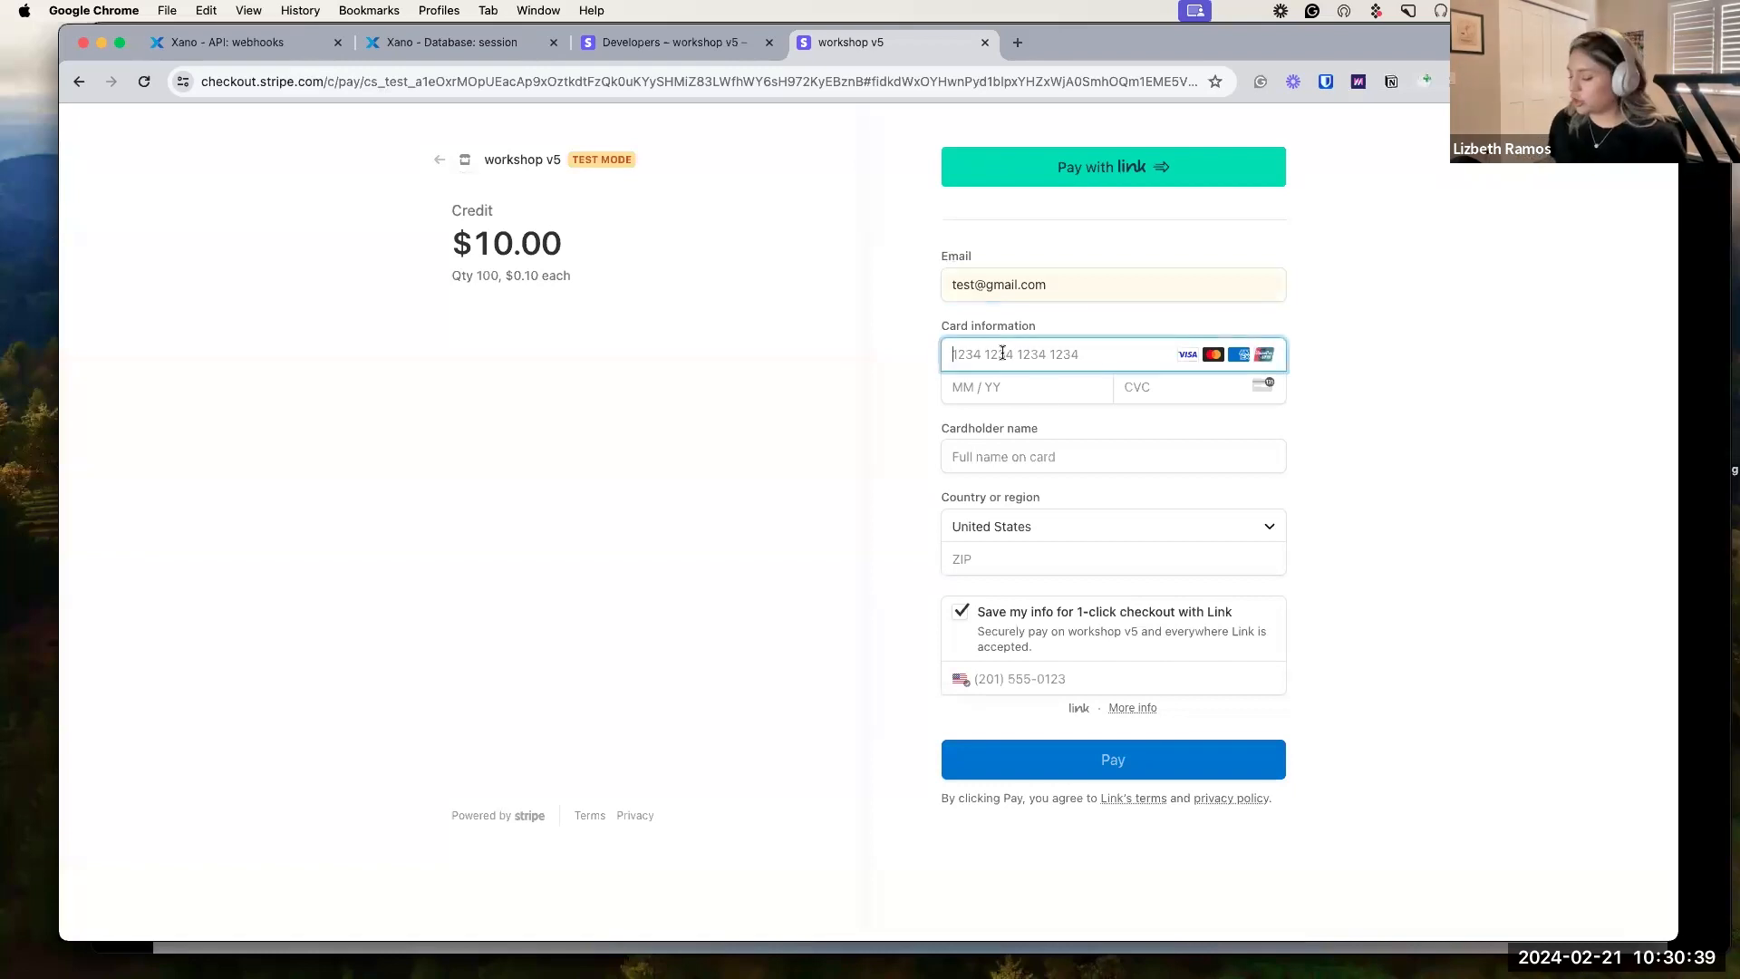
text(4242 424)
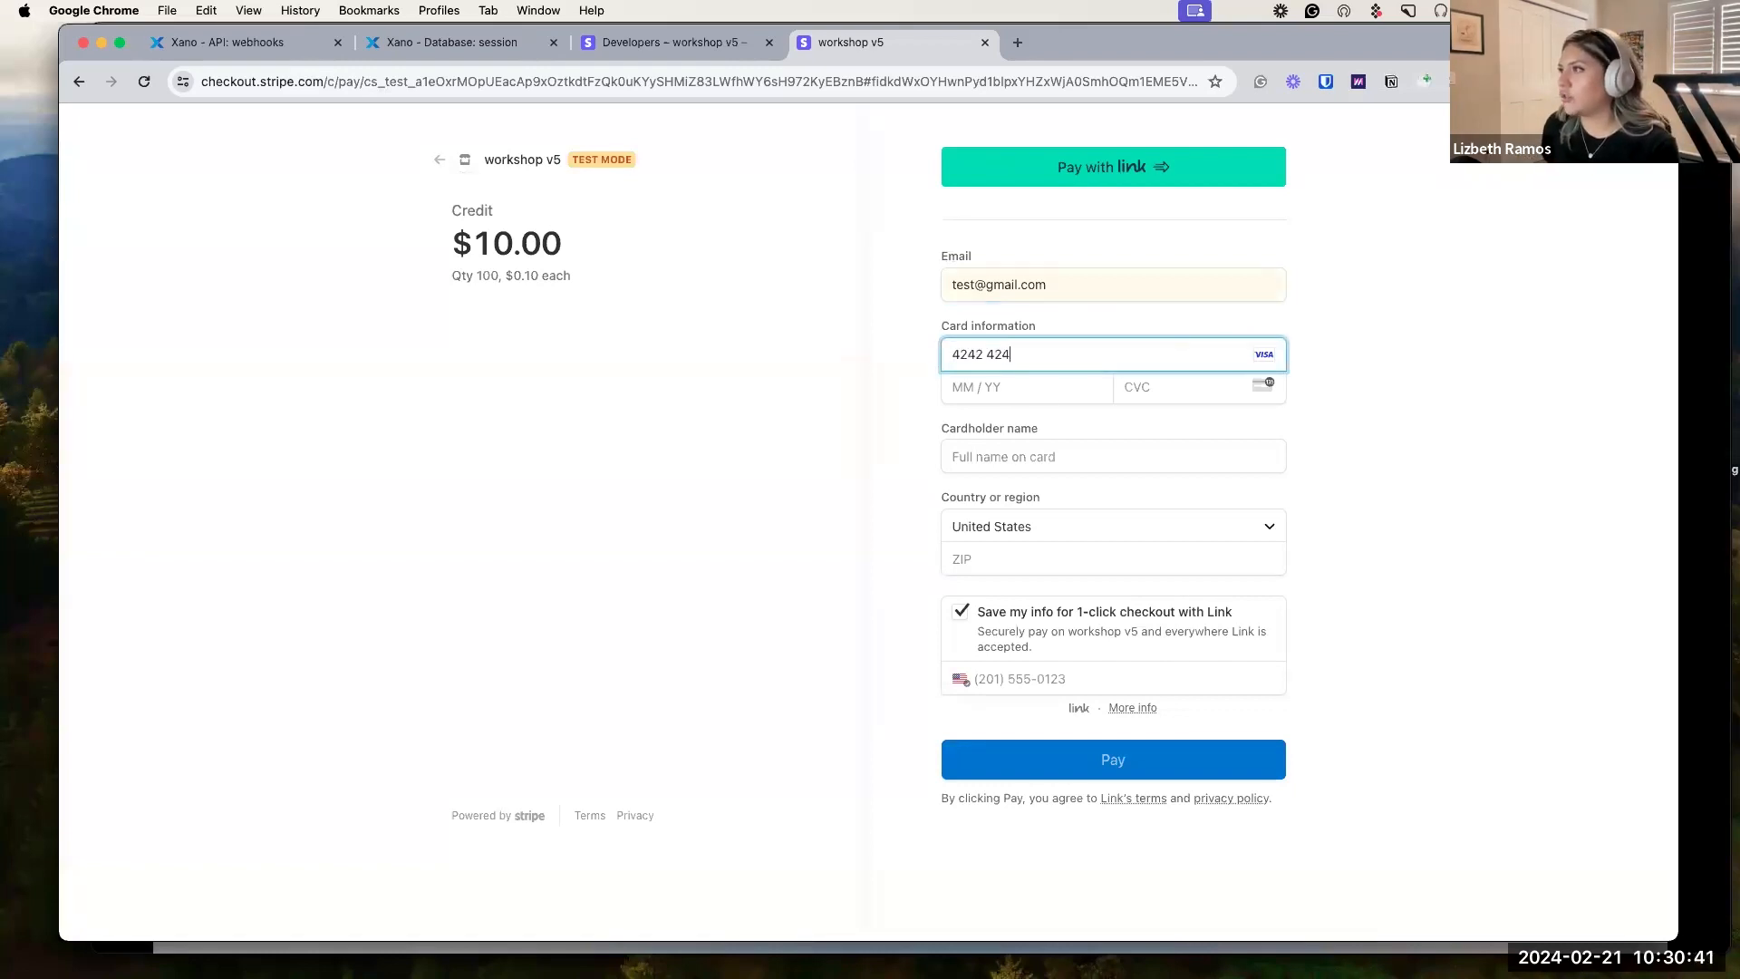
text(2 4242 4242)
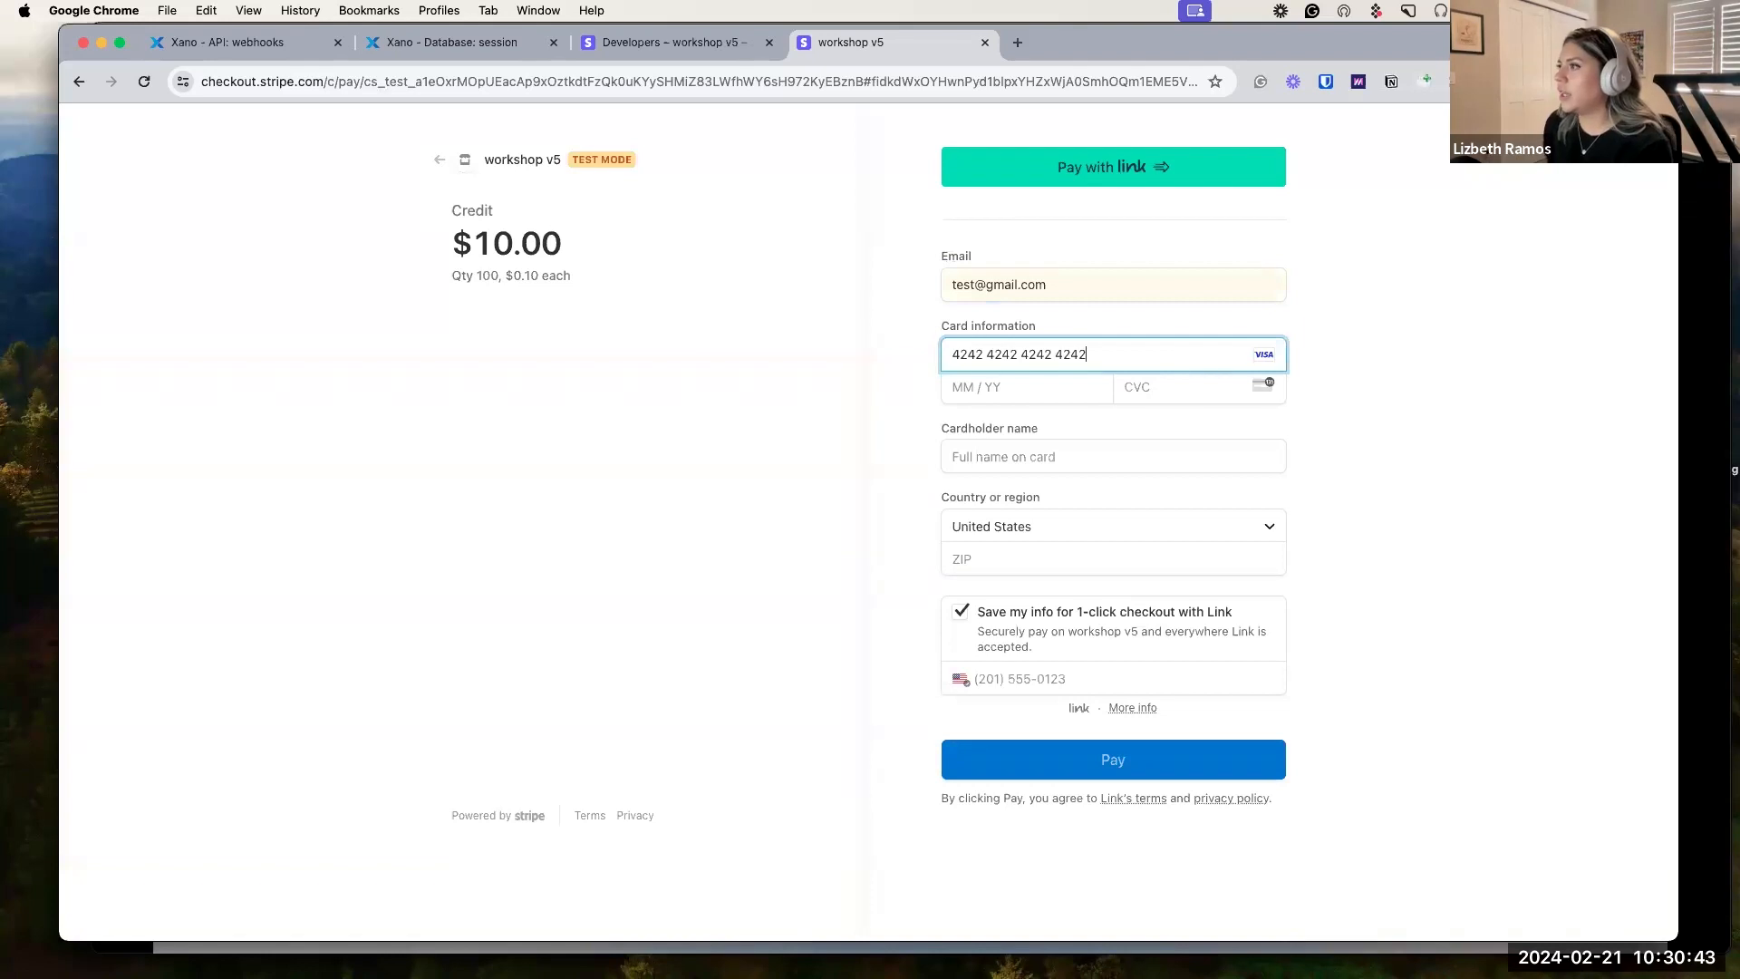
click(992, 393)
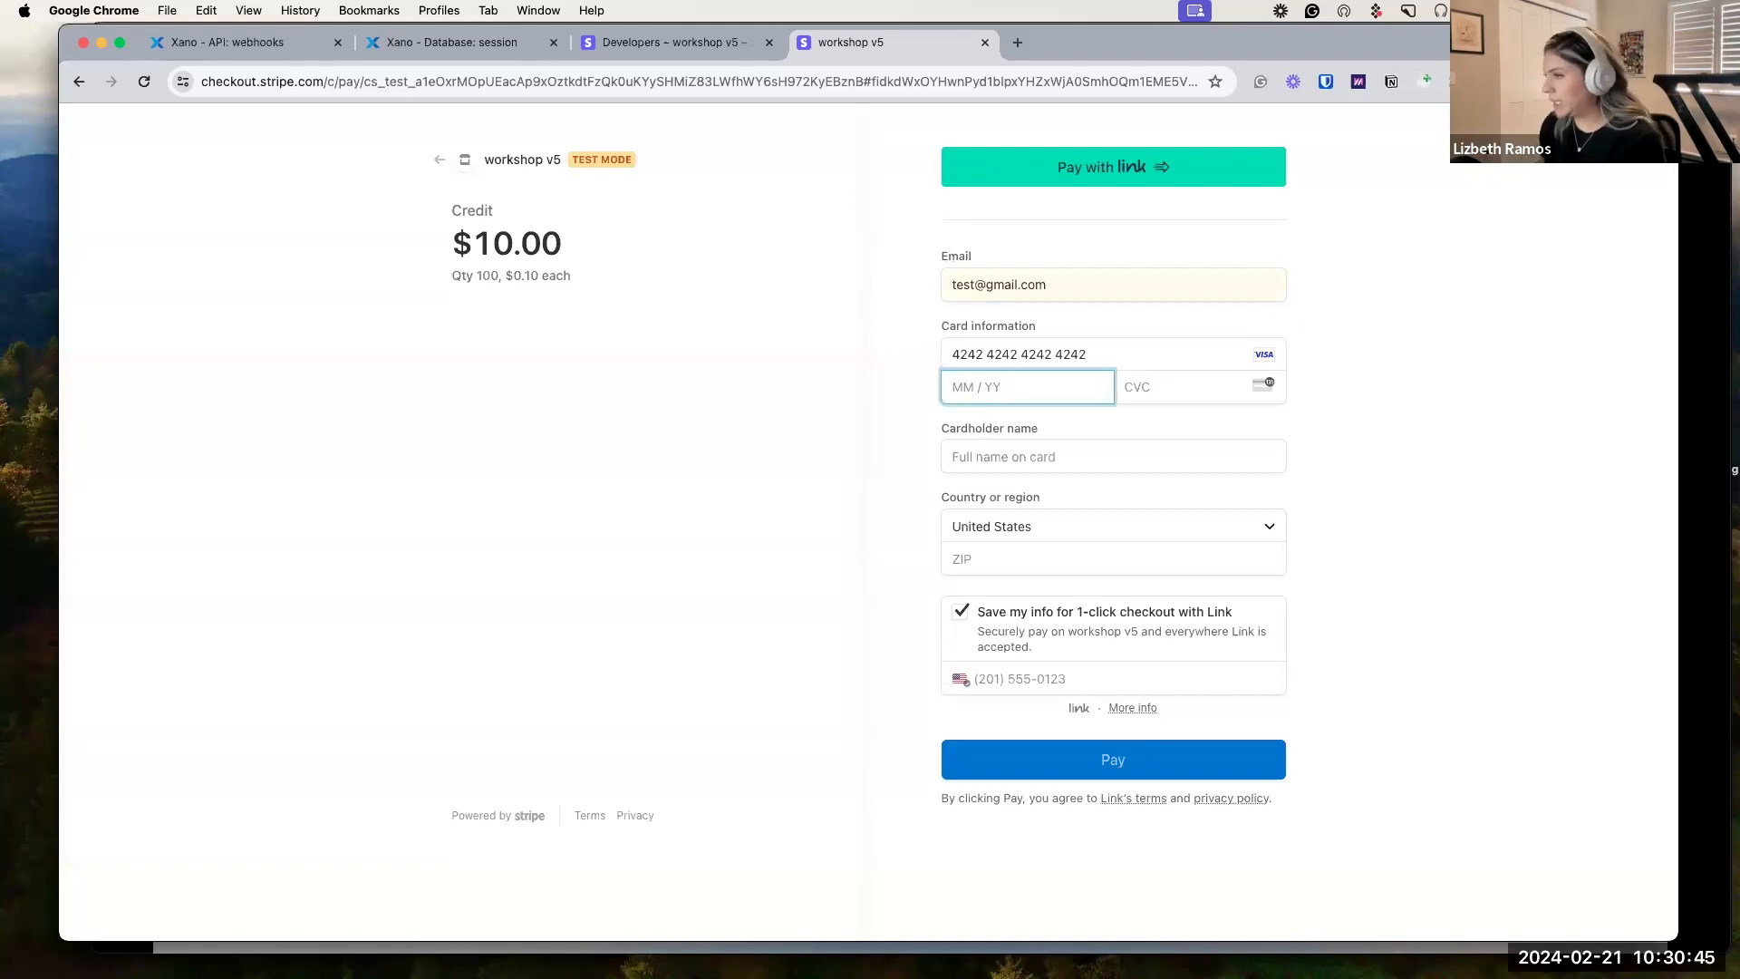
text(0444)
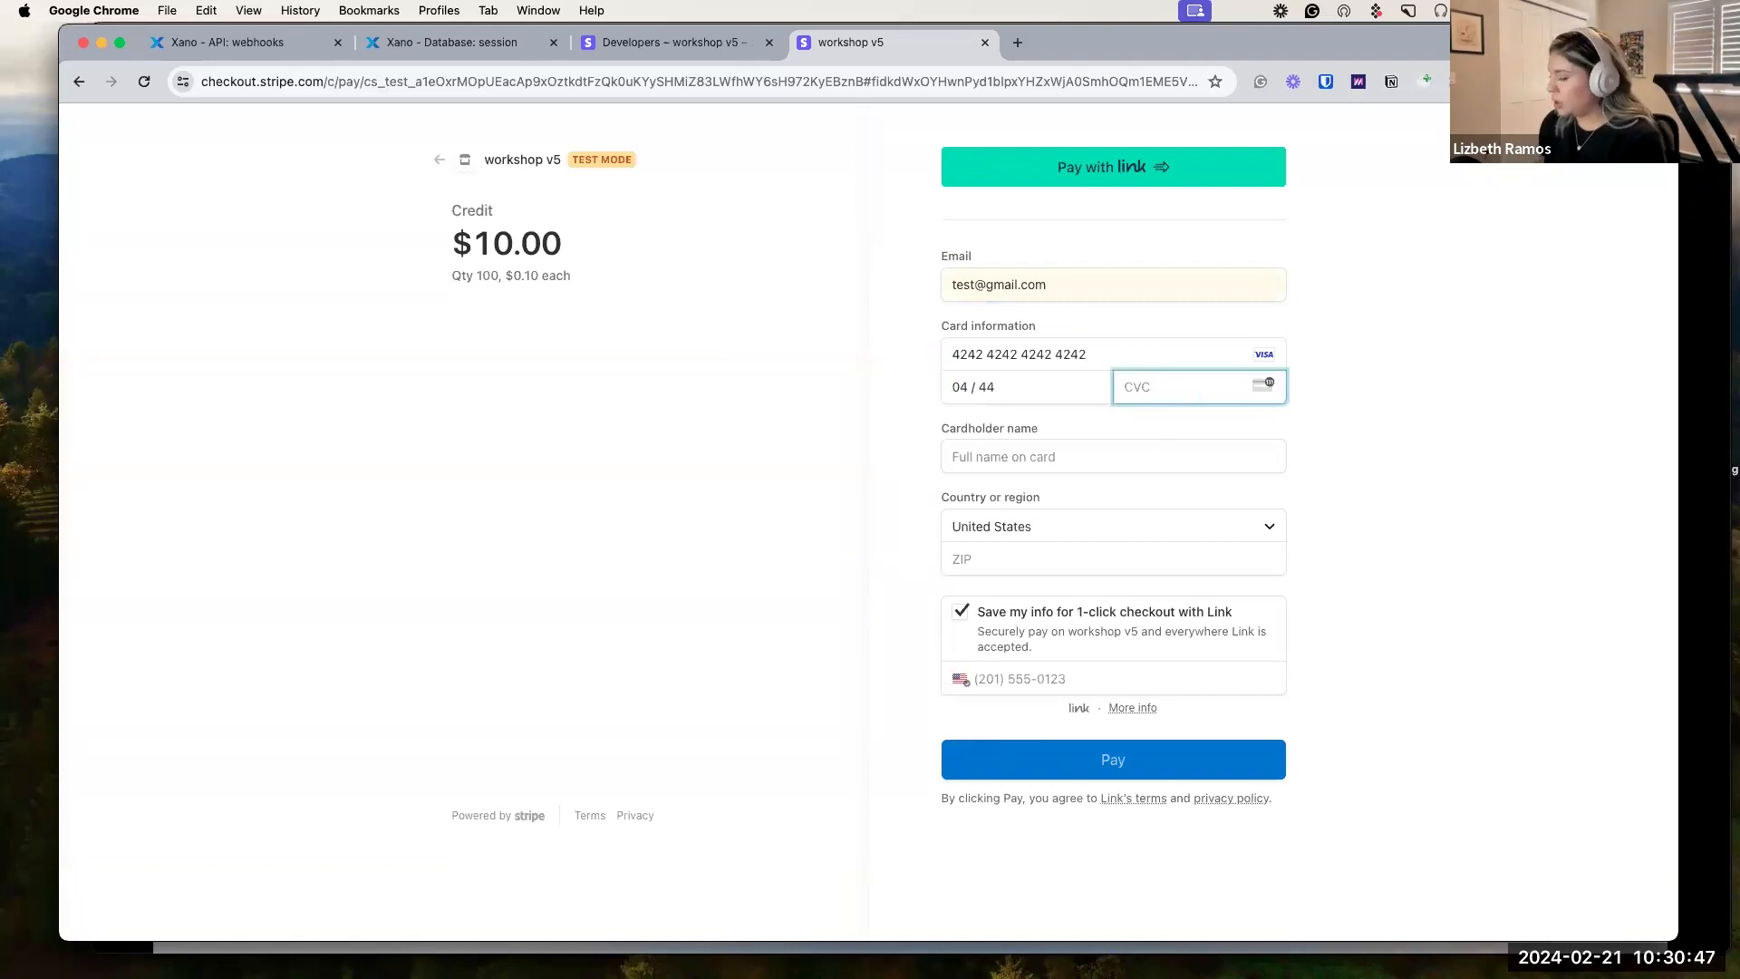
text(444)
Add the saved cardholder name and ZIP 44444, opt out of Link, and pay $10.00.
click(1148, 443)
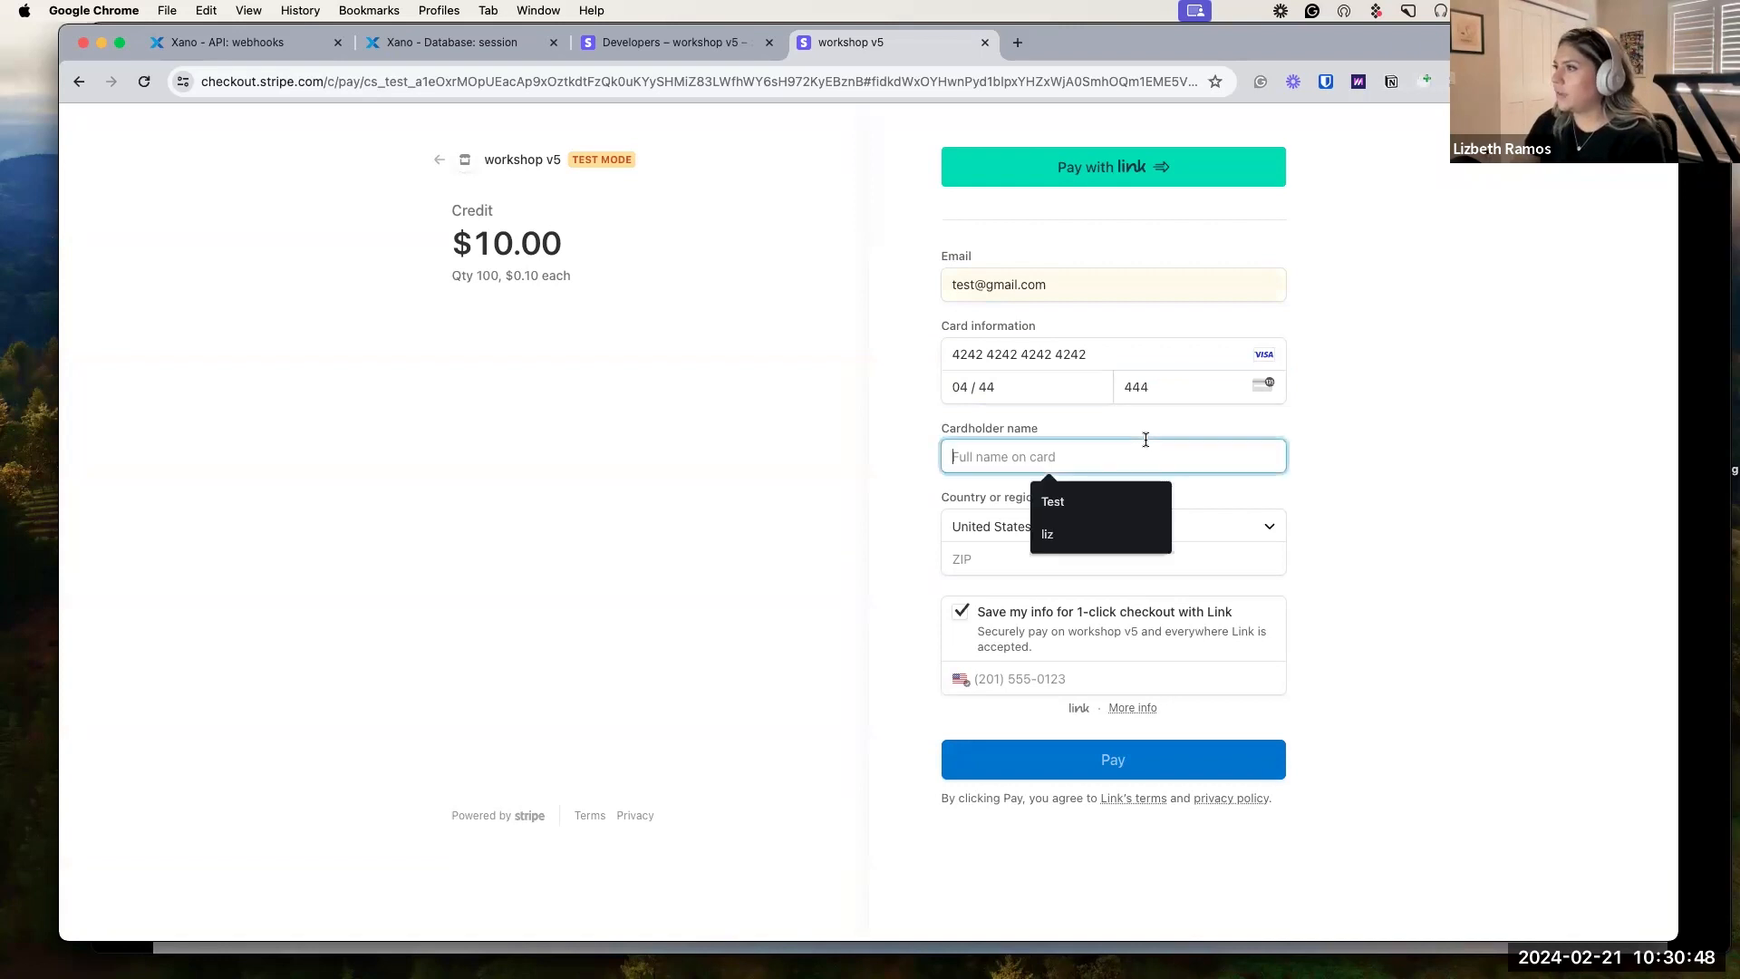
click(1100, 498)
click(1055, 555)
text(444)
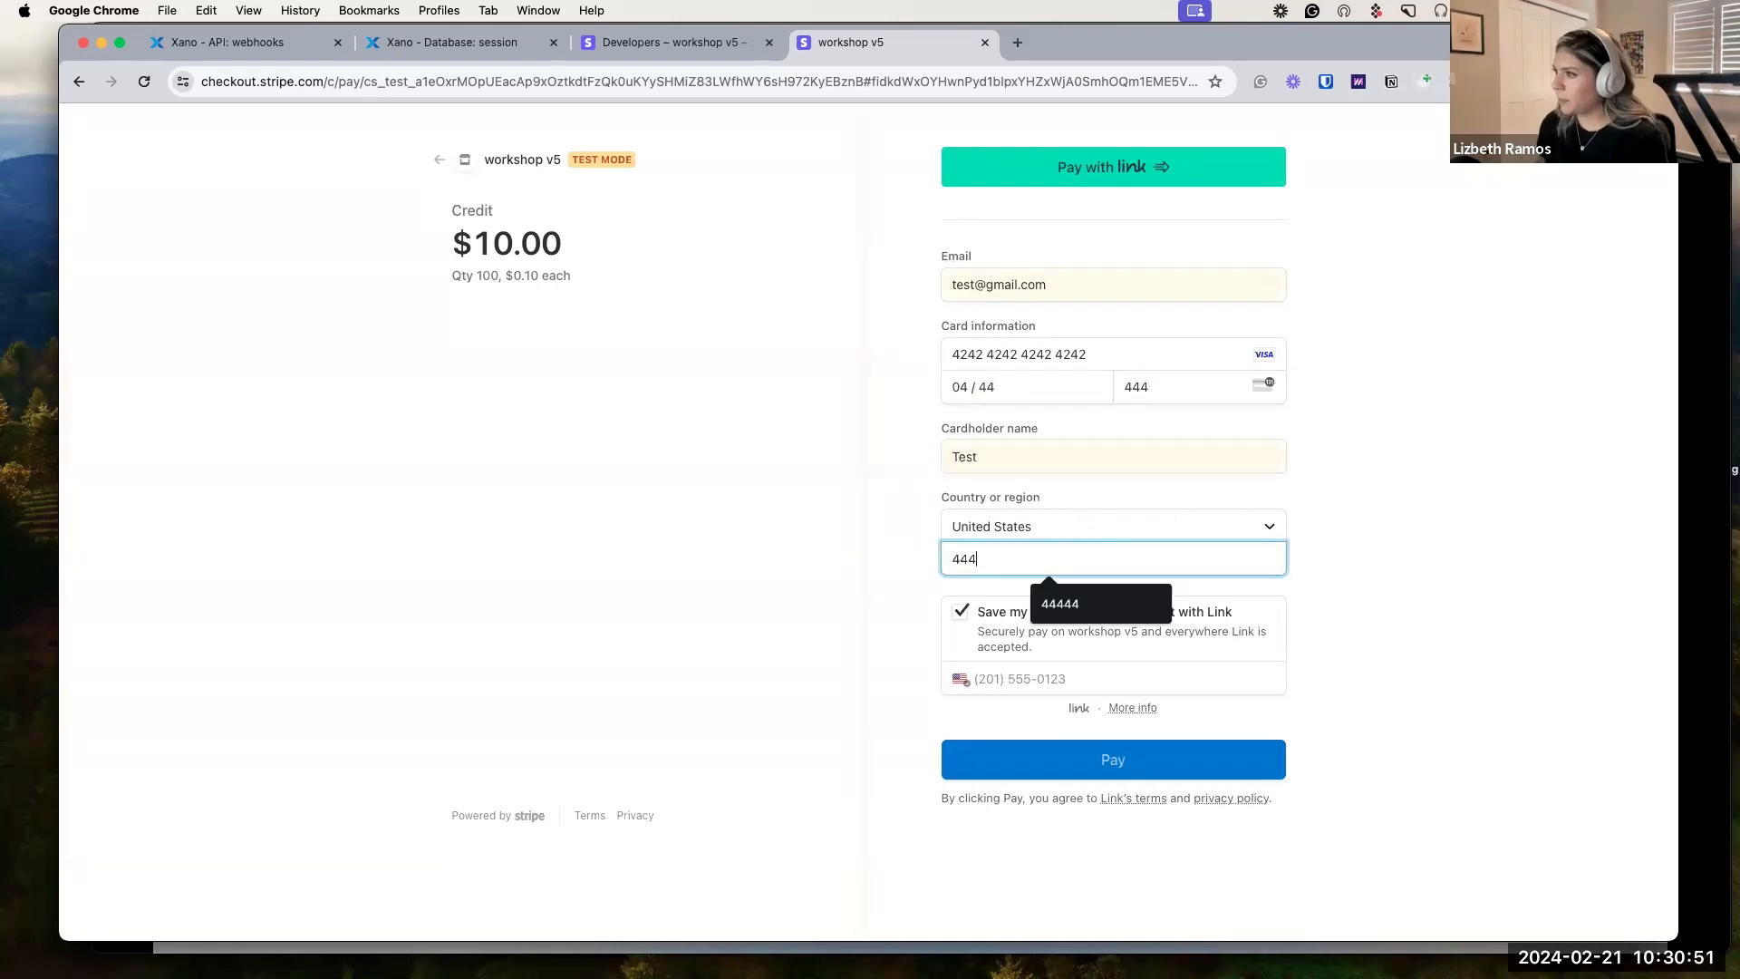
text(44)
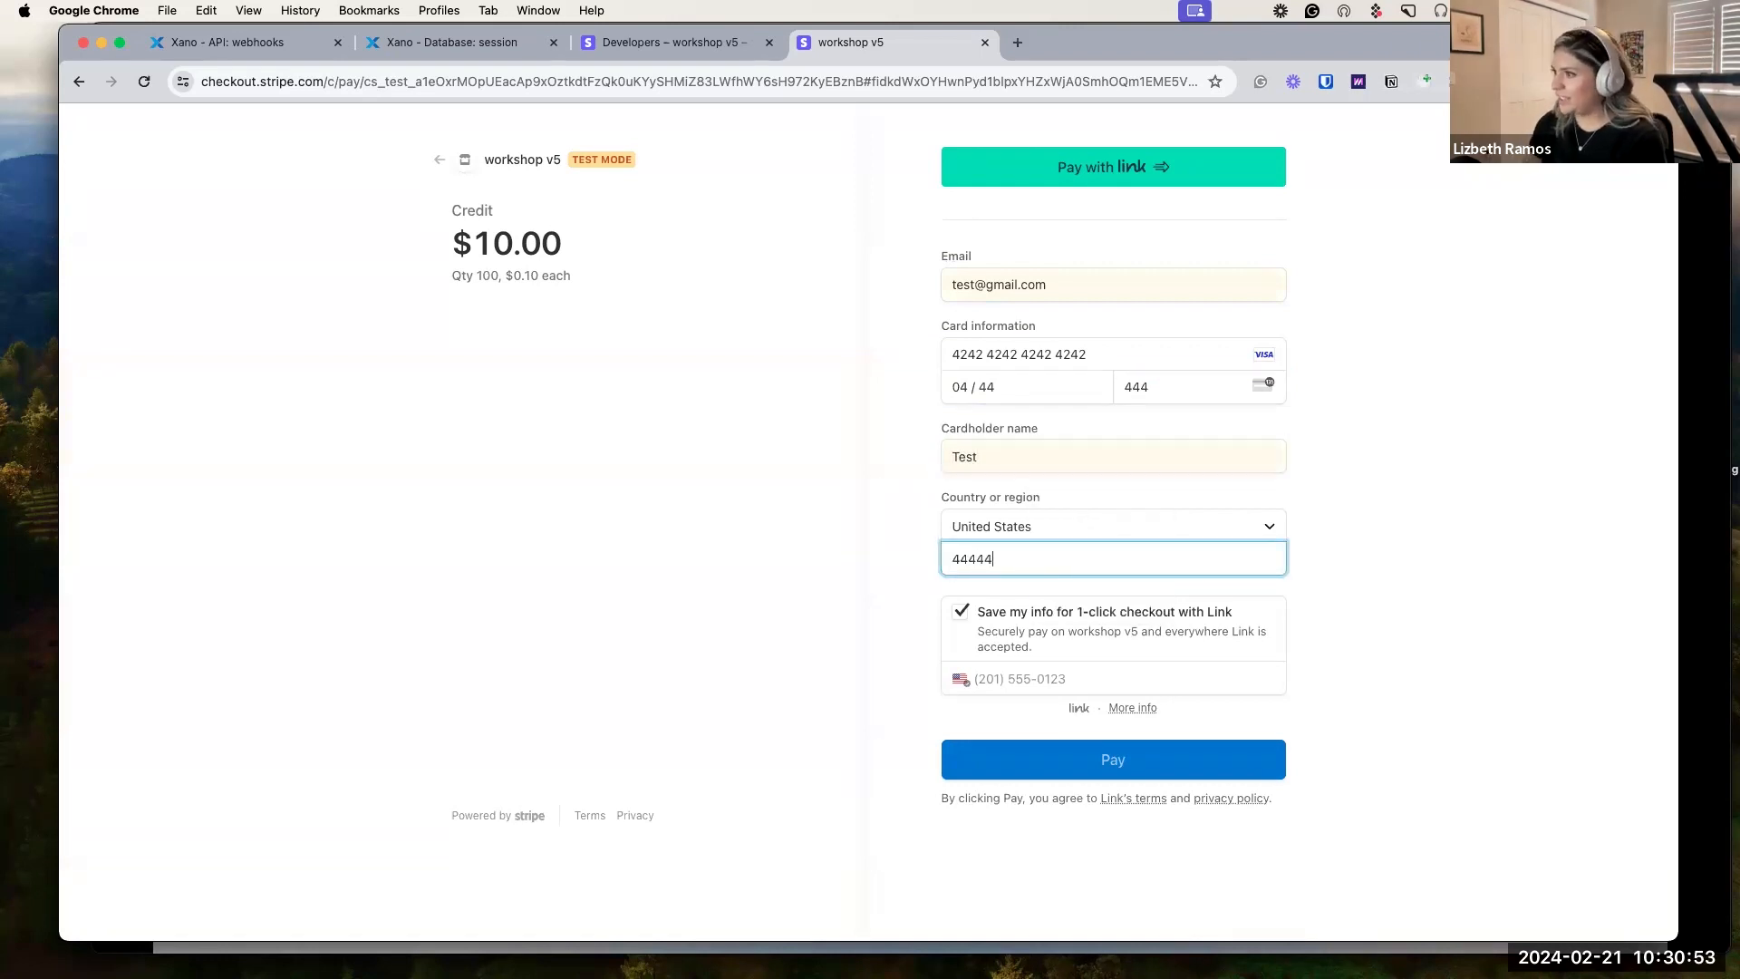
click(953, 622)
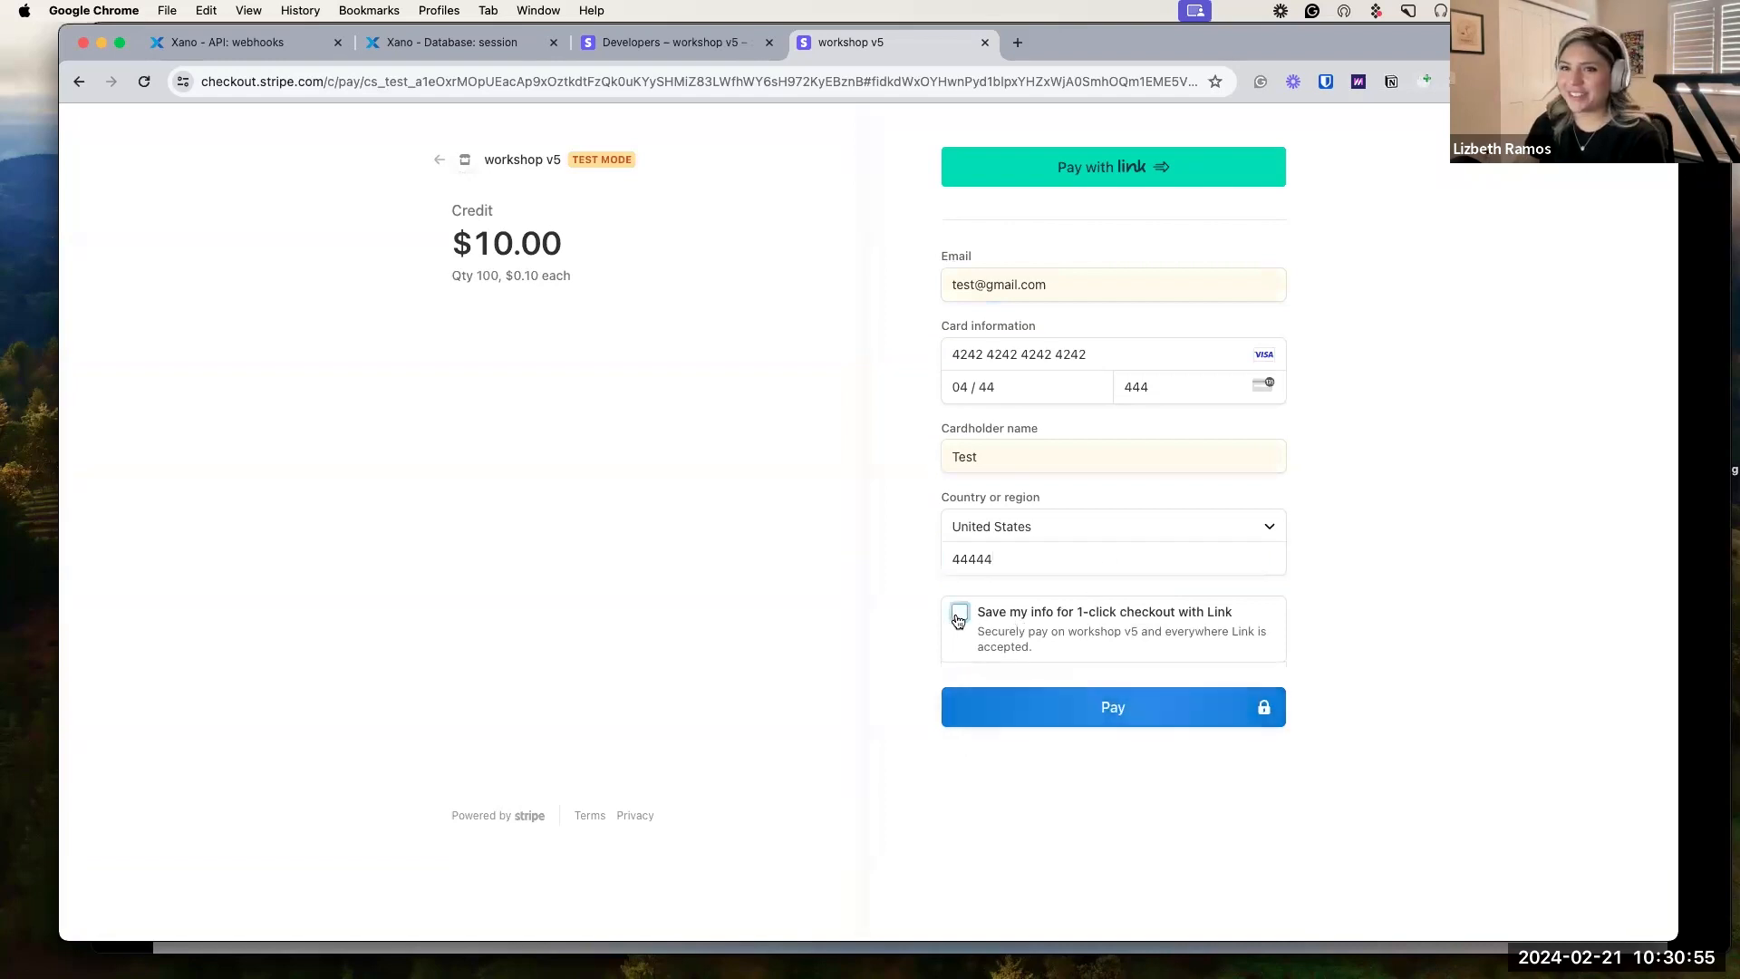
click(1106, 713)
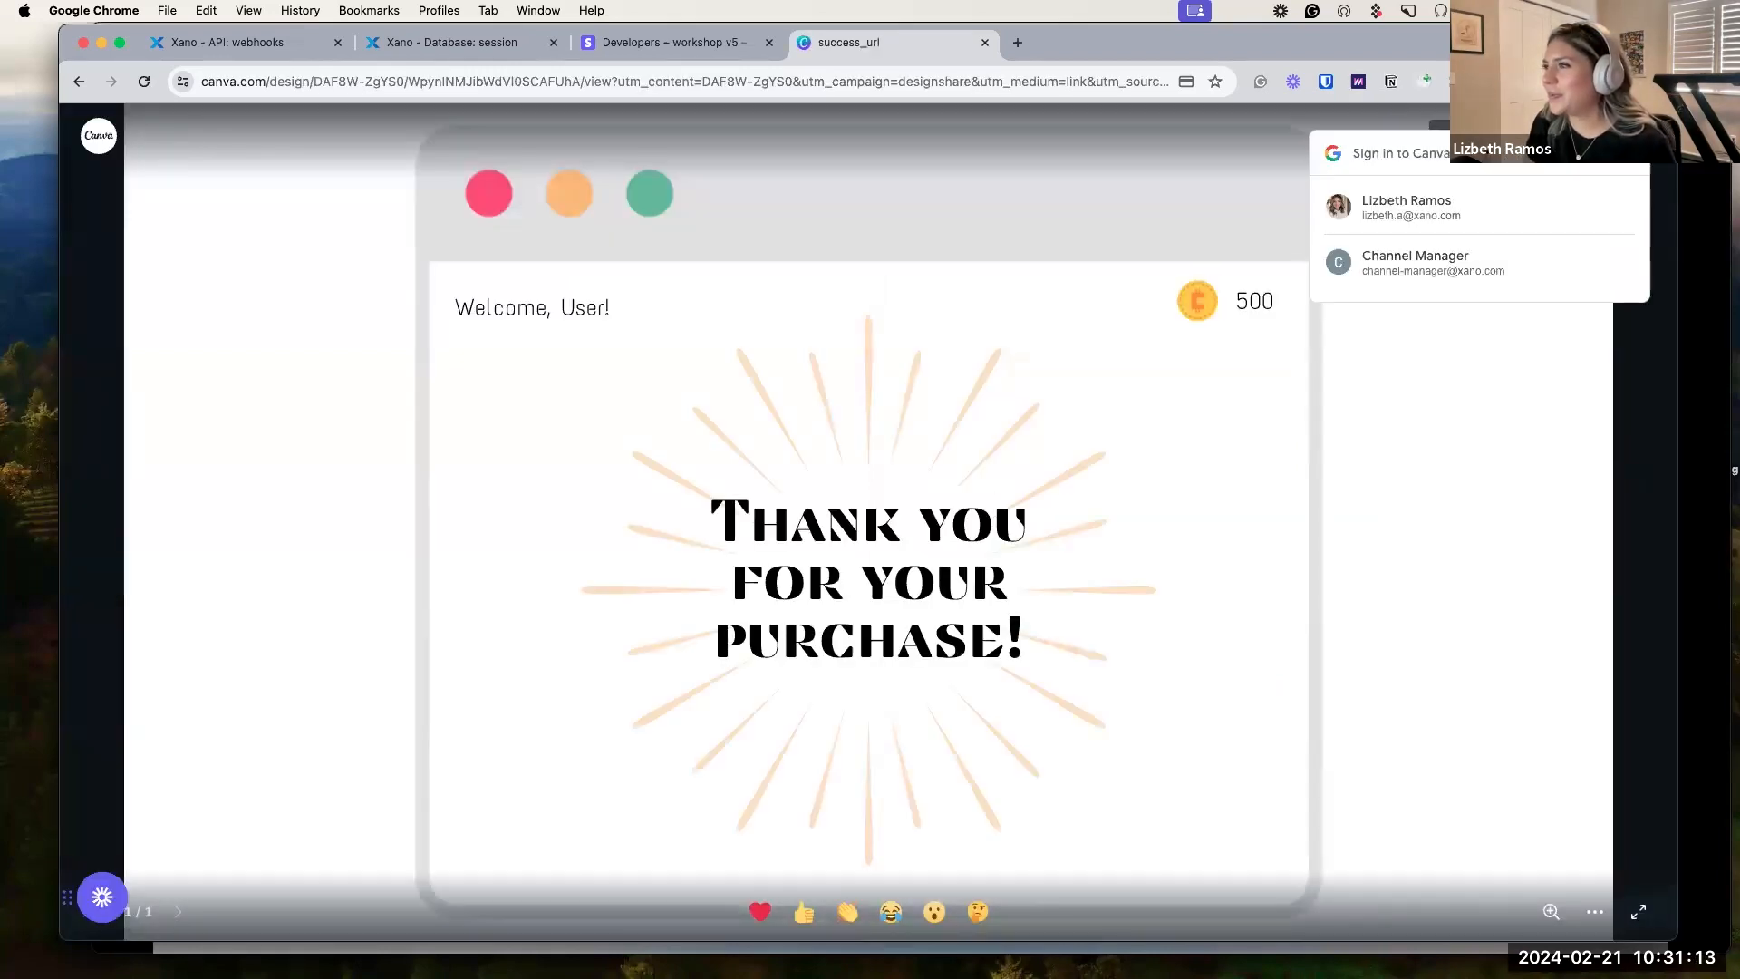
Inspect the failed POST 500 request in the /webhooks endpoint's Request History.
click(1634, 156)
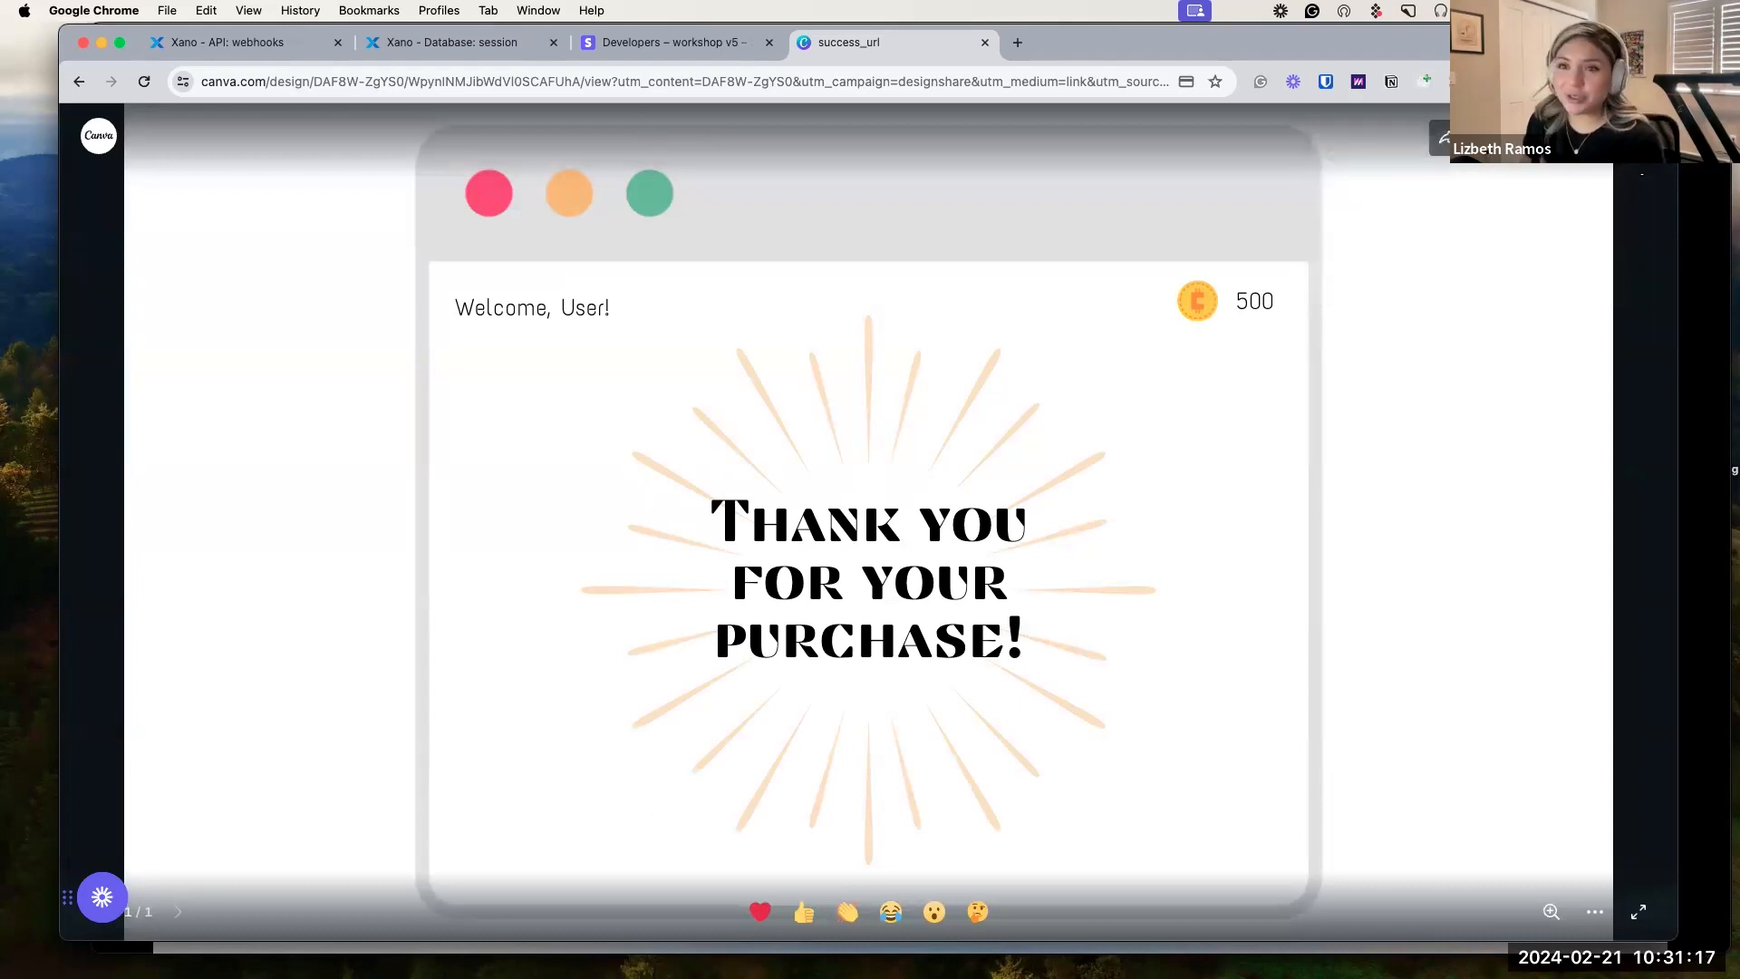
click(292, 45)
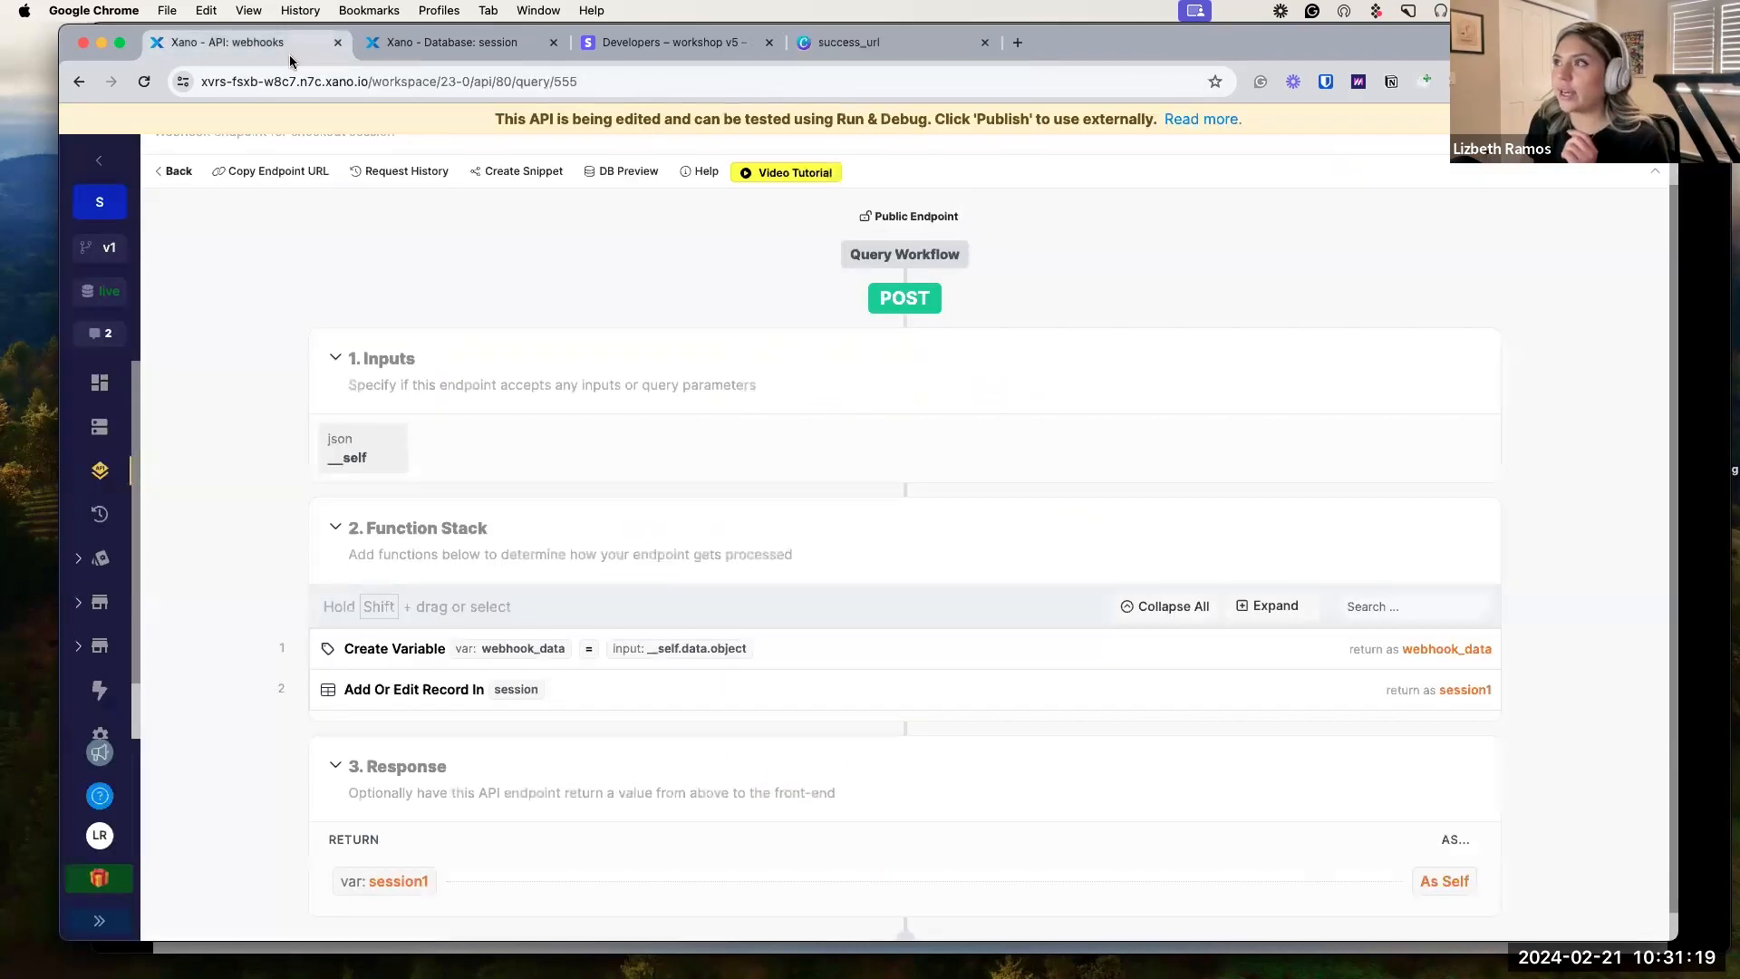
scroll(500, 421, down, 1)
scroll(500, 420, up, 2)
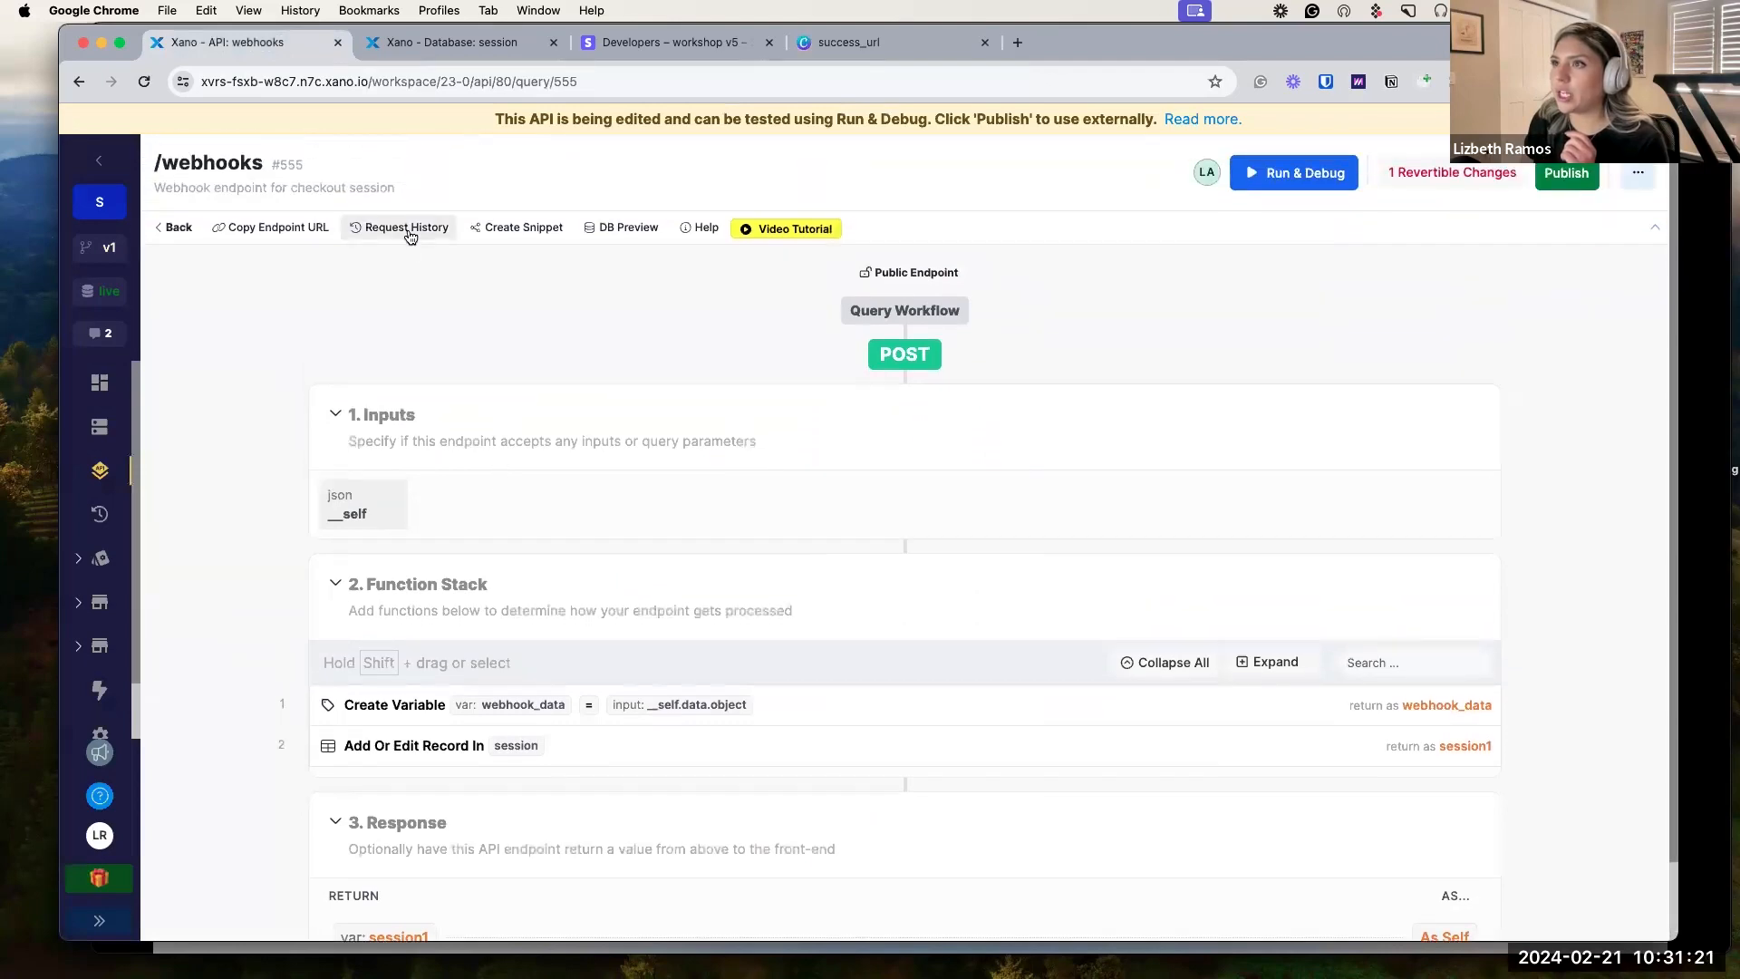
click(408, 229)
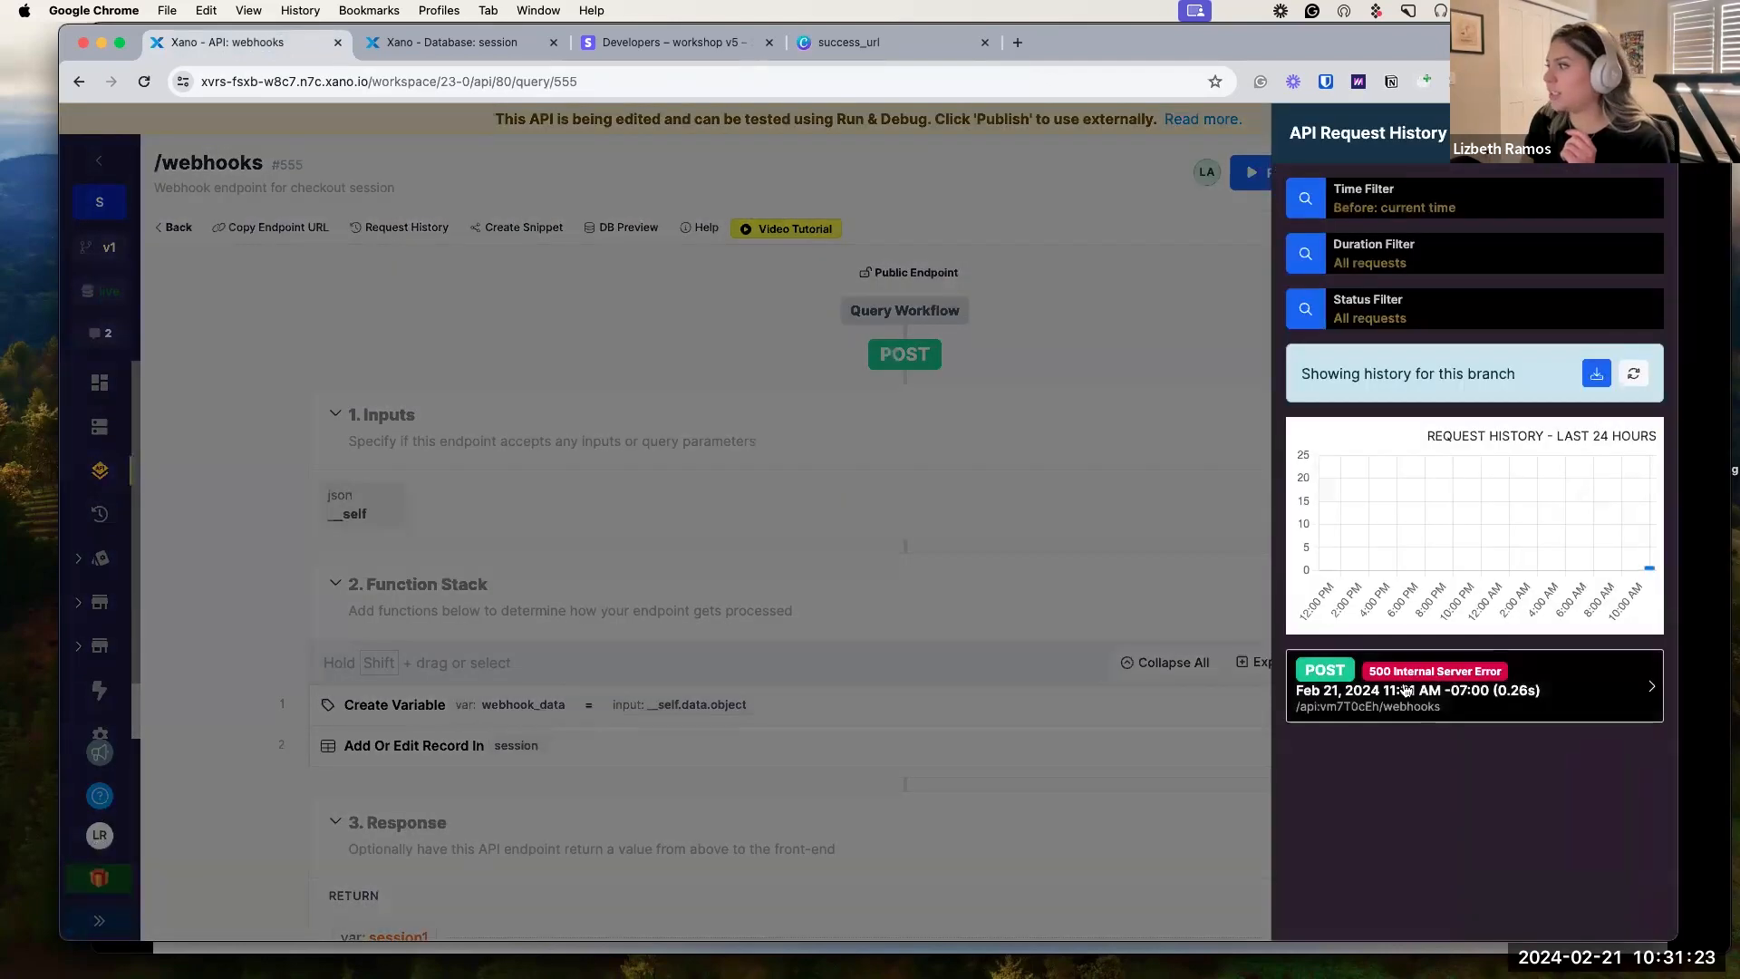
click(1575, 696)
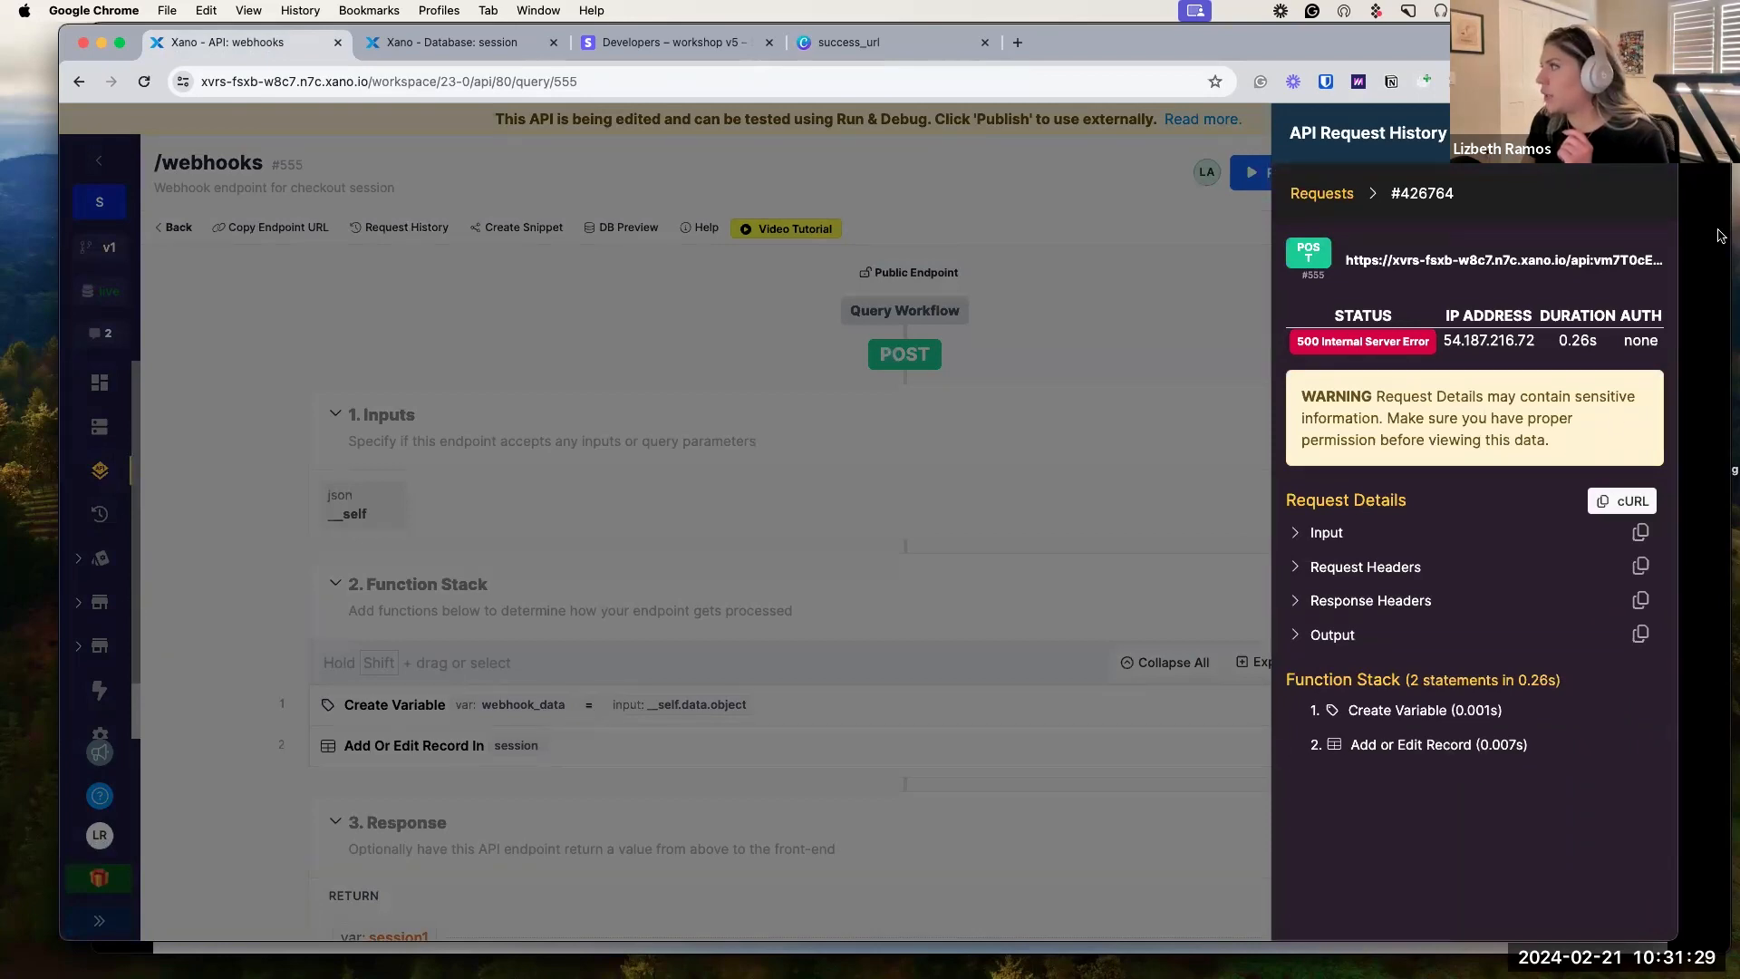
click(828, 463)
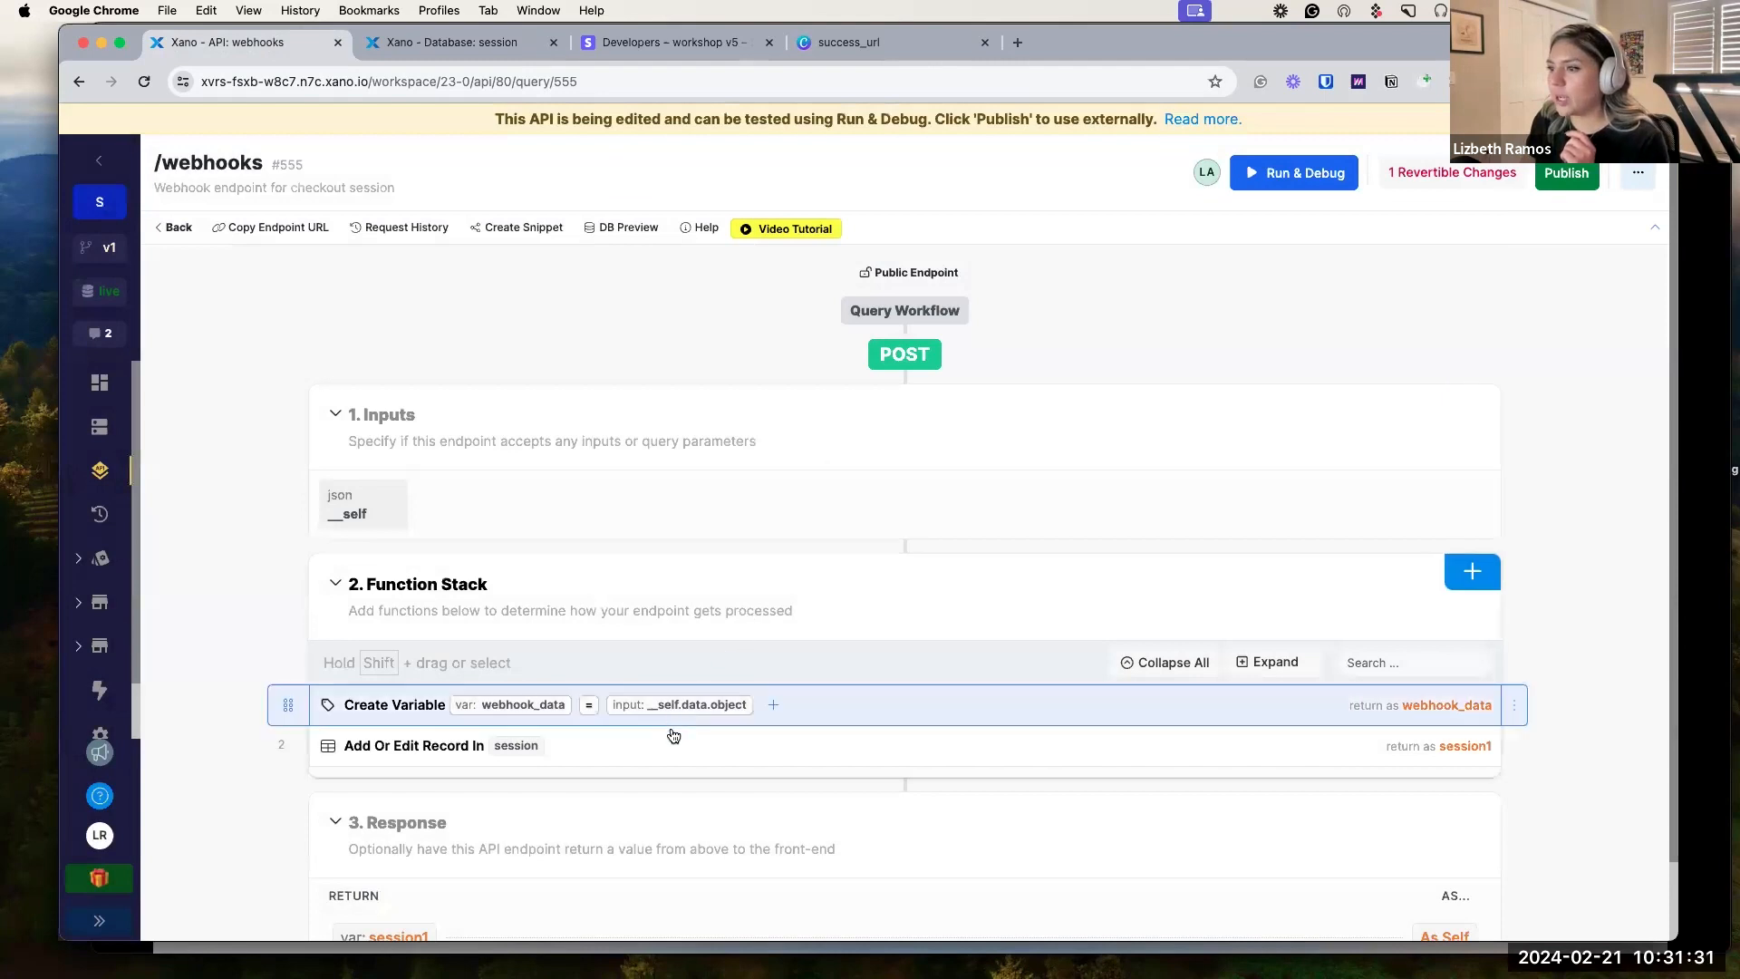
Review the Add Or Edit Record field mappings and publish the /webhooks draft.
click(628, 753)
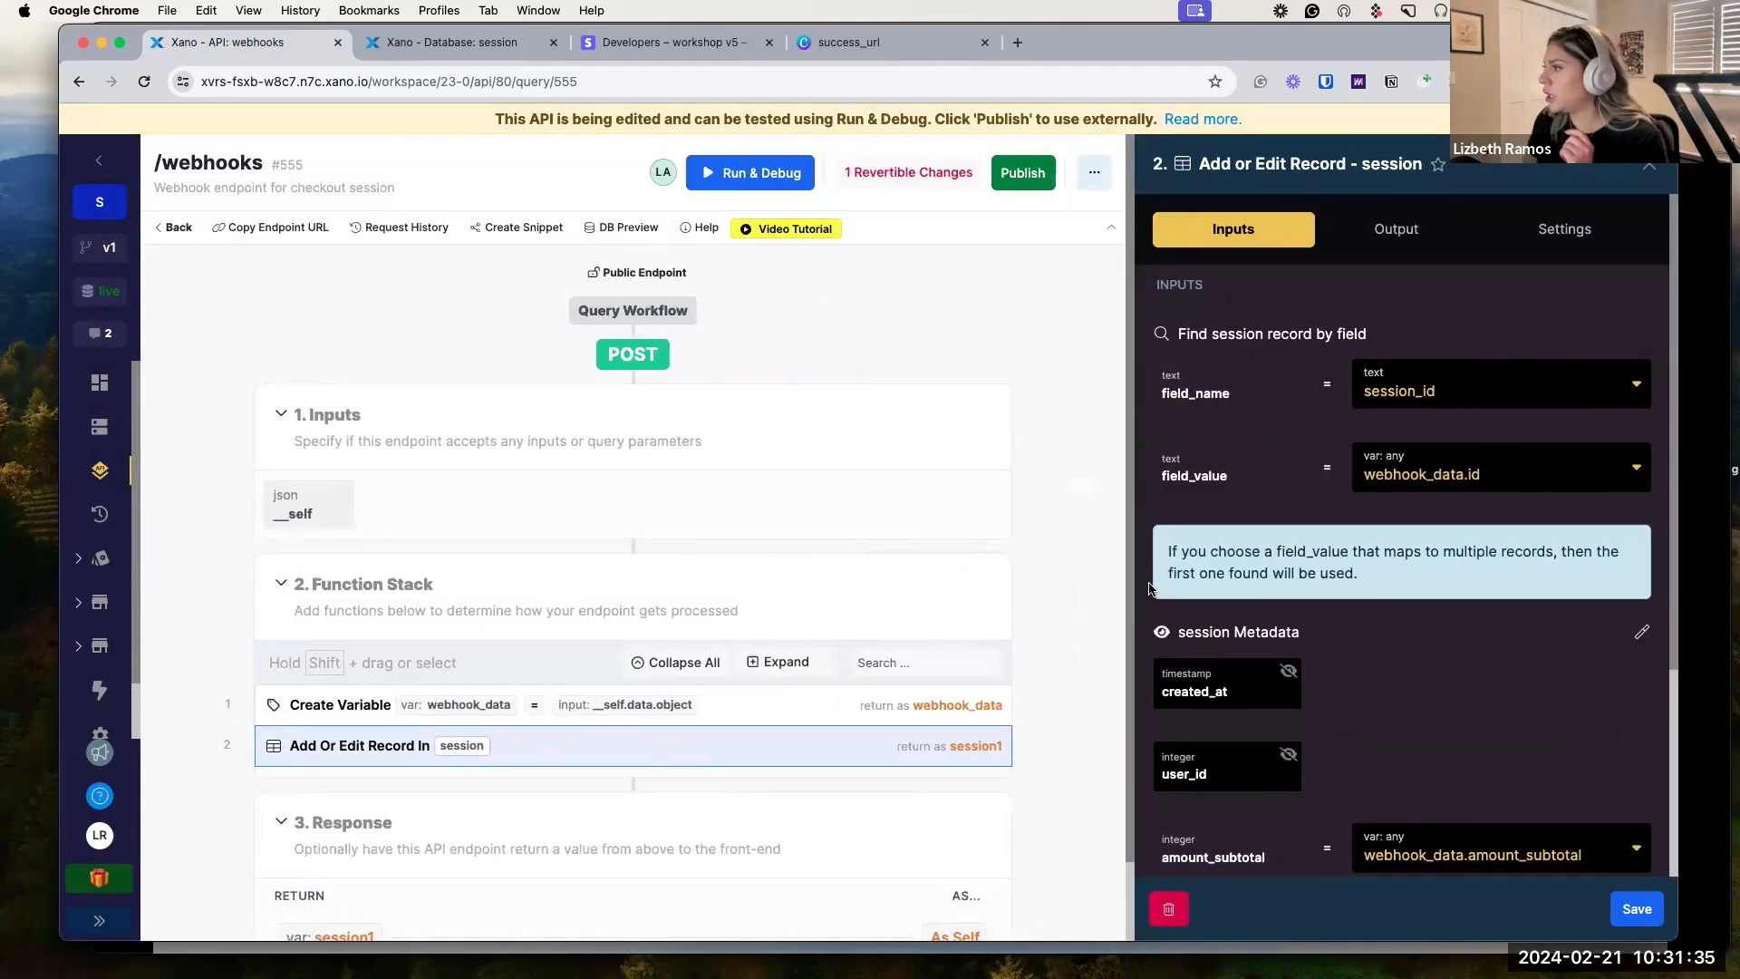
scroll(1463, 458, down, 3)
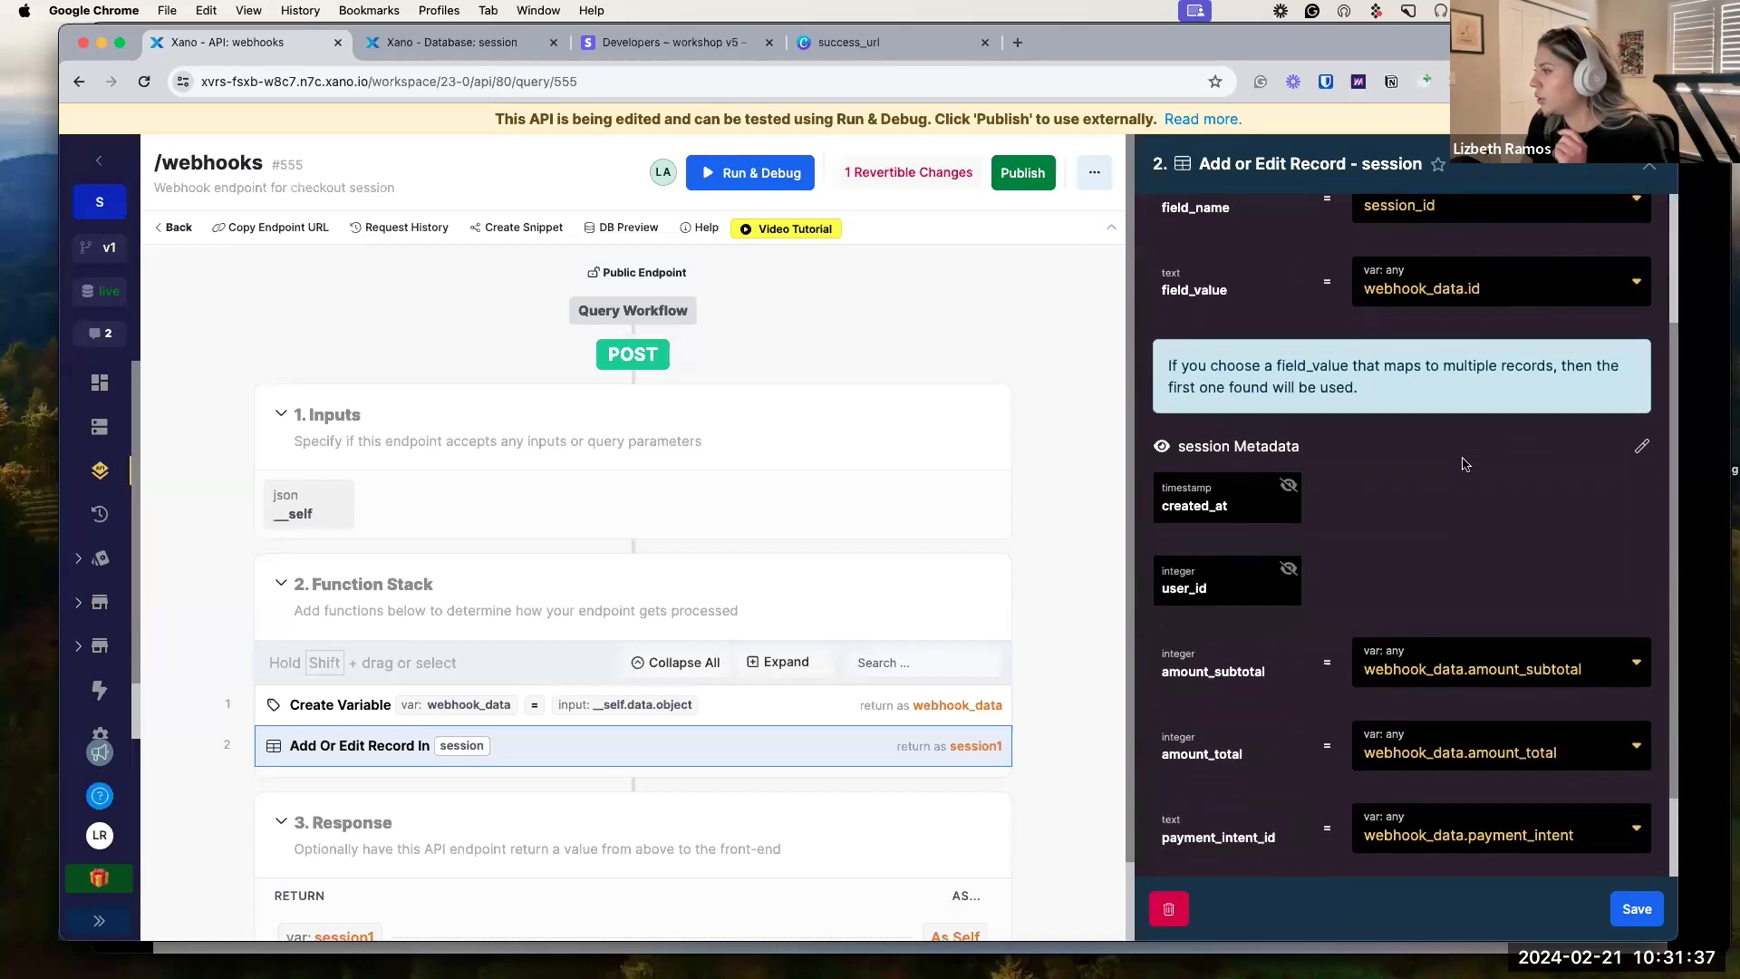
scroll(1466, 464, down, 2)
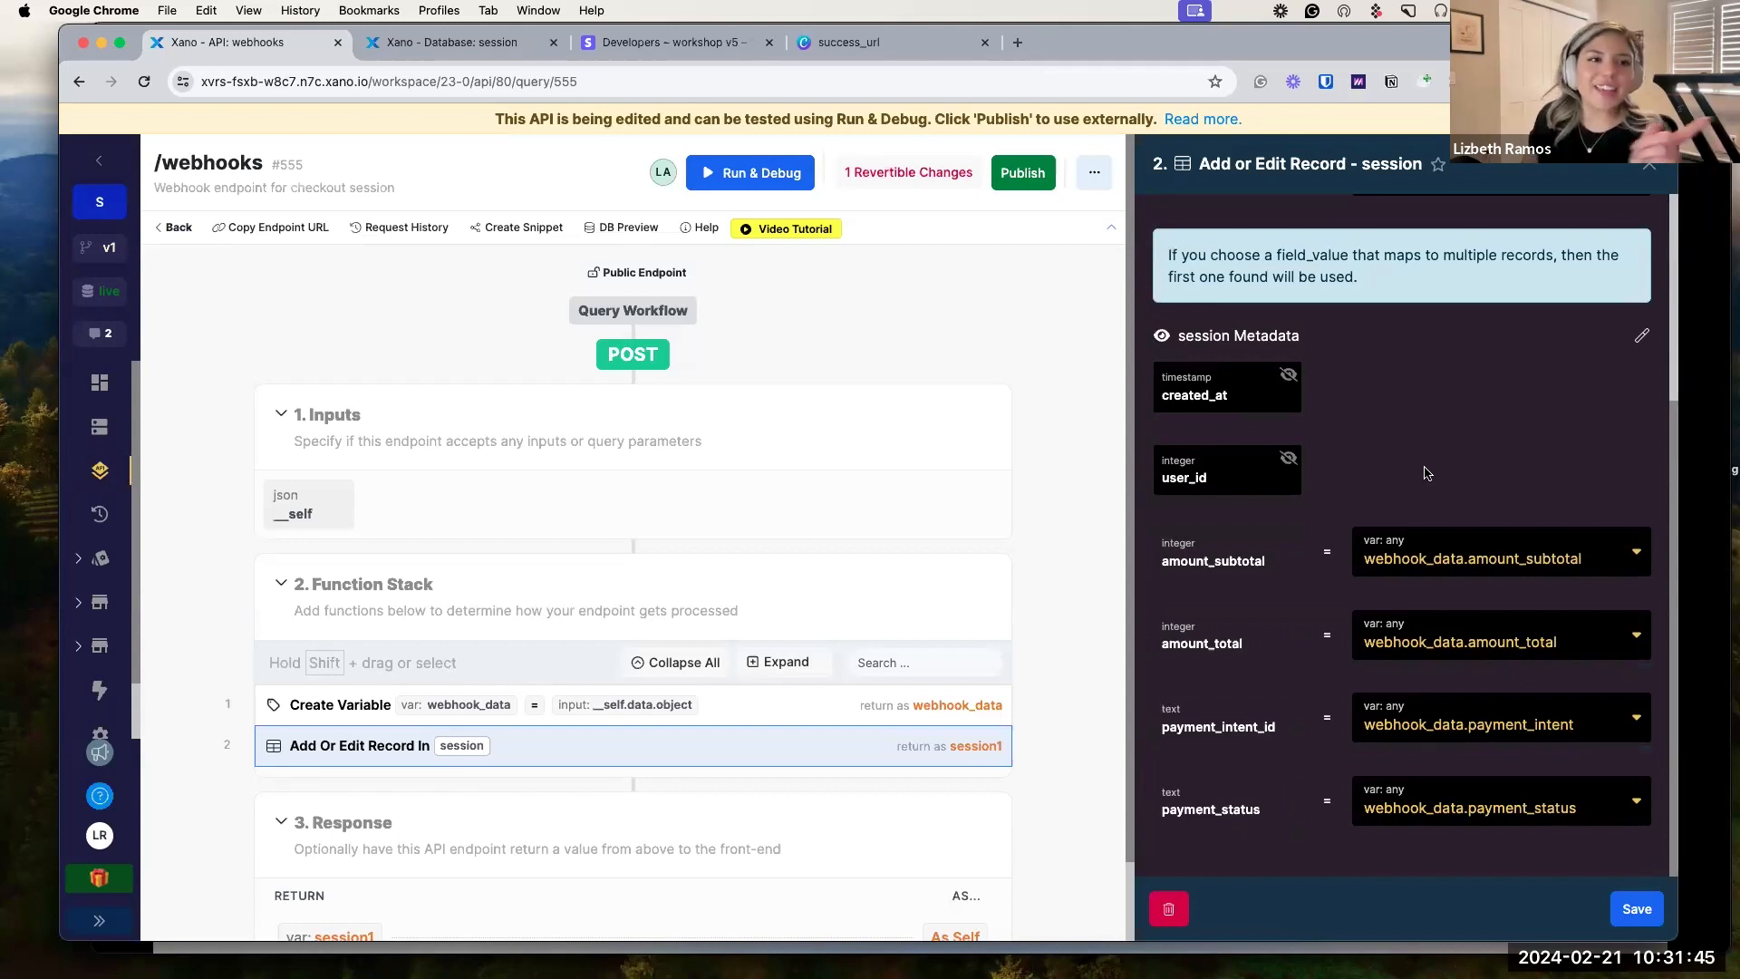
click(1026, 180)
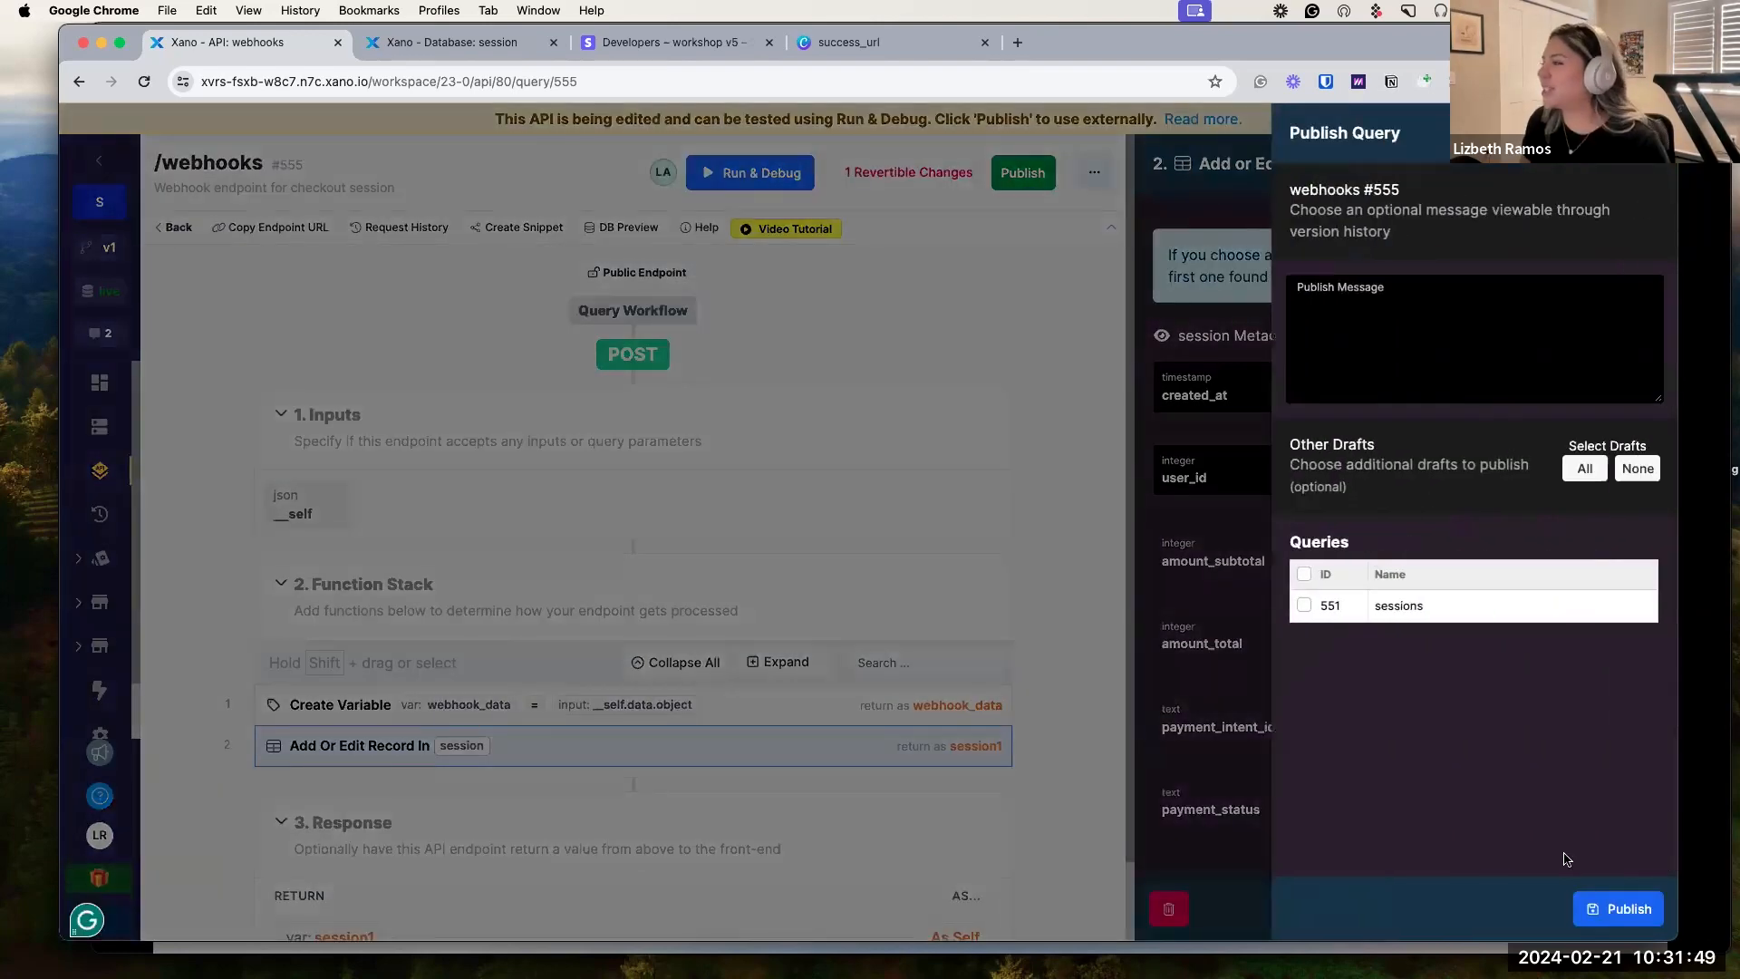
click(1600, 911)
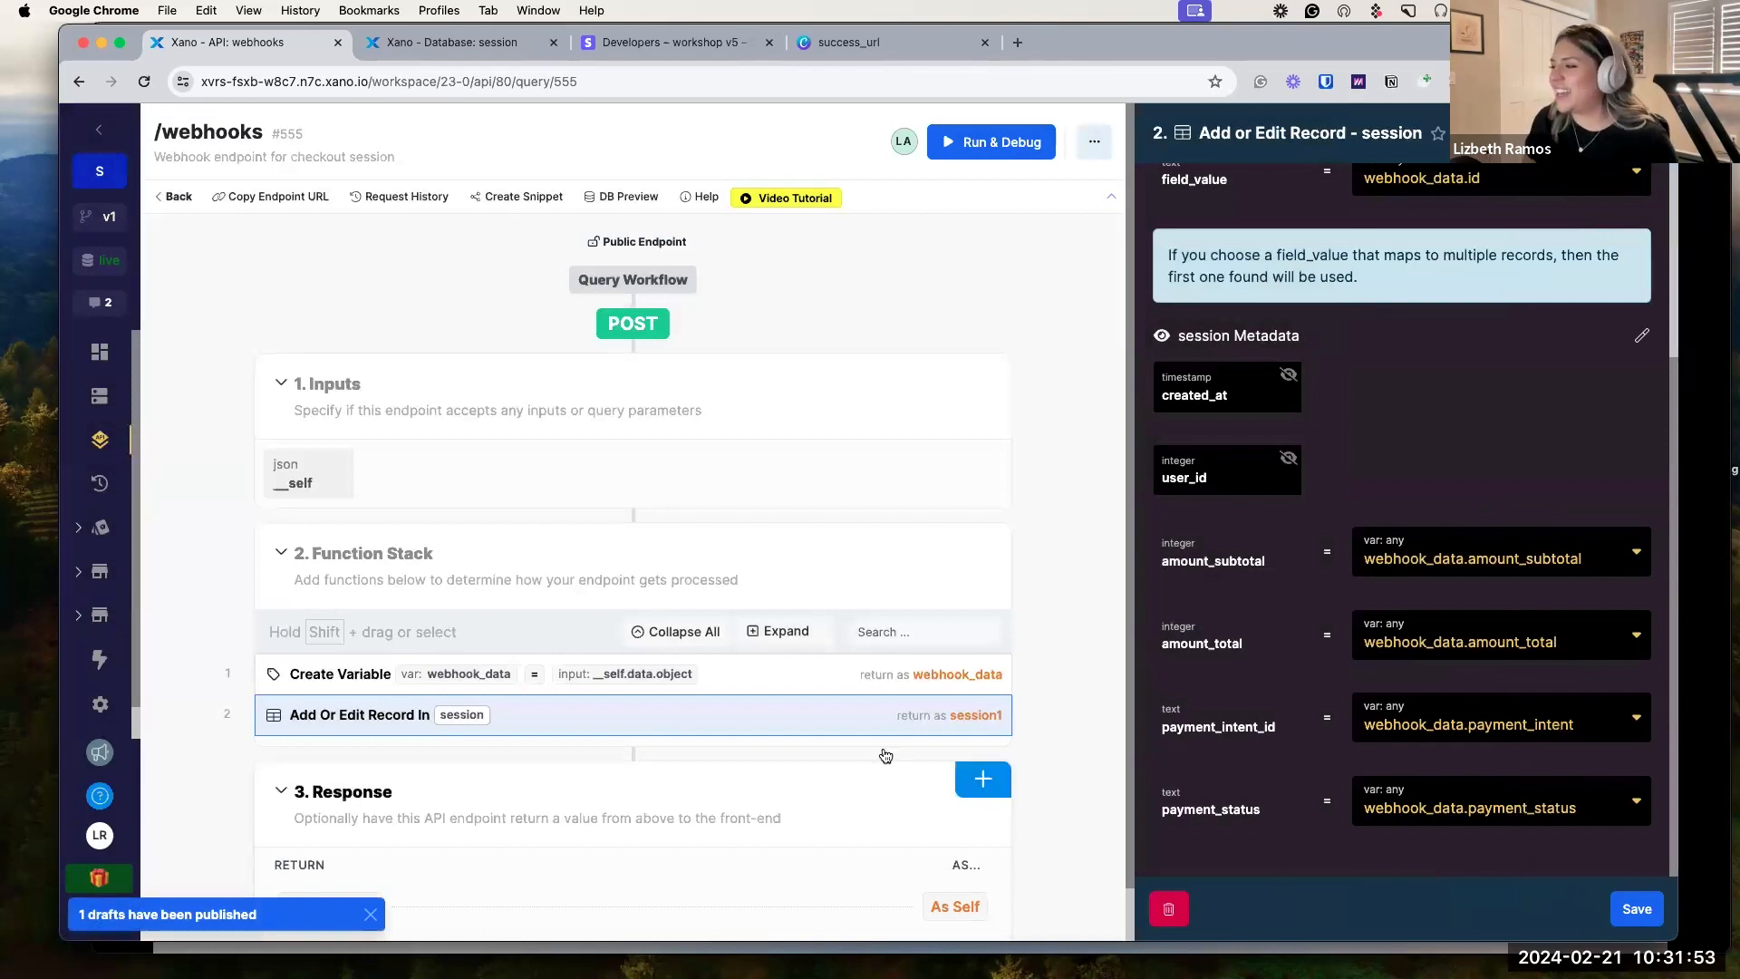
scroll(879, 718, down, 1)
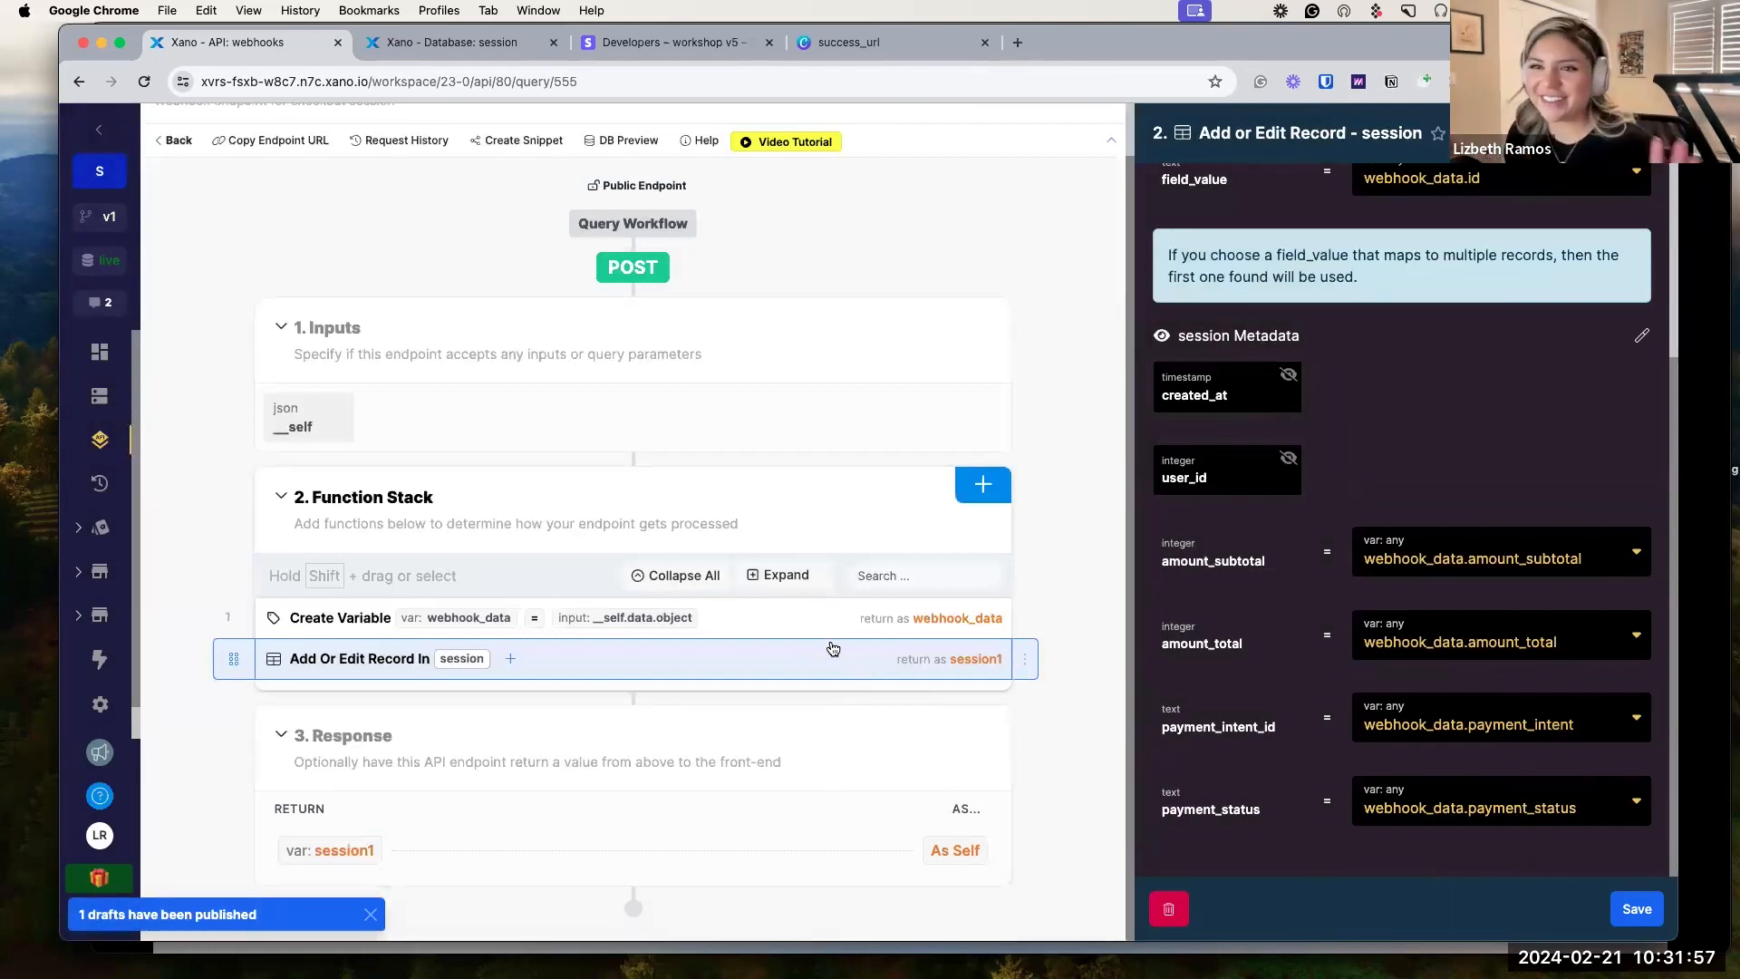
Open the stripe_checkout group's POST /sessions endpoint in a new API tab.
click(504, 48)
click(231, 42)
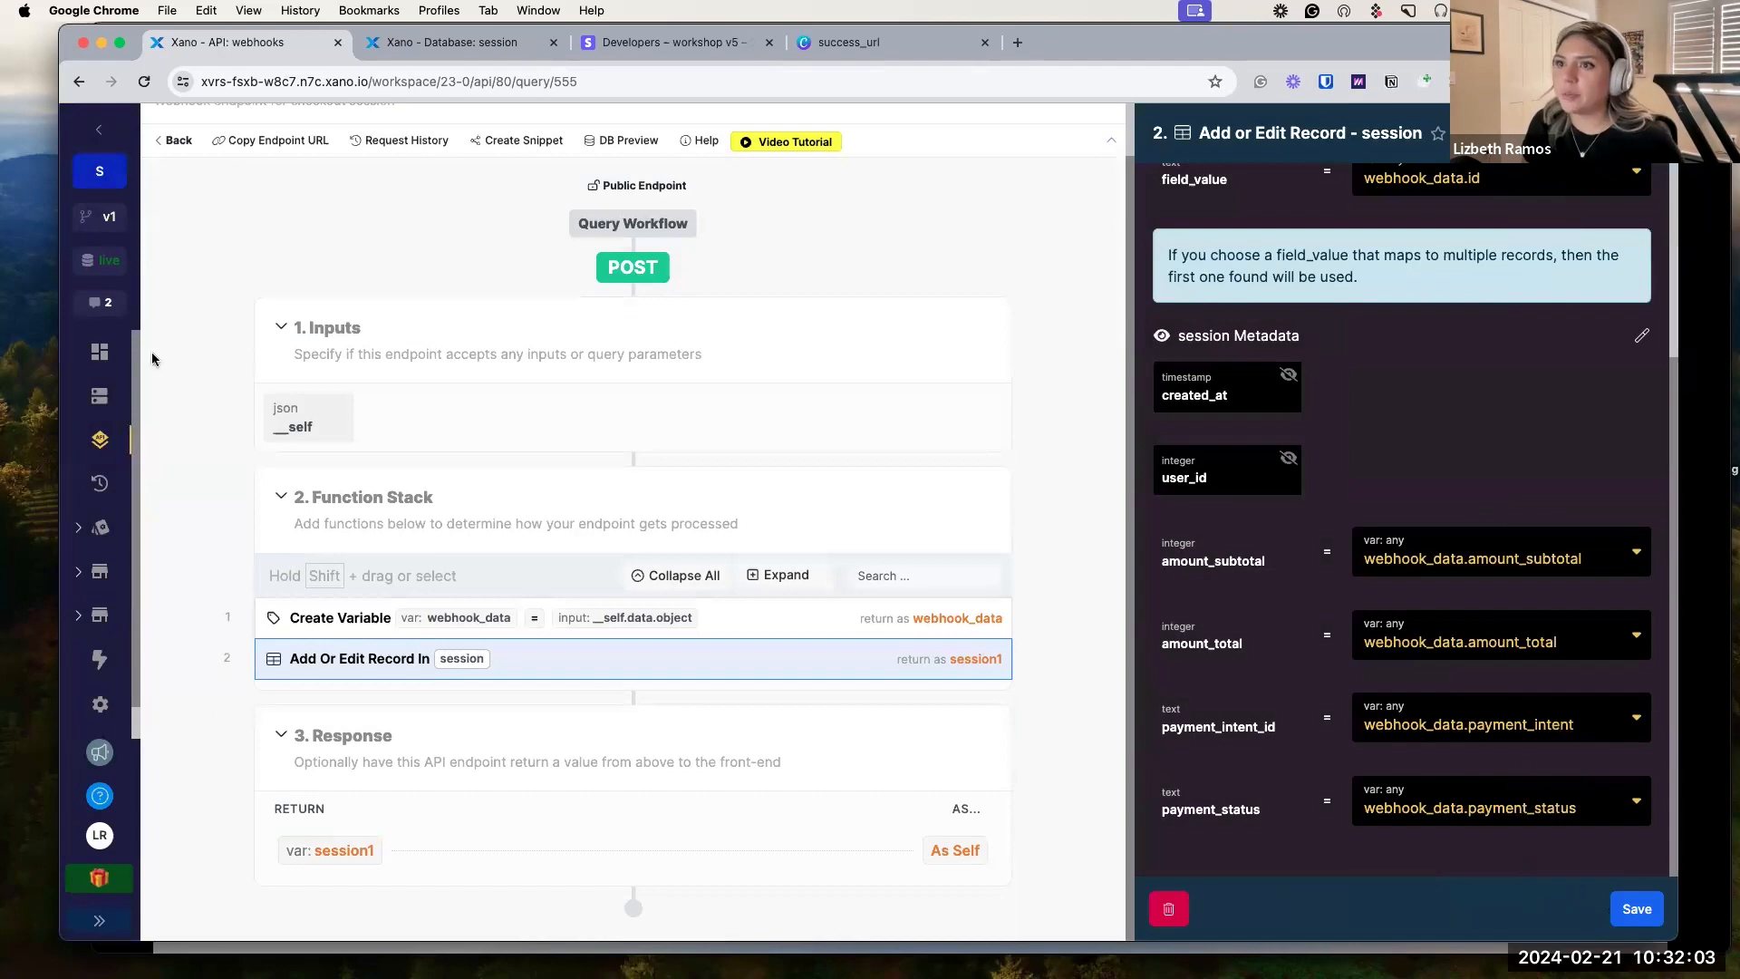
right_click(99, 440)
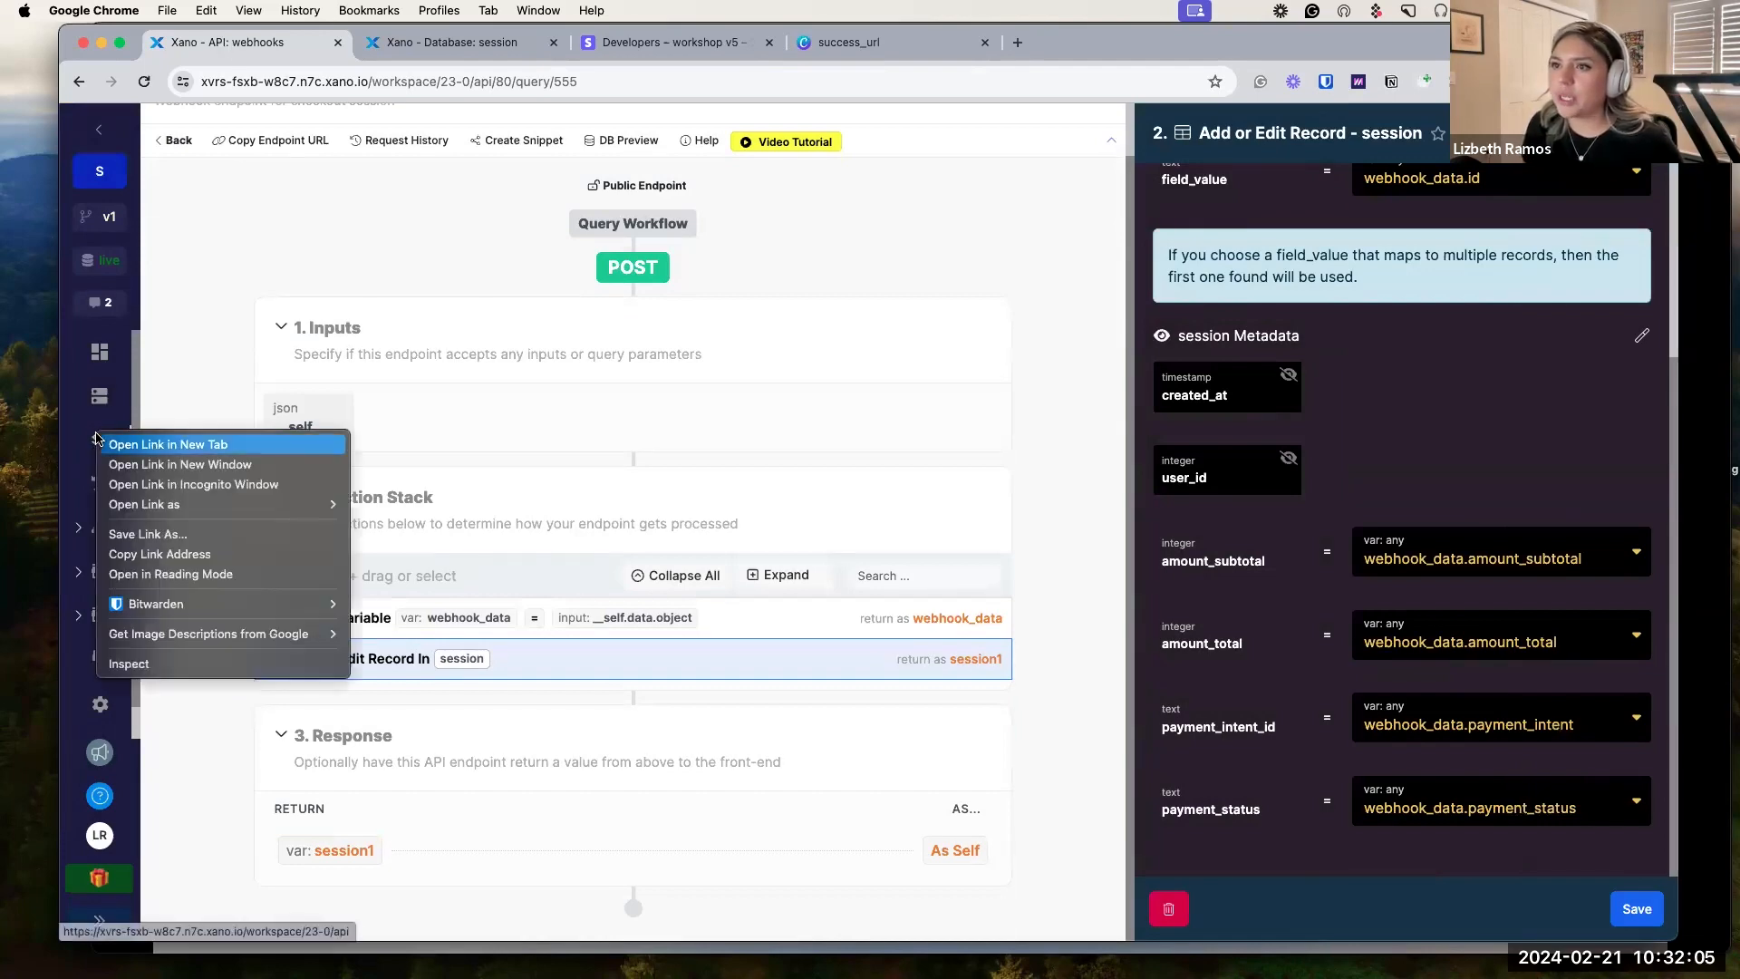
click(108, 442)
drag(428, 49, 307, 47)
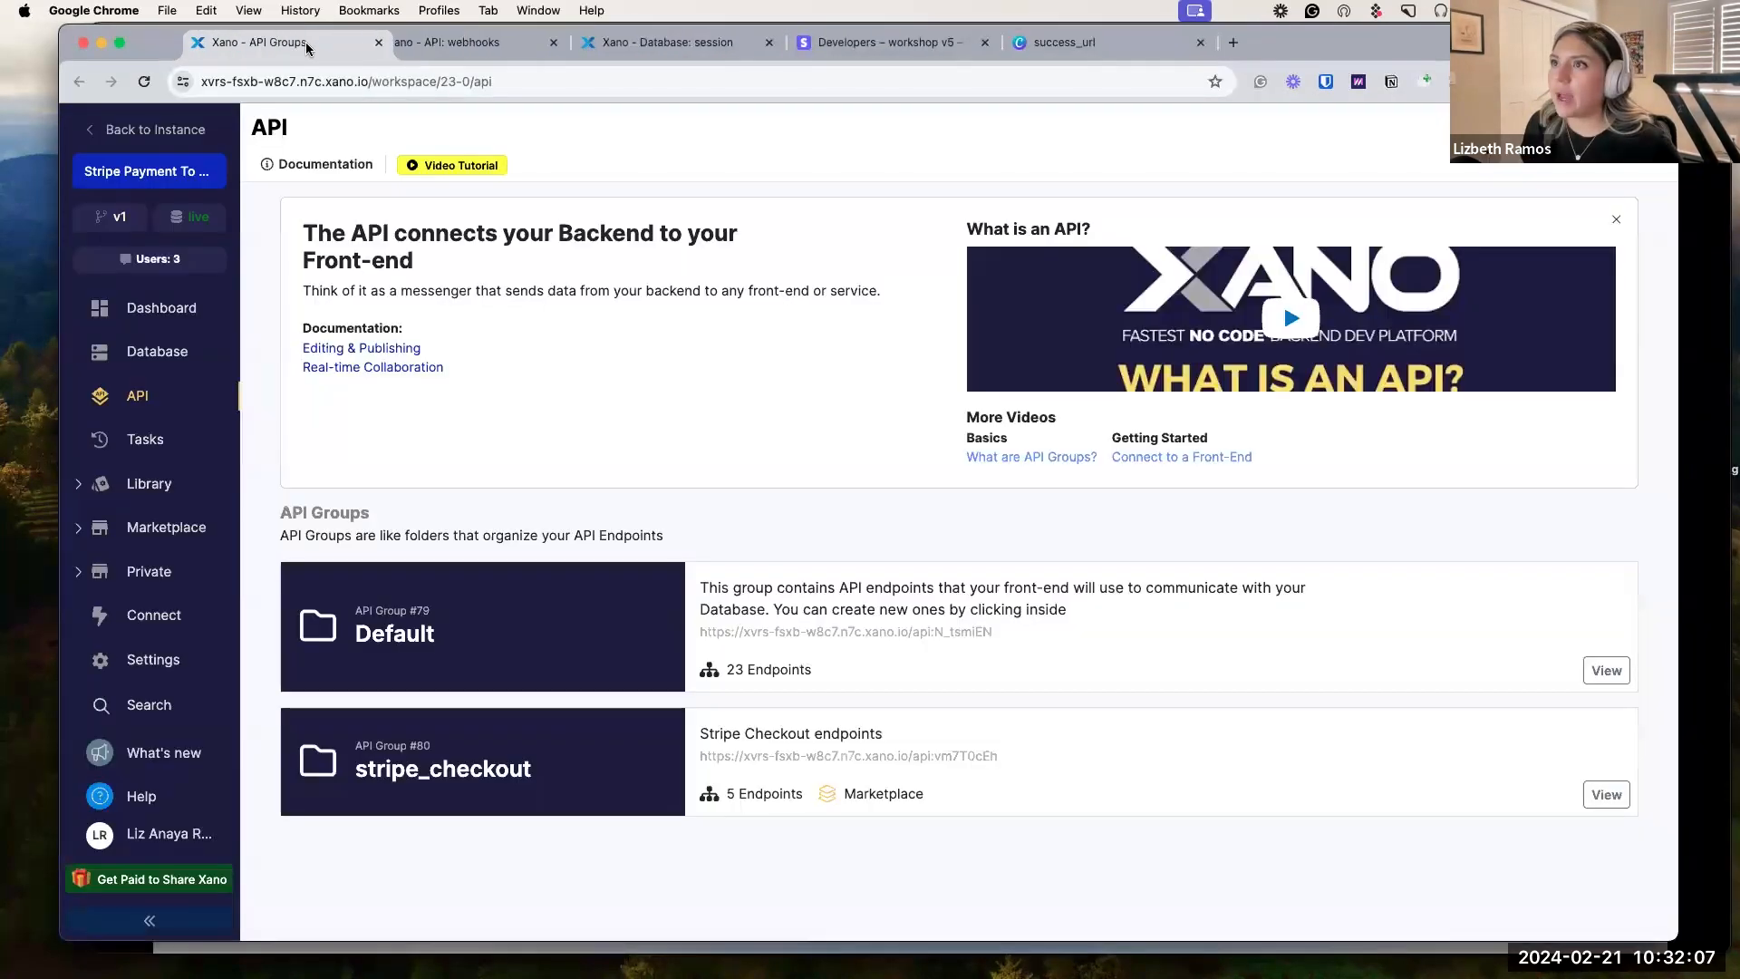
click(500, 743)
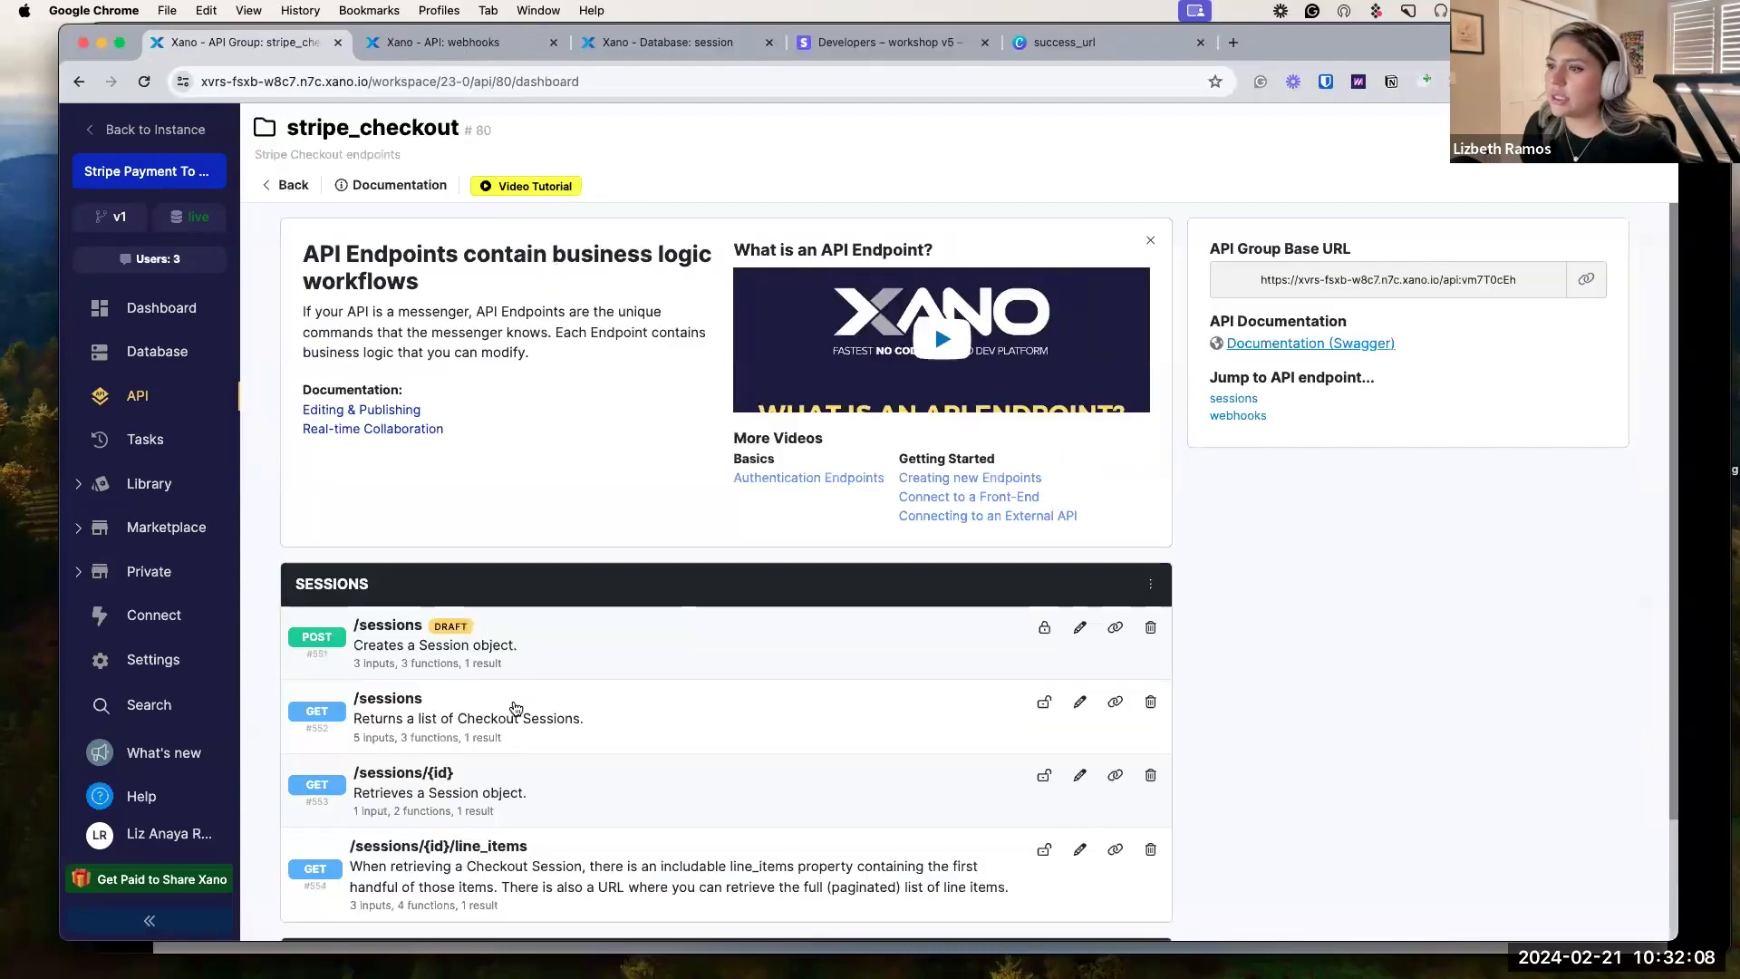
click(526, 654)
Generate a test user's auth token and paste the prepared URLs and line items into the request body.
click(1297, 174)
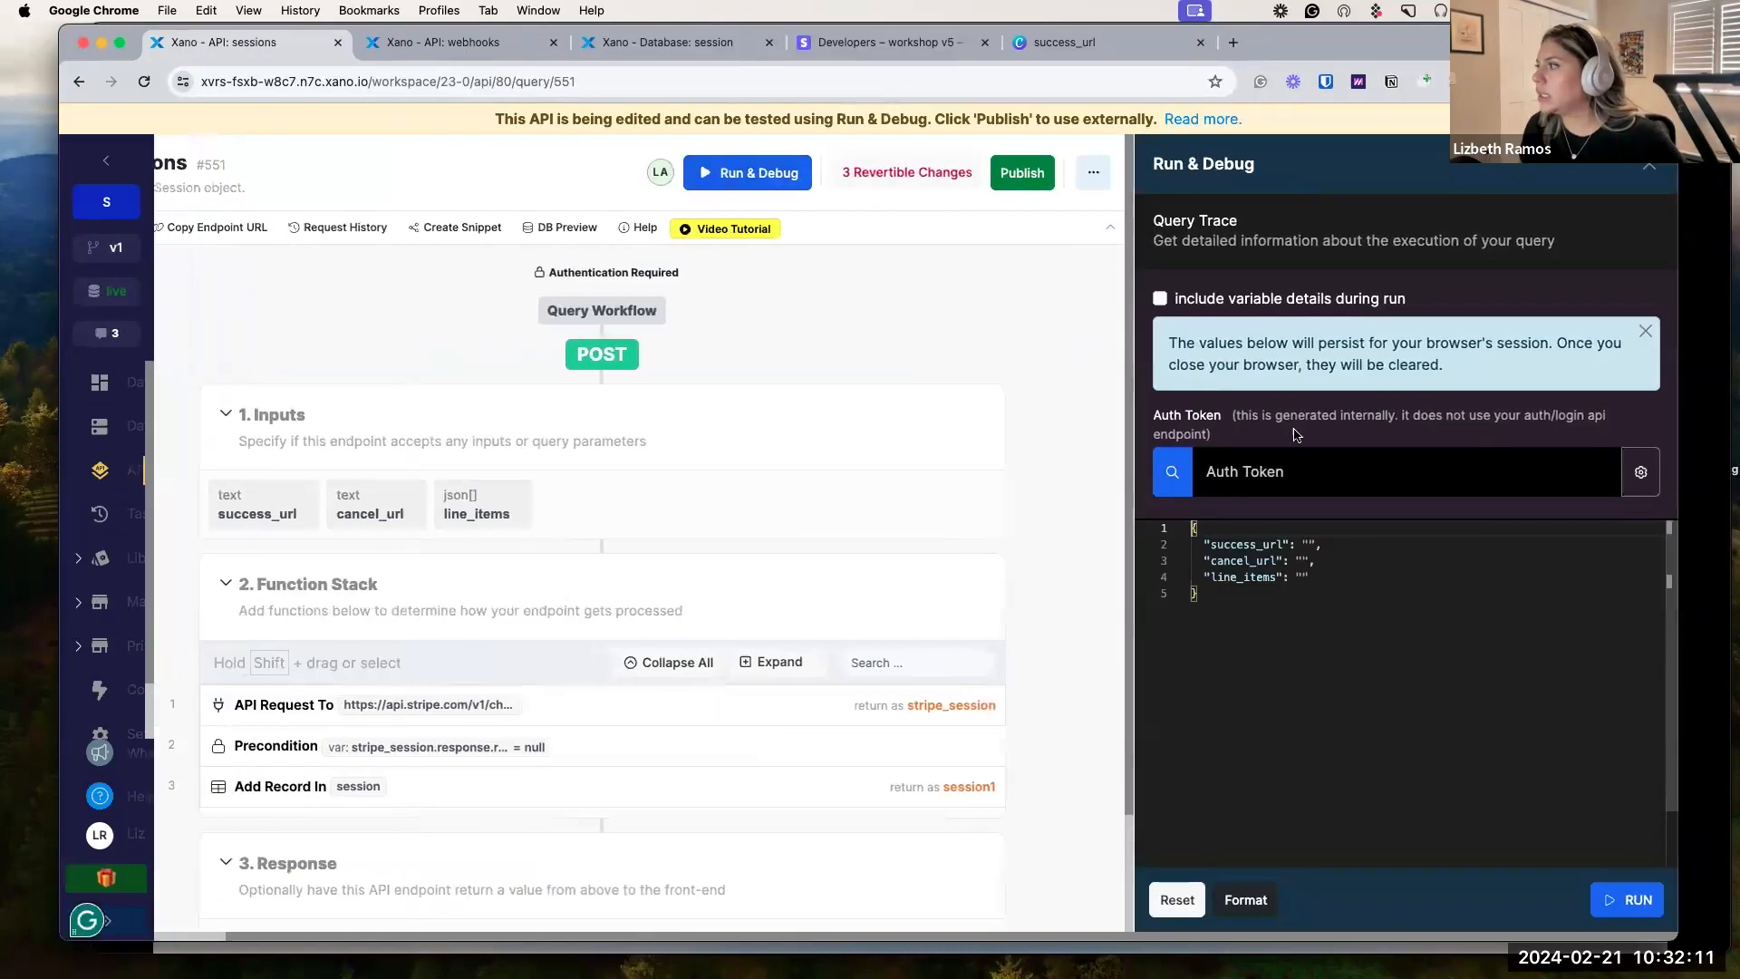
click(1172, 472)
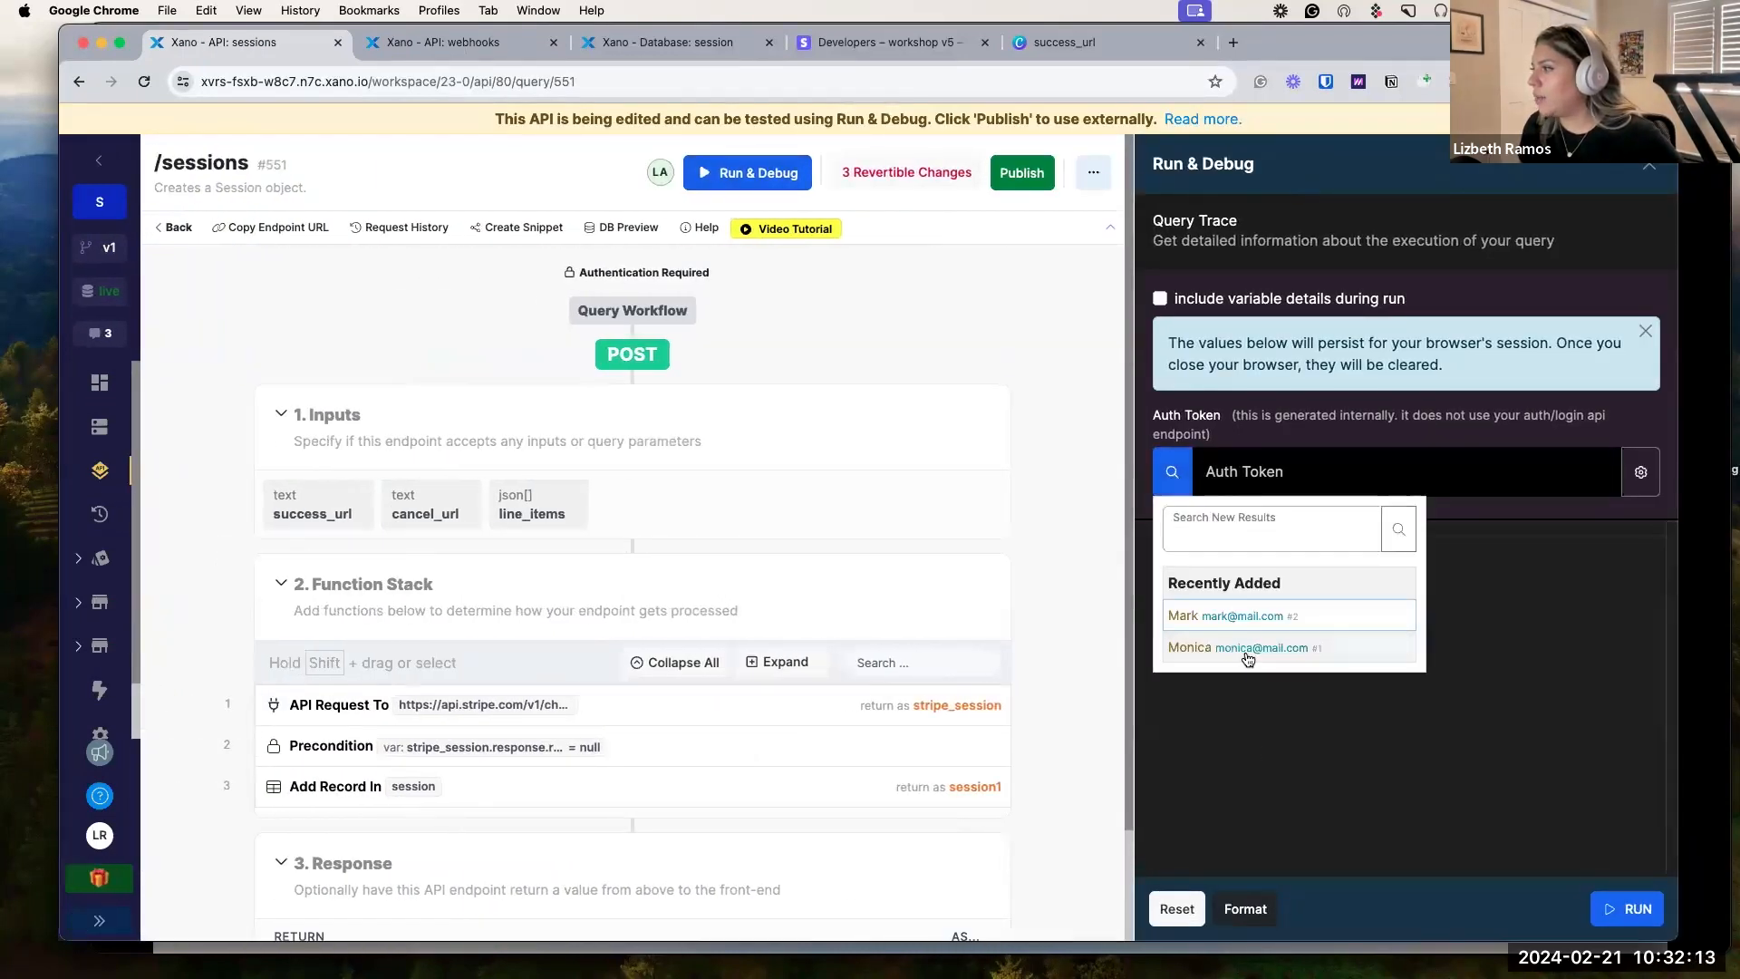
click(1269, 616)
click(1308, 544)
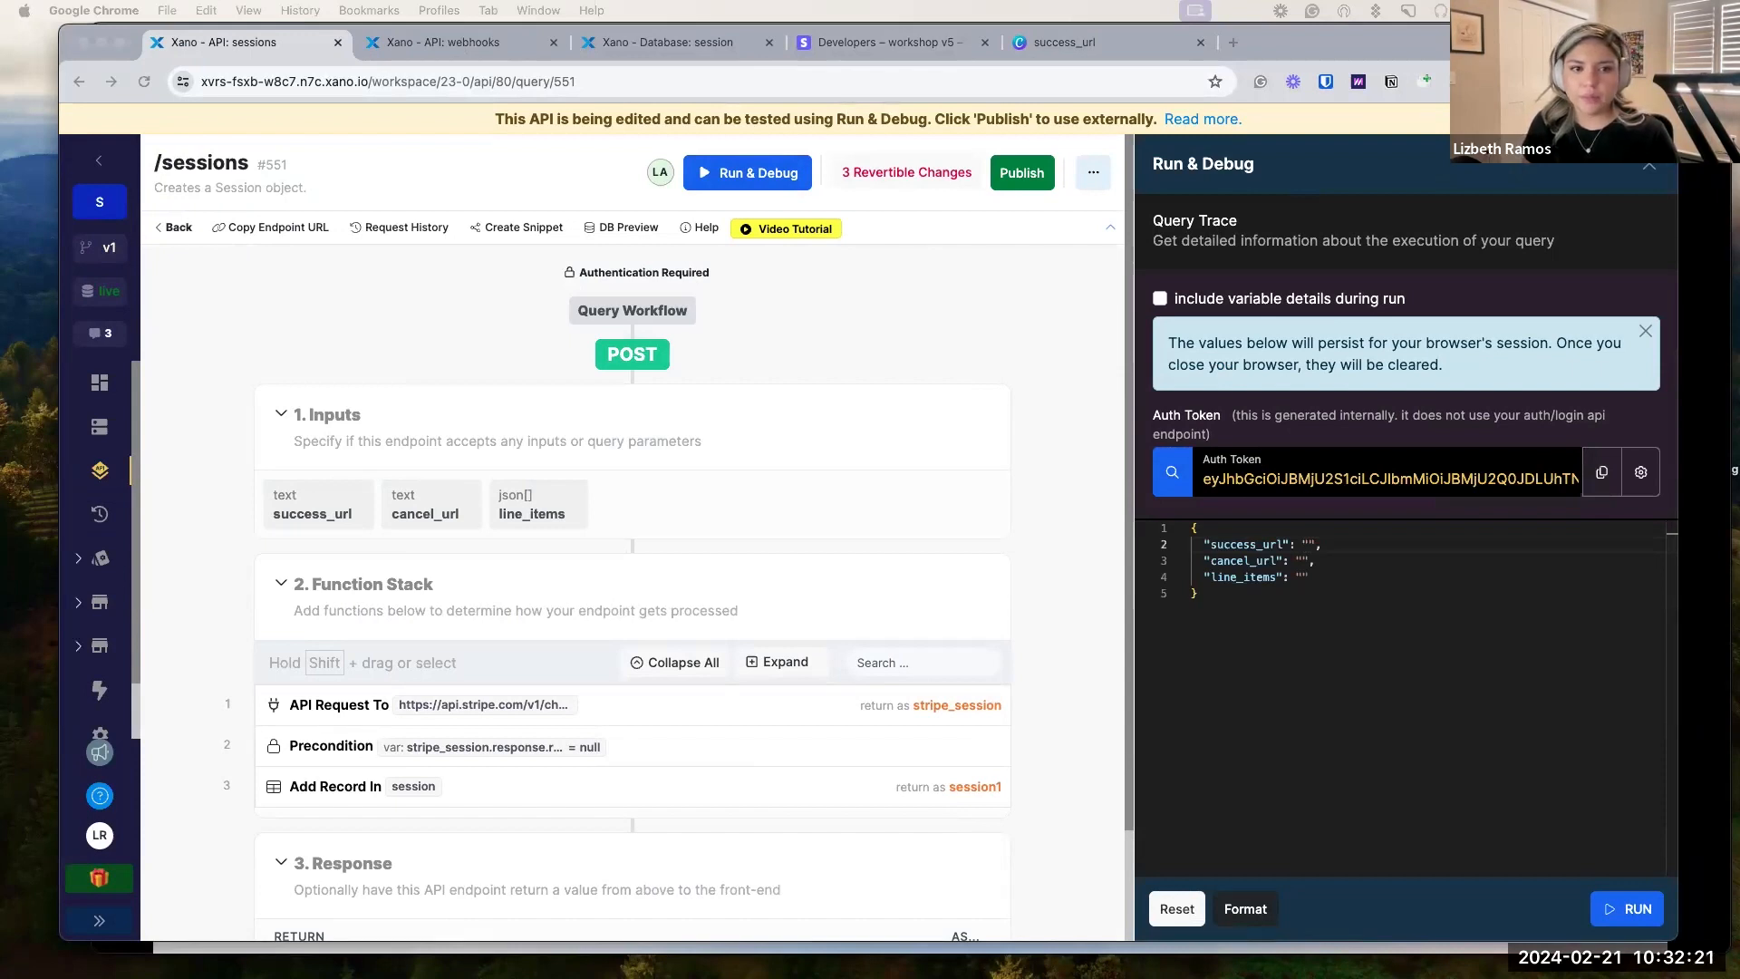
click(1310, 578)
drag(1311, 578, 1163, 545)
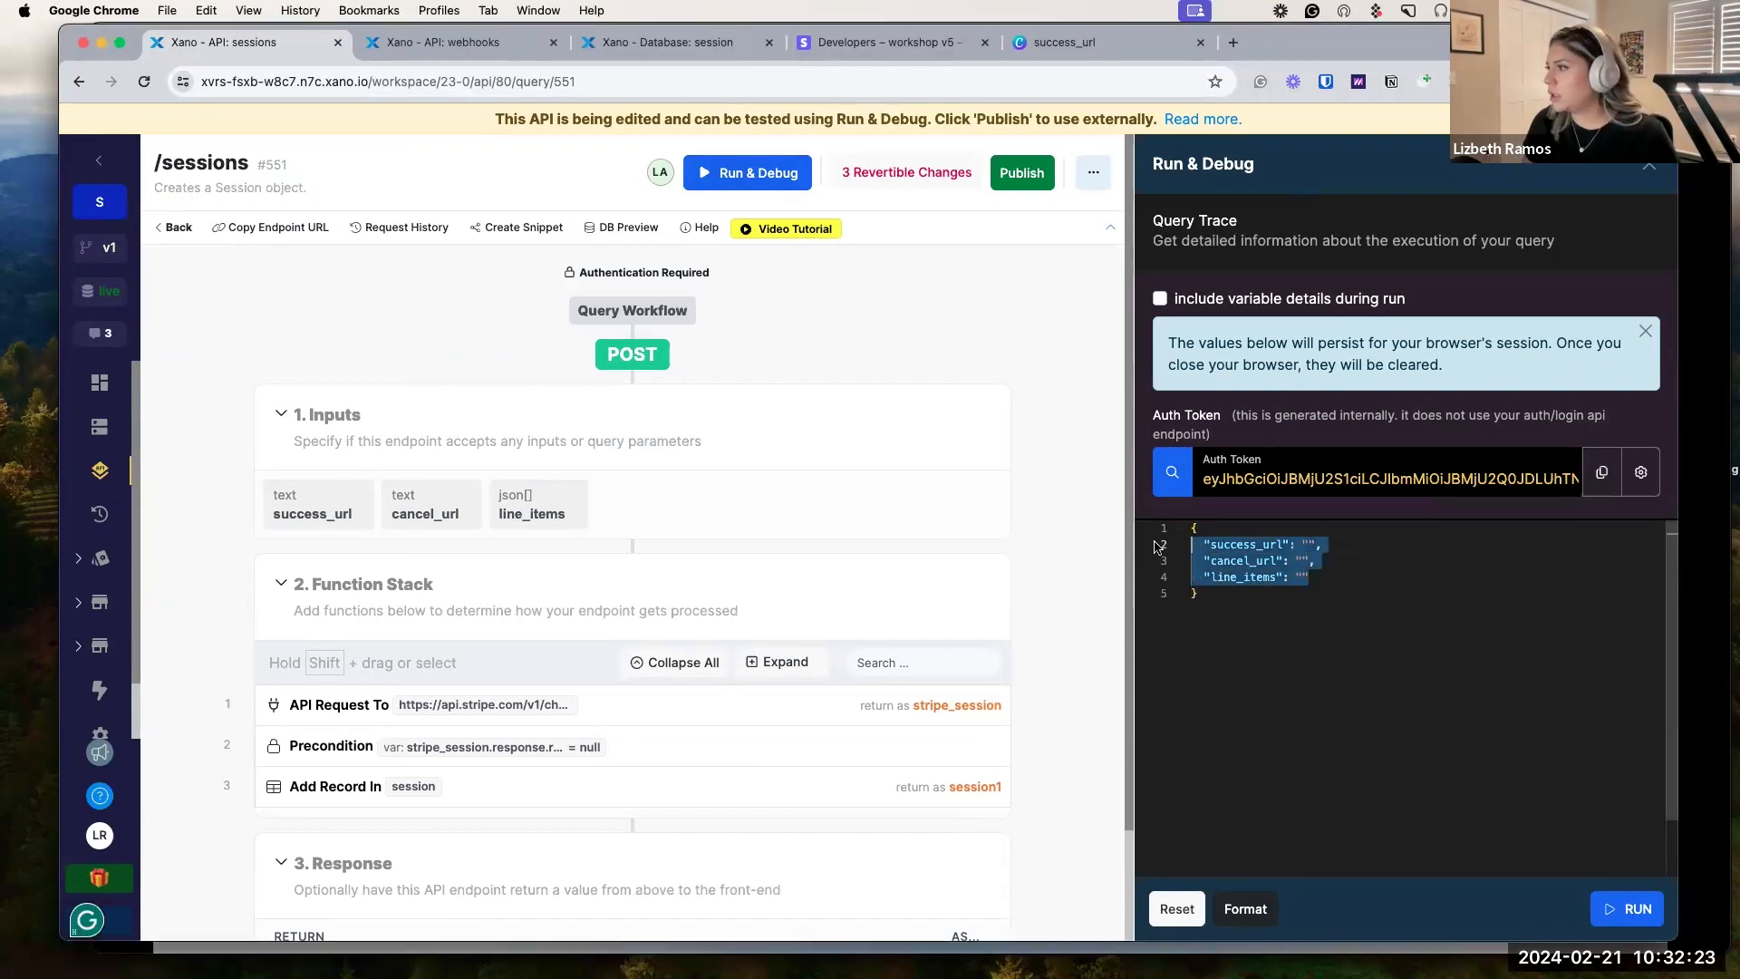
text("success_url": "https://bit.ly/success_url",   "cancel_url": "https://bit.ly/cancel_url",   "line_items": [{     "price": "",     "quantity":   }])
click(1282, 594)
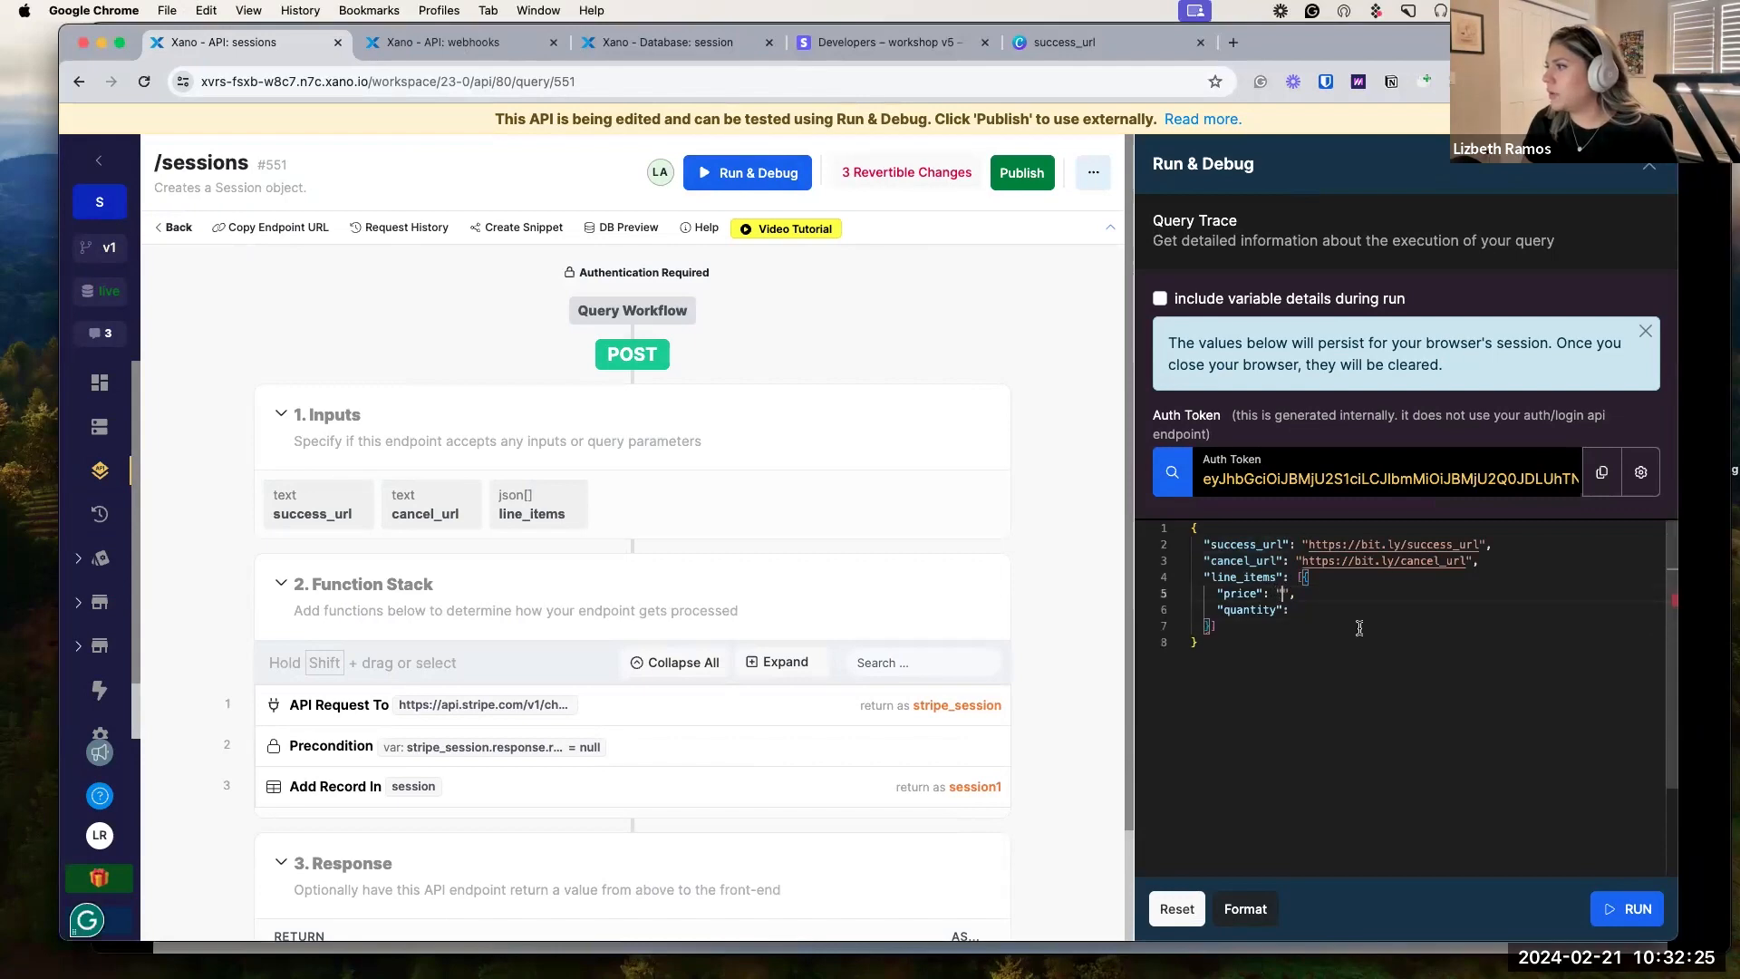
Copy the Credit product's price API ID from the Stripe product catalog.
click(898, 42)
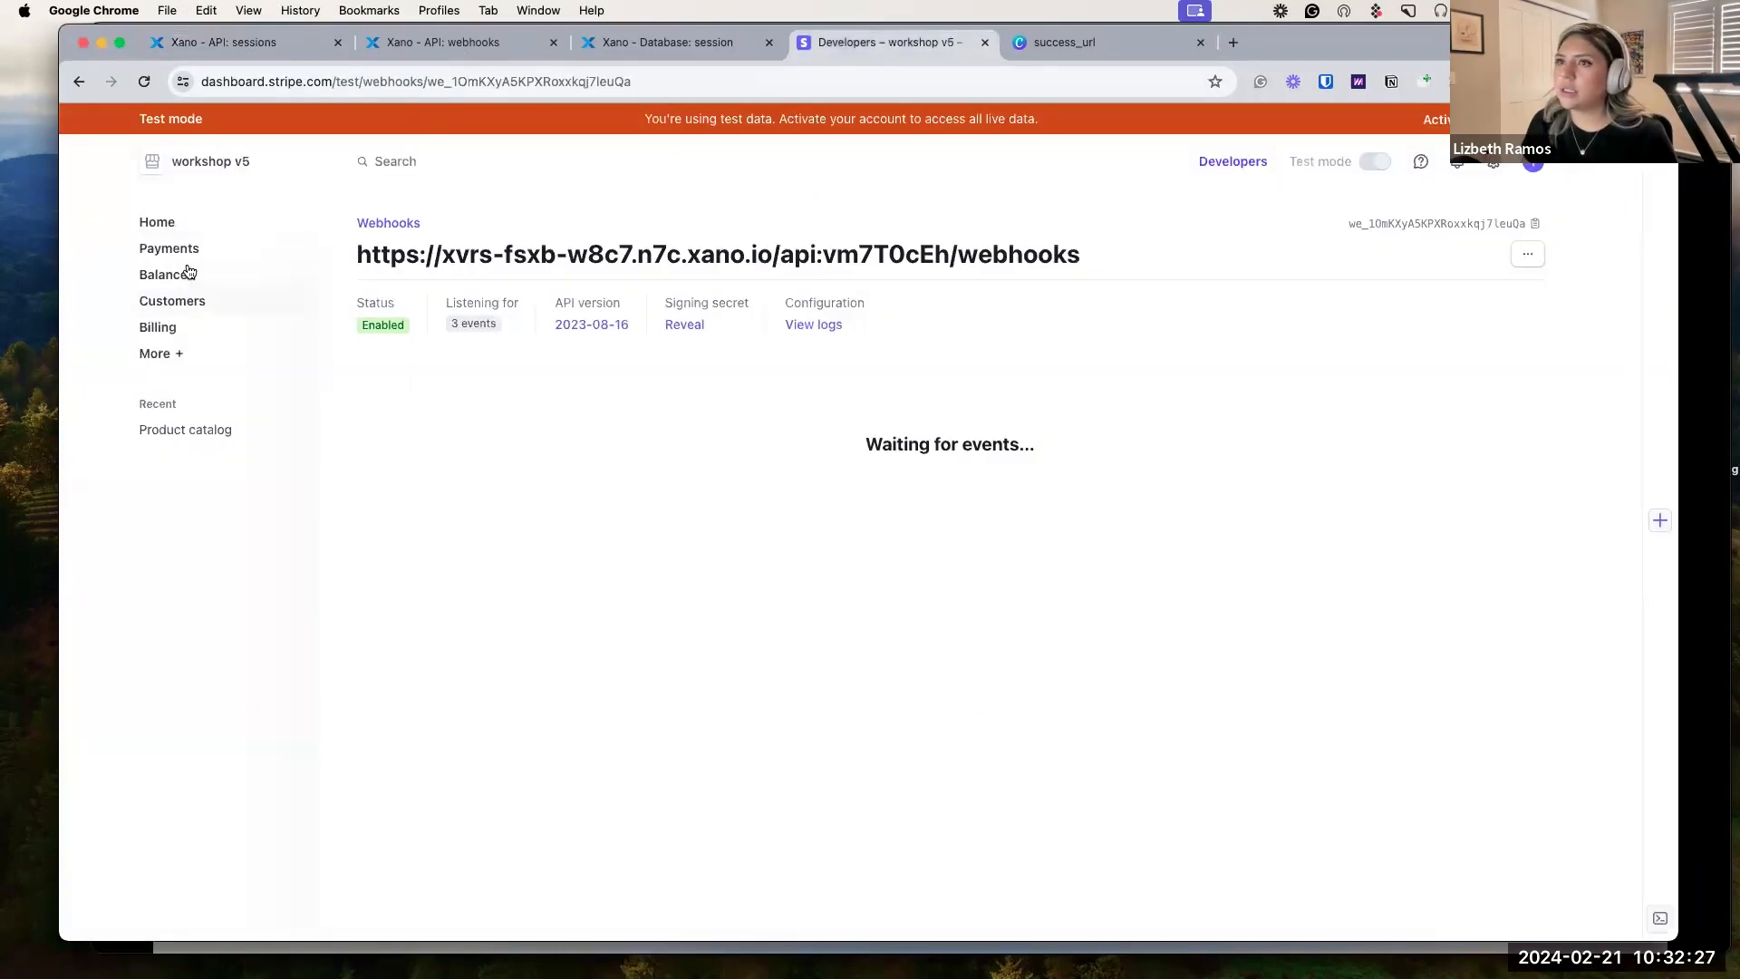
click(161, 222)
click(208, 429)
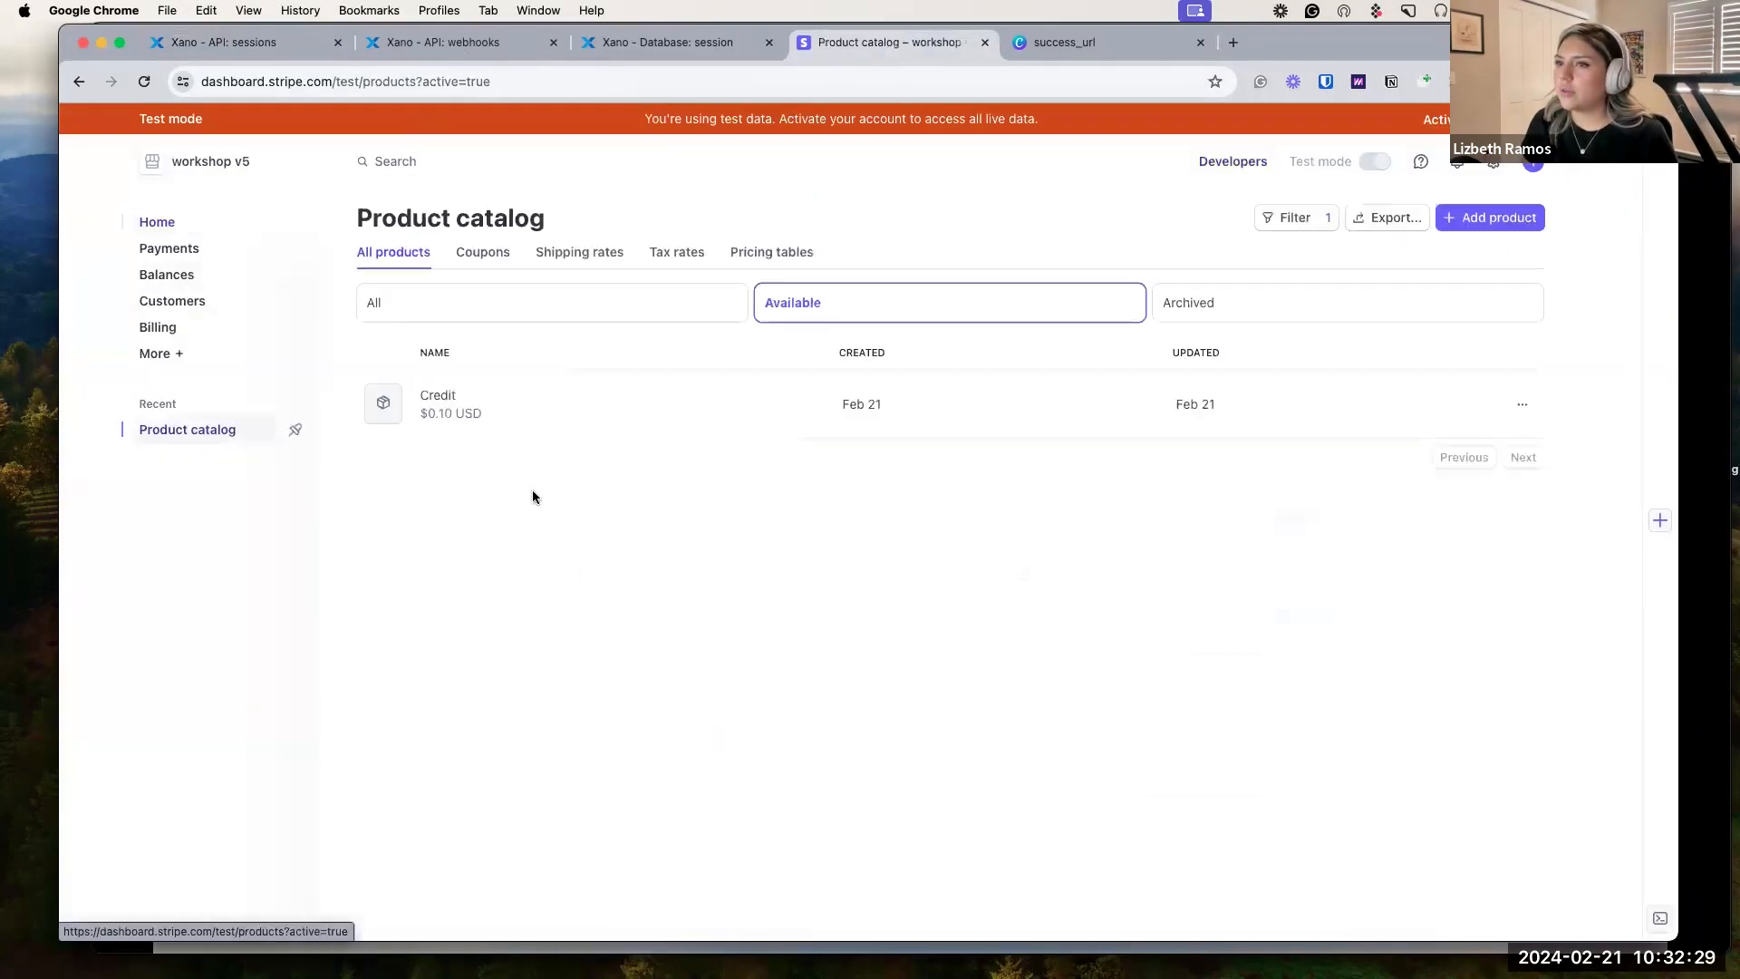
click(514, 413)
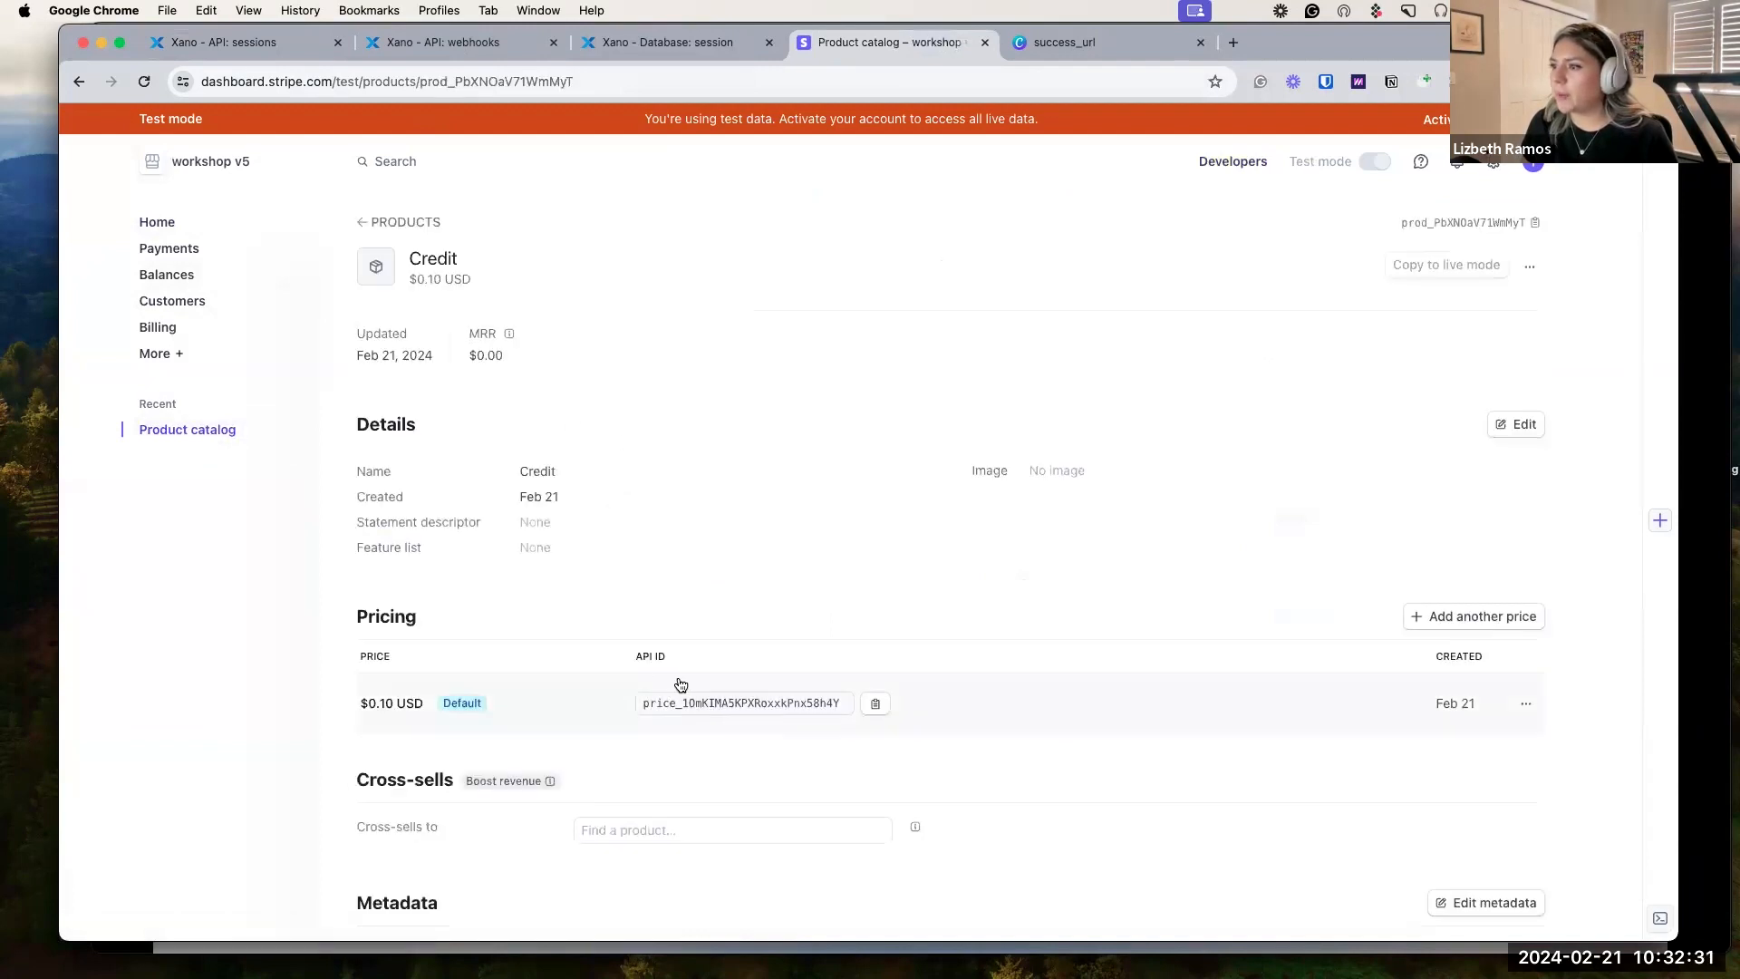
click(875, 703)
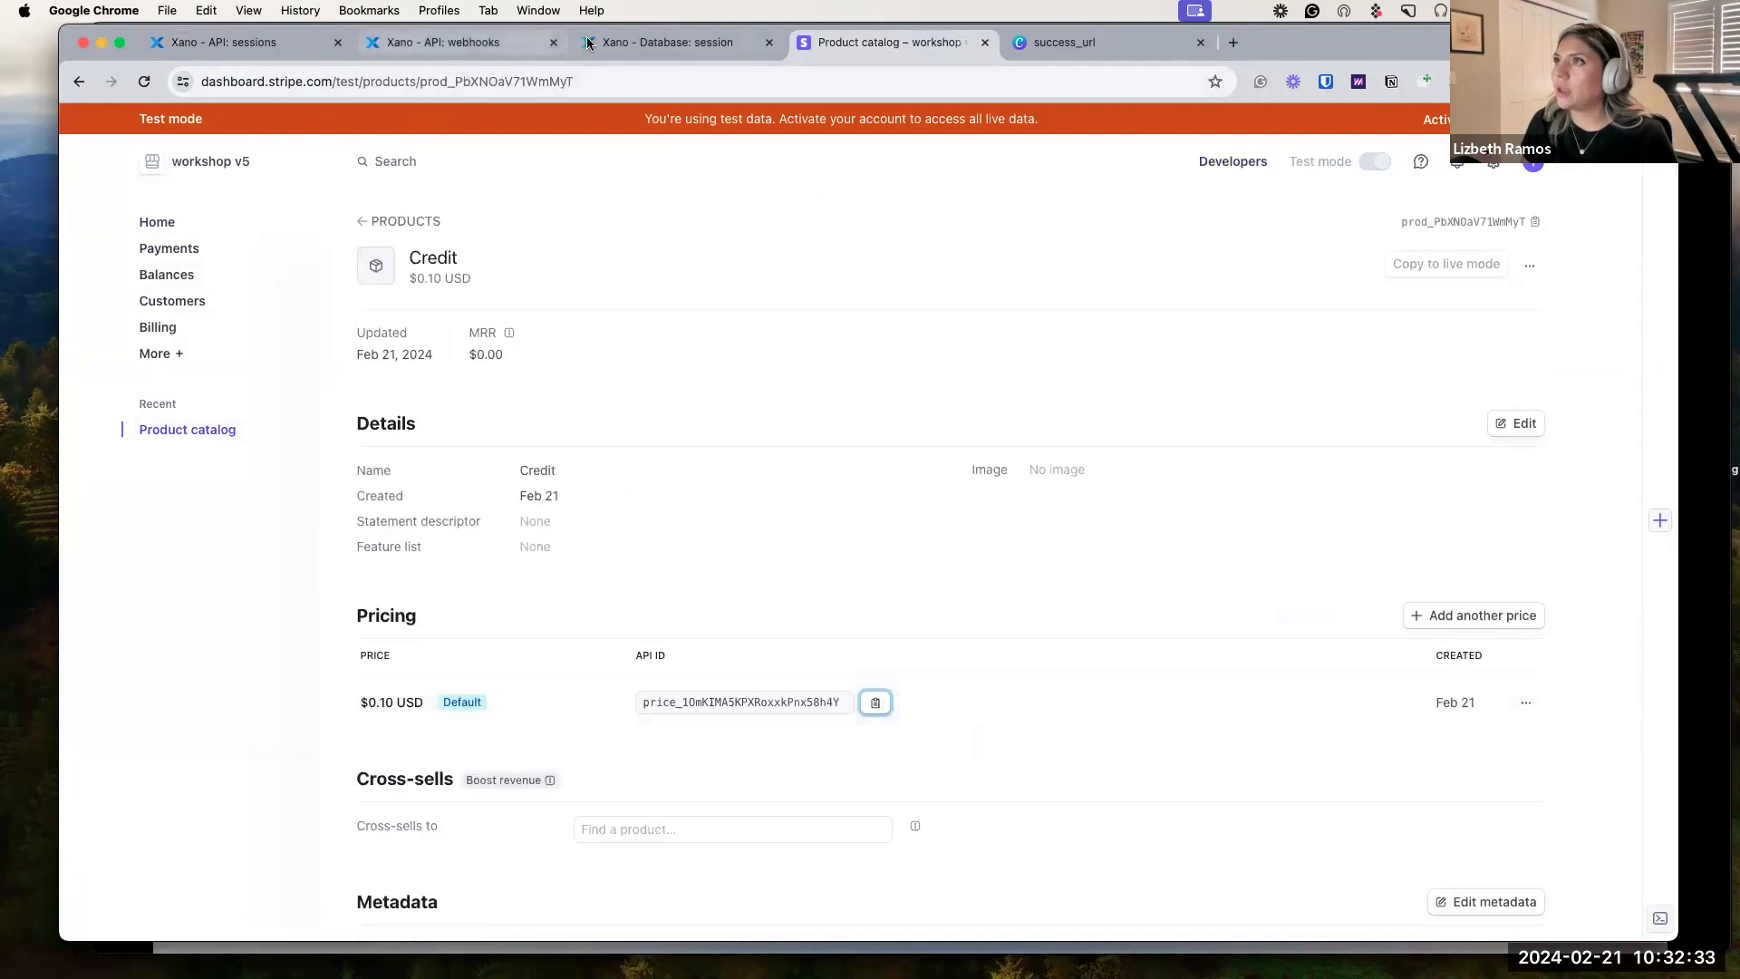
Paste the Credit price ID into the request body and set quantity to 50.
click(647, 43)
click(493, 47)
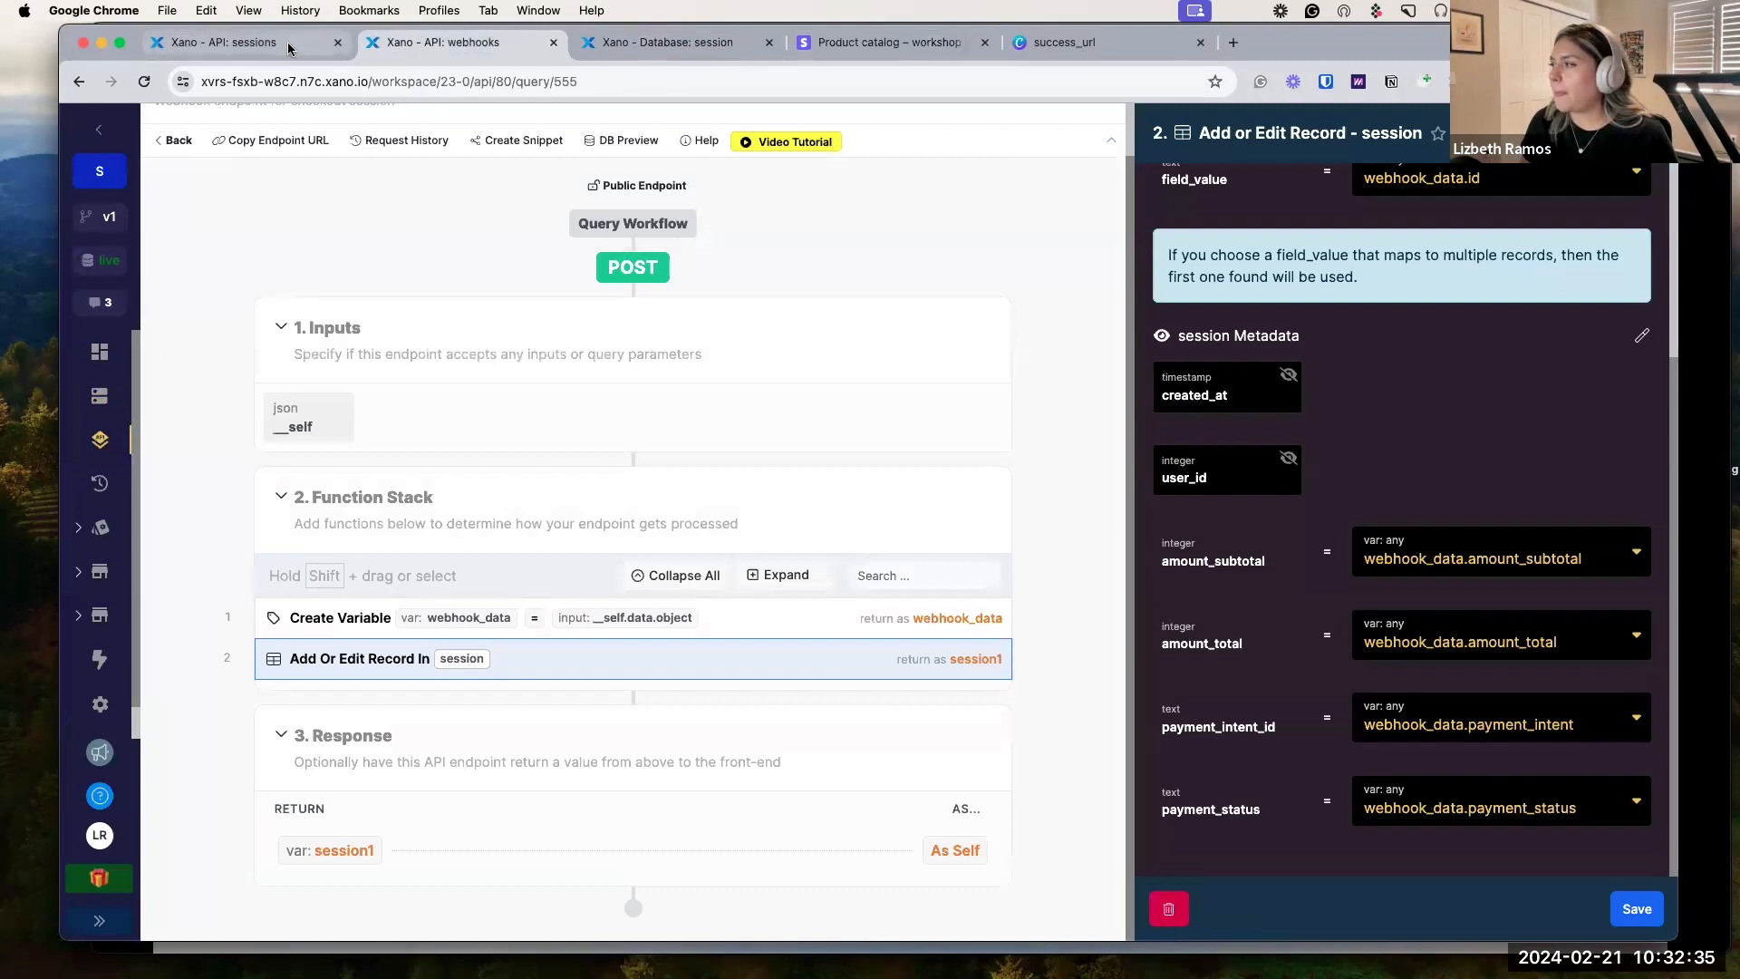
click(238, 43)
click(1278, 593)
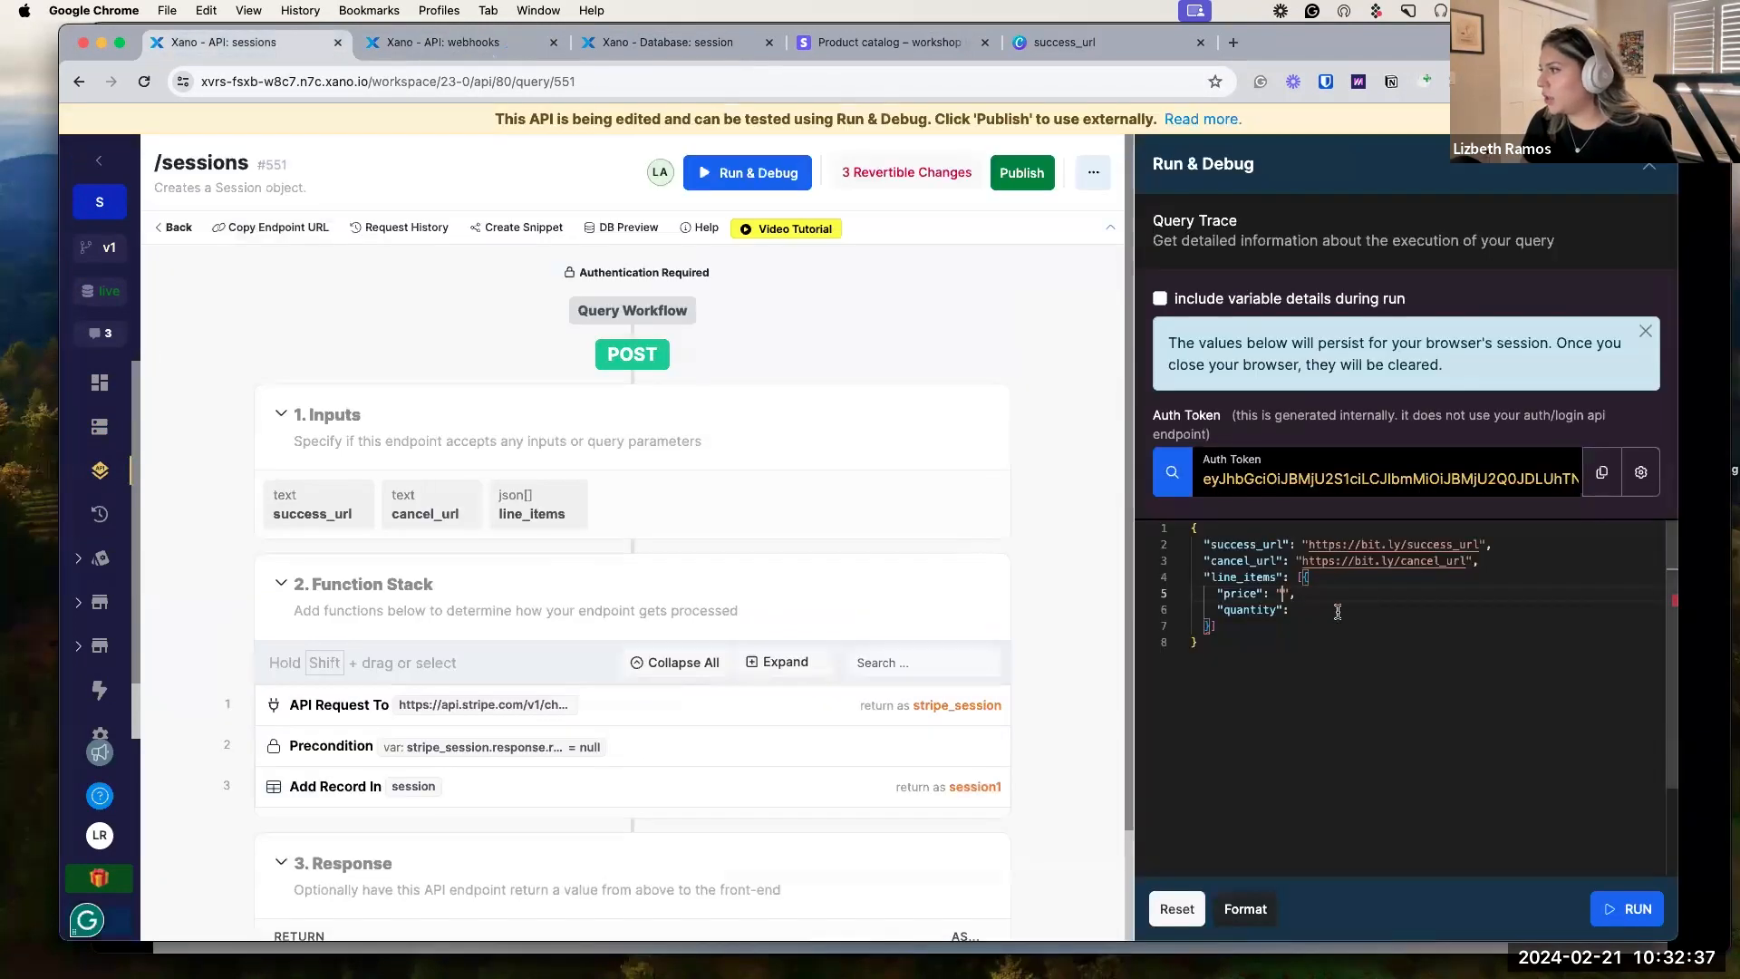
key(cmd+v)
click(1295, 614)
text(50)
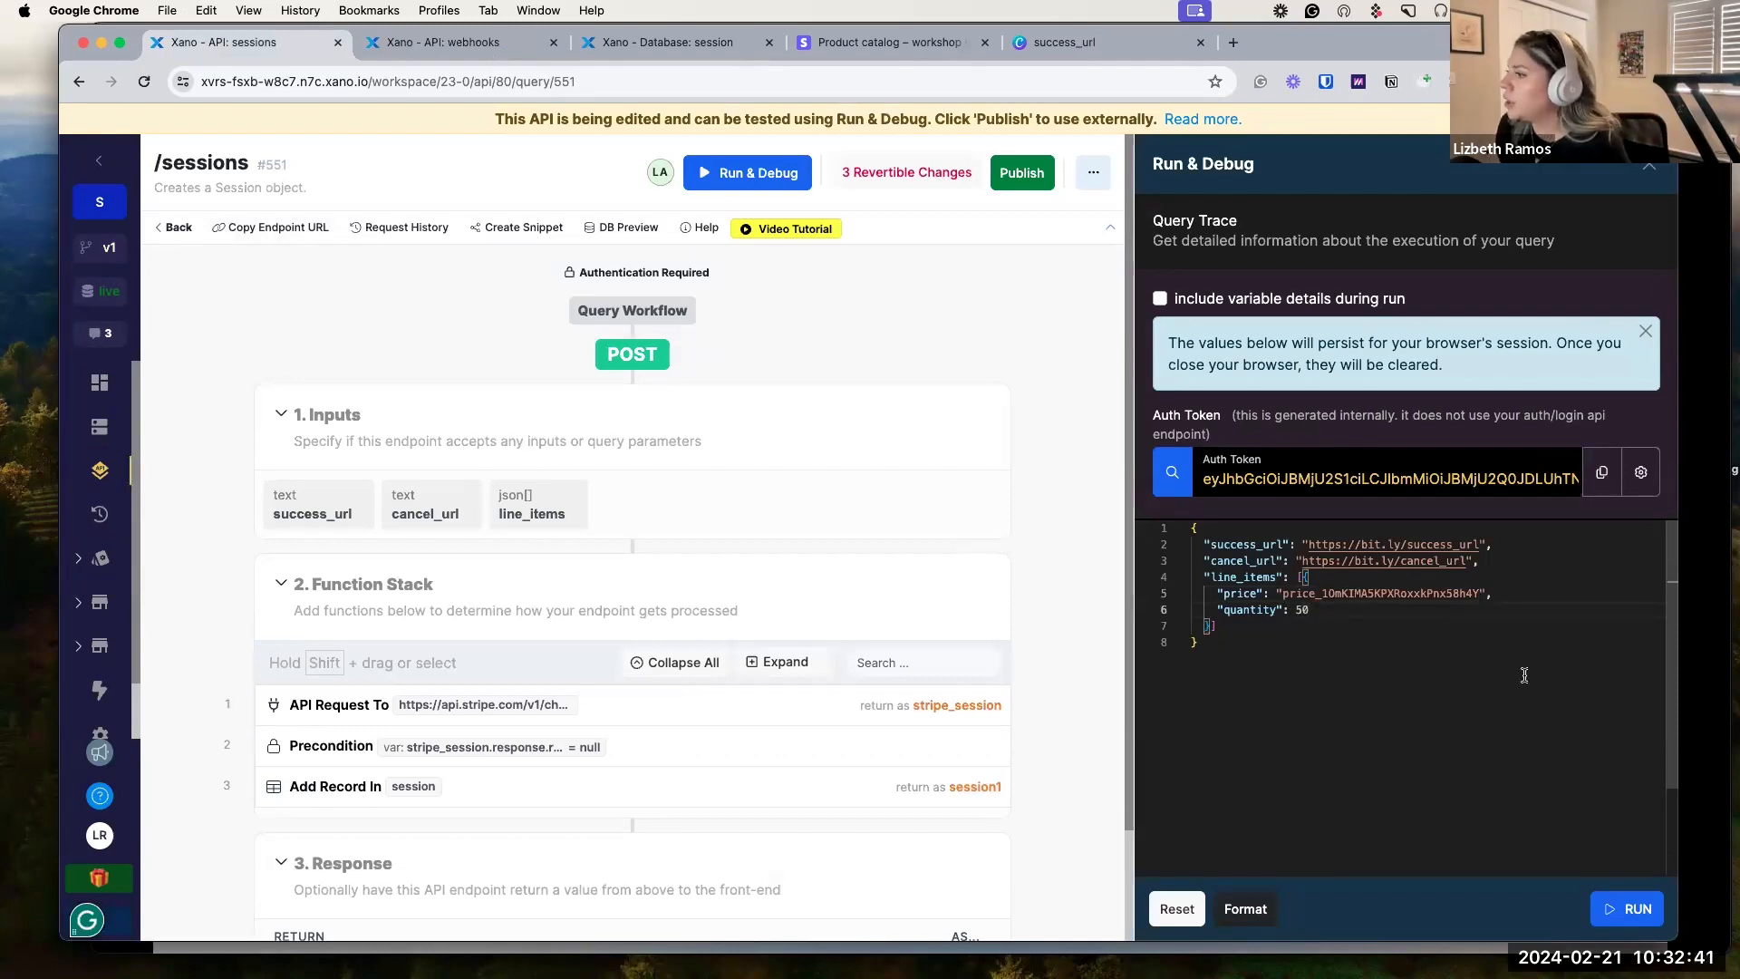
Run POST /sessions and select the returned checkout URL; close the old success page tab.
click(1622, 910)
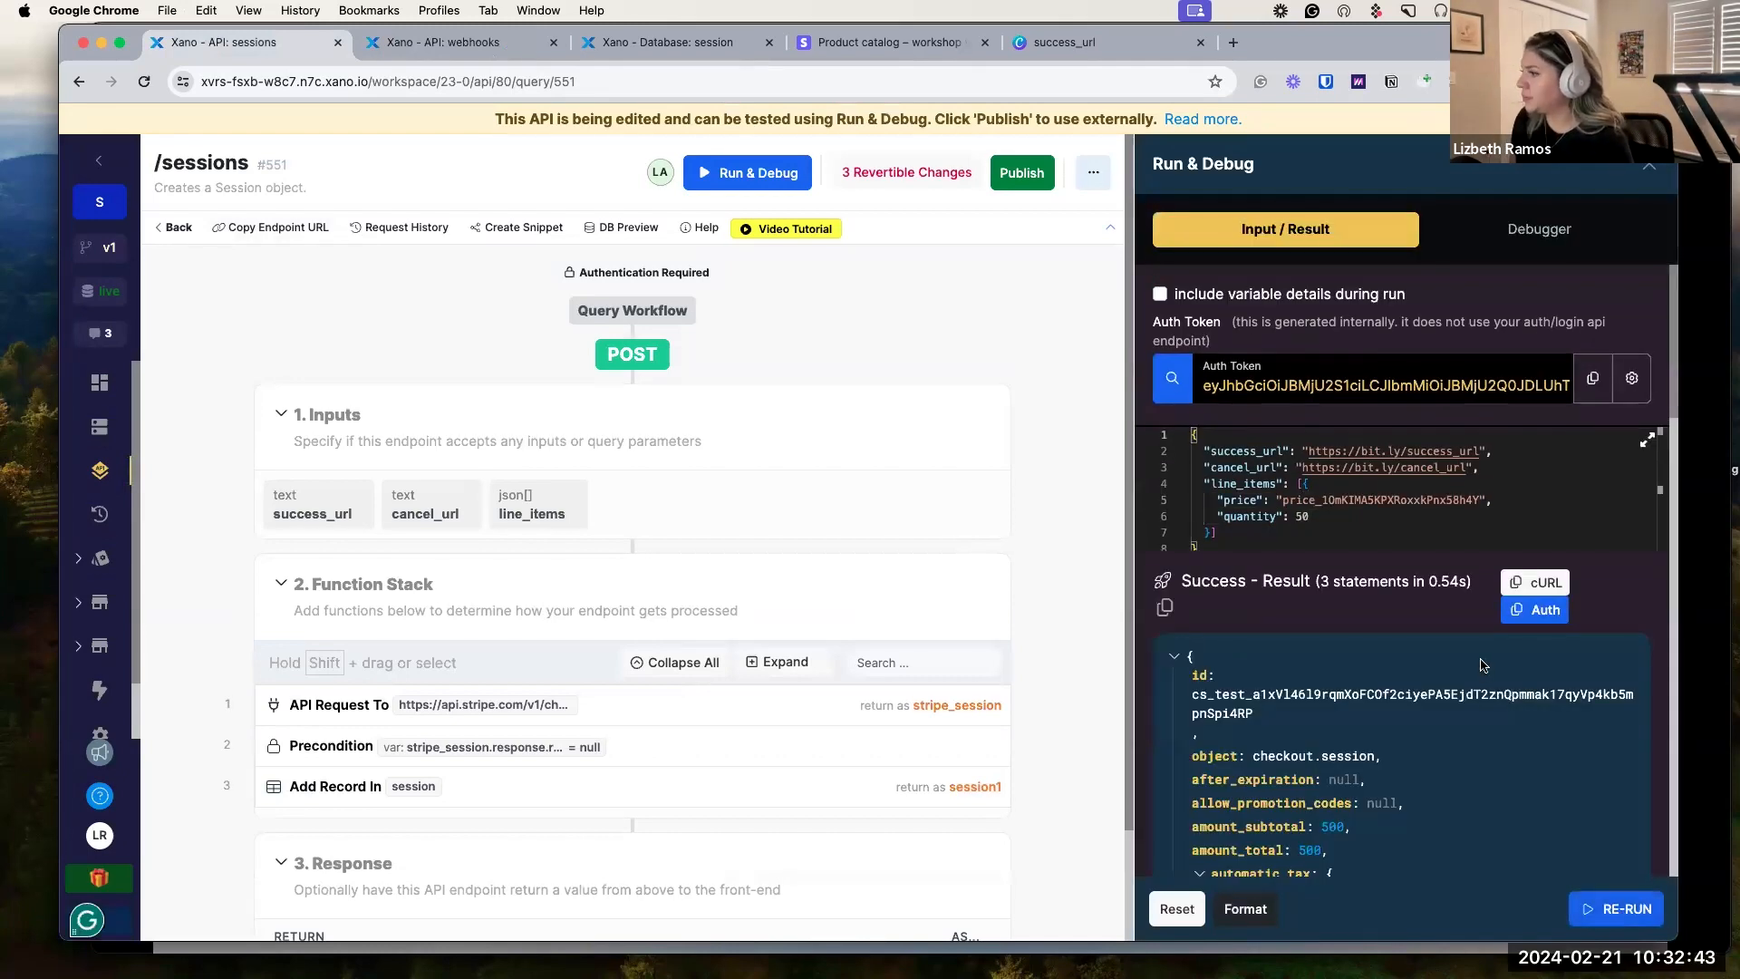
scroll(1484, 667, down, 15)
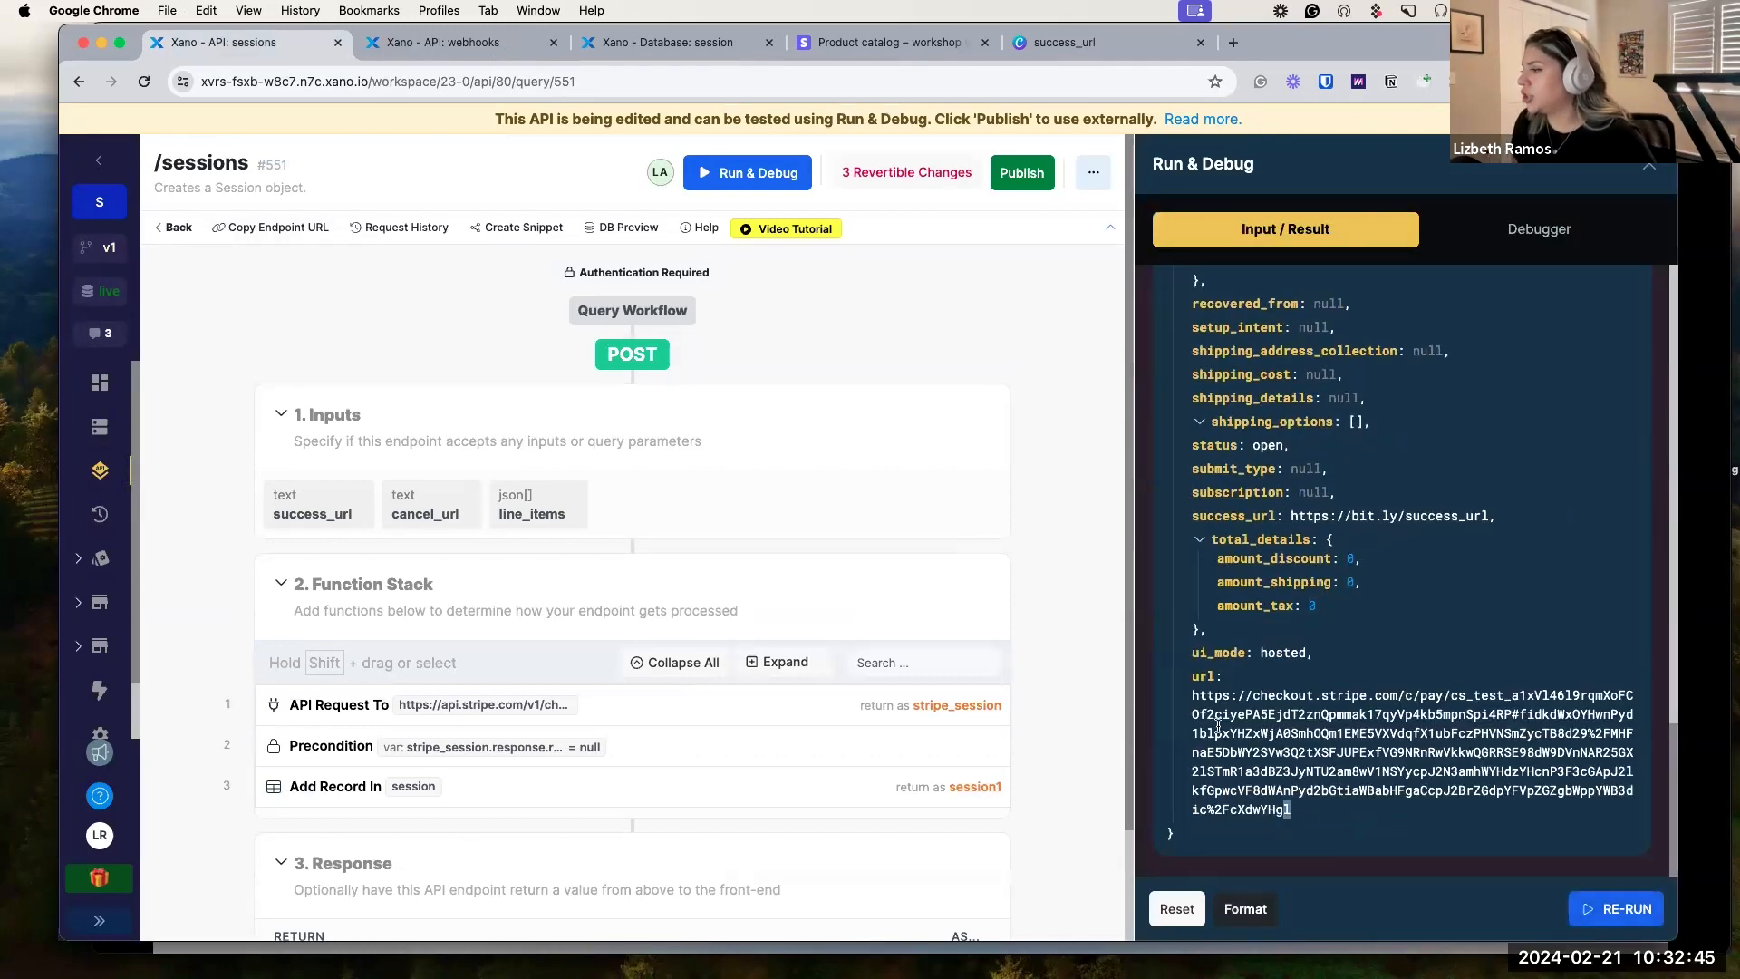
drag(1217, 725, 1192, 698)
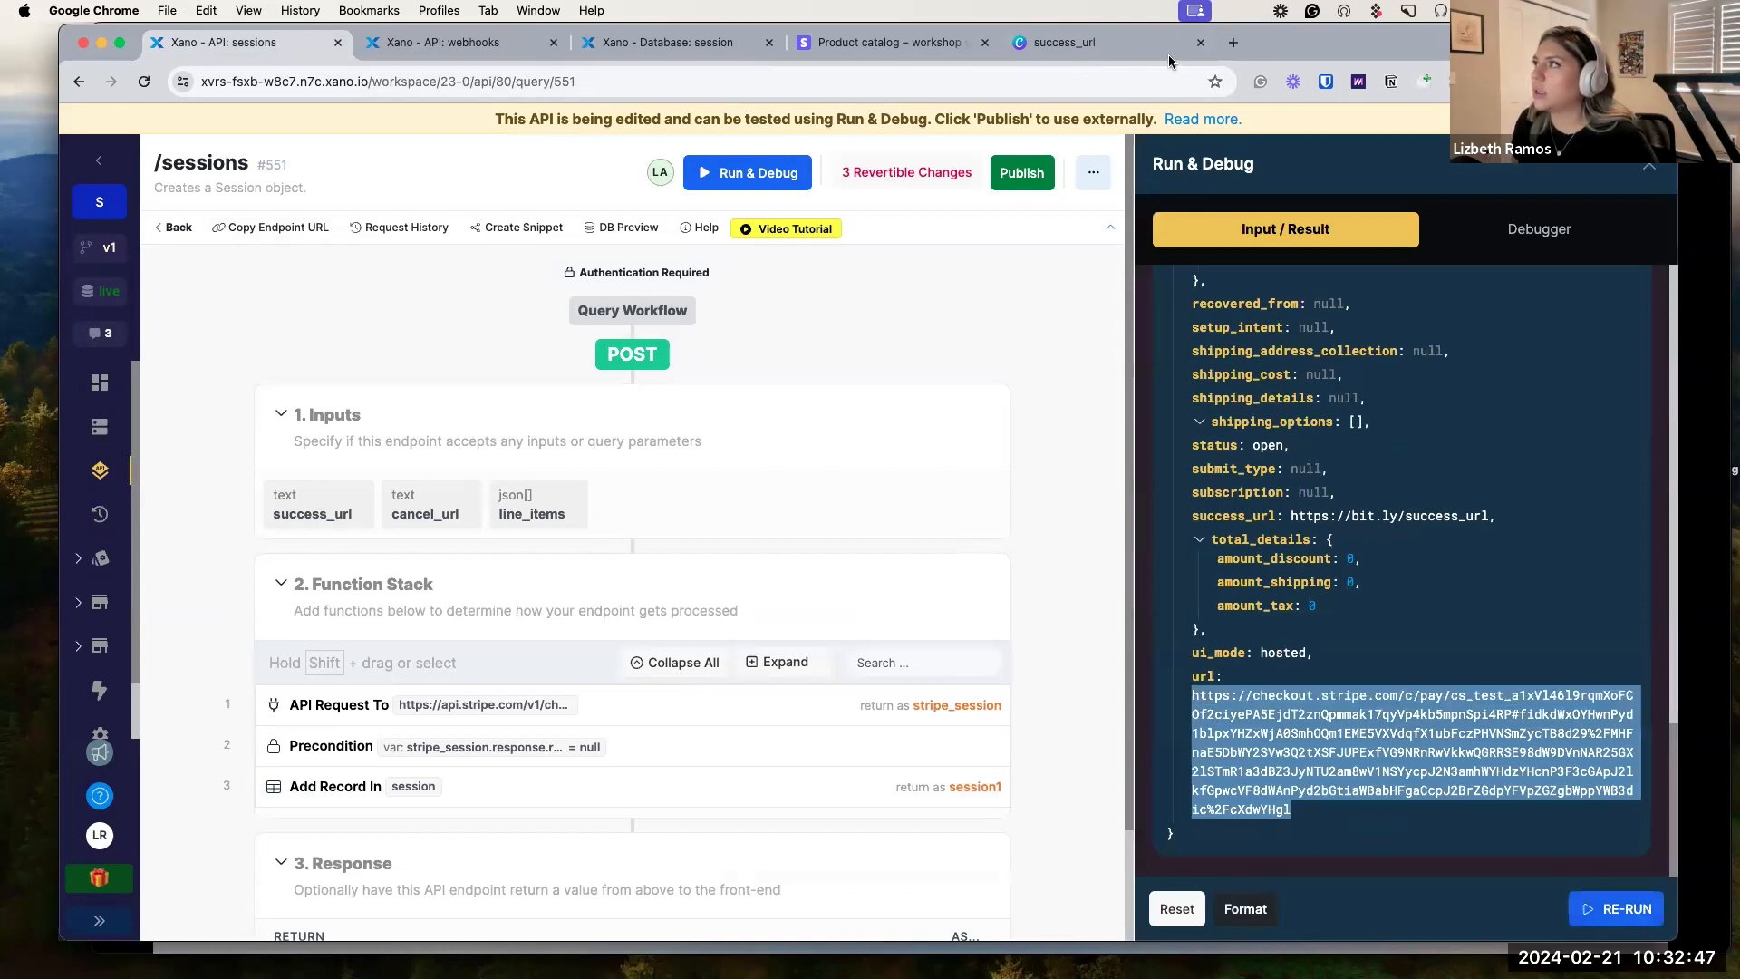
click(1201, 43)
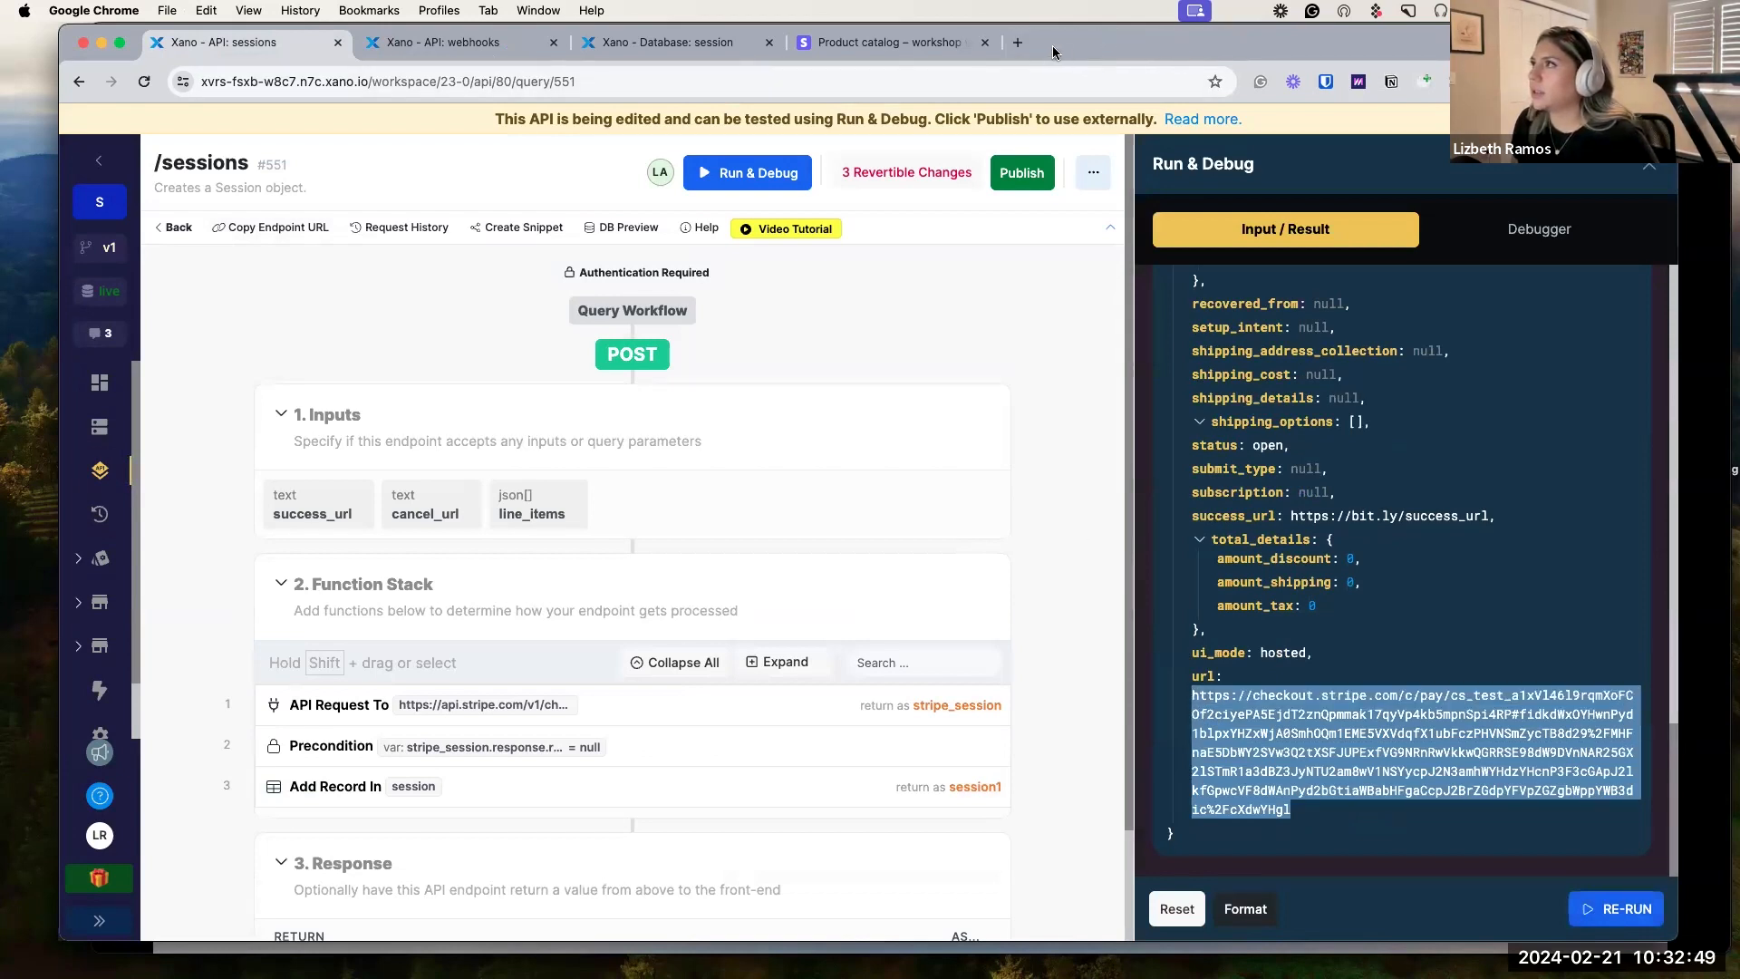
click(1017, 42)
Load the checkout URL and reload the session table to see the new session row.
key(super+v)
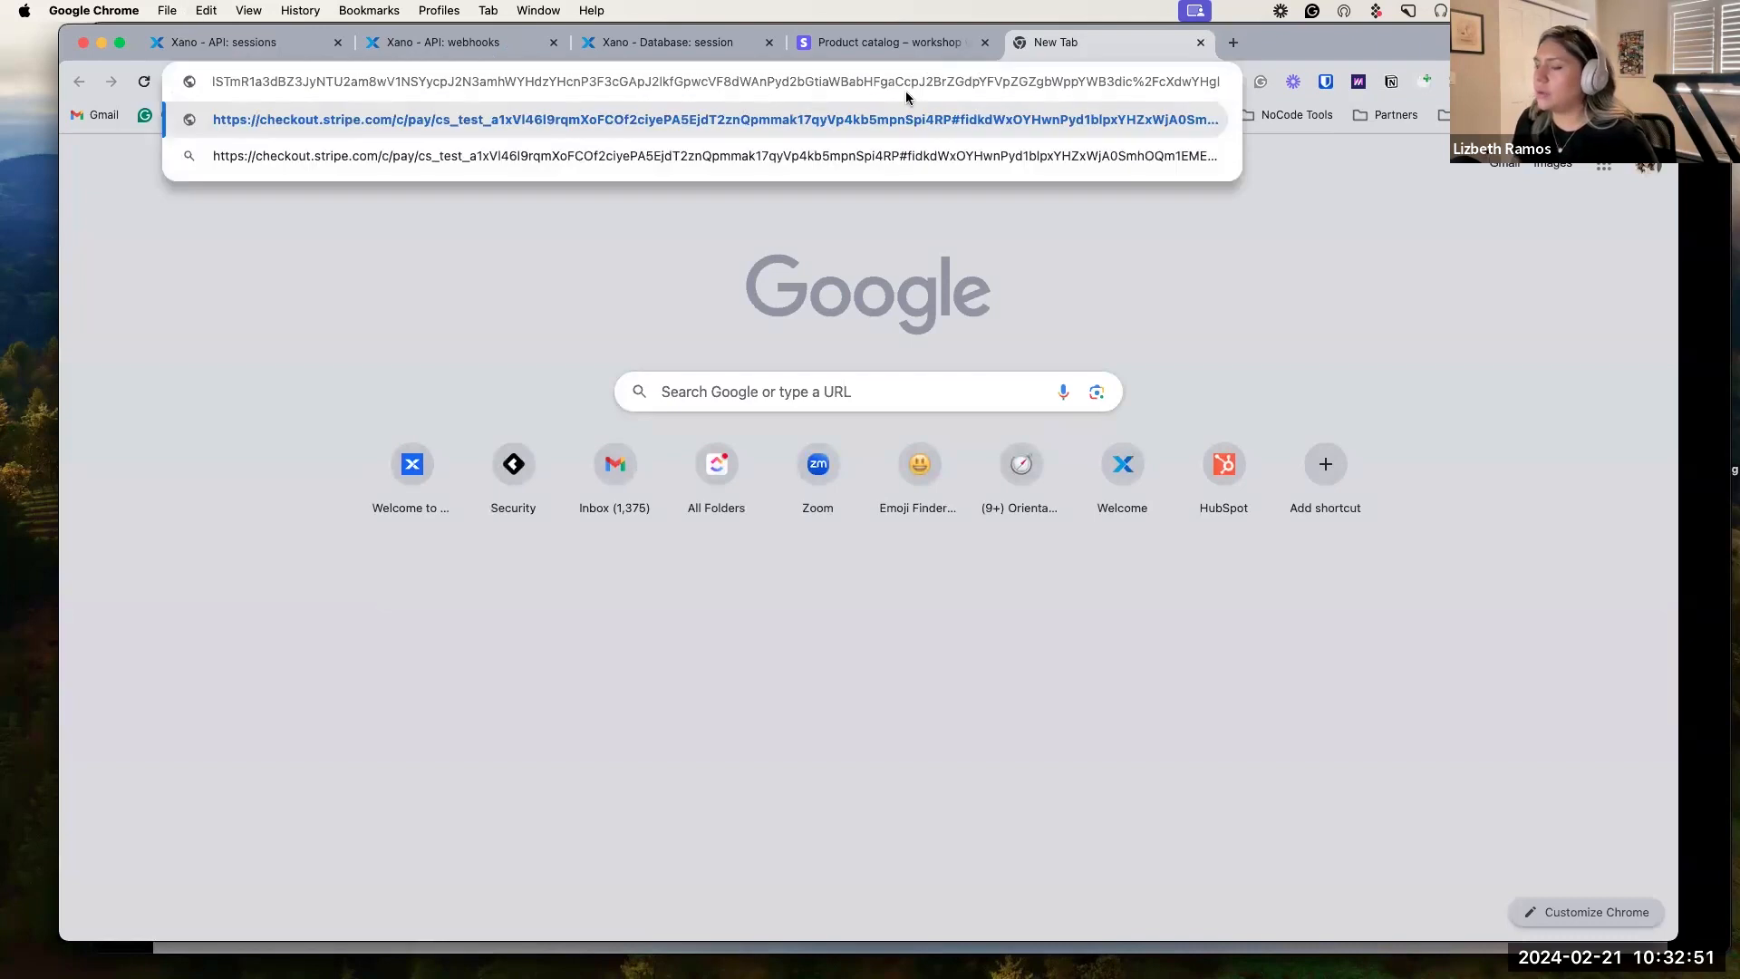
key(Return)
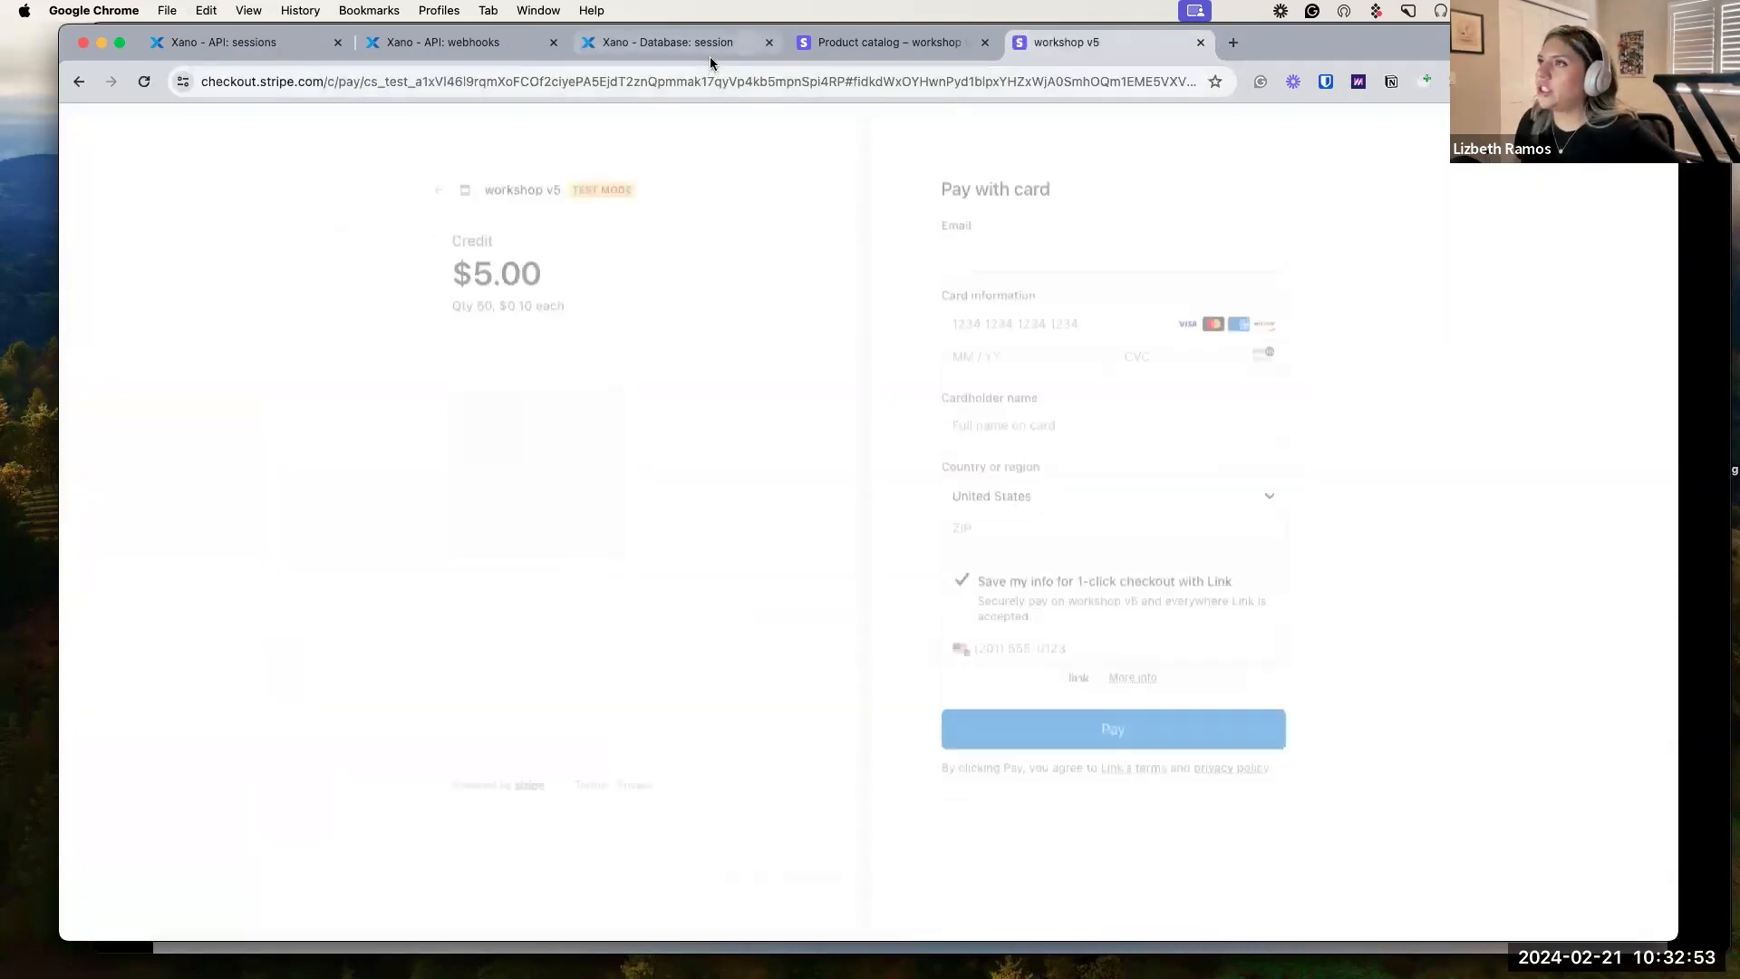
click(711, 54)
click(261, 207)
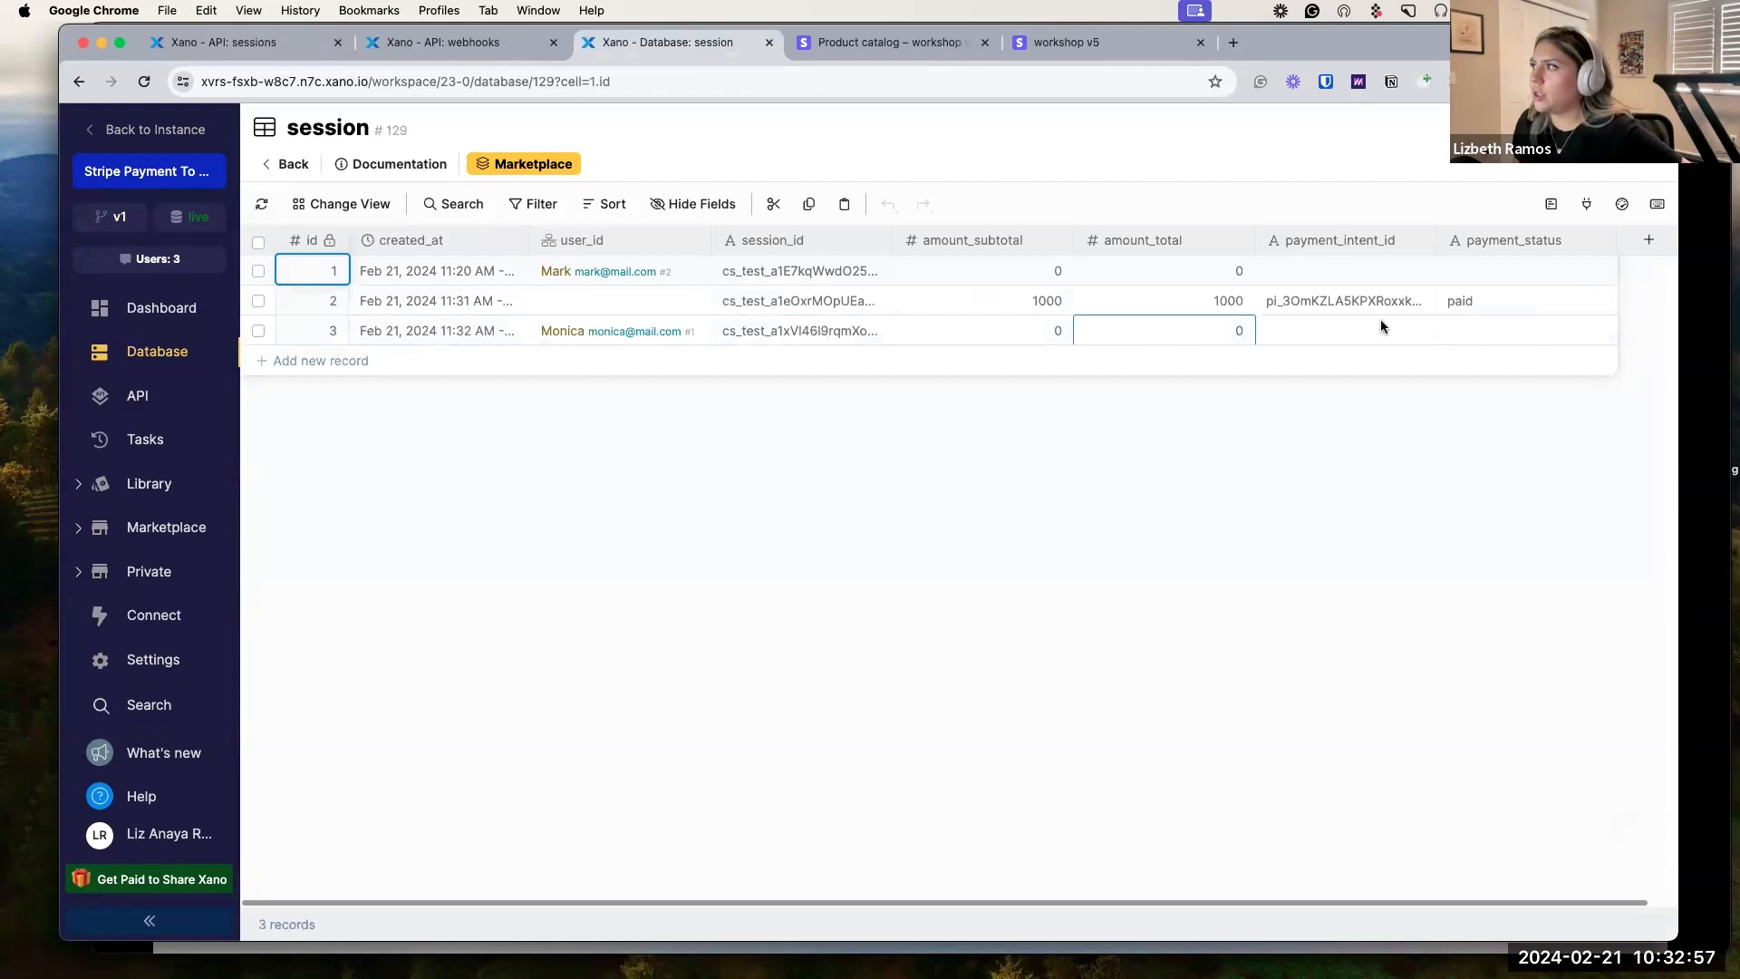
click(1079, 43)
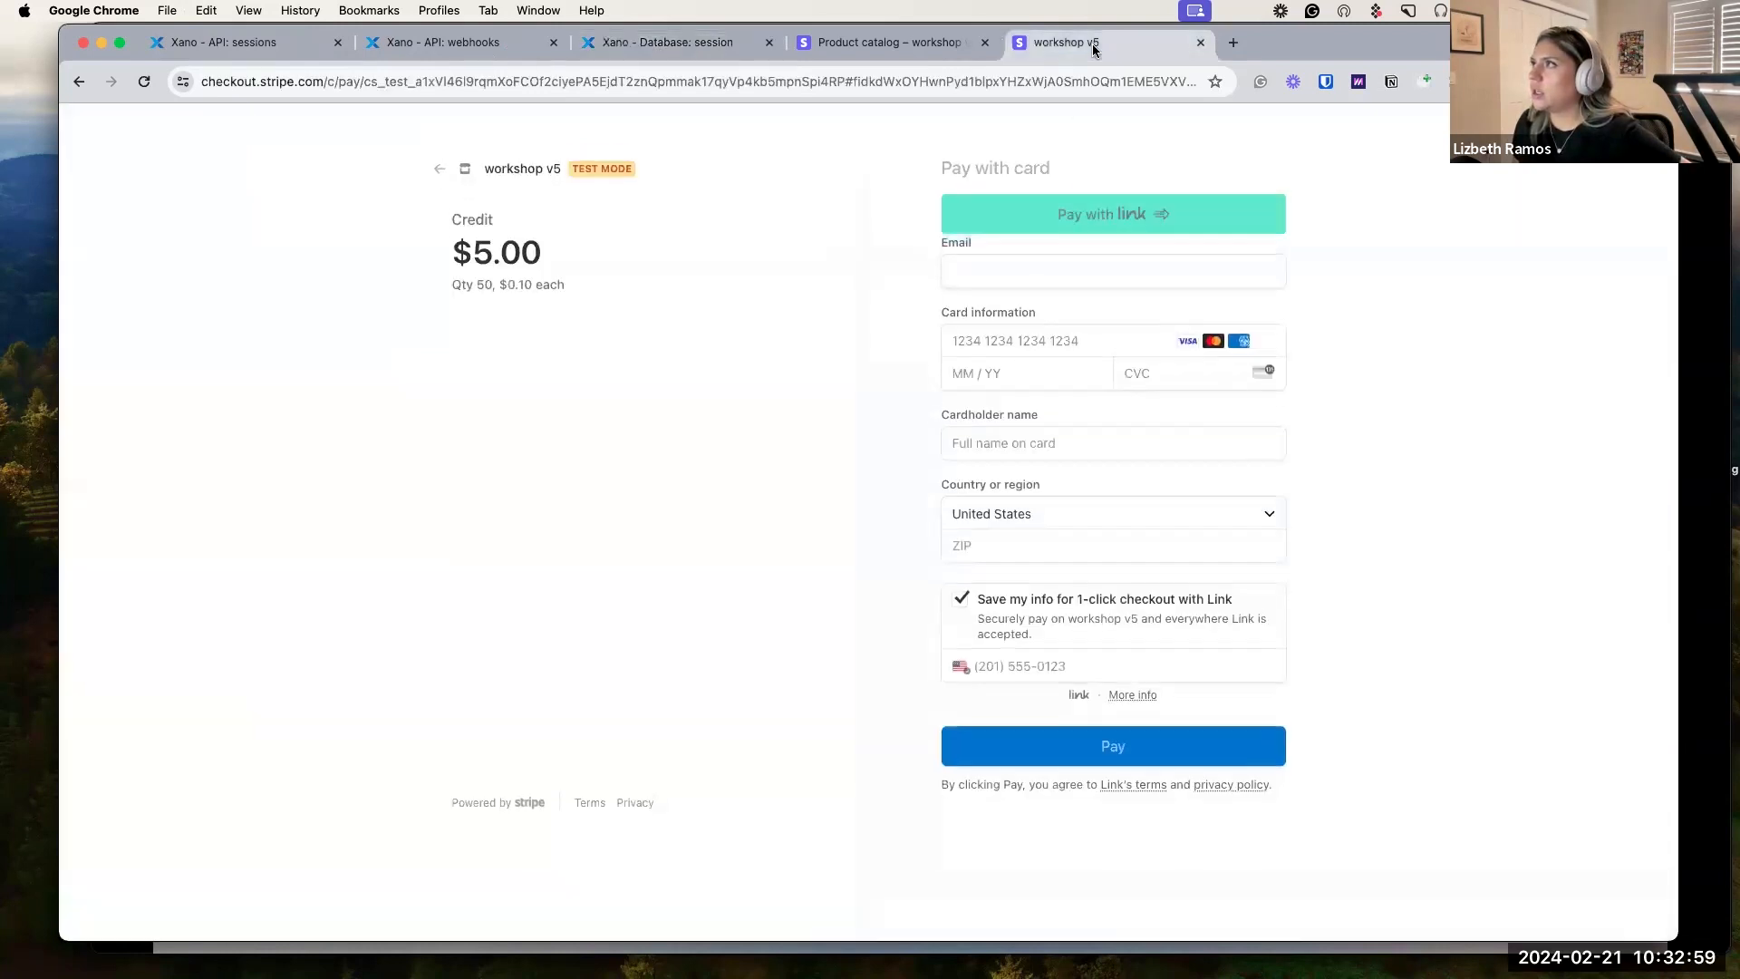
click(994, 286)
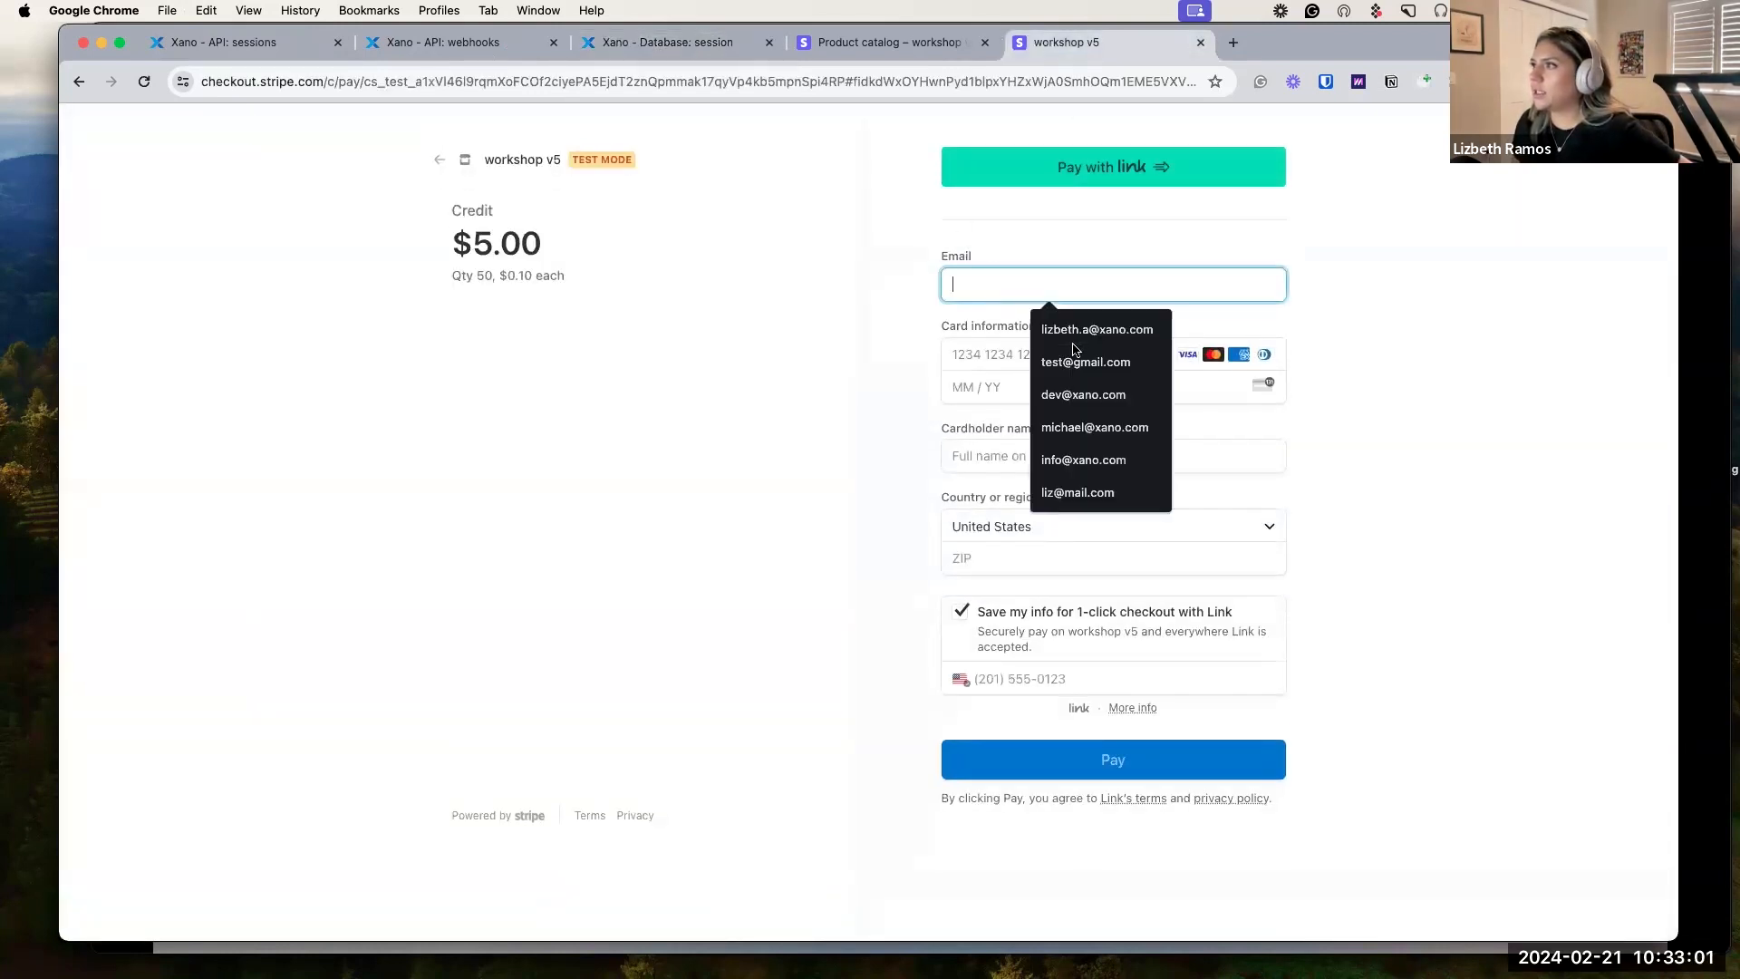
click(1079, 362)
text(4242 )
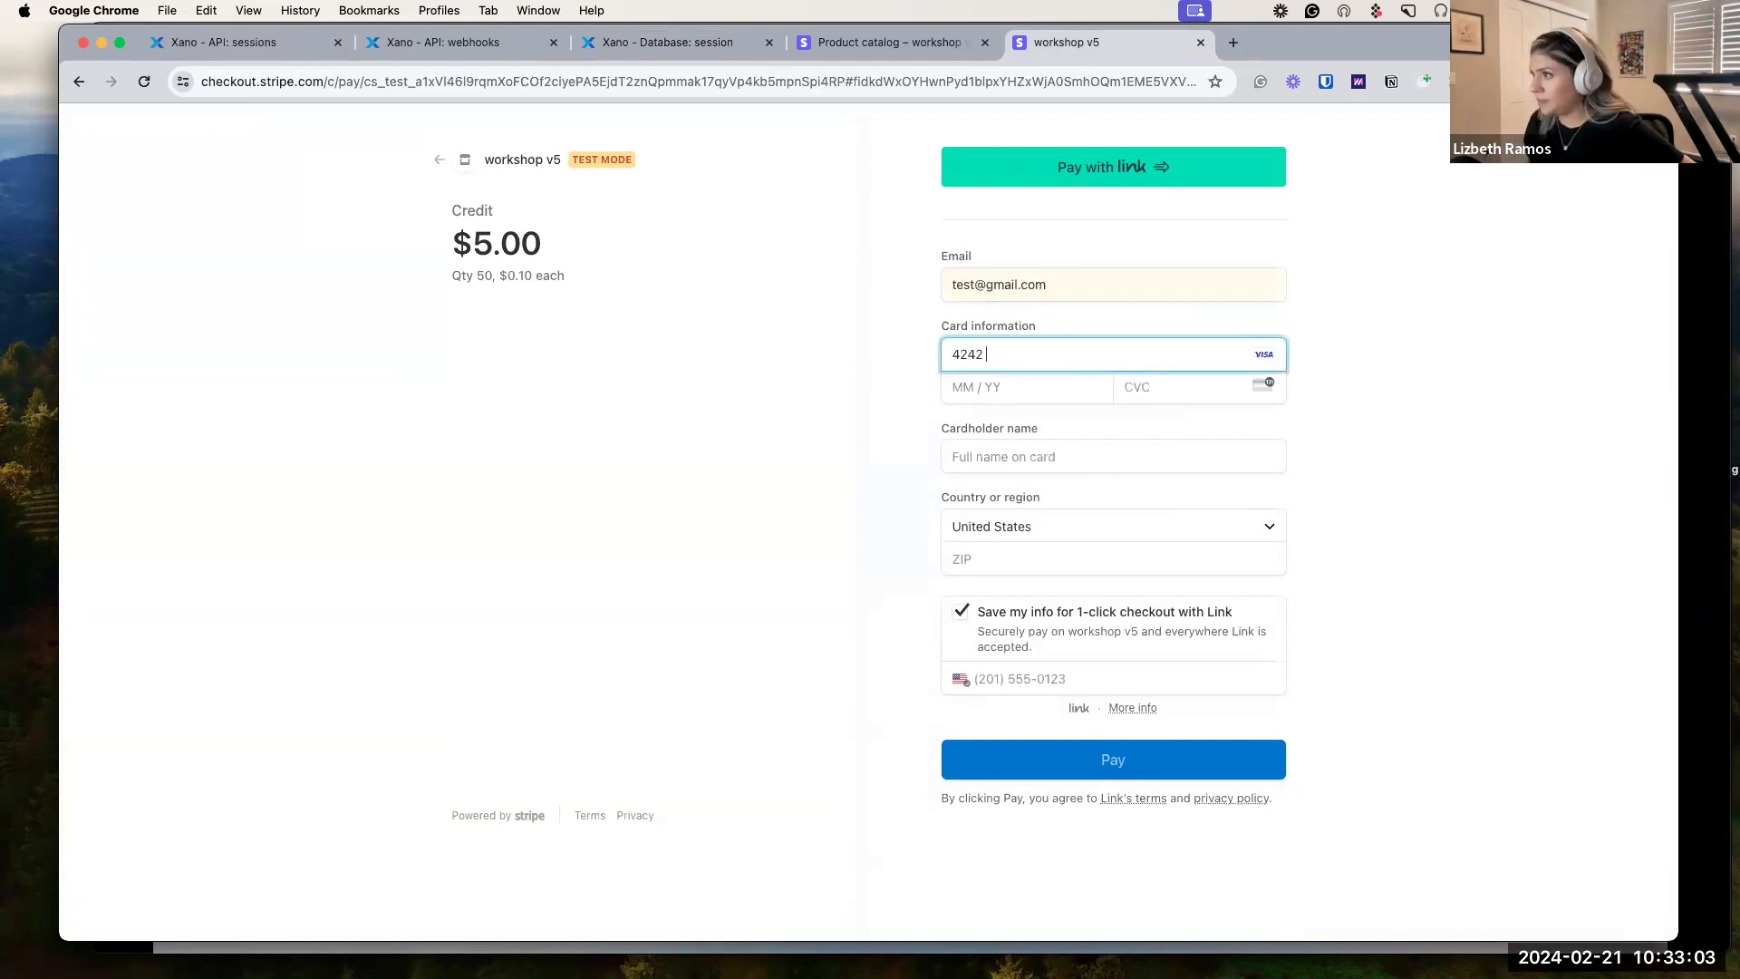
text(4242 4242 44)
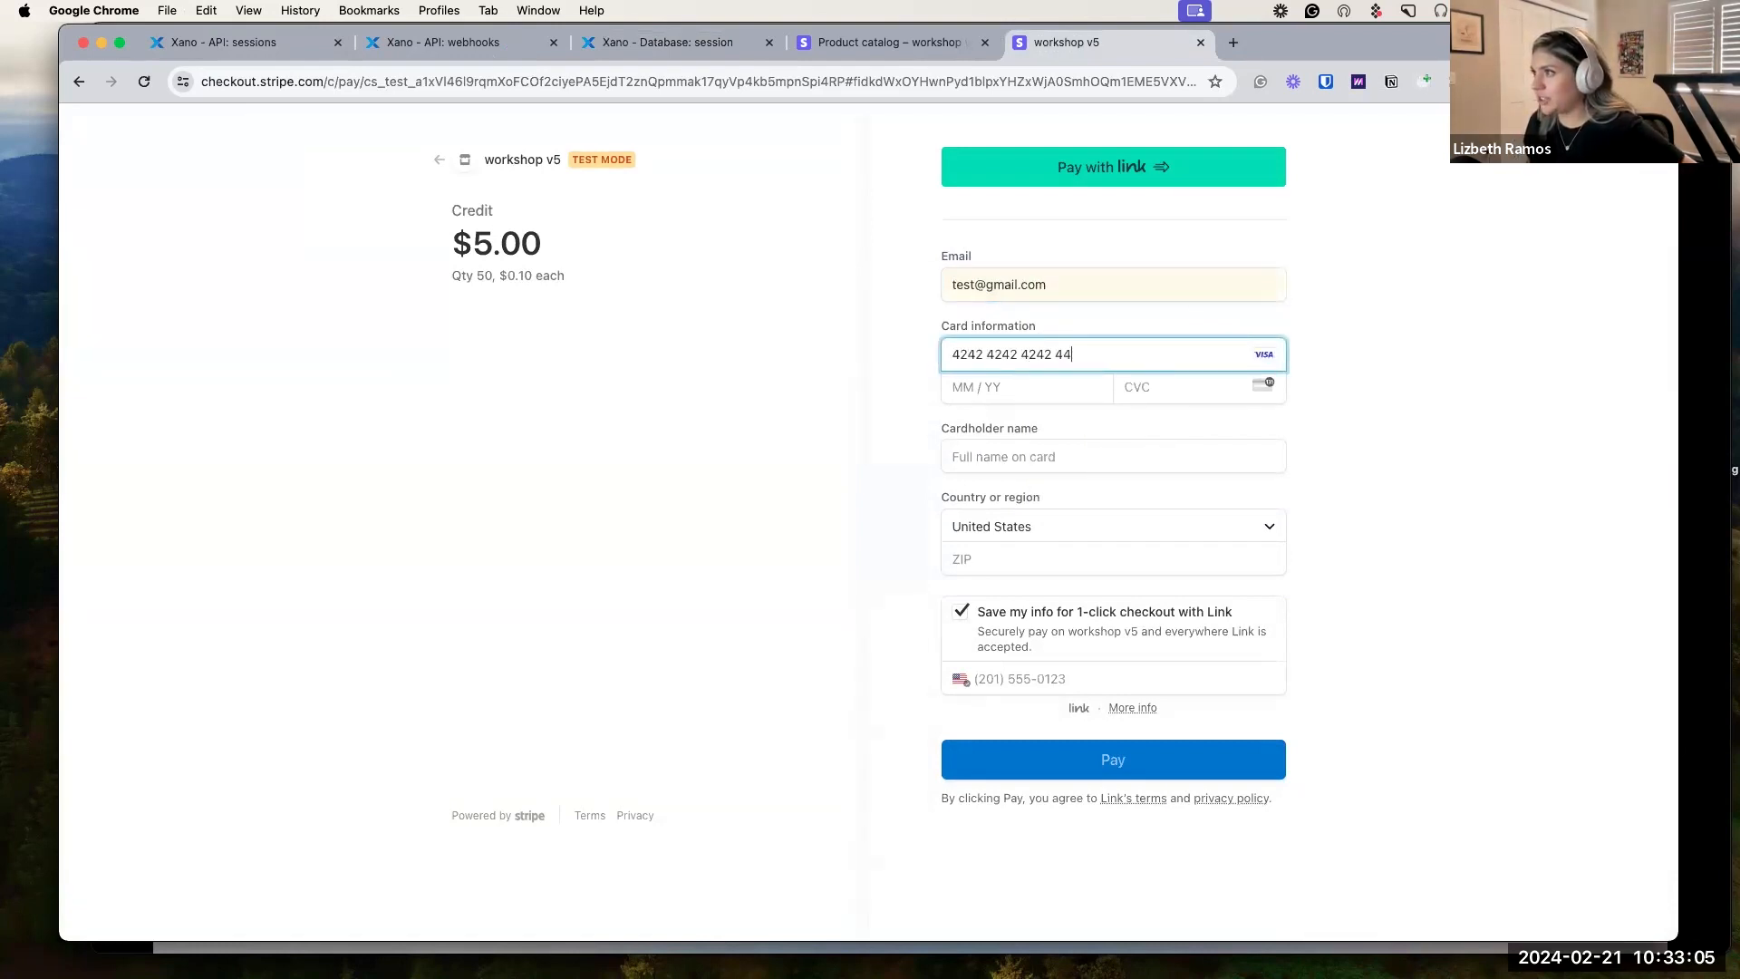
key(BackSpace)
text(244)
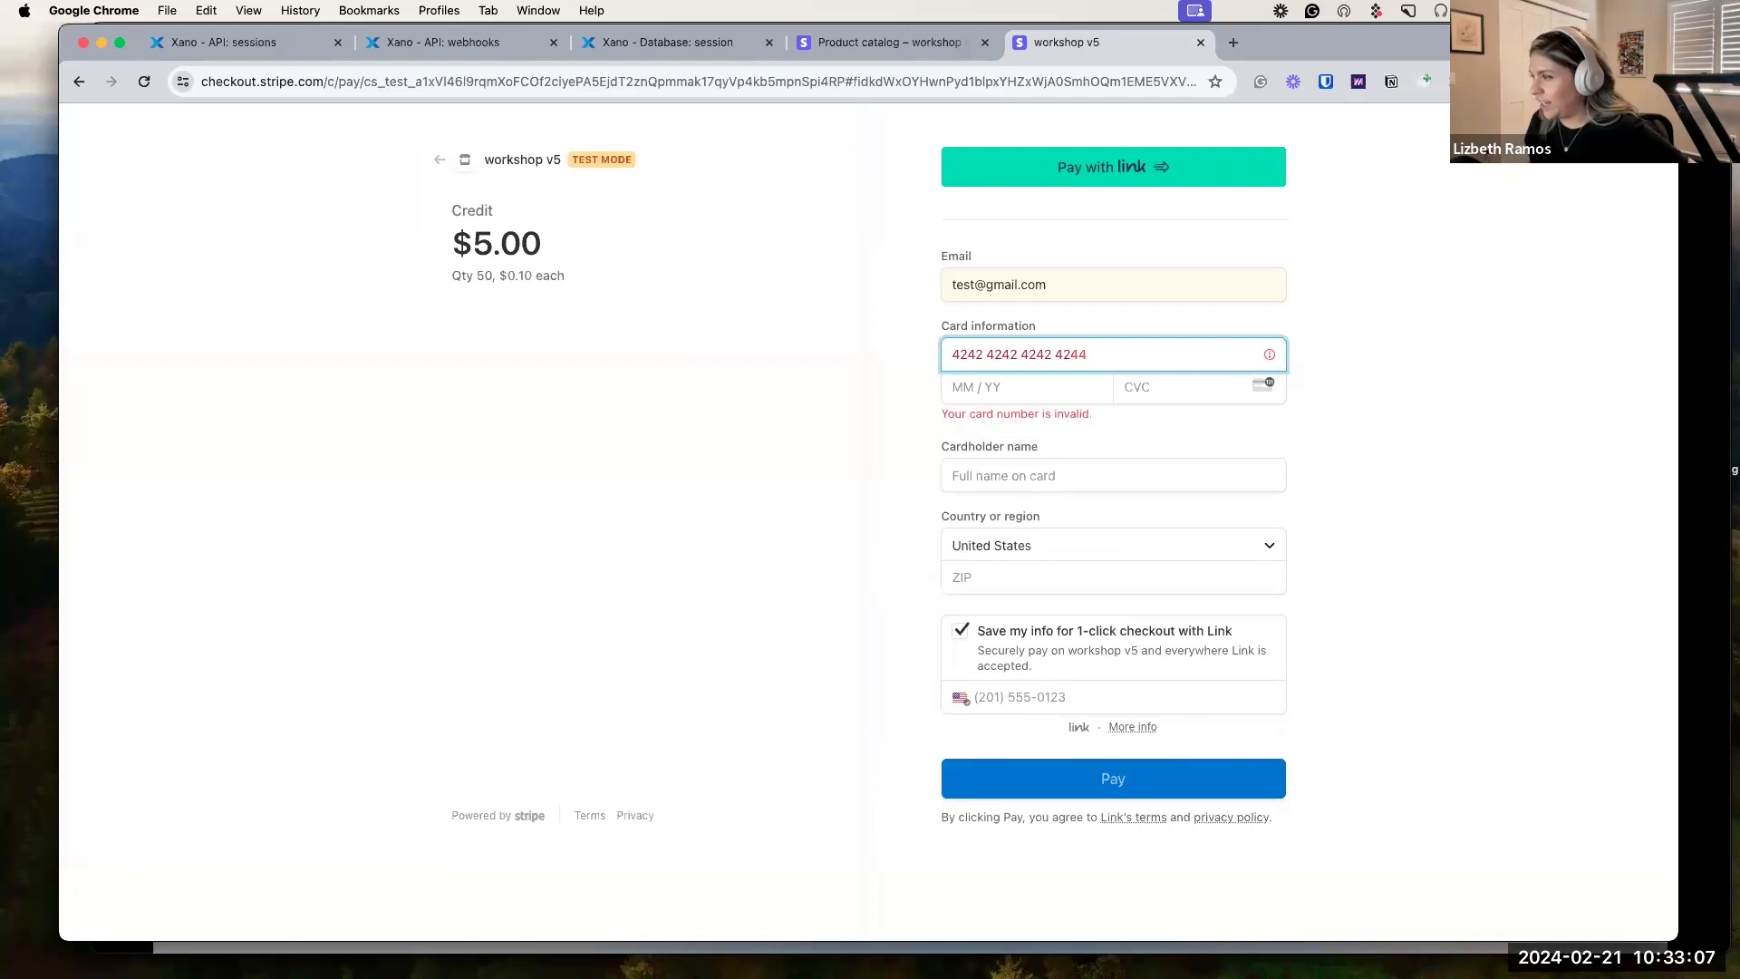
key(BackSpace)
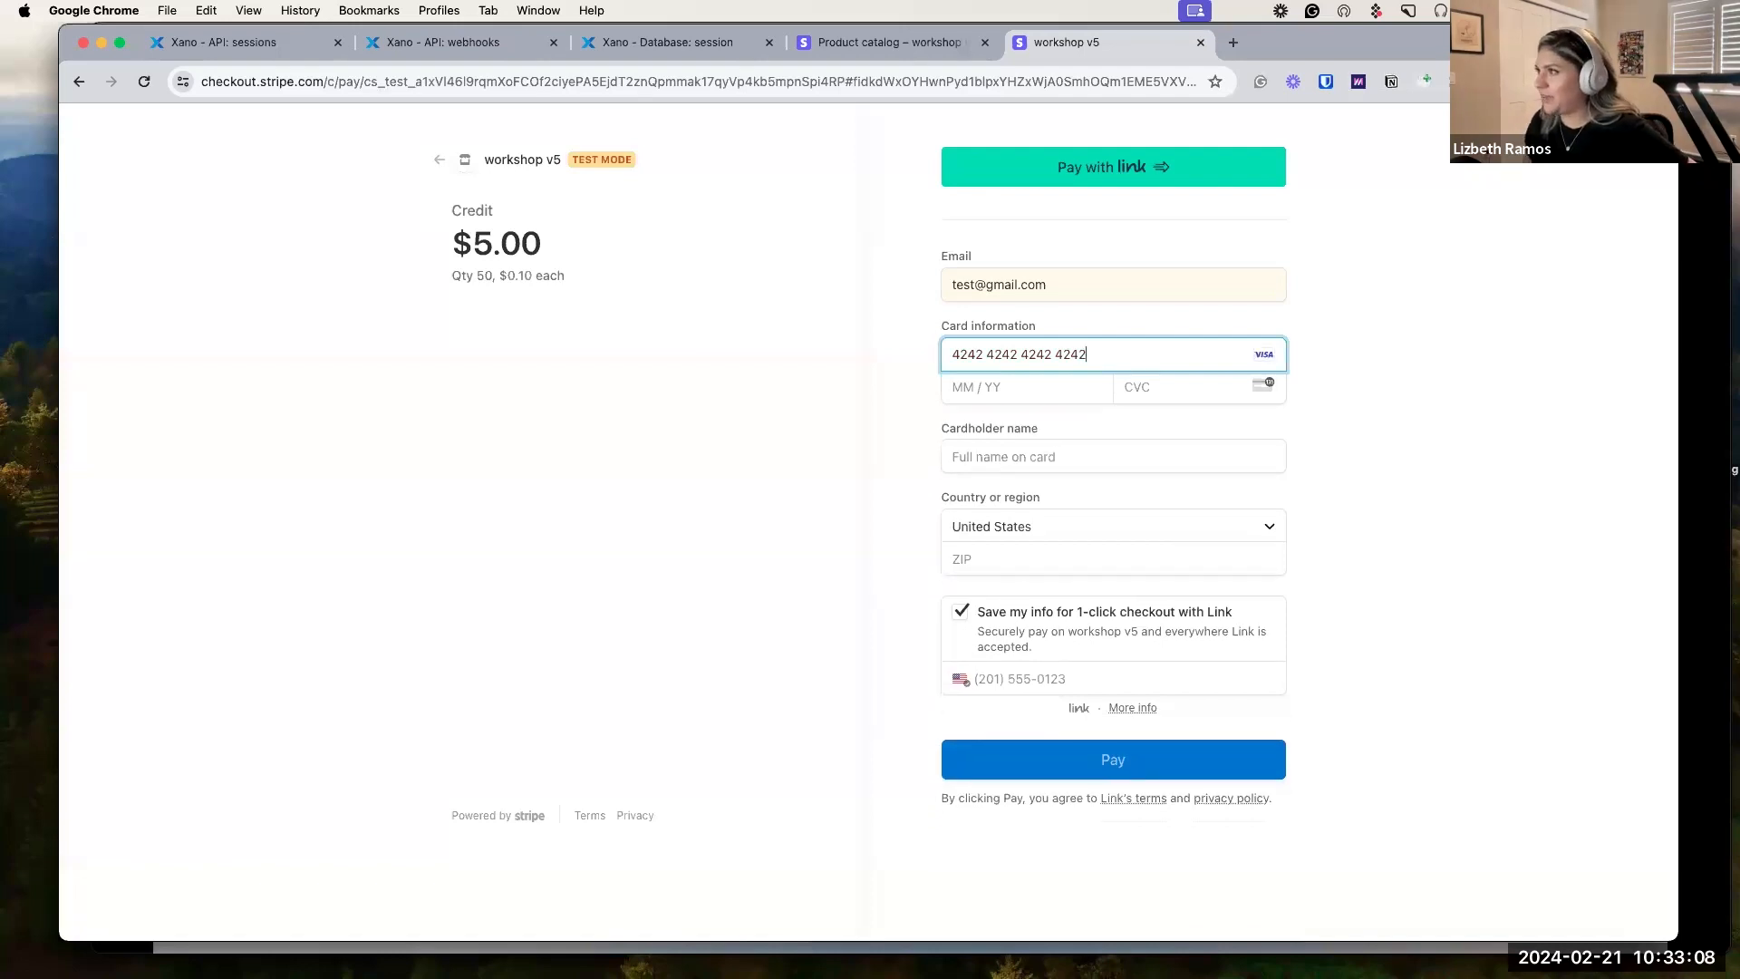
click(1045, 386)
text(04 / 44)
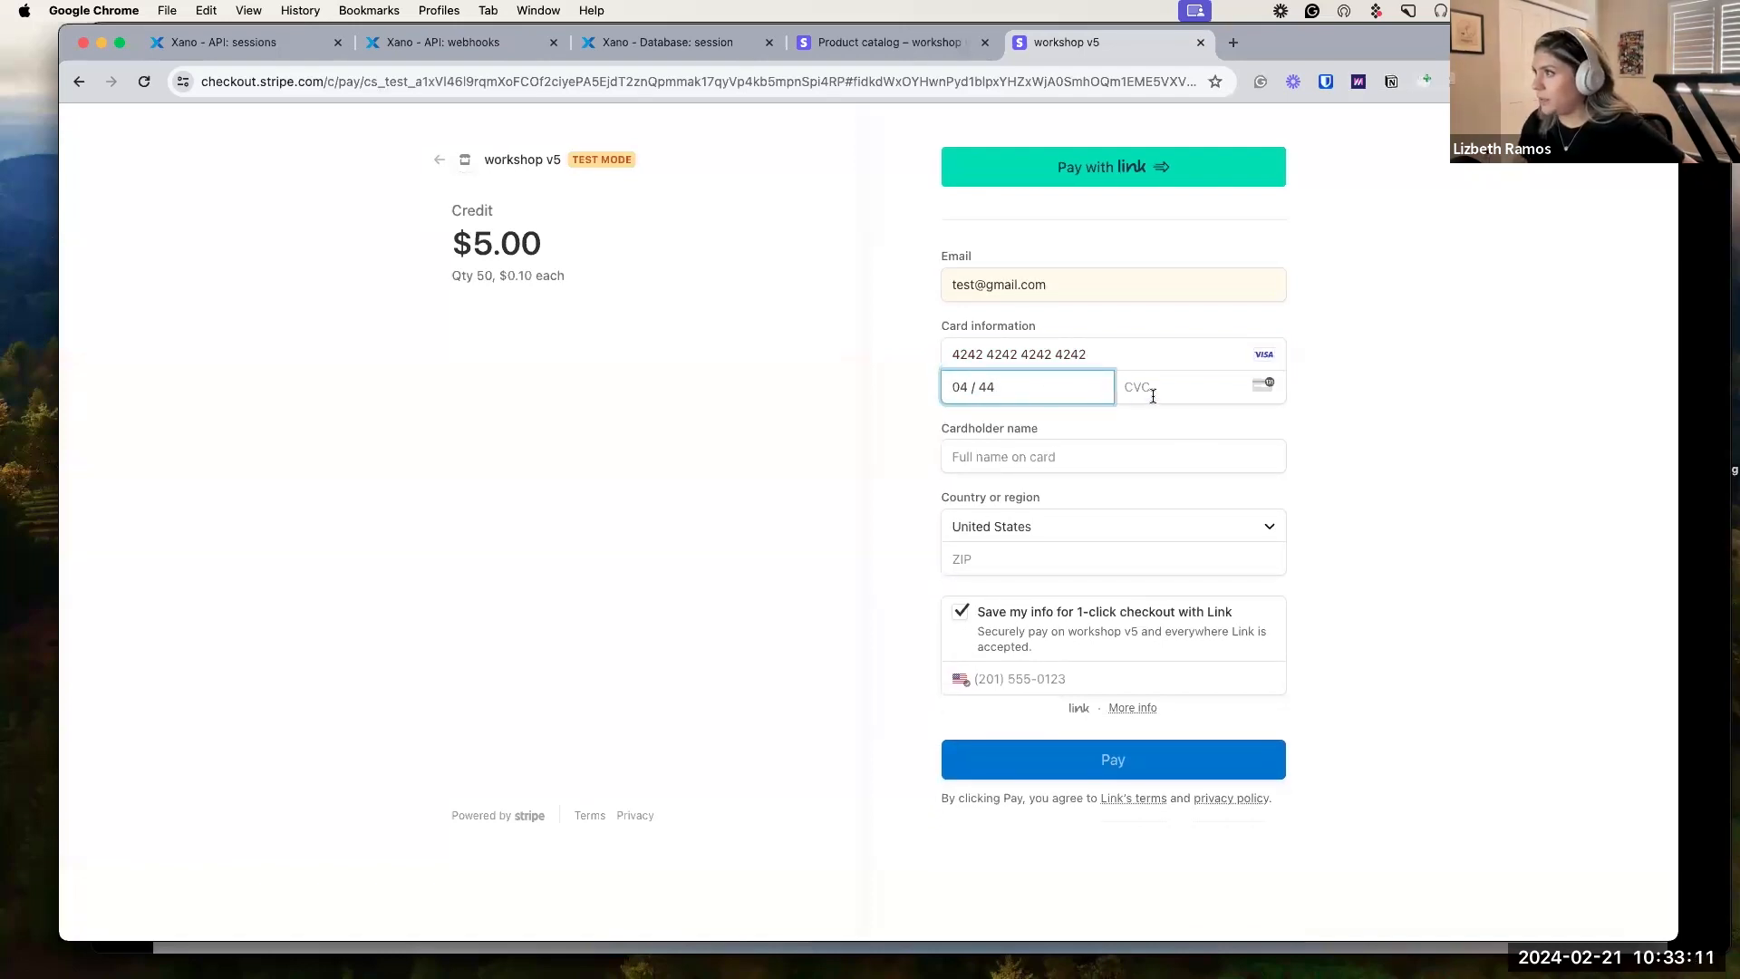
click(1153, 396)
text(444)
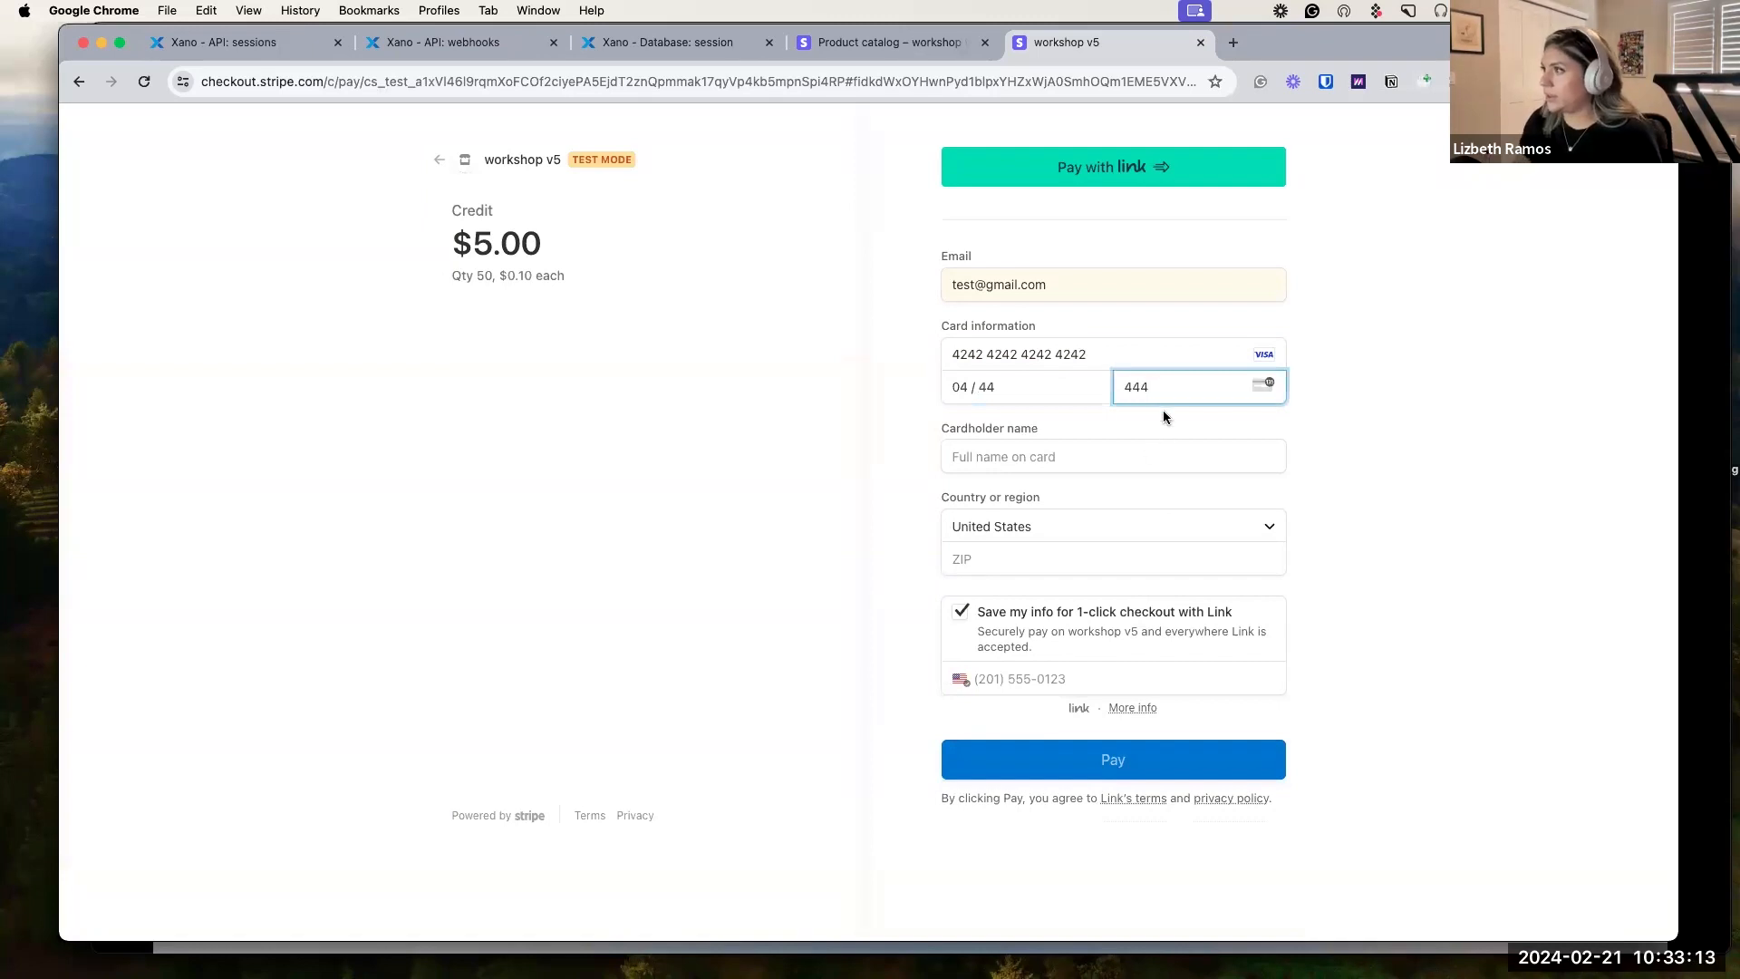
Enter cardholder name 'Test' and ZIP 44444, turn off saving info, and pay $5.00.
click(1145, 456)
text(Test)
click(1064, 549)
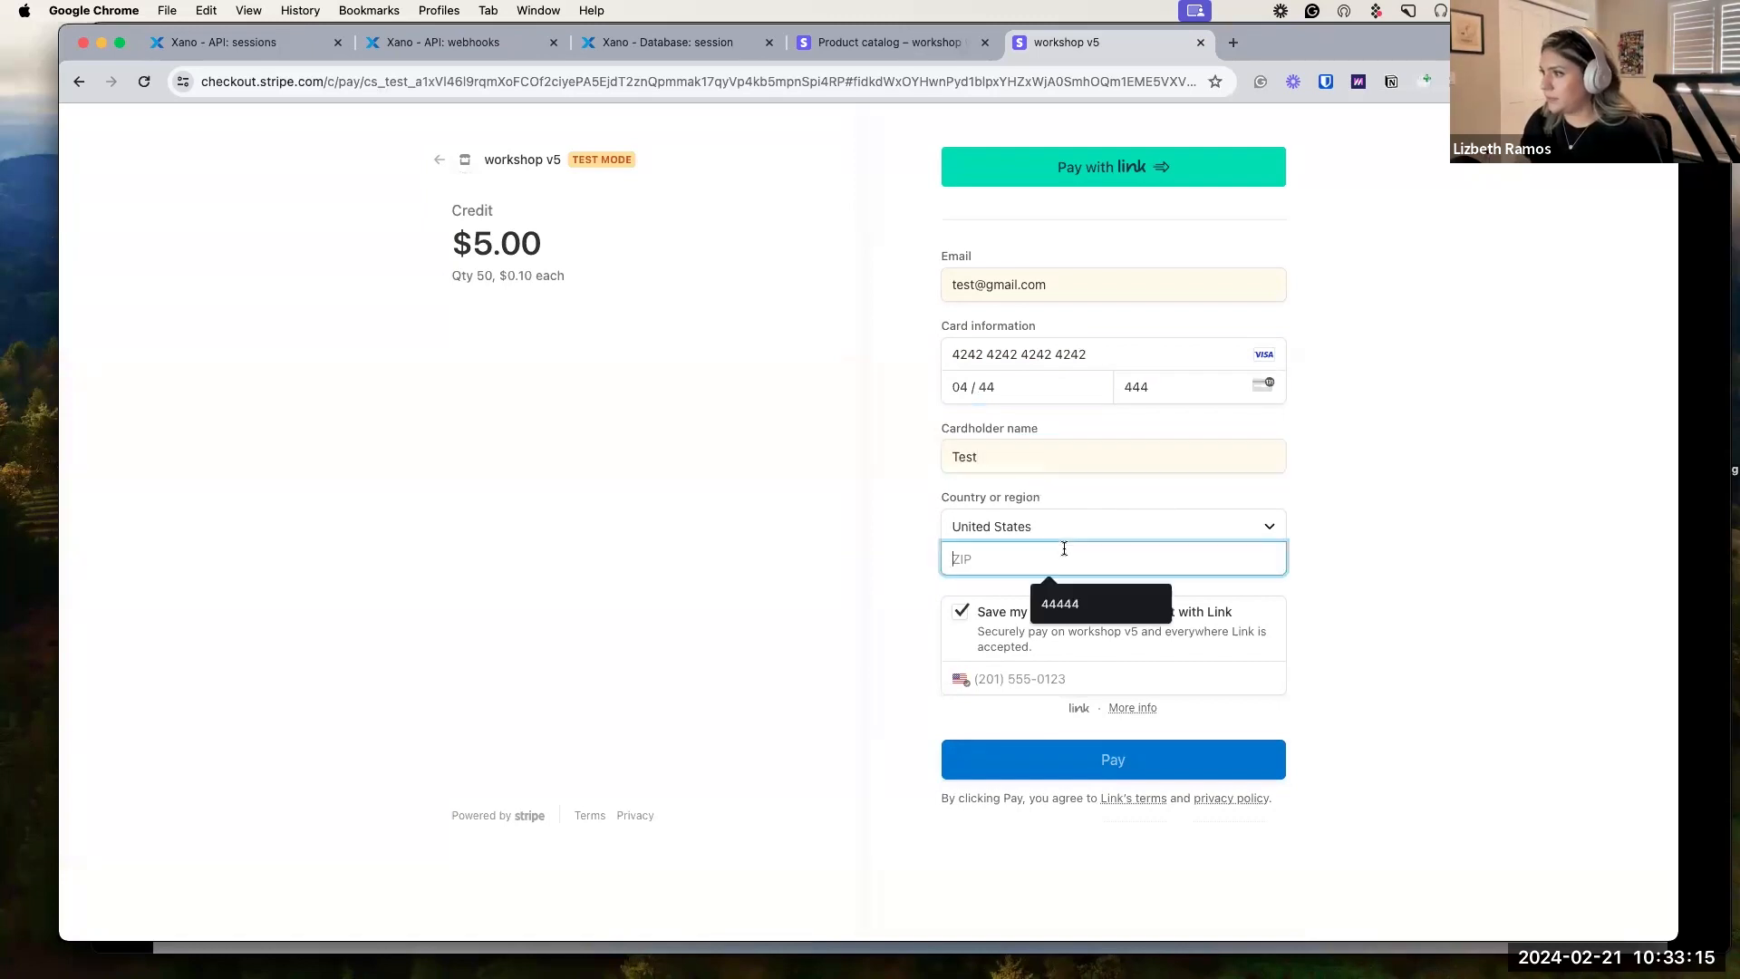
text(44444)
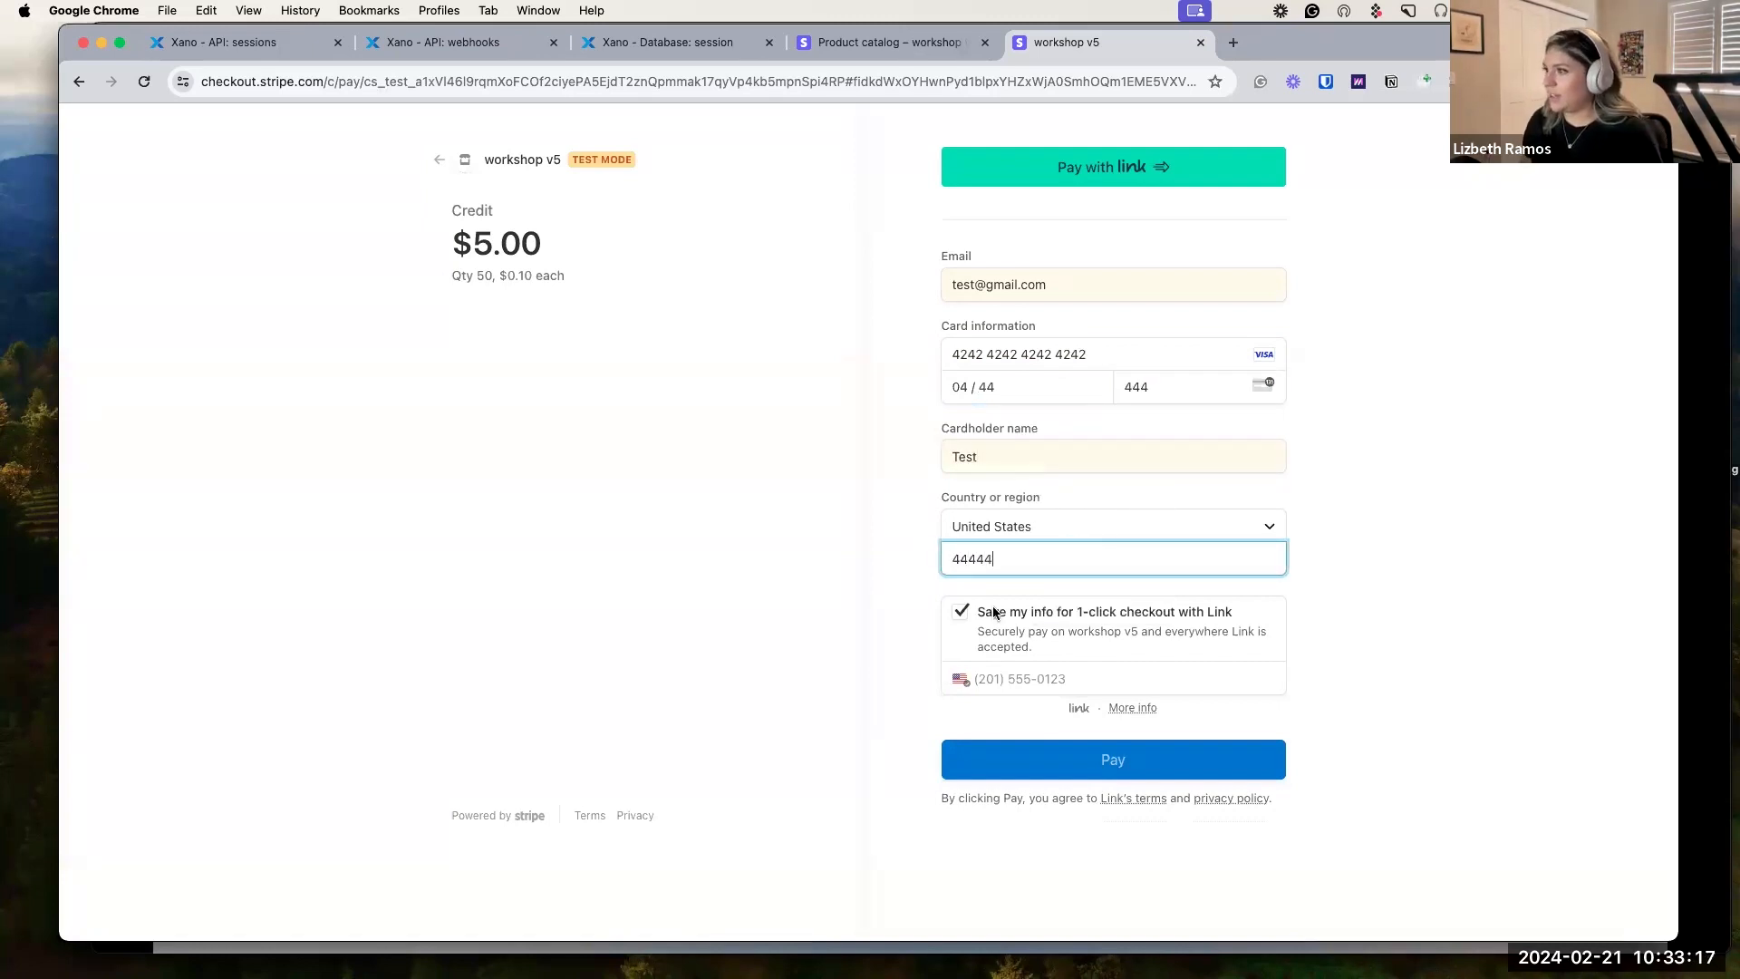
click(961, 612)
click(1167, 705)
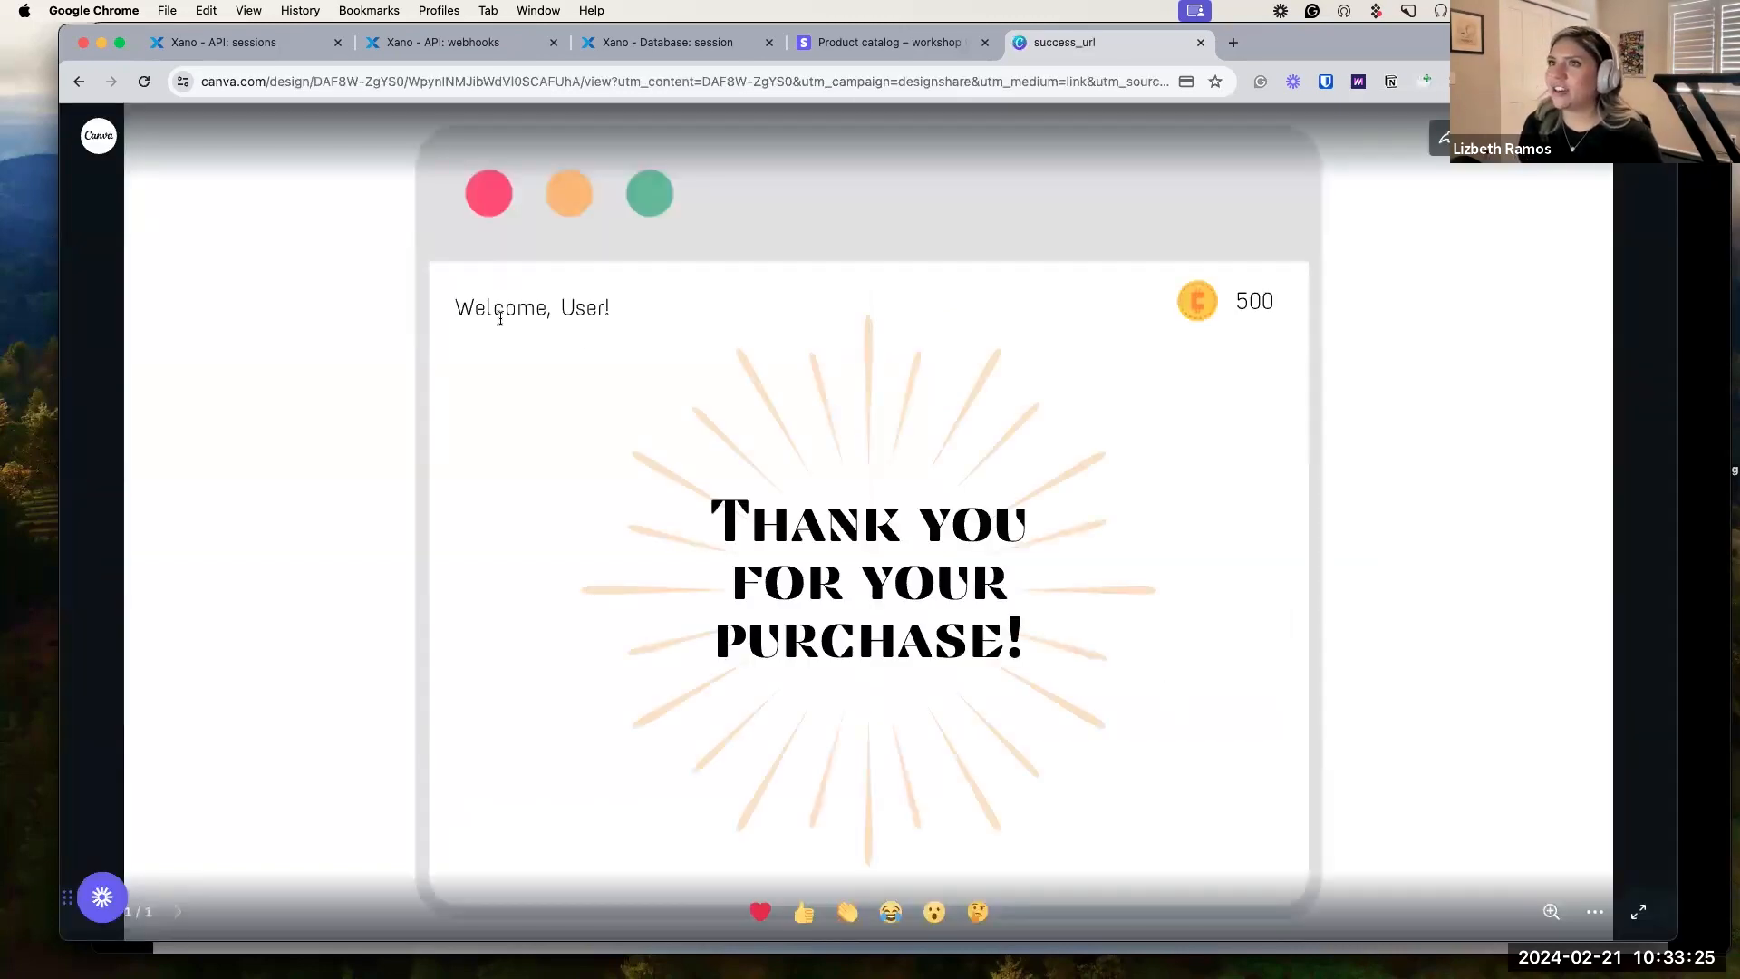
Check the webhook request history for a 200 OK and reload the session table to see session 3 paid.
click(470, 58)
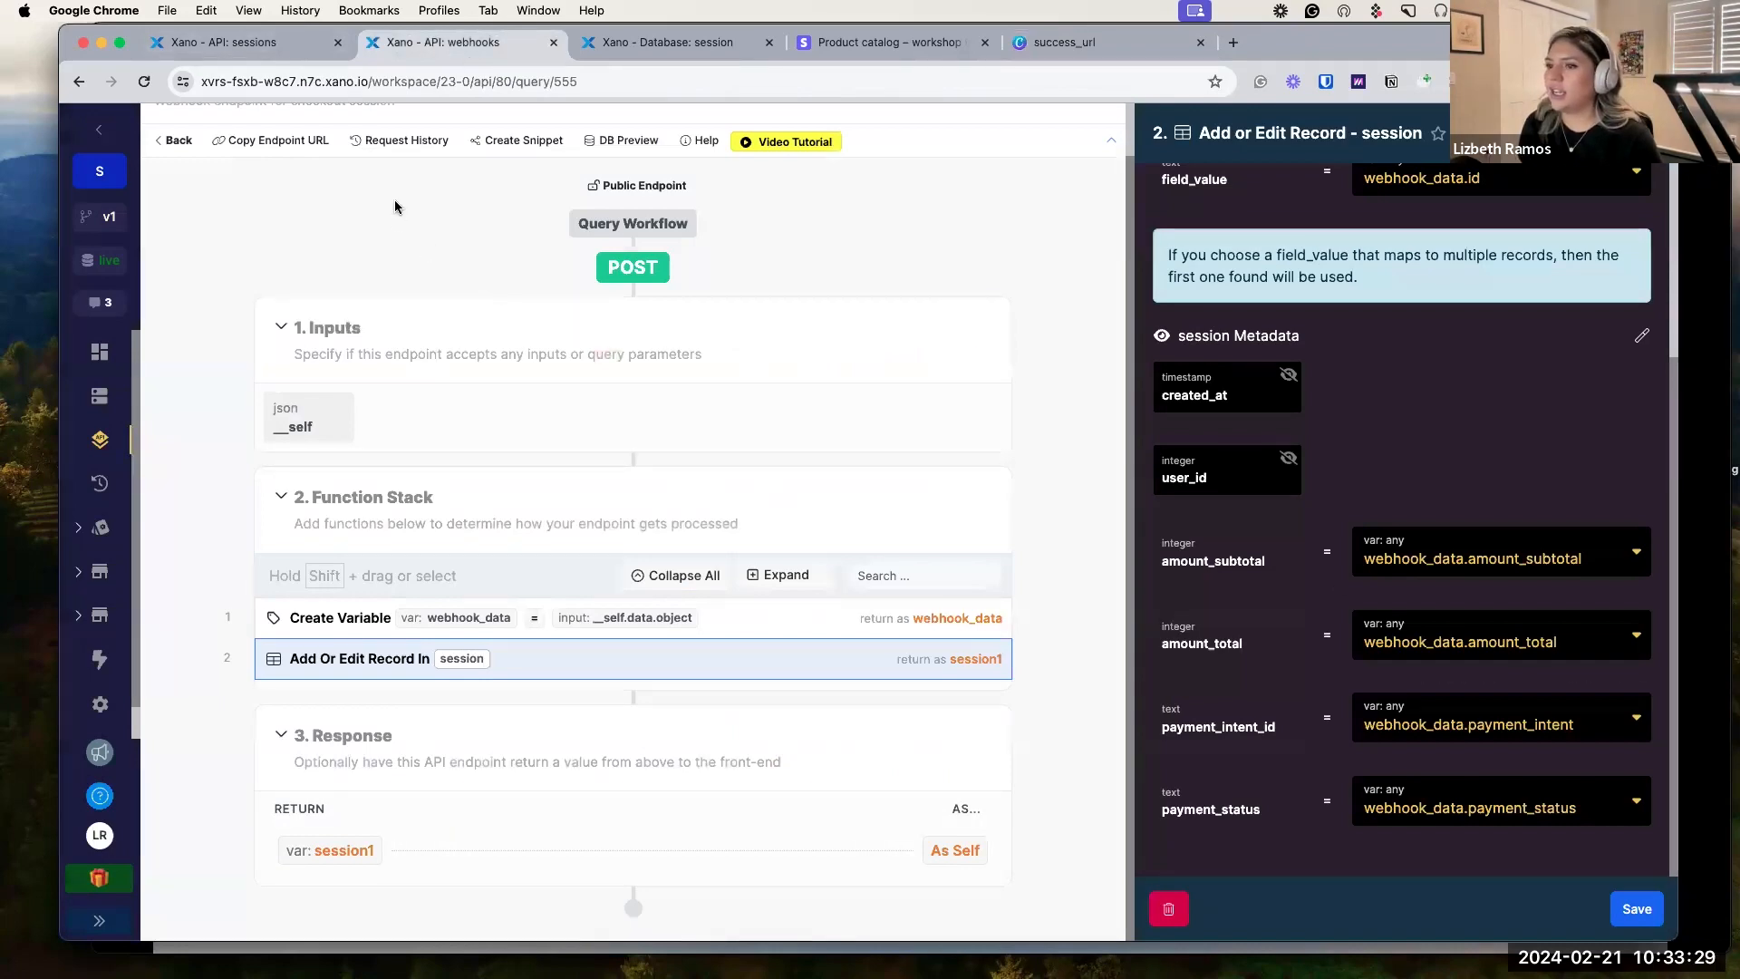
click(400, 142)
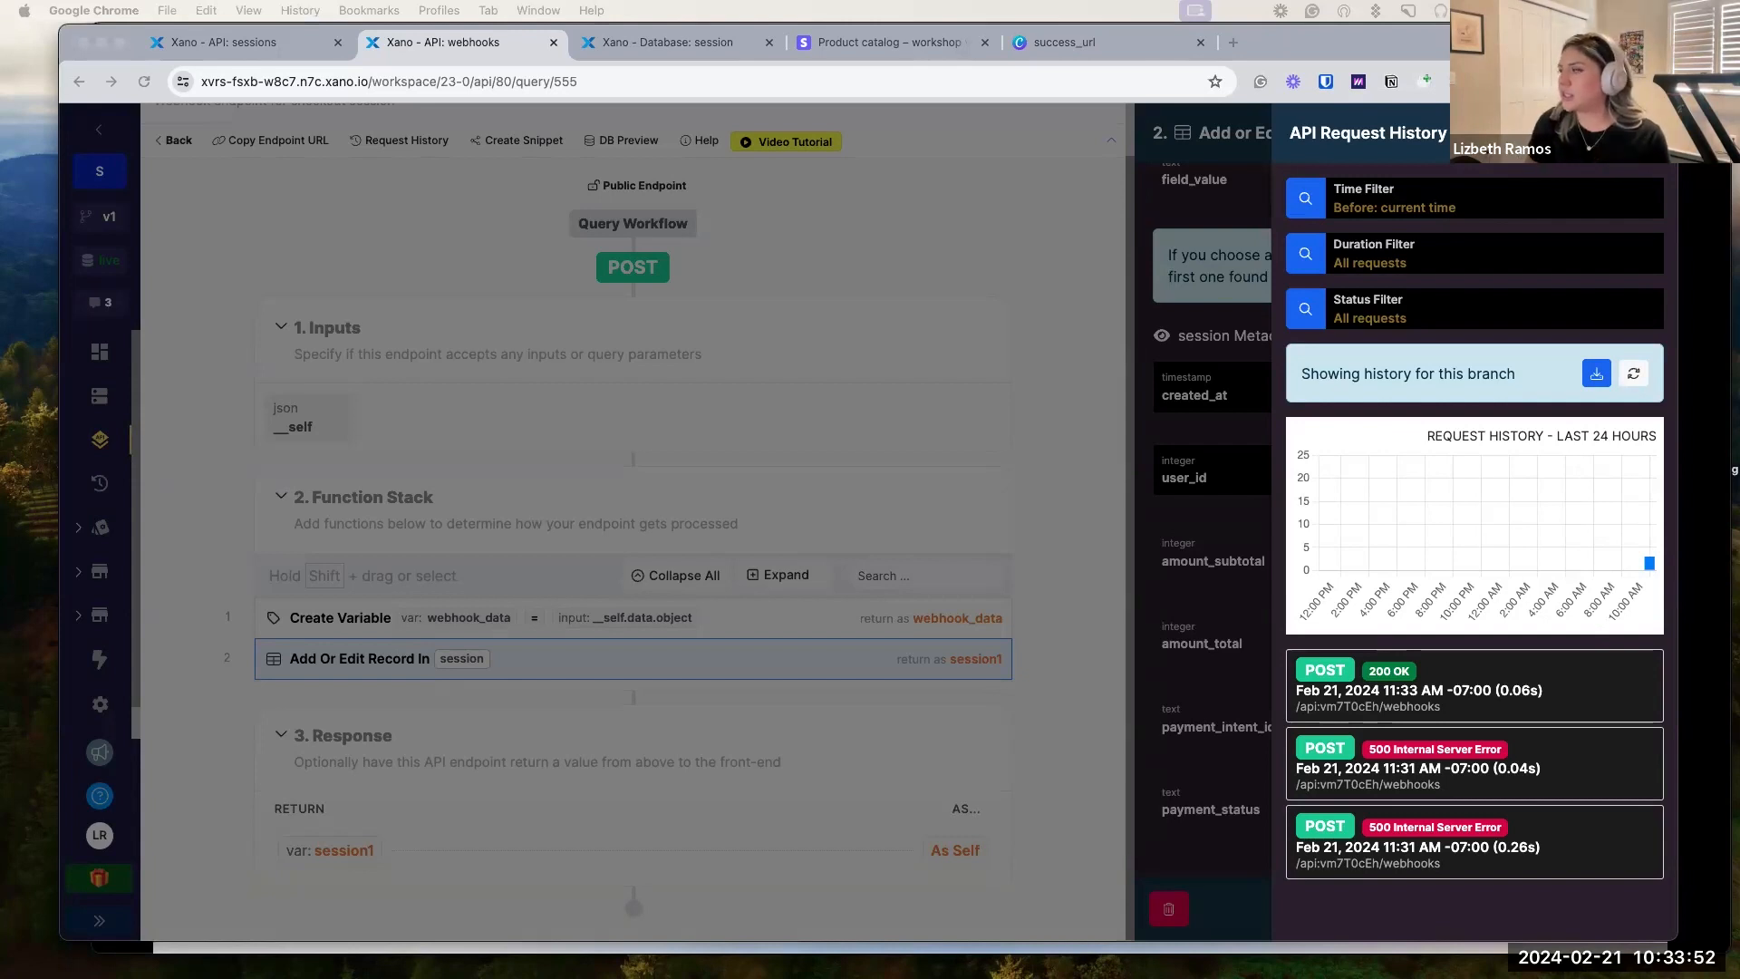
click(629, 45)
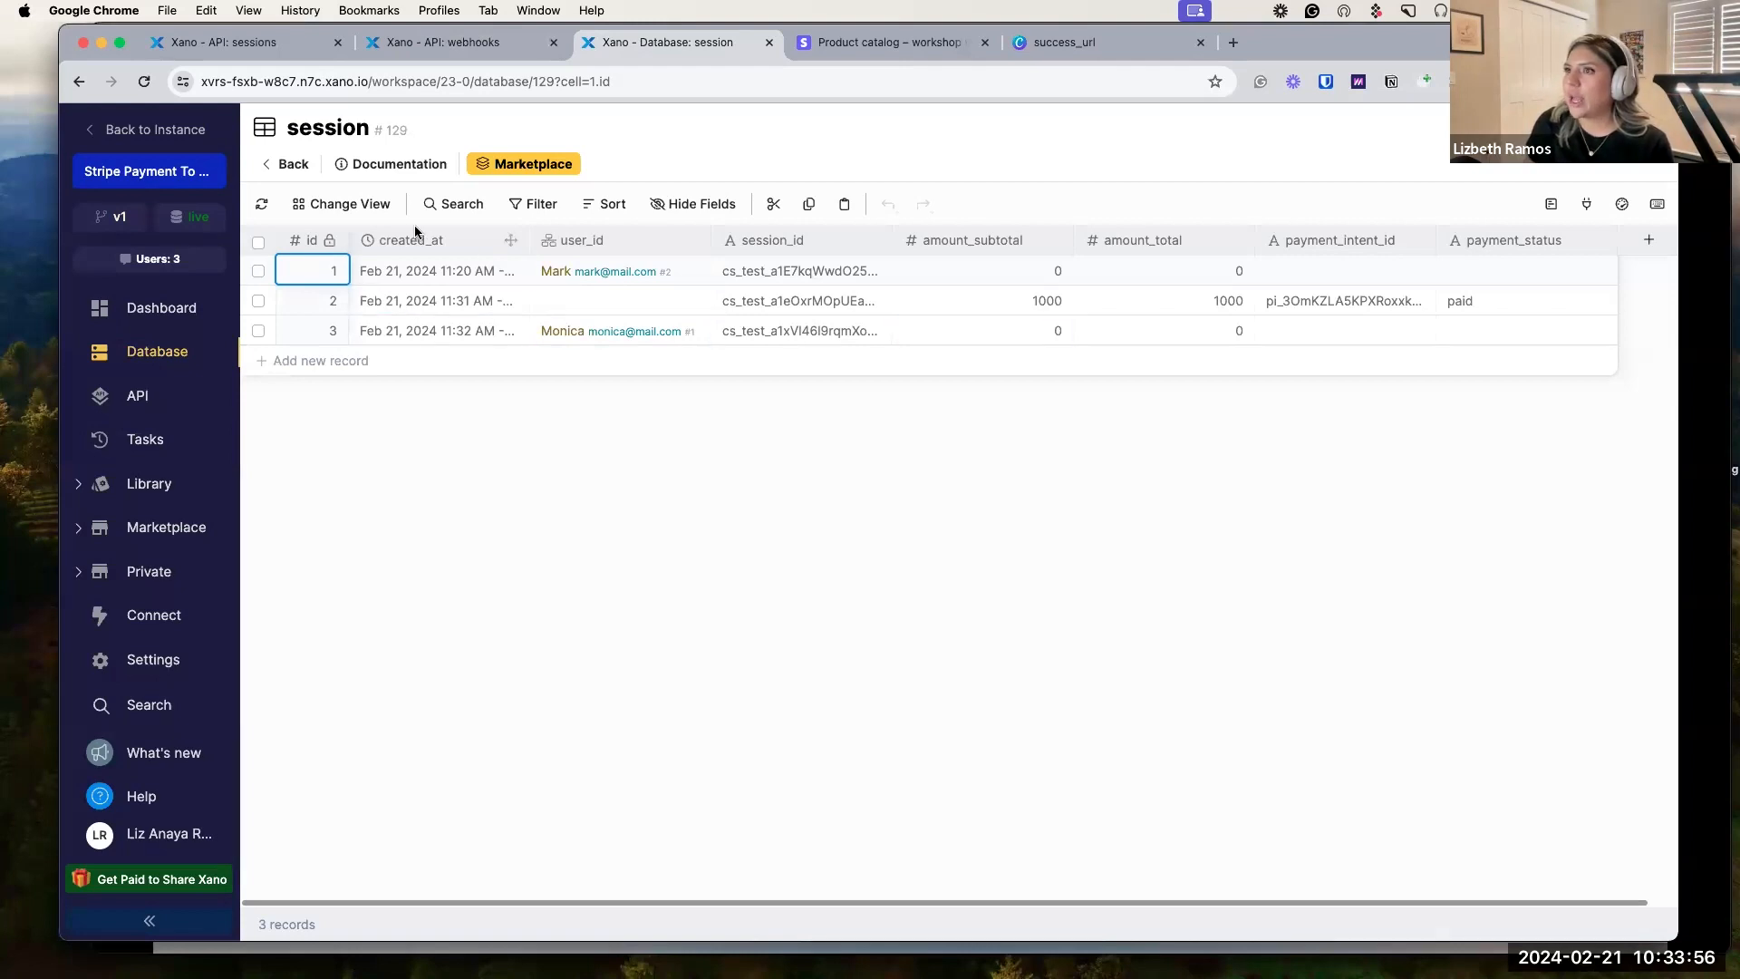
click(262, 207)
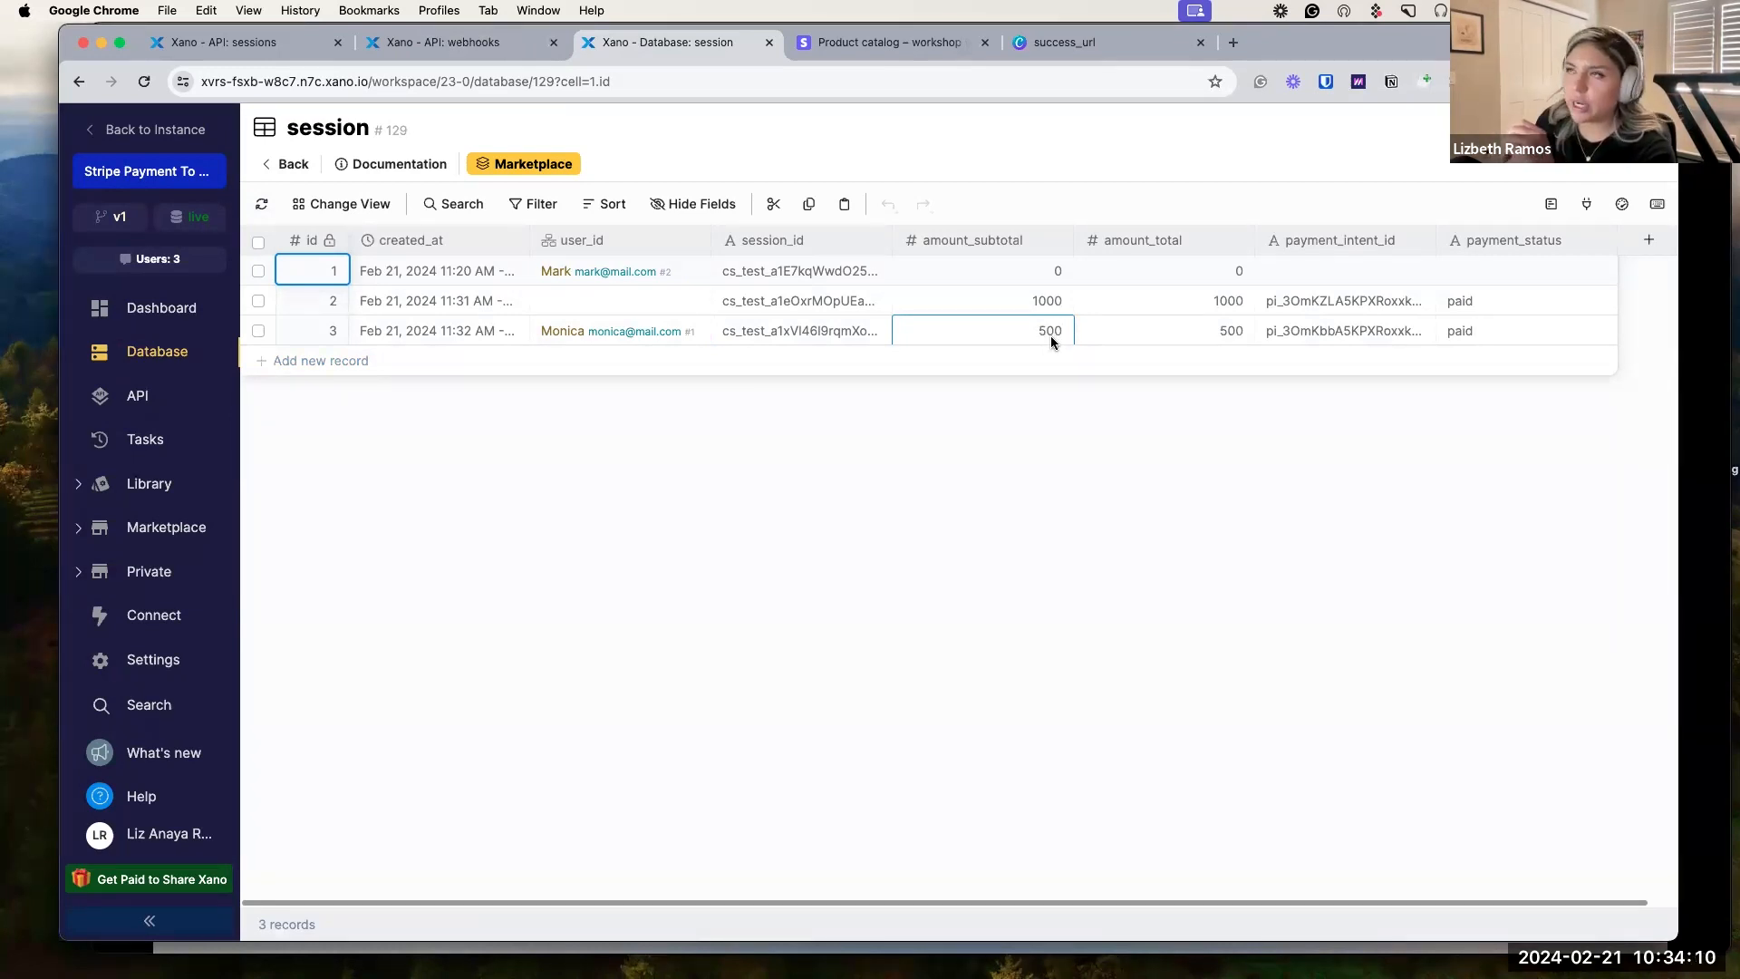
click(272, 57)
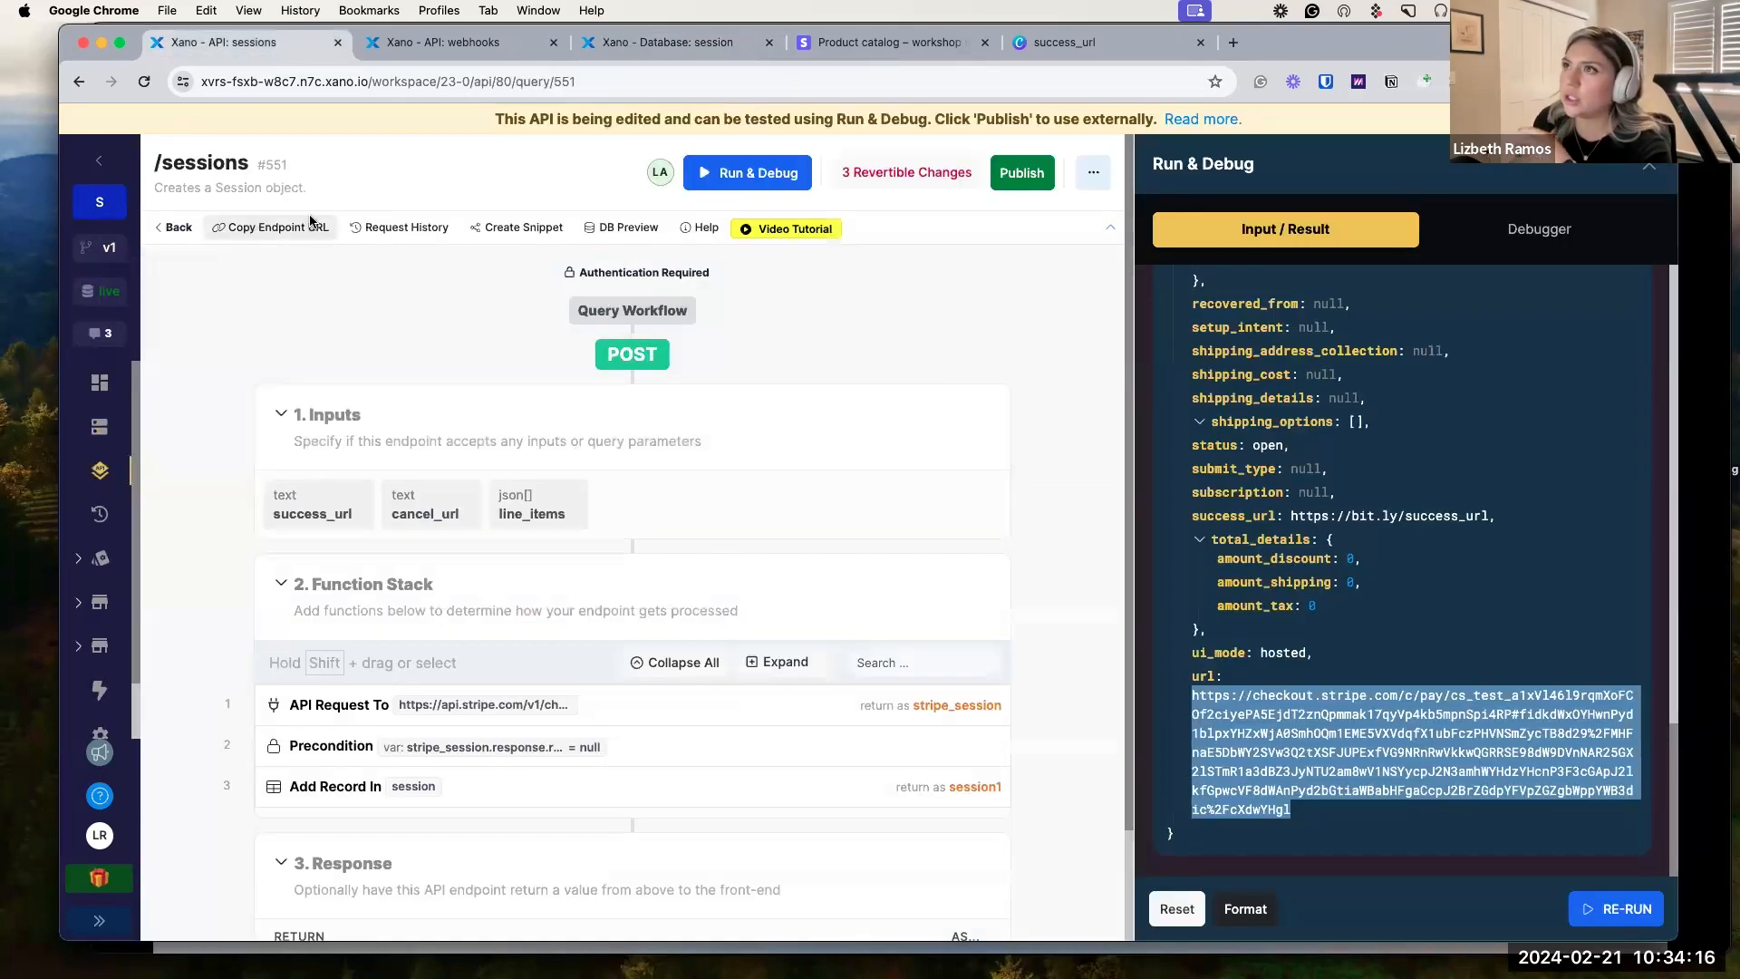
Open the 200 OK webhook request, expand Input > data > object, and highlight amount_total 500.
click(472, 43)
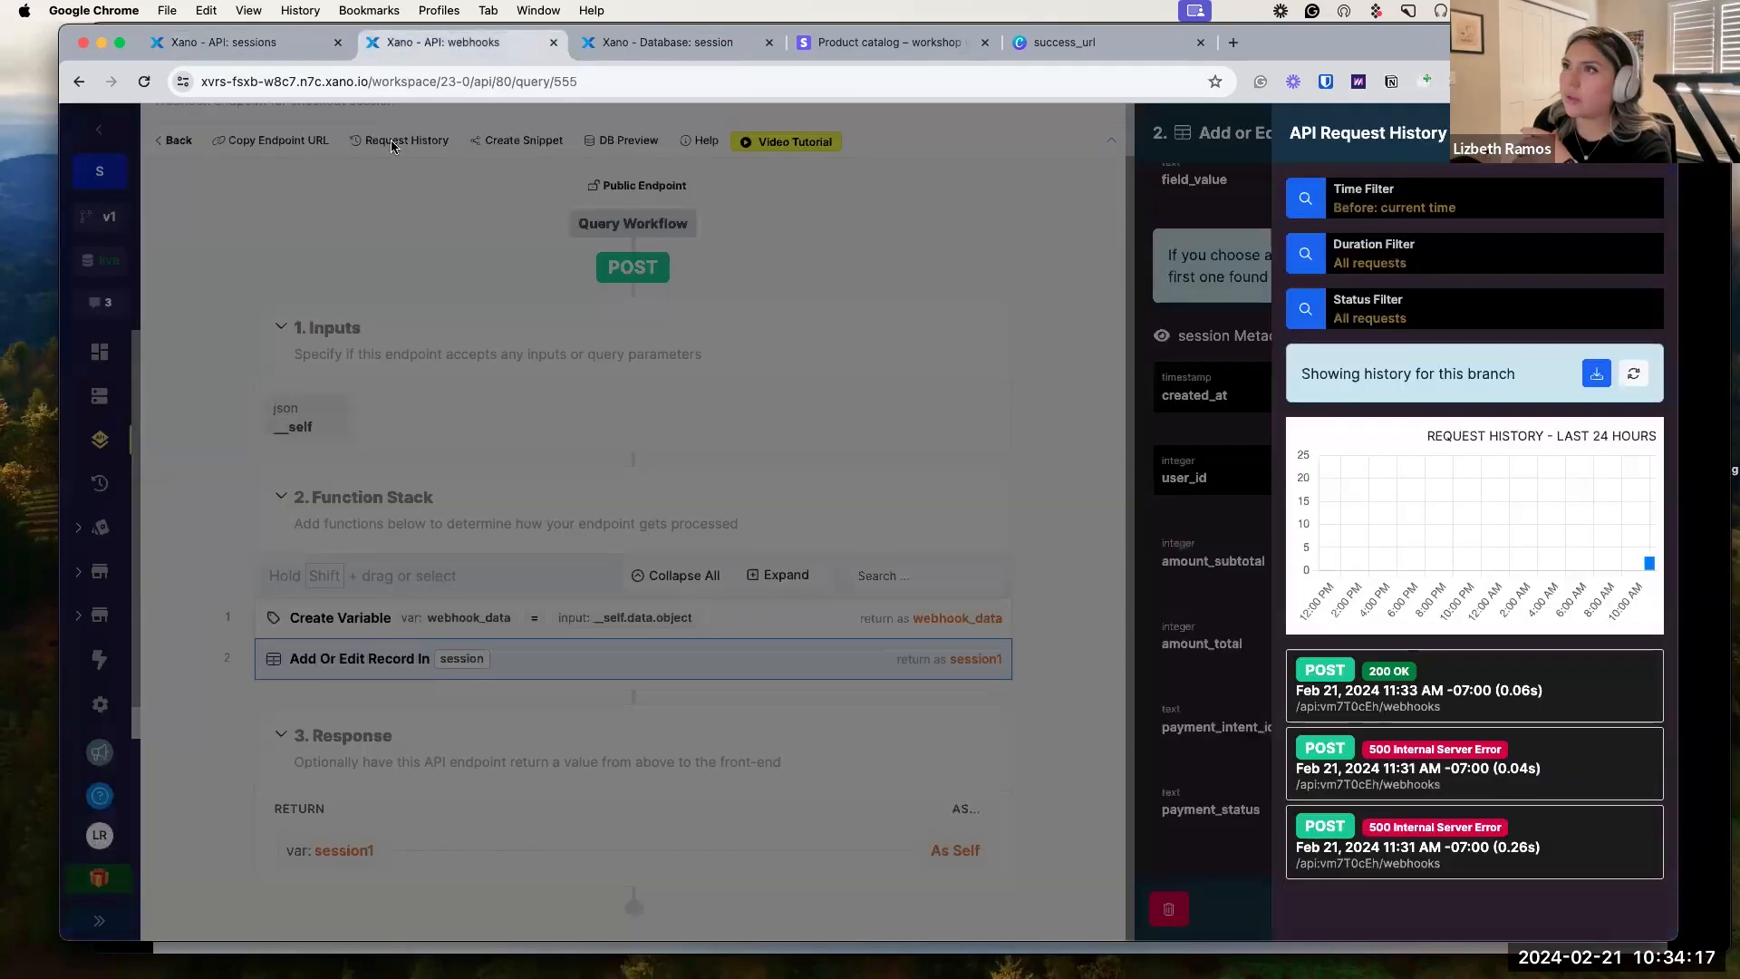
click(1421, 676)
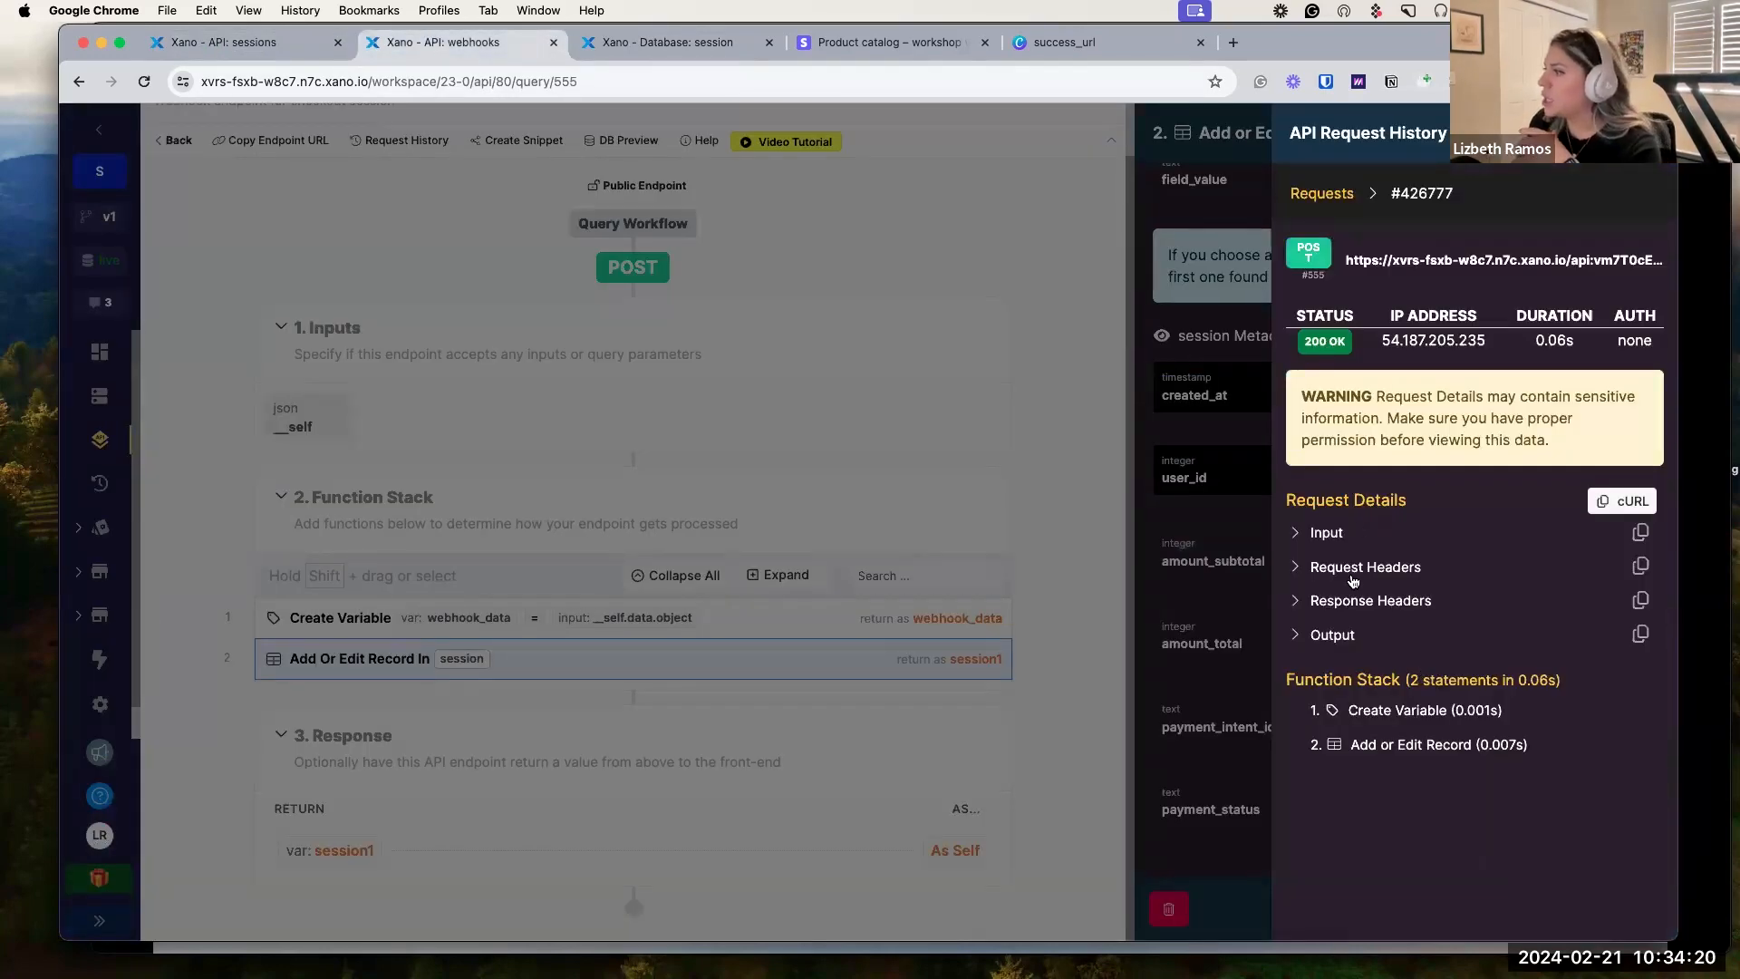
click(1295, 534)
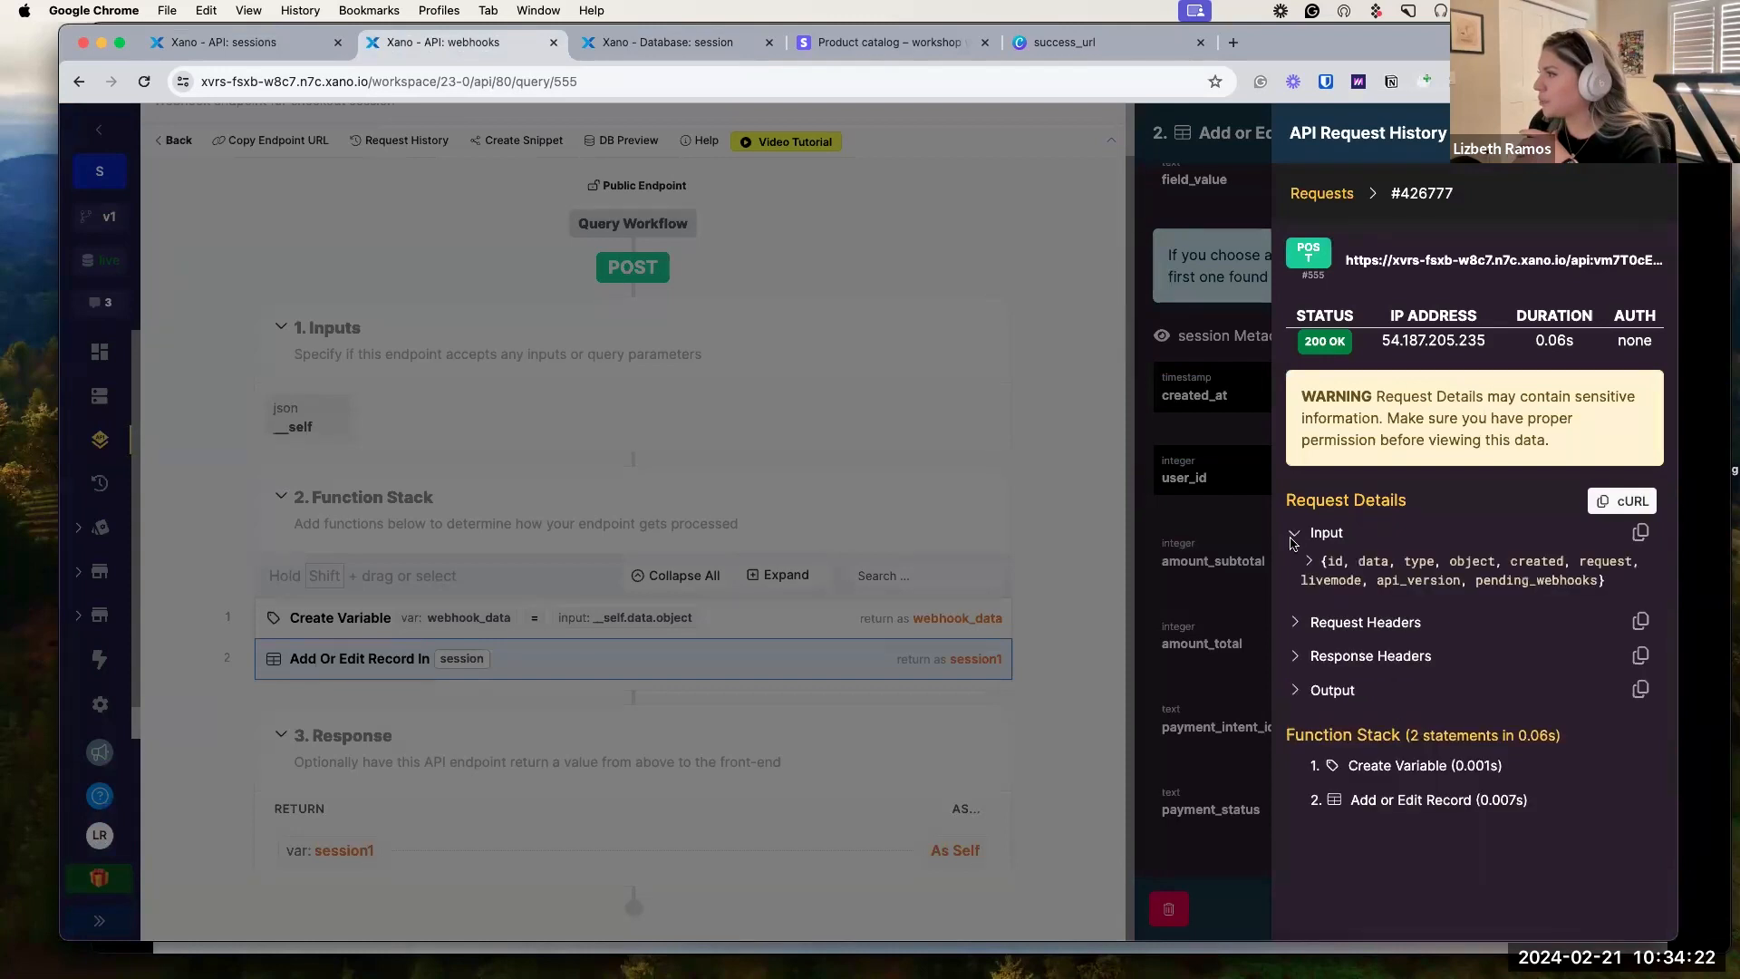
click(1308, 562)
click(1336, 605)
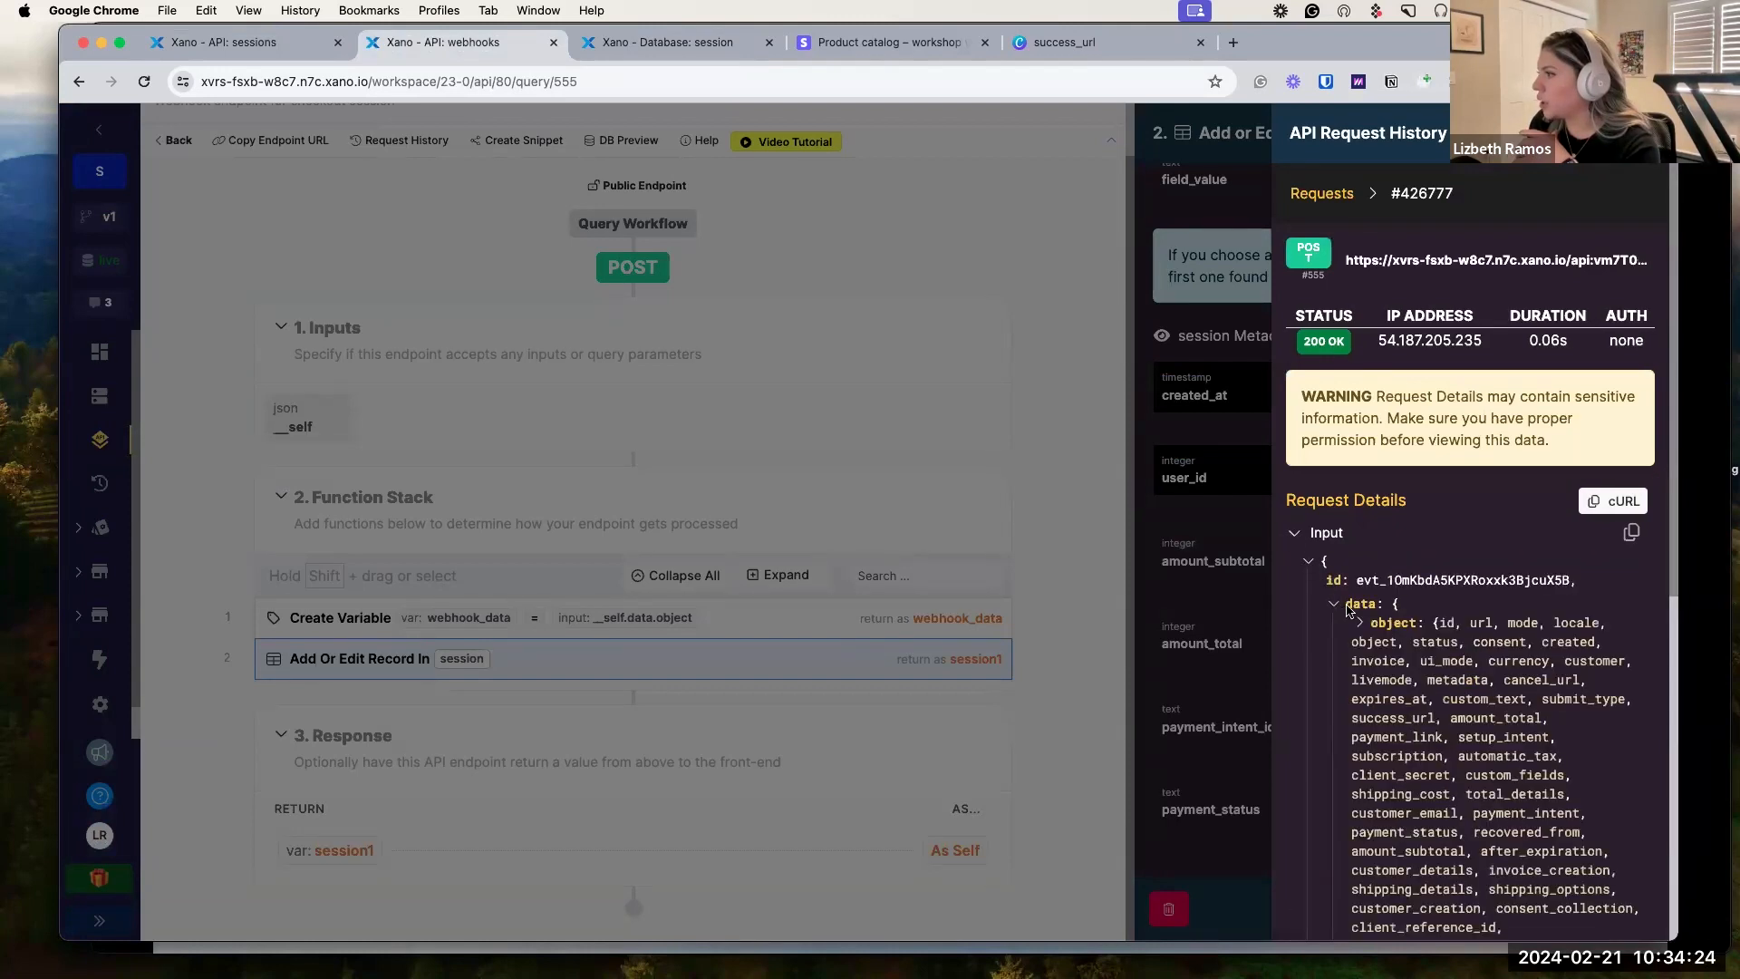
click(1362, 627)
scroll(1364, 636, down, 1)
scroll(1365, 637, down, 8)
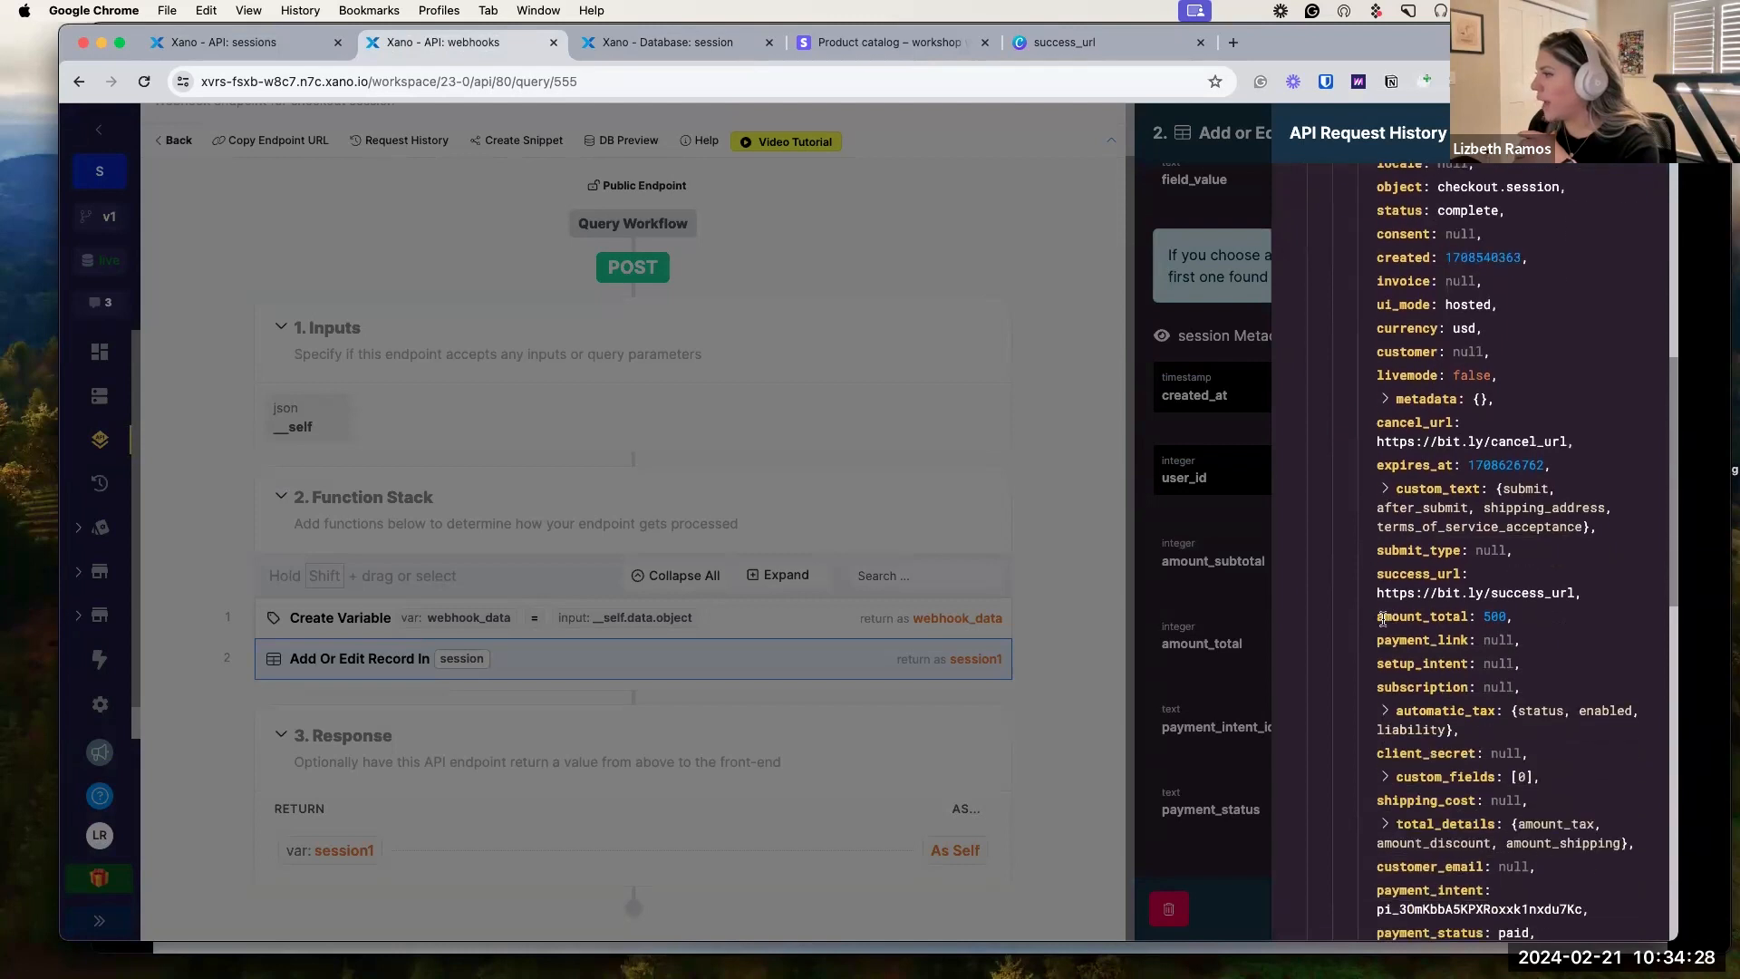
drag(1377, 618, 1509, 621)
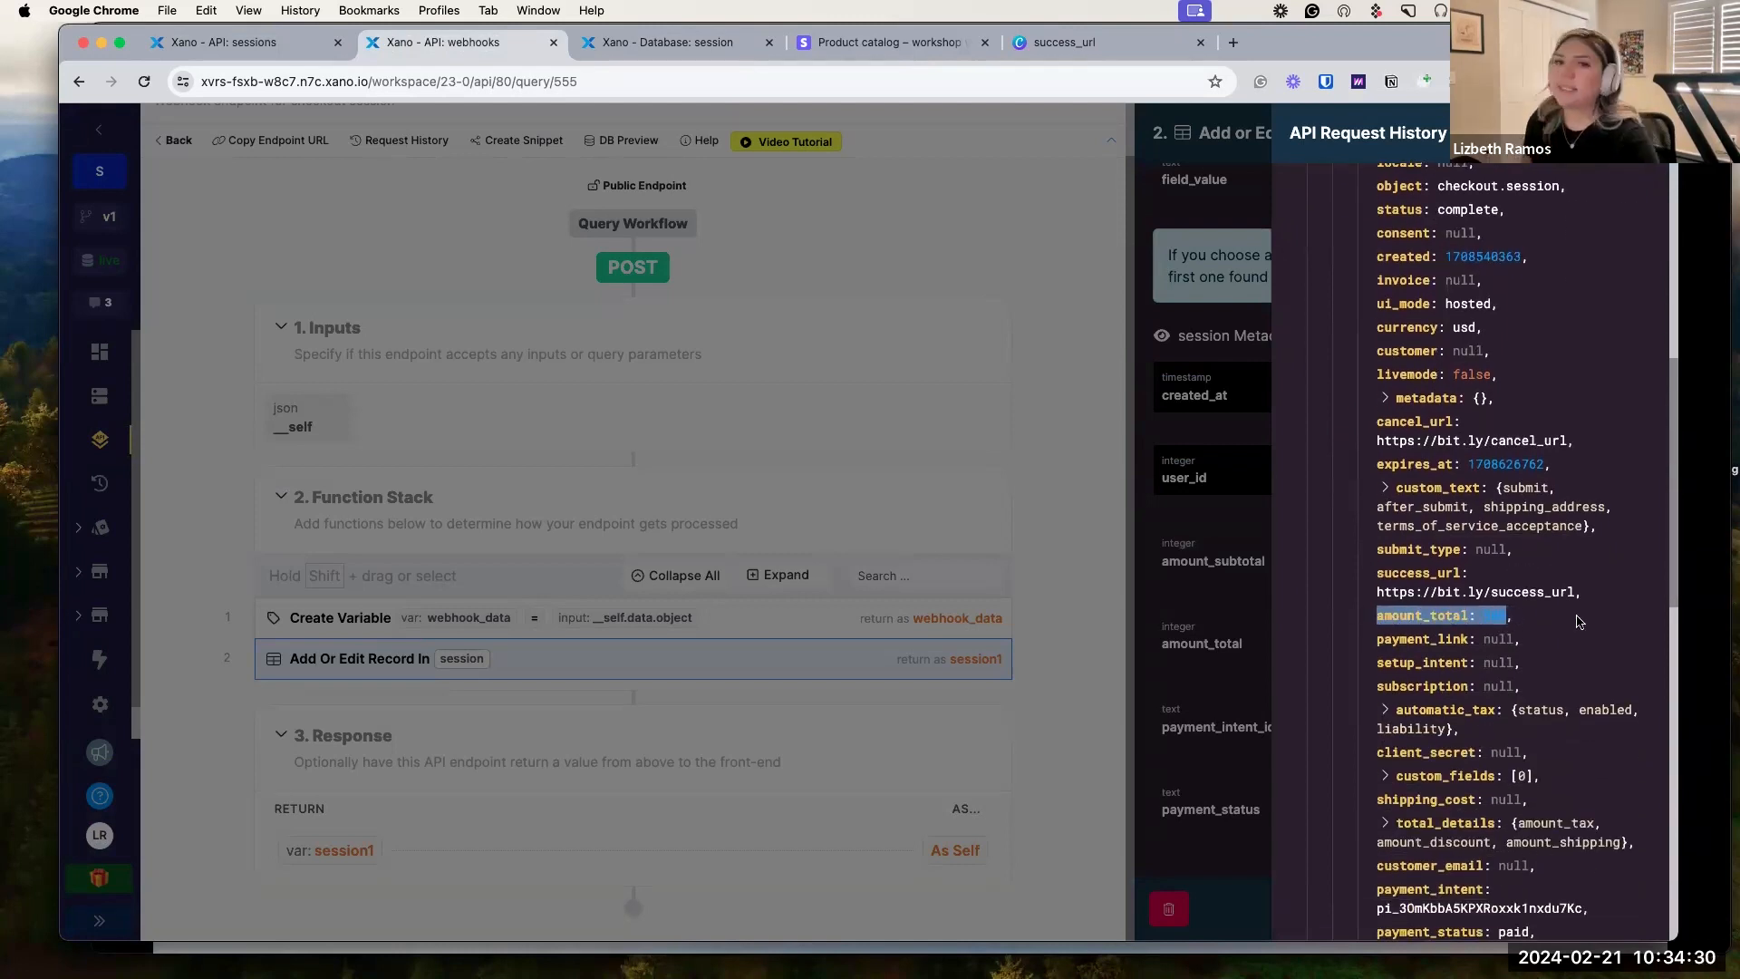
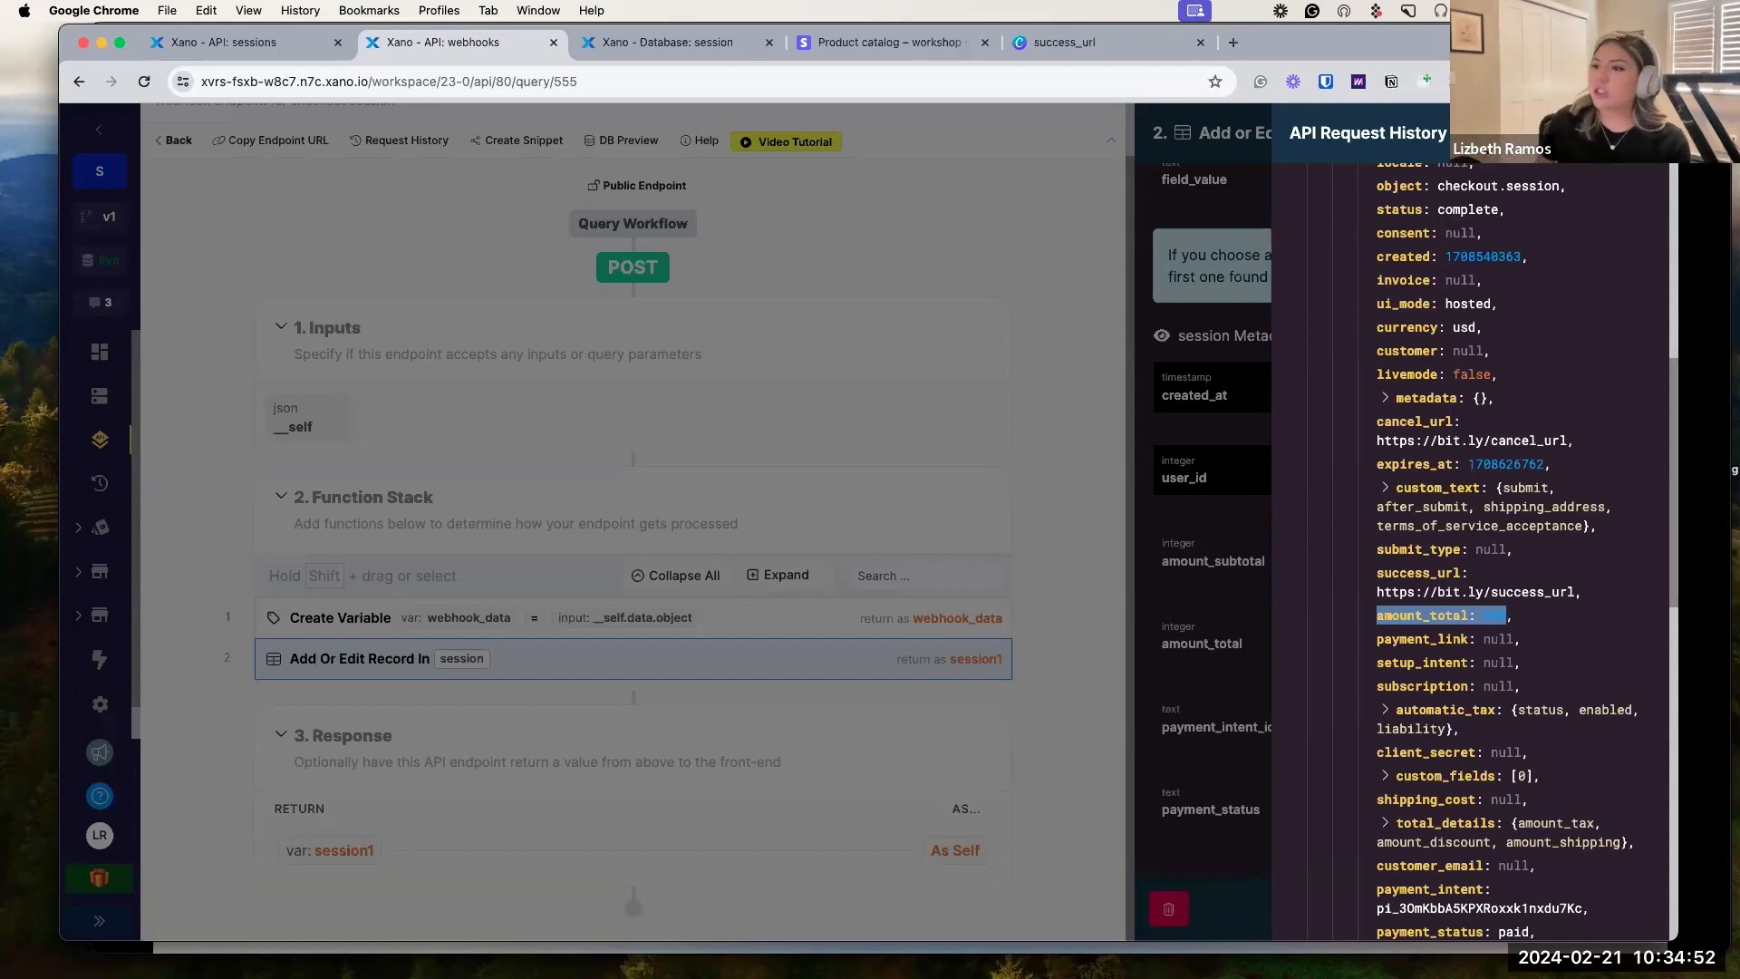
Close the request history and add a divide-by-100 filter to amount_subtotal.
click(1077, 493)
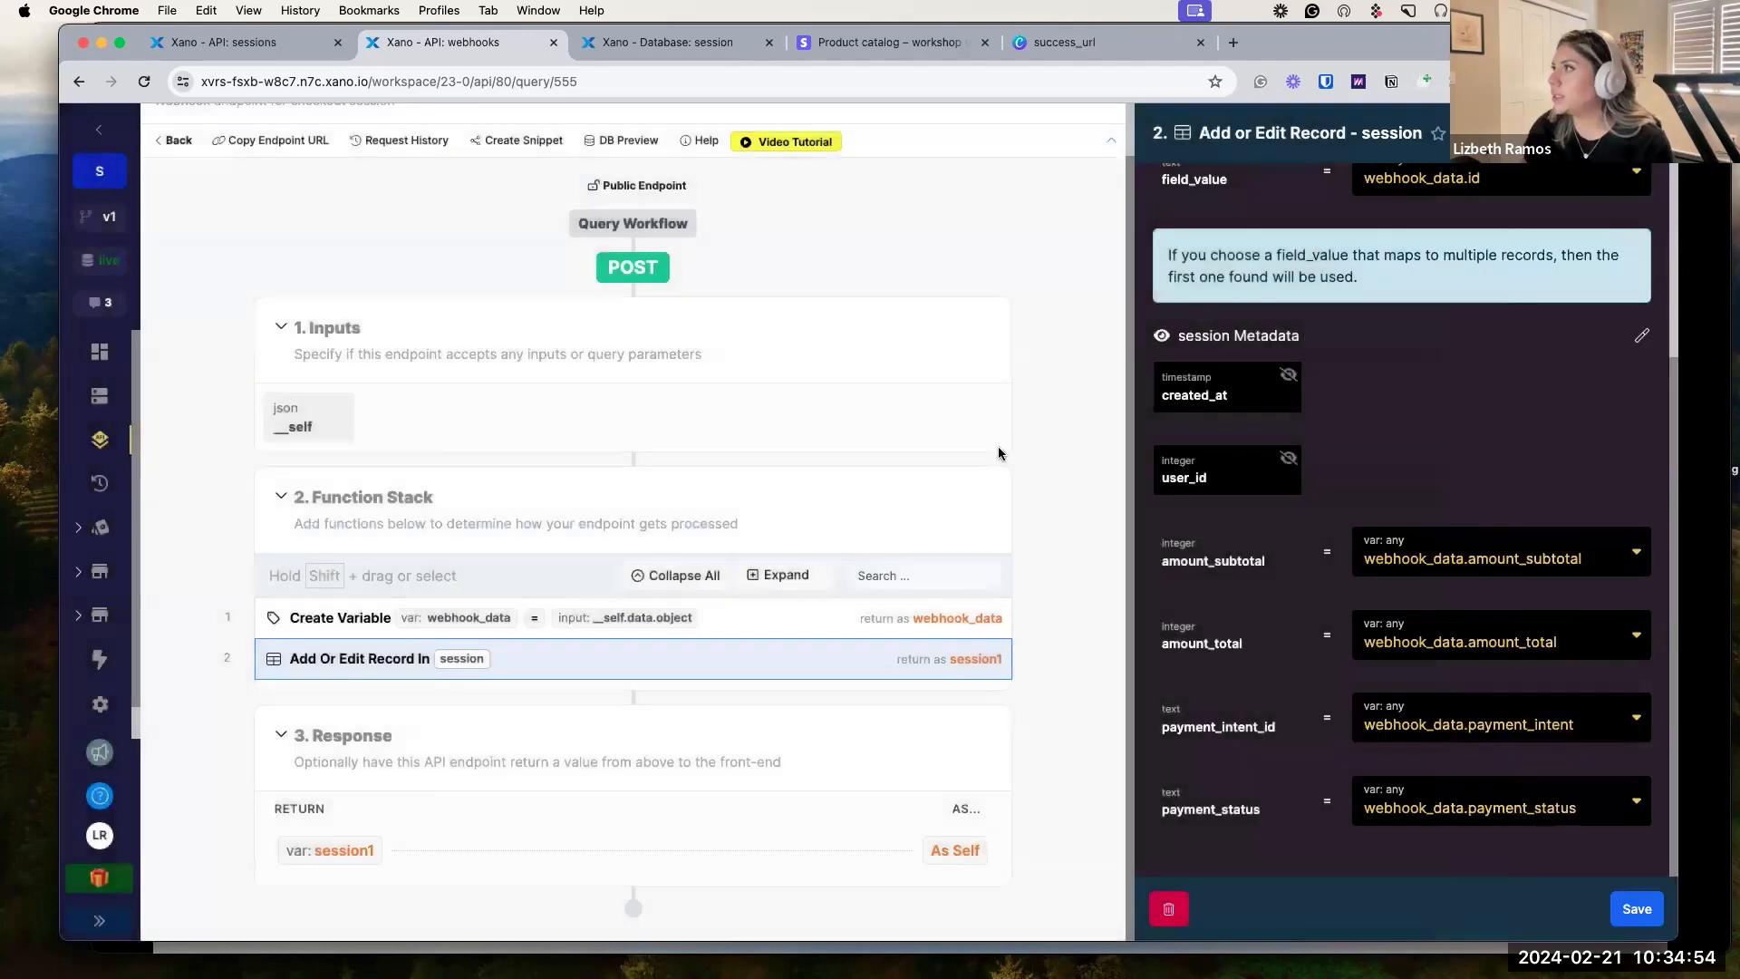
scroll(1360, 458, up, 3)
scroll(1358, 464, down, 3)
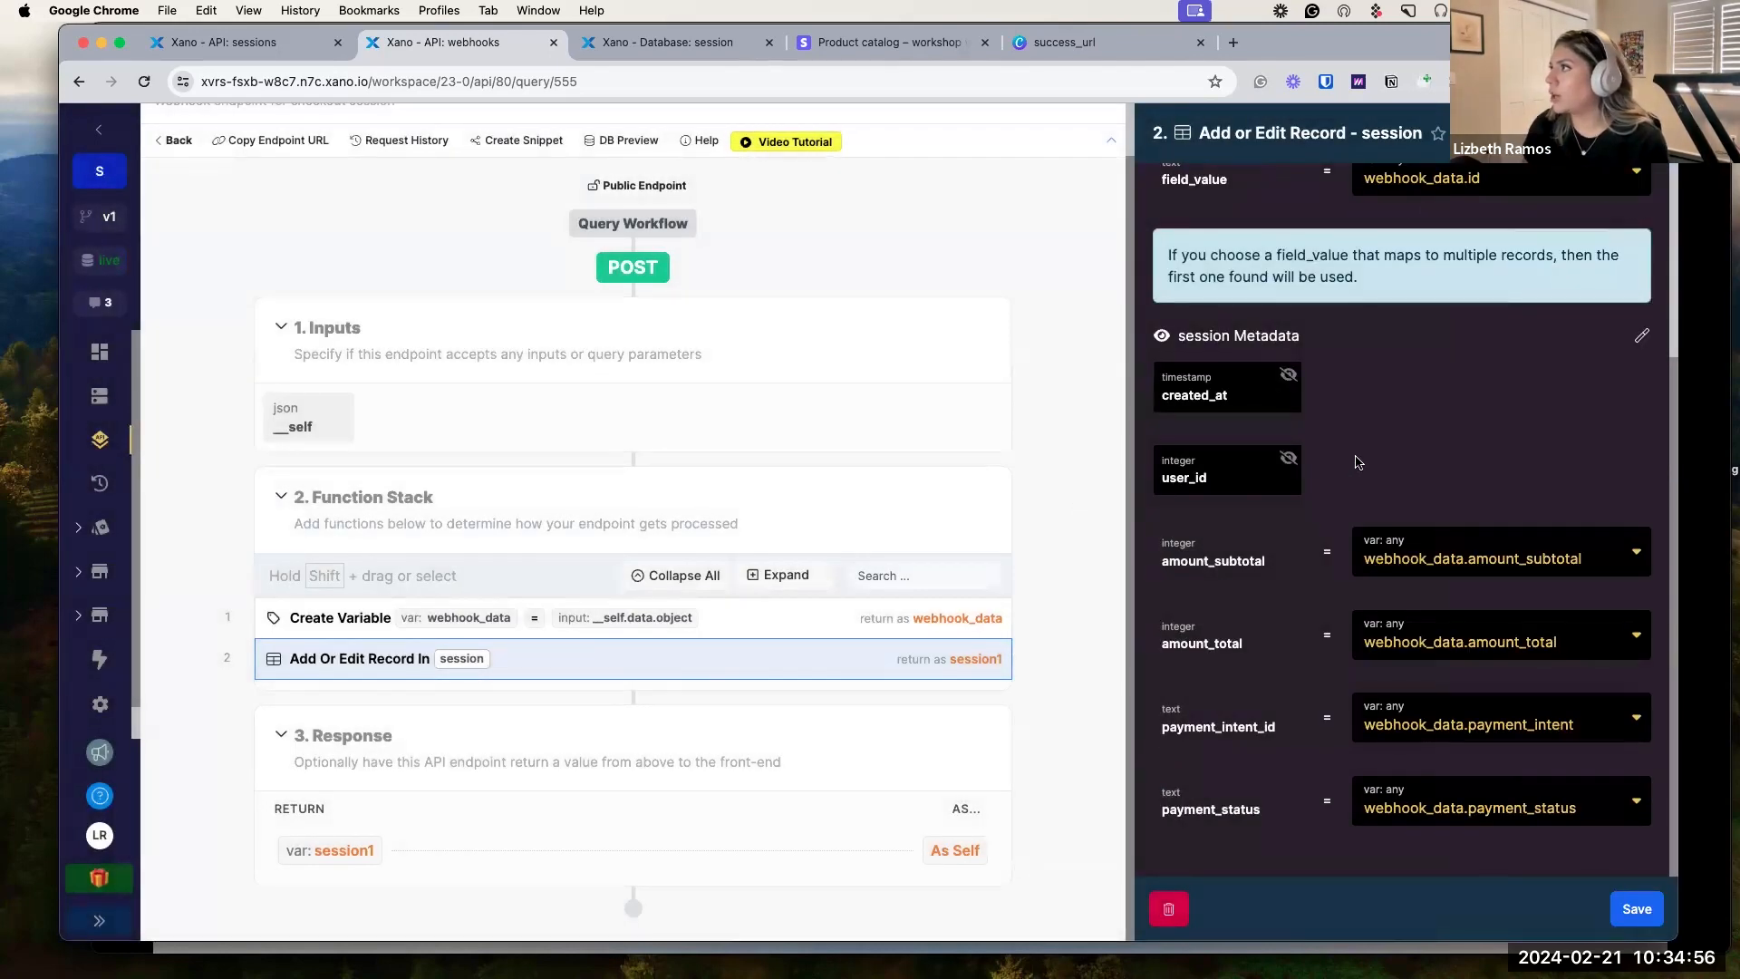
click(1397, 601)
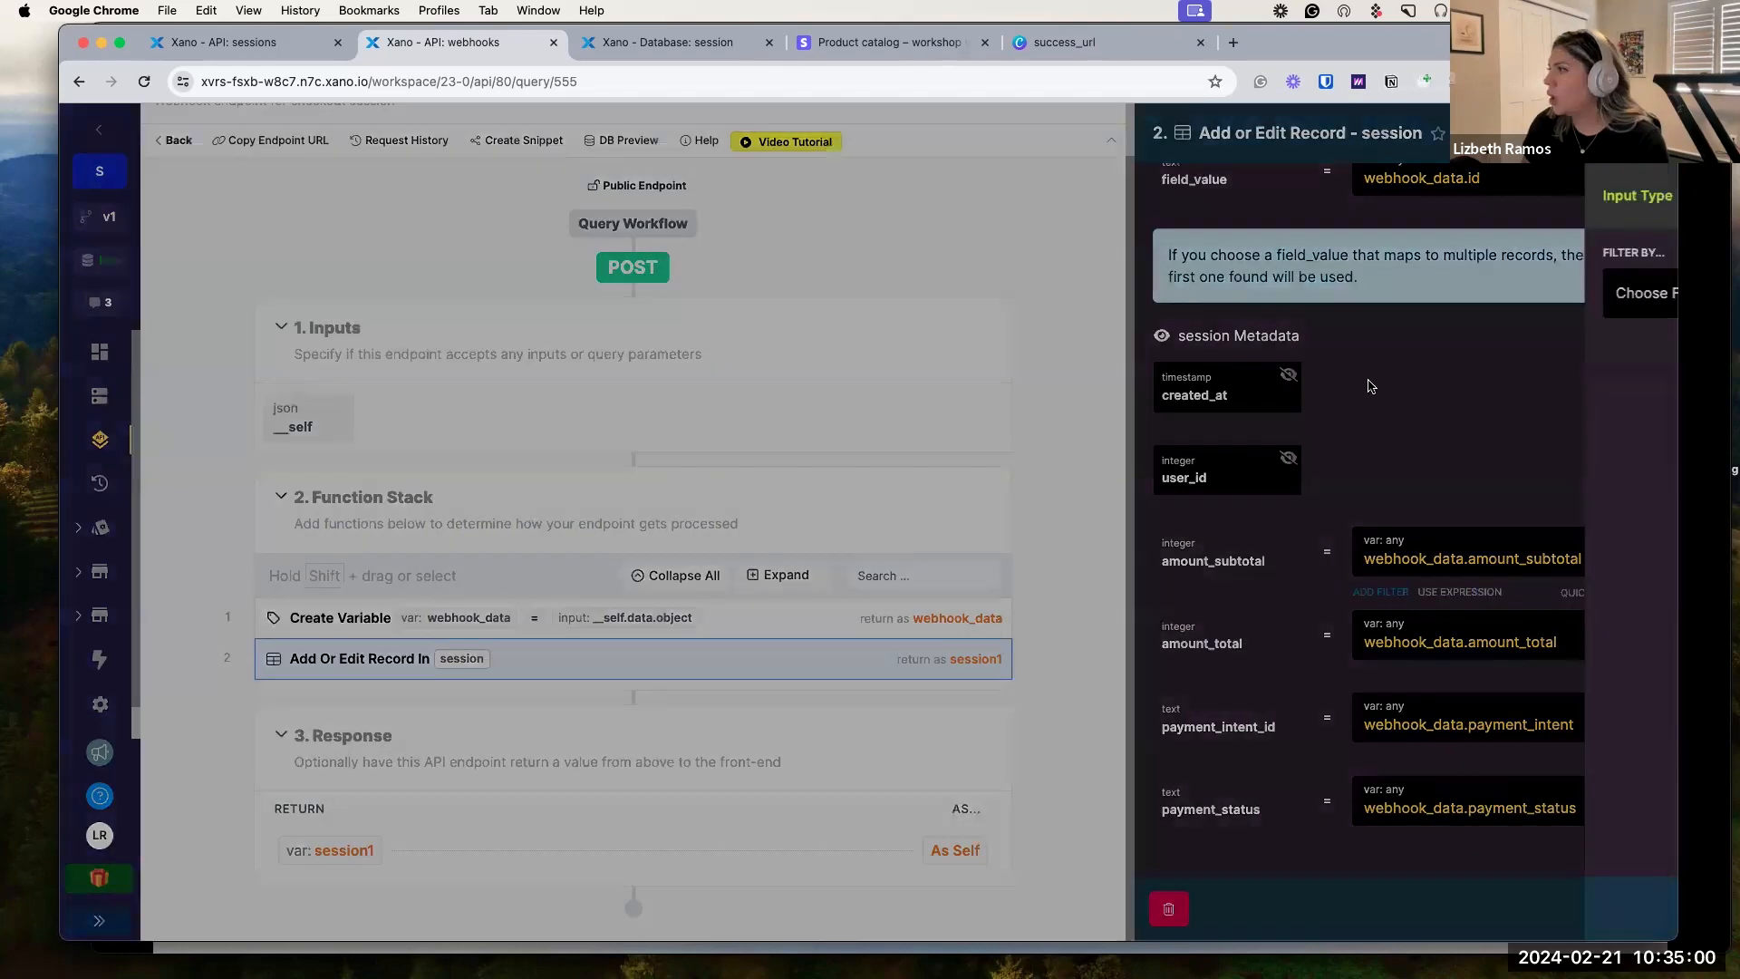
text(divo)
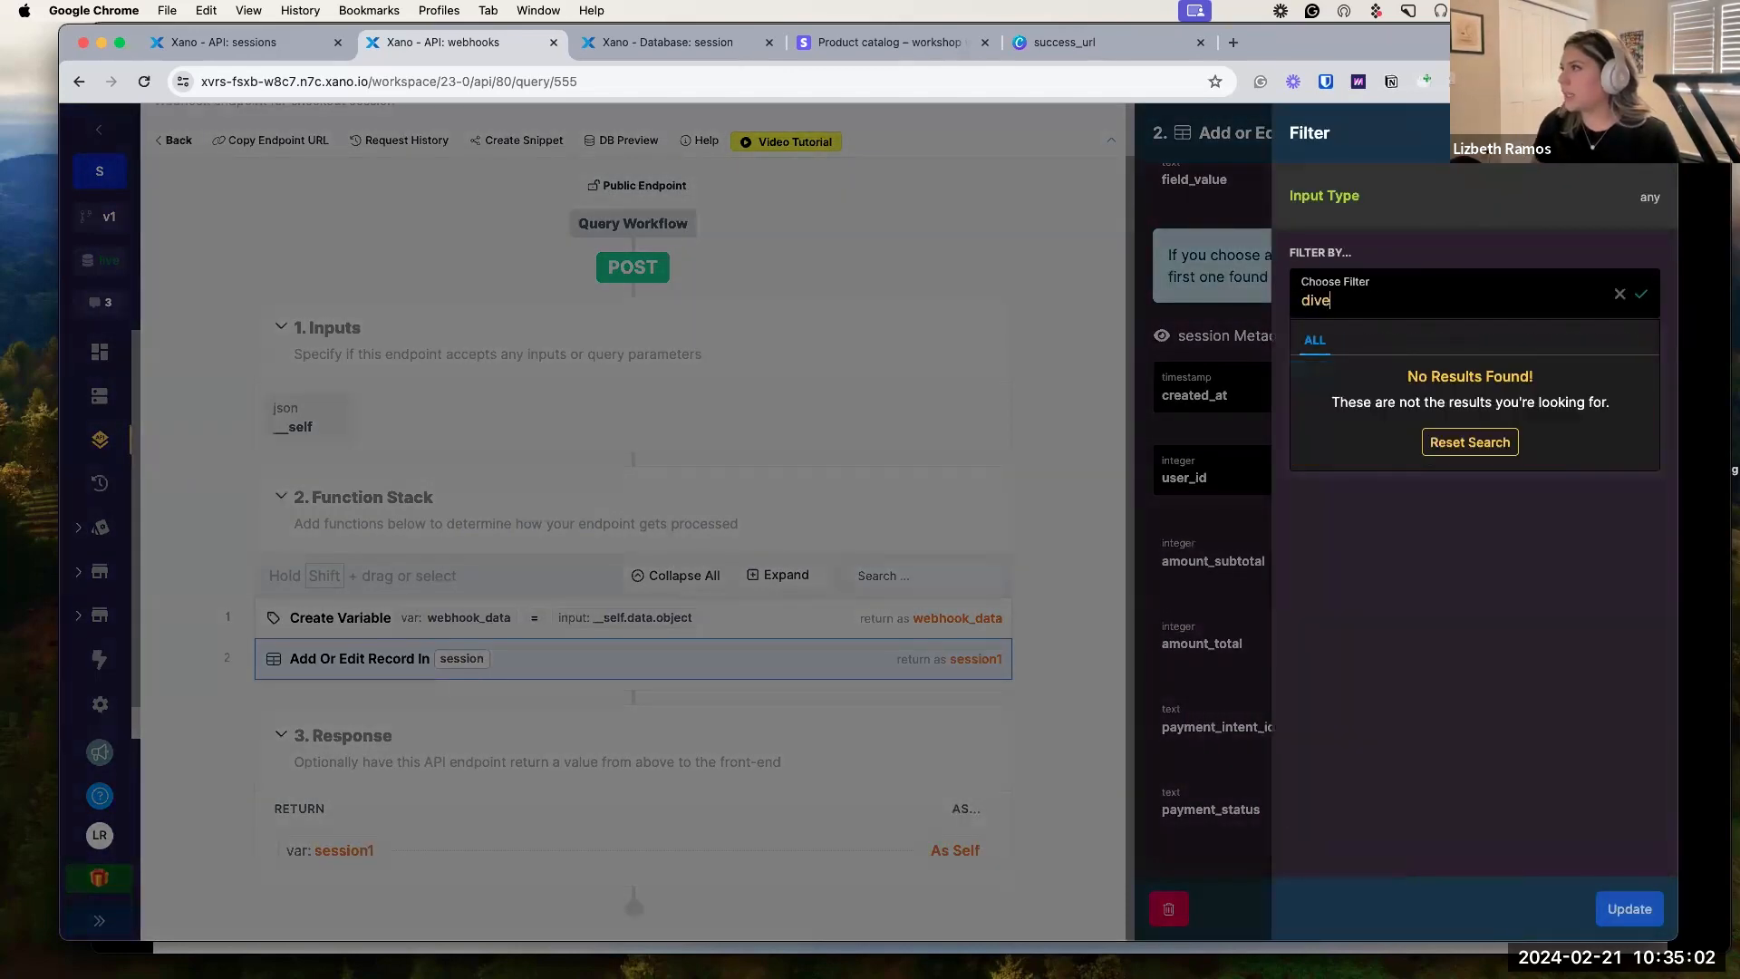
key(BackSpace)
click(1411, 428)
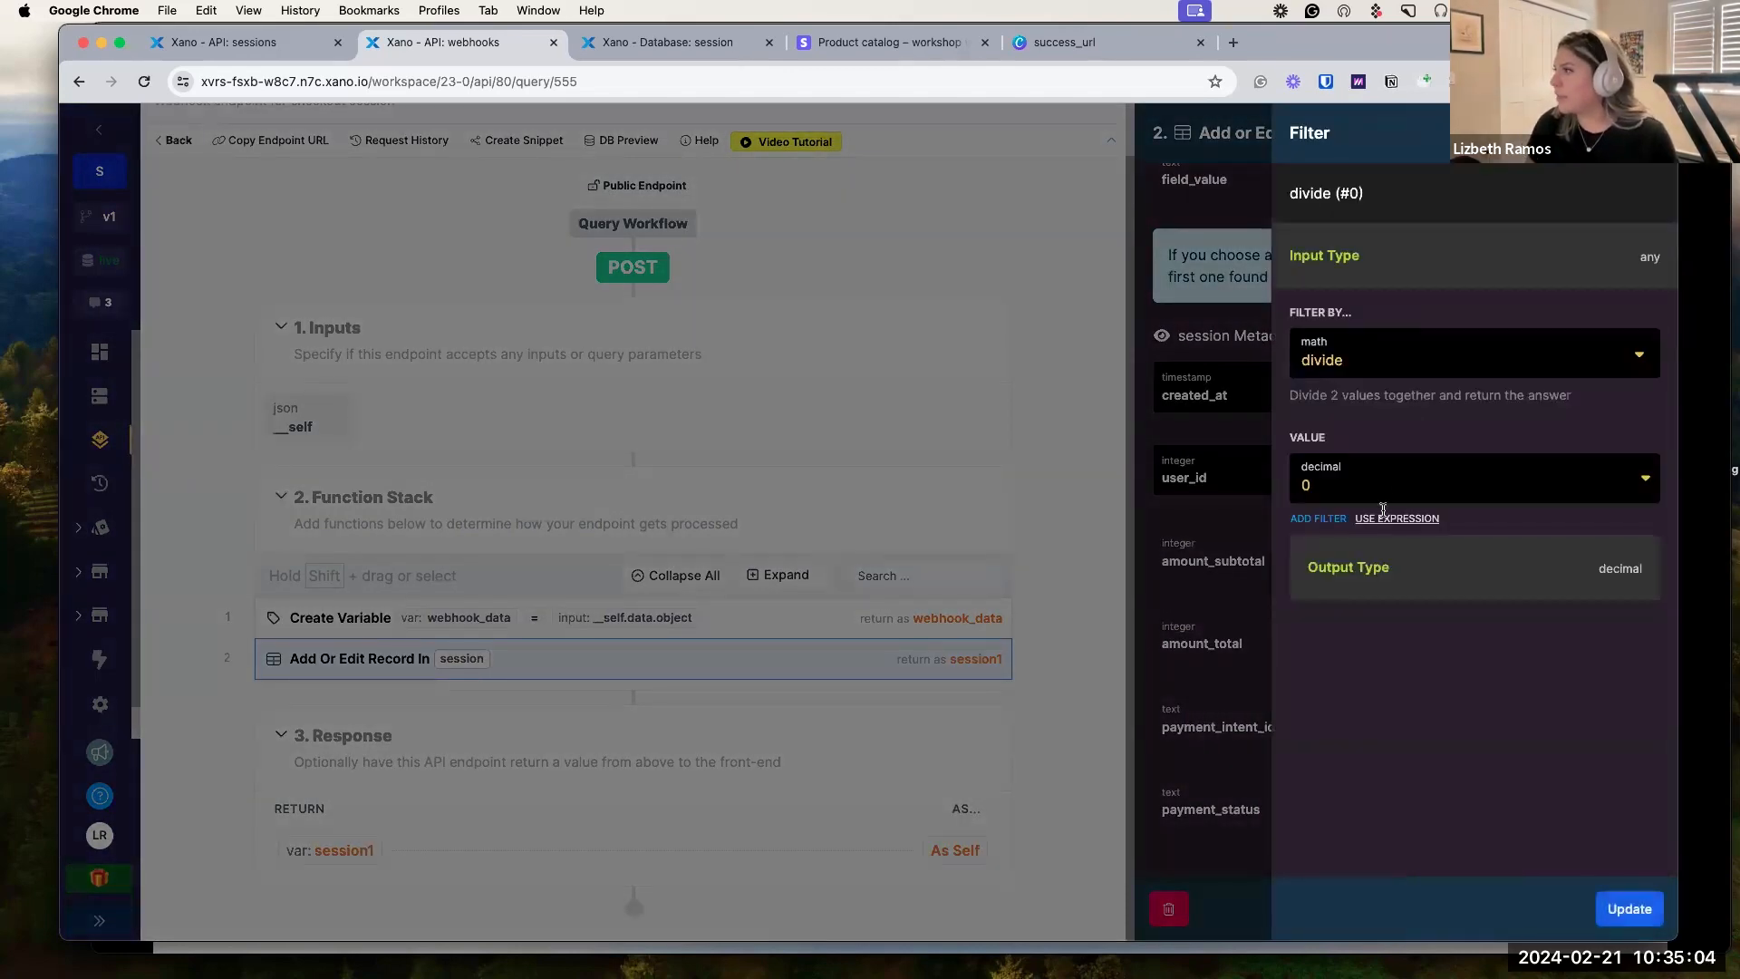
click(1385, 485)
text(100)
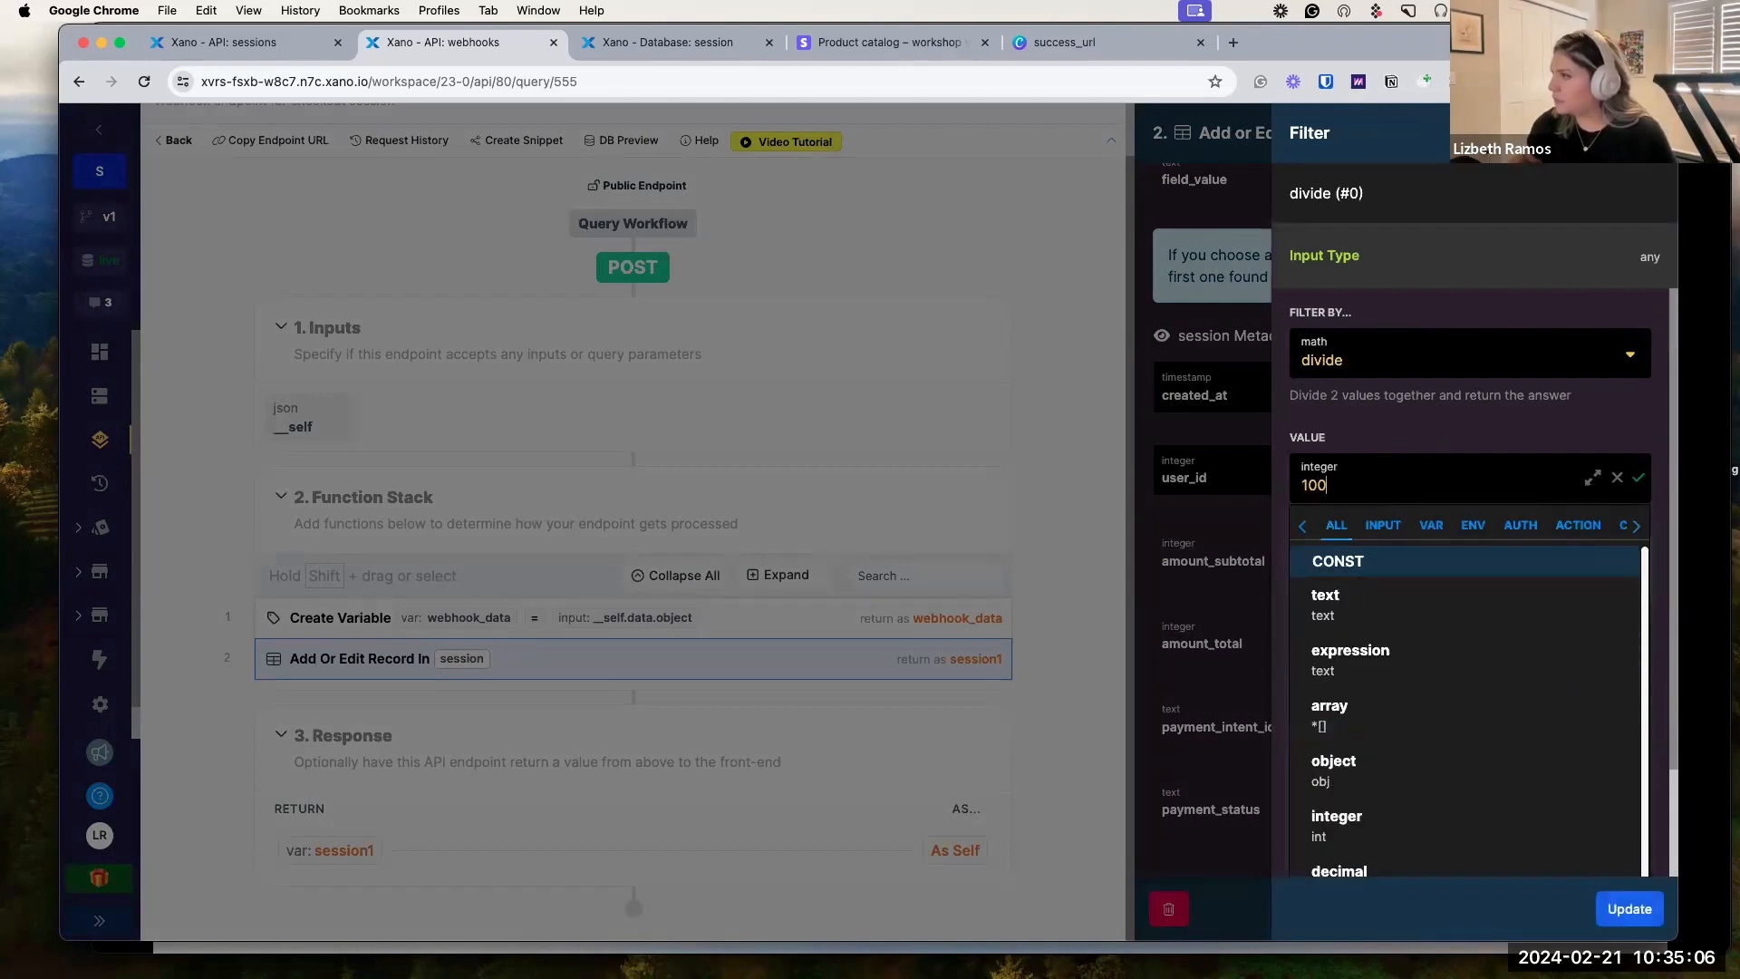
click(1640, 482)
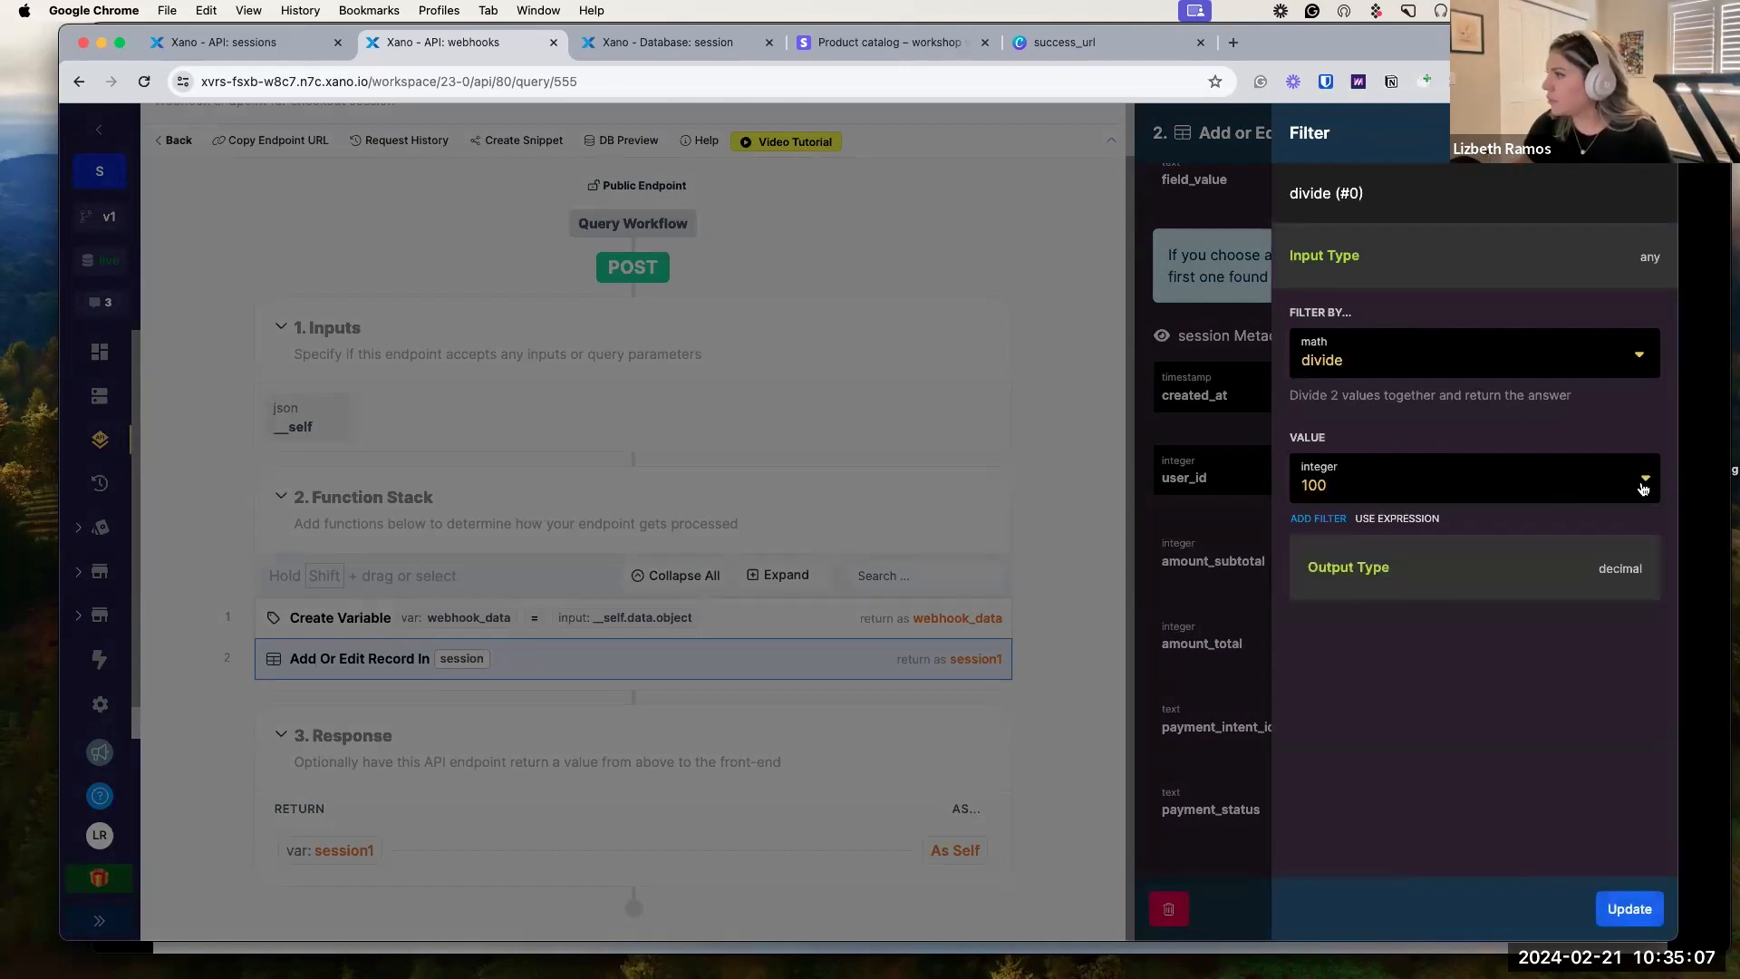
click(1630, 909)
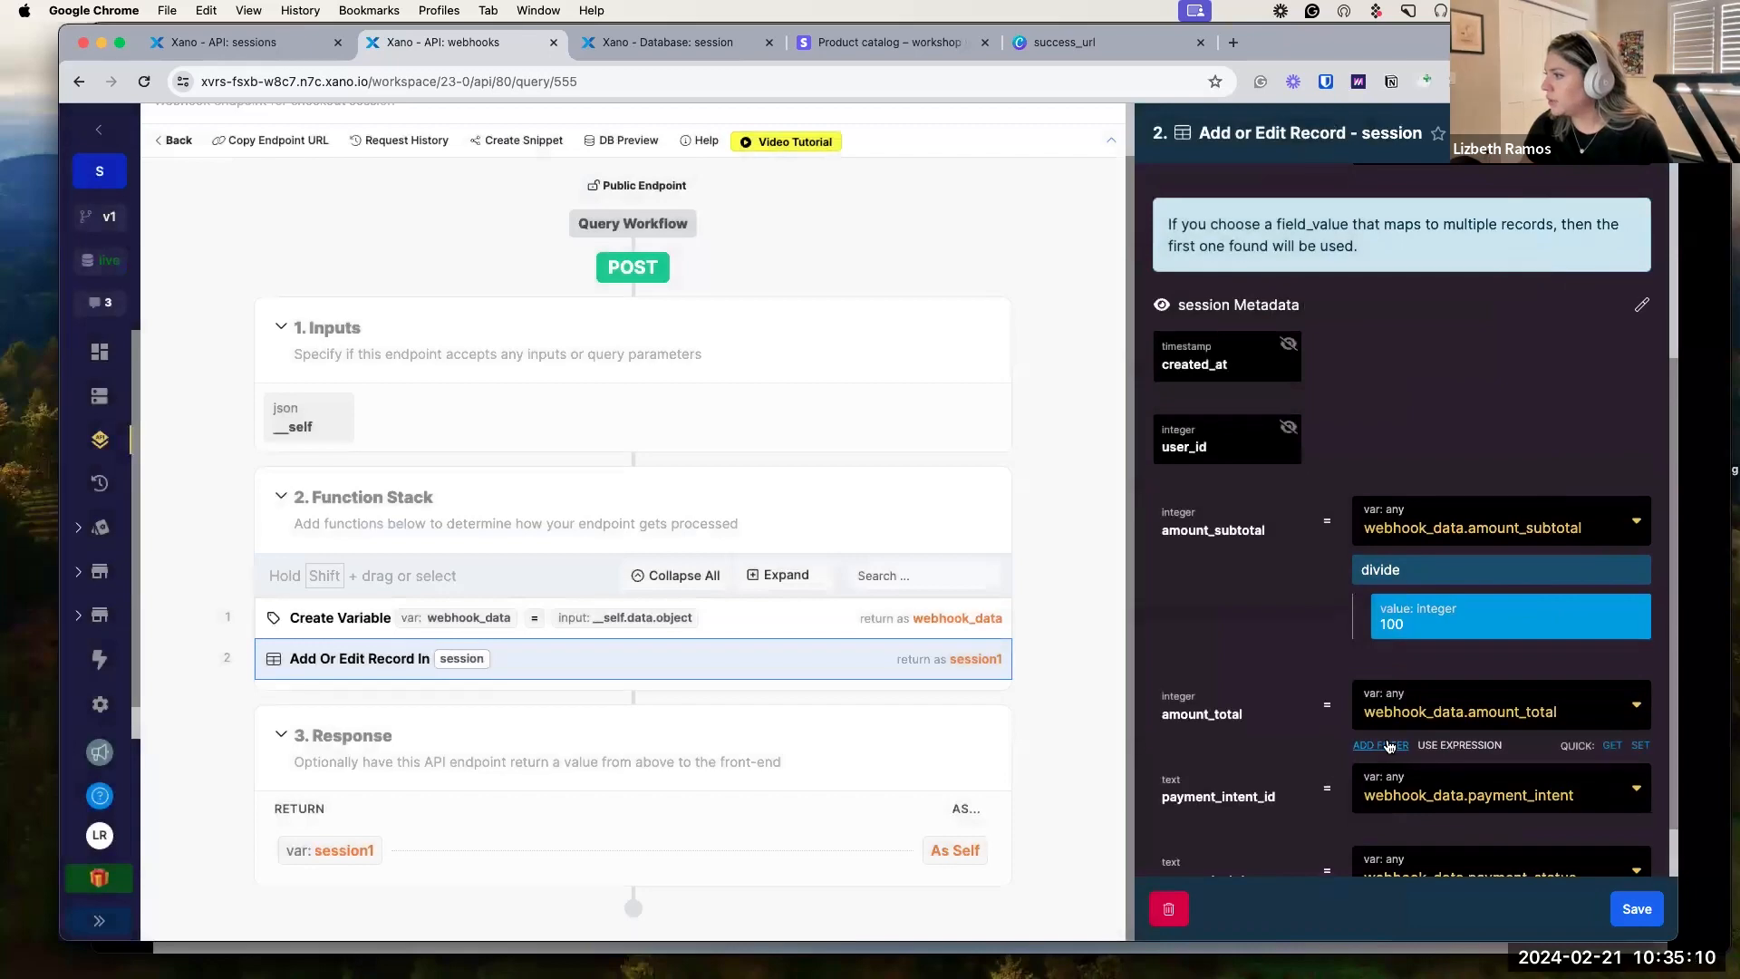
Add the same divide-by-100 filter to amount_total and save the record step.
click(1380, 745)
click(1460, 299)
text(div)
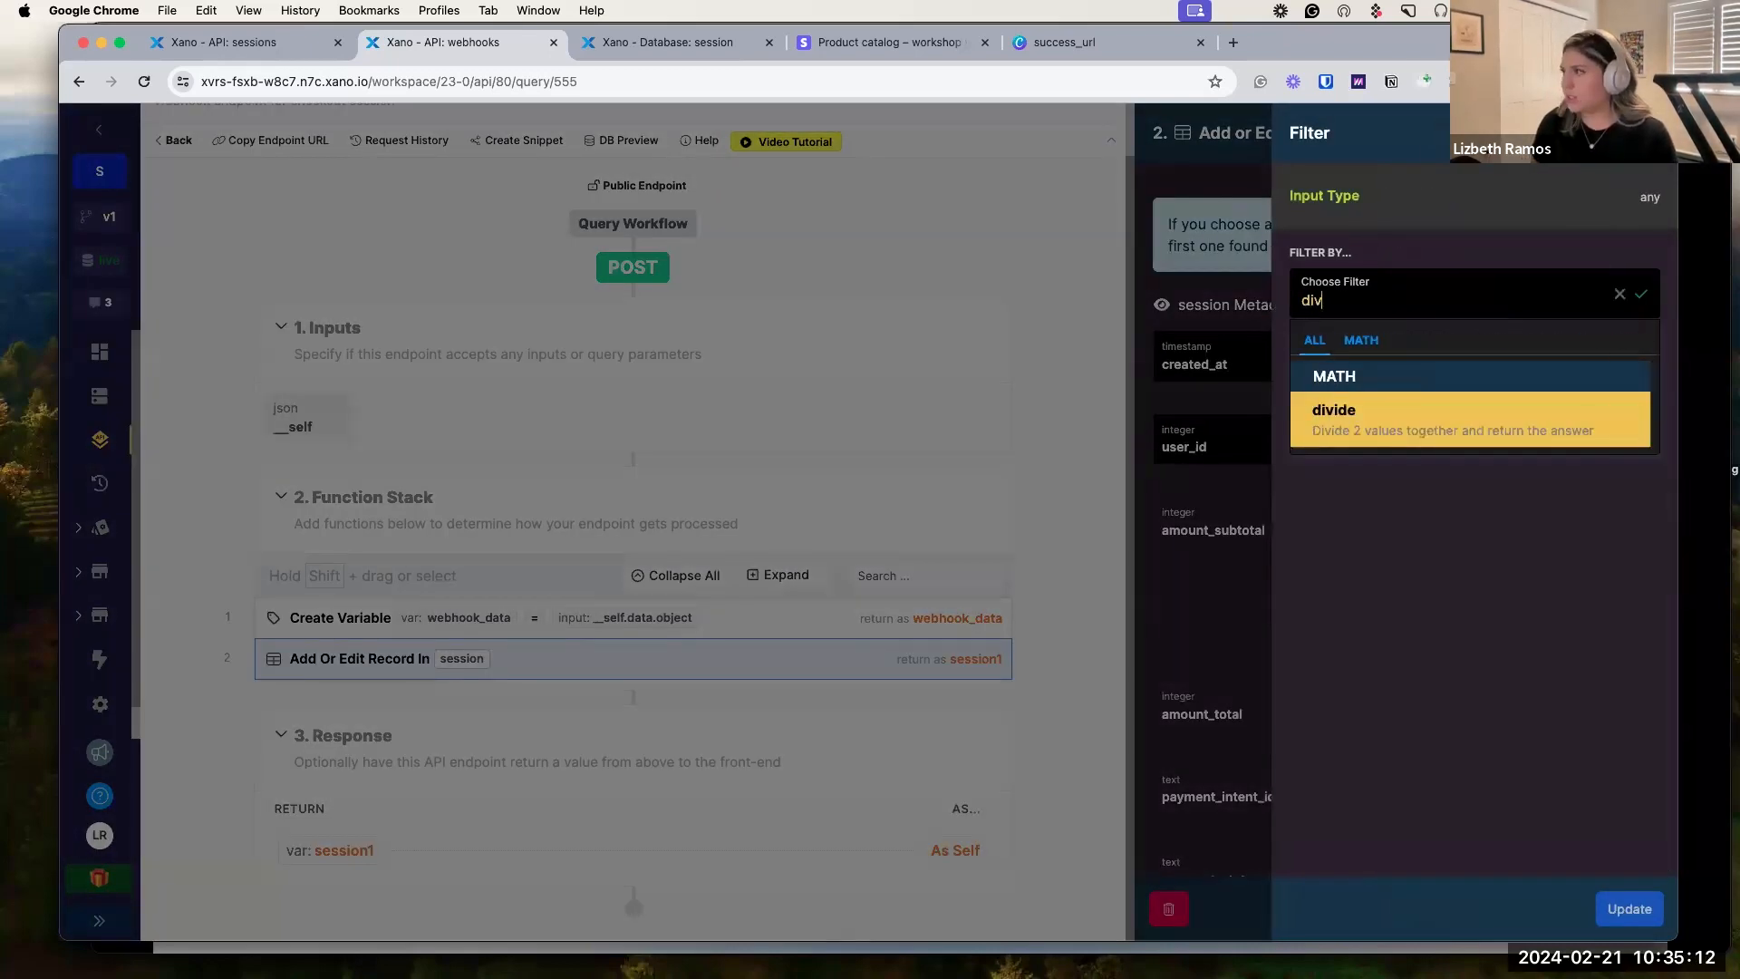
click(1445, 416)
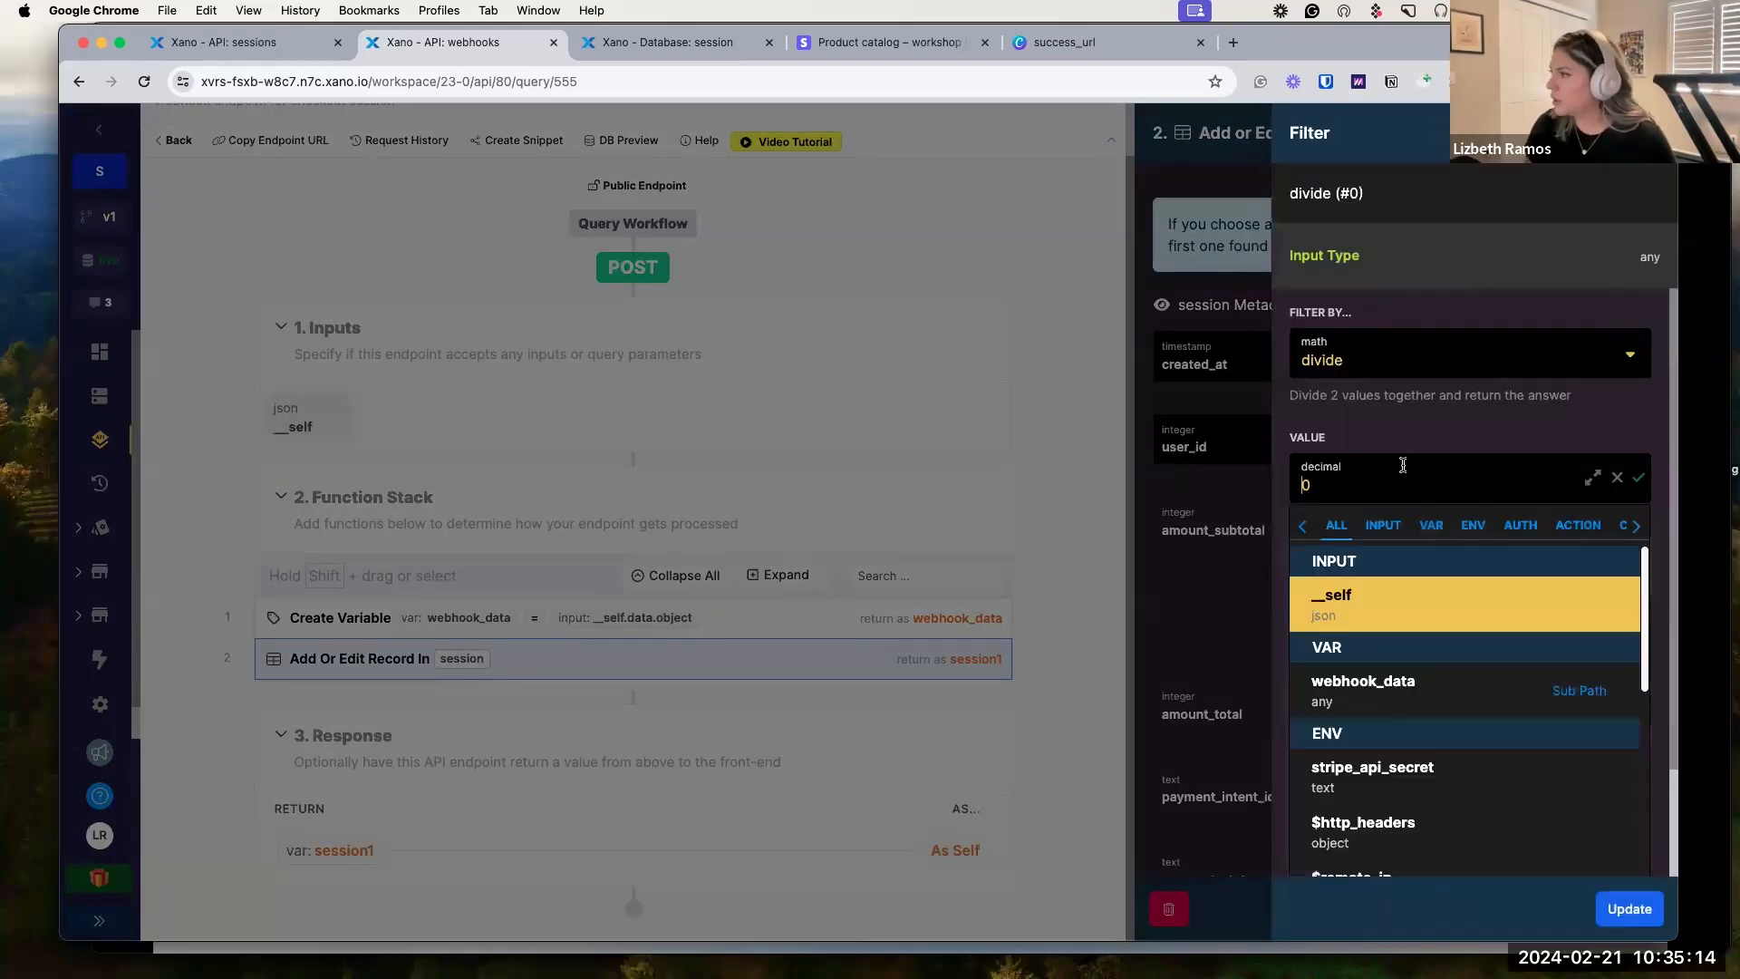
text(10)
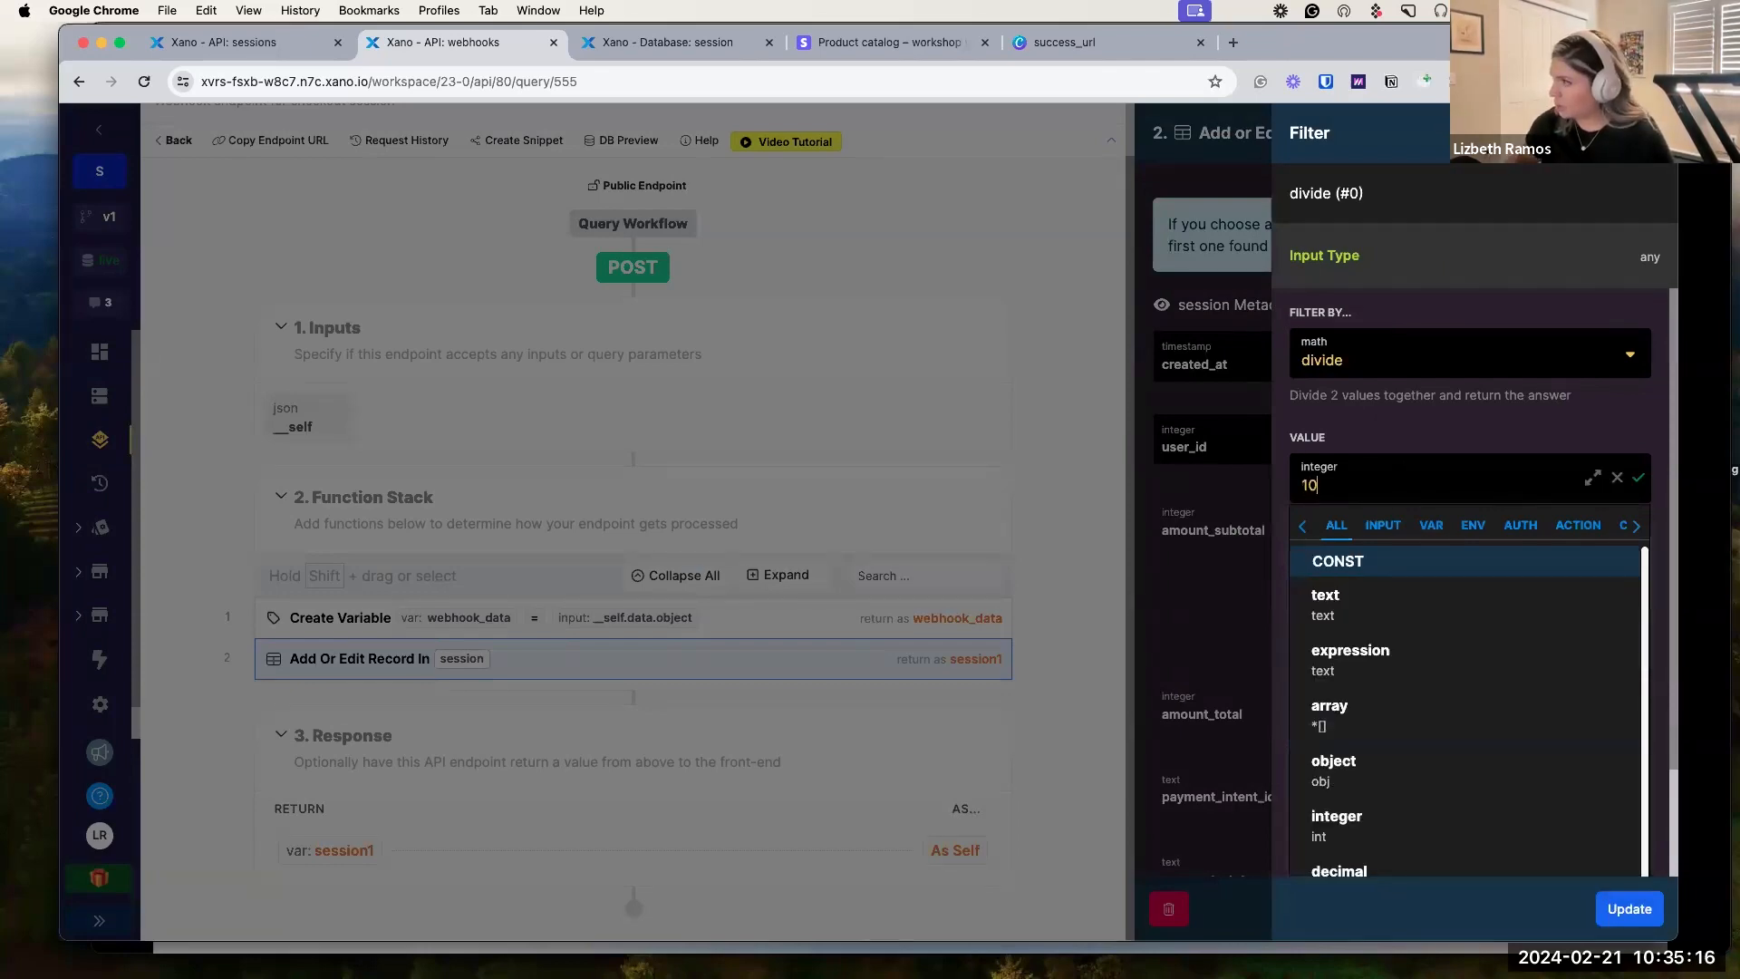
text(0)
click(1645, 480)
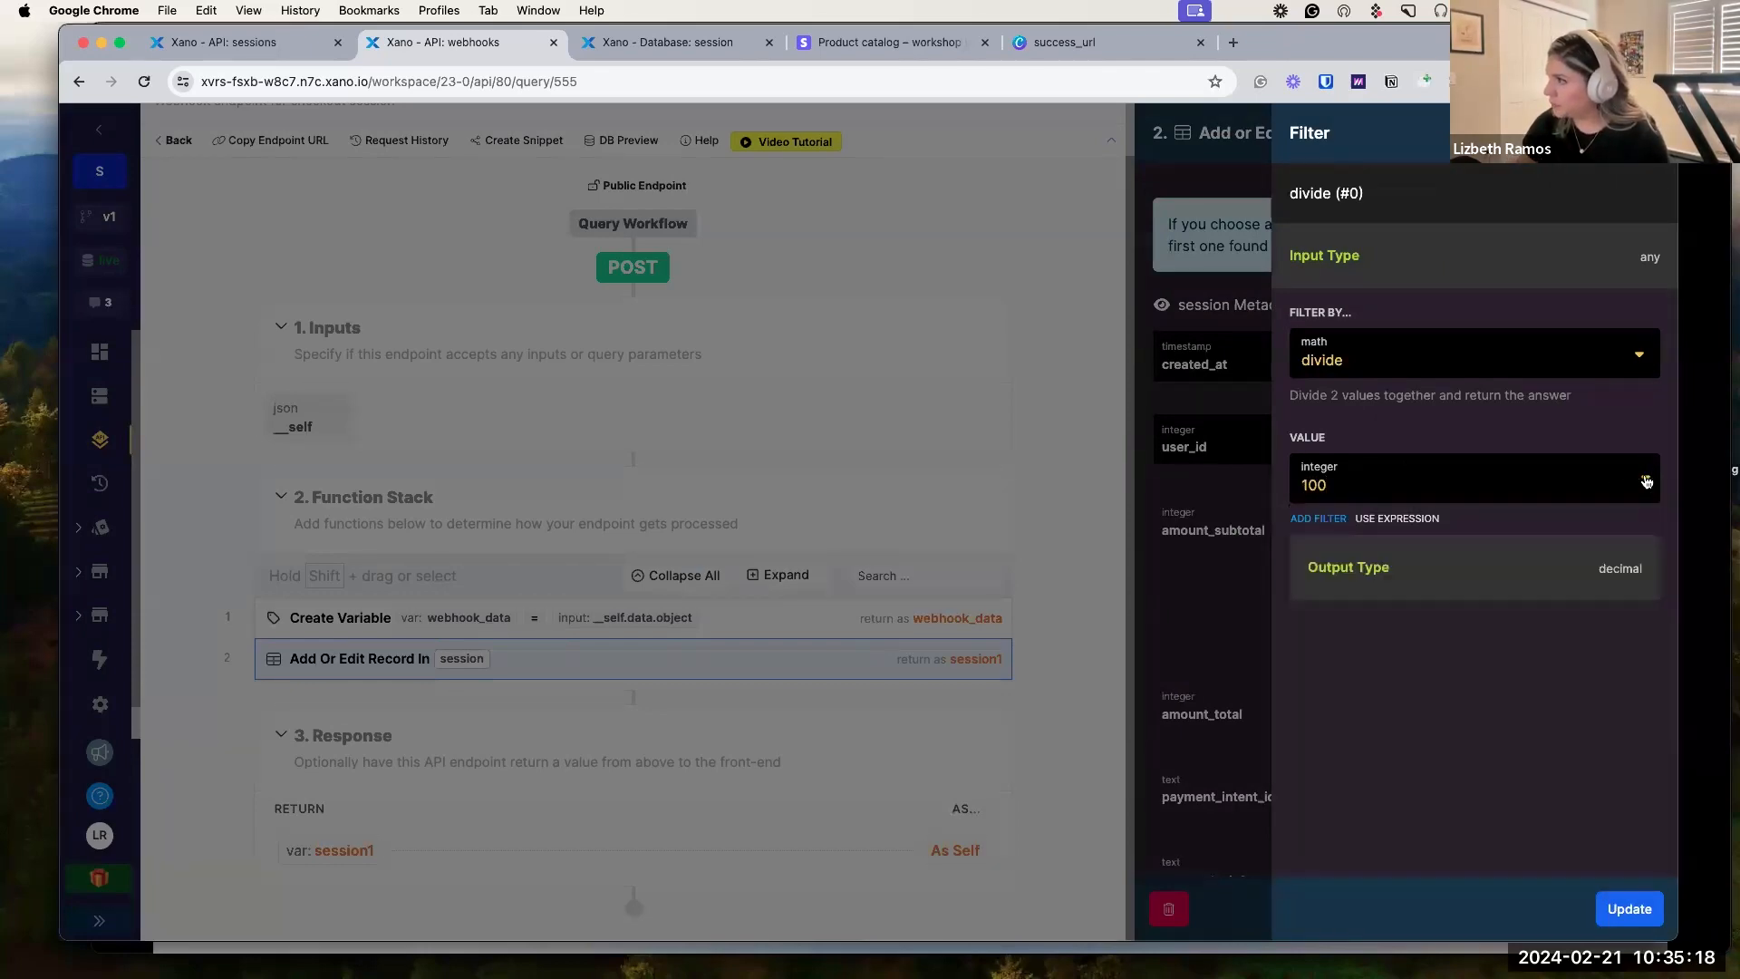
click(1629, 909)
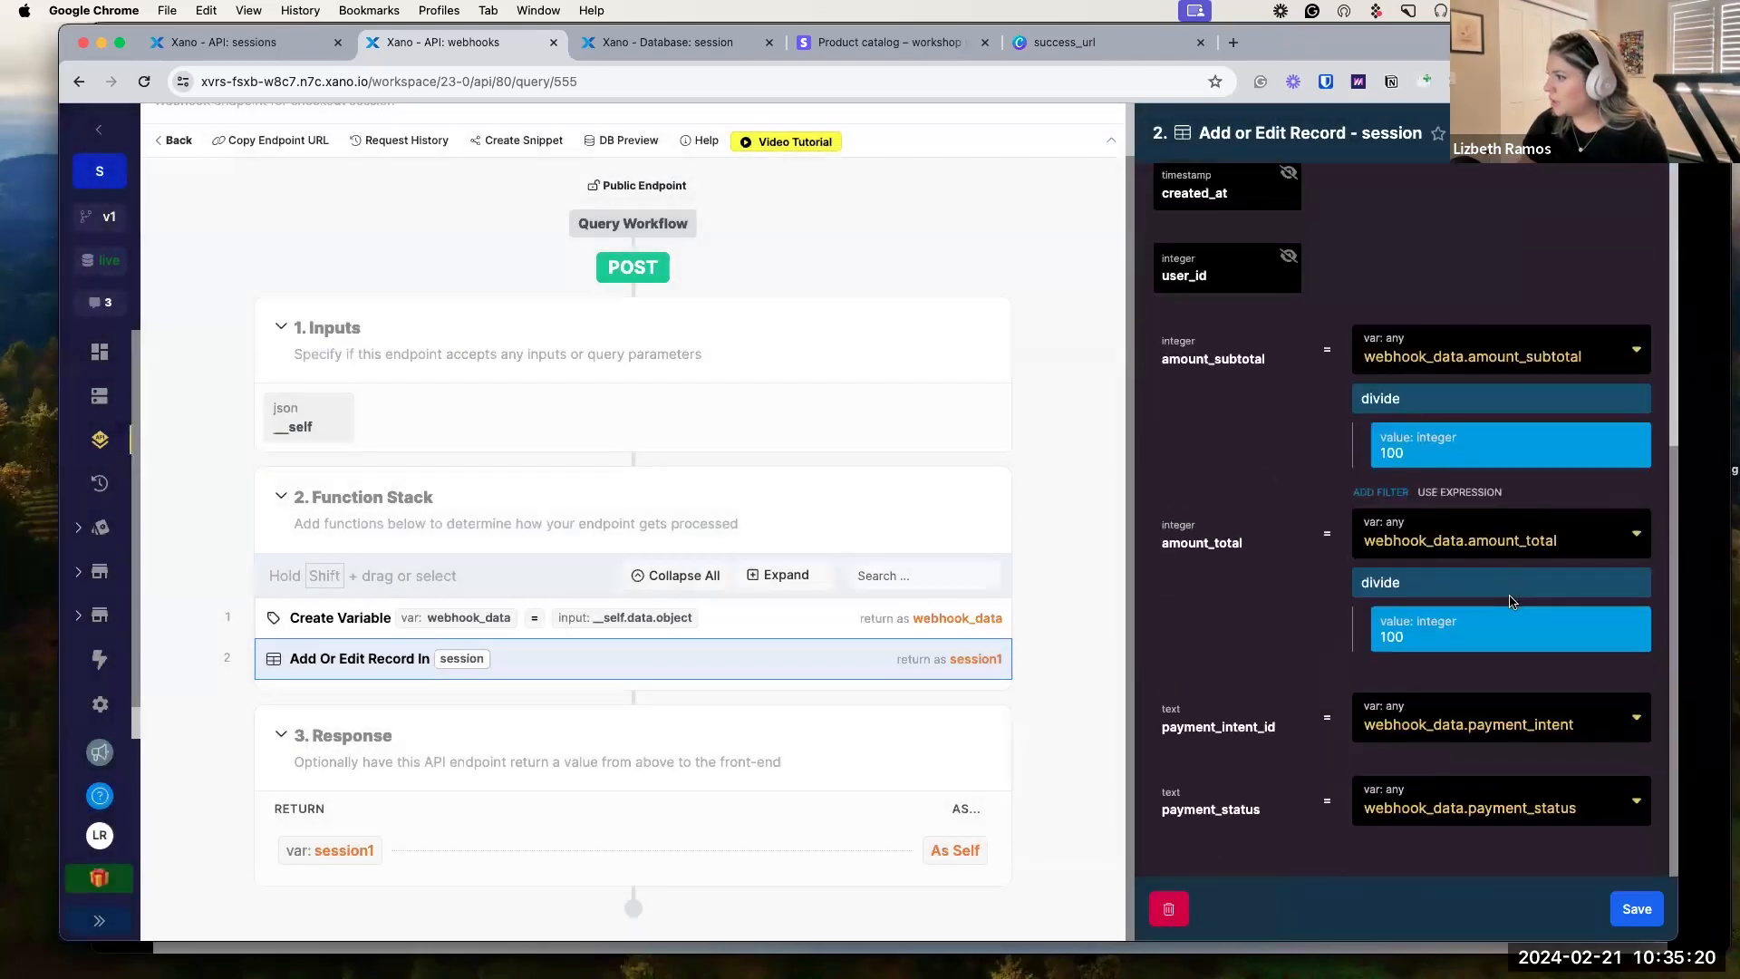
click(1643, 911)
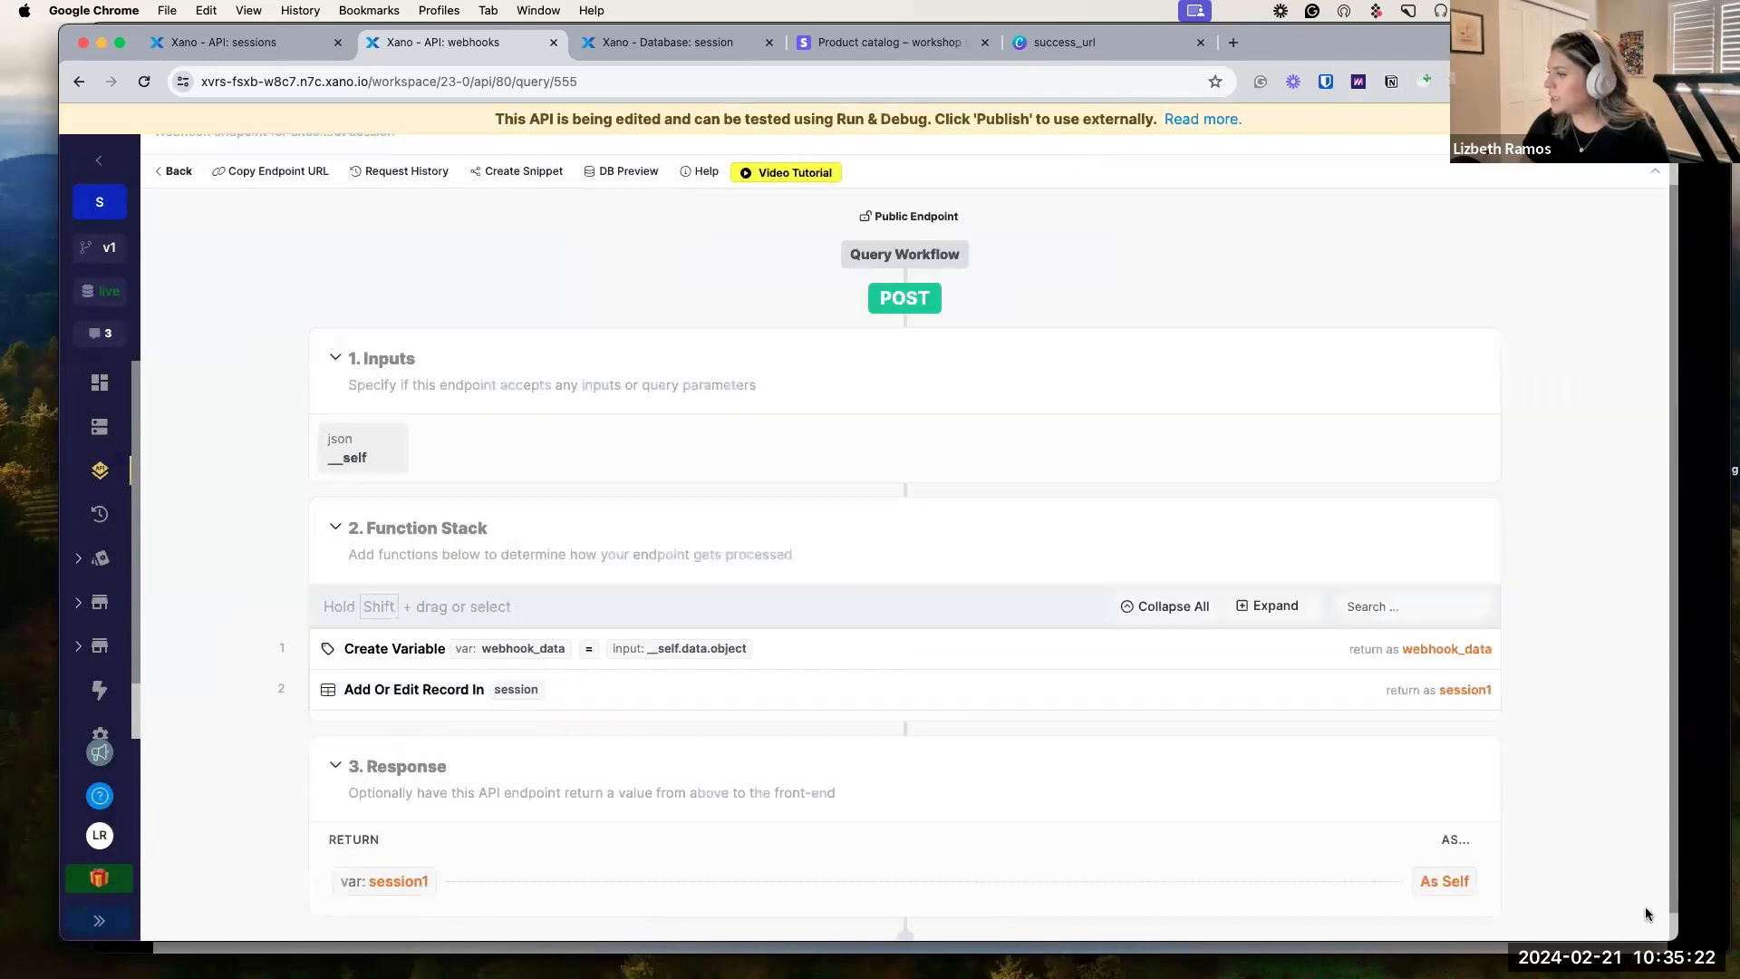
Publish the /webhooks endpoint draft, then bring the slide presentation forward.
scroll(1269, 299, up, 1)
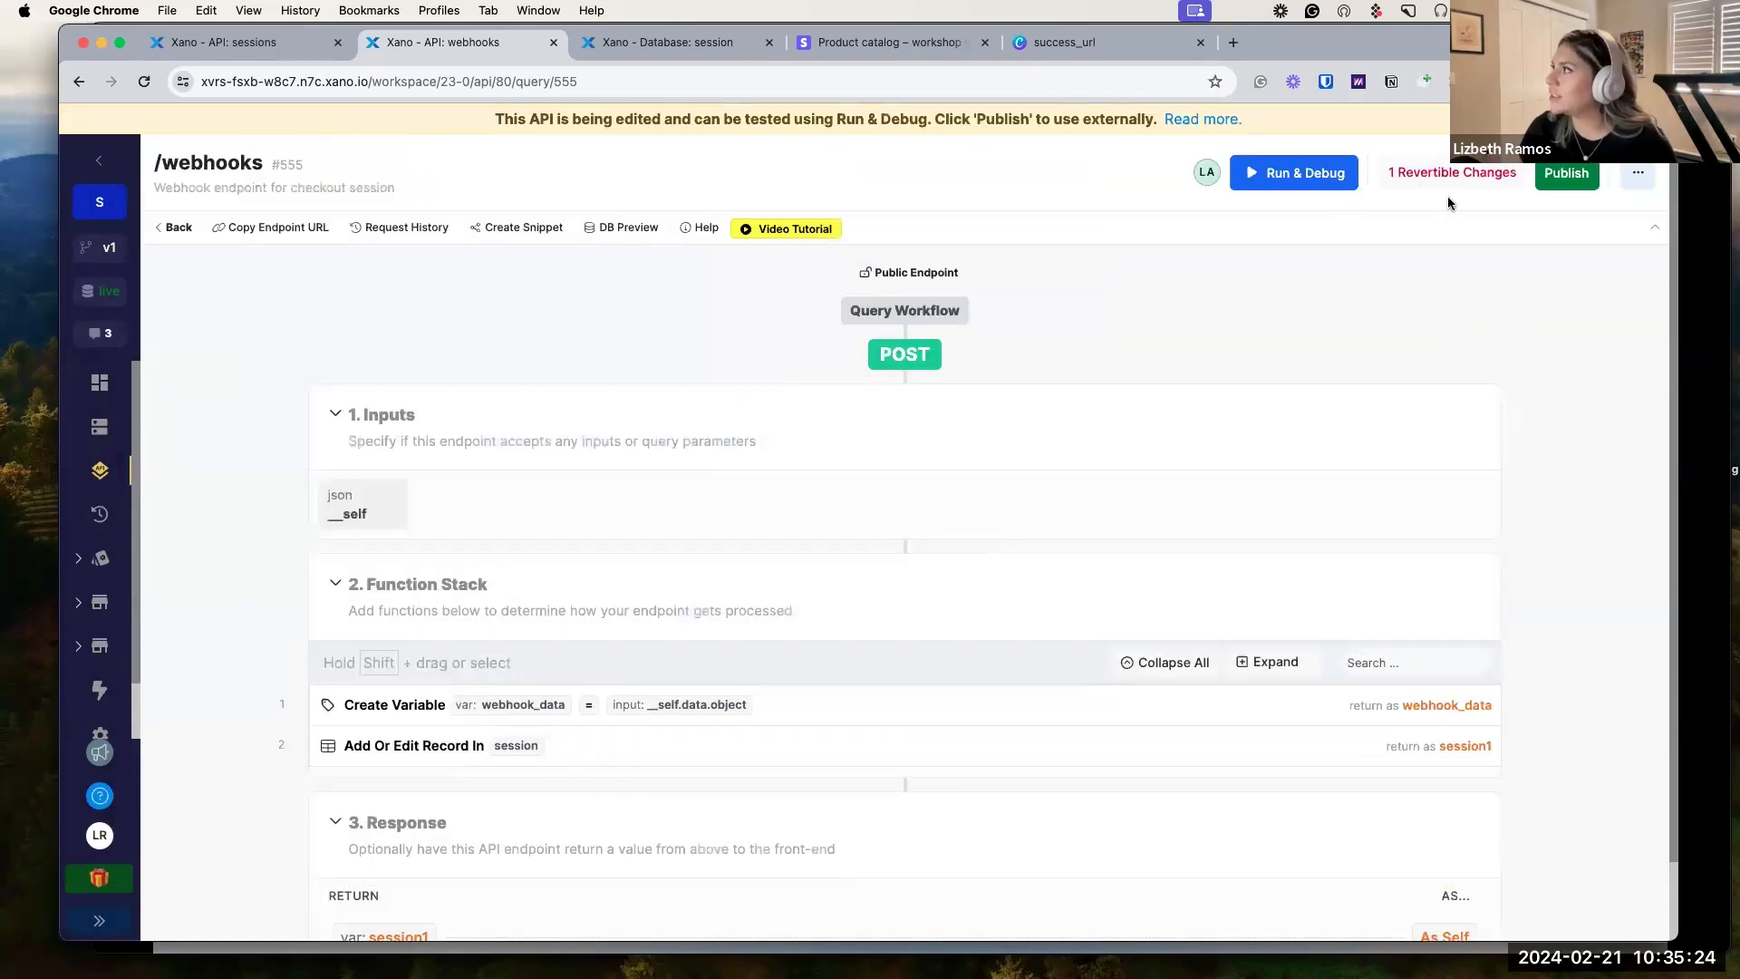
click(1567, 173)
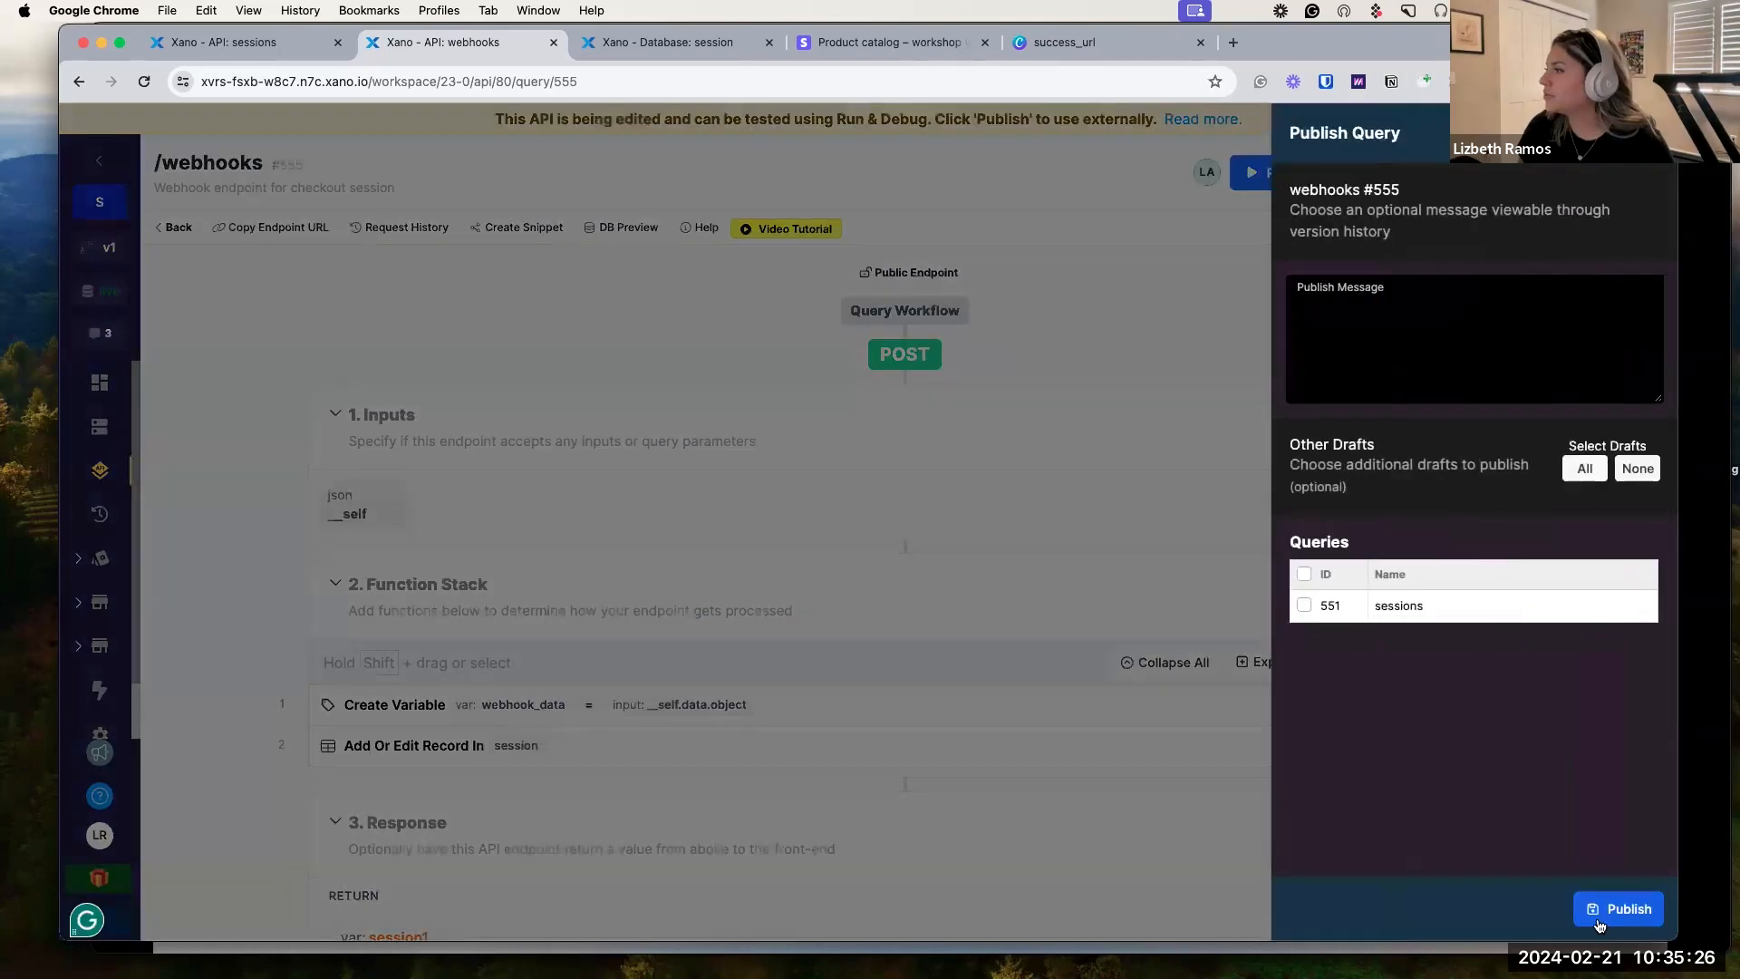
click(1599, 921)
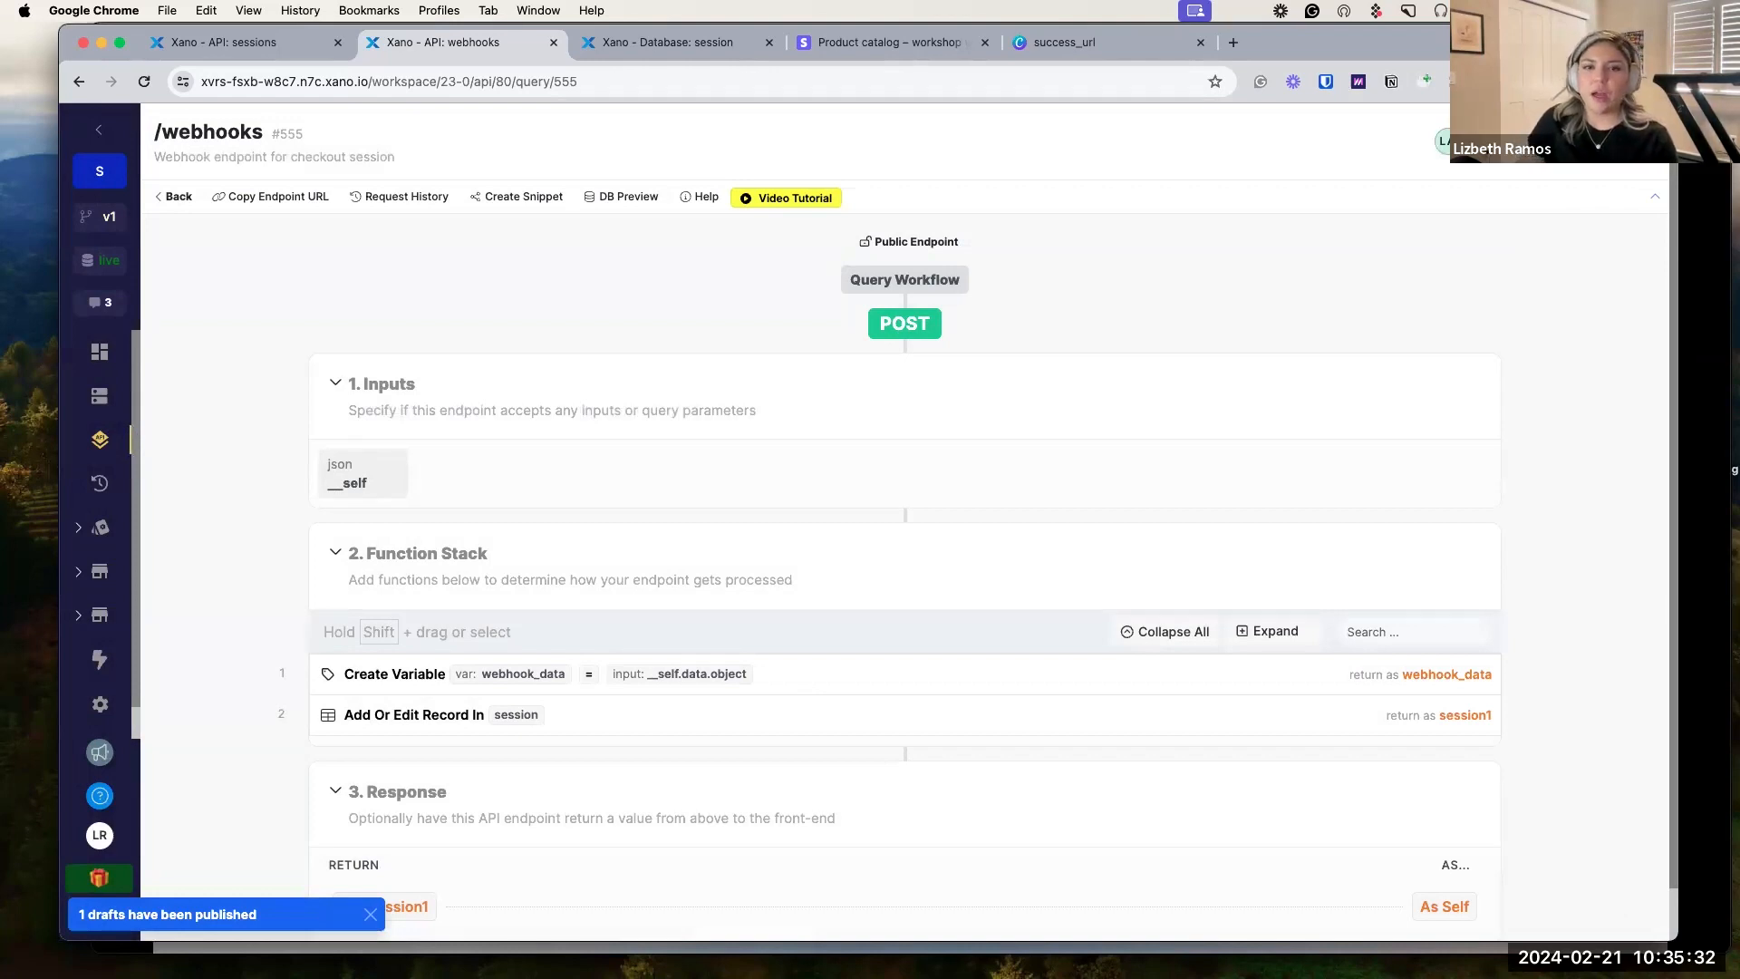
drag(1541, 42, 1518, 40)
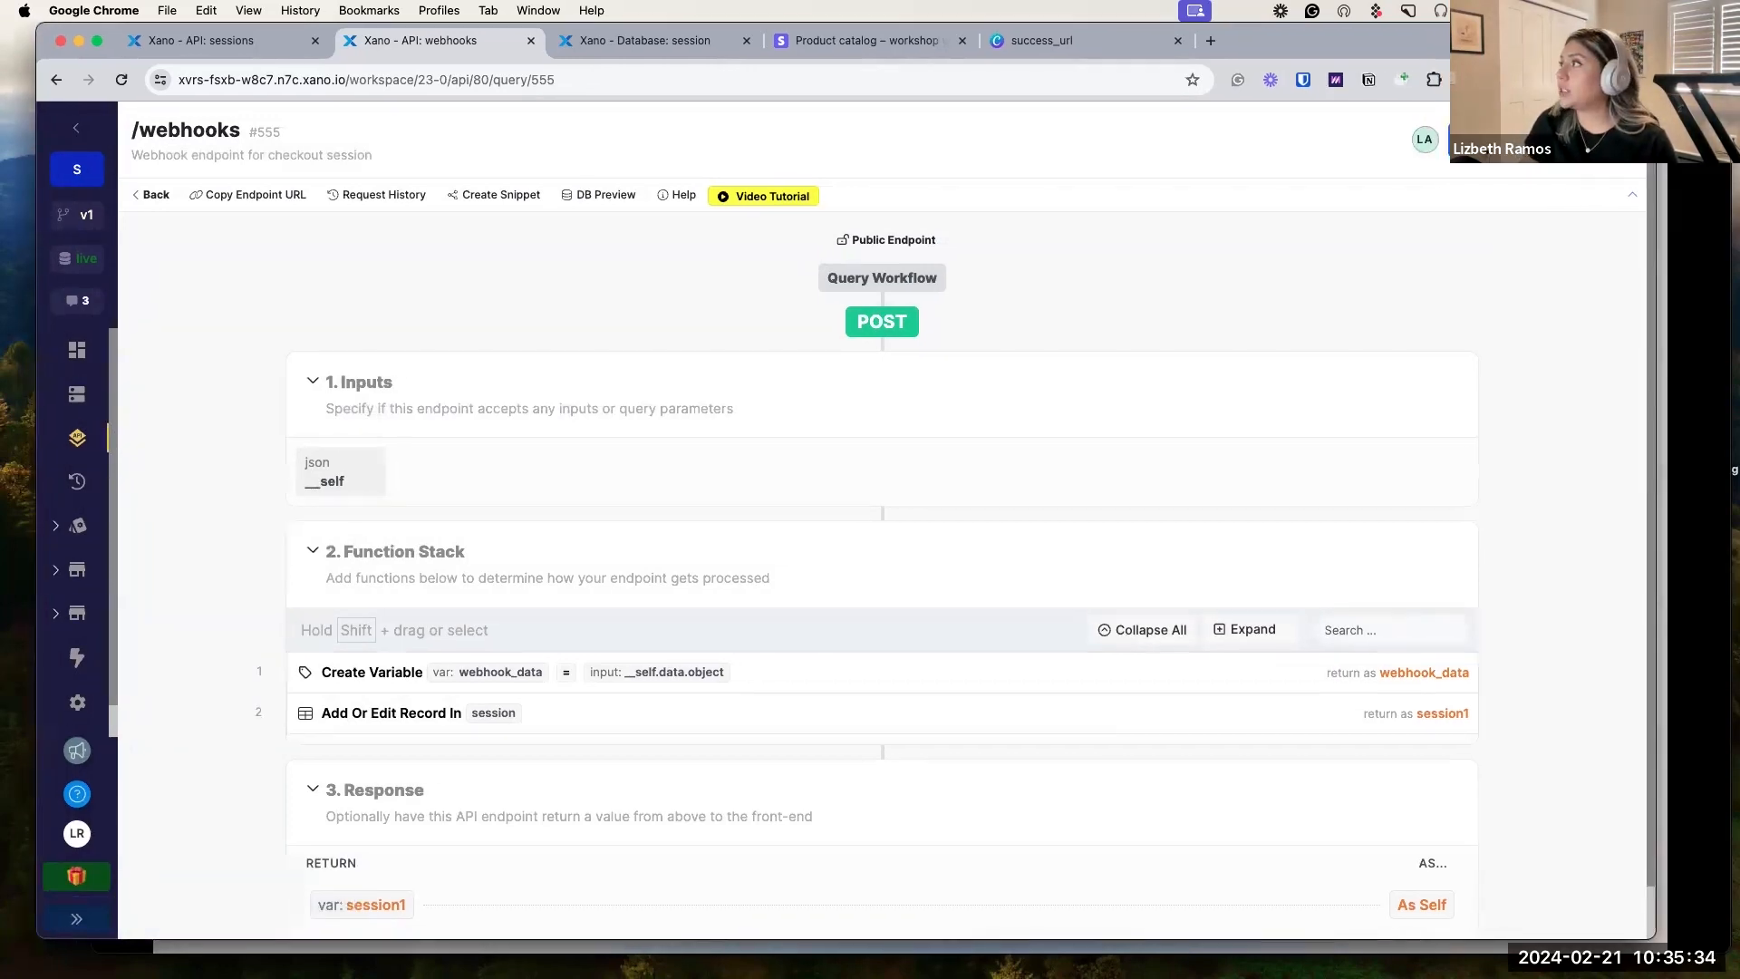
click(1694, 136)
Advance the deck from 'Turn transactions to credits' toward the Key Considerations for the Application slide.
click(1153, 321)
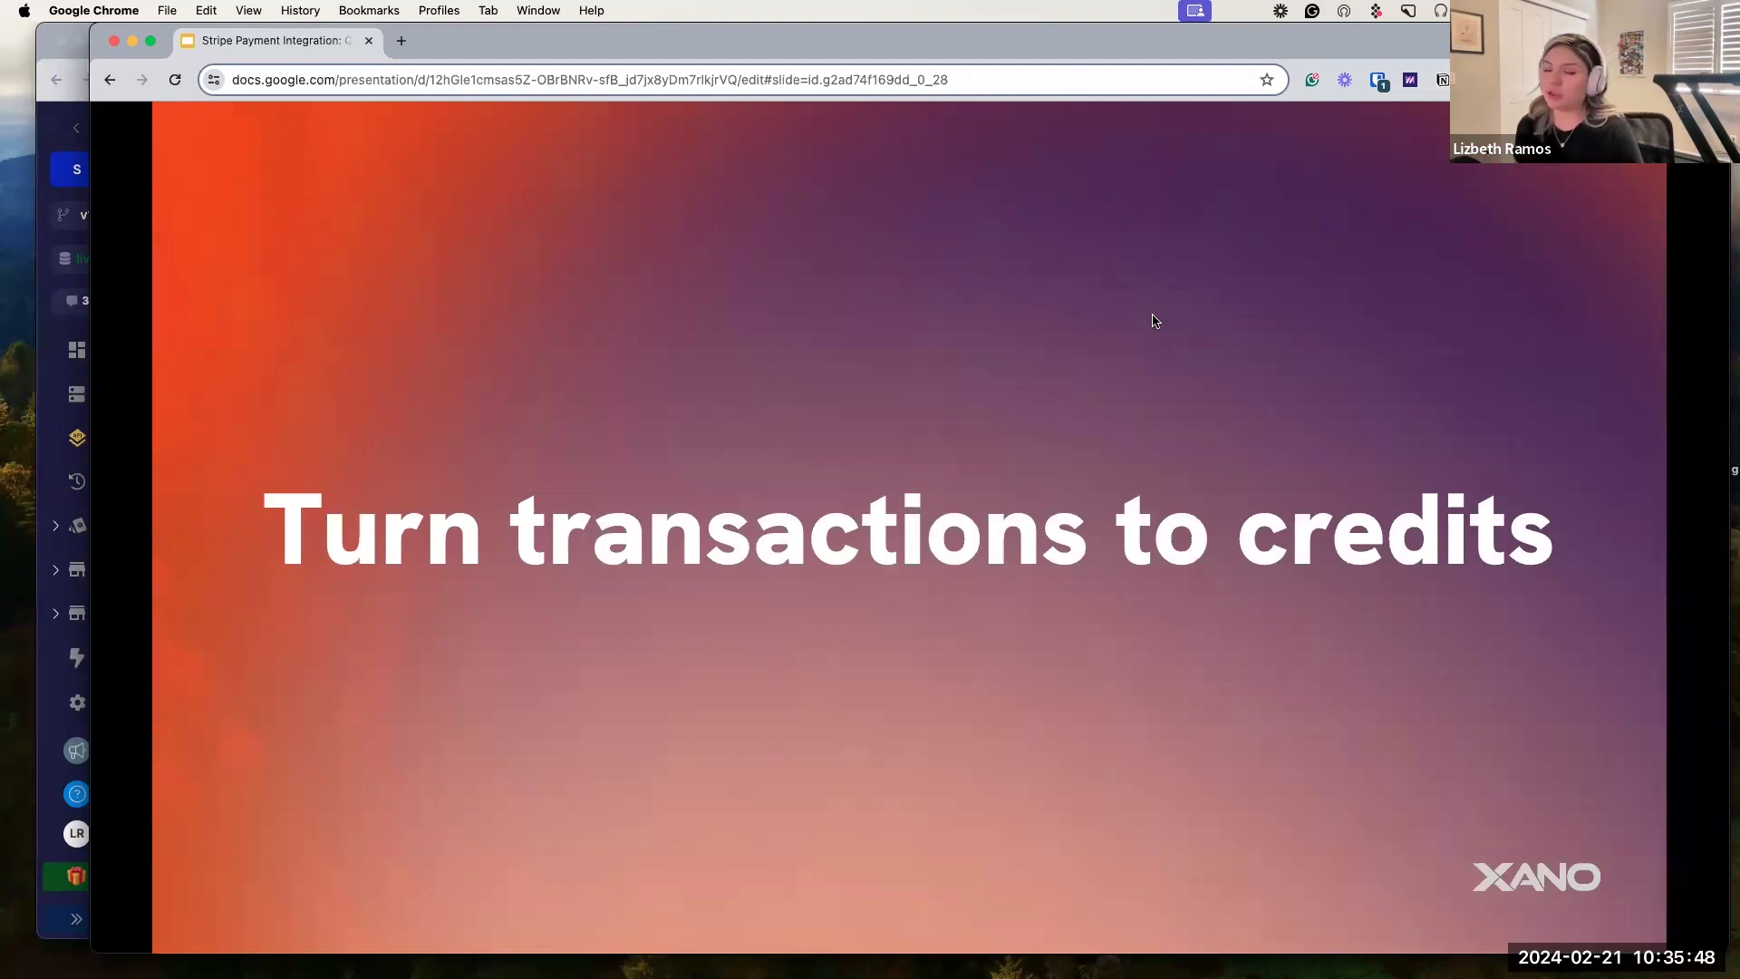
key(Right)
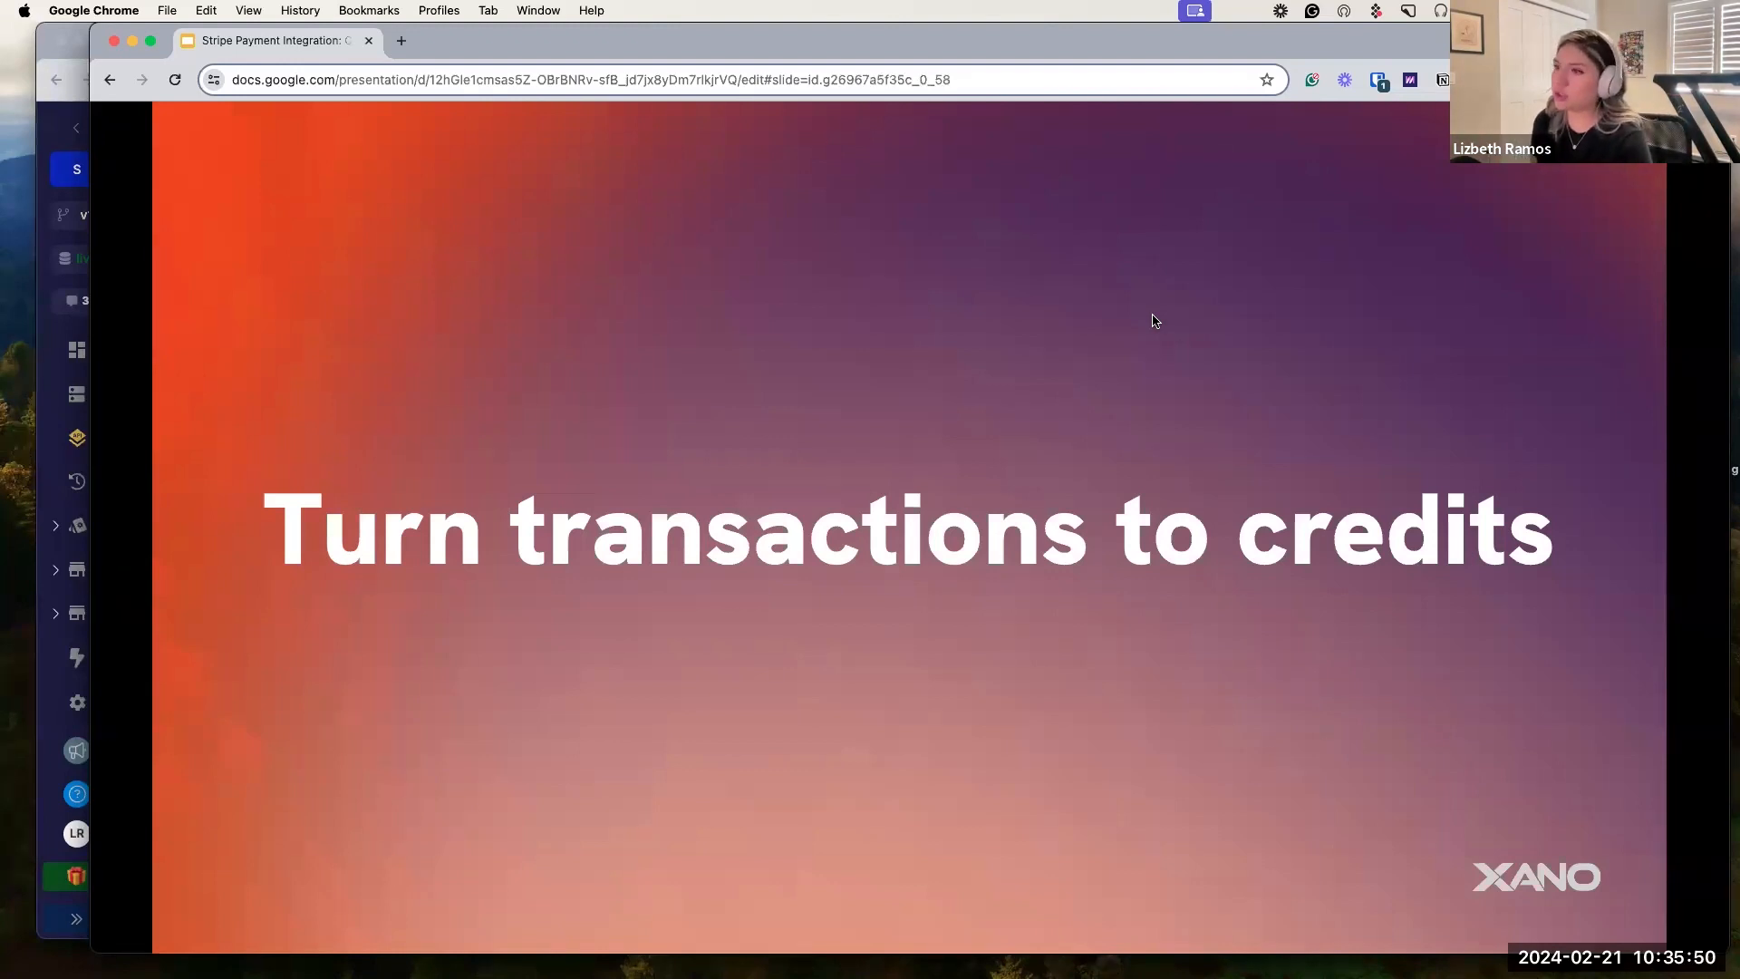